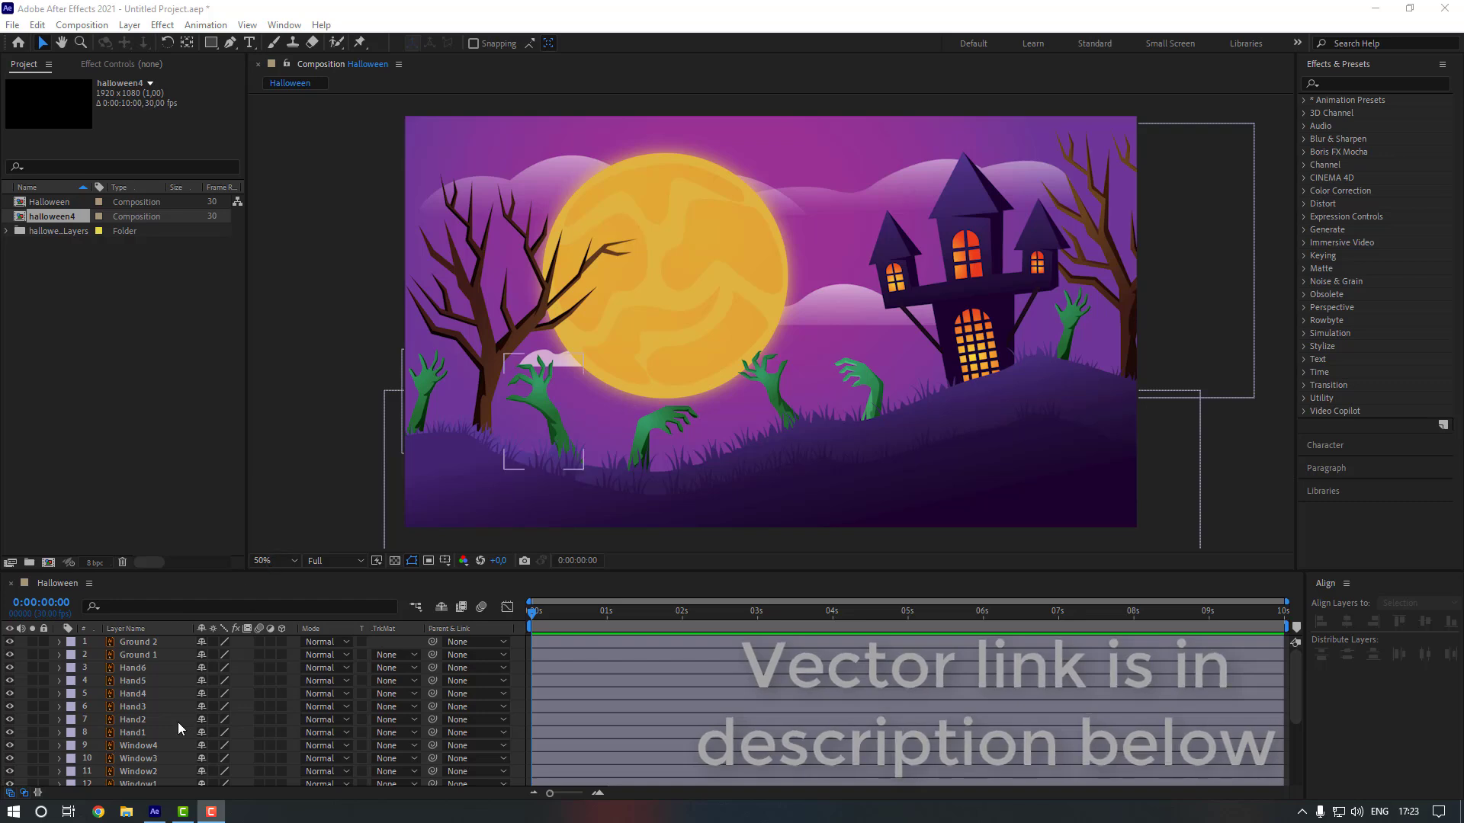
Lock the bg layer at the end of the Halloween composition's layer stack.
scroll(172, 724, "down", 5)
left_click(144, 779)
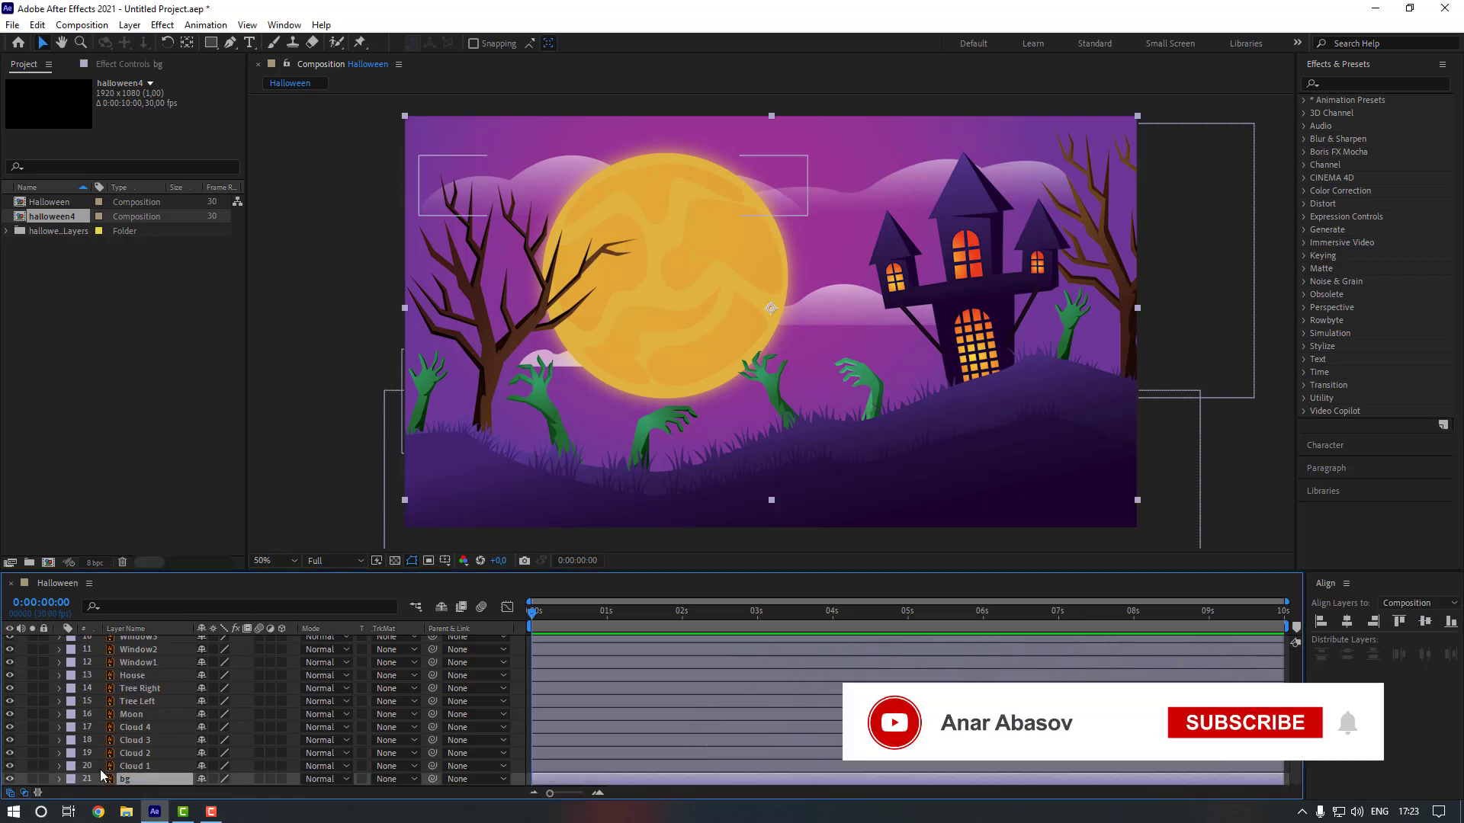
left_click(44, 779)
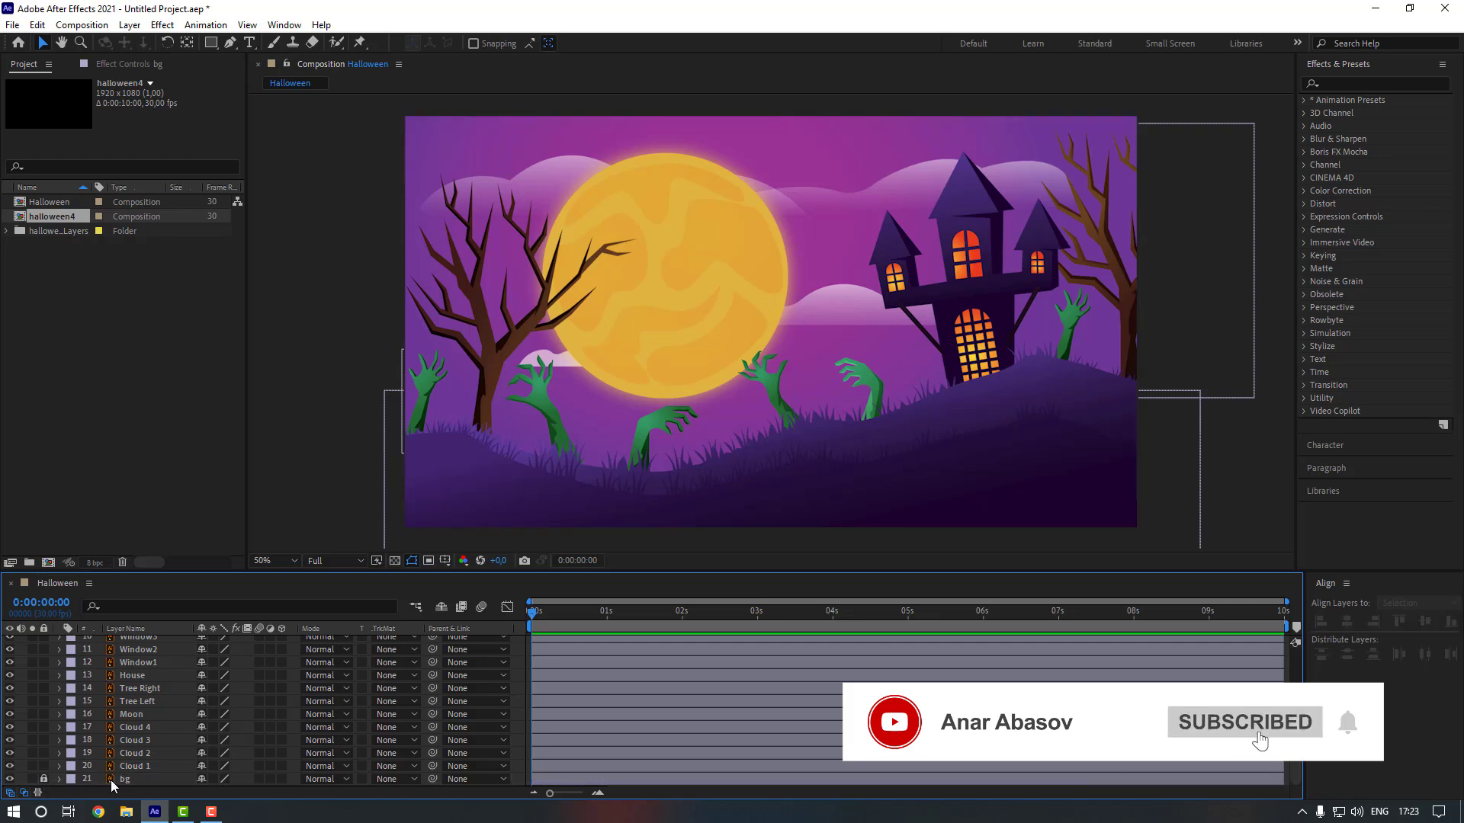
Add starting Position keyframes at 0:00:00:00 to the four layers Cloud 1 through Cloud 4.
left_click(149, 767)
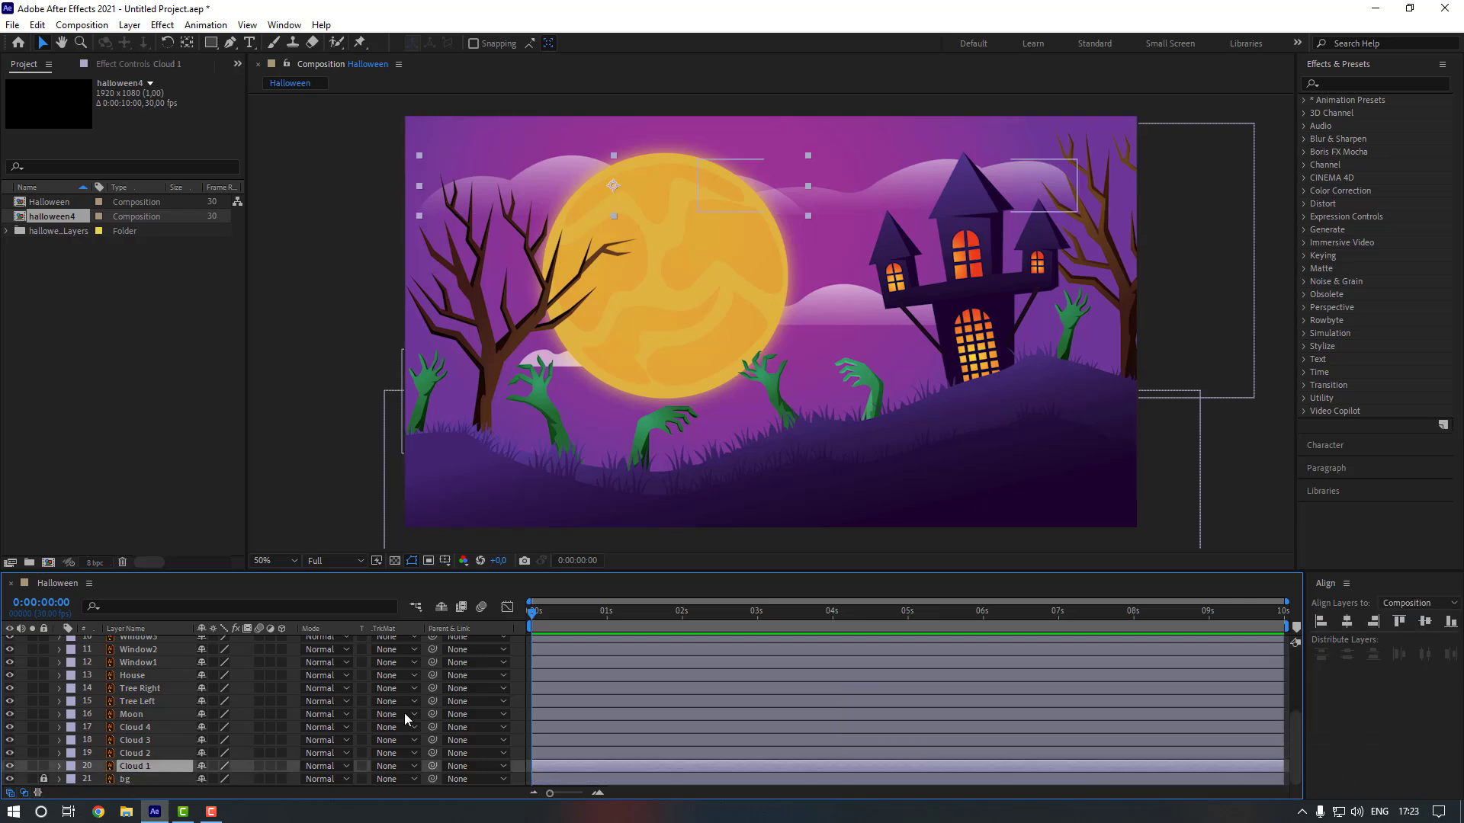
left_click(161, 727, "shift")
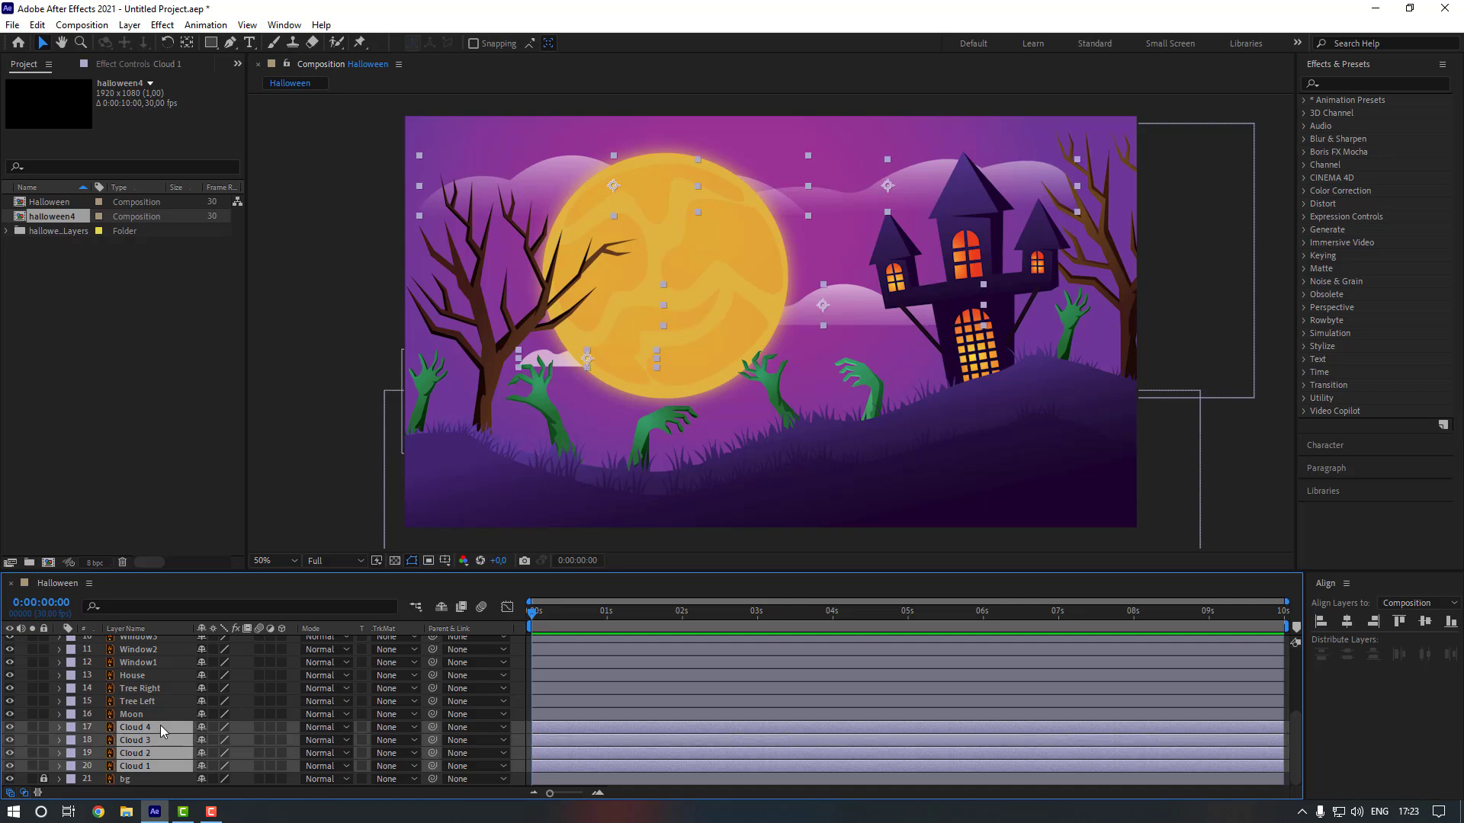
key("p")
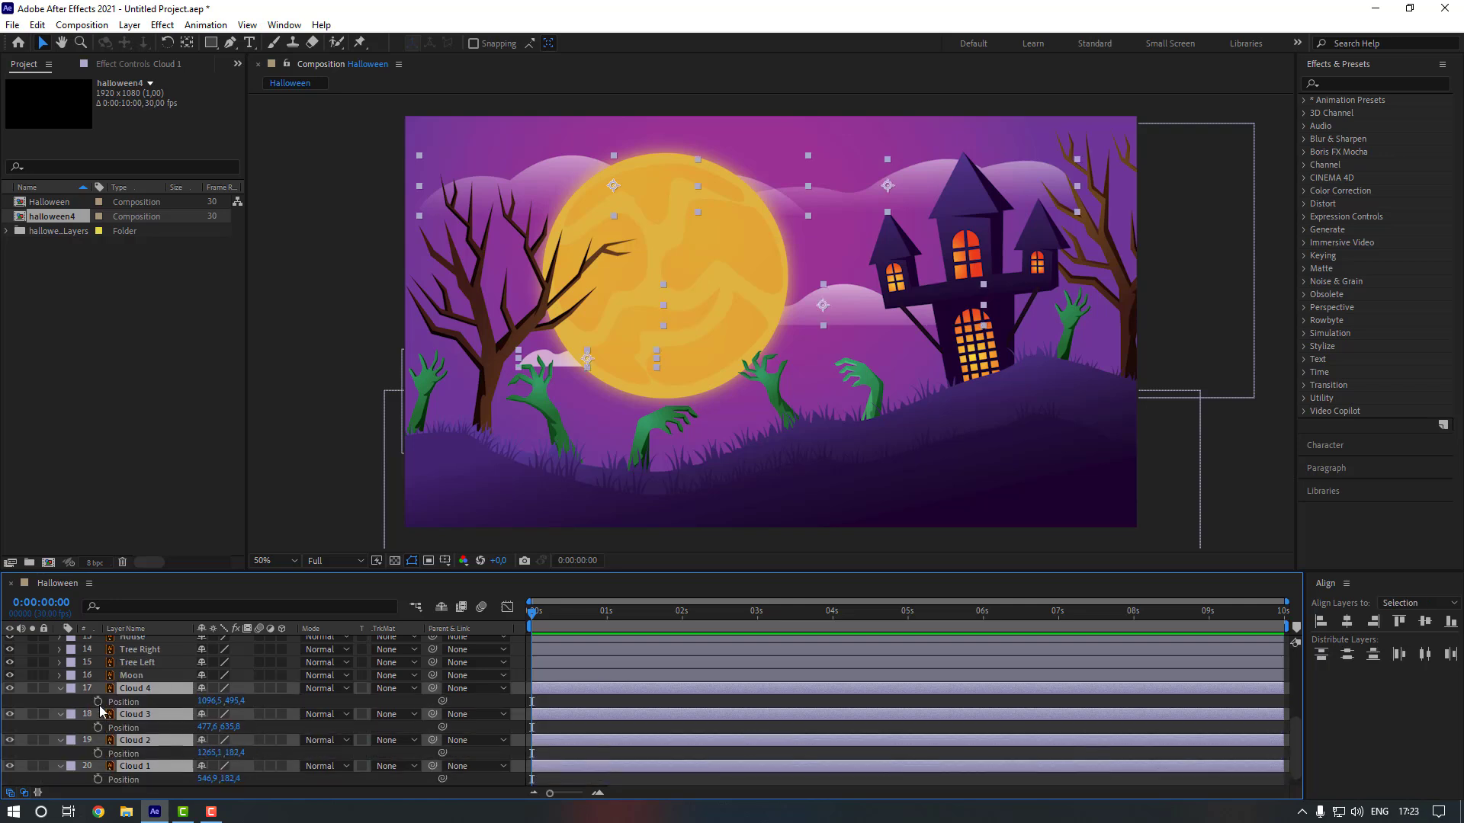
left_click(98, 703)
left_click(276, 784)
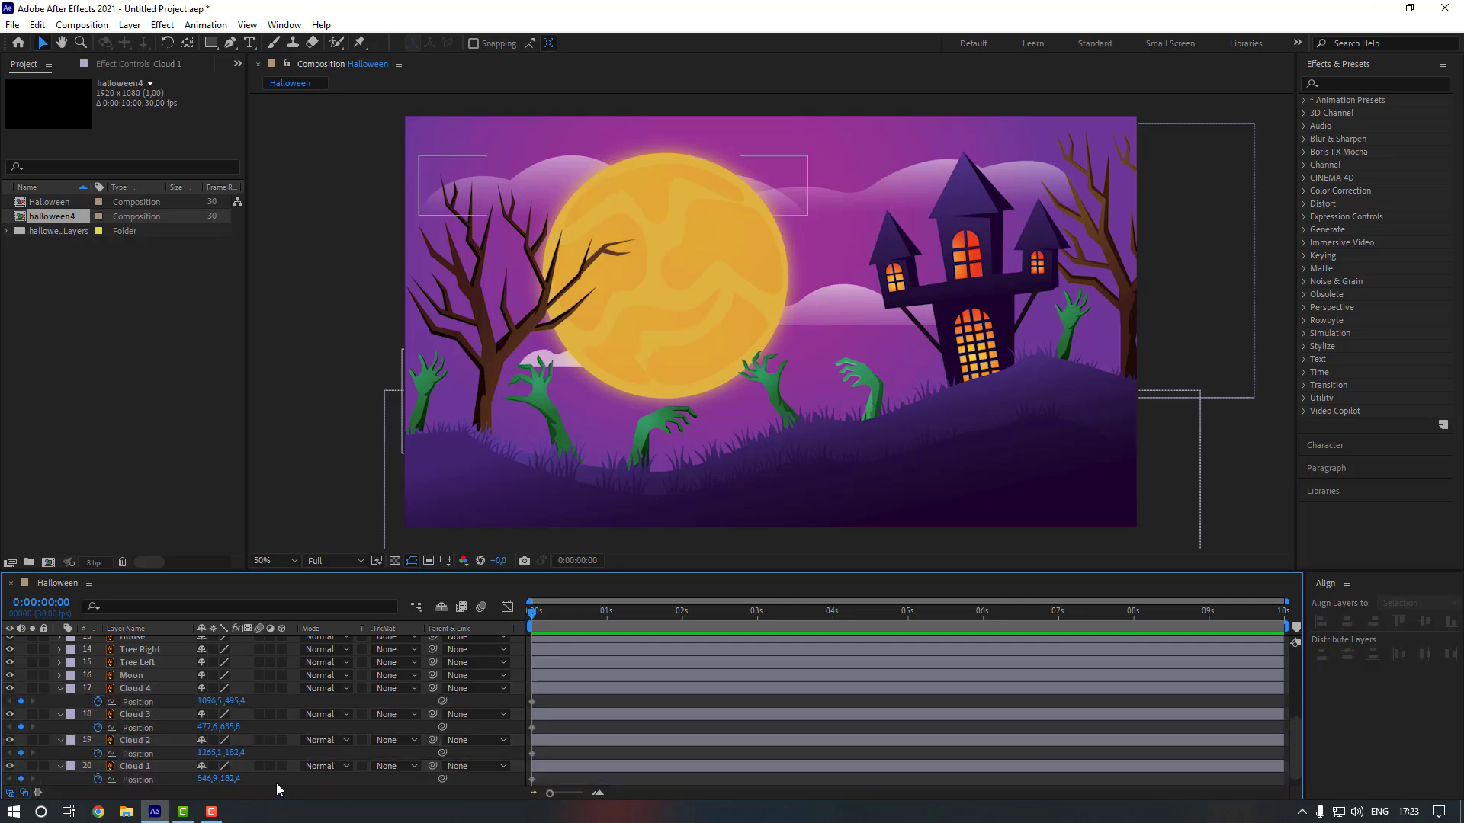
At 0:00:09:29, keyframe the horizontal Position of Cloud 1 at about 1036,9 and Cloud 2 at about 609,1.
left_click(164, 765)
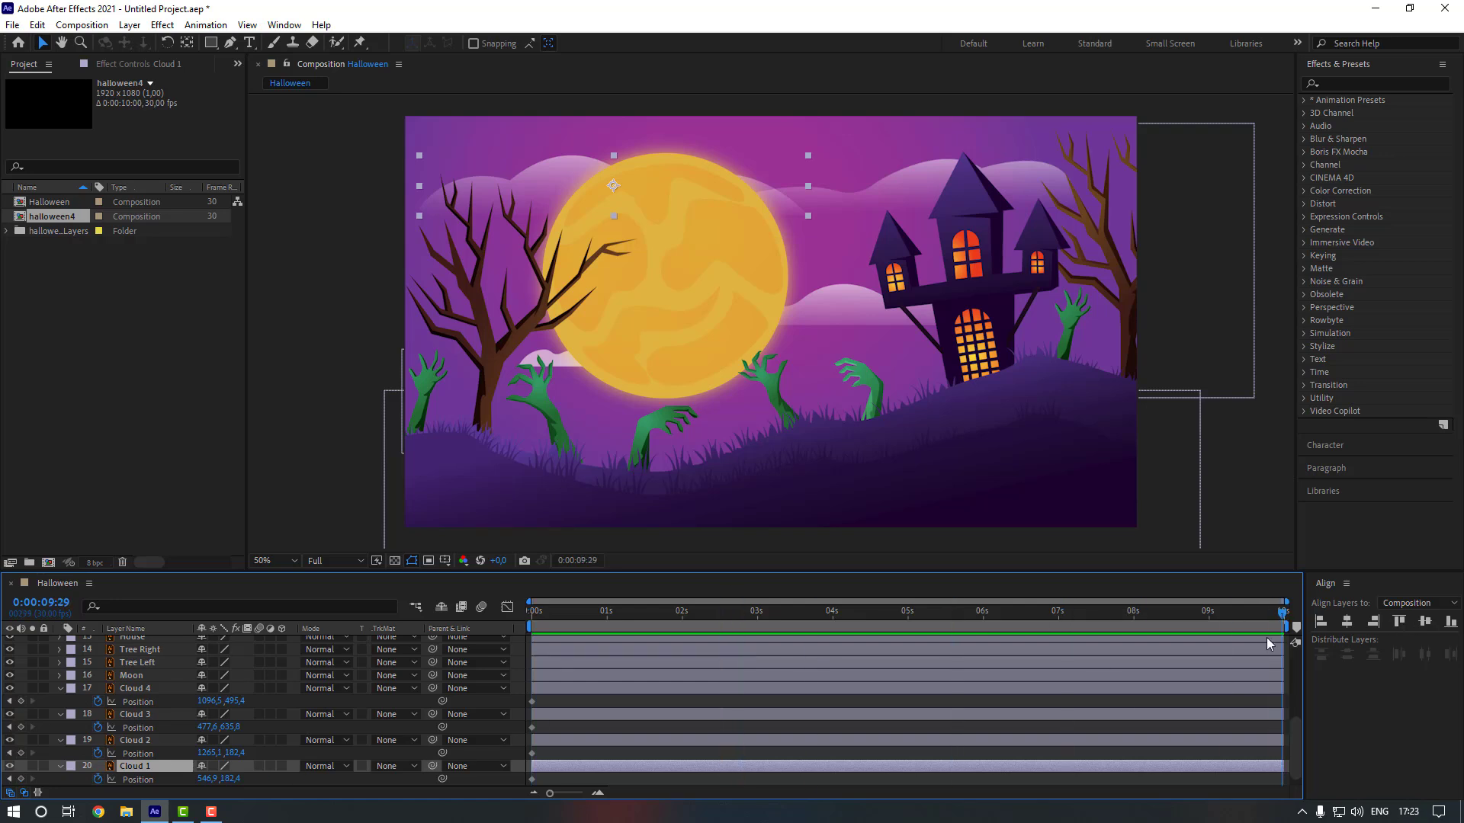
left_click_drag(210, 783, 564, 764)
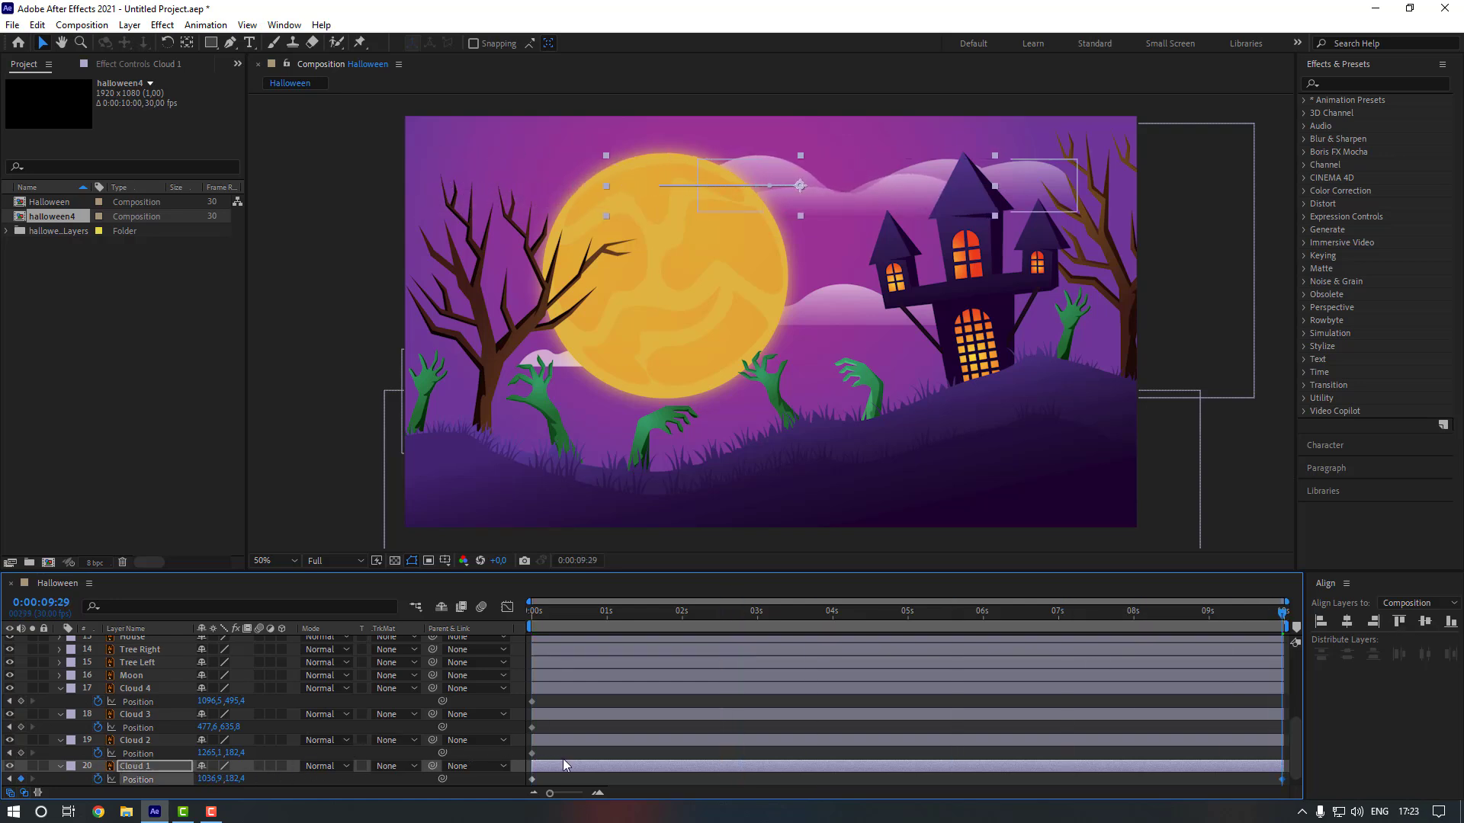
left_click(154, 741)
left_click_drag(213, 752, 111, 734)
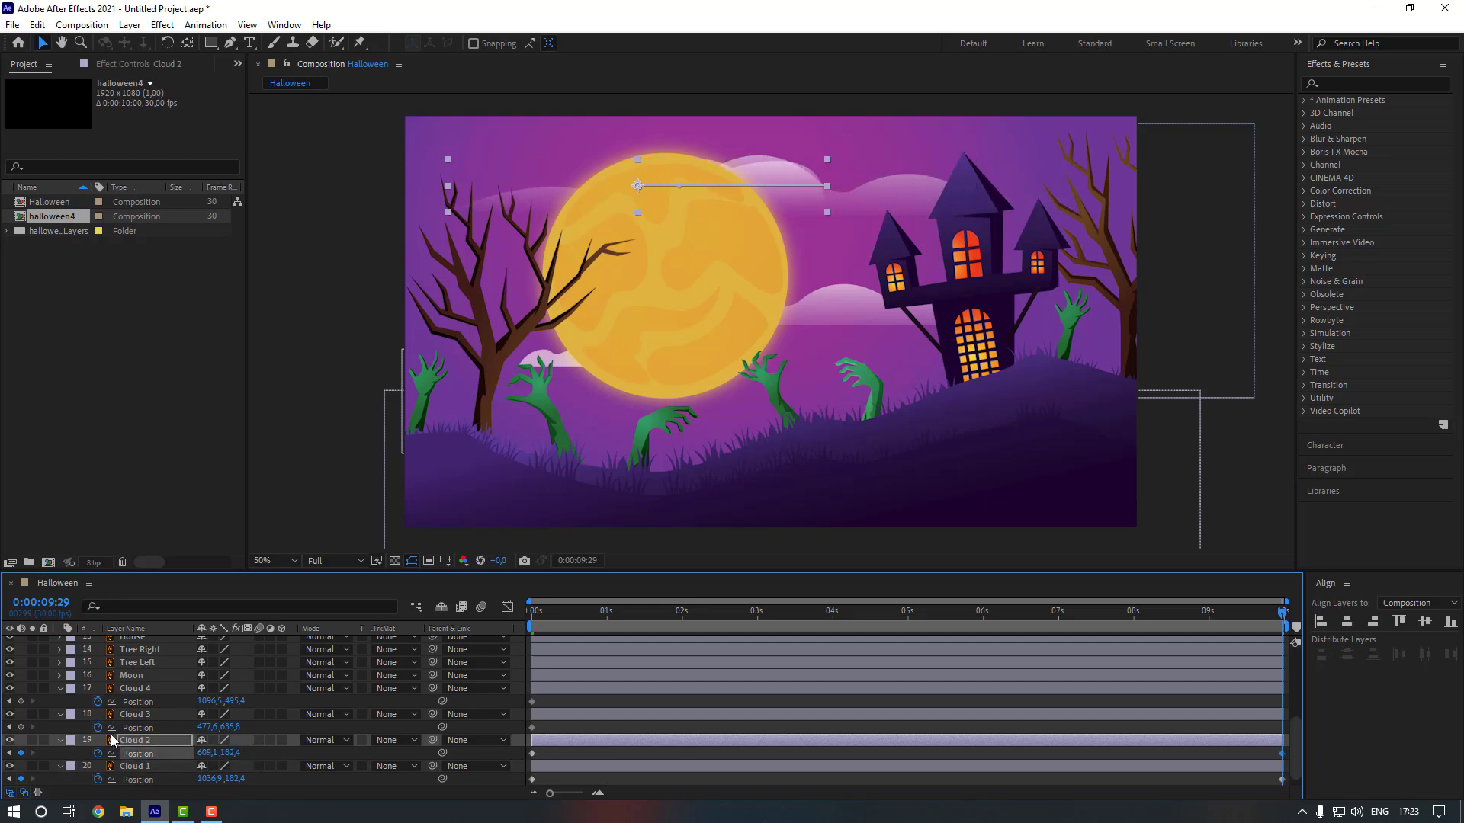
At 0:00:09:29, keyframe the horizontal Position of Cloud 3 at about 803,6 and Cloud 4 at about 637,5.
left_click(139, 716)
left_click_drag(204, 727, 295, 728)
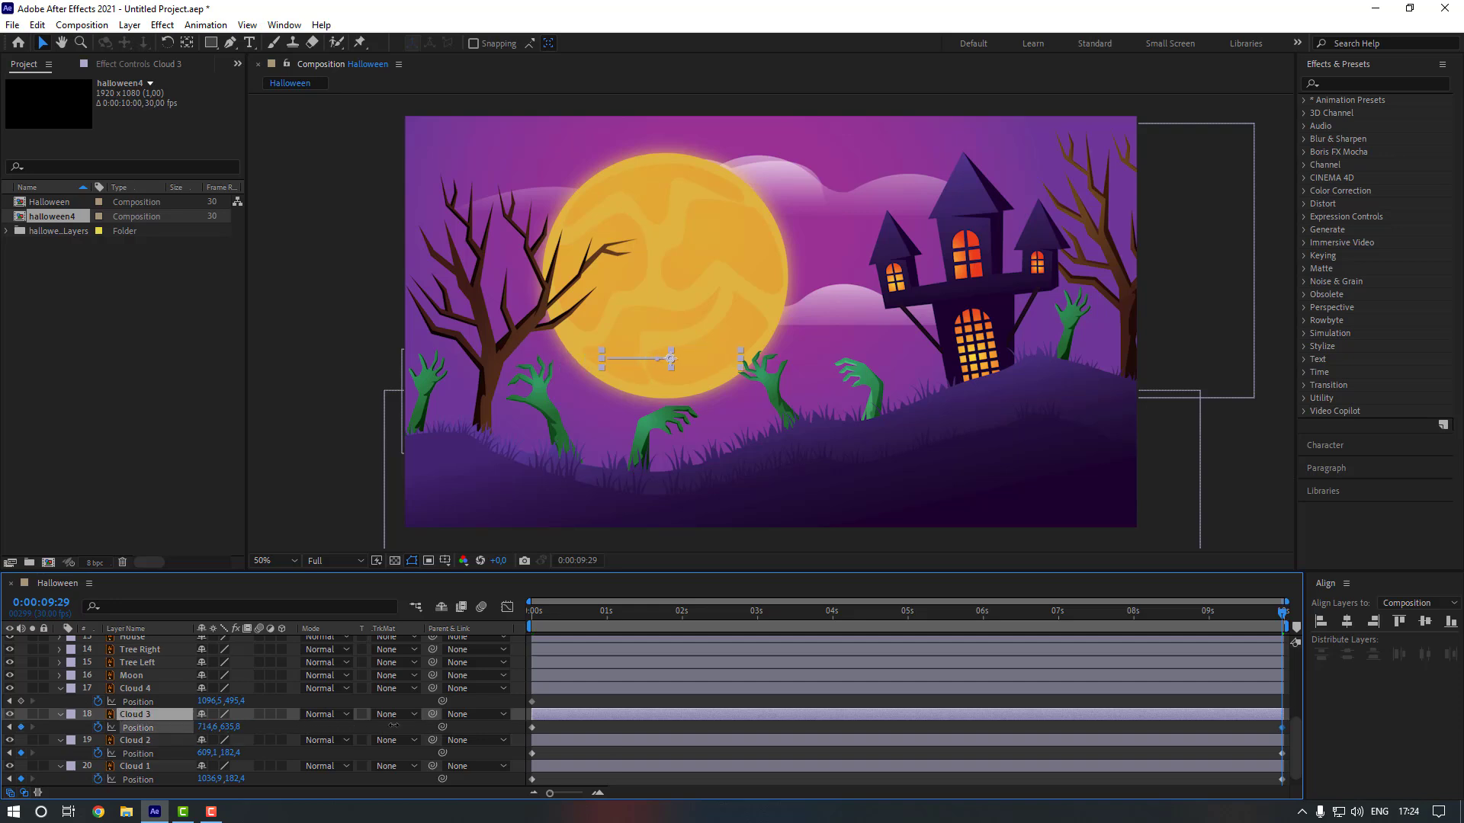
left_click(165, 689)
left_click_drag(209, 707, 122, 708)
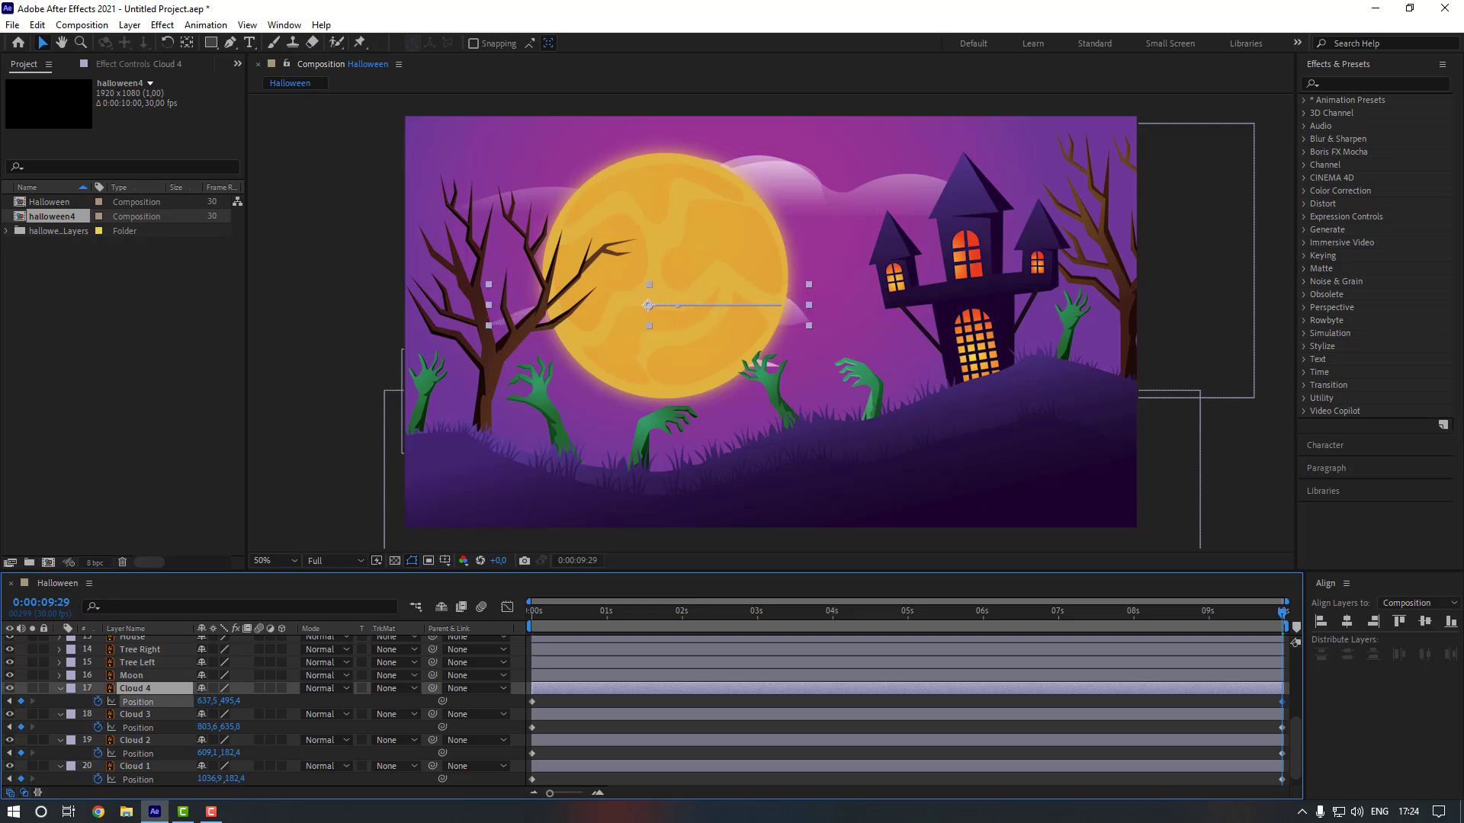
Deselect the layers and preview the drifting cloud animation.
left_click(607, 703)
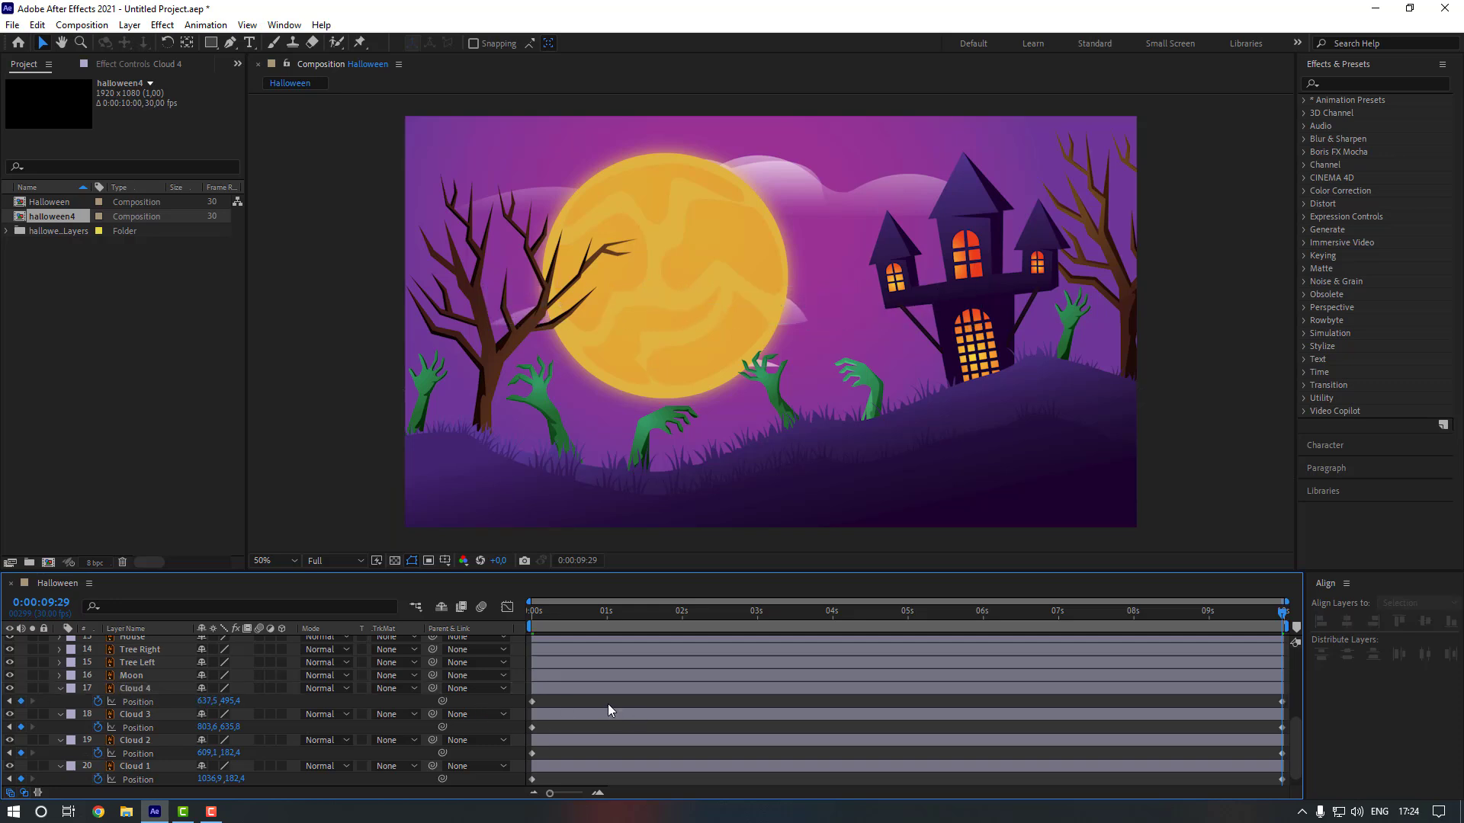
key("space")
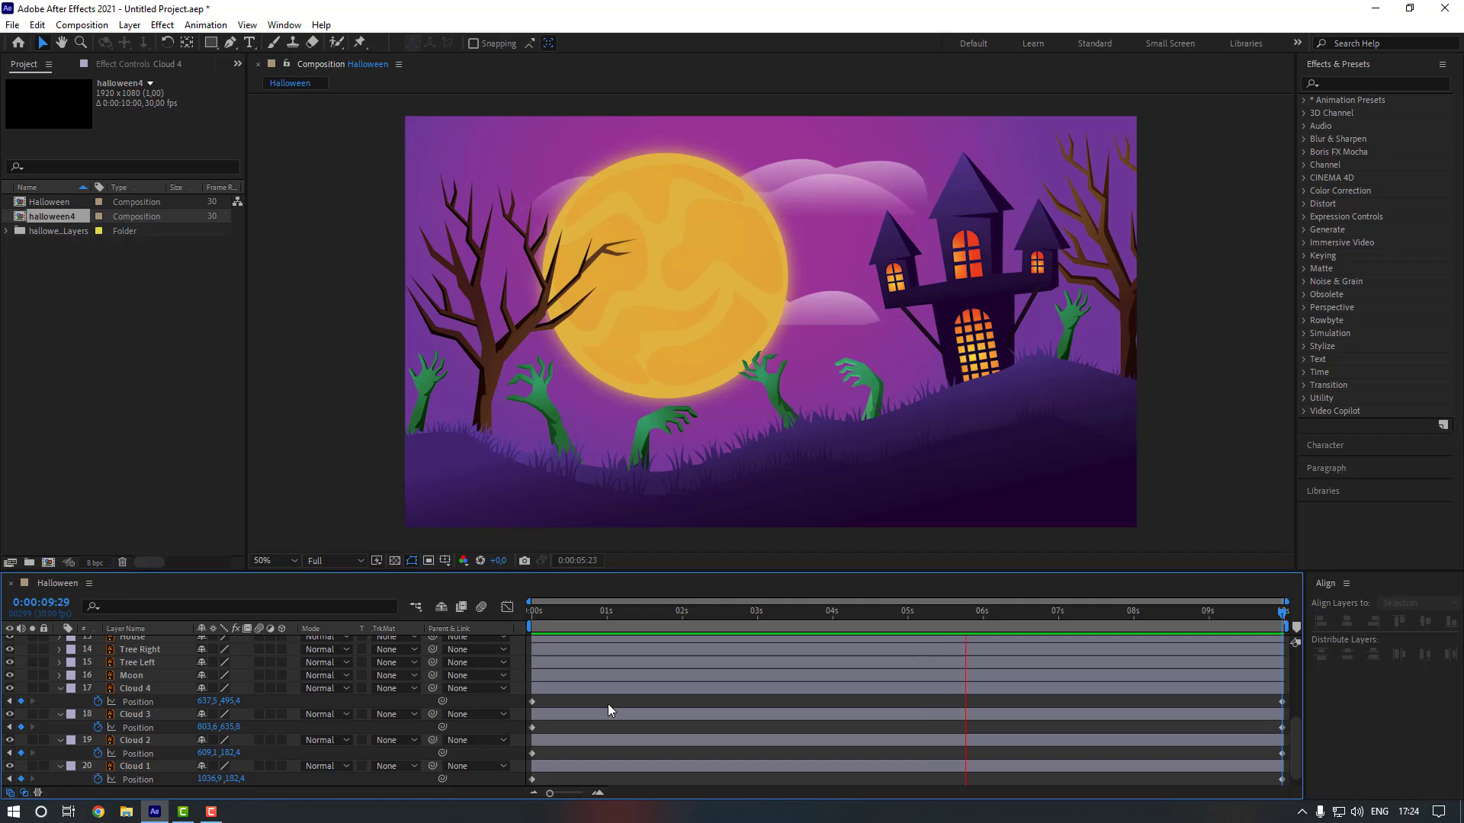
key("space")
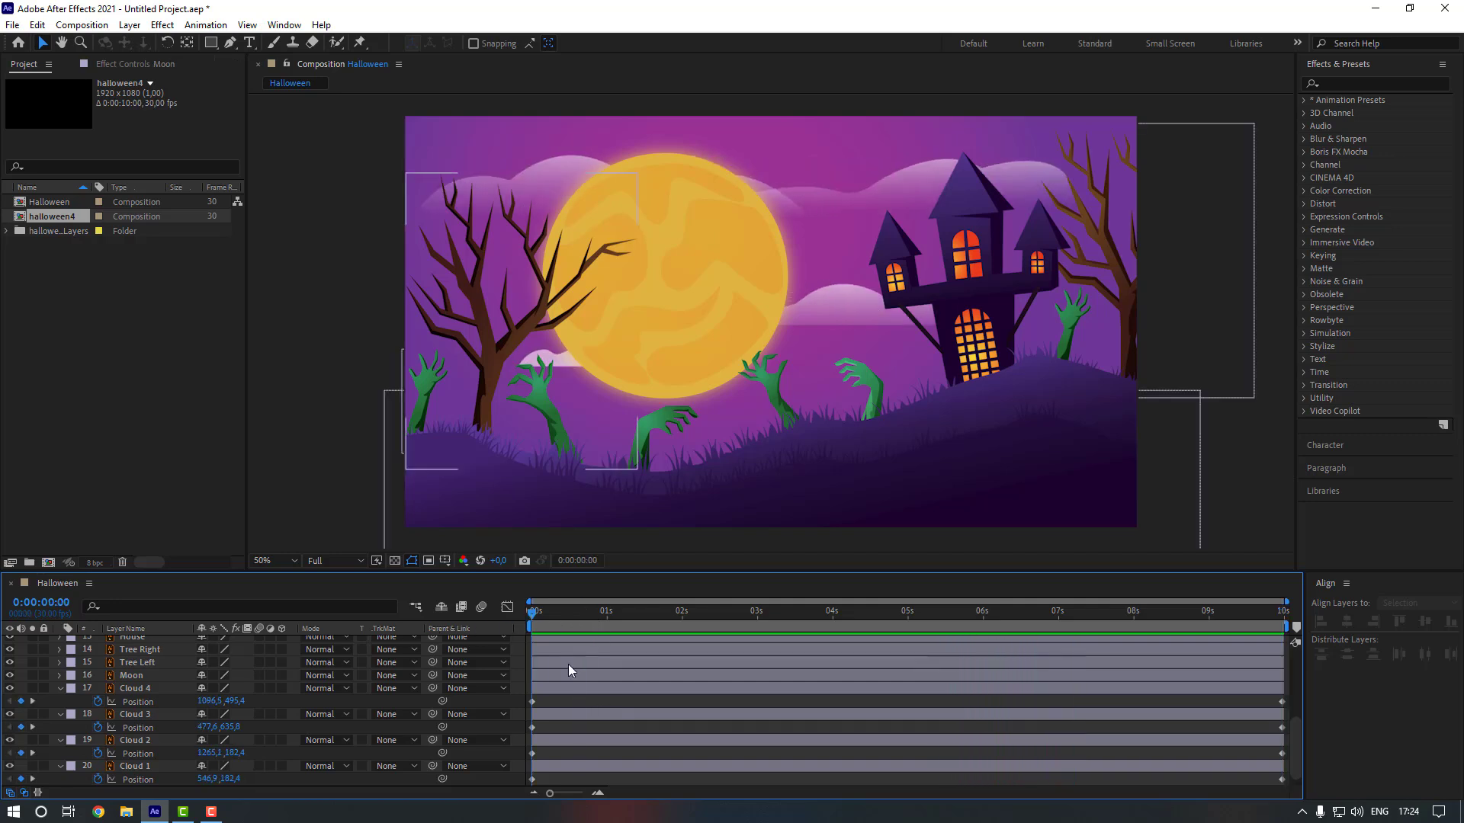
Keyframe the Moon's current Position at 0:00:09:29 and a start near 427, 823,5 at 0:00:00:00, and preview its rise.
left_click(150, 675)
key("p")
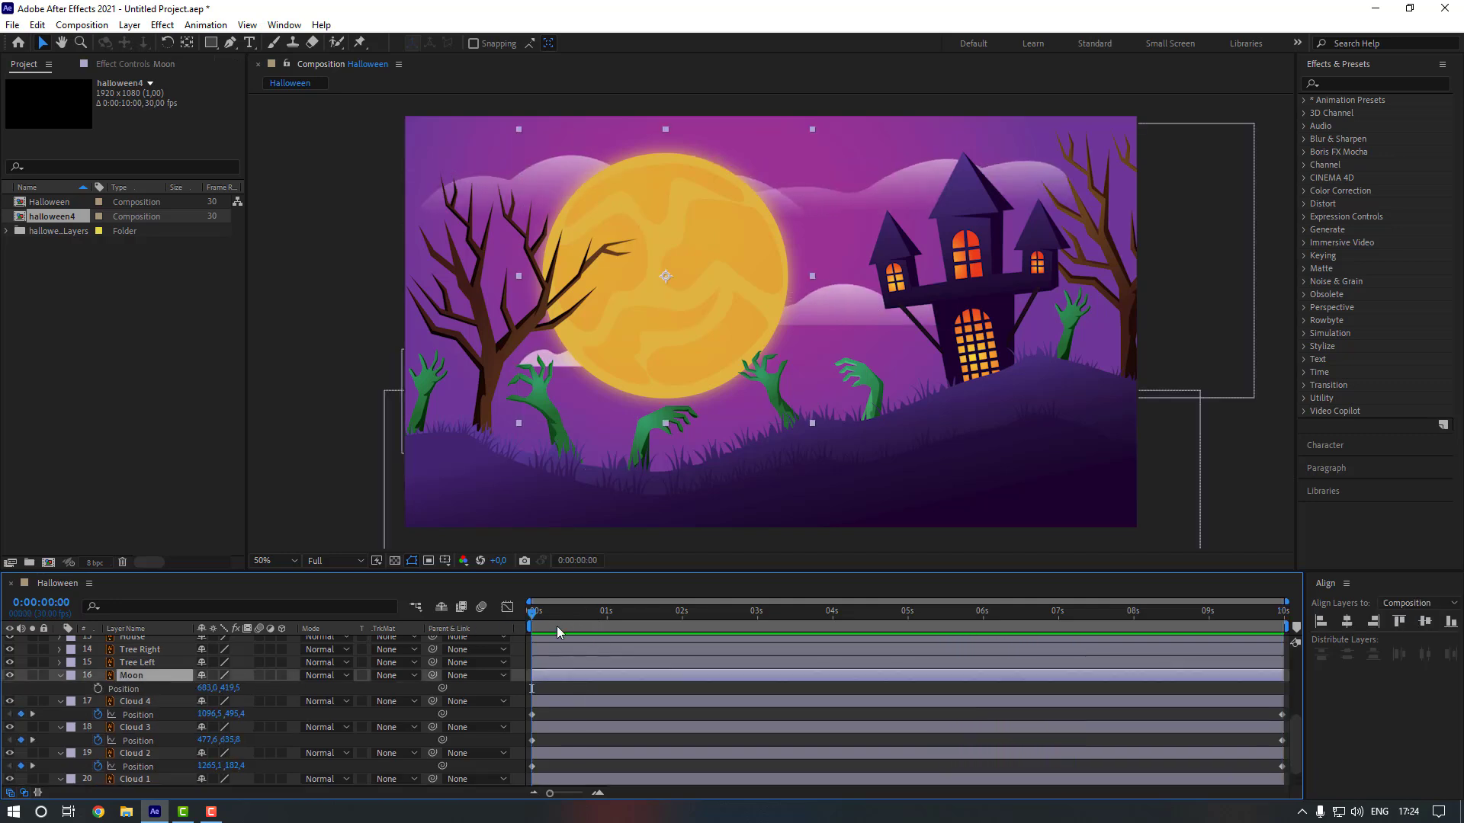
key("End")
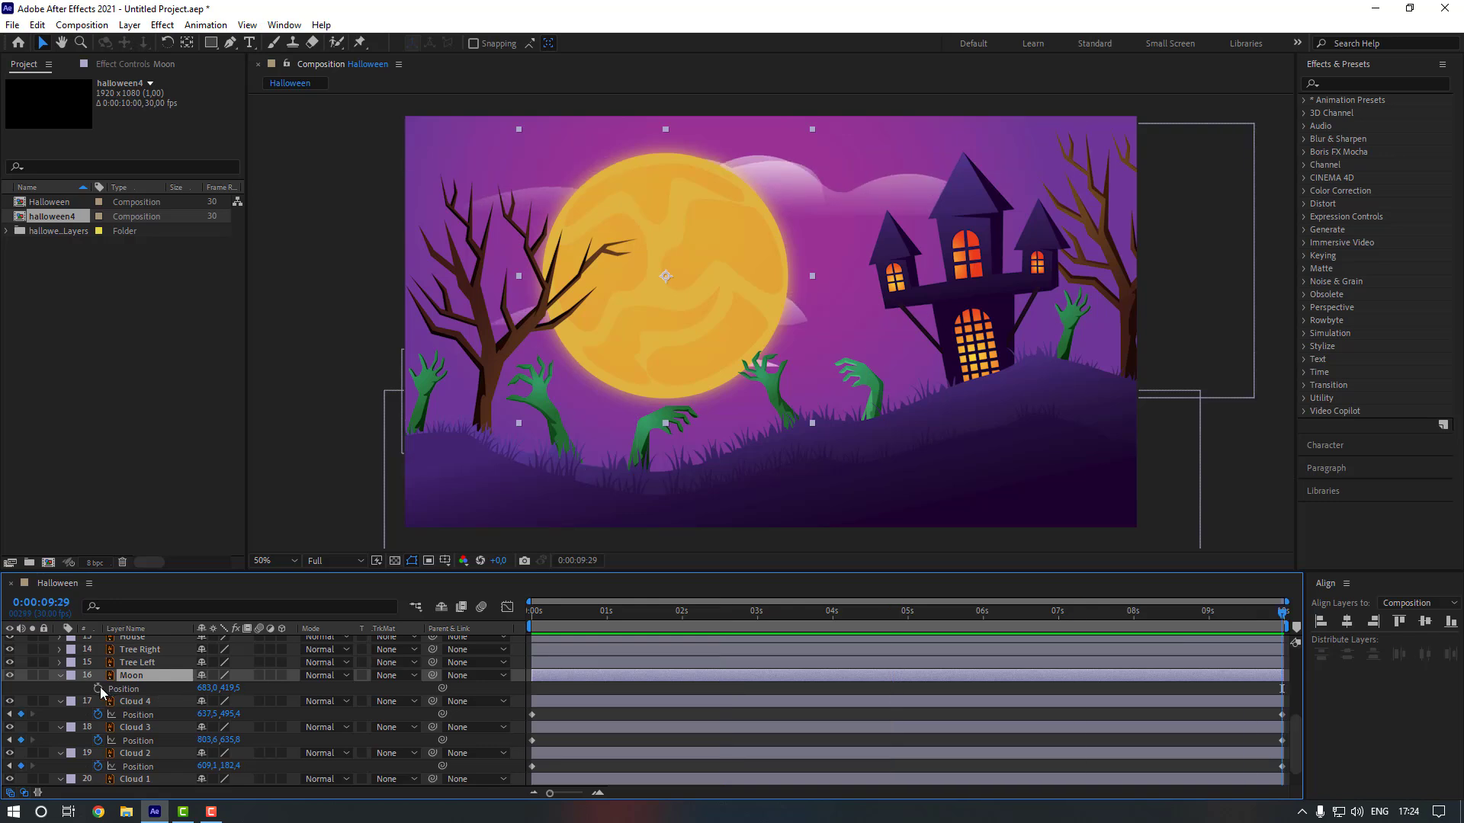
left_click(99, 689)
key("Home")
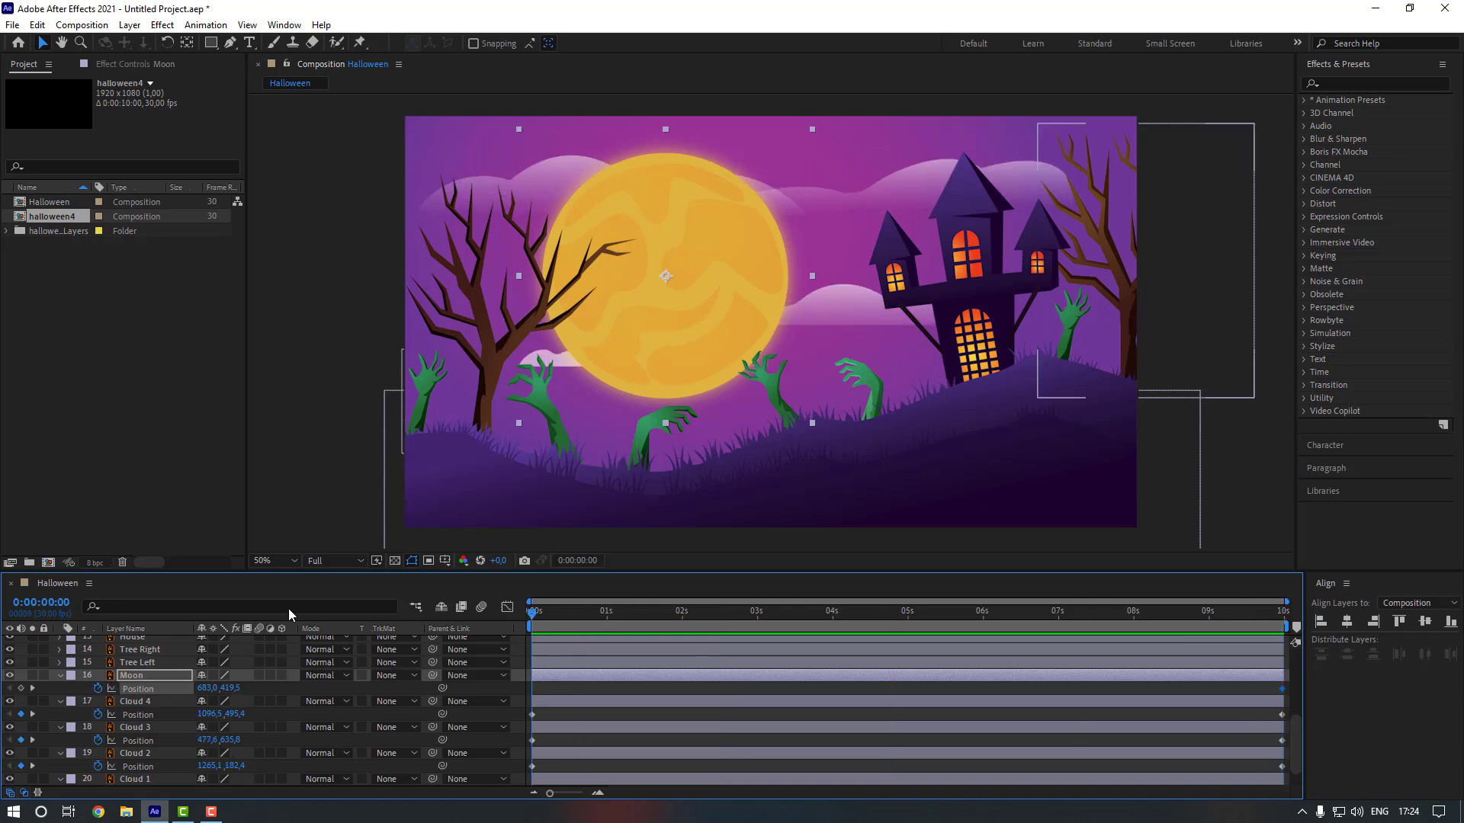
left_click_drag(662, 305, 564, 462)
left_click(610, 693)
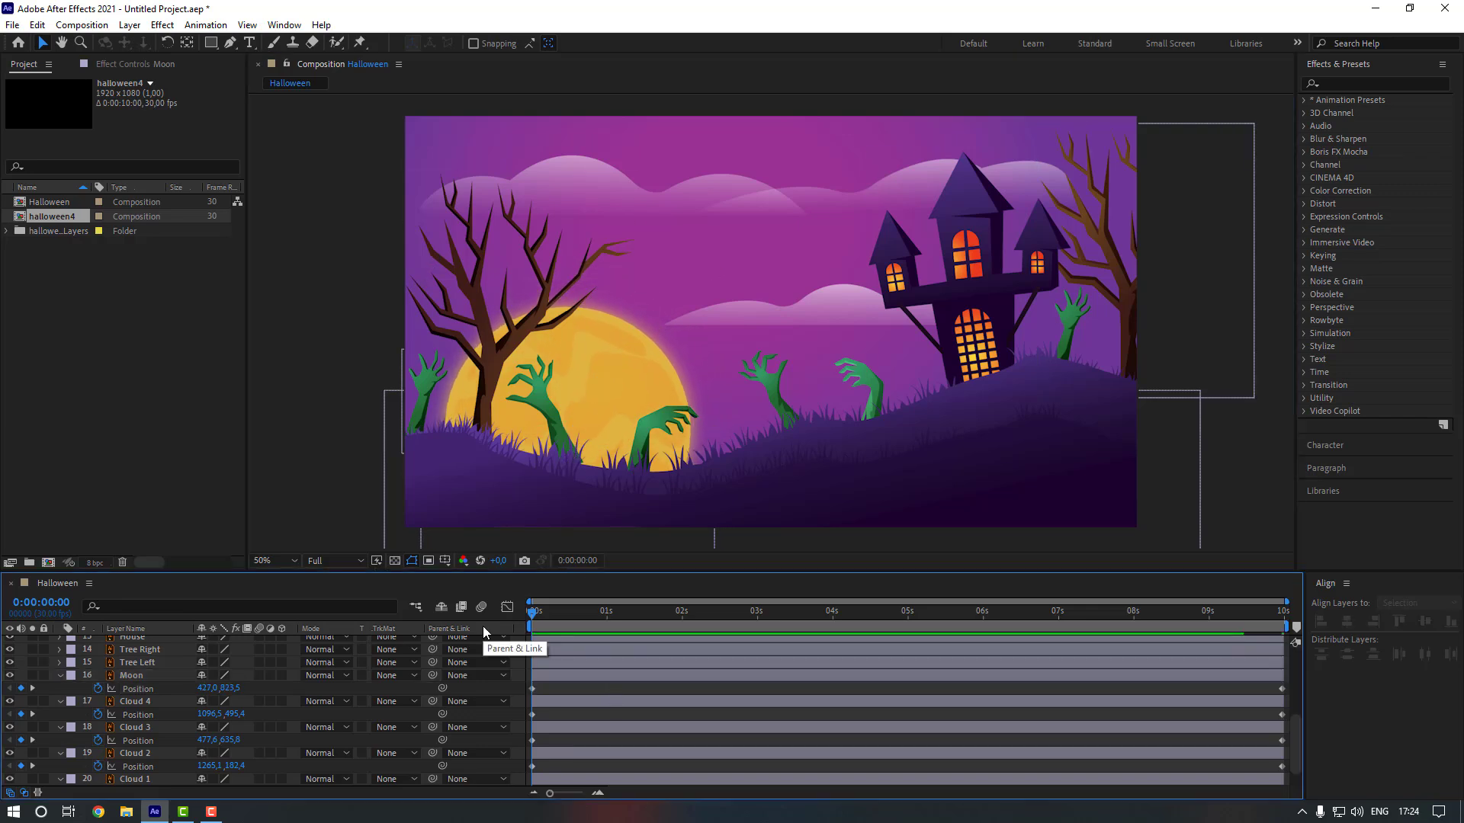
key("space")
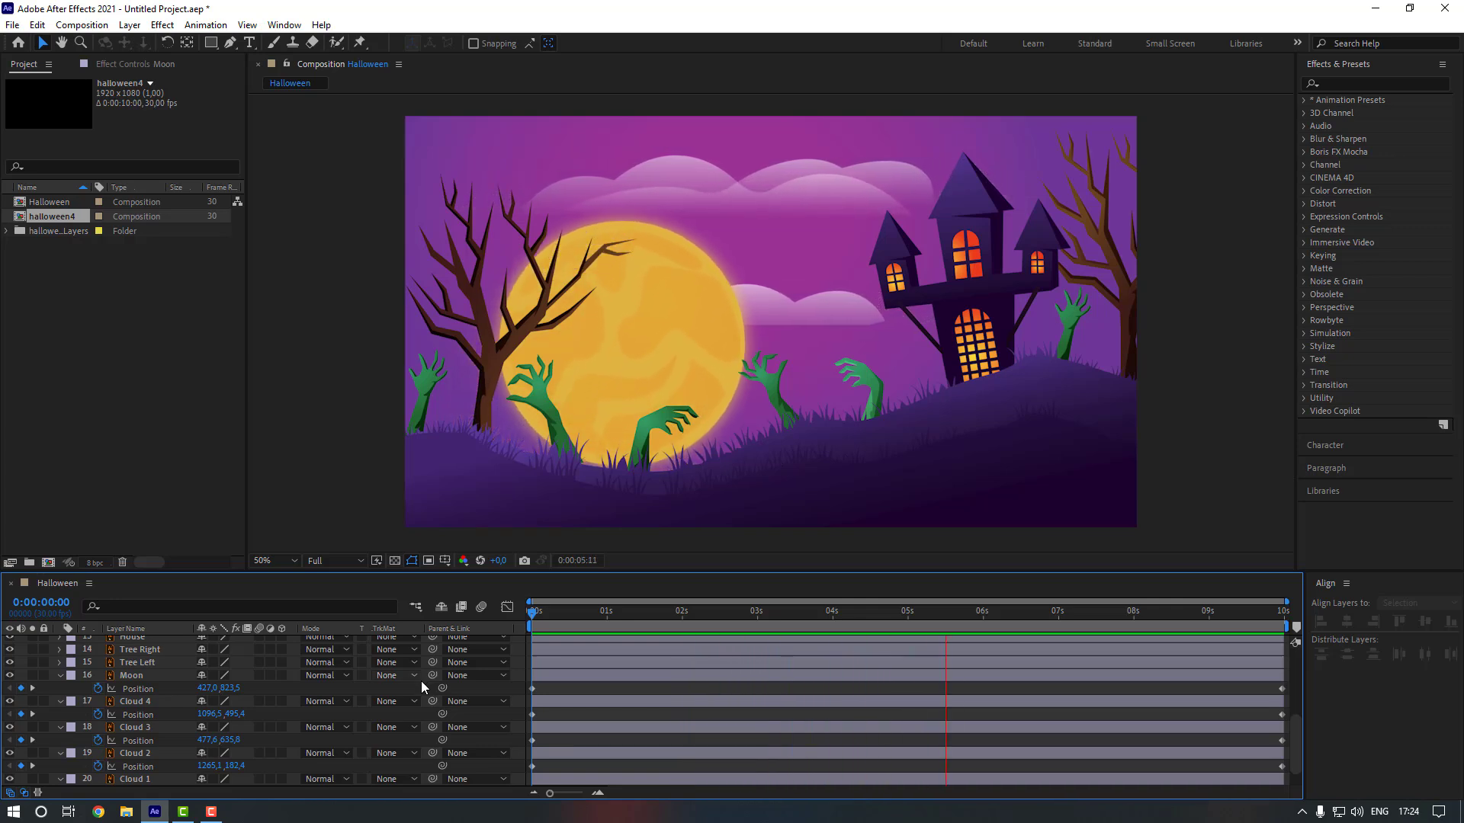
key("space")
Parent the layers Window1 through Window4 to the House layer.
scroll(161, 694, "up", 3)
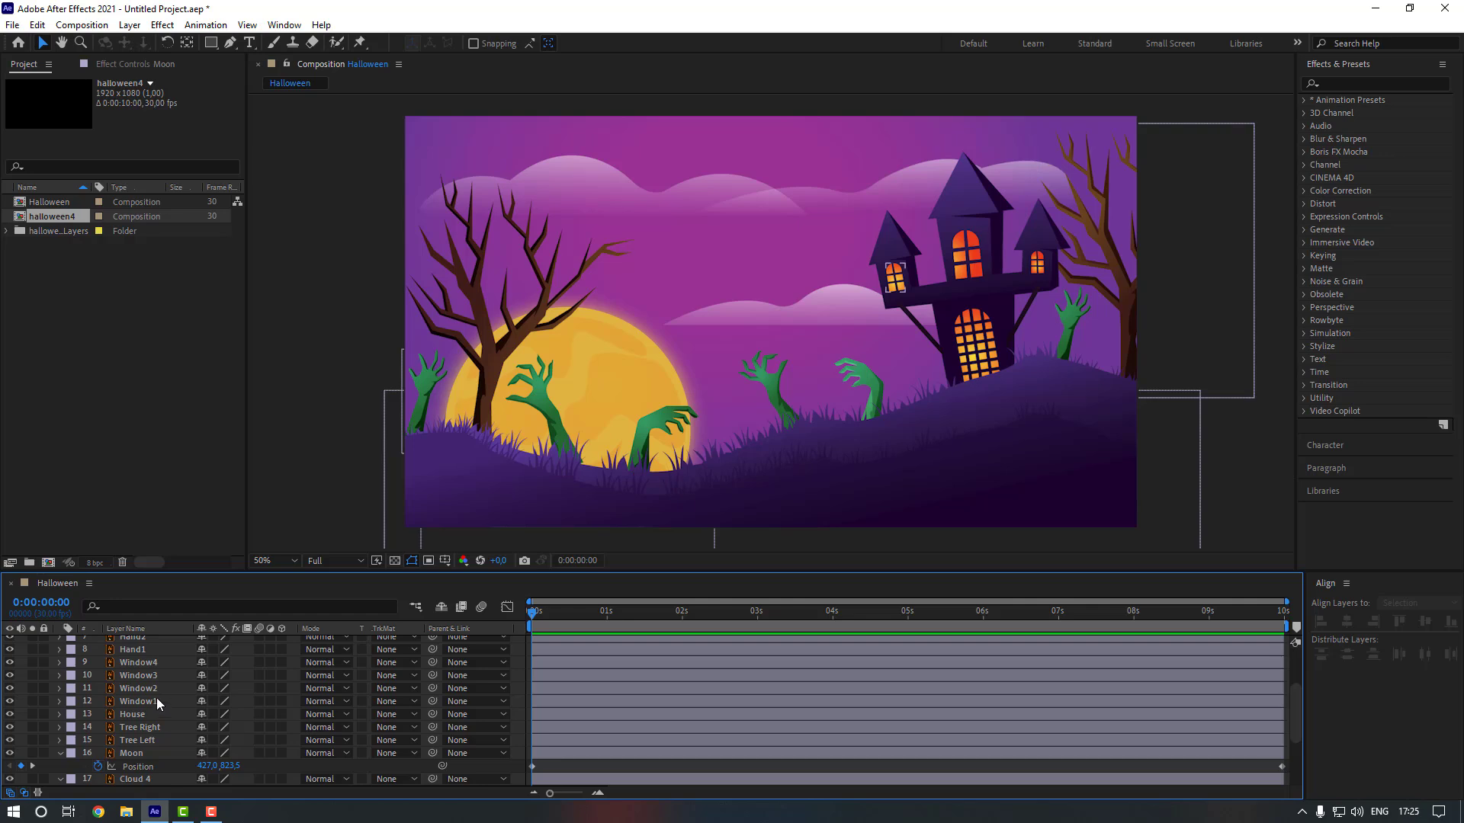
left_click(158, 700)
left_click(161, 663, "shift")
left_click_drag(432, 702, 244, 719)
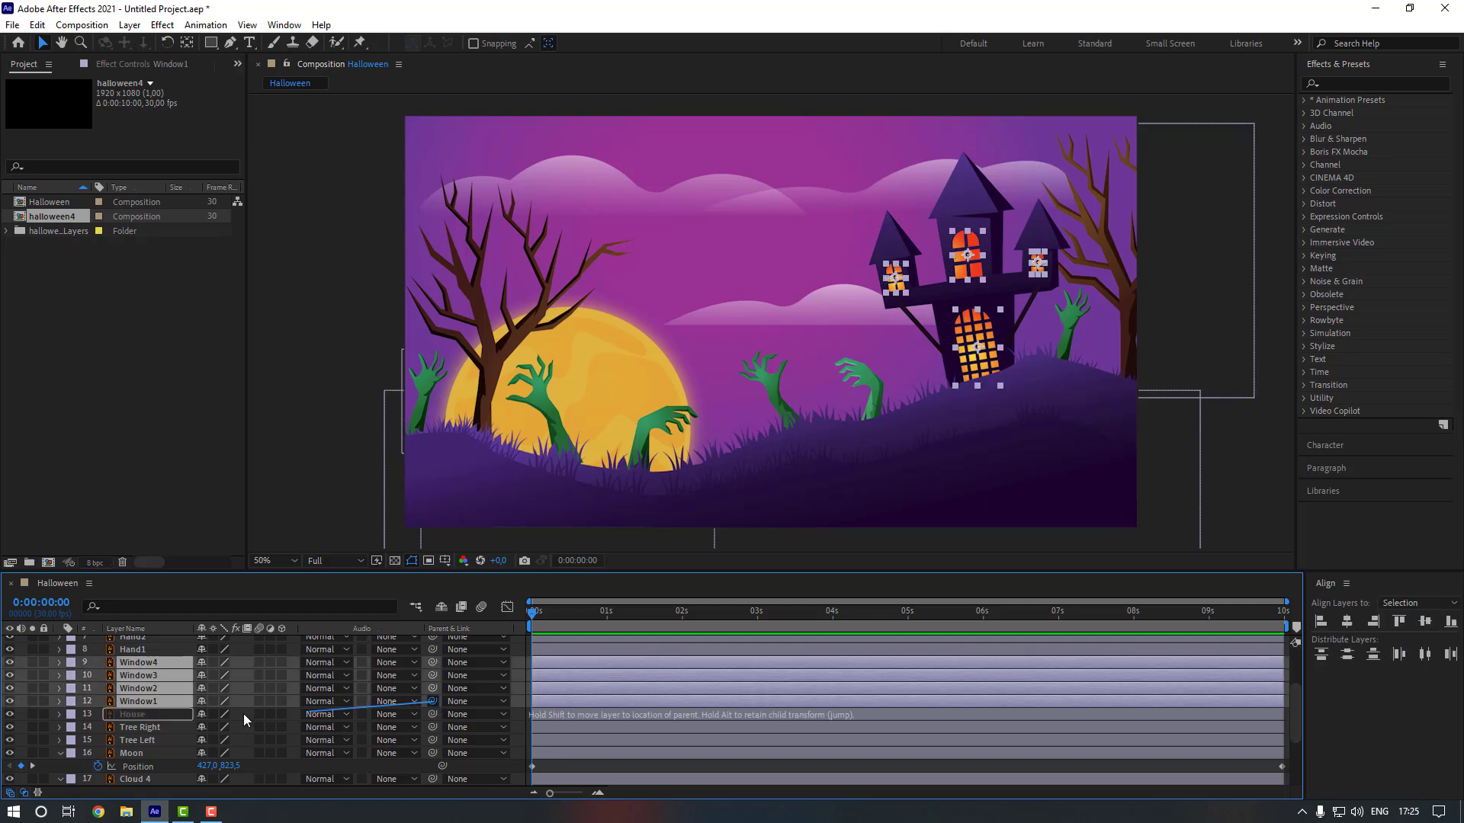
left_click_drag(156, 723, 158, 720)
Find the Stylize Glow effect and apply it to the Window1 layer.
left_click(157, 702)
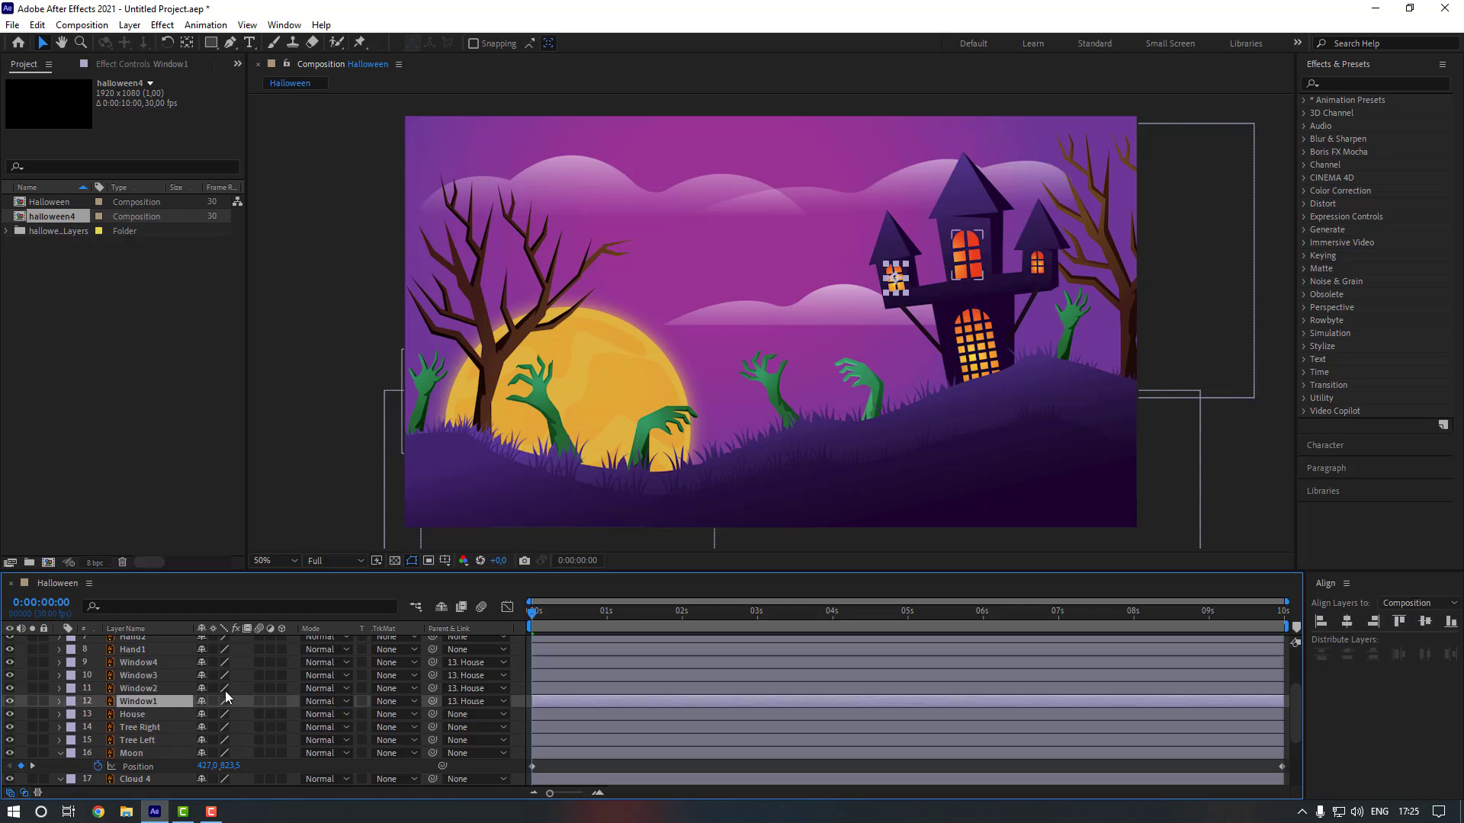
left_click(1343, 84)
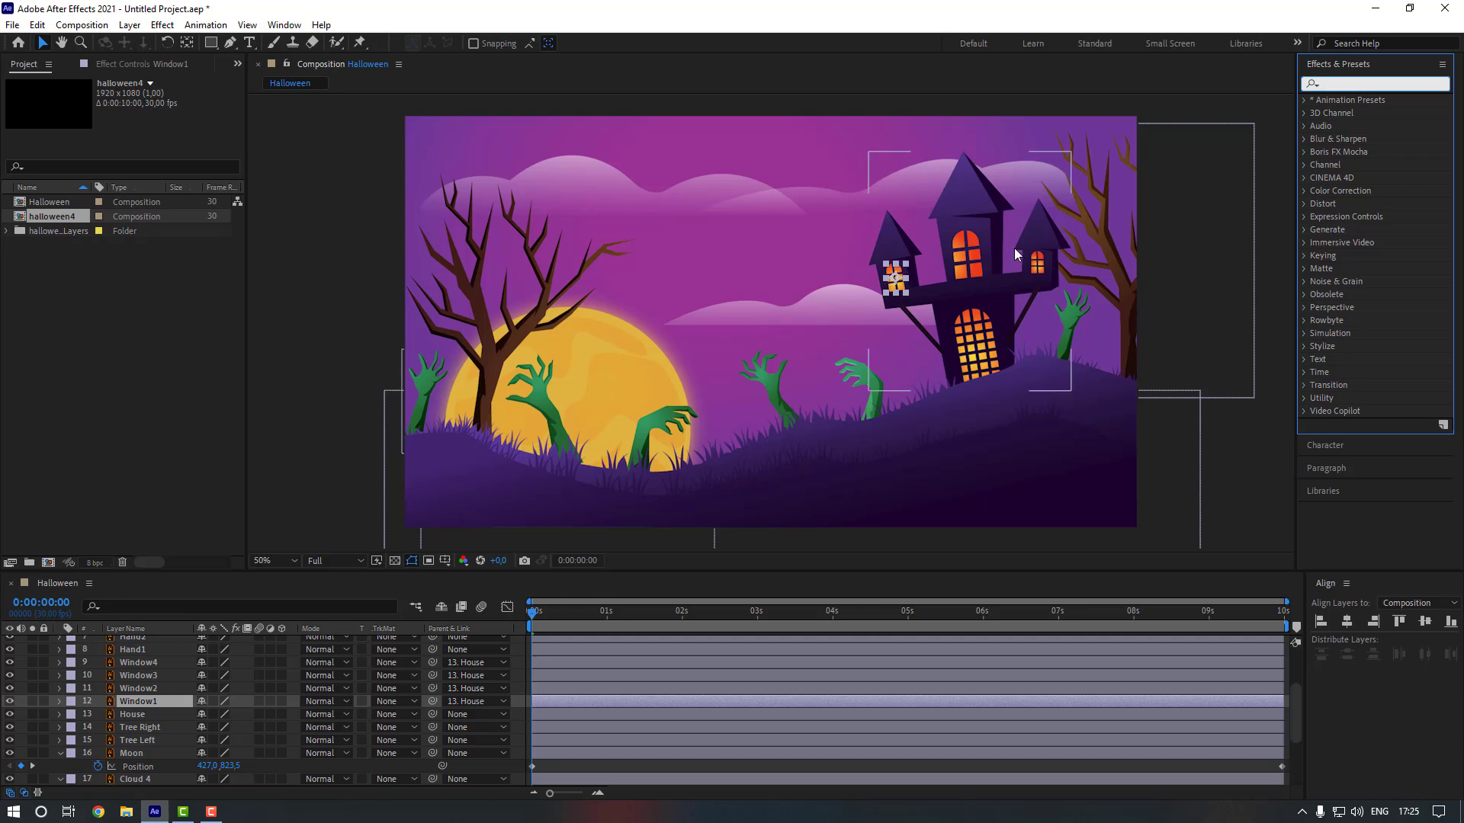
type("glow")
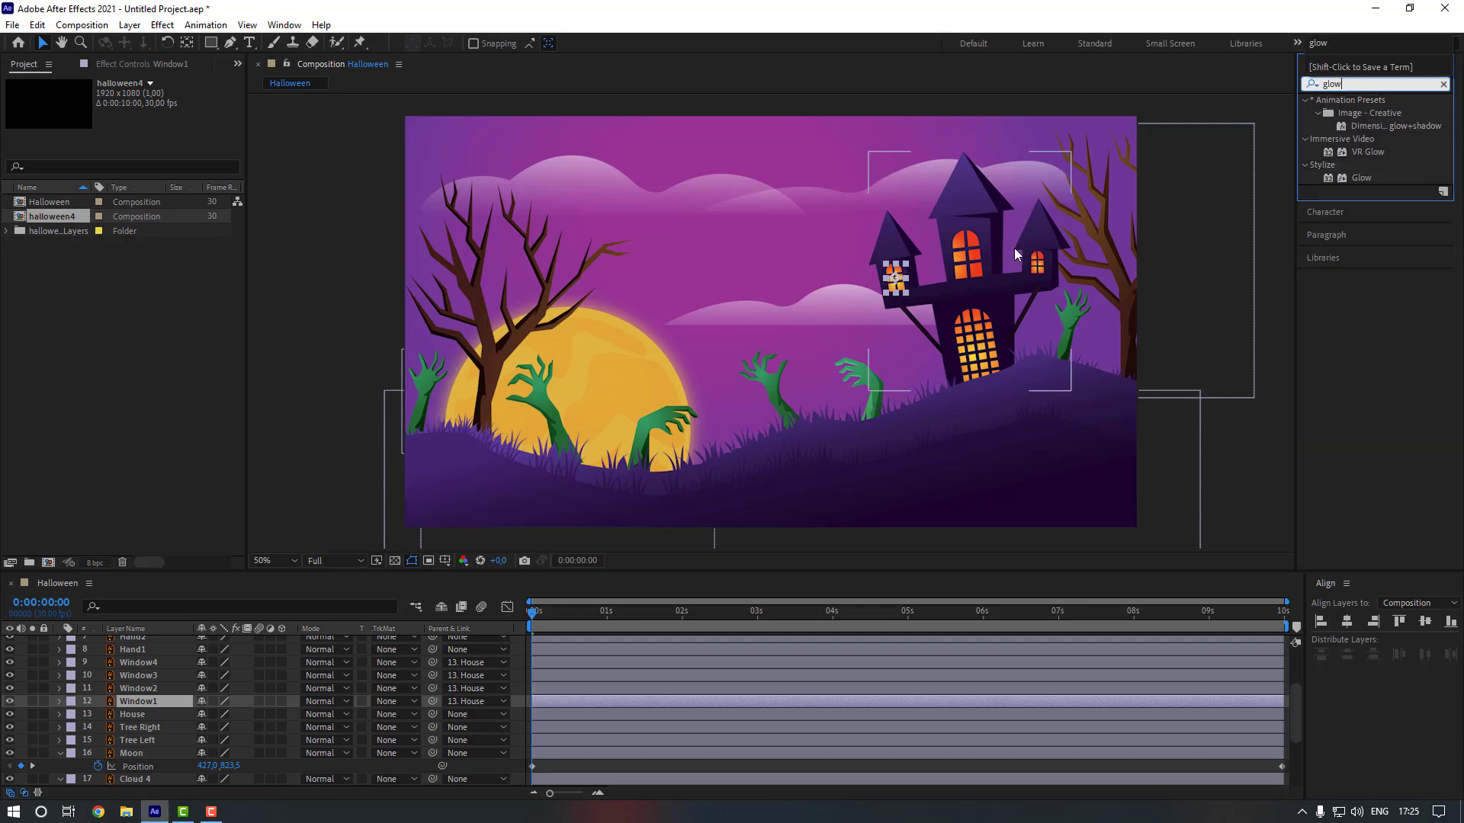
double_click(1360, 177)
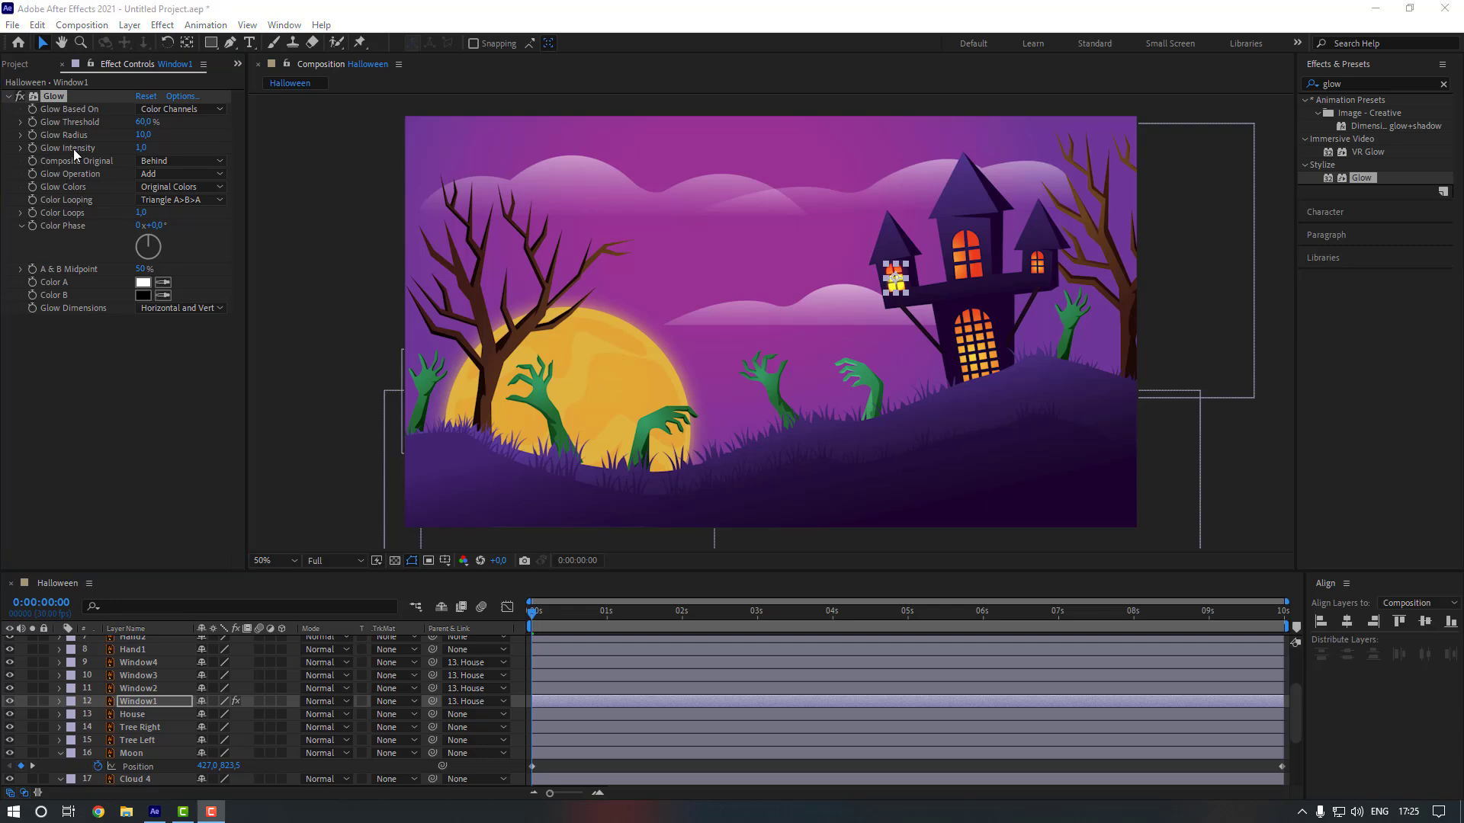
Keyframe Window1's Glow Intensity at 1,0 at the start and 0,3 at frame 10, and copy the first keyframe to frame 20.
left_click(32, 154)
key("shift+Page_Down")
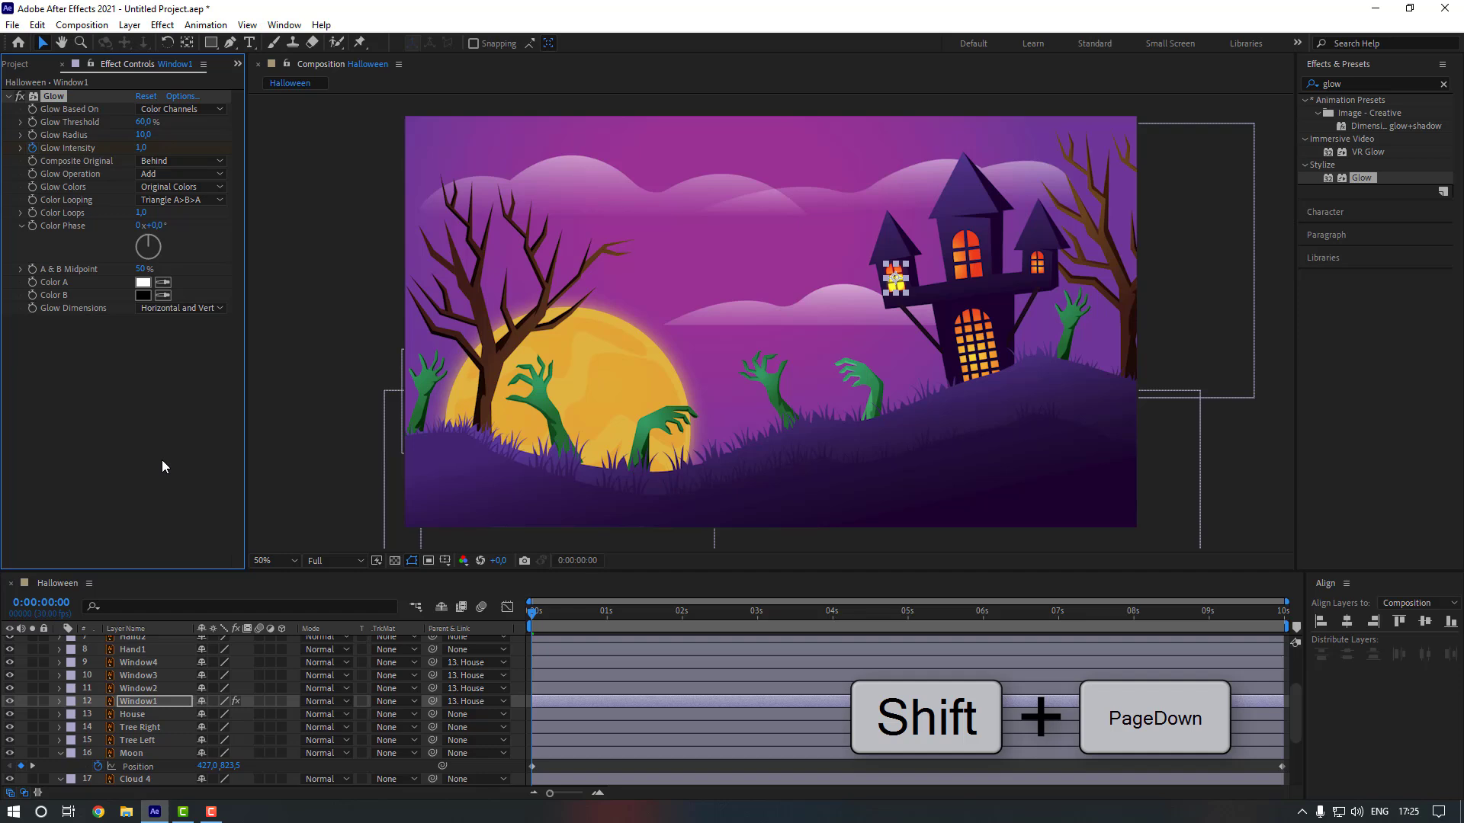
key("shift+Page_Down")
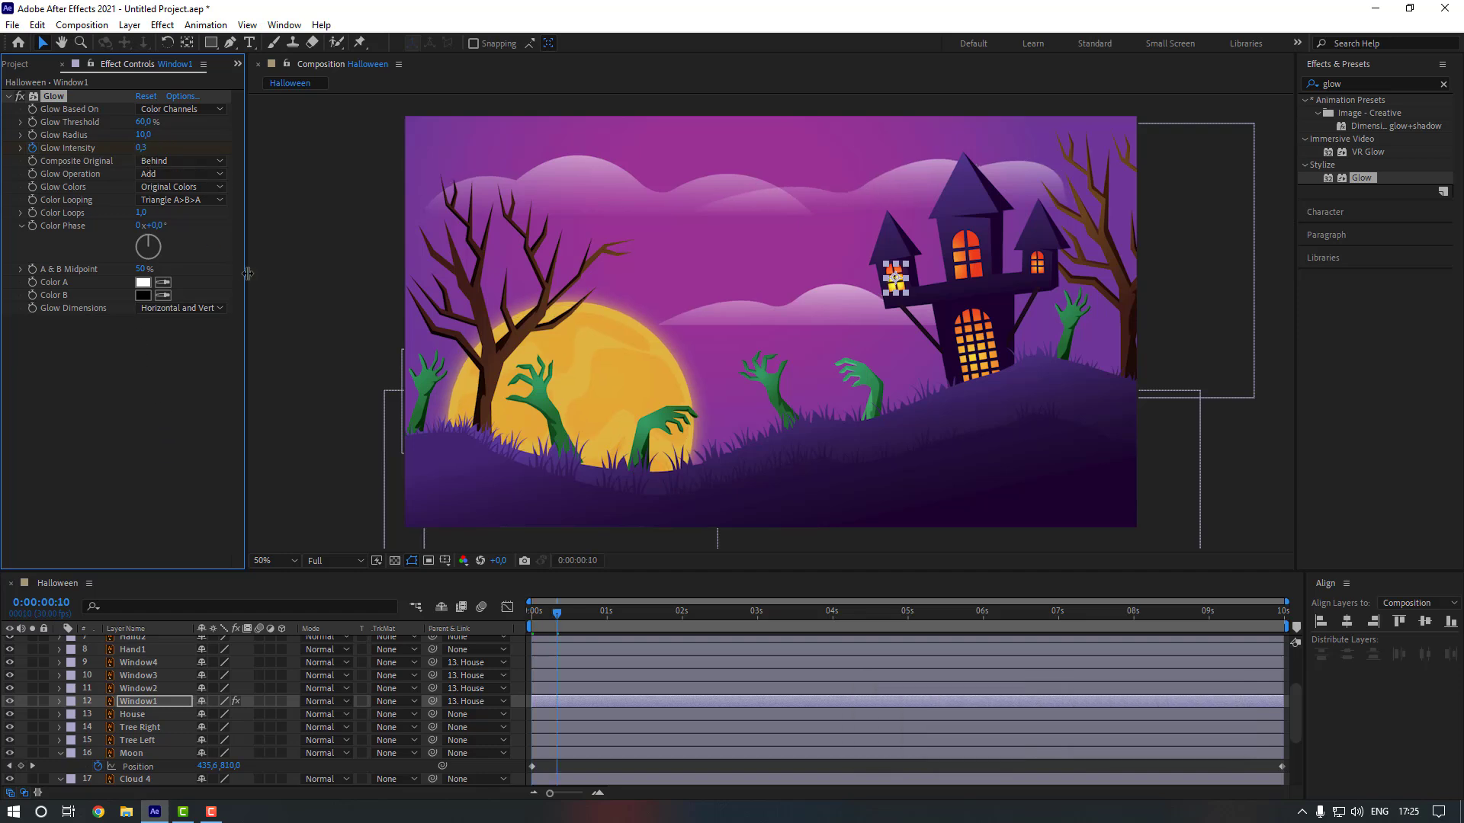
key("shift+Page_Down")
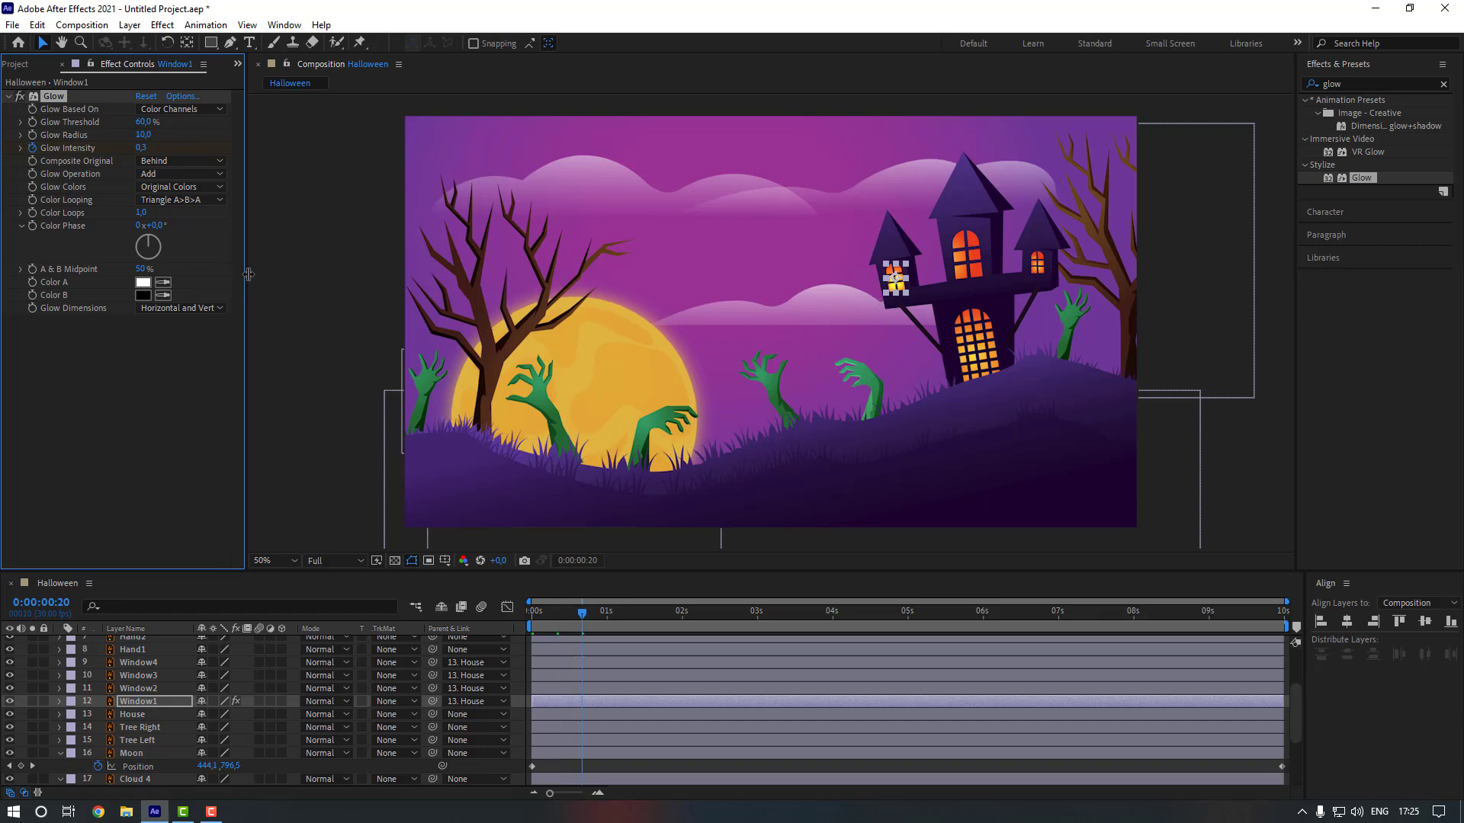
key("u")
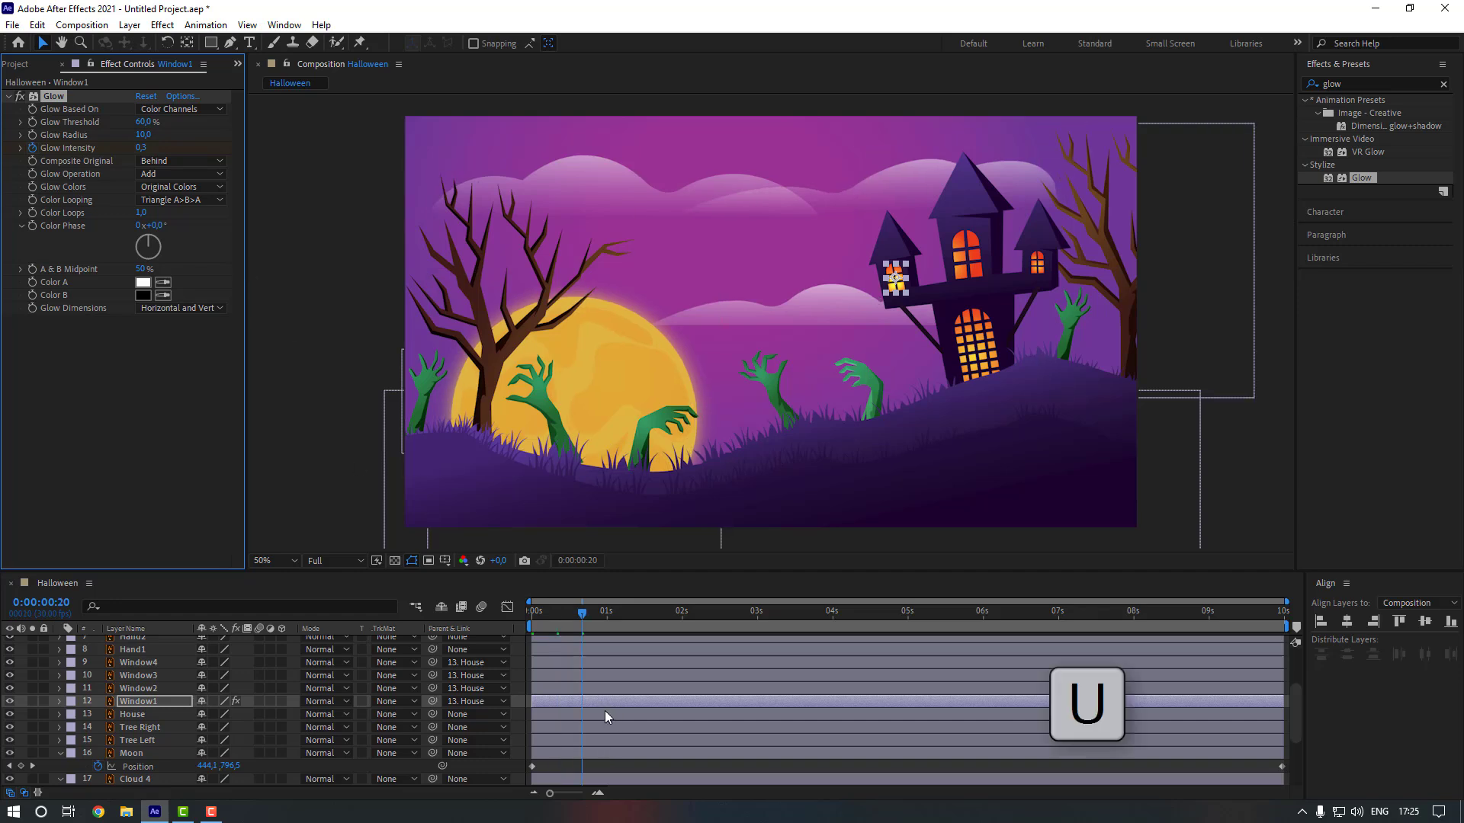
key("u")
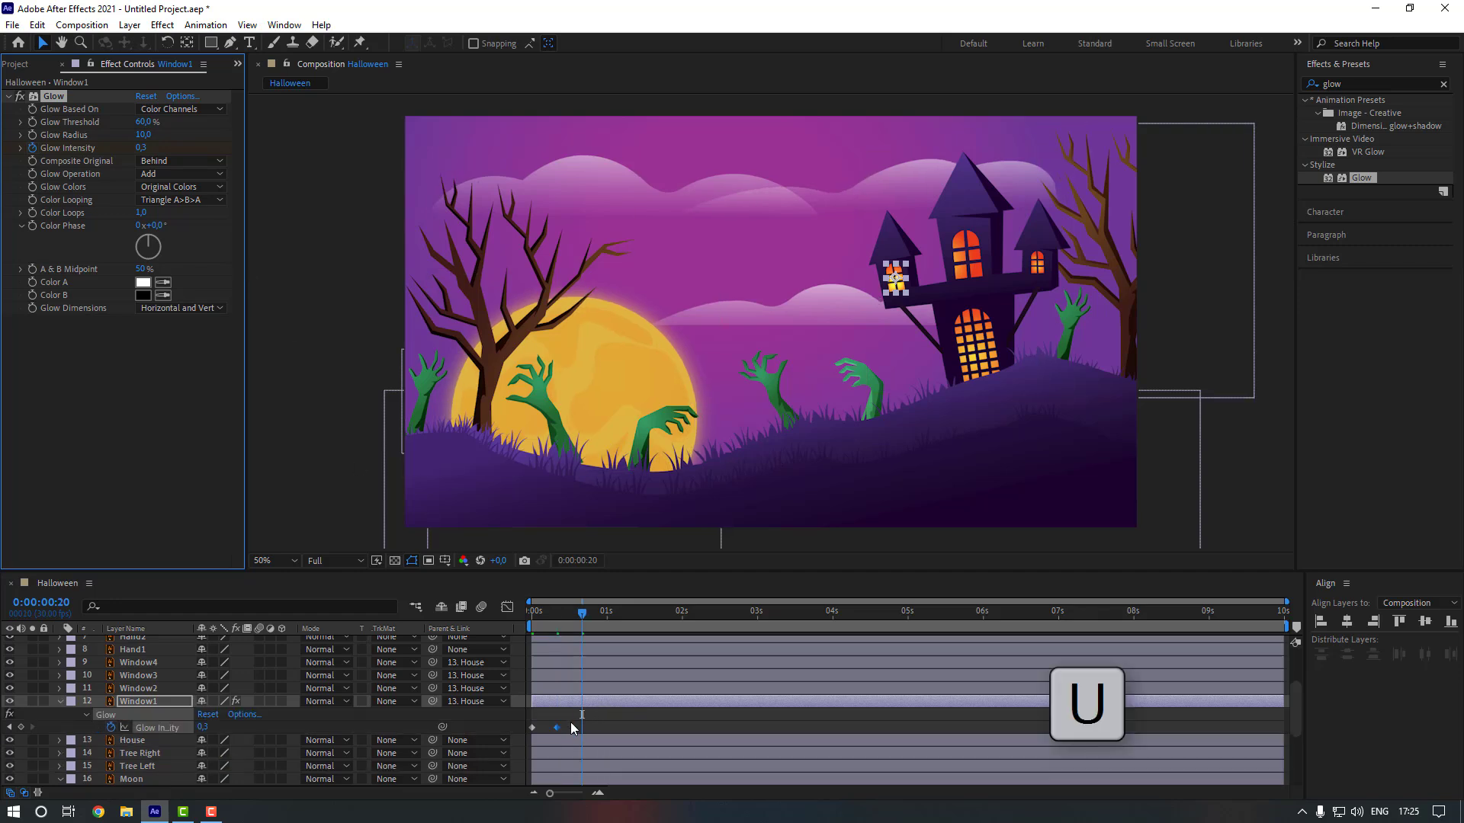
left_click(532, 728)
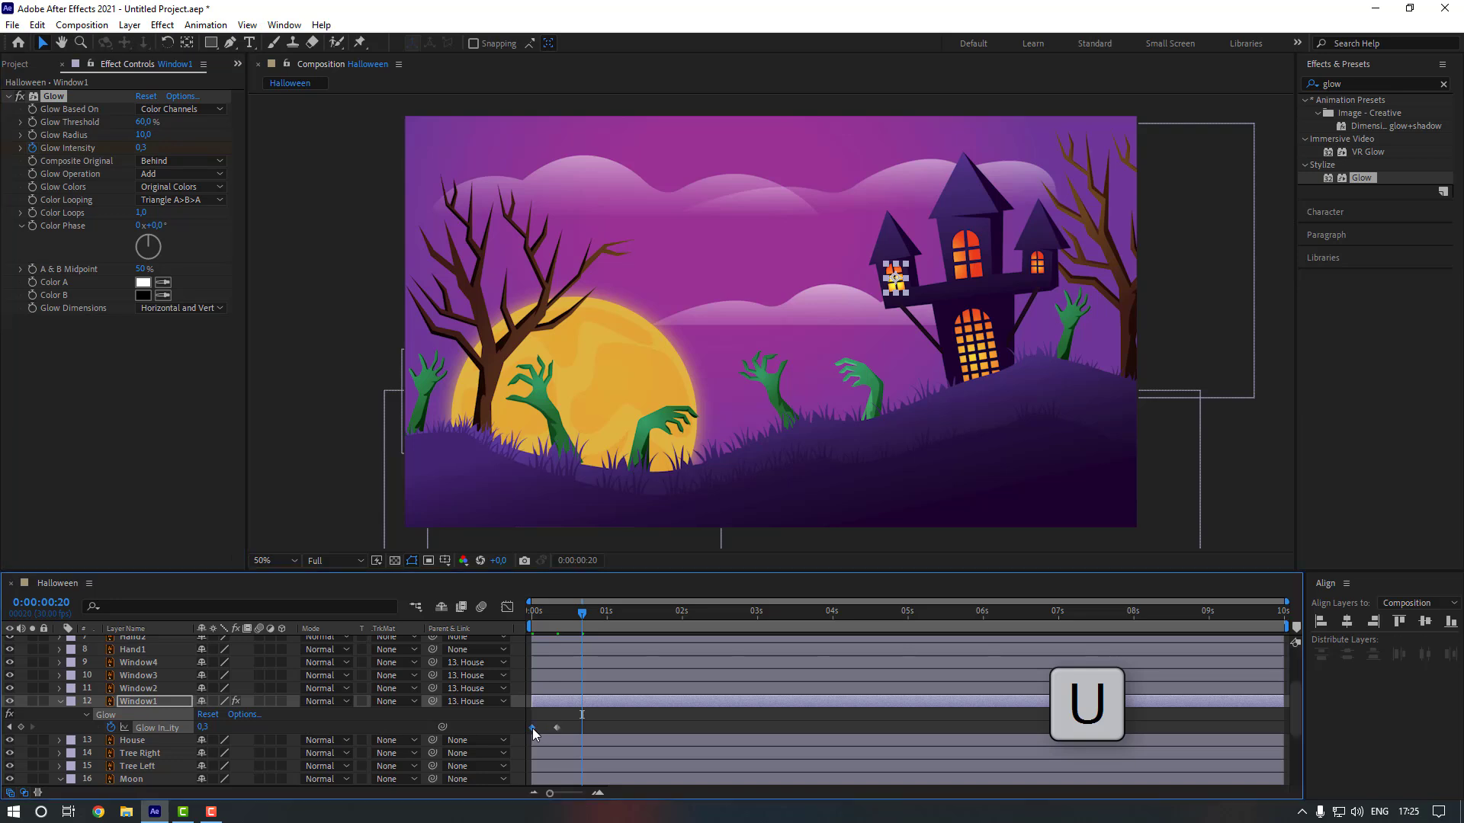
key("ctrl+v")
Apply Easy Ease to all three Glow Intensity keyframes on Window1.
left_click_drag(601, 728, 542, 734)
right_click(585, 735)
mouse_move(662, 715)
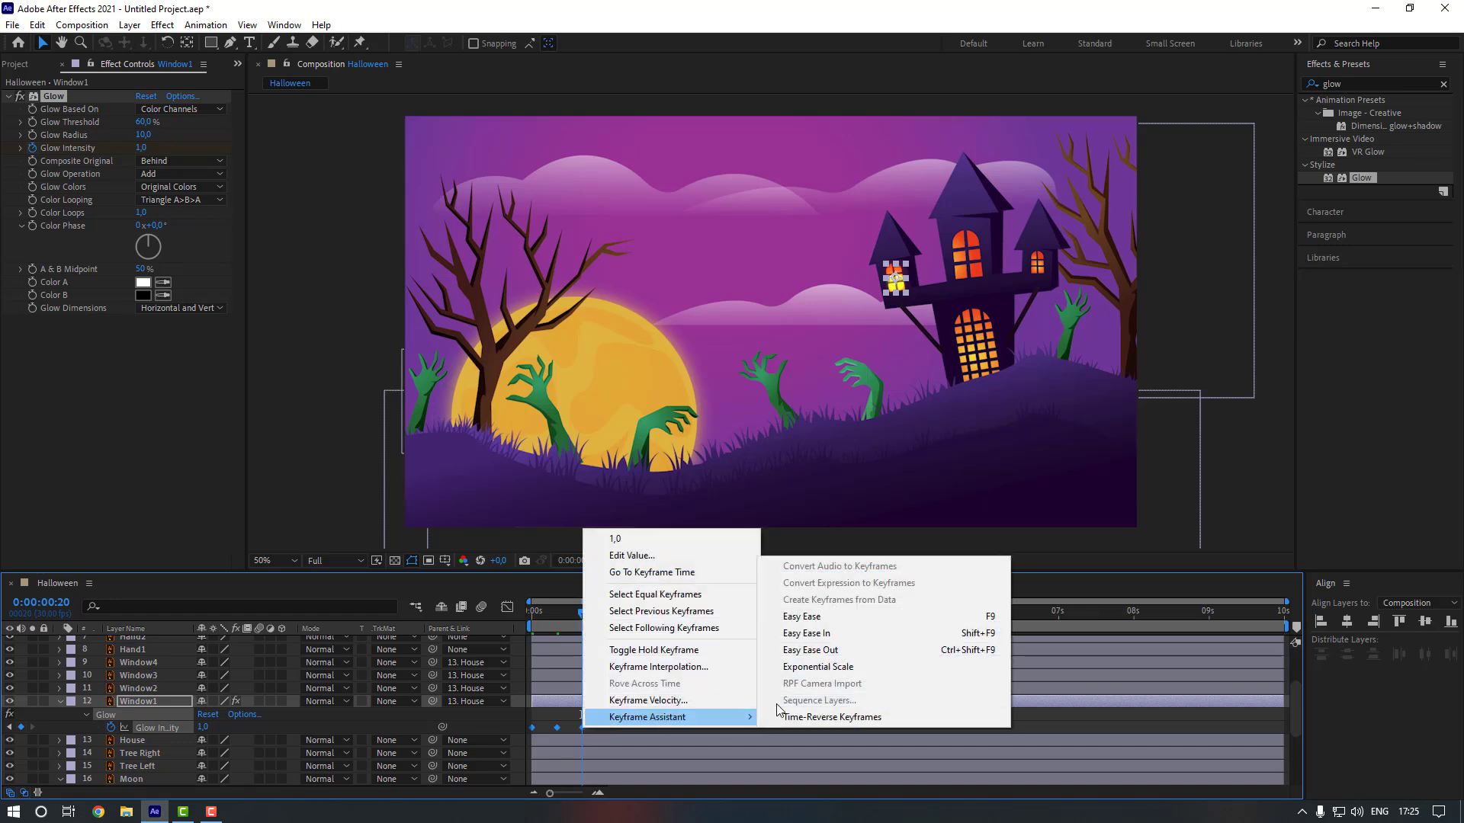
left_click(801, 616)
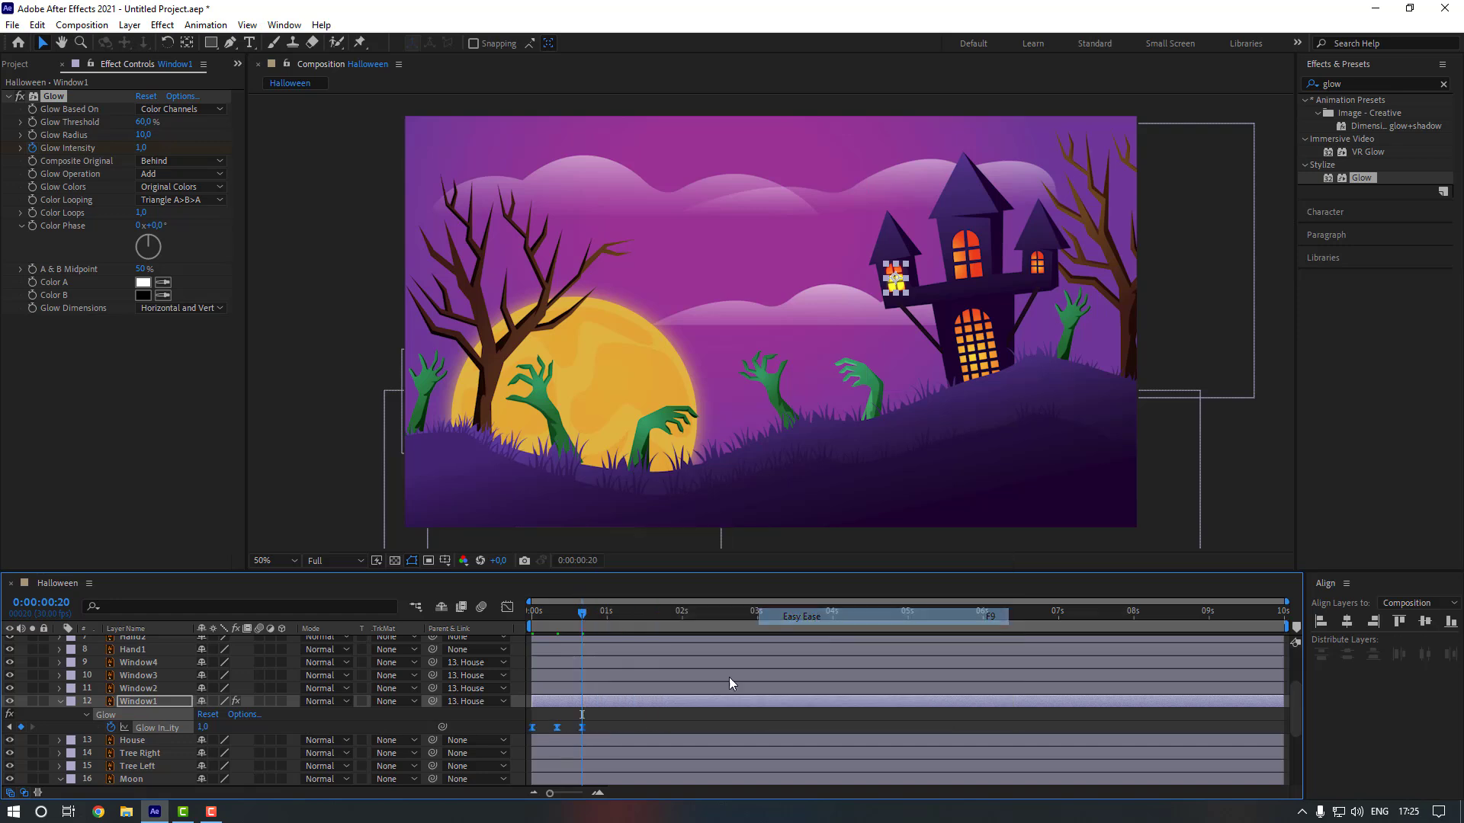
Add the expression loopOut(type = "cycle", numKeyframes = 0) to Window1's Glow Intensity and preview the loop.
left_click(112, 727, "alt")
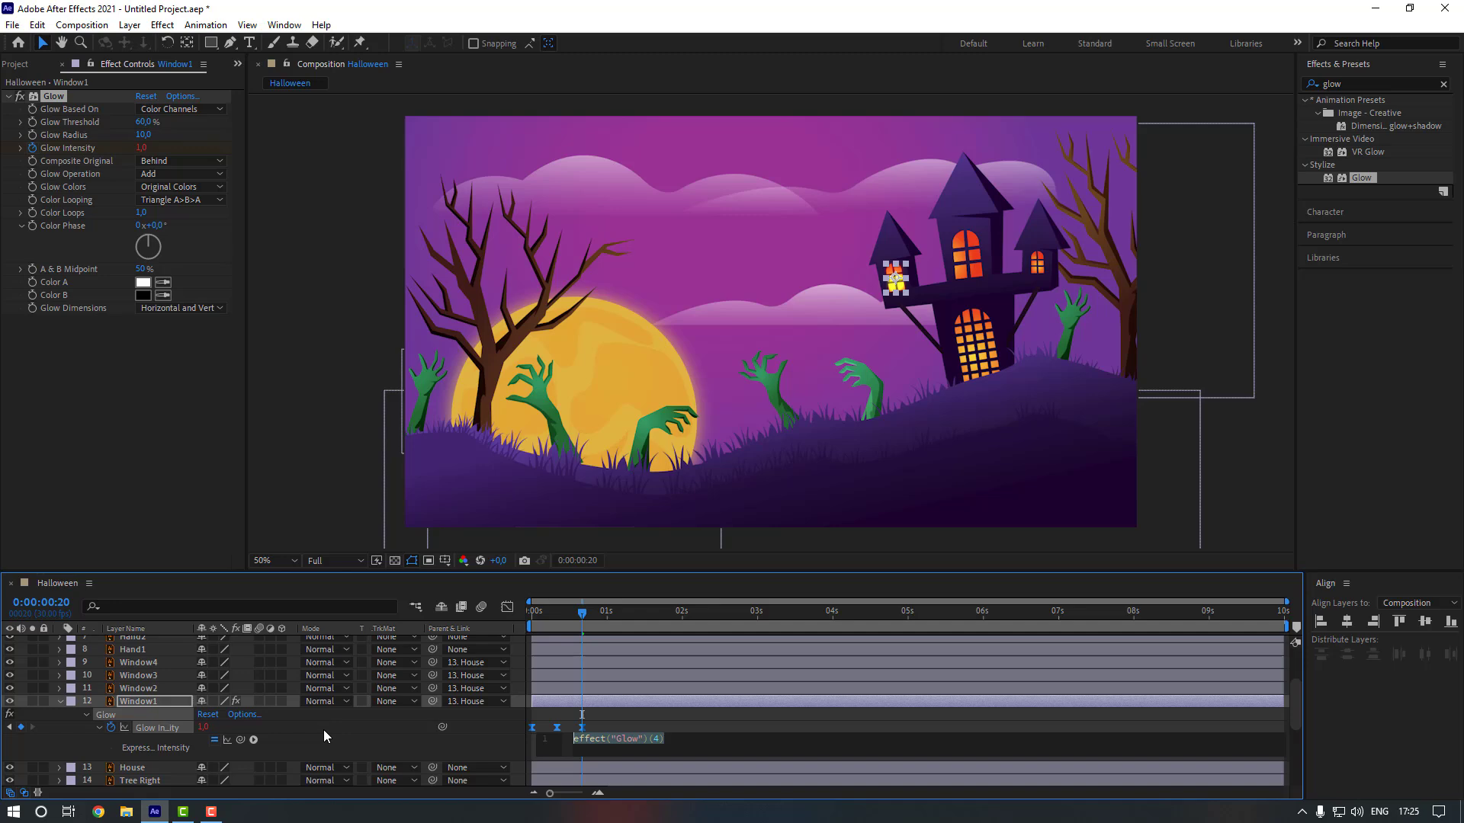
left_click(323, 730)
left_click(253, 739)
mouse_move(373, 661)
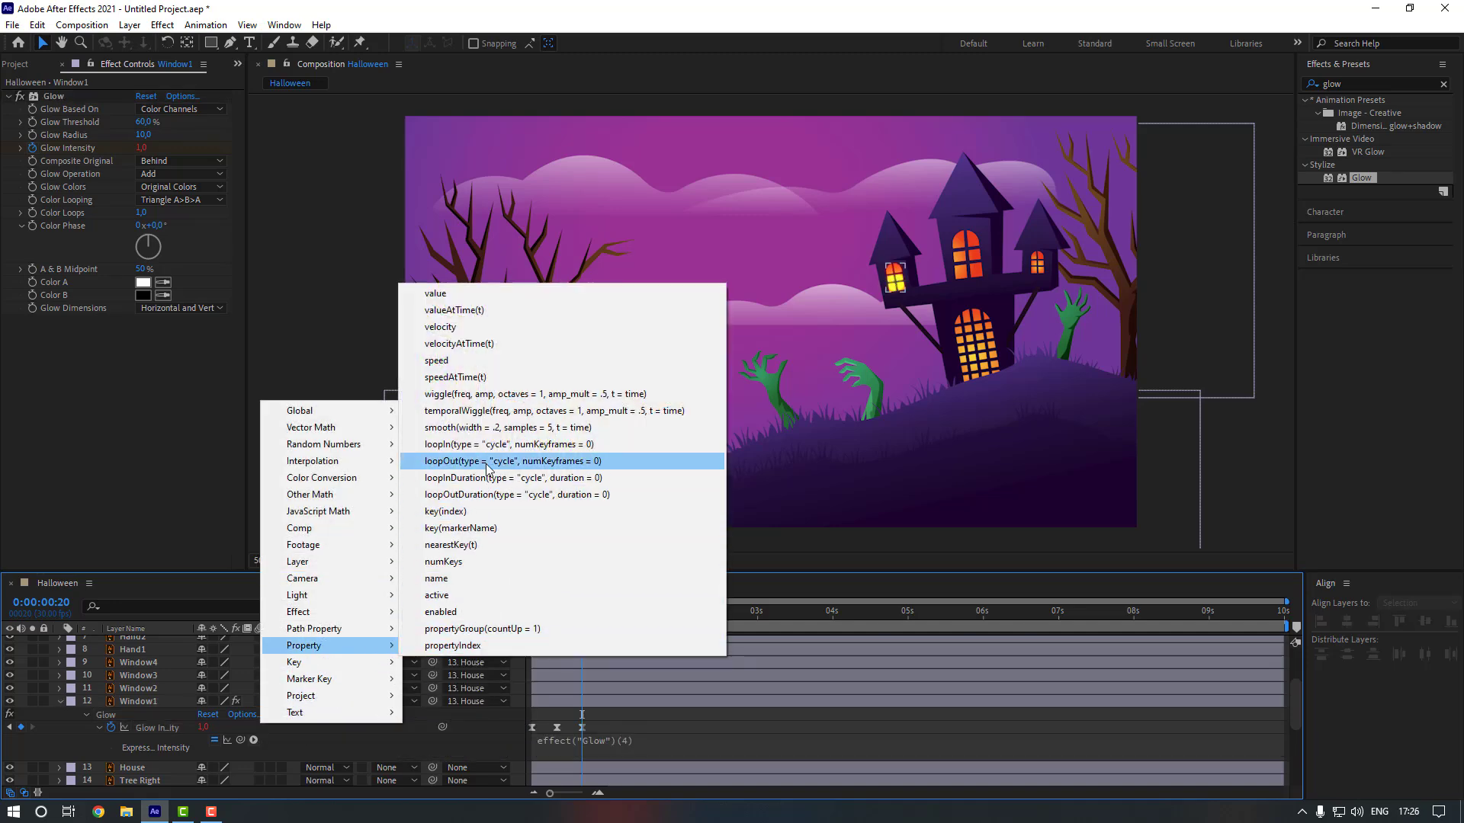
left_click(487, 462)
key("space")
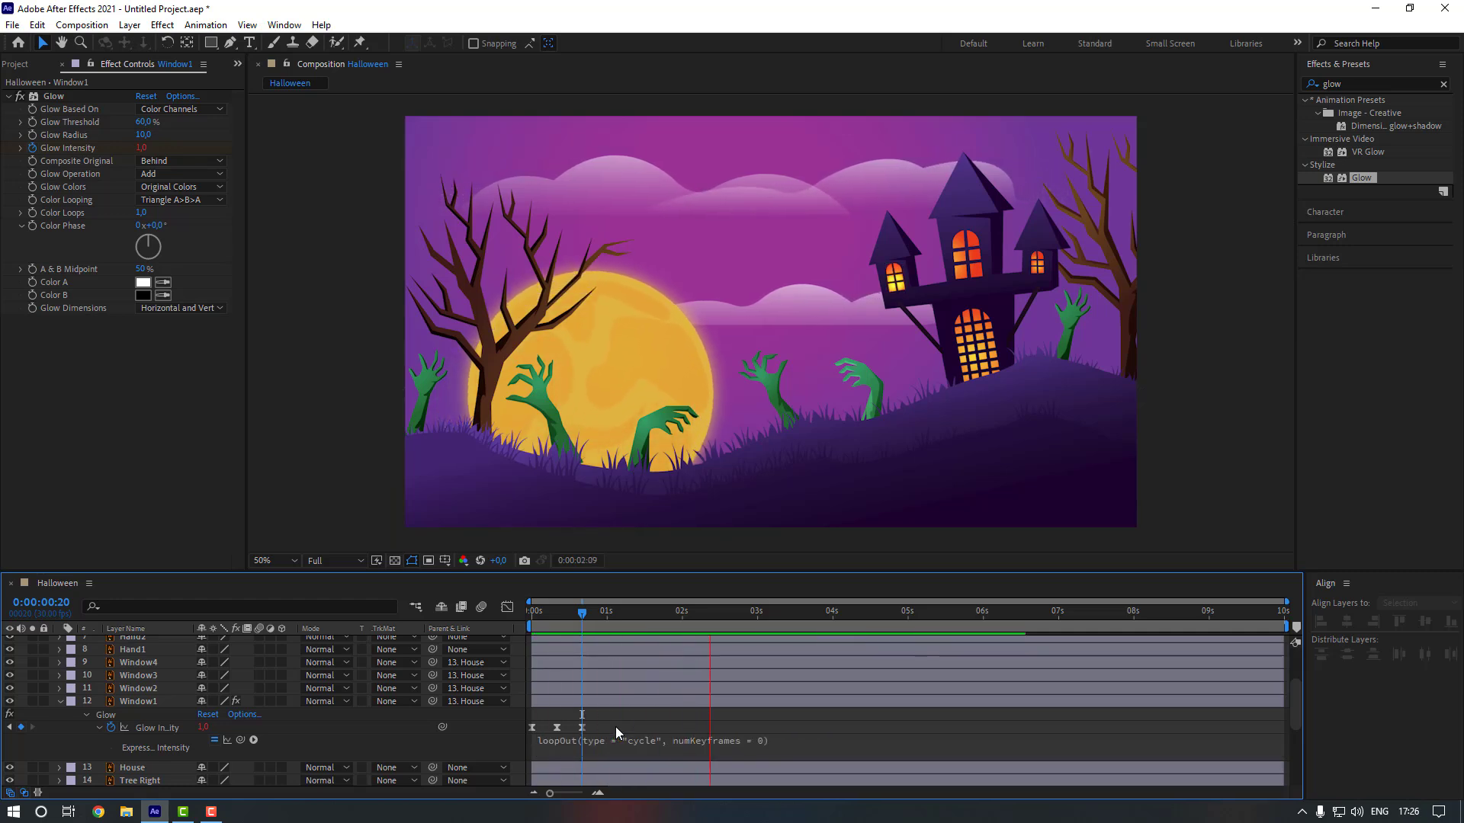
key("space")
Stretch Window1's three Glow Intensity keyframes proportionally so the middle one falls at about 0:25 and the last at about 1:21, and preview.
left_click_drag(615, 722, 660, 727)
left_click(676, 727)
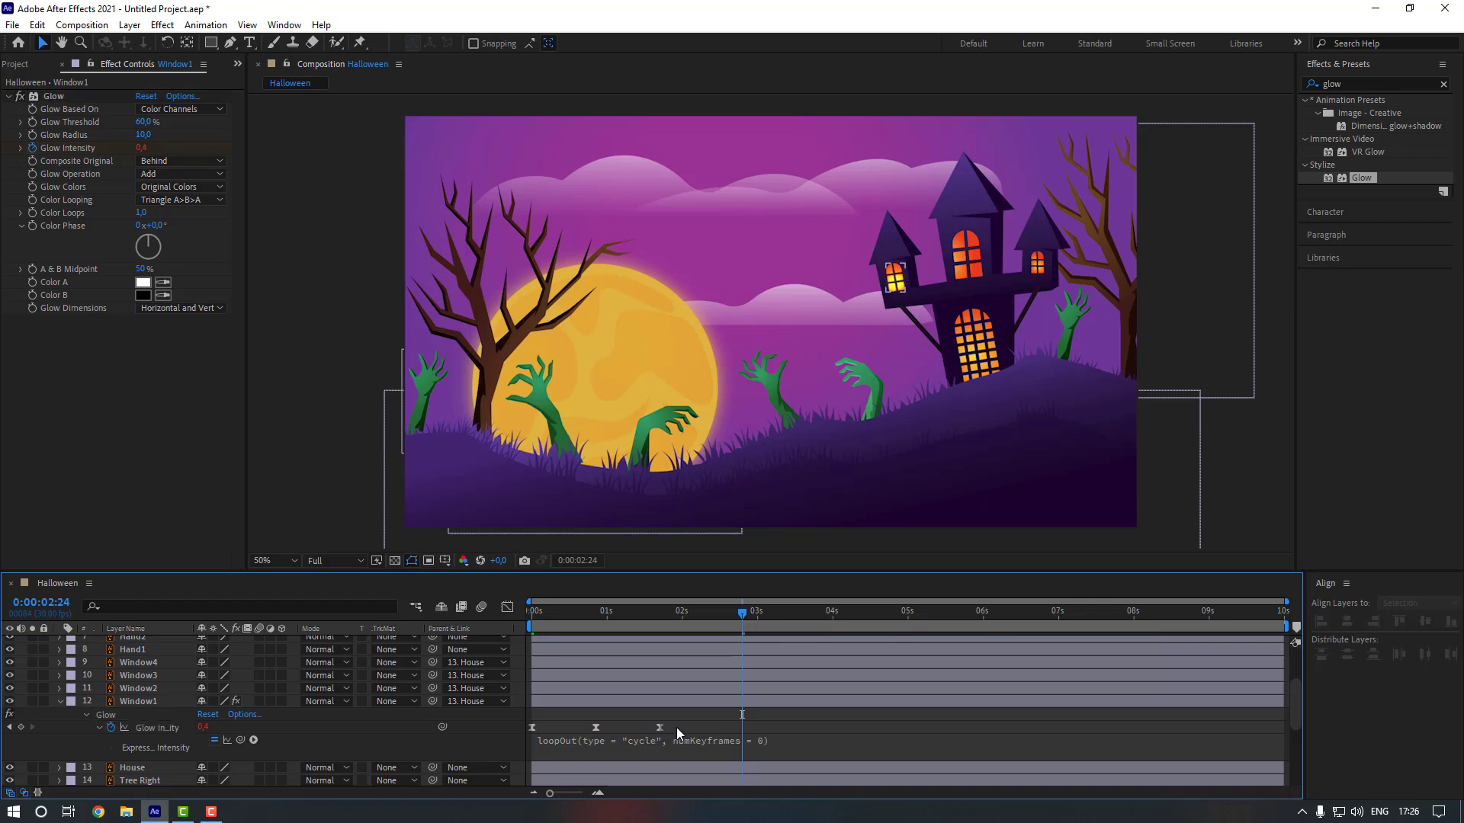
key("space")
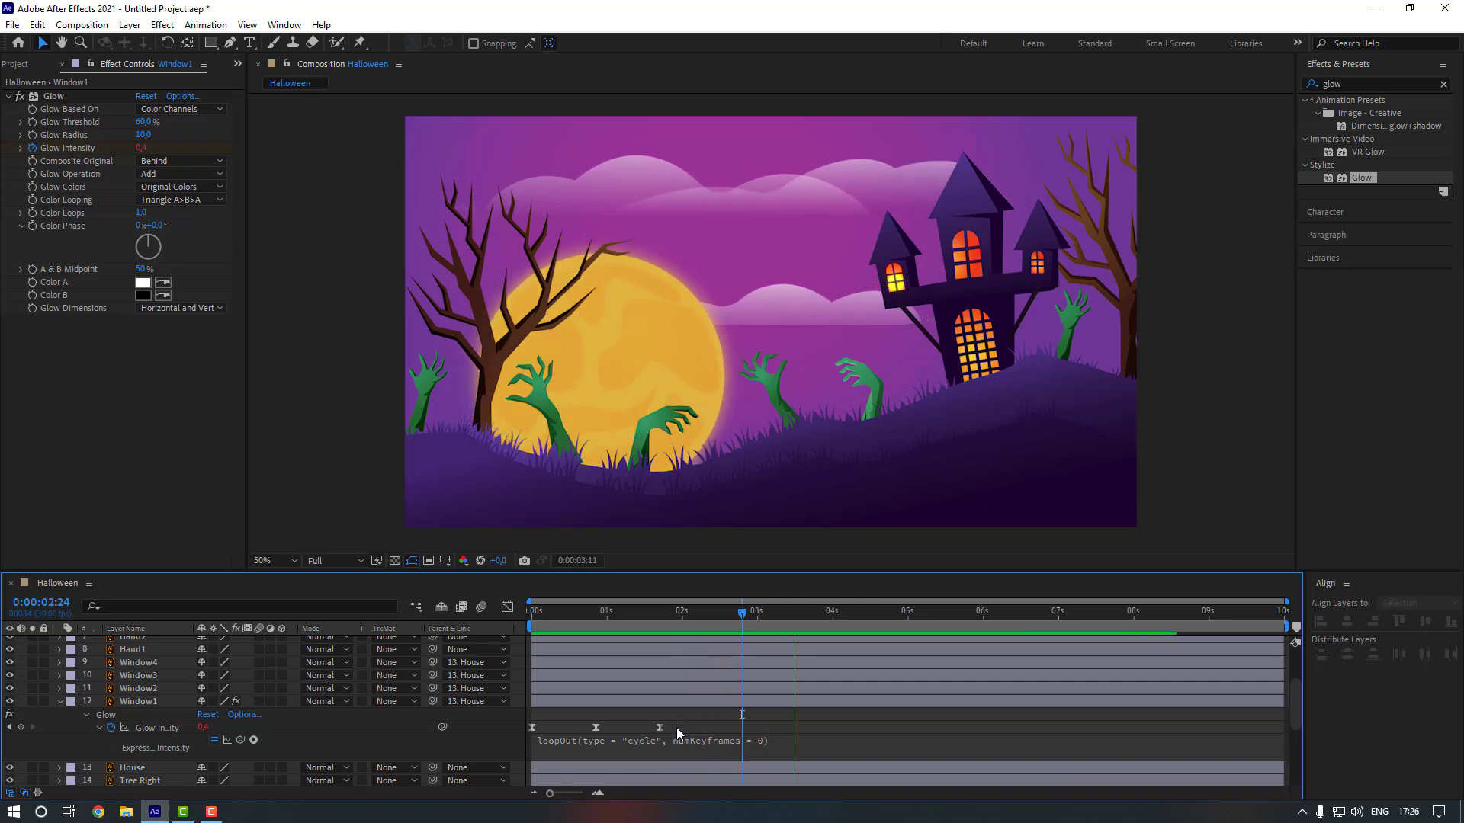
Set the Glow Intensity of Window1's middle keyframe to 0,1 and preview the flicker.
left_click(602, 612)
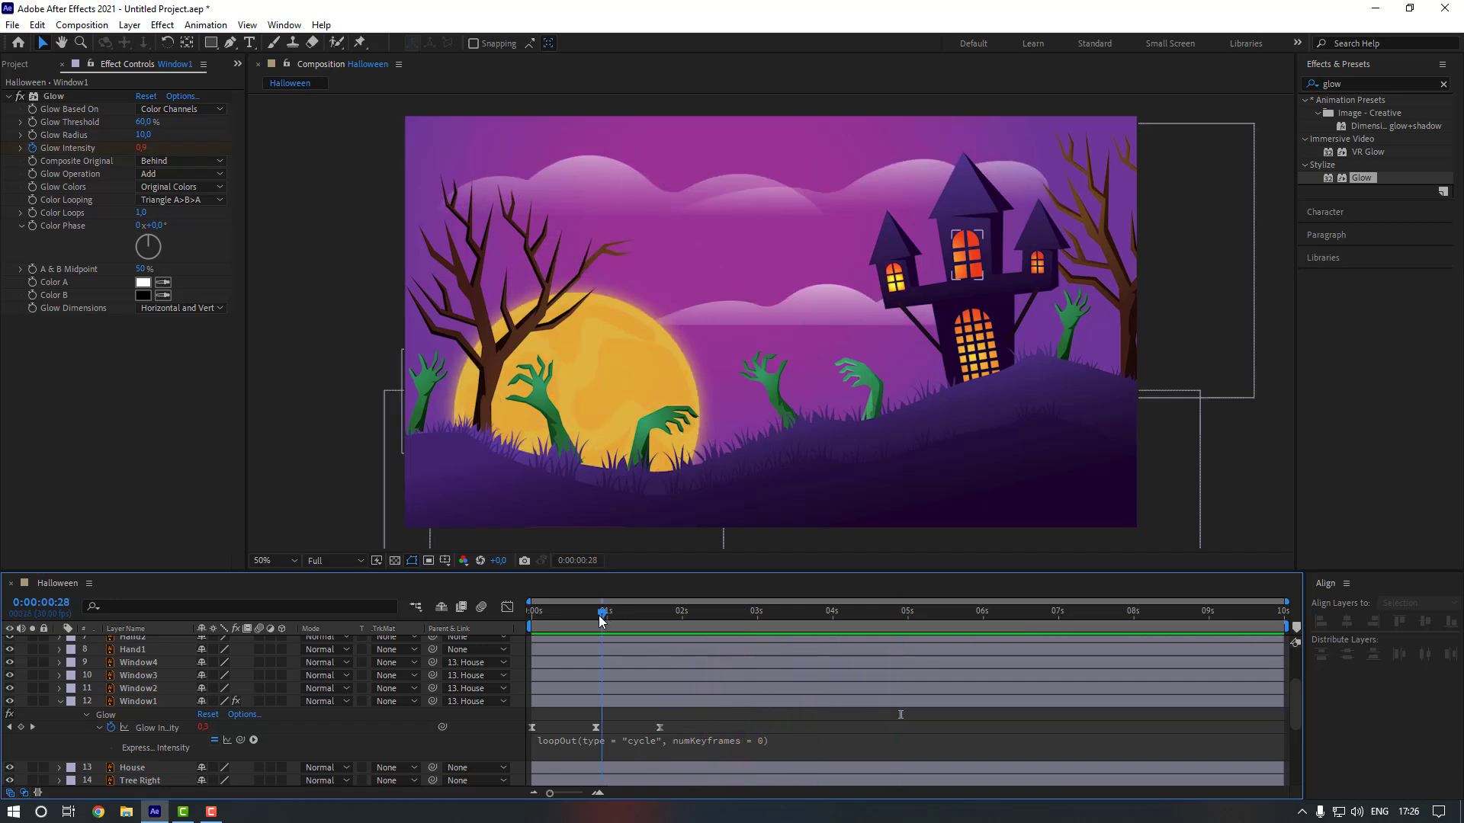
left_click(596, 727)
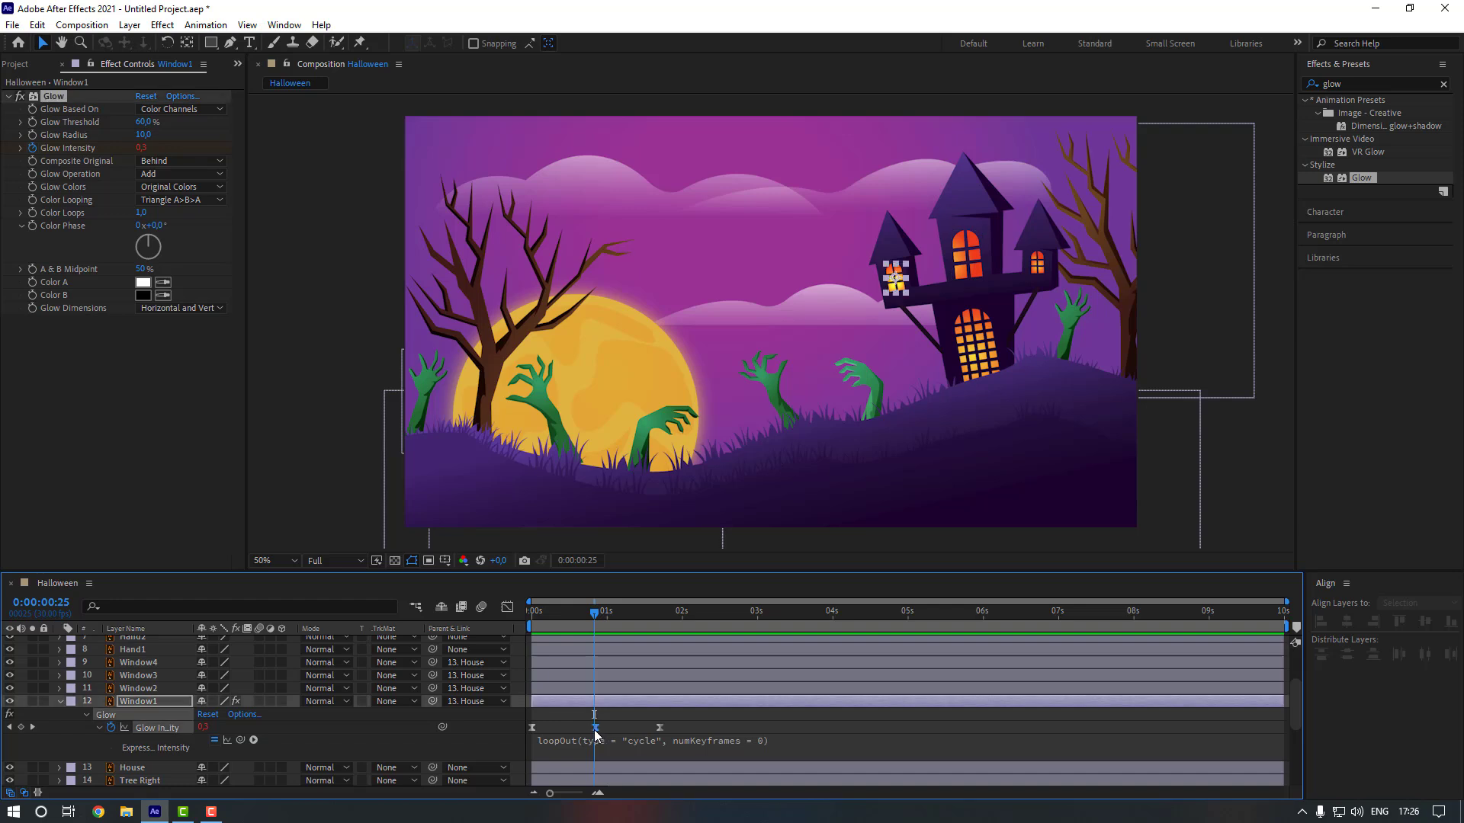
left_click(140, 149)
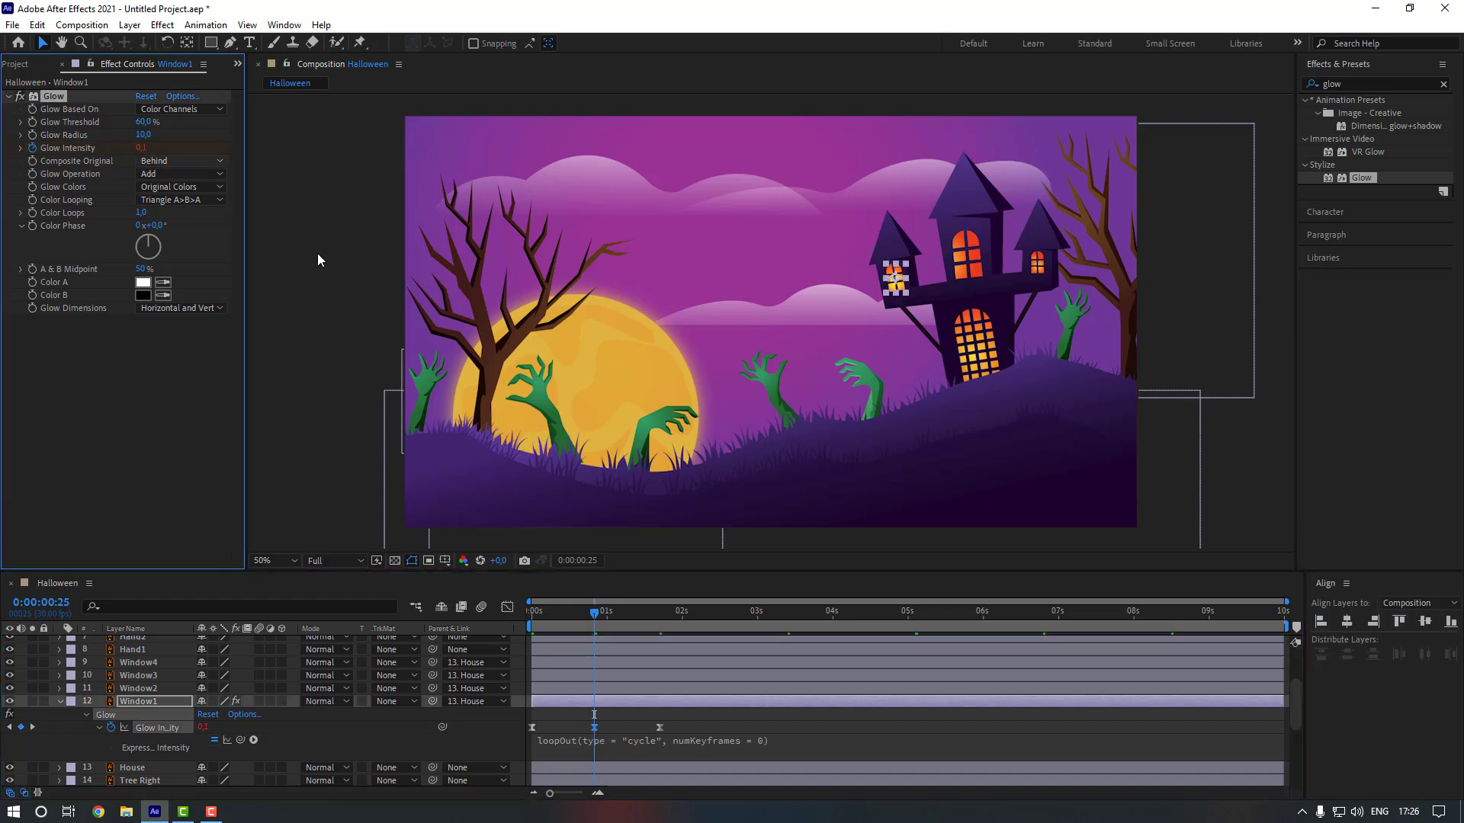
left_click(615, 708)
key("space")
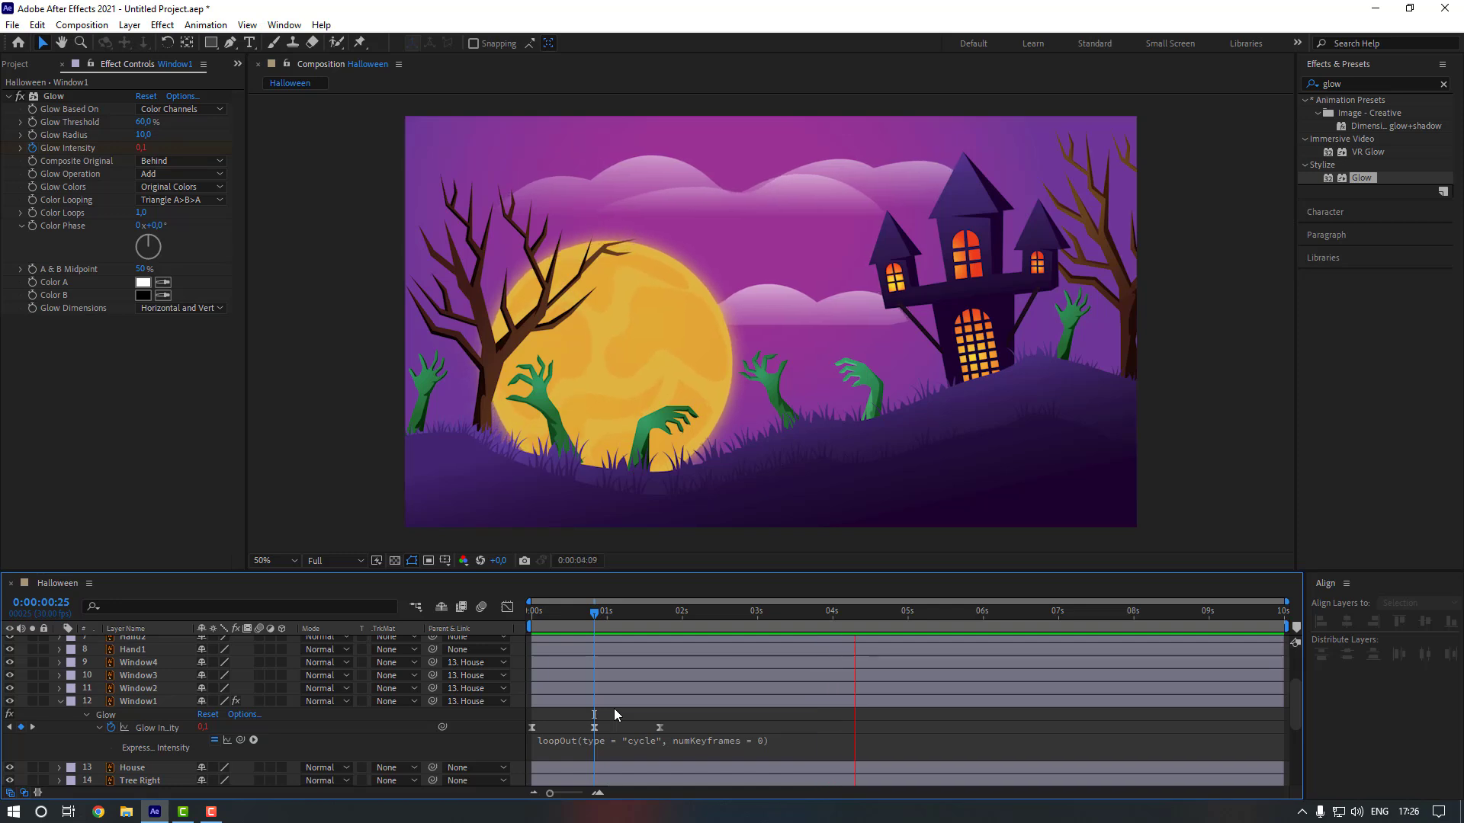
key("space")
Copy Window1's looping Glow Intensity keyframes to Window2, Window3 and Window4 at the composition start and preview.
left_click_drag(698, 724, 525, 733)
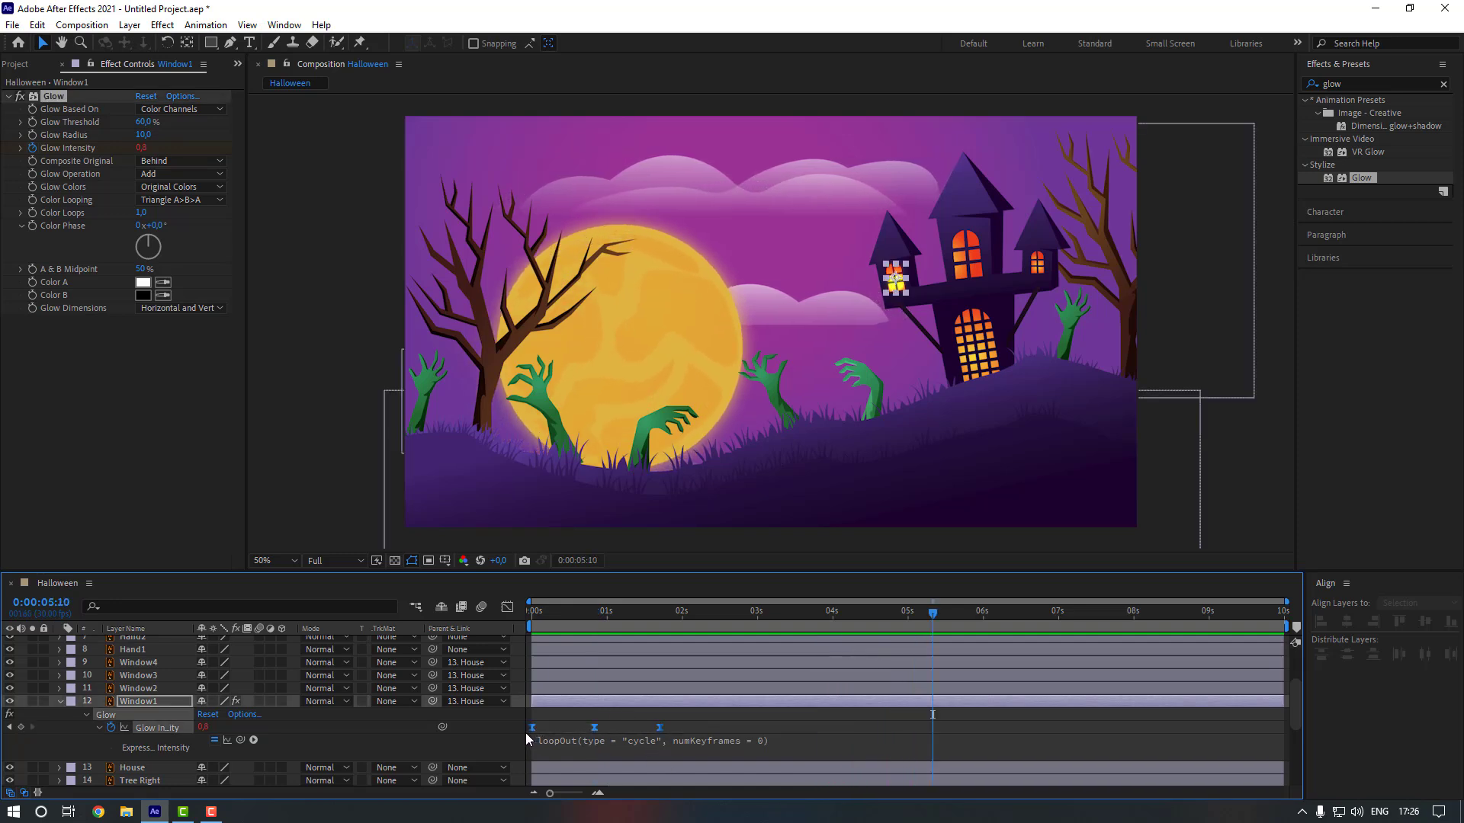
left_click(526, 619)
key("ctrl+c")
left_click(552, 689)
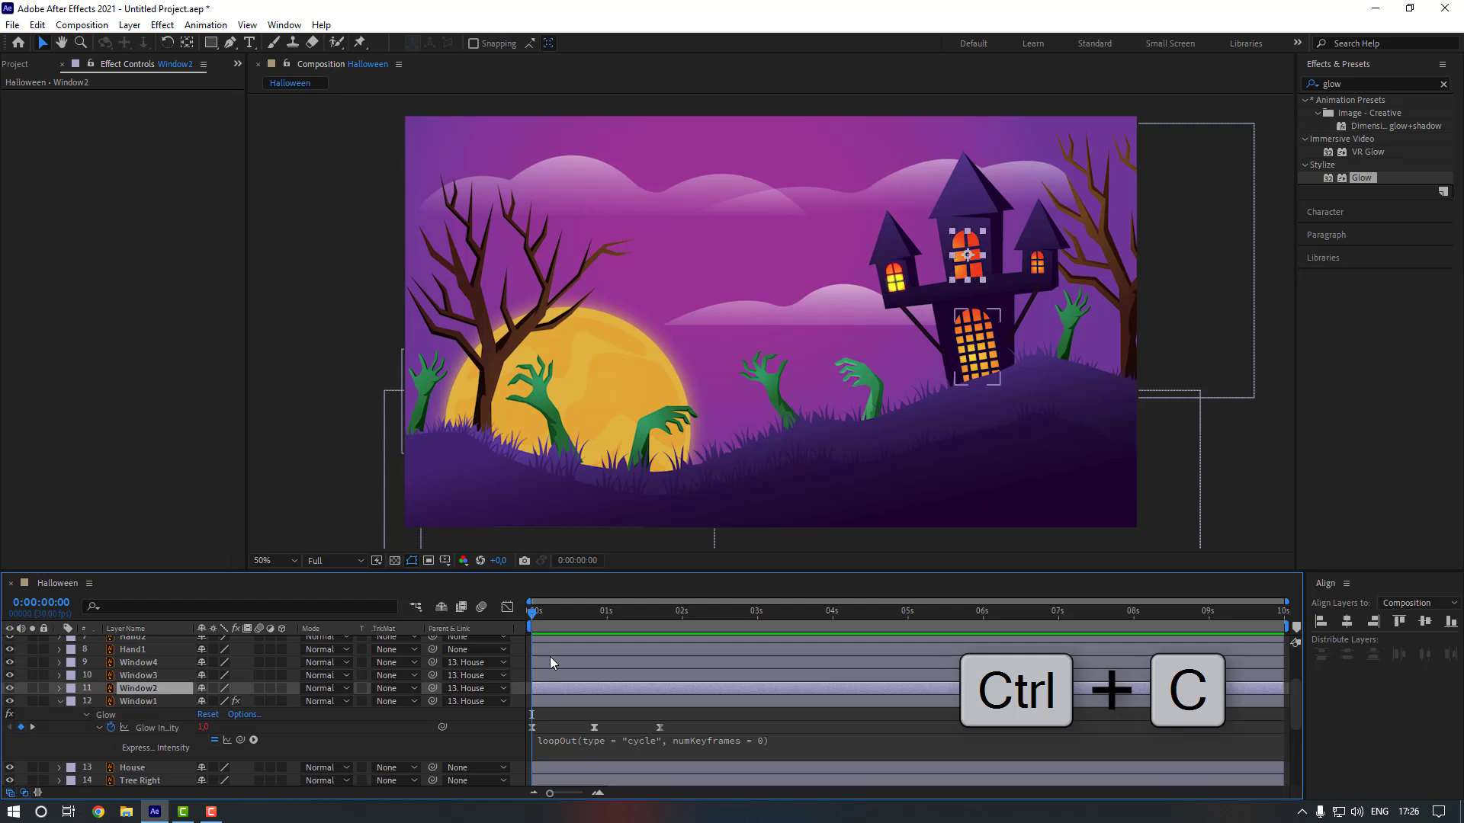
left_click(550, 658, "shift")
key("ctrl+v")
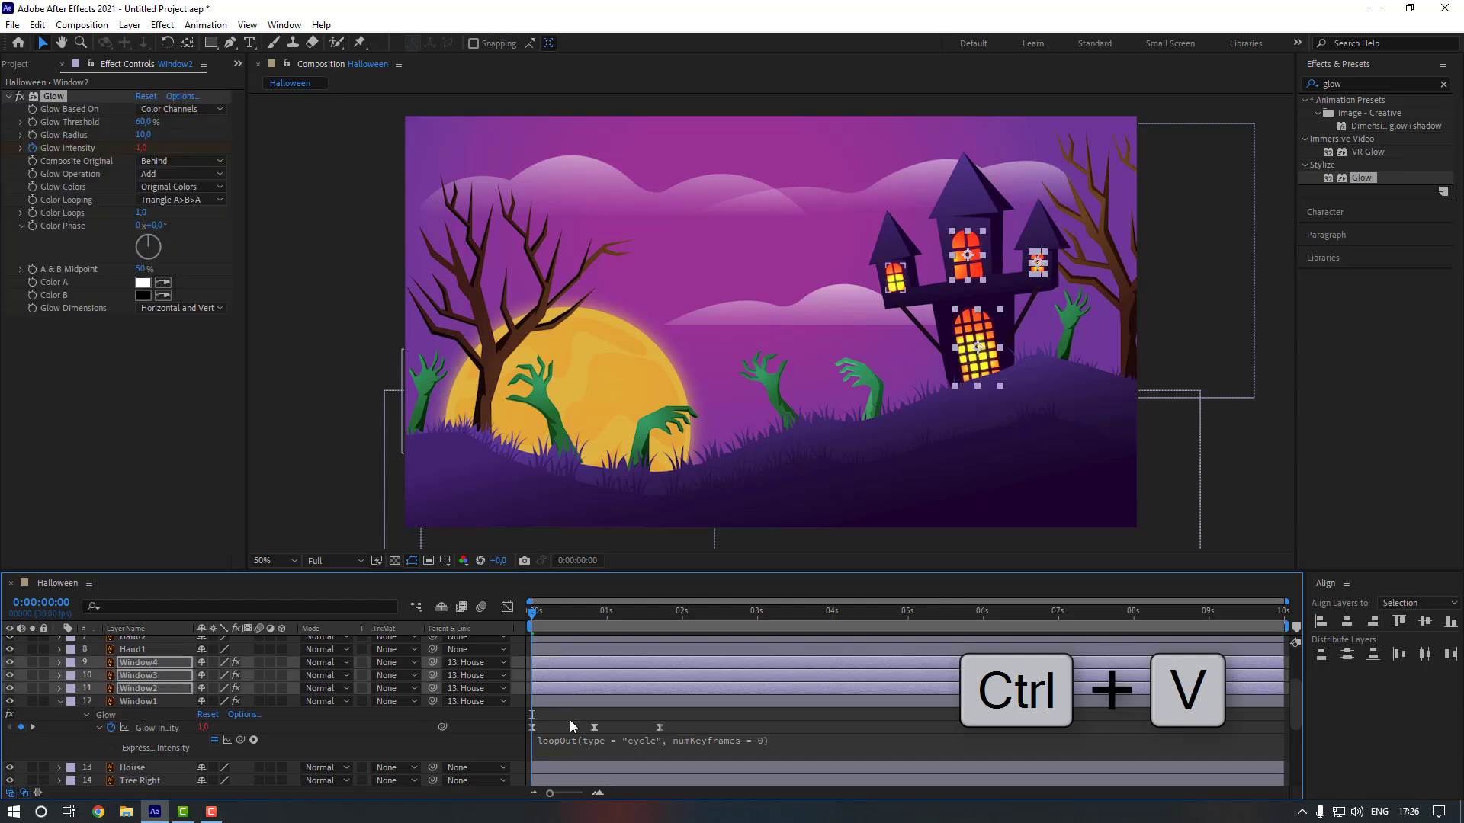
left_click(569, 714)
key("space")
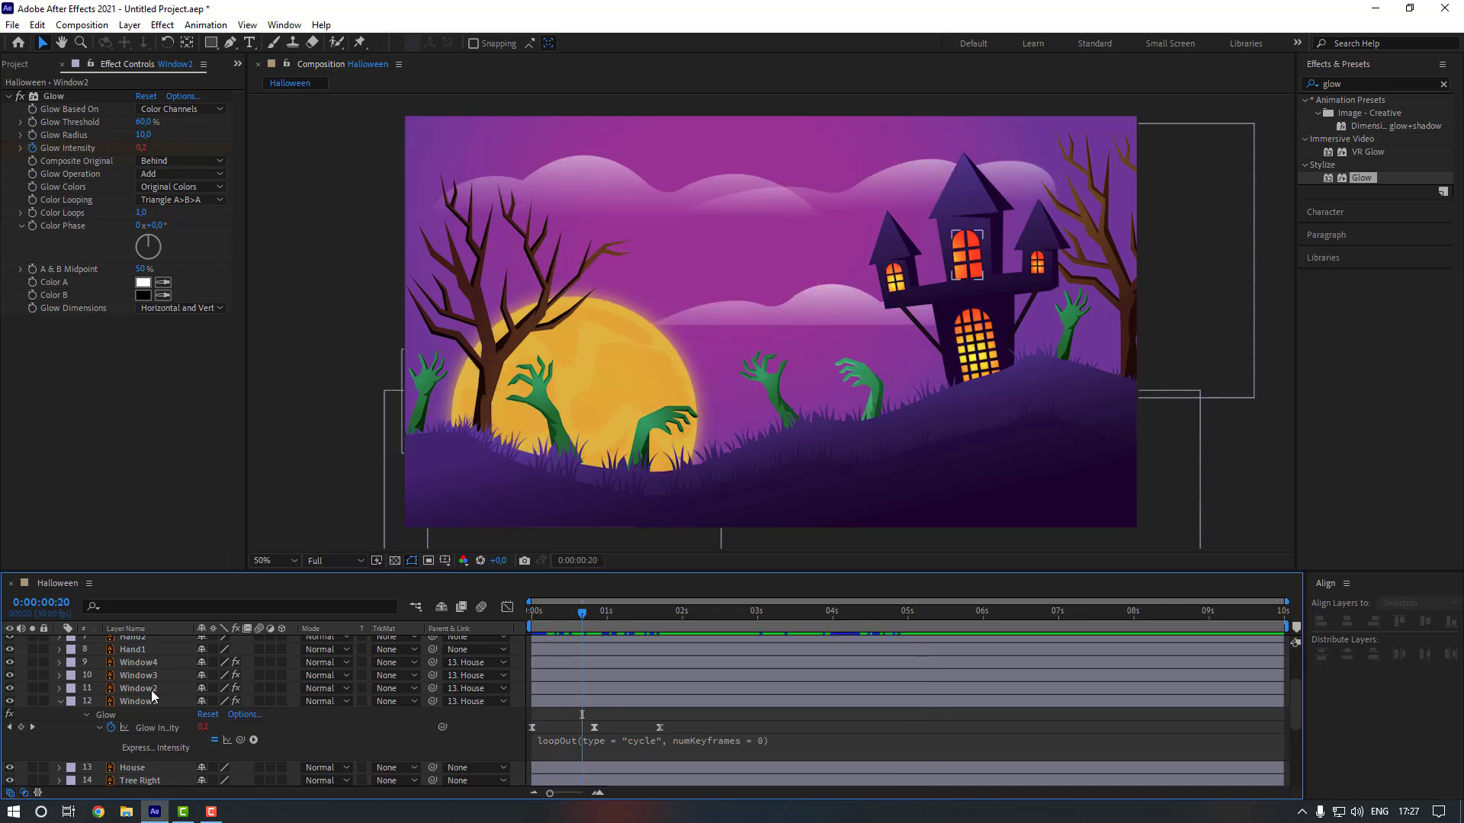
Reveal the keyframes of Window2 through Window4 and compress Window2's Glow Intensity keyframes so the last falls at about 1:14.
left_click(151, 689)
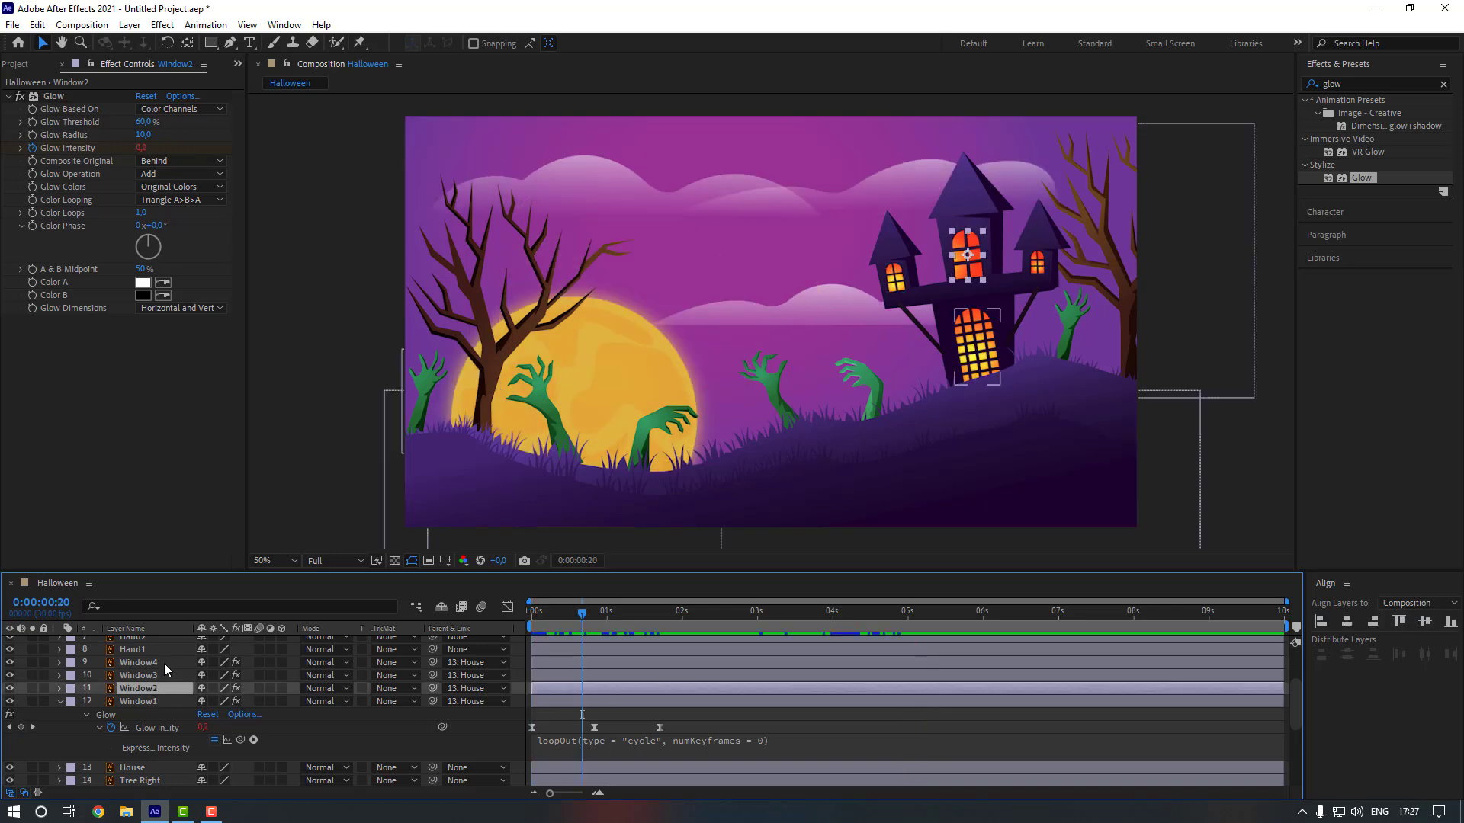
left_click(163, 664, "shift")
key("u")
left_click(689, 712)
scroll(679, 706, "down", 1)
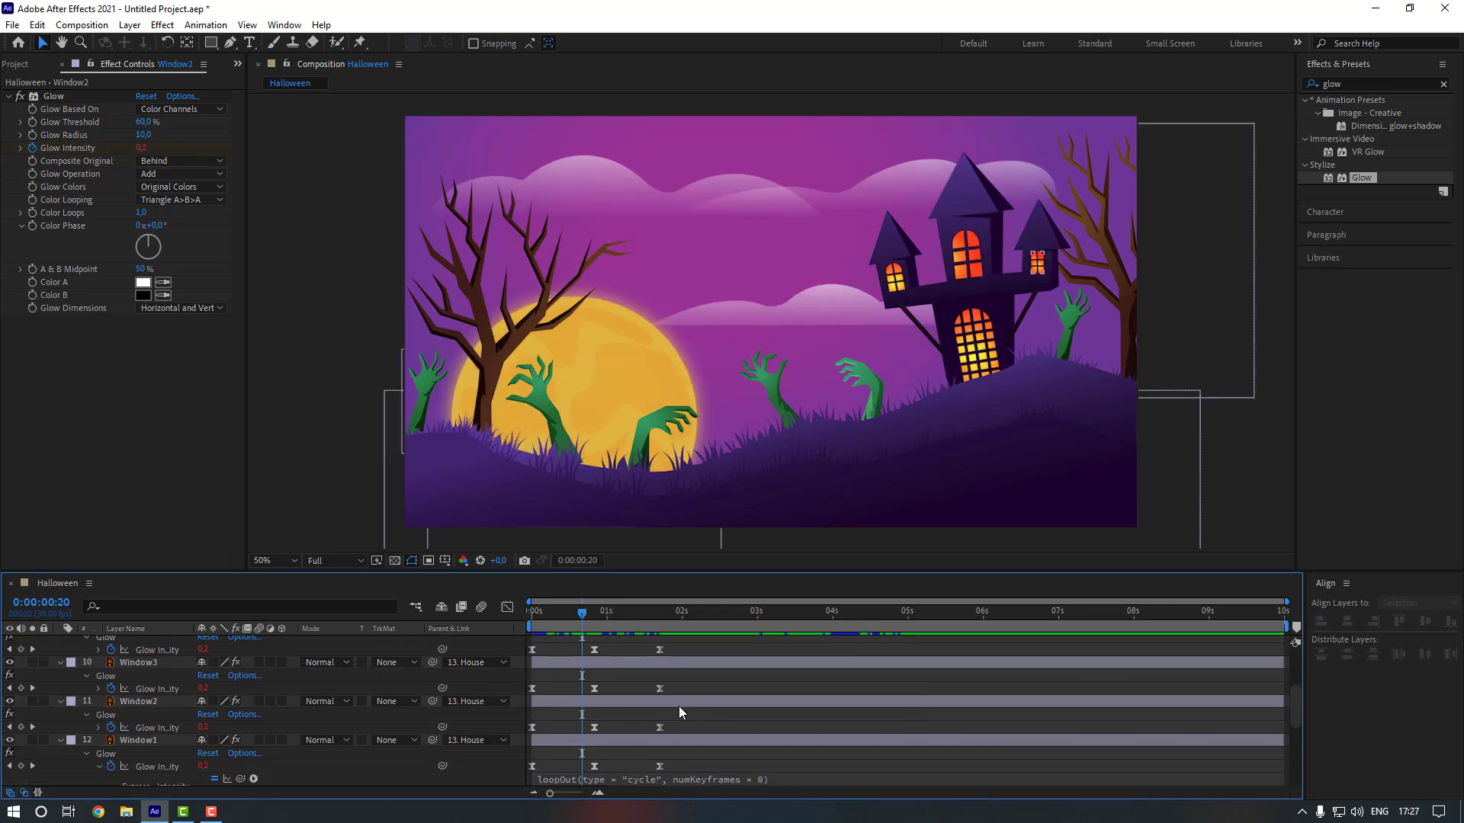
left_click_drag(681, 723, 643, 728)
left_click(665, 726)
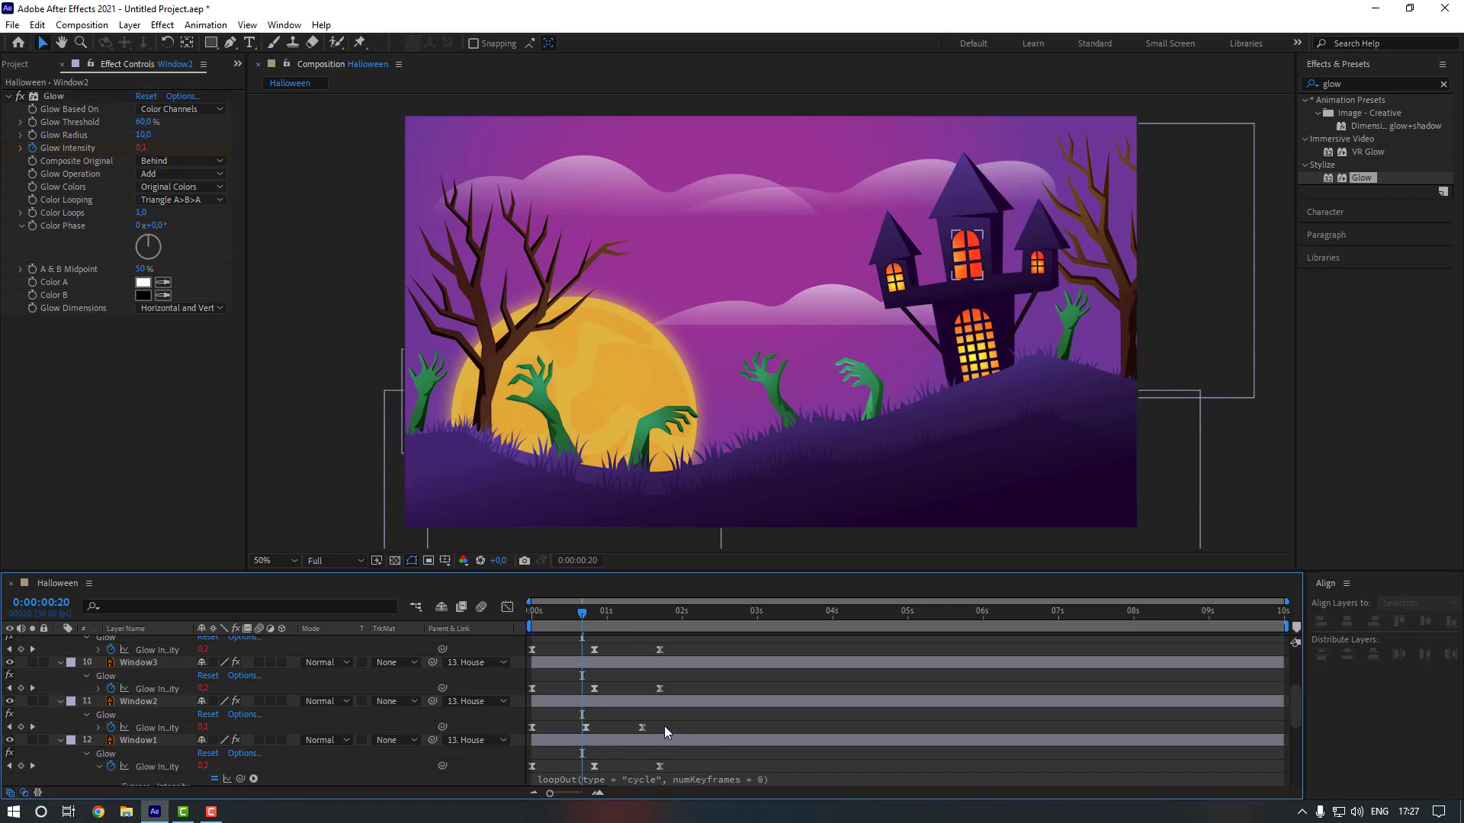
Stretch Window4's Glow Intensity keyframes so the last falls at about 2:12, and preview the window flicker.
scroll(666, 724, "up", 1)
left_click_drag(671, 683, 518, 699)
left_click_drag(661, 688, 712, 688)
left_click(711, 677)
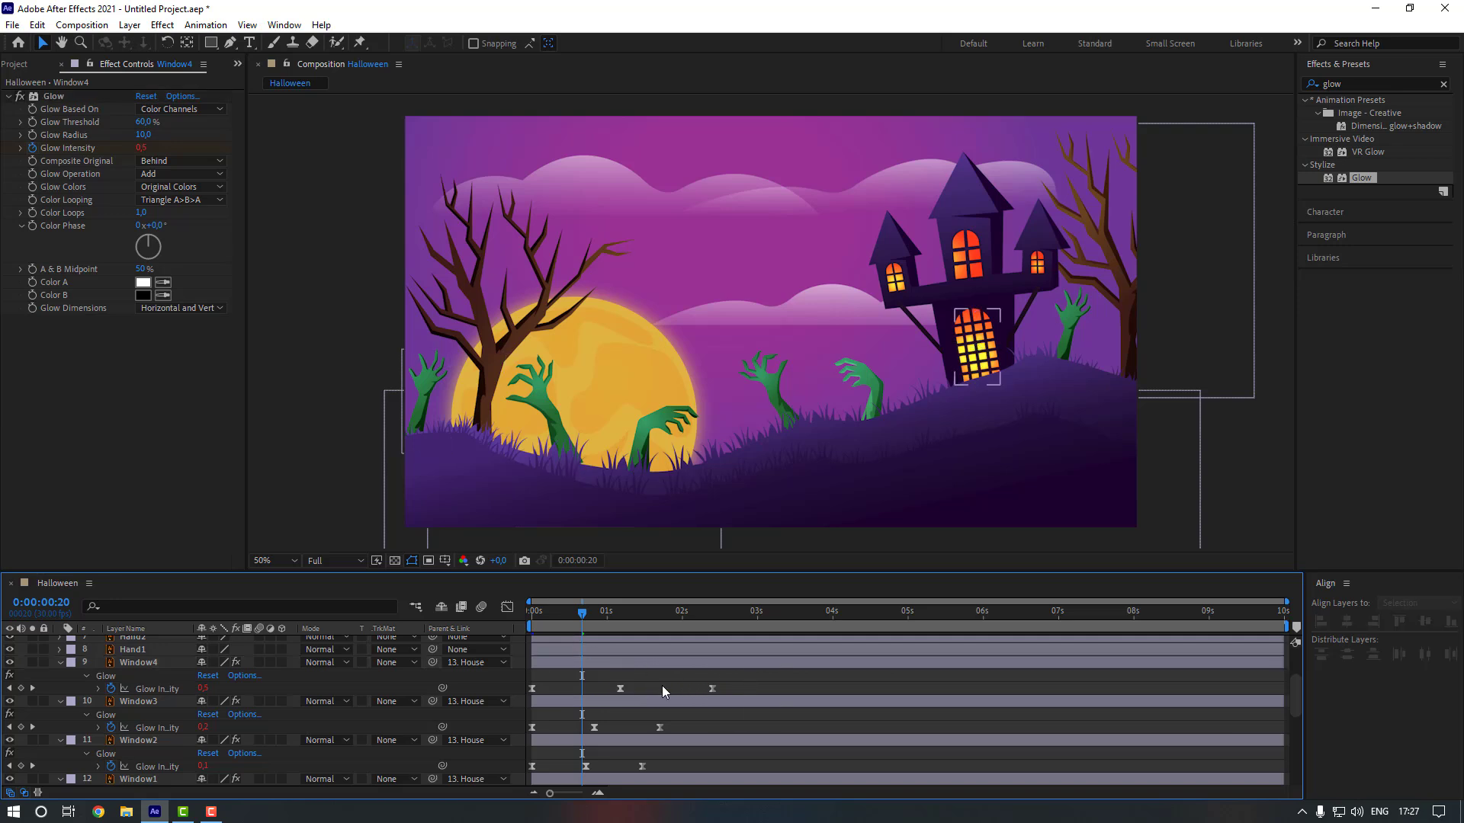
key("space")
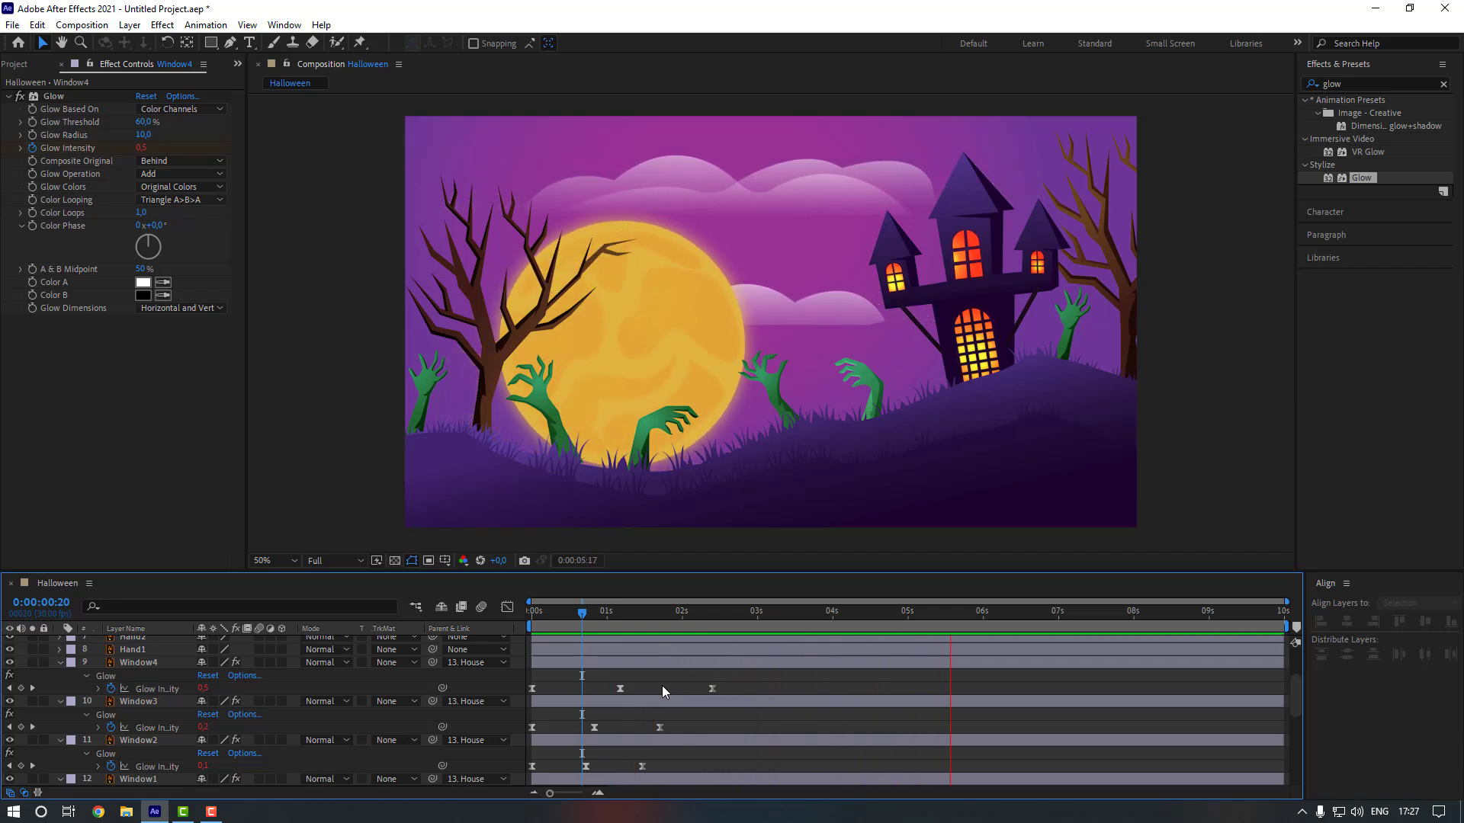
key("space")
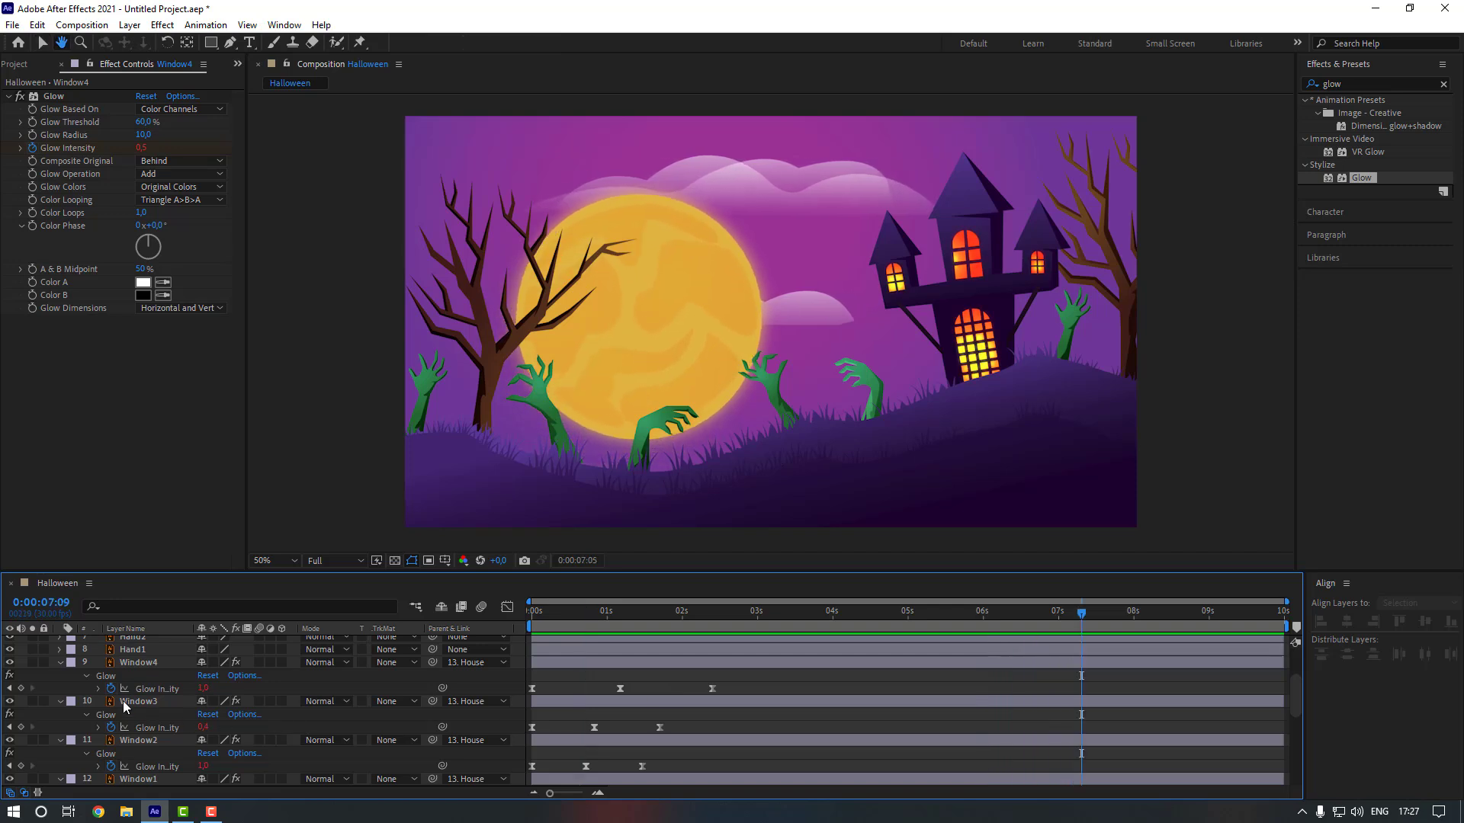
Select the layers from Window4 down to Cloud 1 and collapse their revealed properties.
left_click(145, 662)
scroll(162, 741, "down", 6)
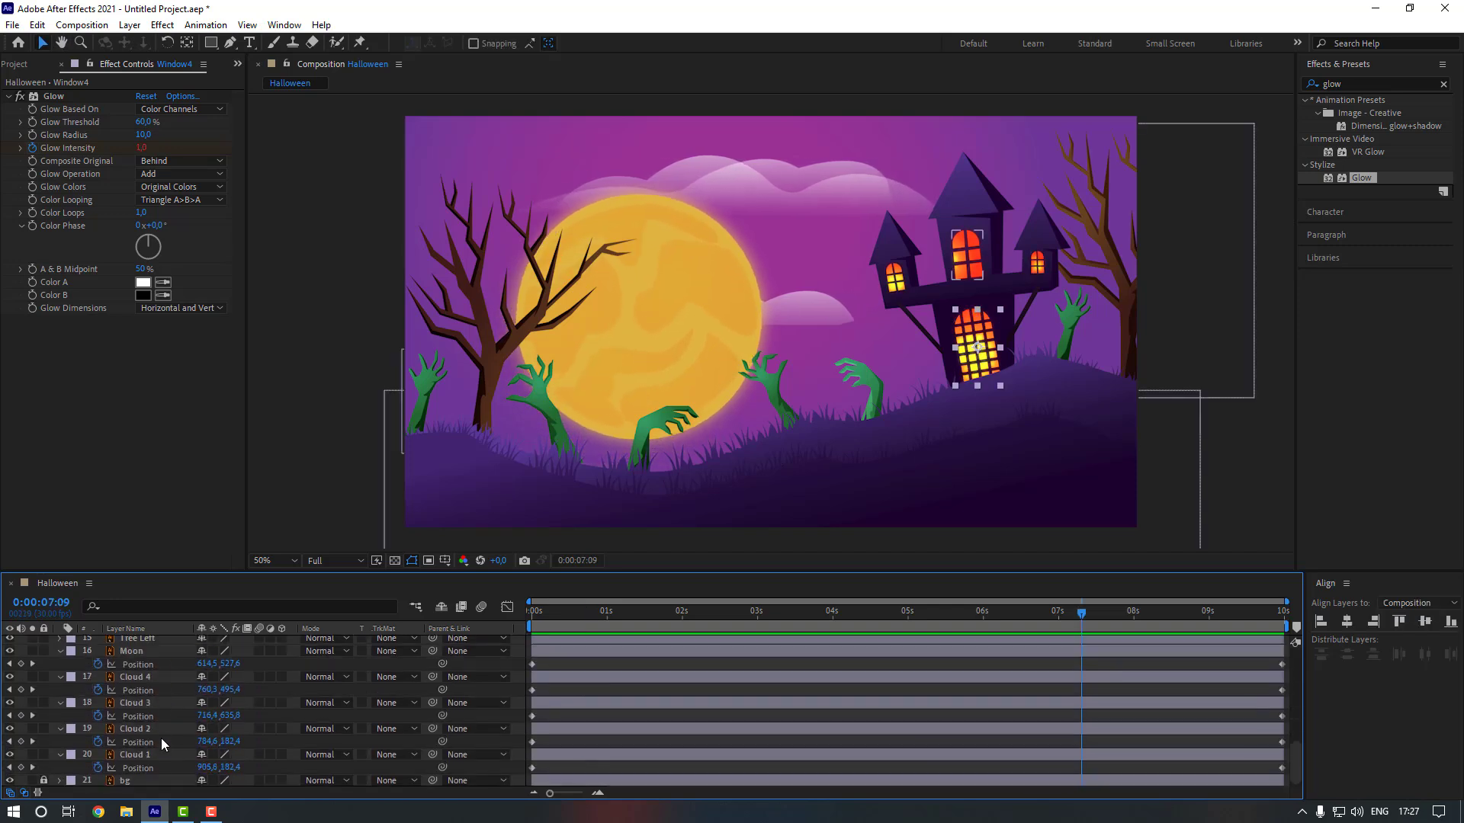
left_click(148, 755, "shift")
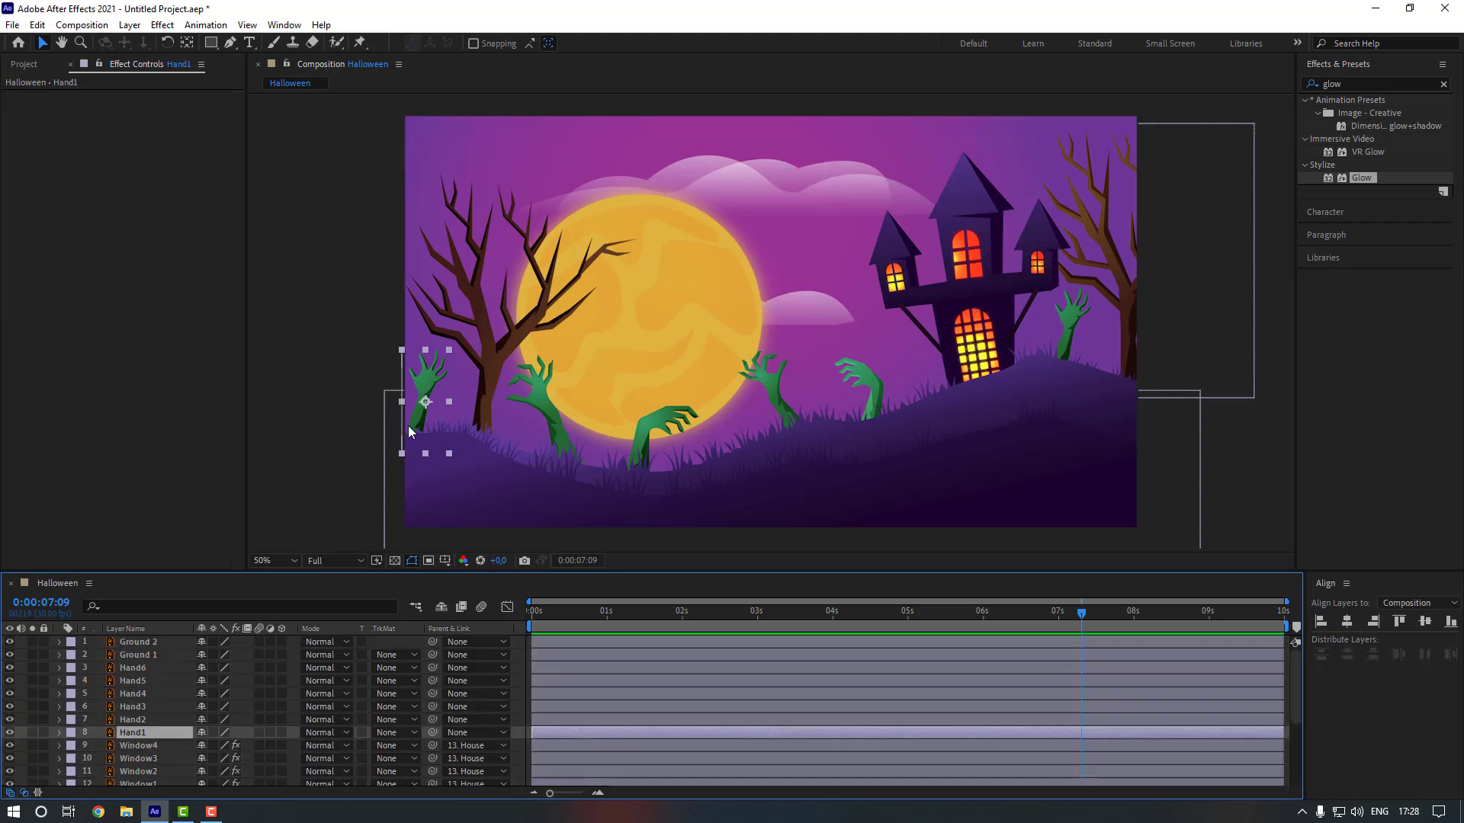
Solo Hand1, move its anchor point to the base of the forearm, and show the other layers again.
left_click_drag(409, 425, 424, 424)
left_click(30, 734)
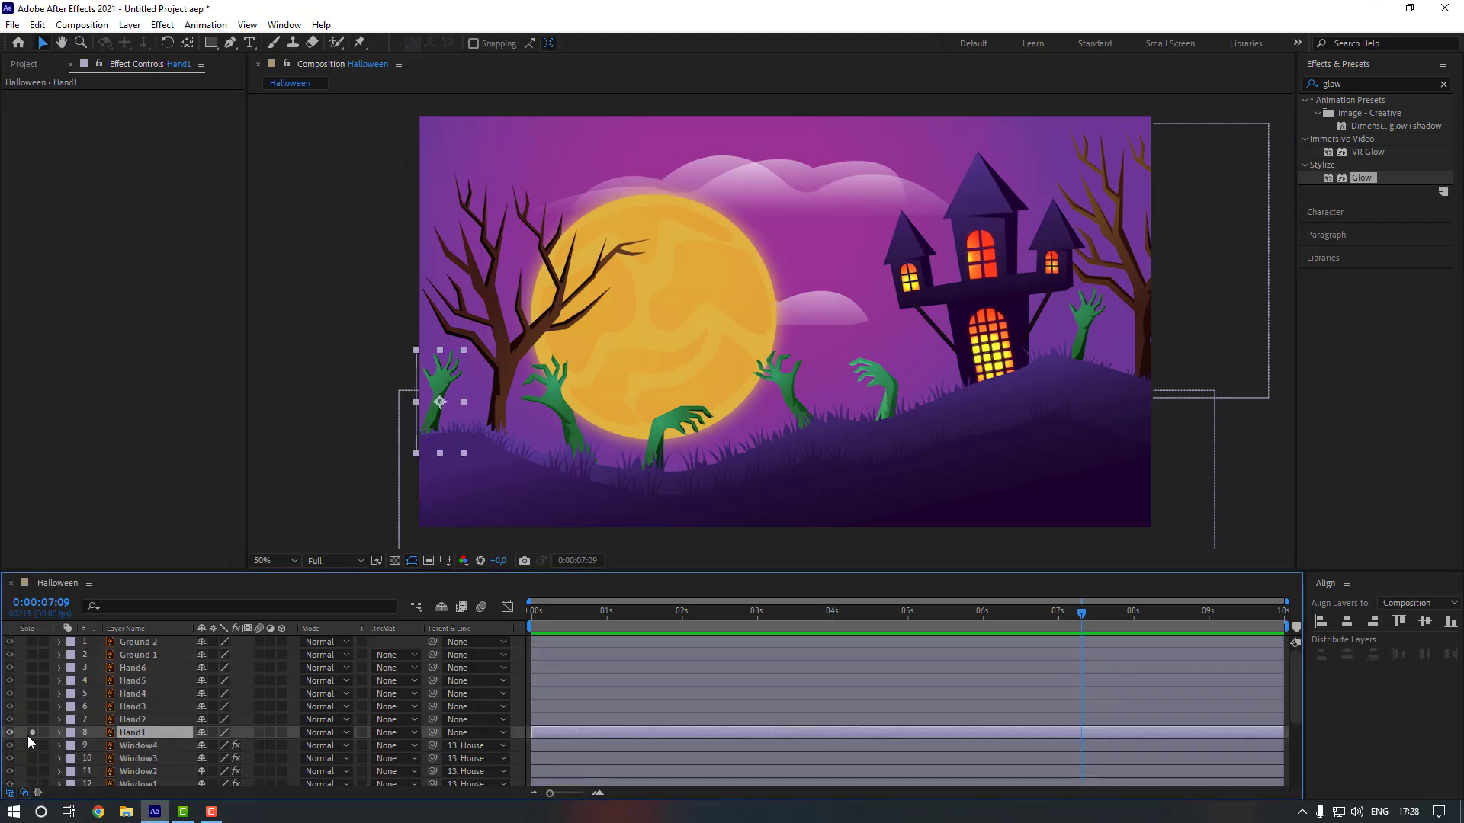
left_click_drag(515, 454, 578, 445)
scroll(578, 445, "up", 1)
left_click_drag(483, 459, 774, 372)
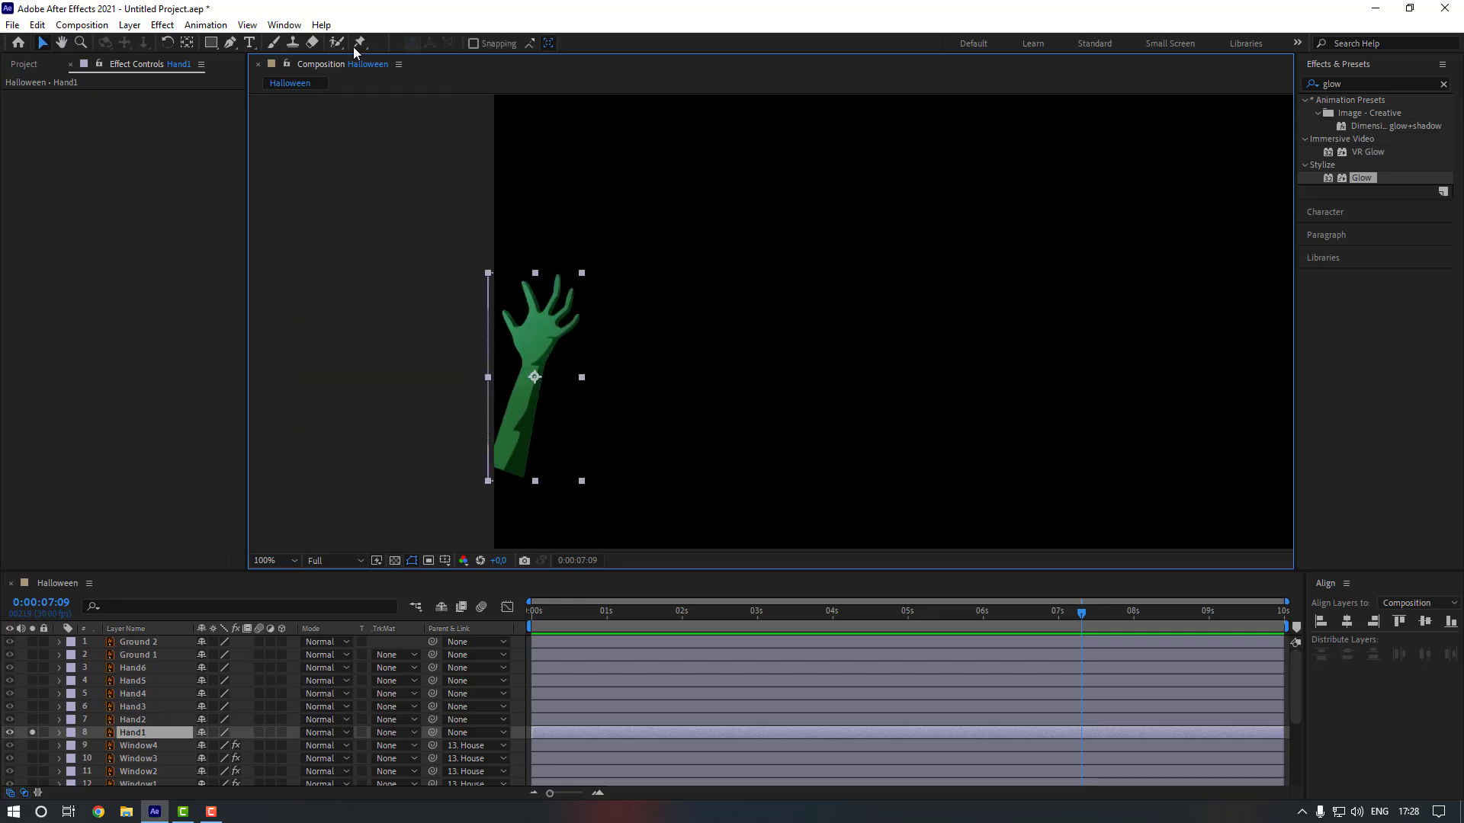
left_click(187, 43)
left_click_drag(535, 376, 507, 466)
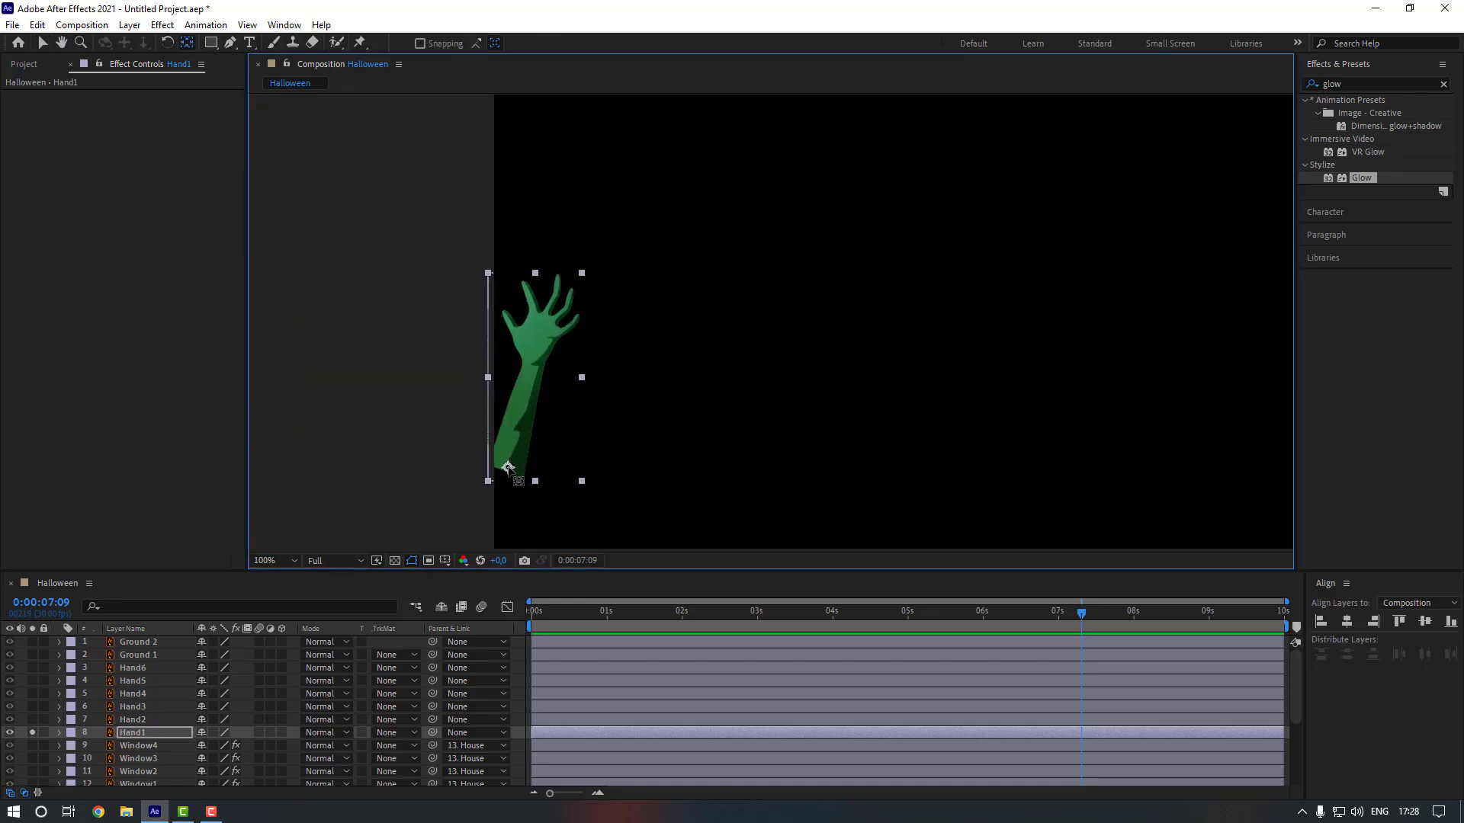
left_click(32, 733)
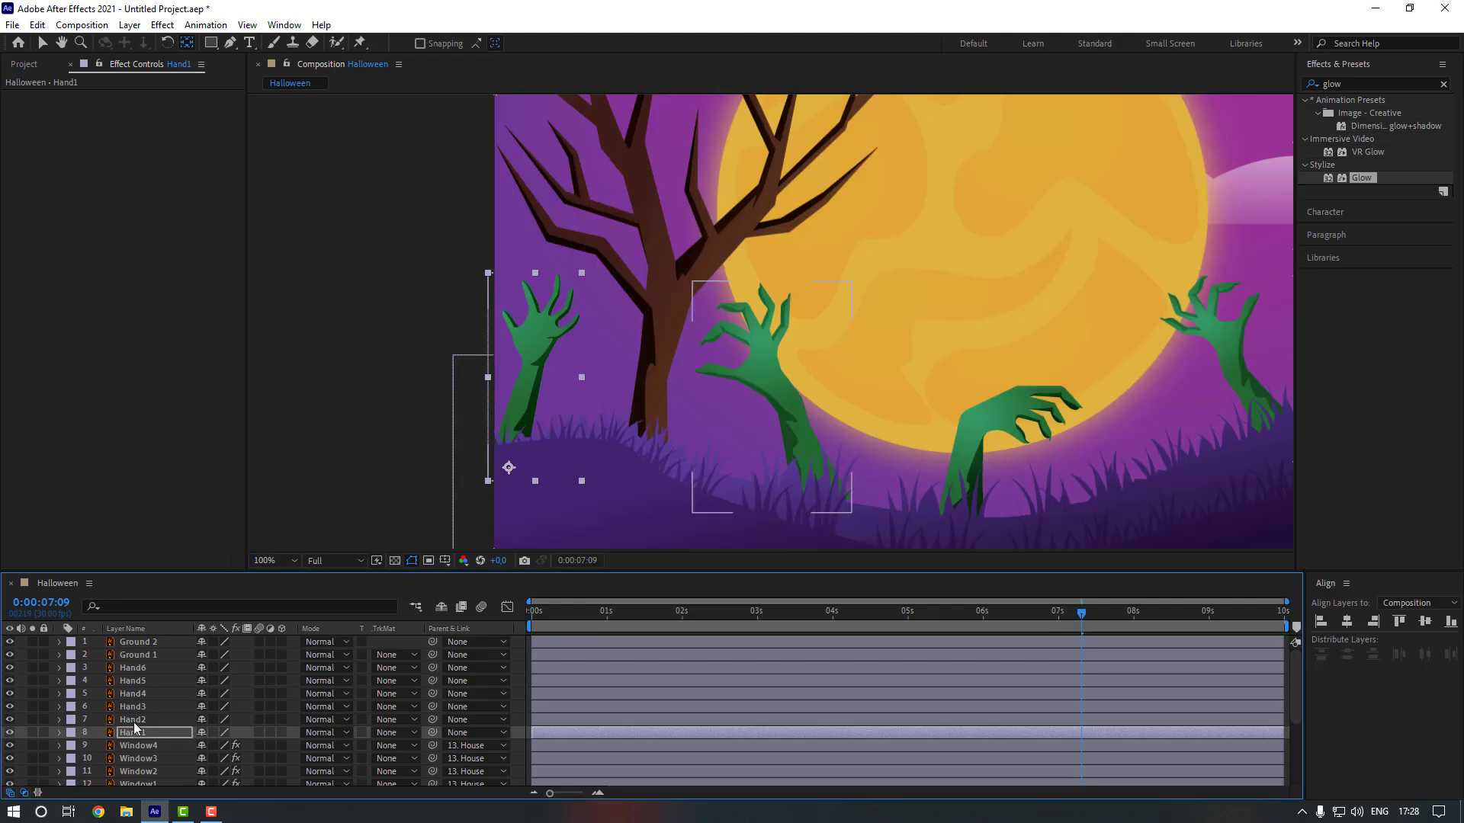
Solo Hand2, move its anchor point to the base of the forearm, and turn its solo off.
key("ctrl+Up")
left_click(32, 719)
left_click_drag(772, 401, 751, 477)
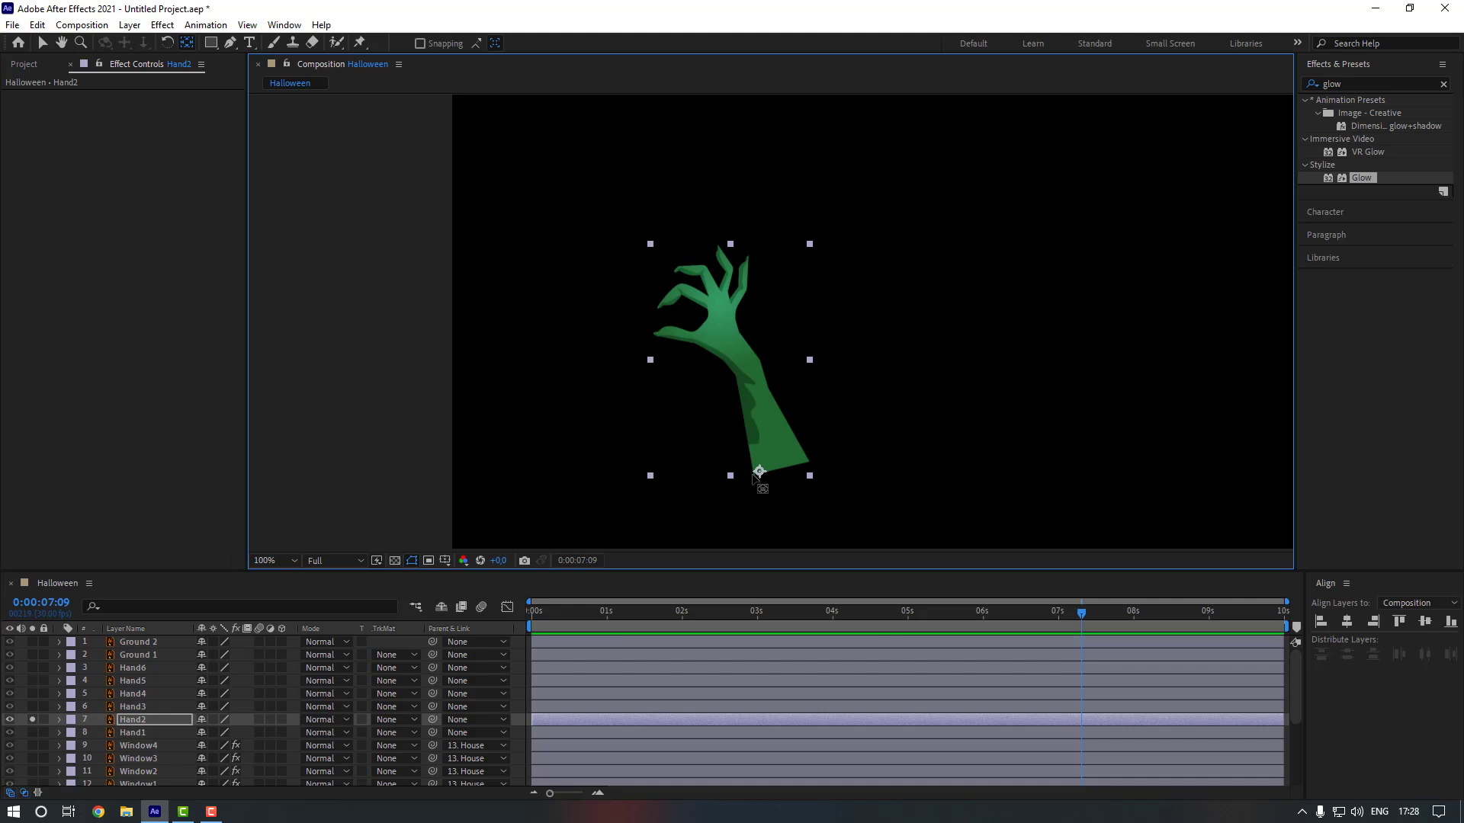
left_click(34, 719)
Isolate Hand3, place its anchor point at the bottom of the forearm, then unsolo and deselect the layer.
left_click(32, 707)
left_click(753, 406)
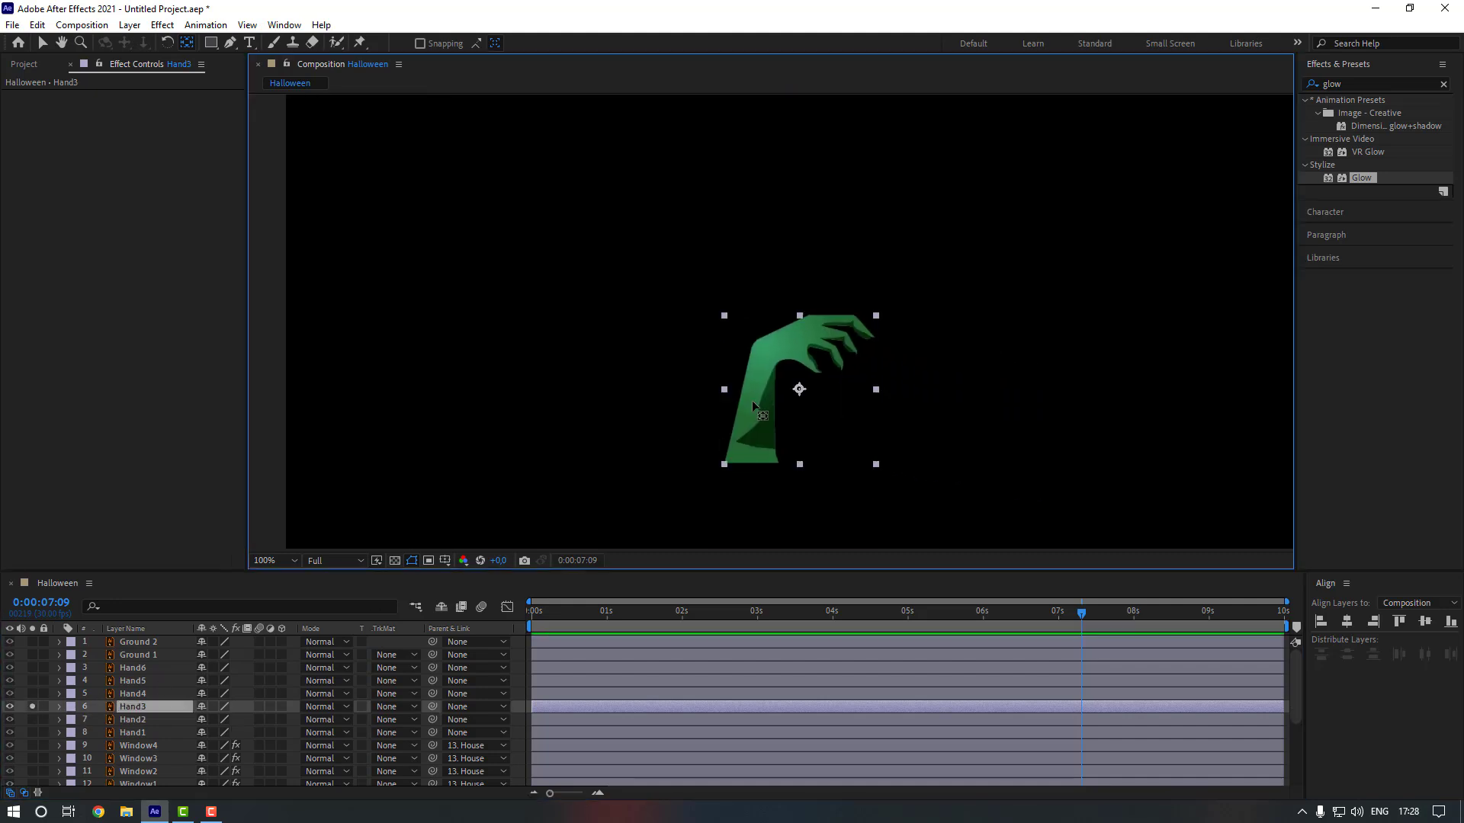
left_click_drag(799, 390, 772, 407)
left_click_drag(747, 461, 754, 461)
left_click(32, 706)
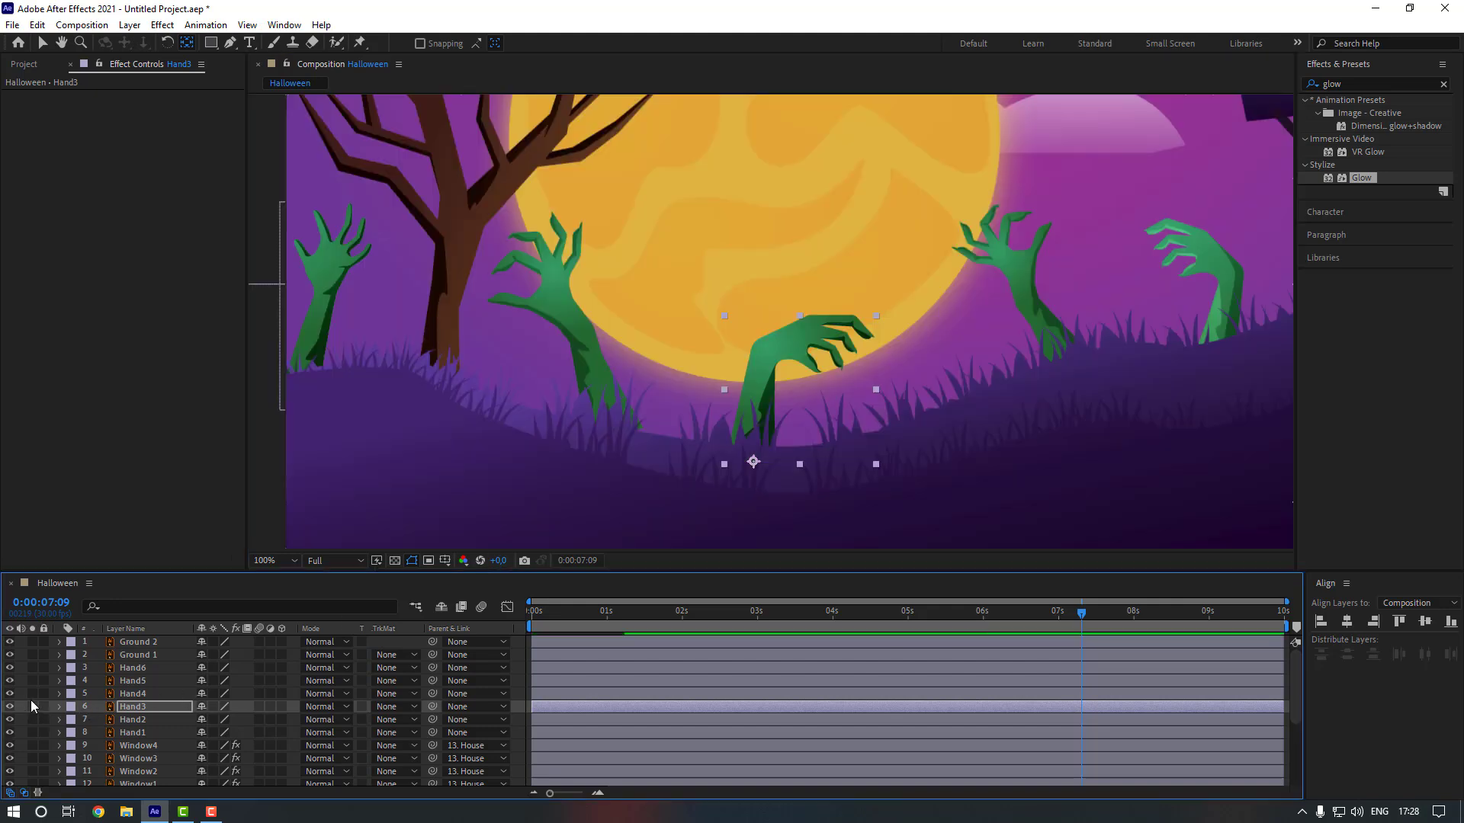
key("F2")
Solo Hand4, place its anchor point at the middle of the forearm's cut end, and turn its solo off.
left_click(32, 693)
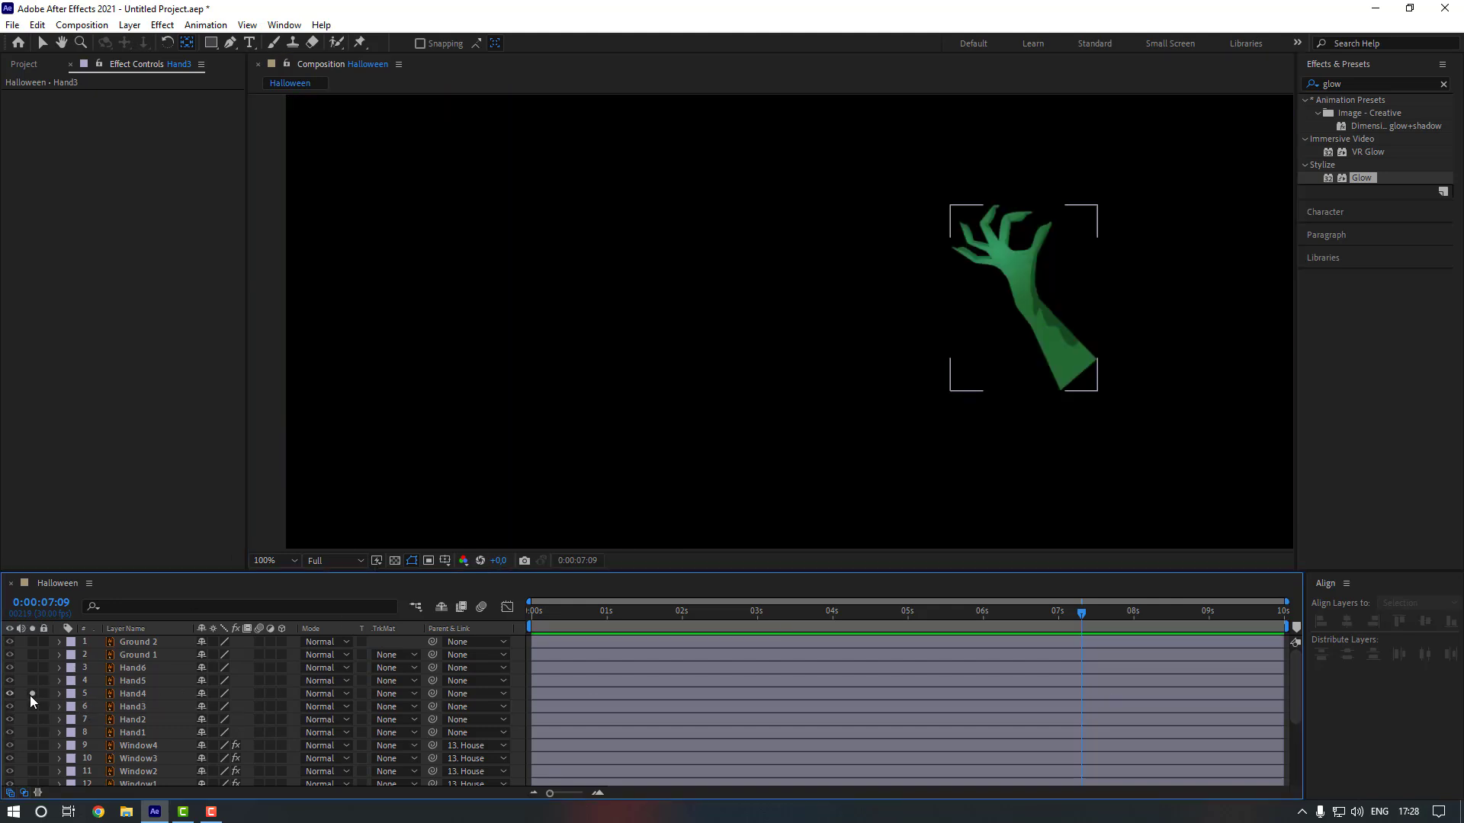
left_click(924, 326)
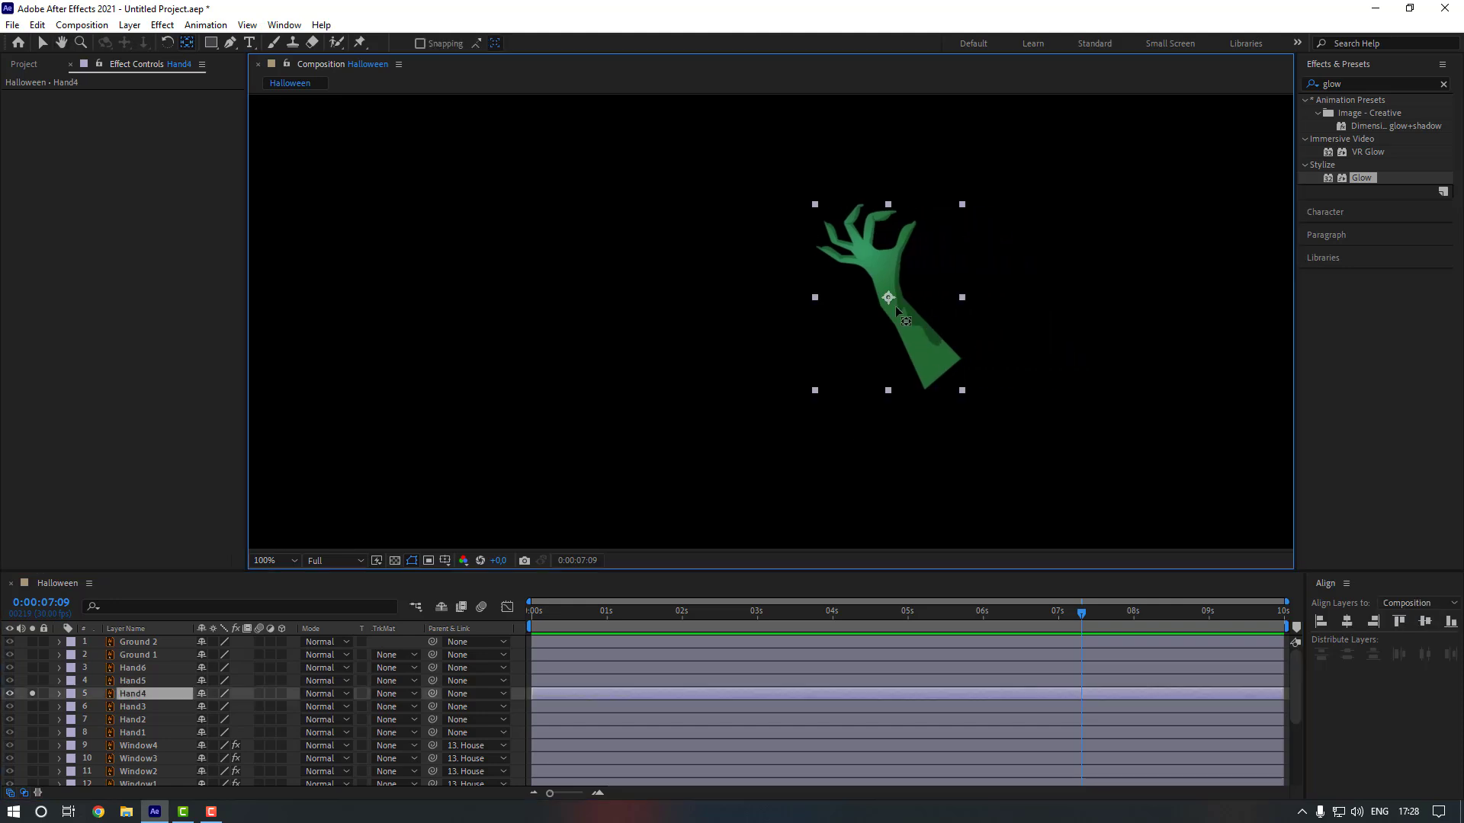
left_click_drag(917, 363, 927, 386)
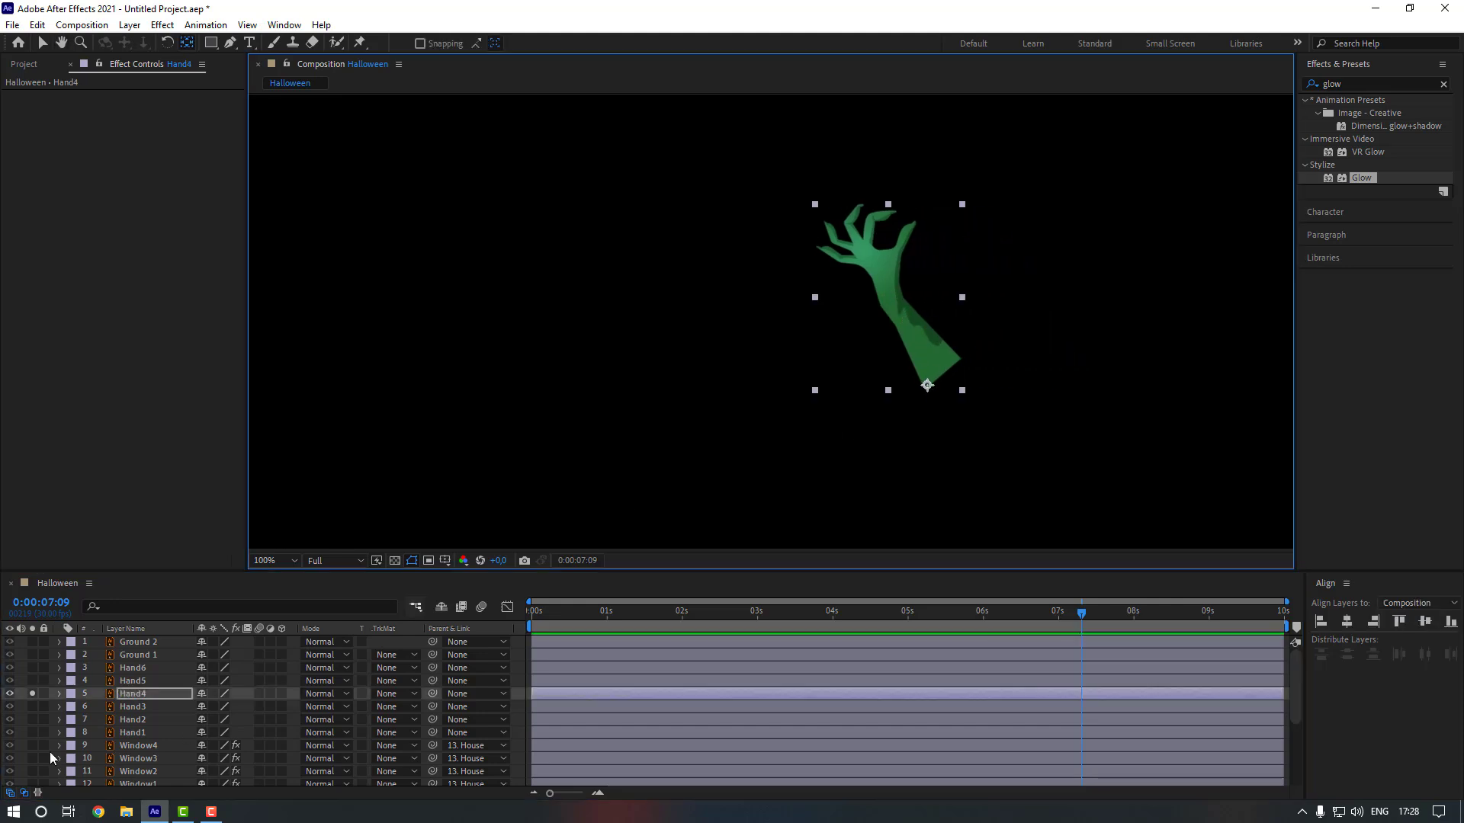
left_click(32, 693)
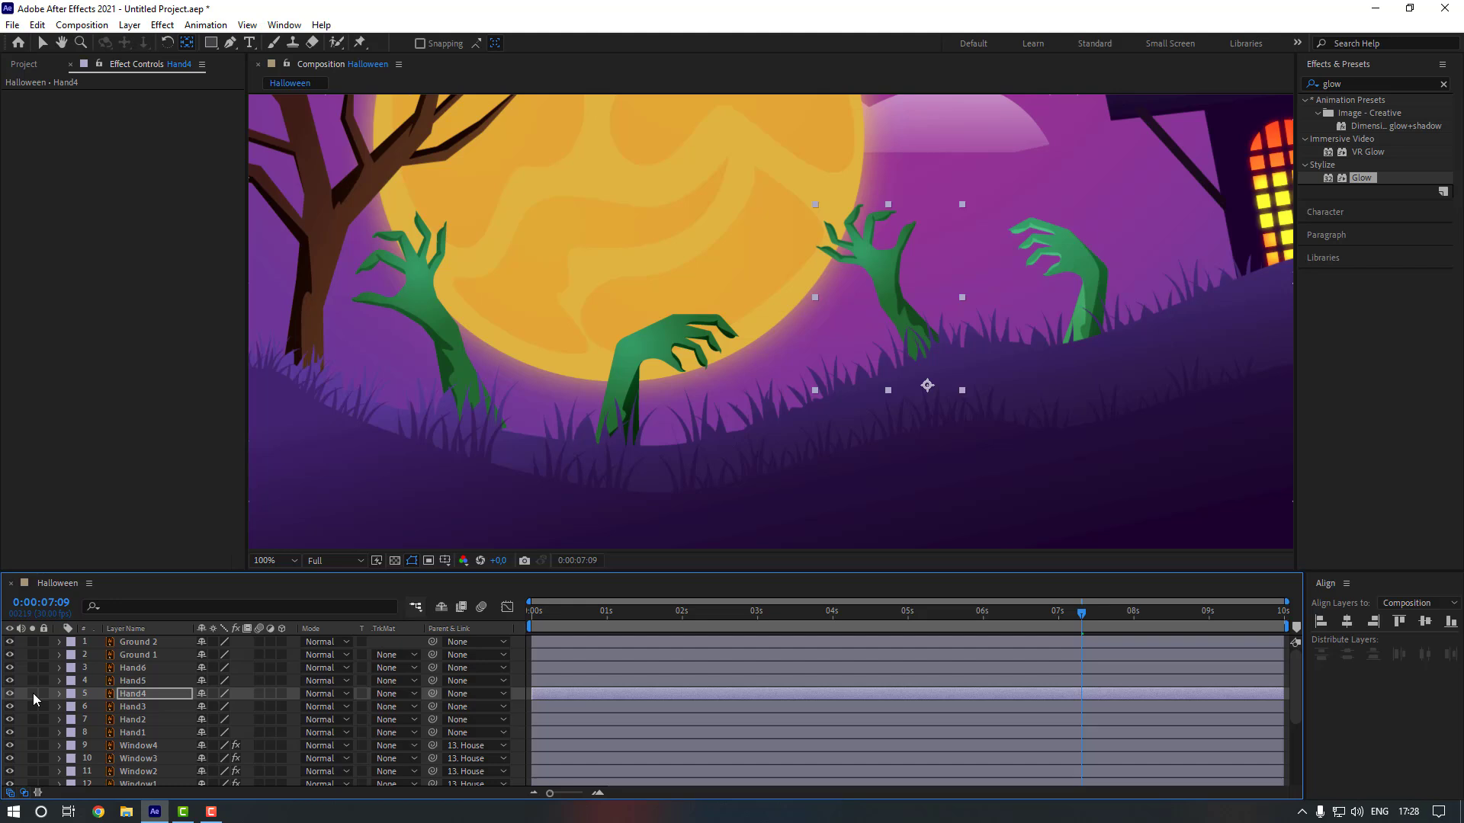
left_click(32, 693)
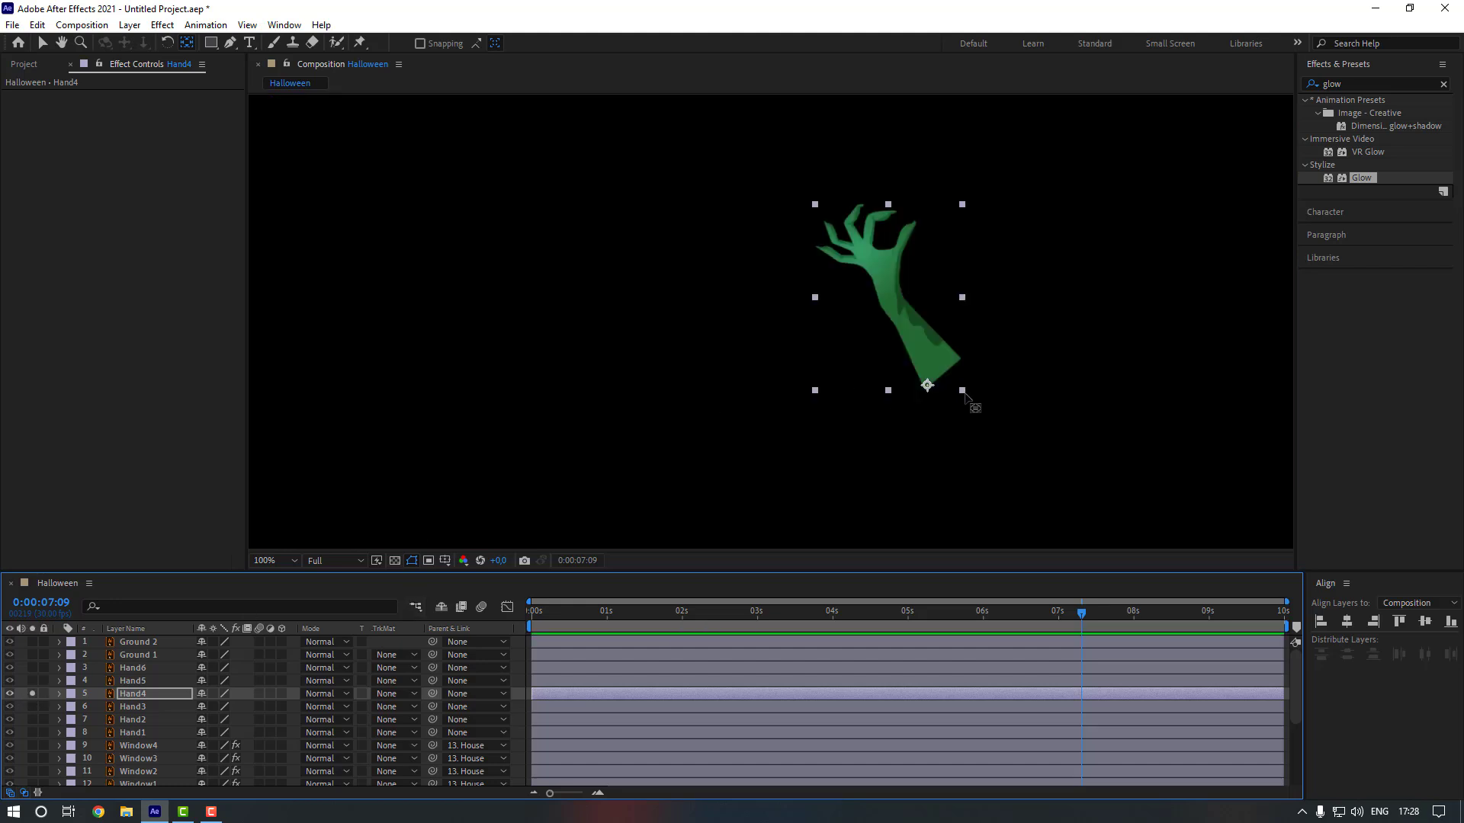
left_click_drag(930, 384, 944, 374)
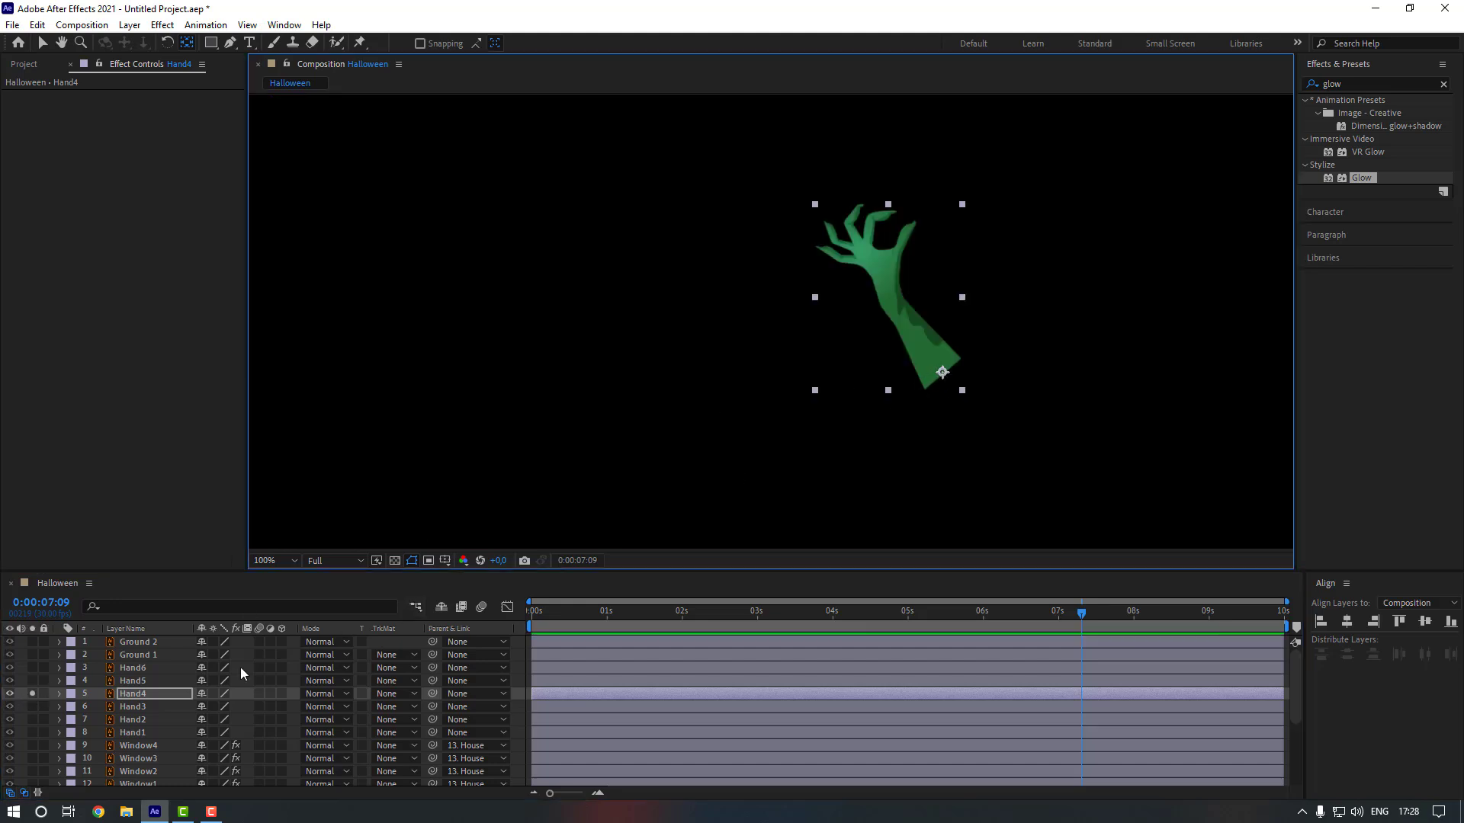
left_click(32, 693)
Solo Hand5, move its anchor point to the cut end of the forearm, and turn its solo off.
left_click(32, 680)
left_click_drag(1126, 397, 822, 433)
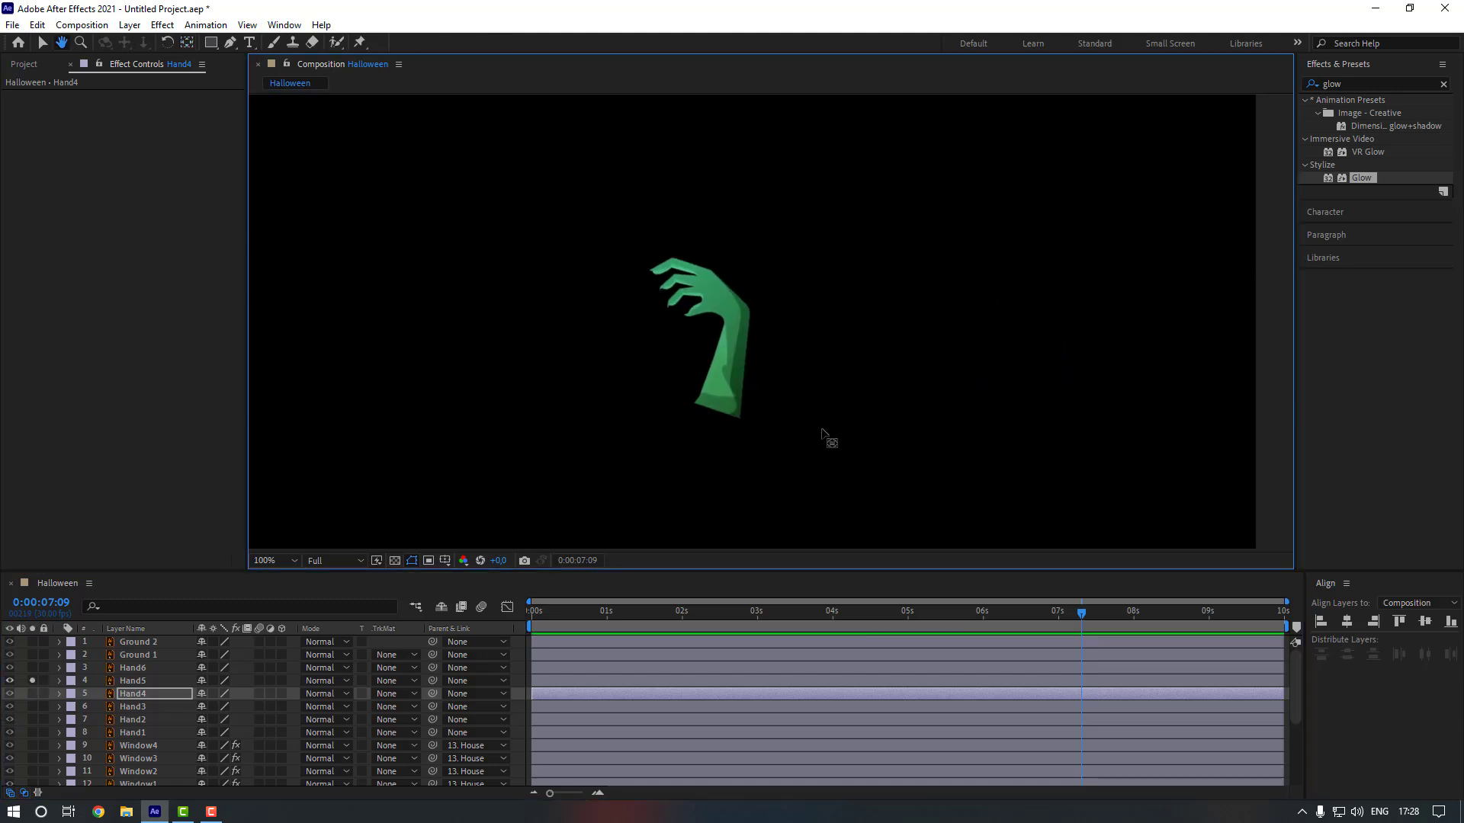
left_click(730, 344)
left_click_drag(700, 338, 706, 348)
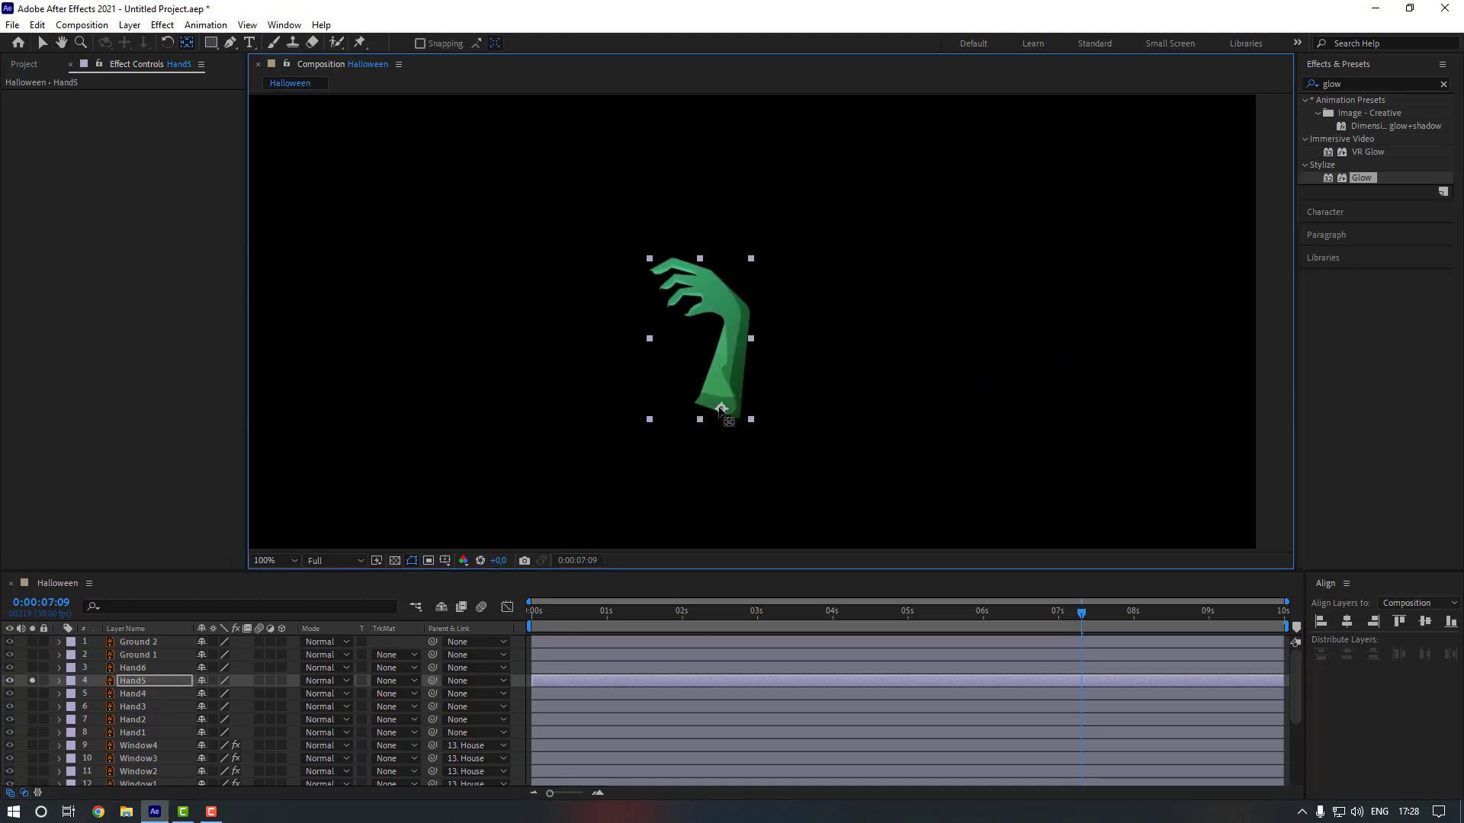
left_click(32, 680)
Isolate Hand6, place its anchor point at the base of the forearm, and show the other layers again.
left_click(32, 667)
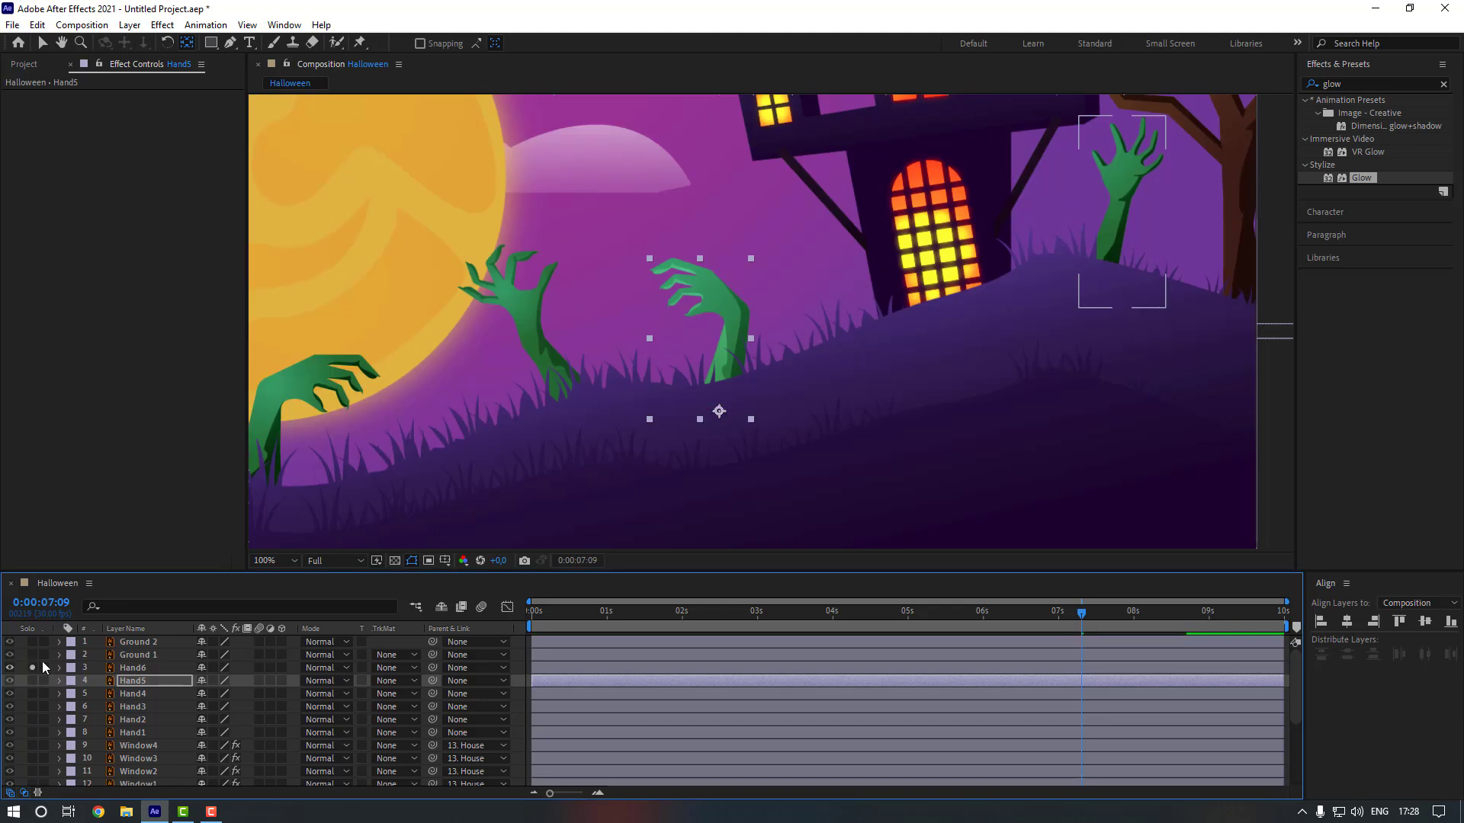
left_click(884, 358)
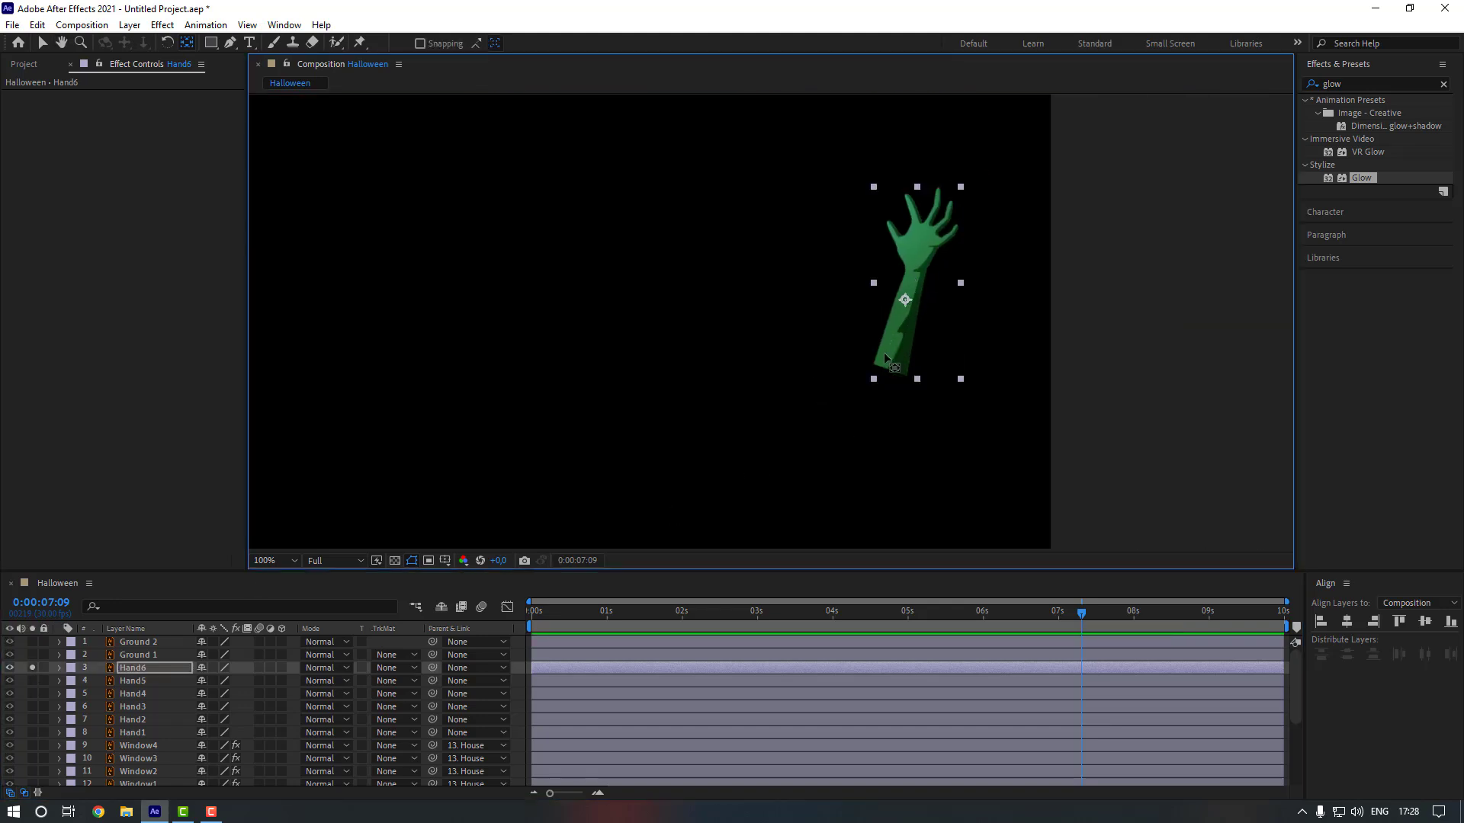
left_click_drag(884, 359, 892, 367)
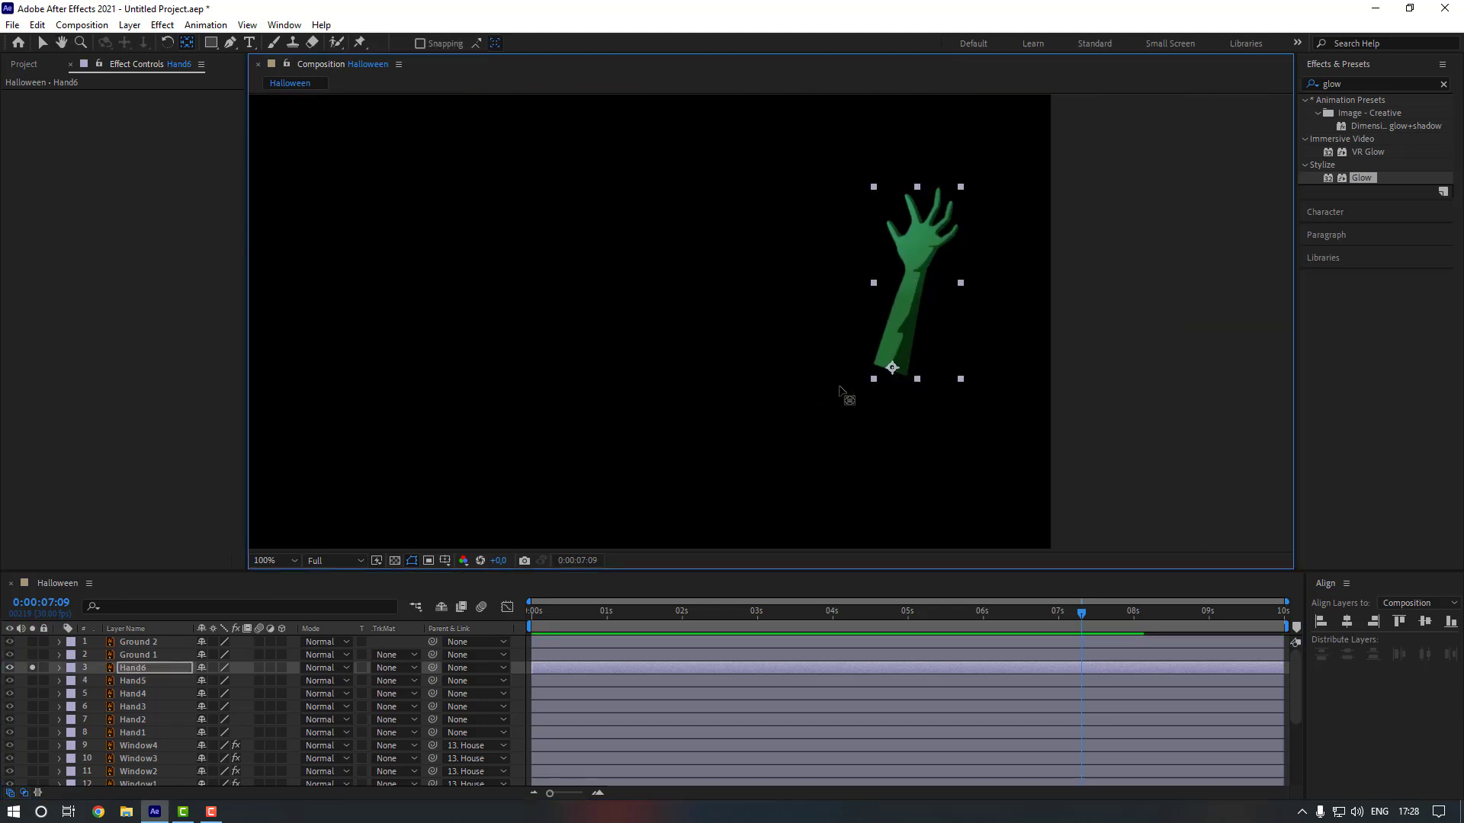
left_click(32, 668)
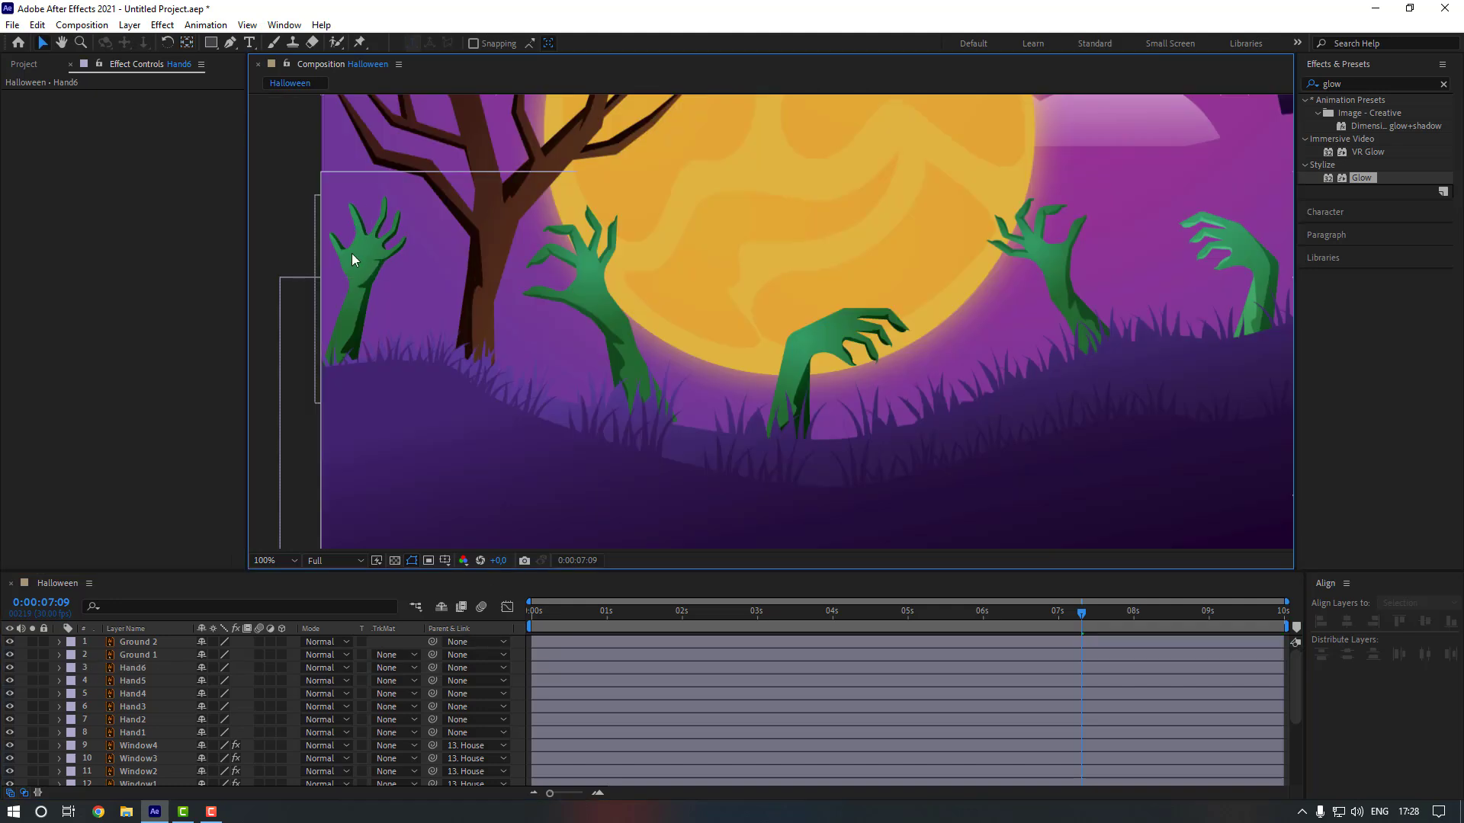
Select the Hand1 layer and solo it.
left_click(140, 734)
key("space")
left_click_drag(364, 398, 465, 402)
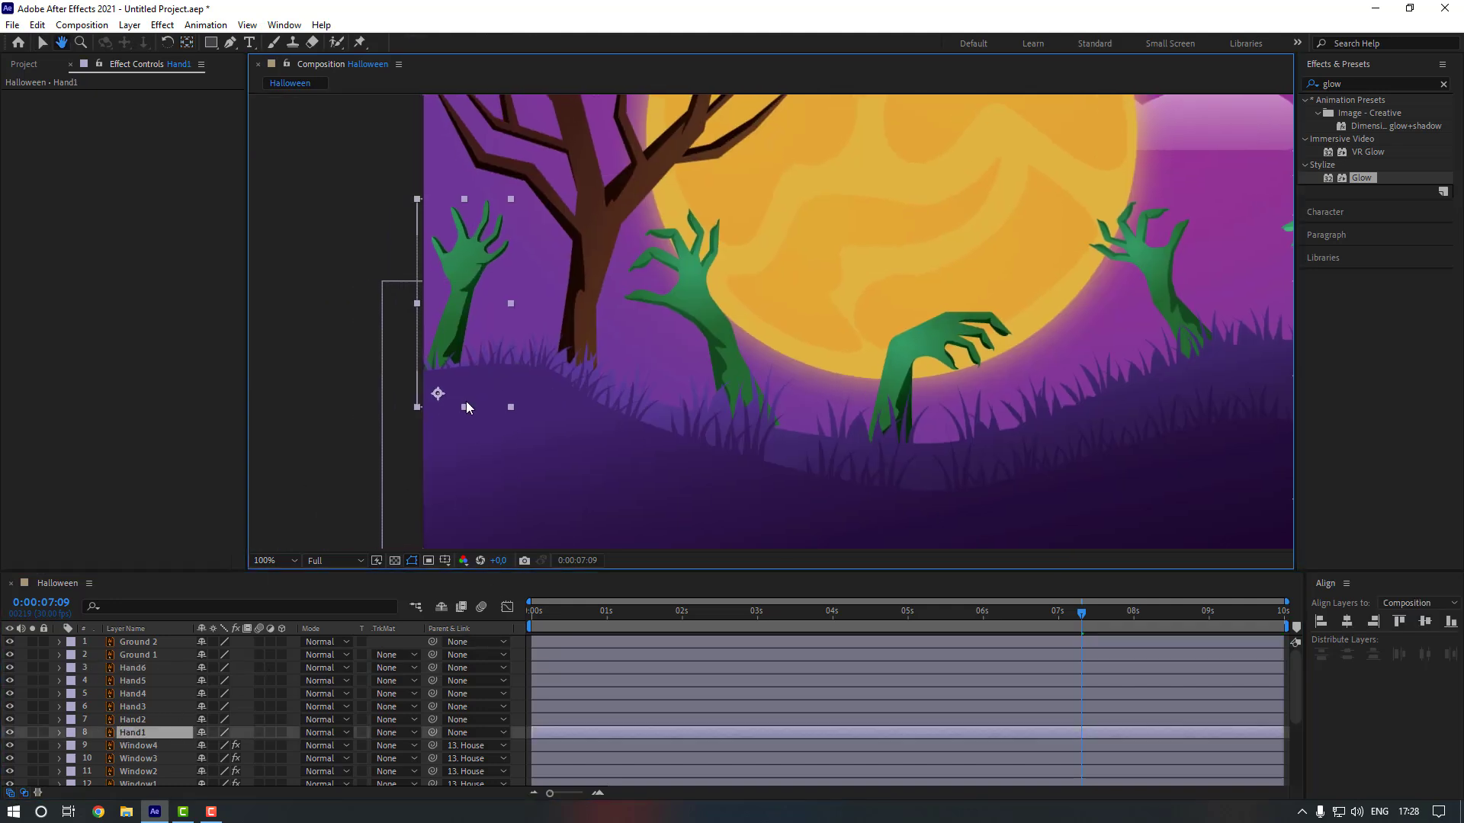
left_click(32, 733)
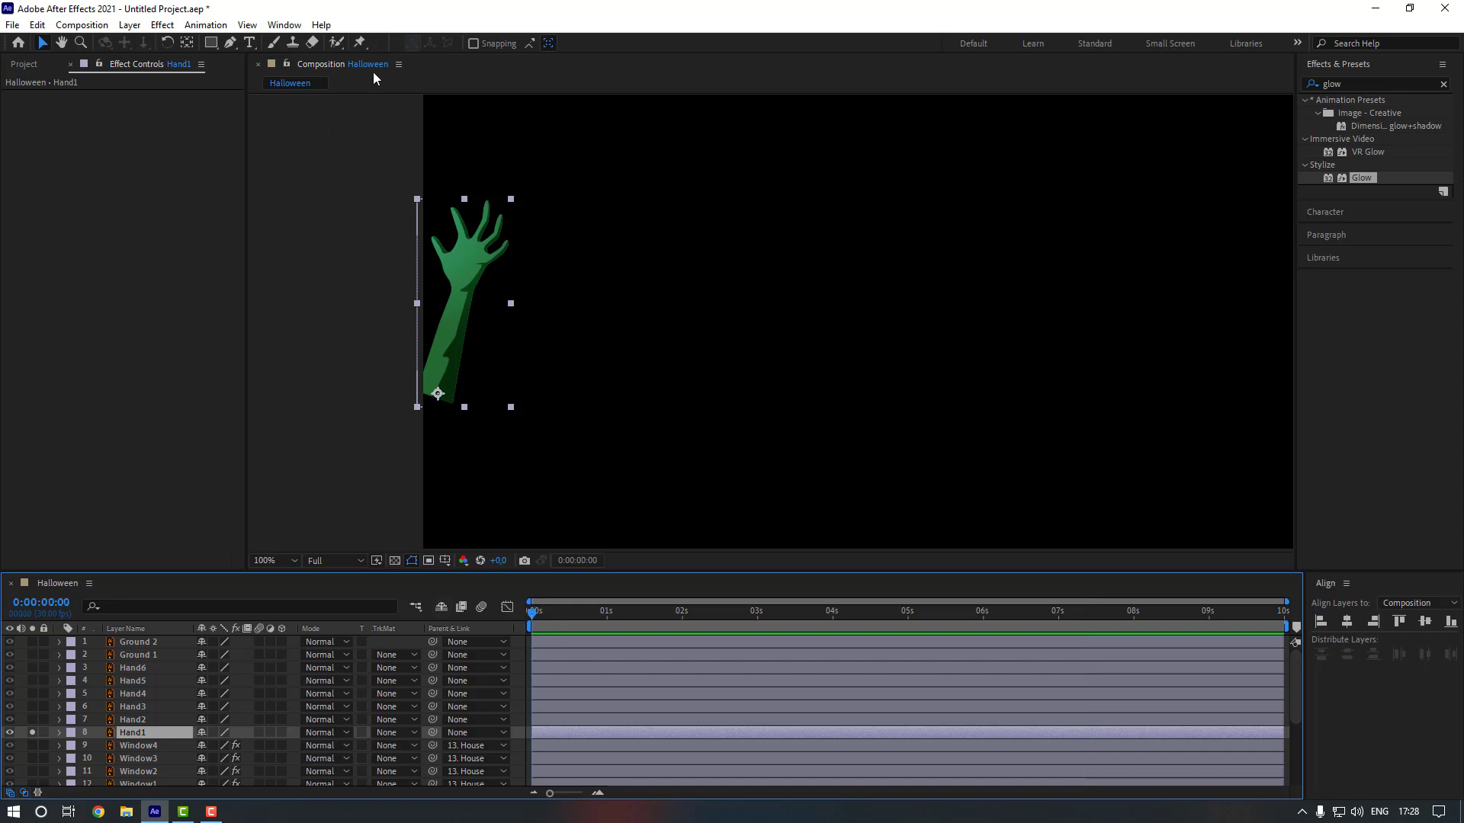
At the start of the composition, place Puppet pins on Hand1's palm and on the tip of each of its five fingers.
left_click(360, 44)
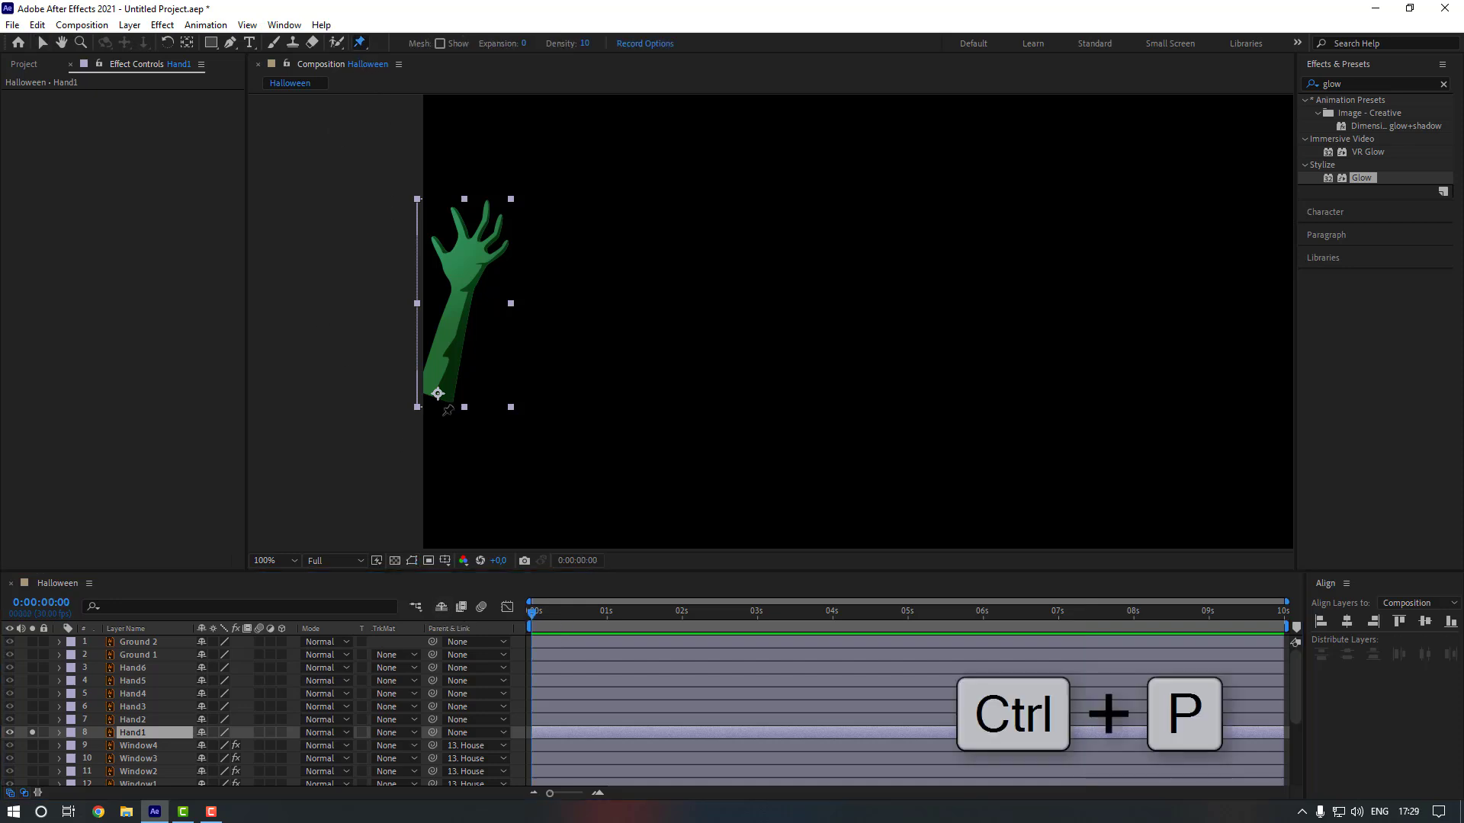
key("space")
left_click_drag(453, 373, 584, 383)
scroll(586, 320, "up", 1)
key("space")
left_click_drag(503, 331, 653, 336)
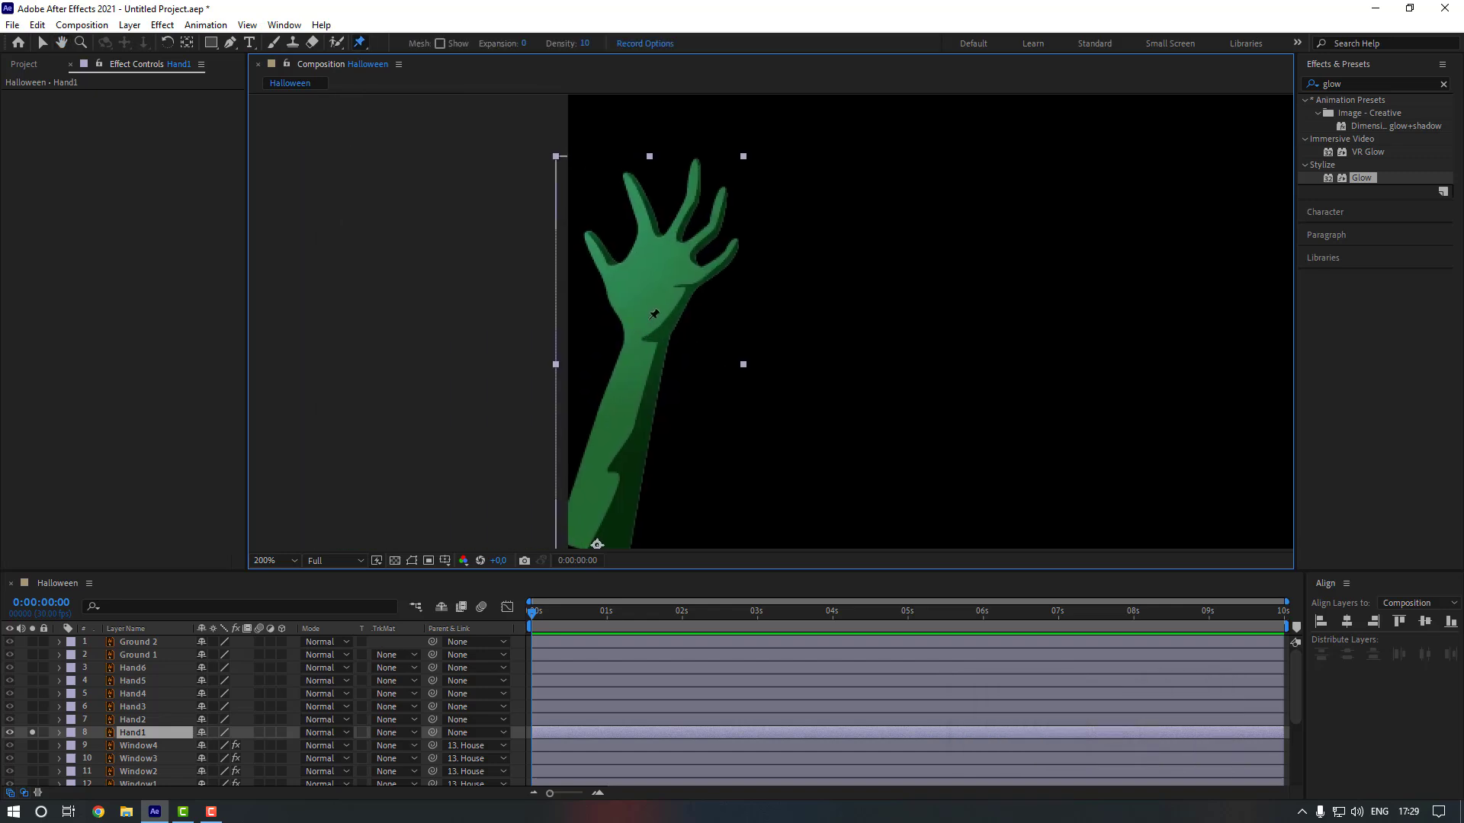
left_click(648, 305)
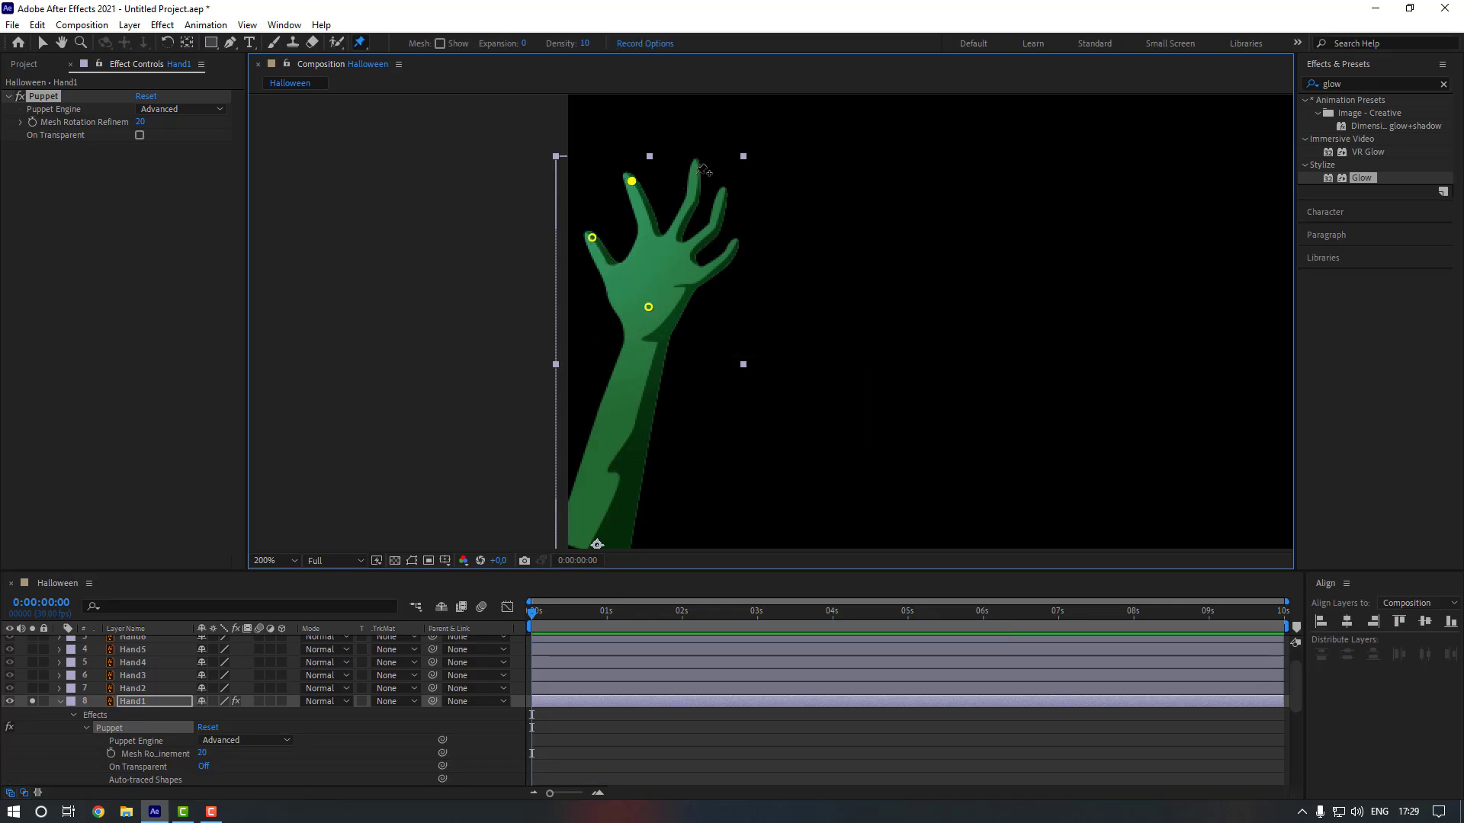
left_click(695, 174)
left_click(722, 199)
Show Hand1's keyframes and, at frame 10, shift the pins of the four fingers slightly toward the thumb to curl them.
left_click(161, 707)
key("u")
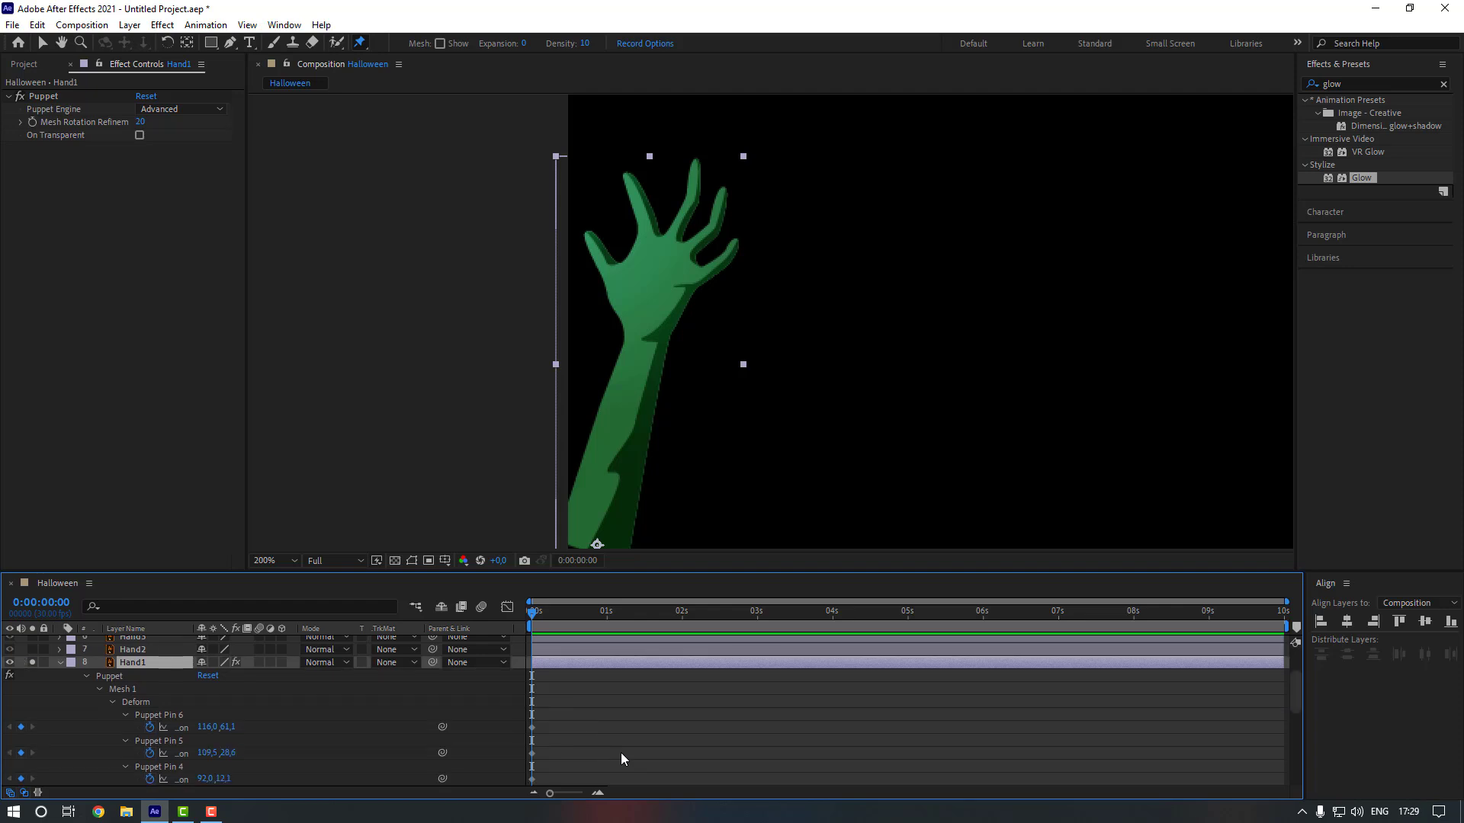
key("shift+Page_Down")
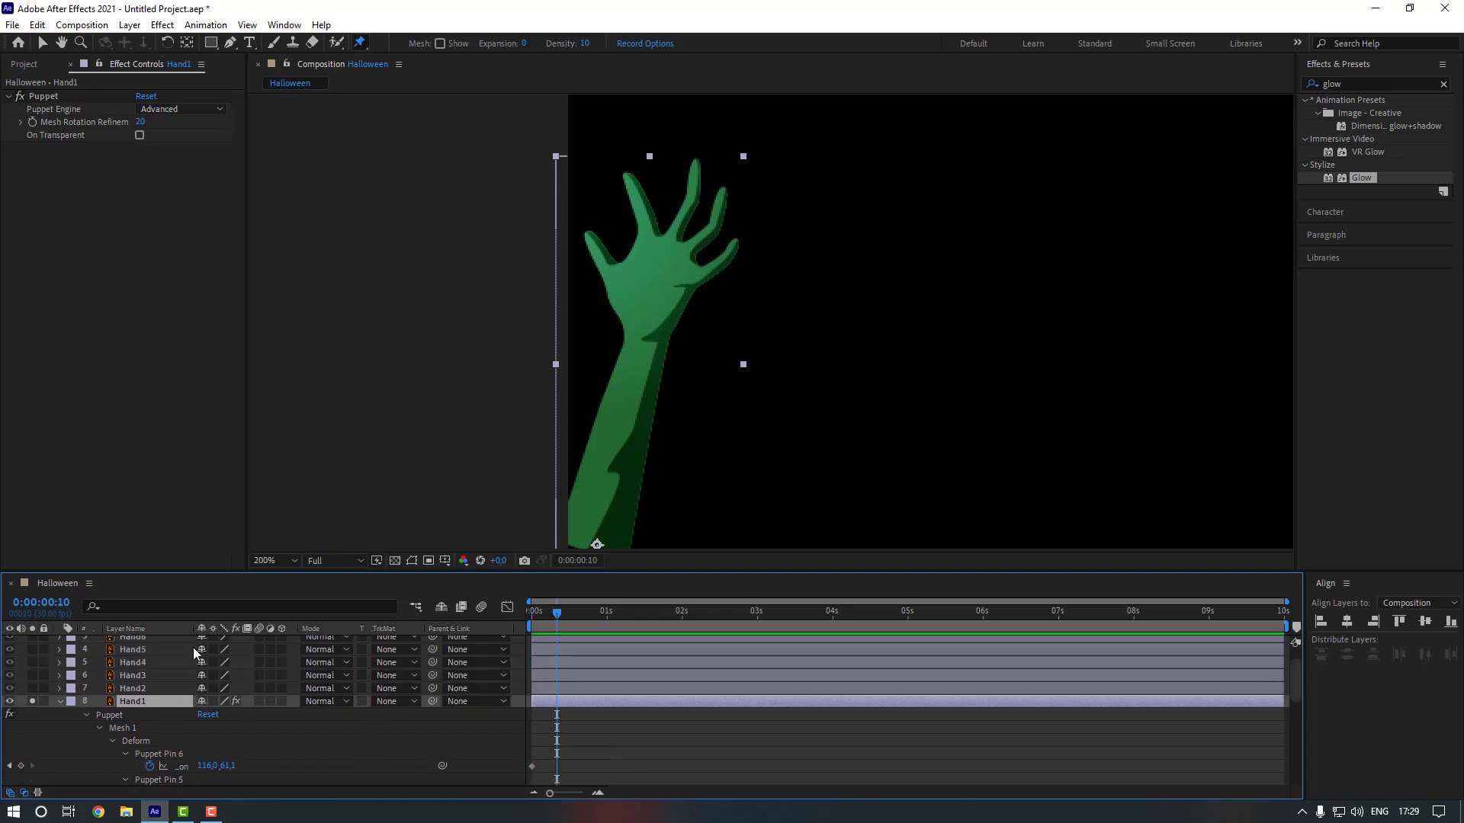
scroll(167, 691, "down", 1)
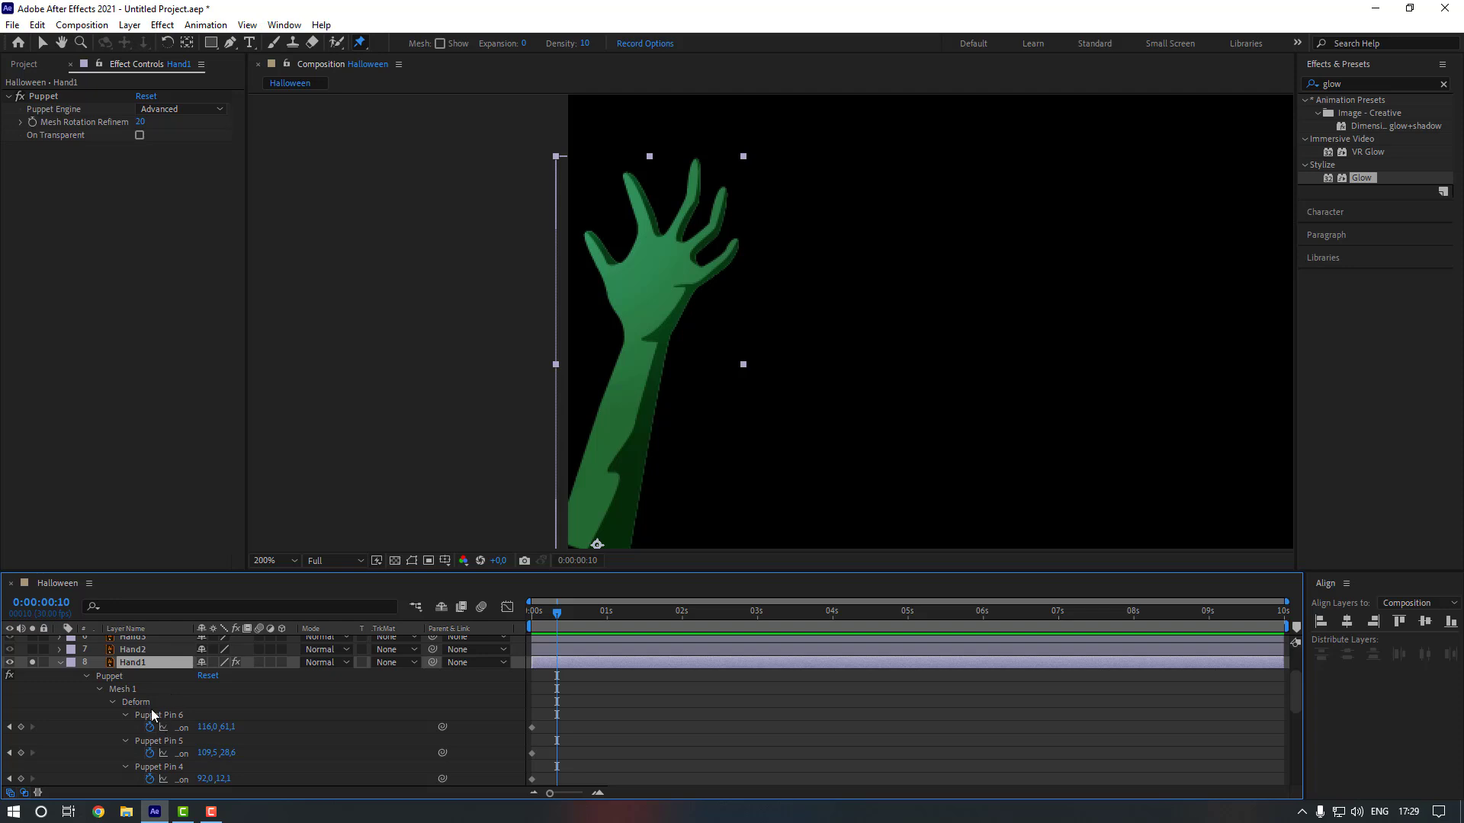
left_click(149, 719)
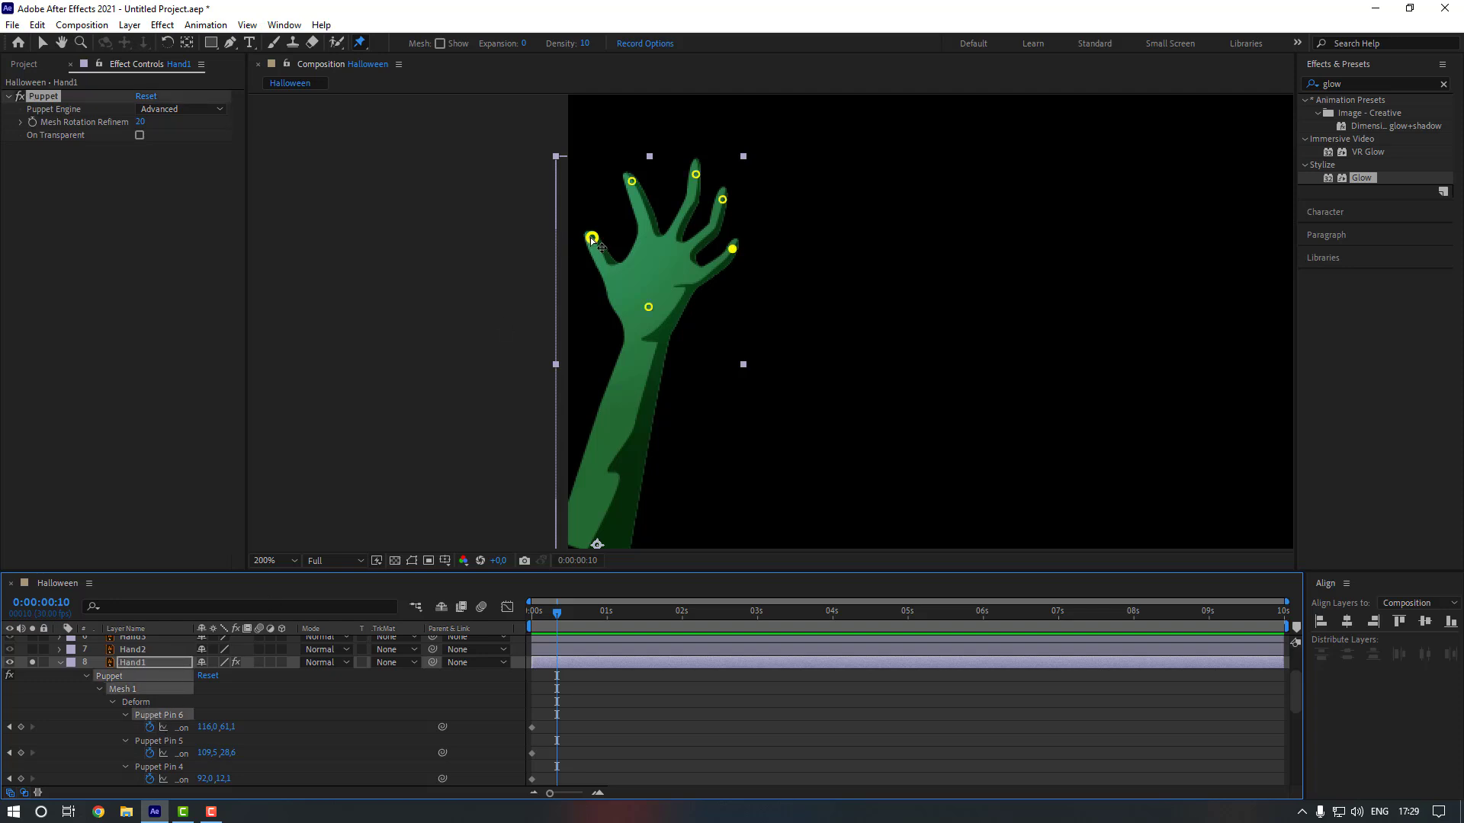
left_click_drag(632, 186, 715, 198)
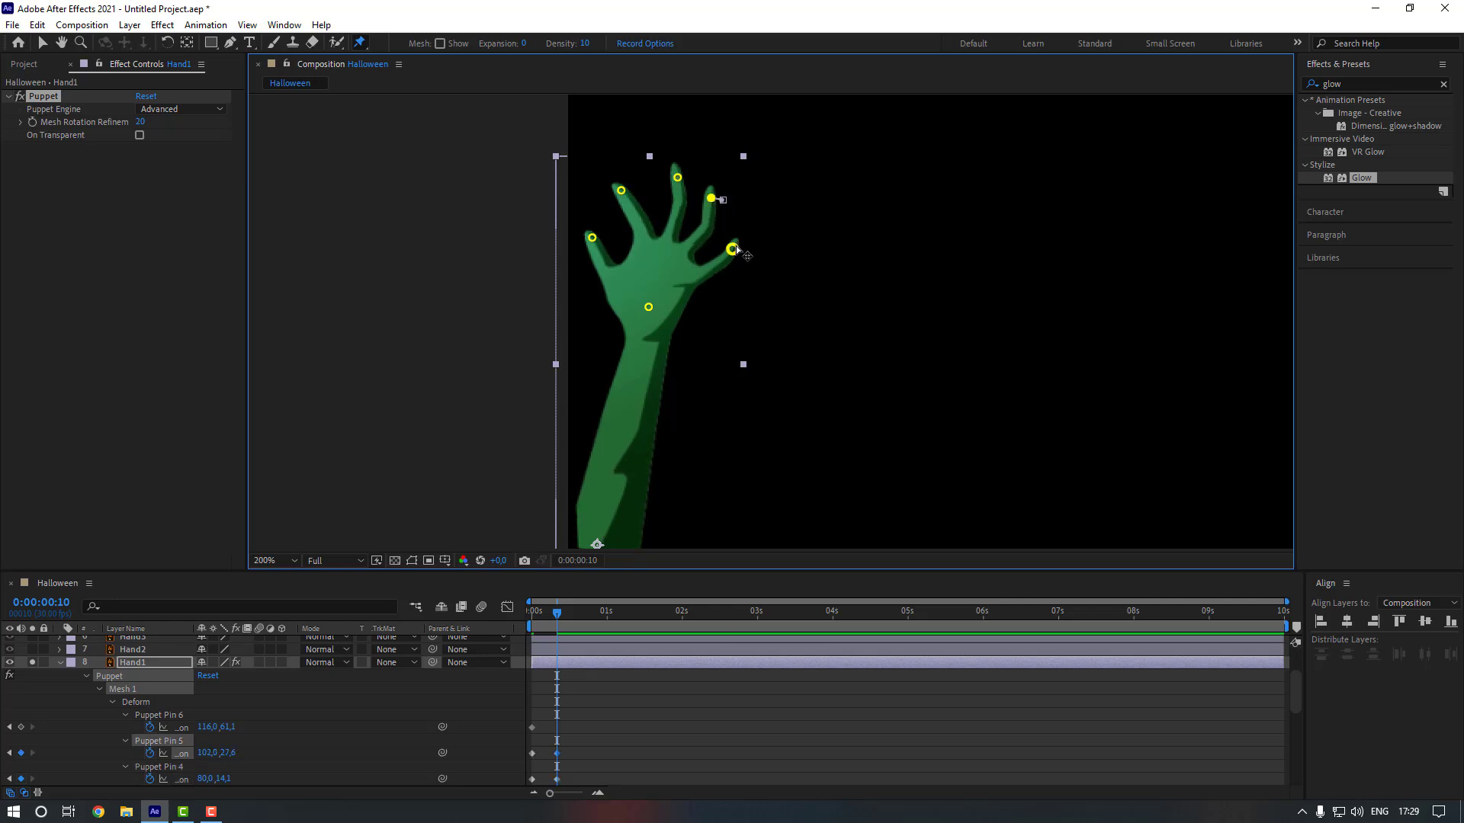
left_click_drag(733, 249, 728, 241)
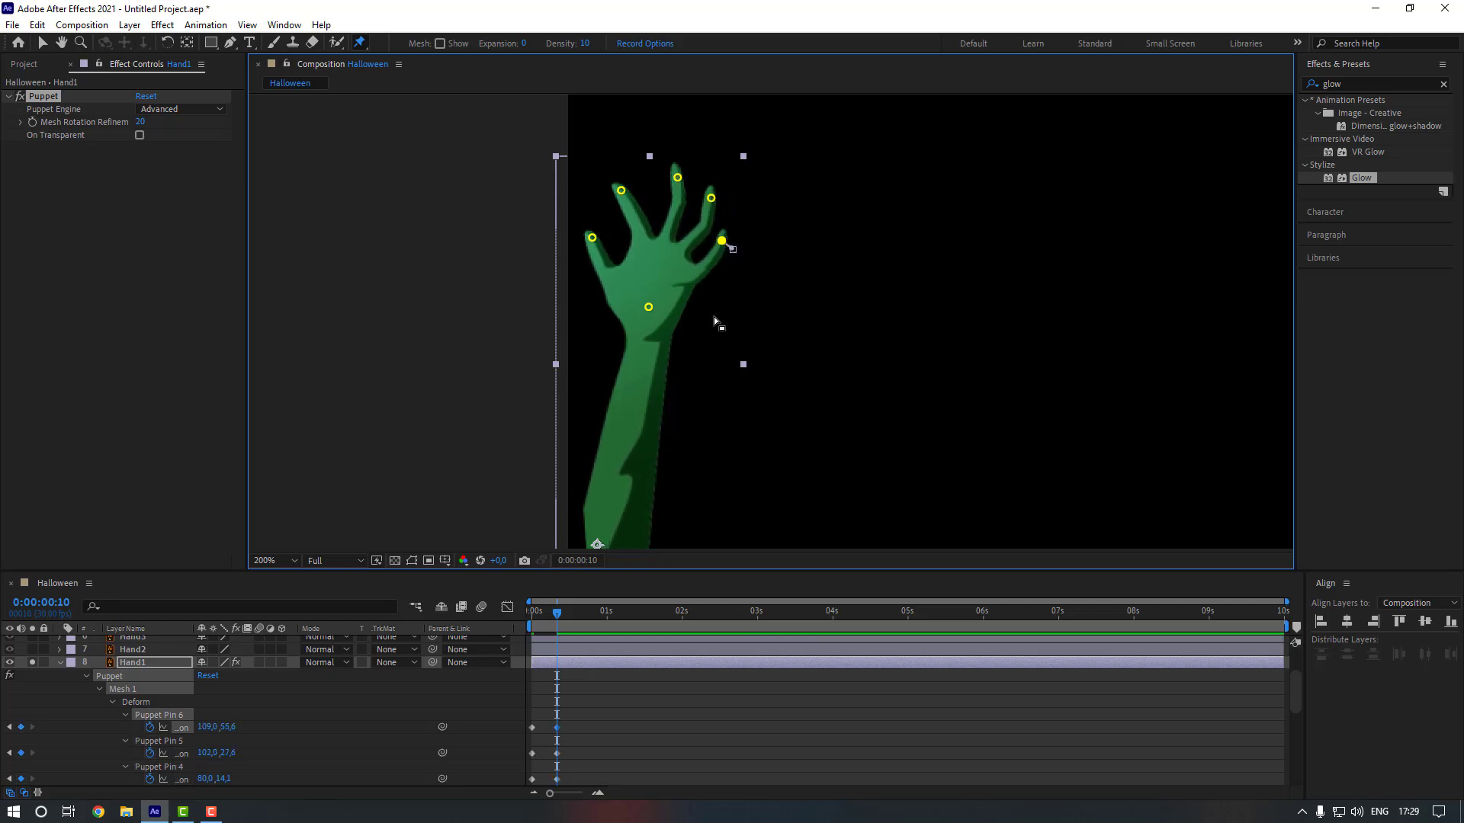
Copy the starting keyframes of Puppet Pins 3 to 6 and paste them at frame 20.
key("comma")
key("shift+Page_Down")
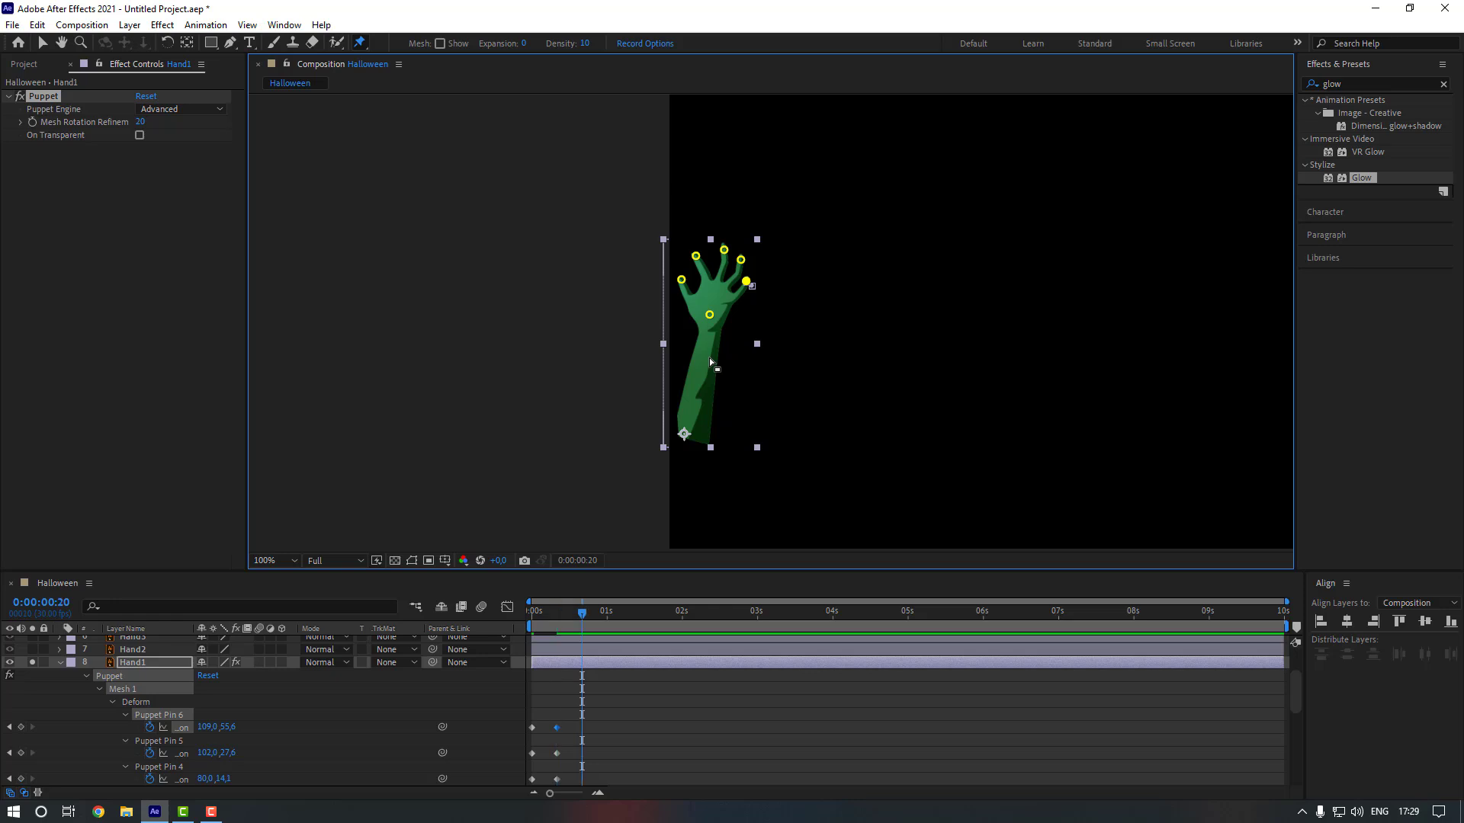
scroll(537, 697, "down", 3)
left_click_drag(544, 653, 525, 734)
key("ctrl+c")
key("ctrl+v")
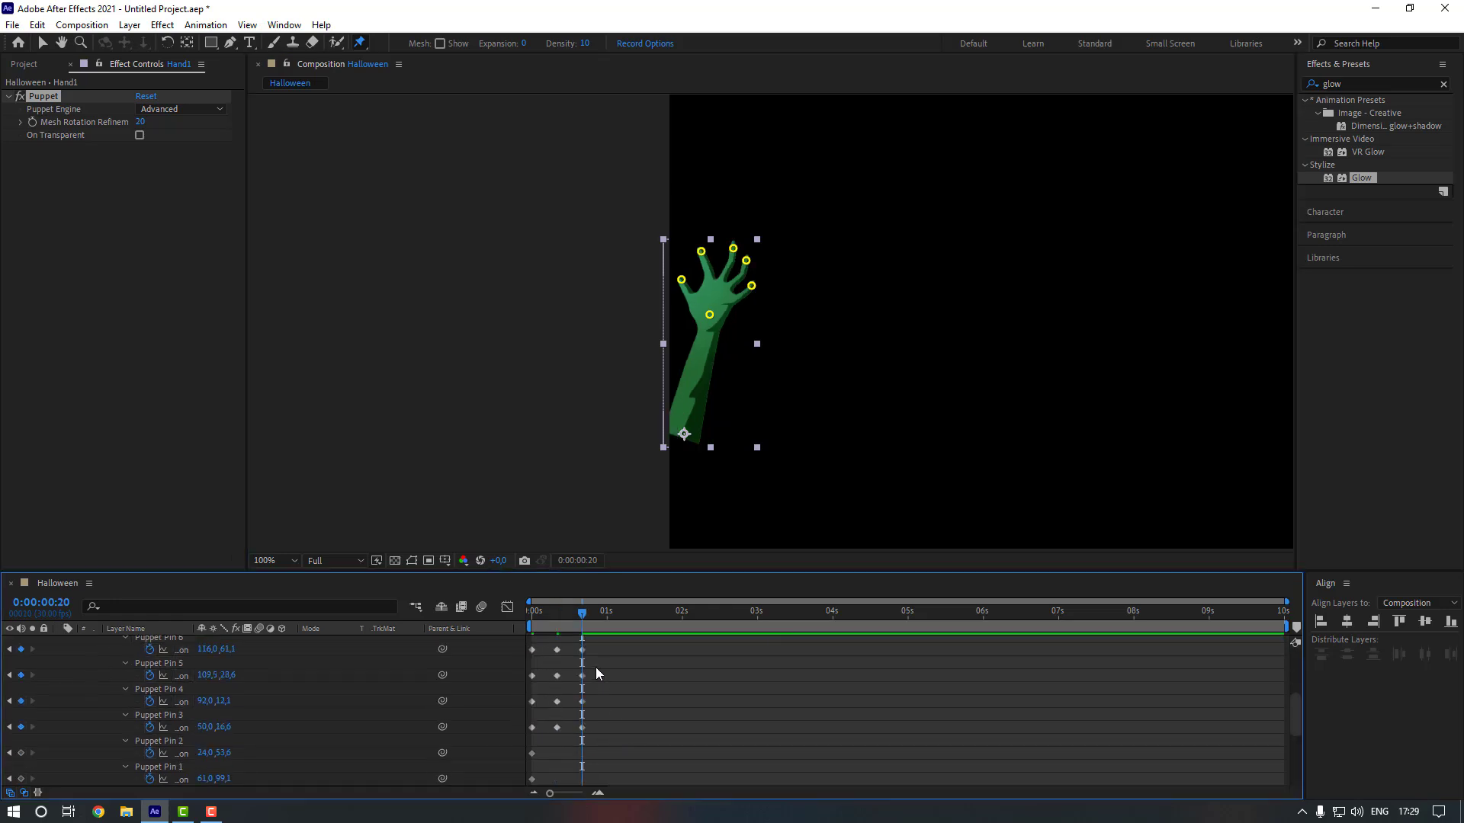
Apply Easy Ease to all the keyframes of Puppet Pins 3 to 6.
left_click_drag(598, 651, 515, 733)
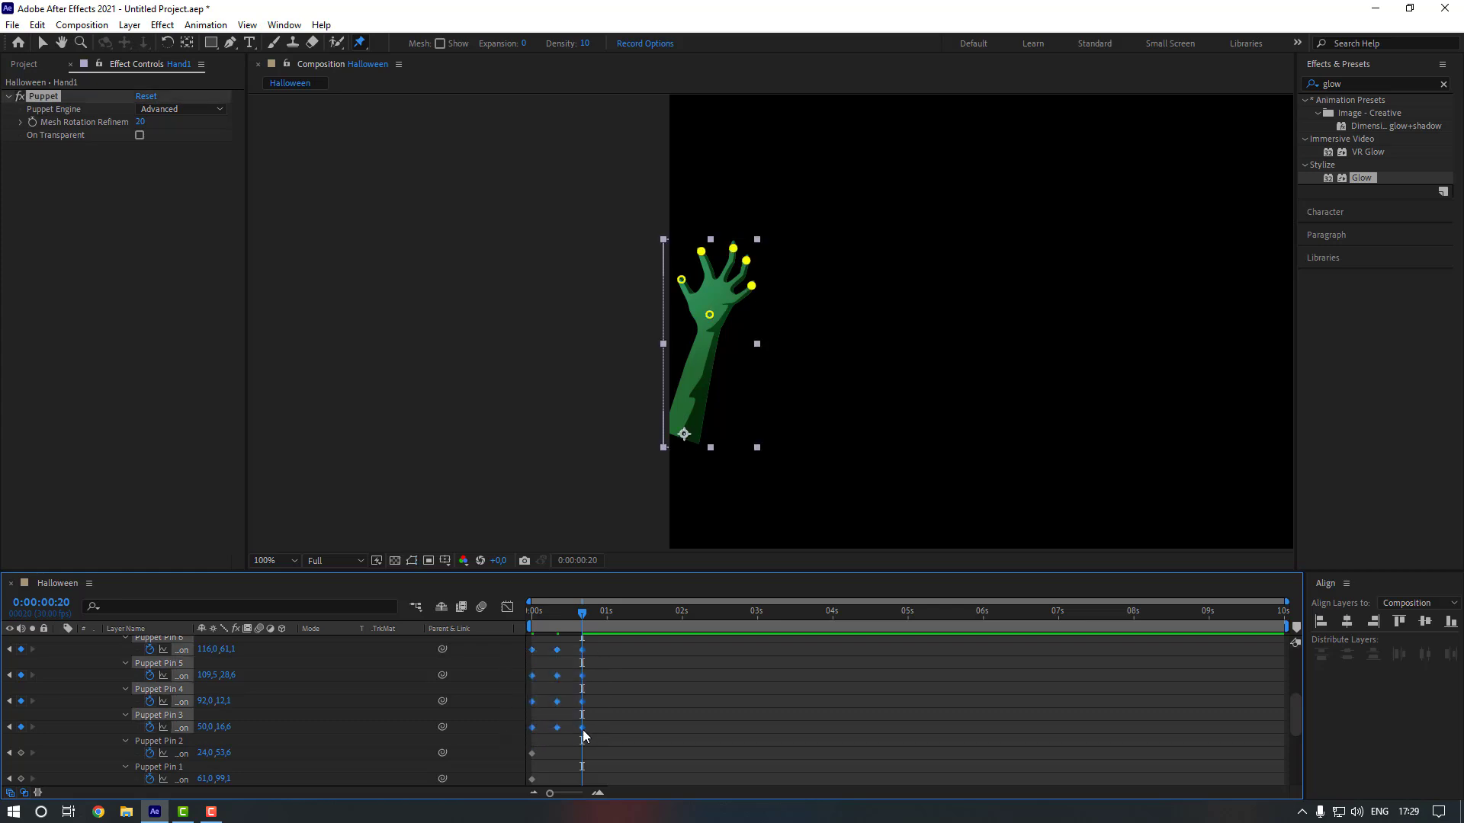
right_click(582, 730)
mouse_move(725, 720)
left_click(812, 626)
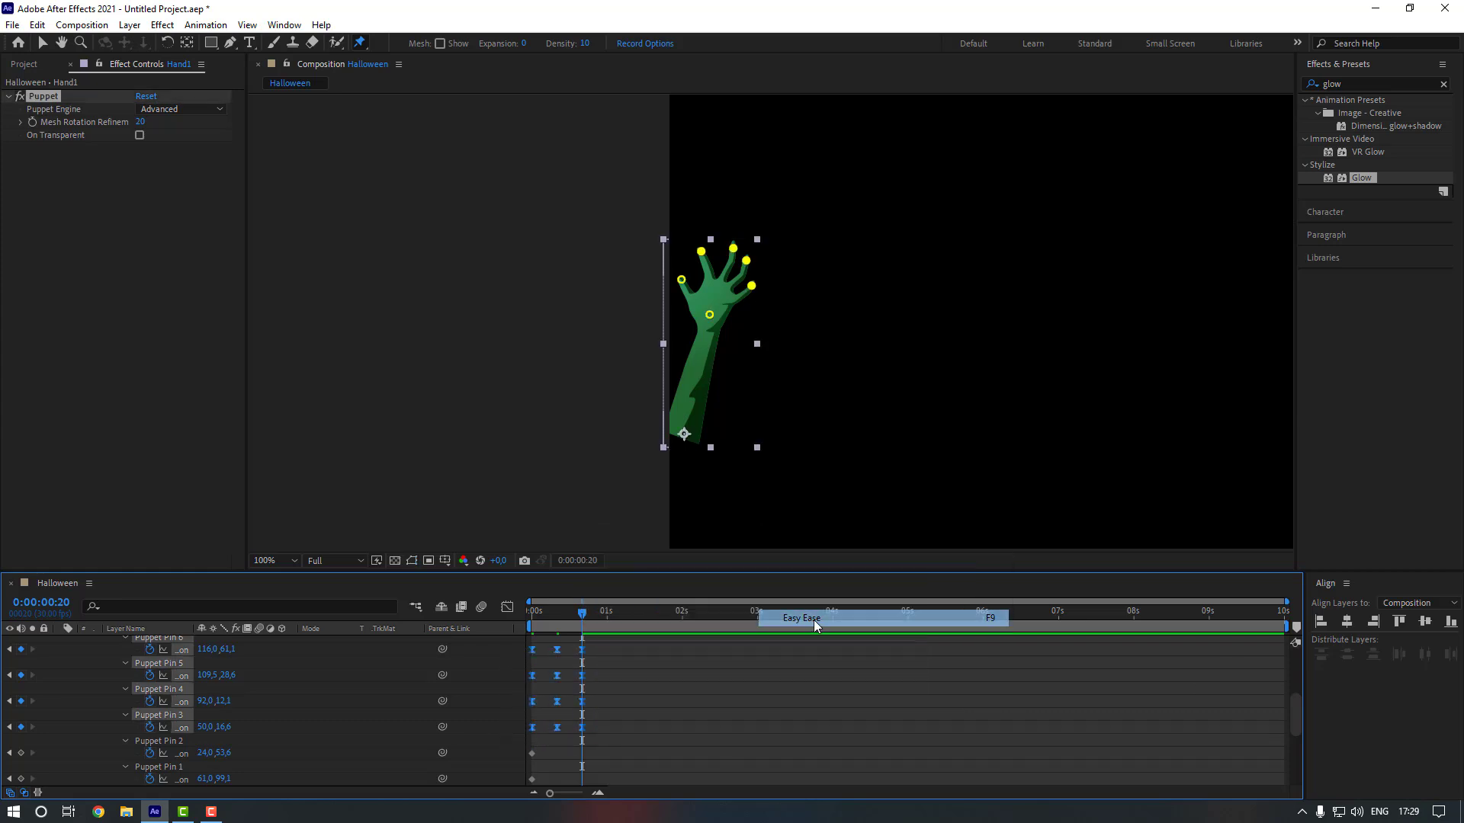
left_click(698, 706)
Play and scrub Hand1's finger motion from the start to check how the forearm moves.
scroll(695, 703, "up", 1)
mouse_move(583, 613)
left_mouse_down()
mouse_move(506, 614)
mouse_move(583, 609)
left_mouse_up()
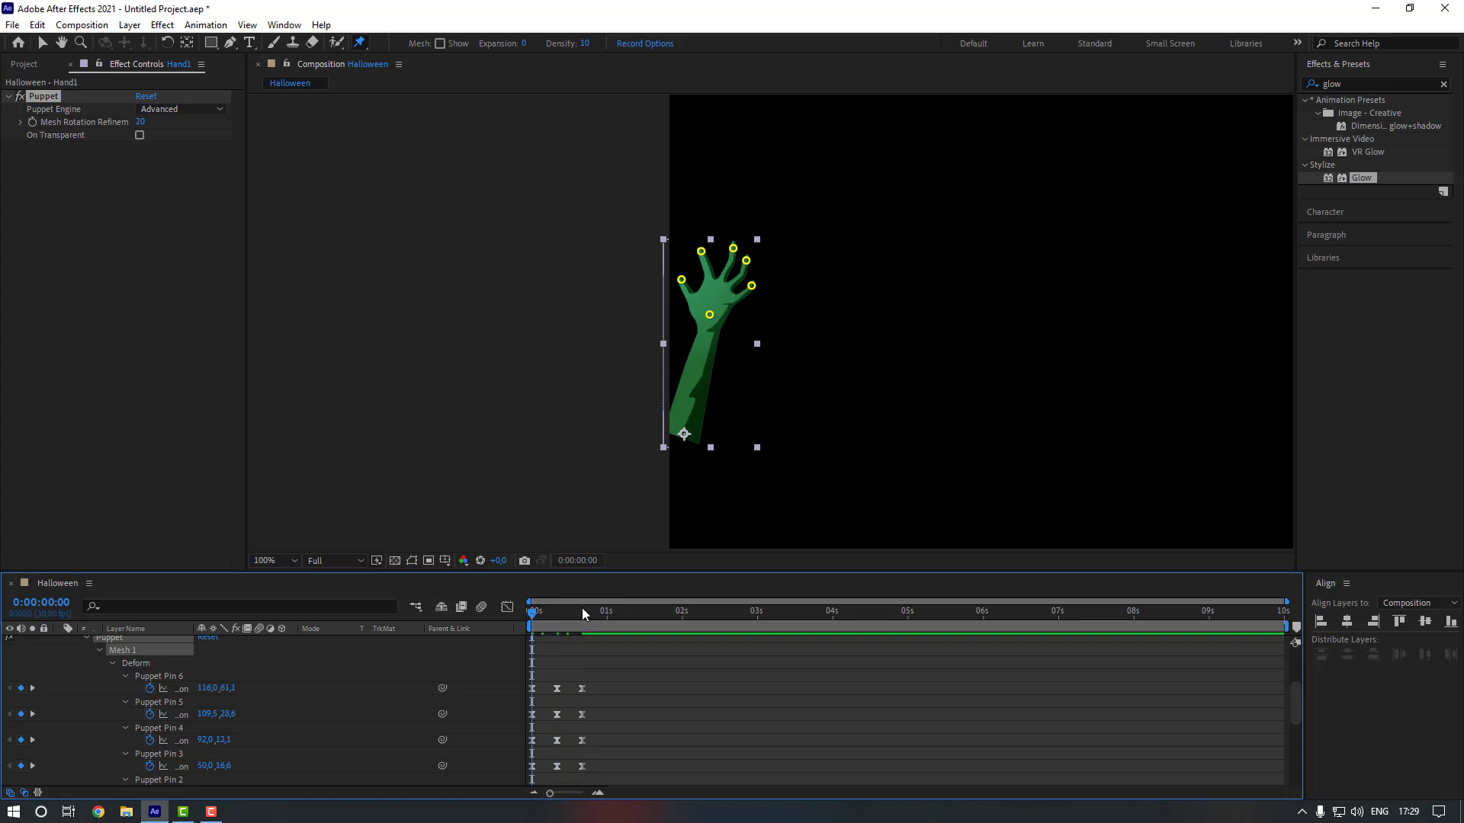
key("v")
left_click(748, 369)
key("space")
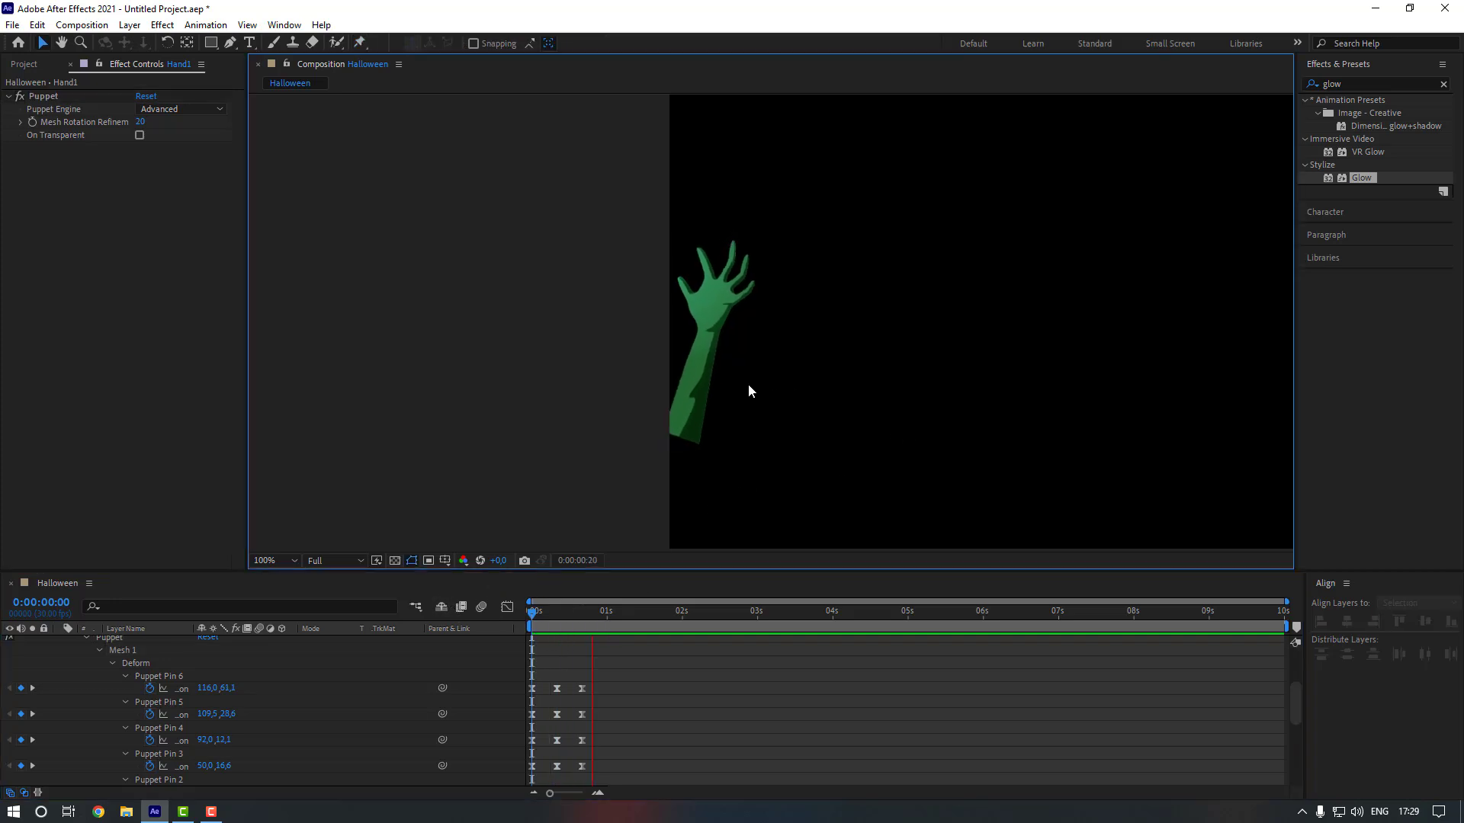
key("space")
left_click_drag(572, 619, 536, 633)
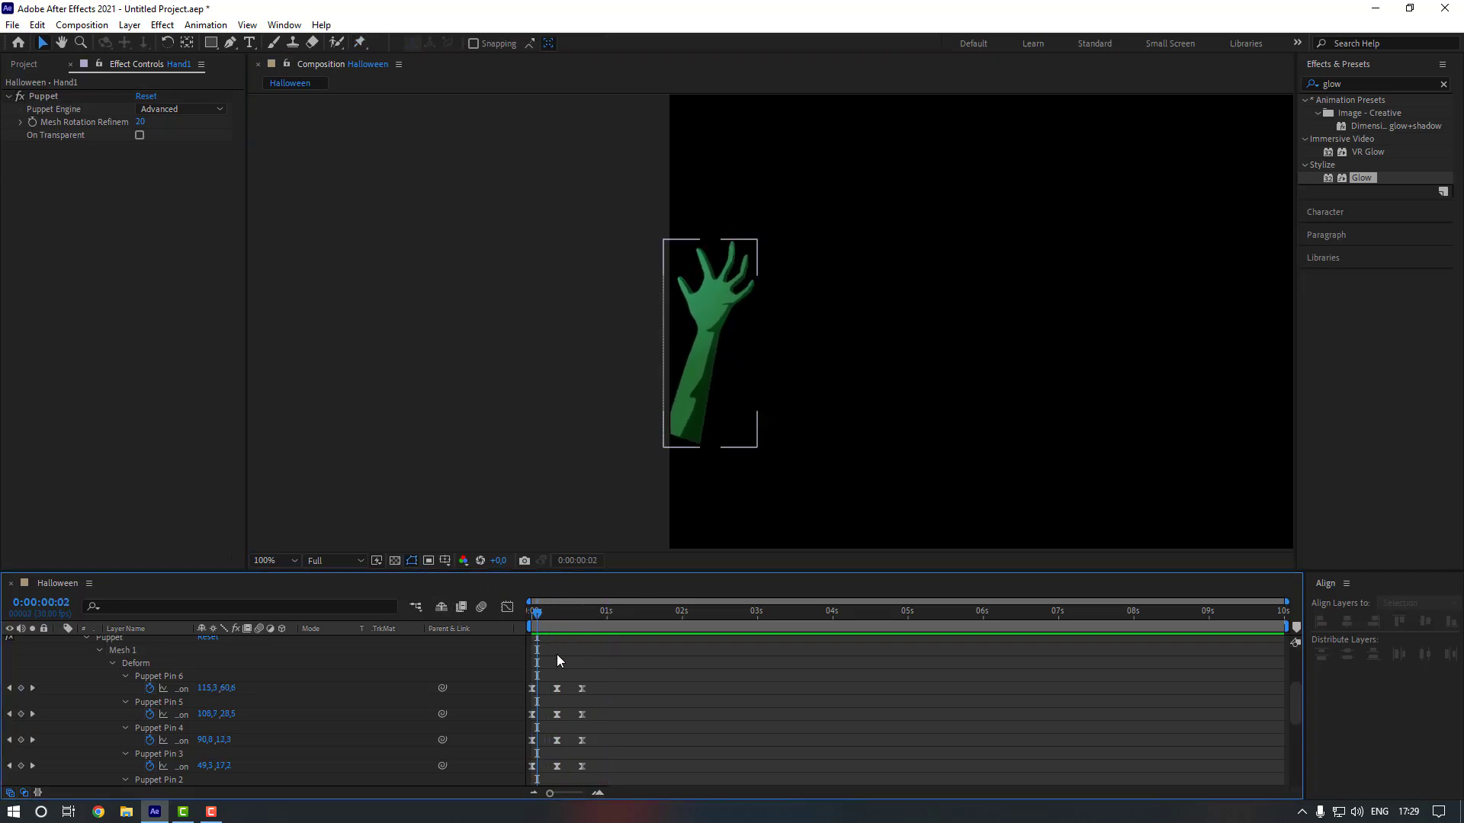
left_click(557, 634)
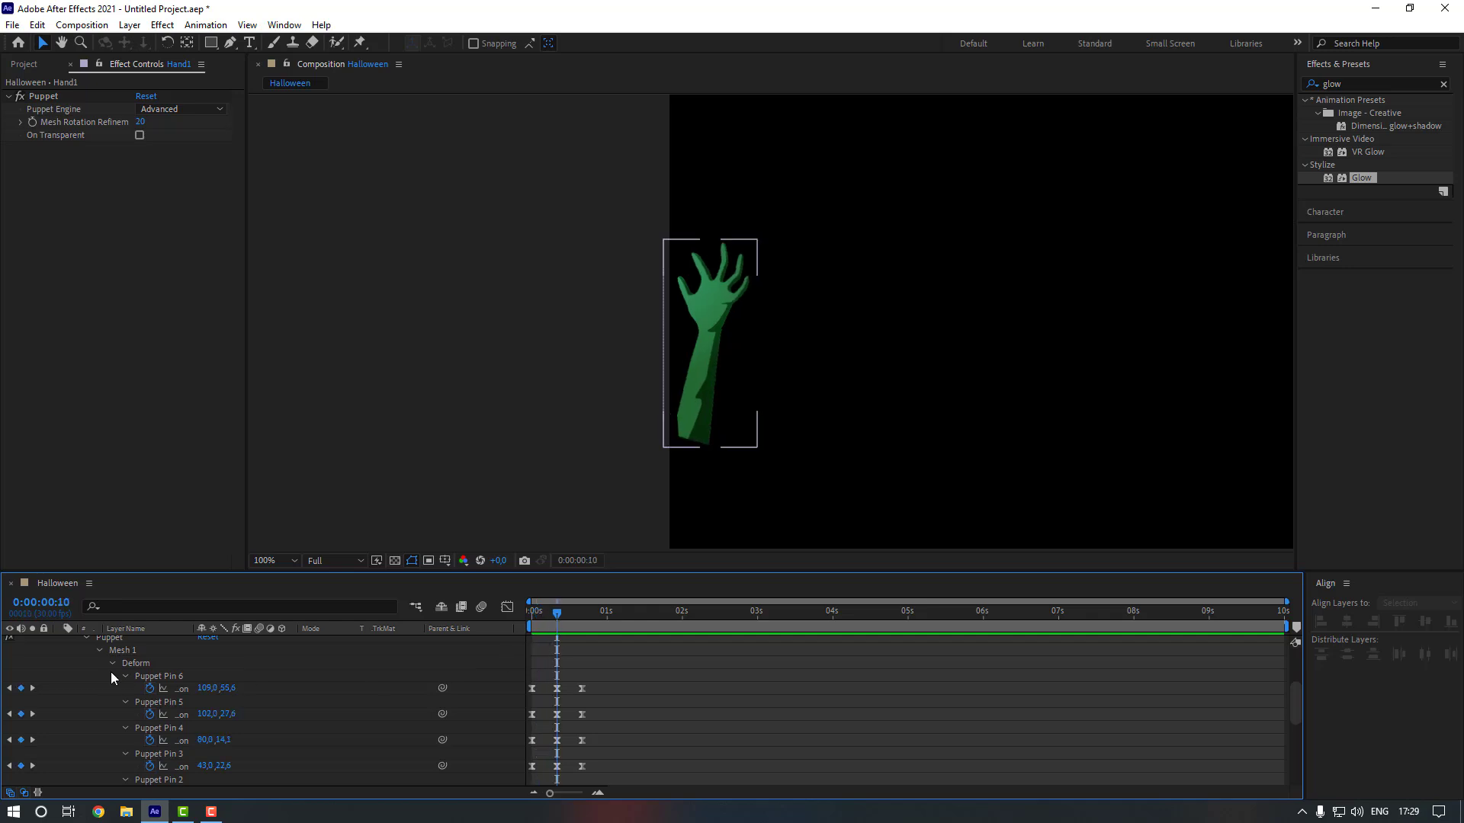
At the start of the composition, add two more Puppet pins to Hand1, at mid-forearm and at the forearm's base.
left_click(153, 677)
left_click_drag(548, 619, 466, 620)
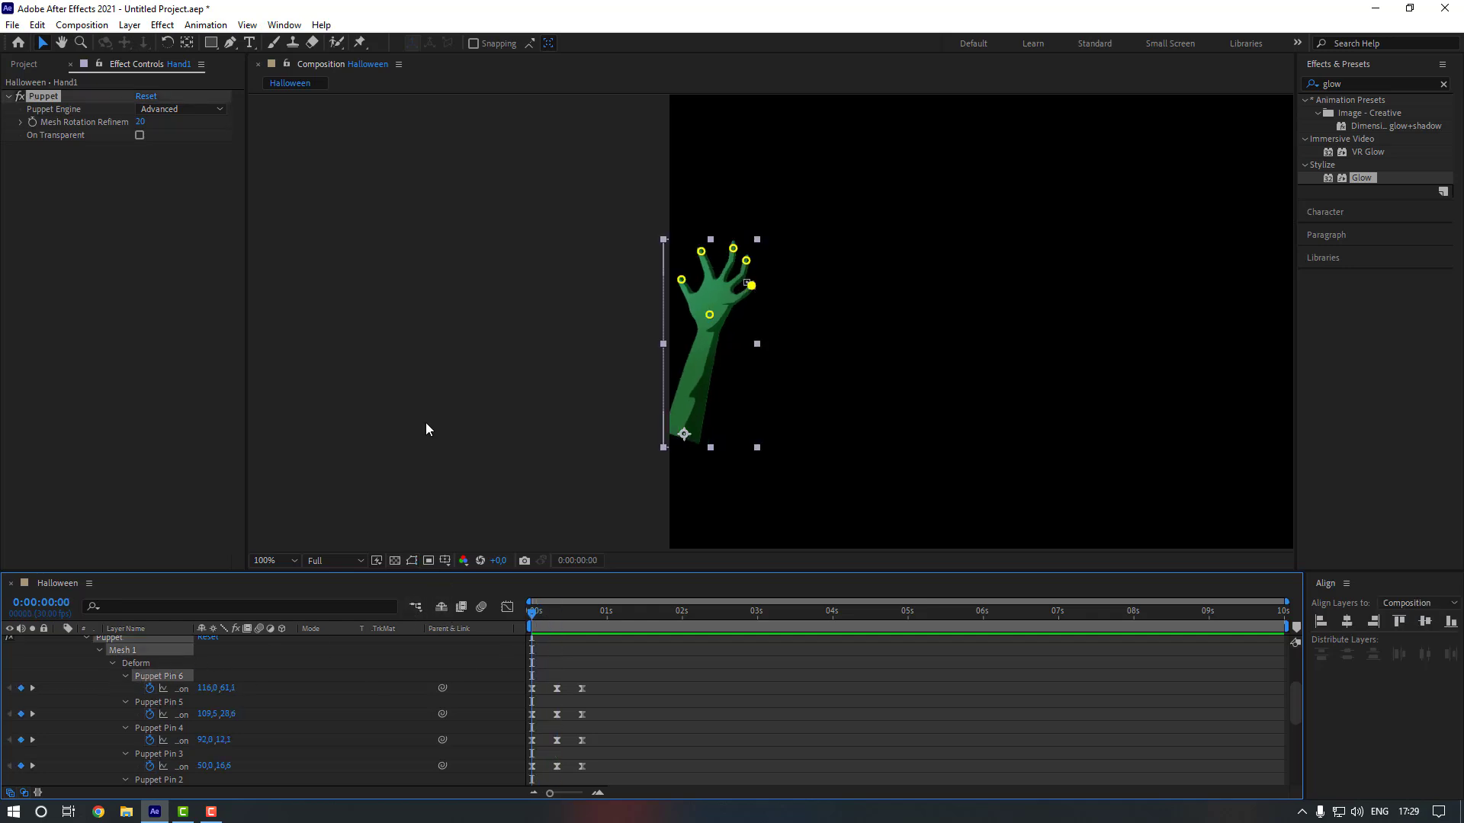
left_click(360, 43)
scroll(688, 400, "up", 2)
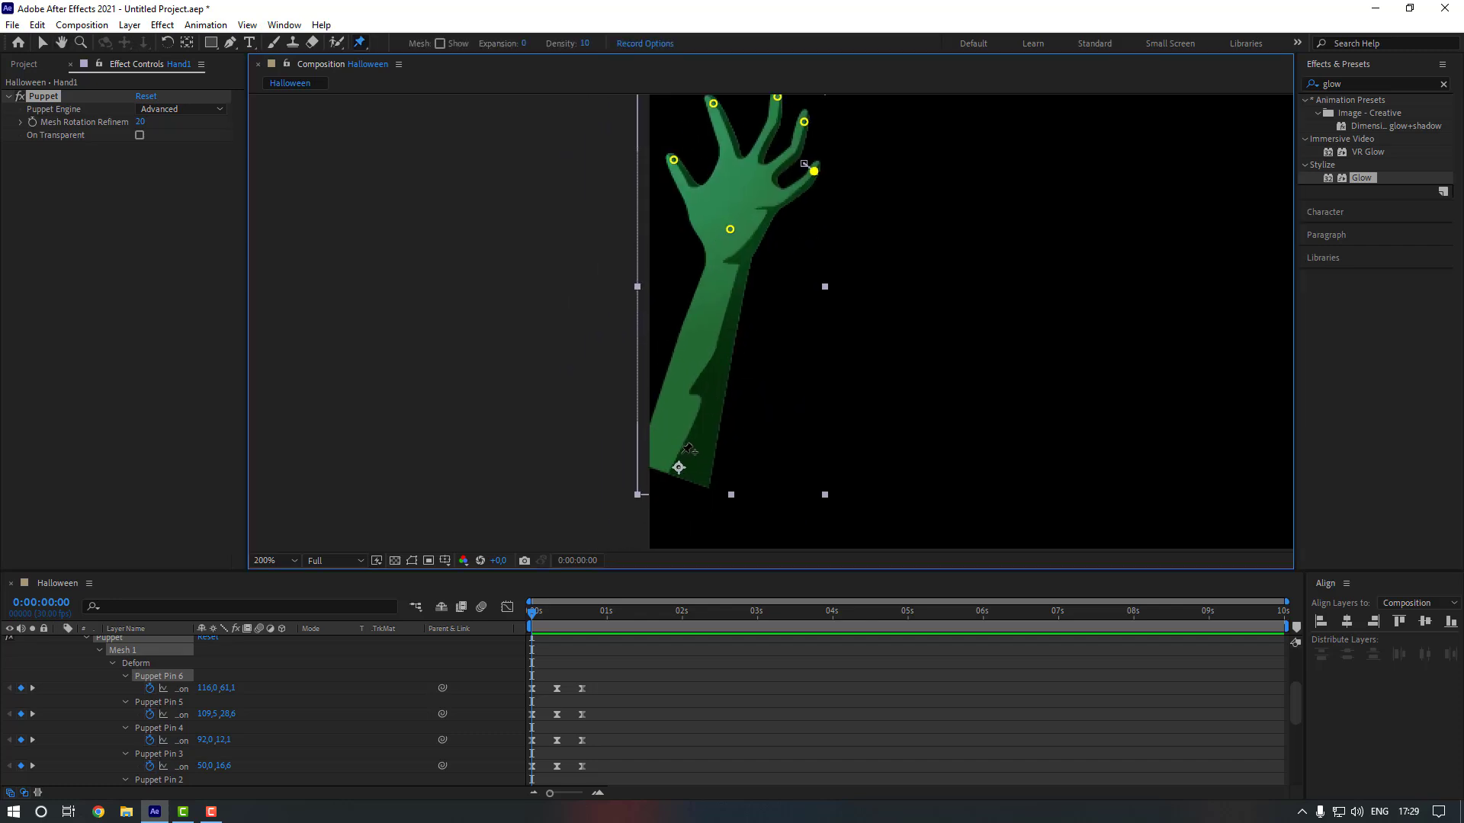
left_click(706, 362)
left_click(682, 456)
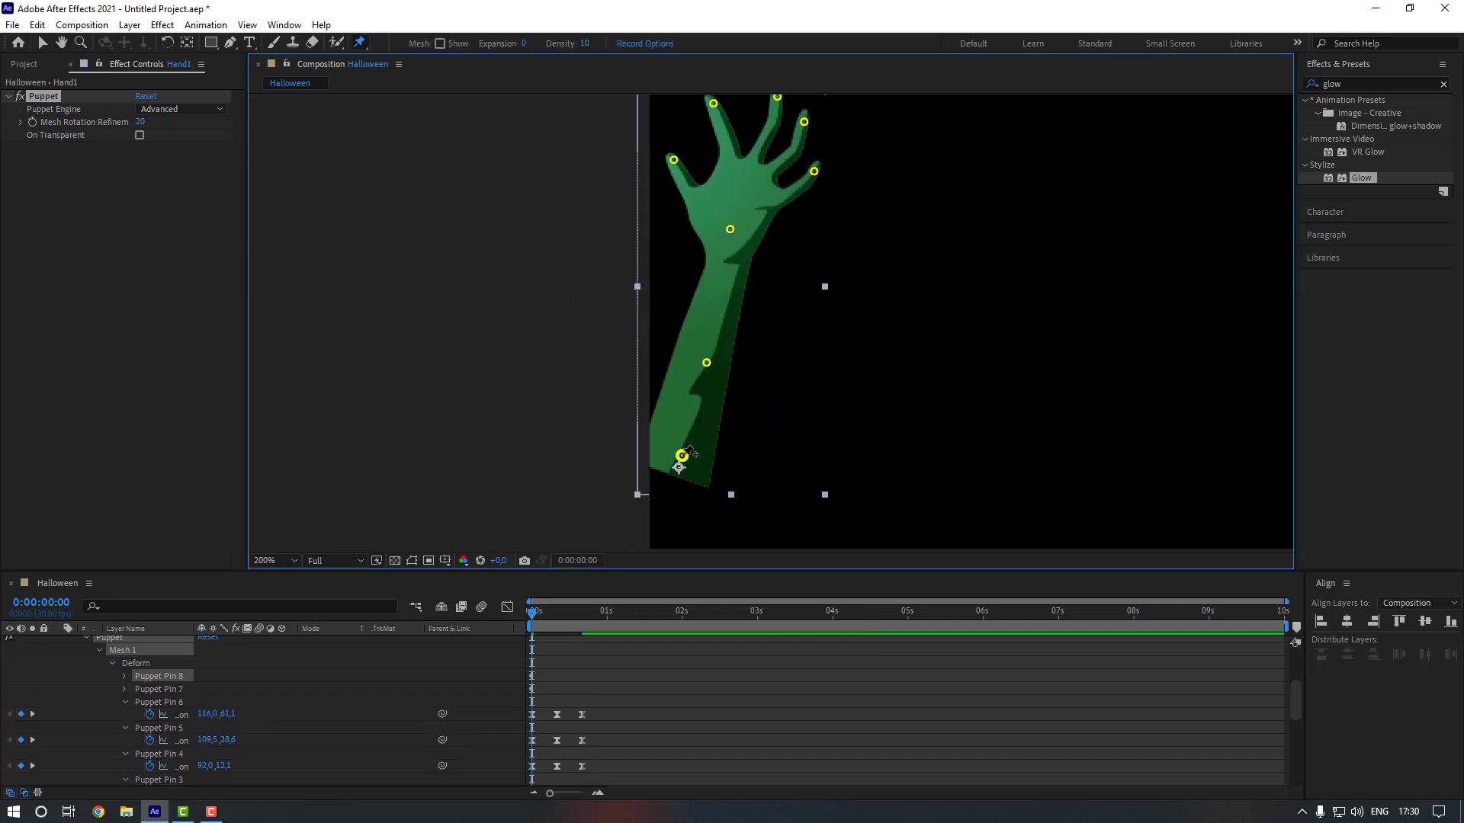
key("v")
left_click(626, 693)
Replay the Hand1 animation from the start to check the forearm with its added pins.
key("space")
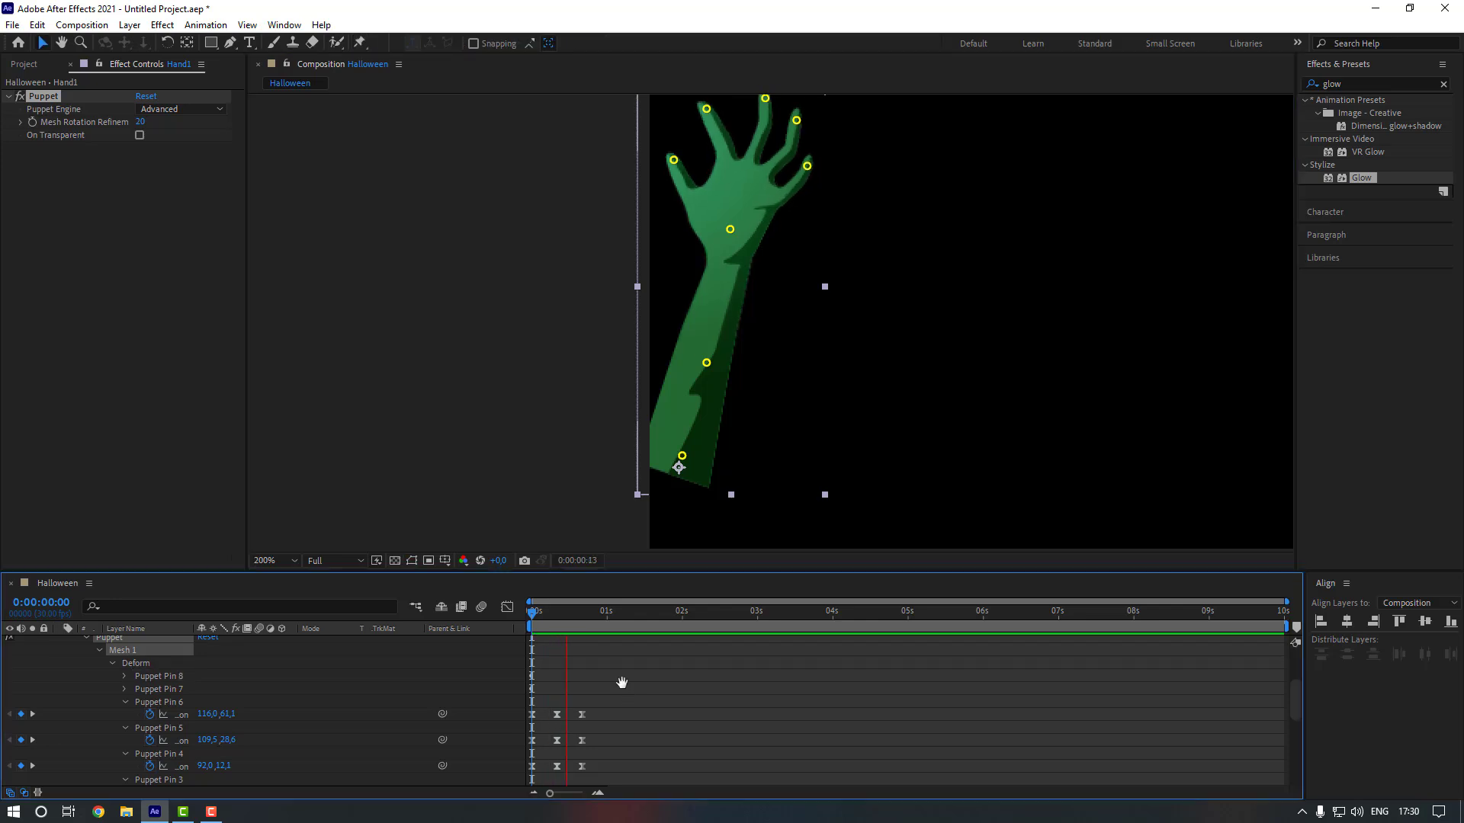
key("space")
left_click_drag(577, 614, 427, 623)
key("space")
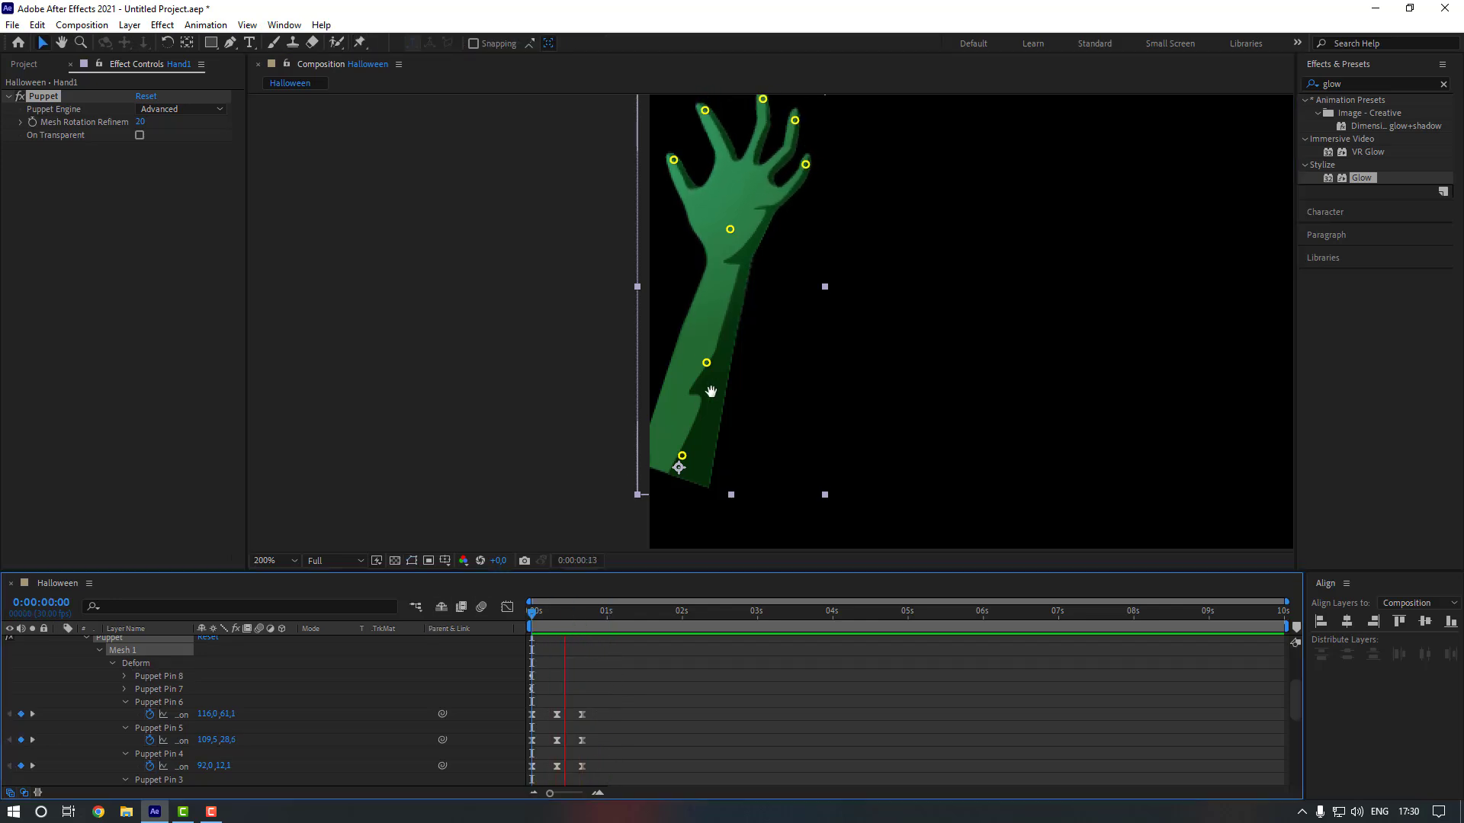
left_click_drag(846, 318, 844, 341)
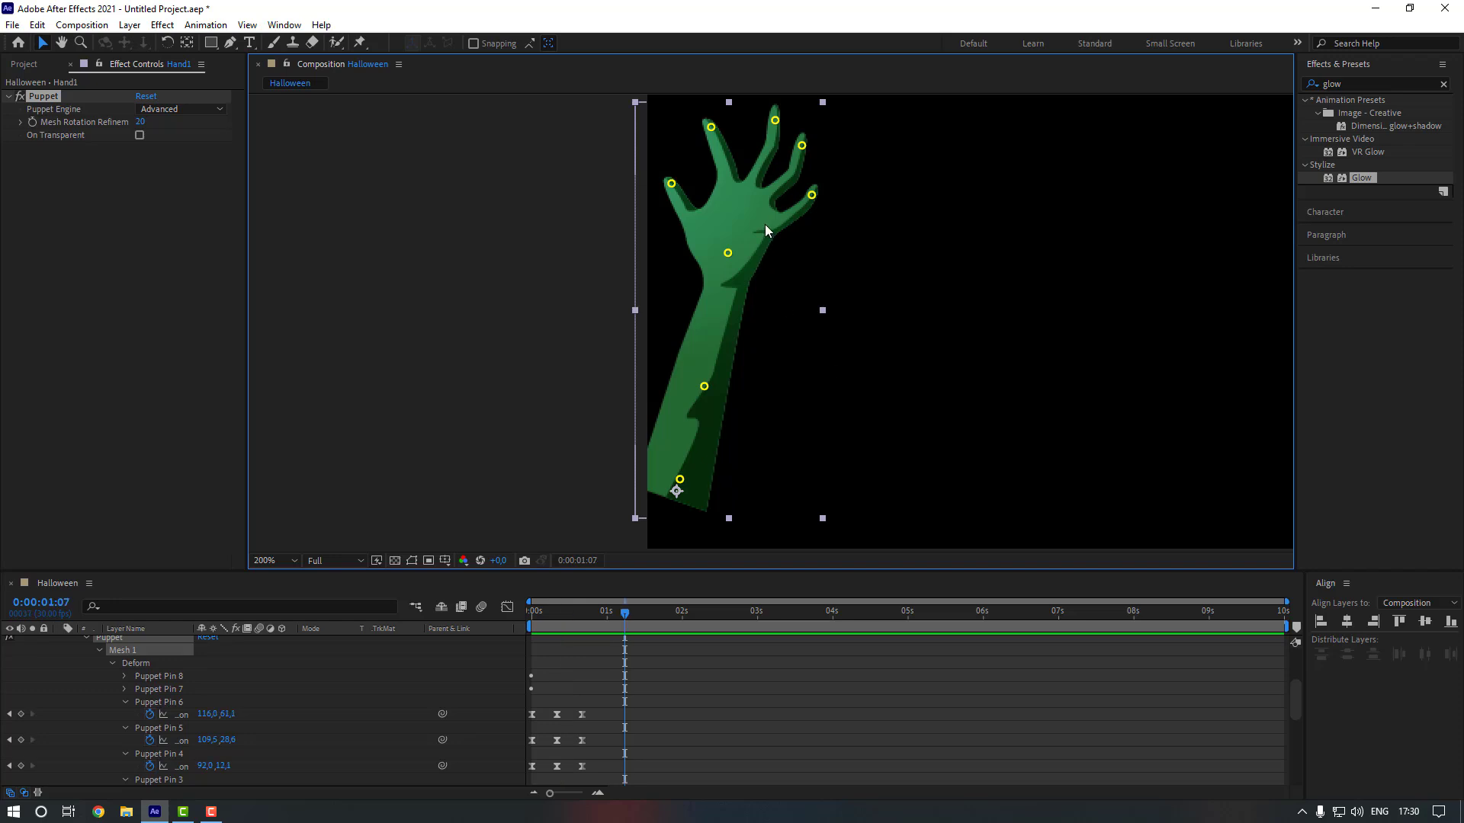
Set the expression loopOut(type = "cycle", numKeyframes = 0) on the position of Hand1's Puppet Pin 6.
scroll(180, 695, "down", 1)
left_click(151, 676, "alt")
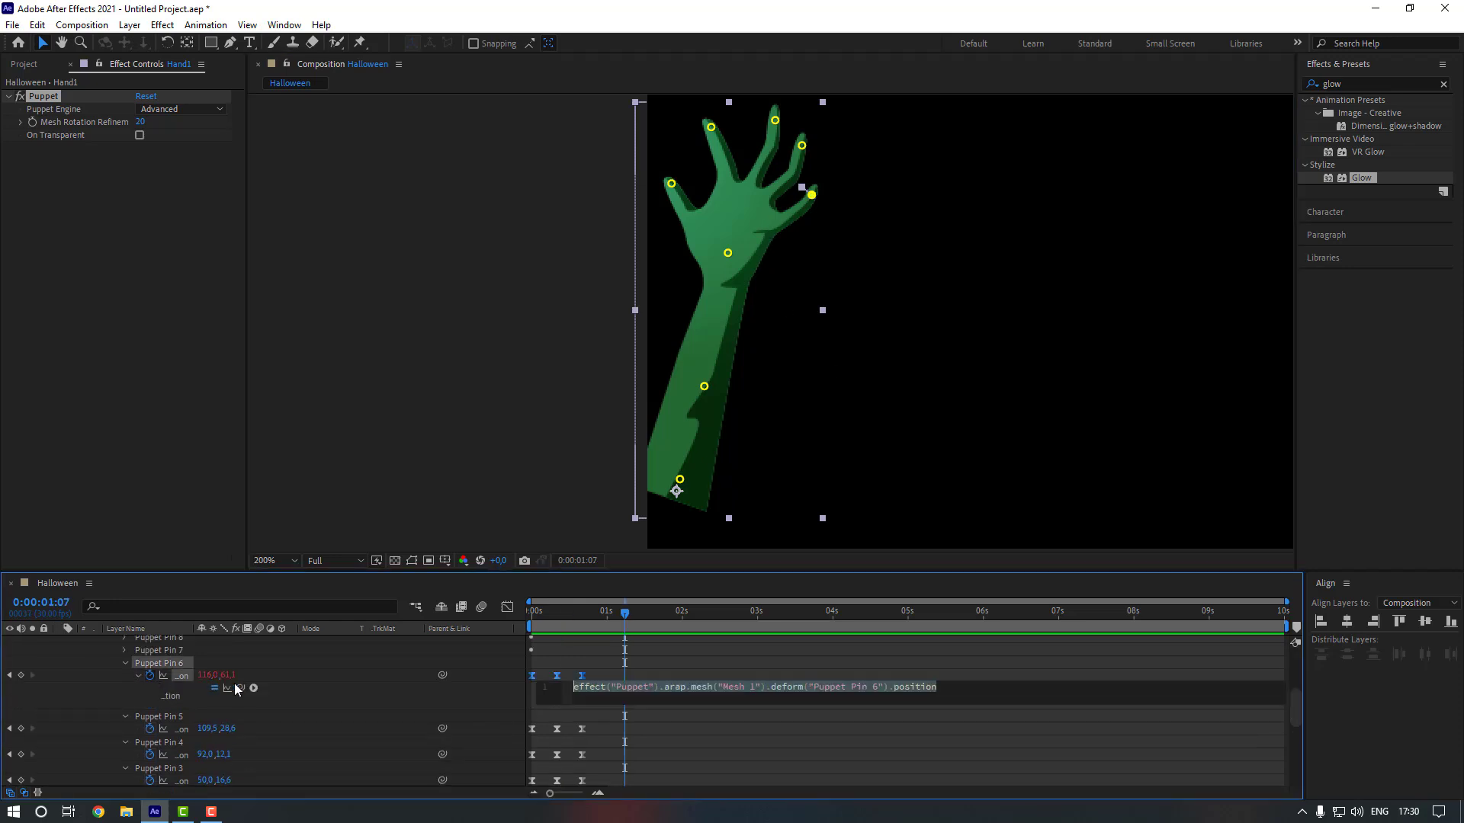
left_click(254, 688)
mouse_move(320, 594)
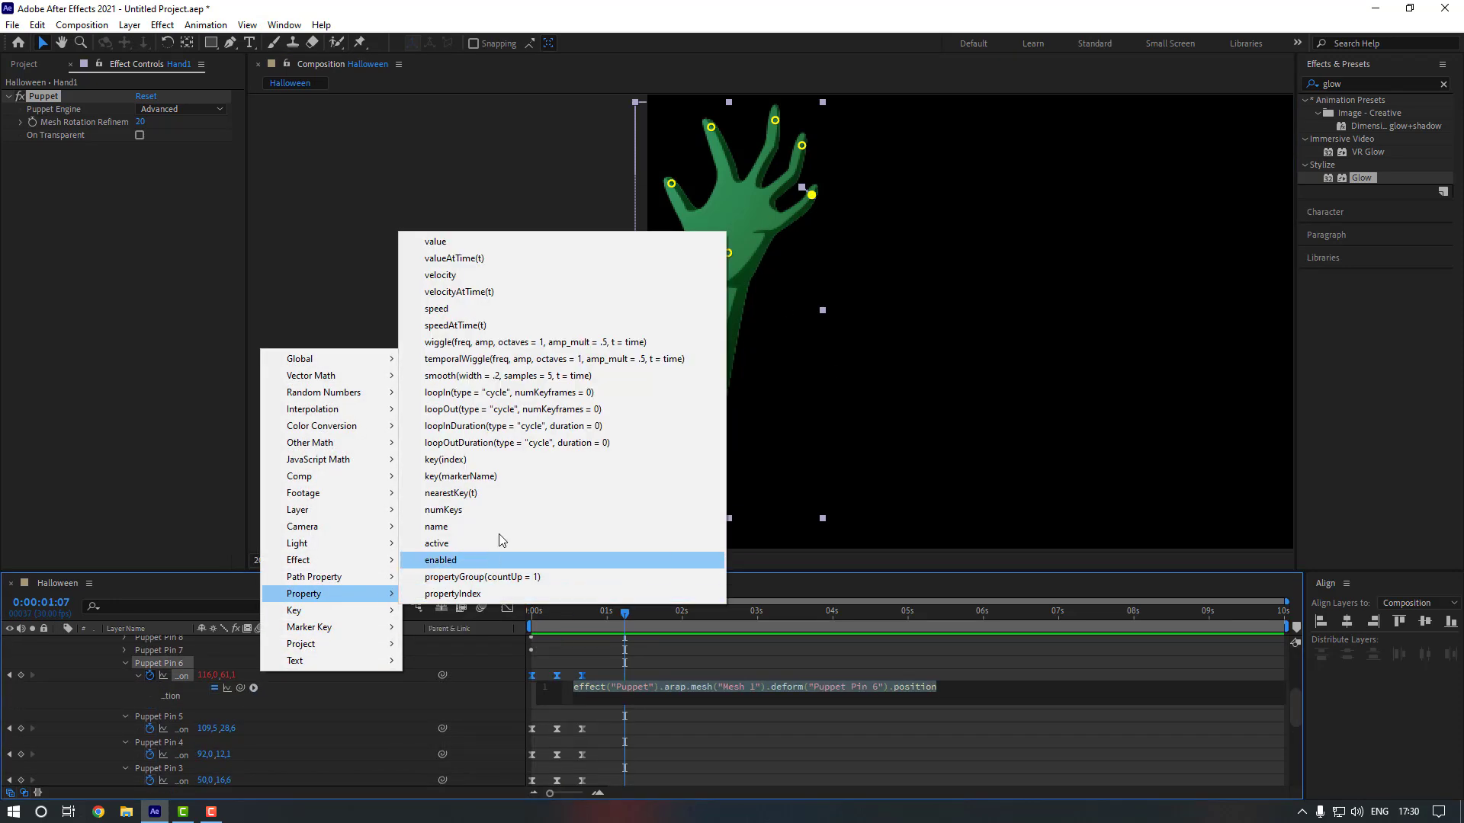
left_click(515, 409)
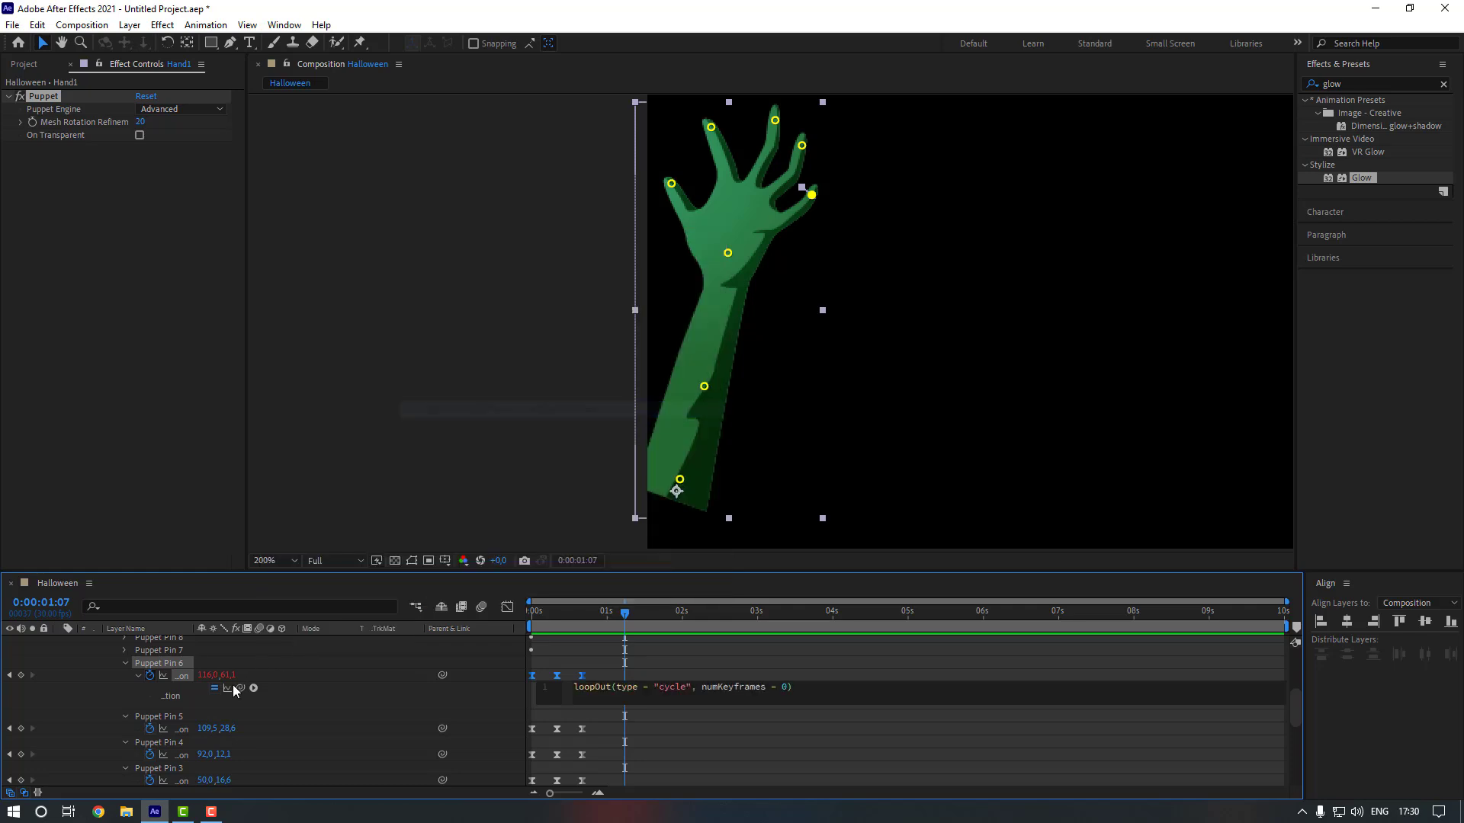
Set the expression loopOut(type = "cycle", numKeyframes = 0) on the positions of Hand1's Puppet Pins 5 and 4.
left_click(150, 728, "alt")
left_click(254, 741)
left_click(515, 462)
scroll(320, 719, "down", 1)
left_click(150, 744, "alt")
left_click(254, 756)
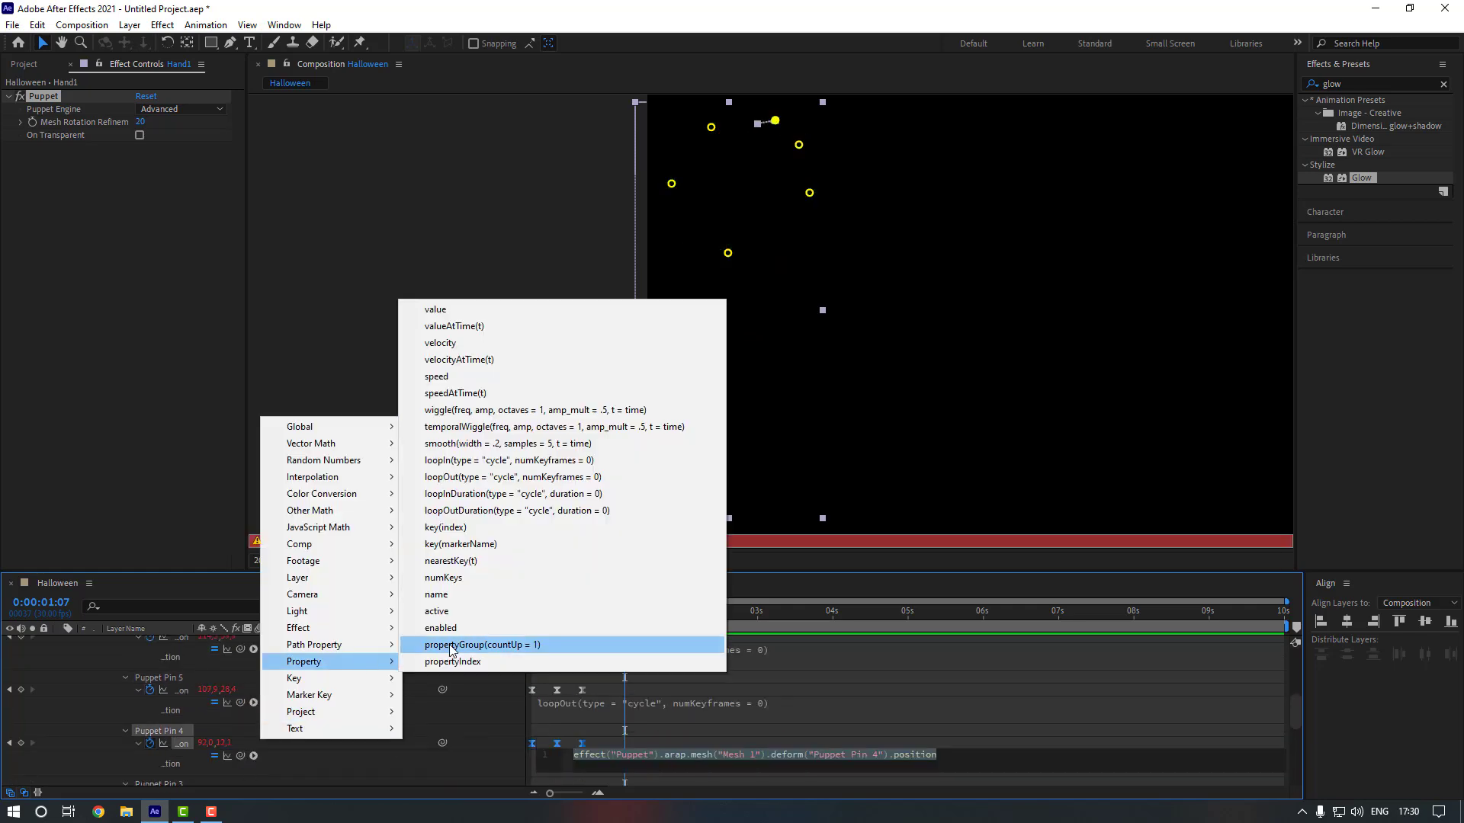
left_click(515, 477)
Set the expression loopOut(type = "cycle", numKeyframes = 0) on the position of Hand1's Puppet Pin 3.
scroll(329, 721, "down", 1)
scroll(330, 720, "down", 1)
left_click(150, 719, "alt")
left_click(253, 731)
mouse_move(343, 638)
left_click(492, 455)
Play the composition to check the looping finger motion of Hand1.
scroll(578, 703, "up", 3)
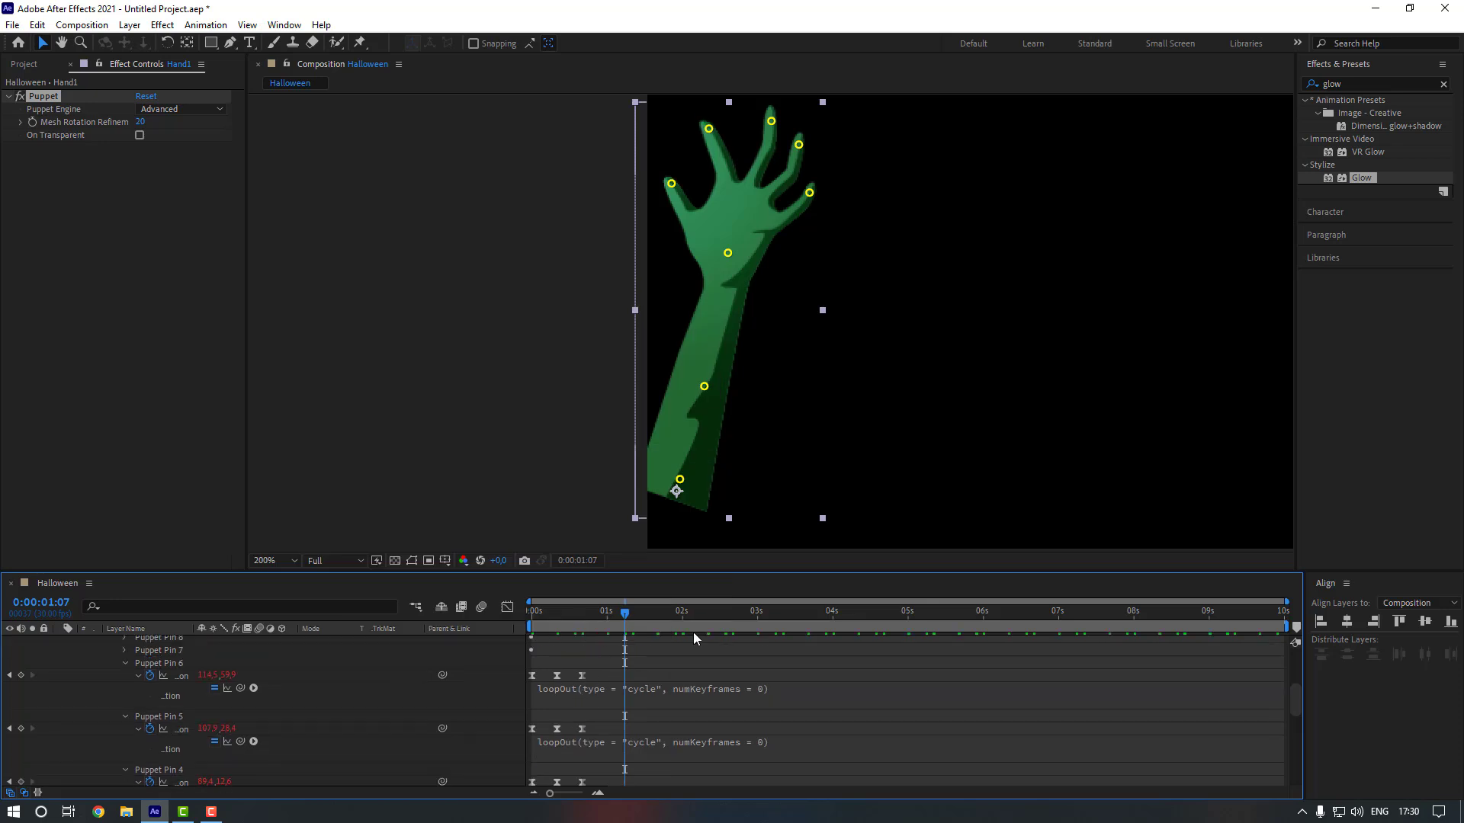
left_click(900, 442)
key("space")
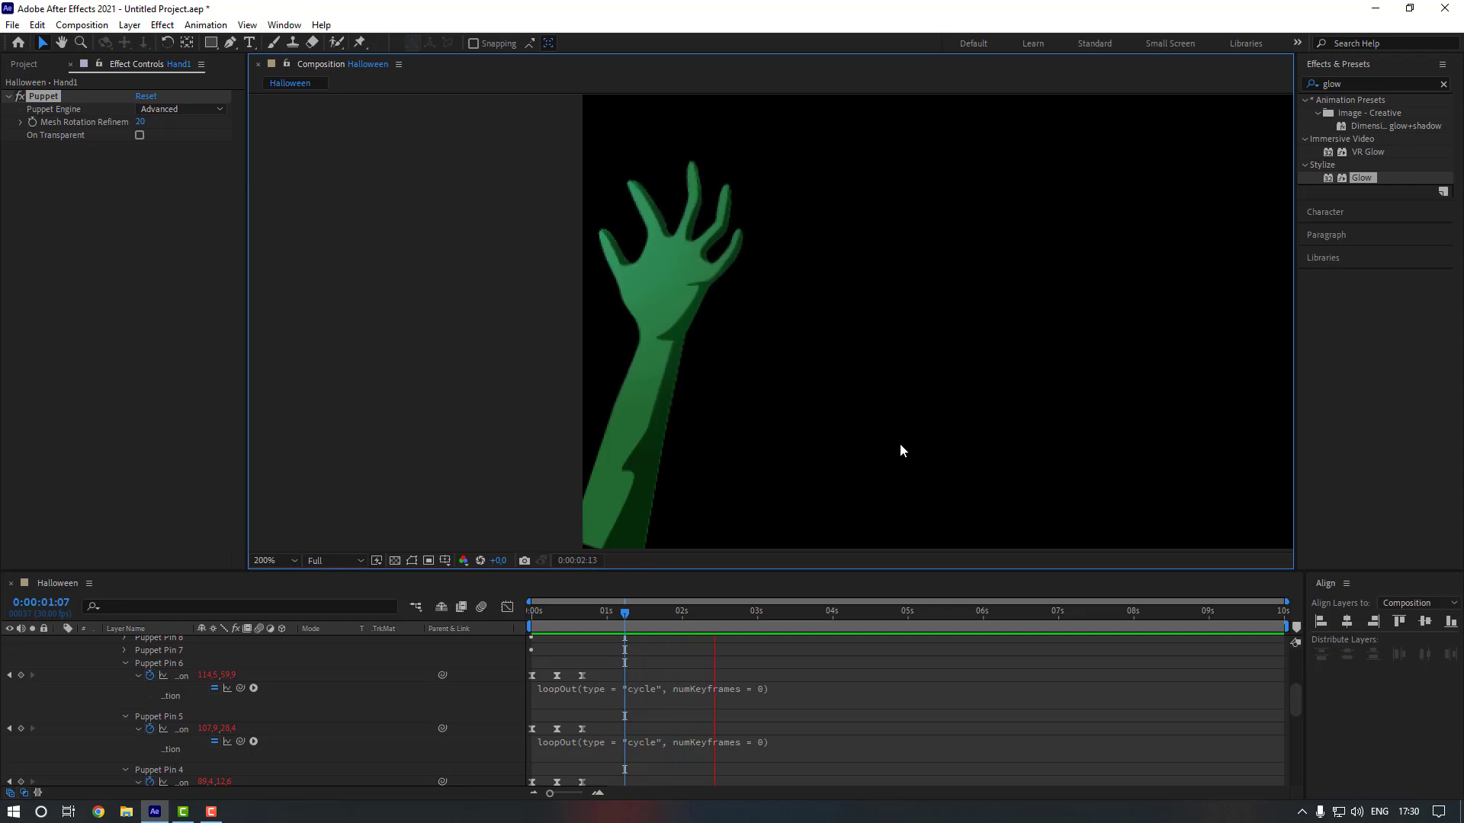
key("space")
Stretch the keyframes of Hand1's four finger pins so the cycle ends at about 1.4 seconds, and play the slower motion.
left_click_drag(605, 676, 519, 748)
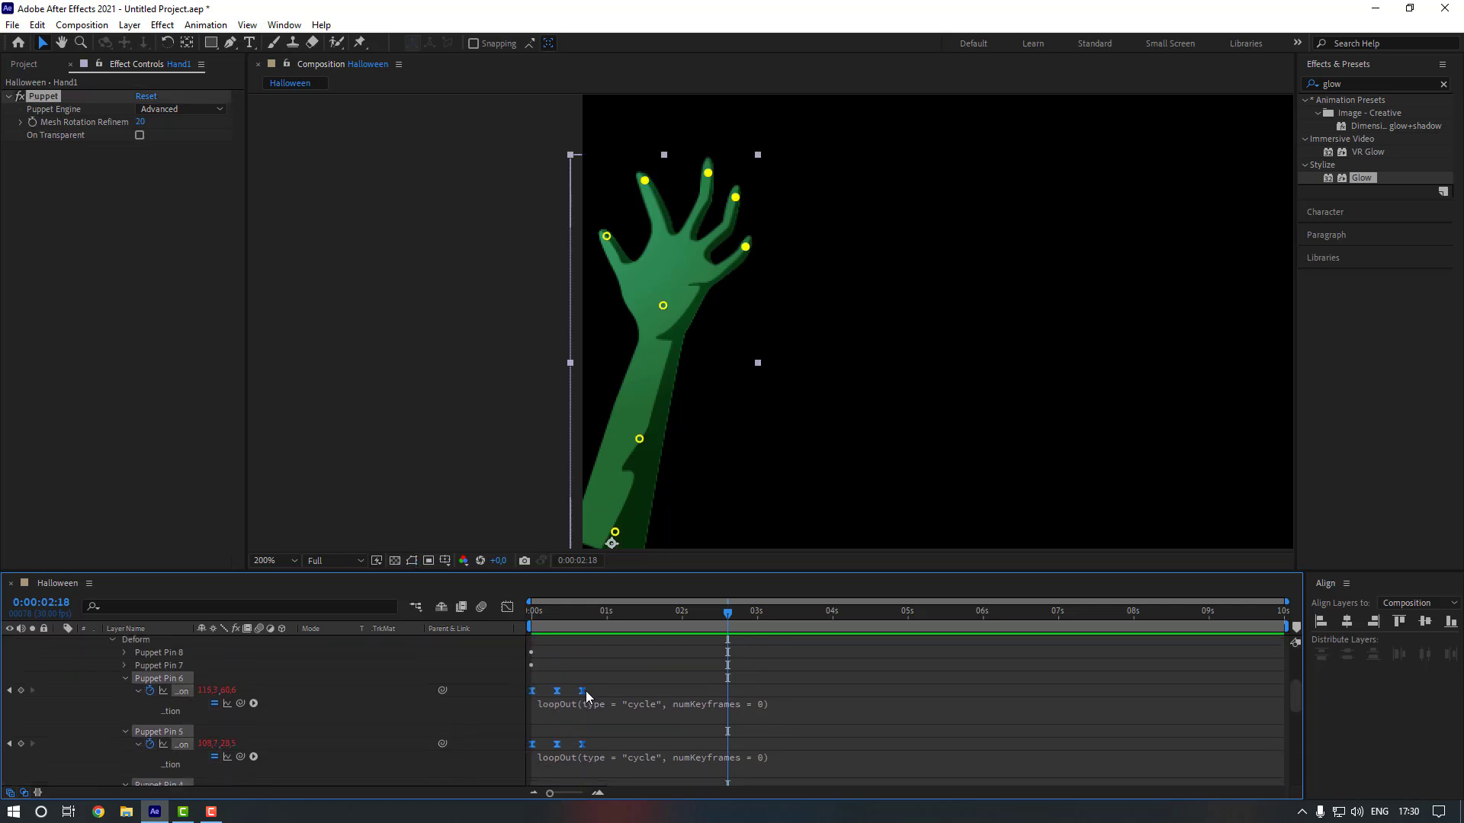
left_click_drag(584, 695, 637, 695)
left_click(599, 649)
key("space")
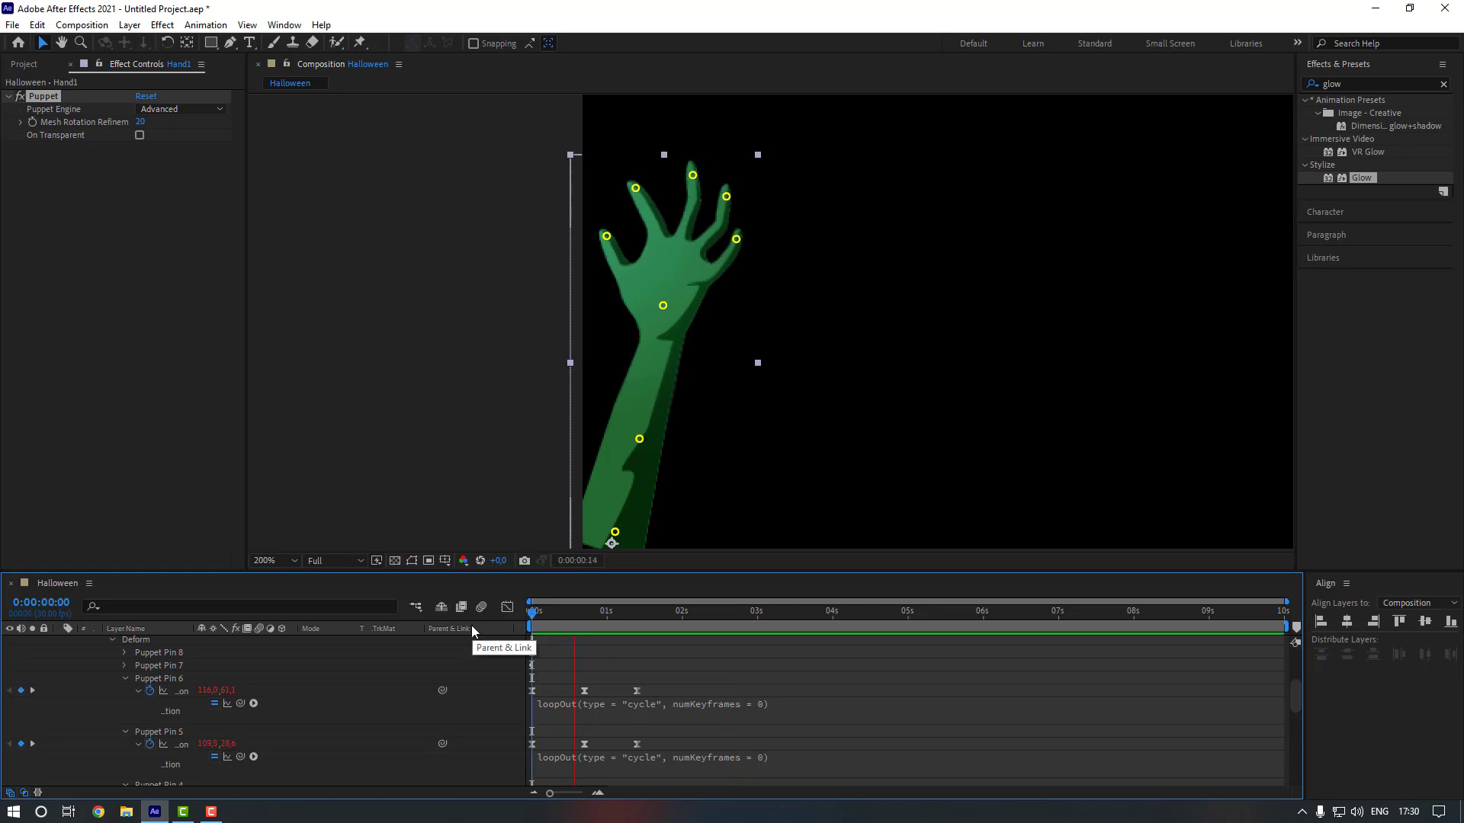
key("space")
Turn off solo for Hand1 and play the whole Halloween scene from the start.
scroll(79, 700, "up", 3)
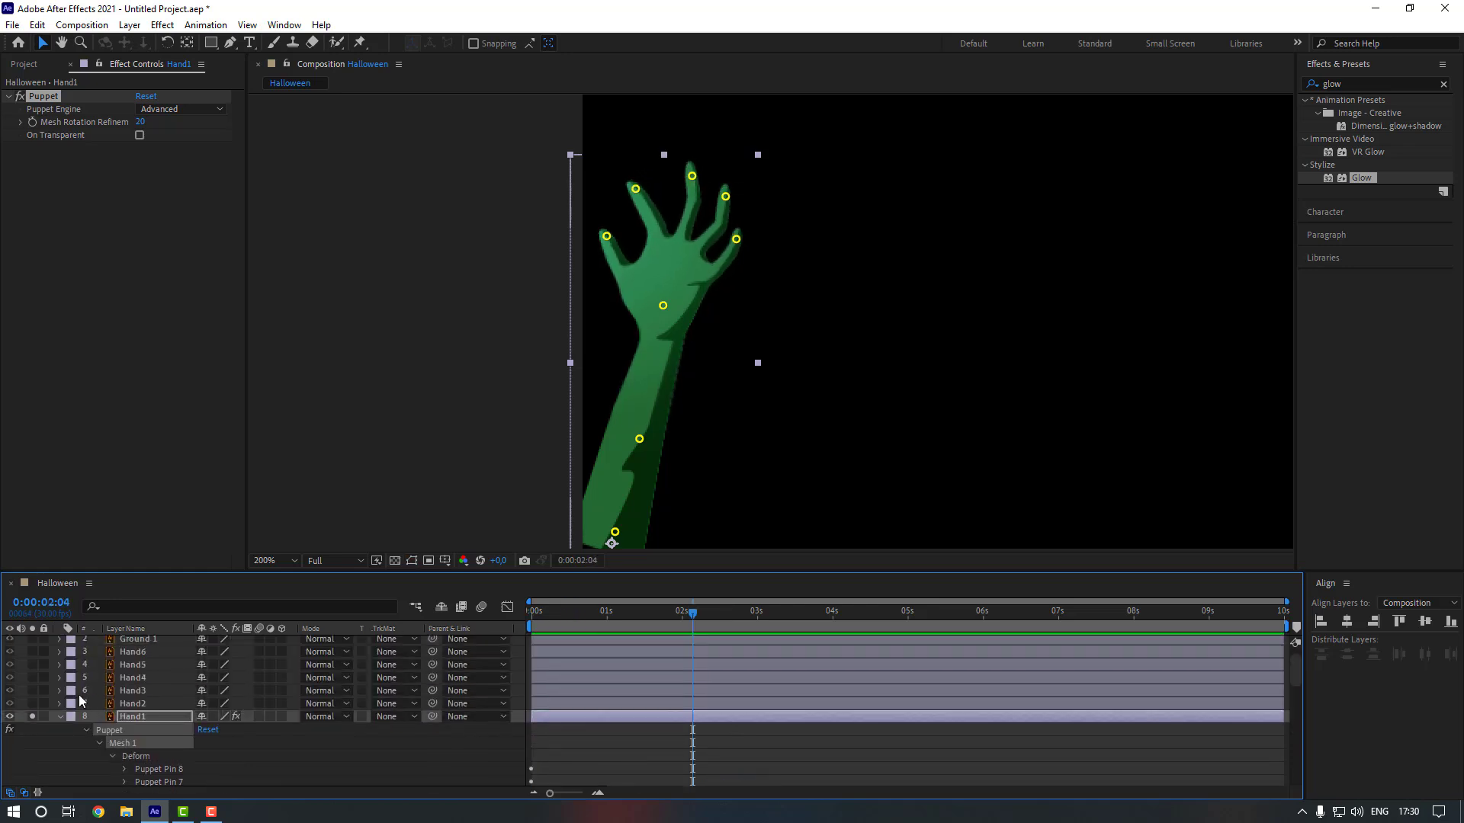
left_click(33, 716)
key("comma")
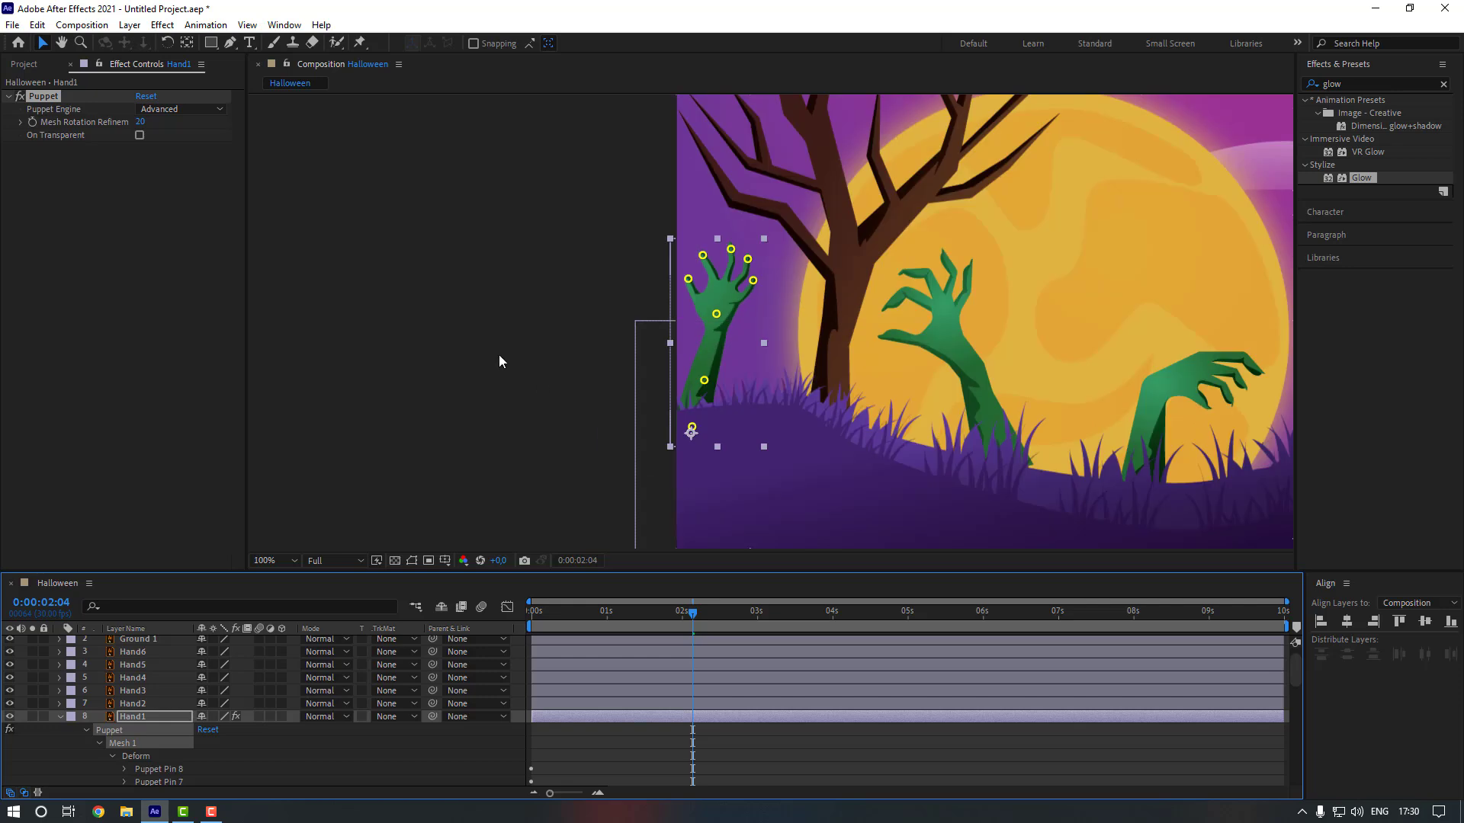
left_click(499, 355)
left_click_drag(601, 619, 529, 619)
key("space")
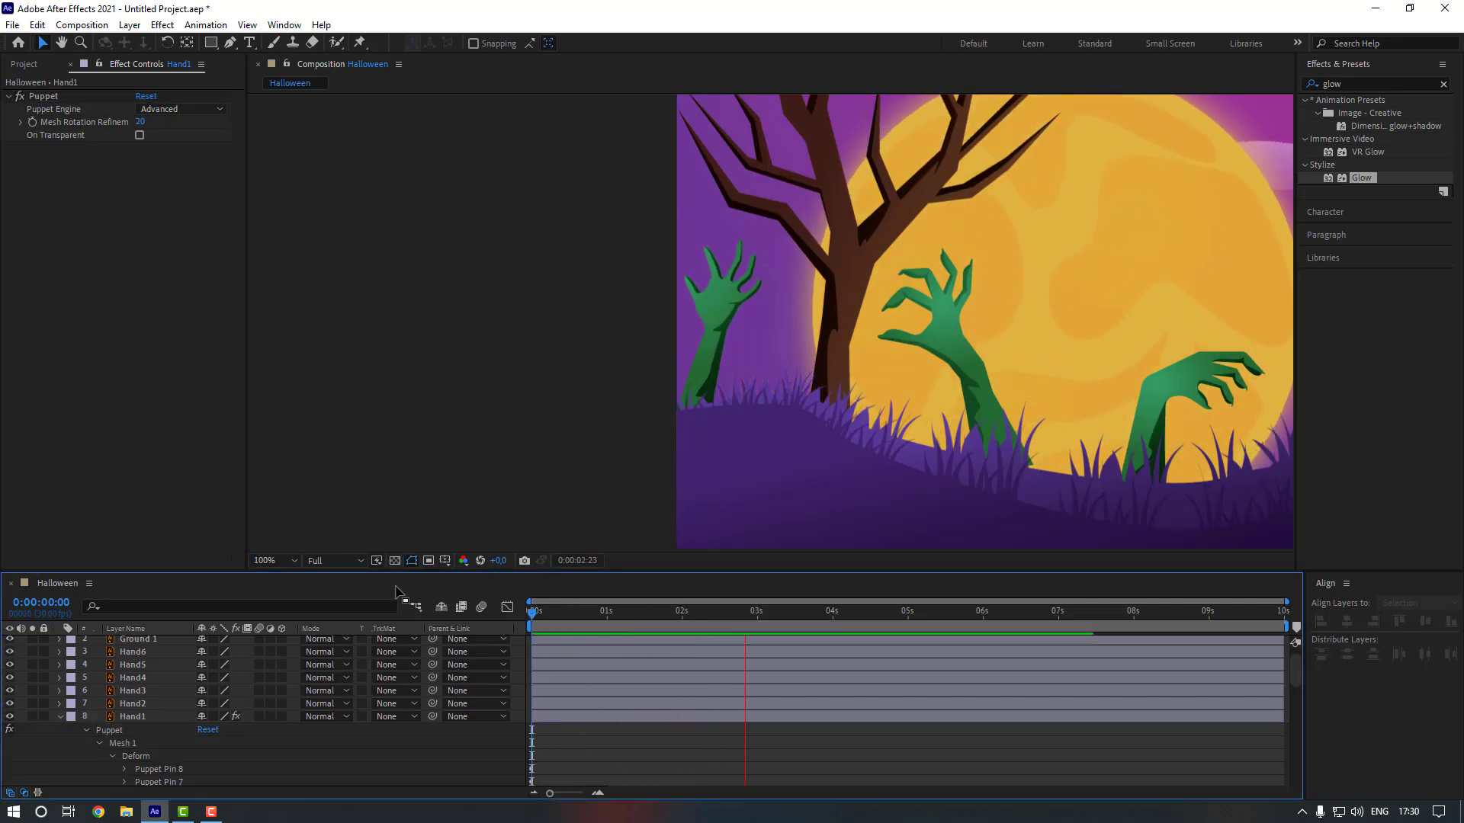
Stretch the position keyframes of Hand1's Puppet Pin 5 so its cycle ends at about 1.7 seconds.
left_click(180, 718)
scroll(185, 730, "down", 2)
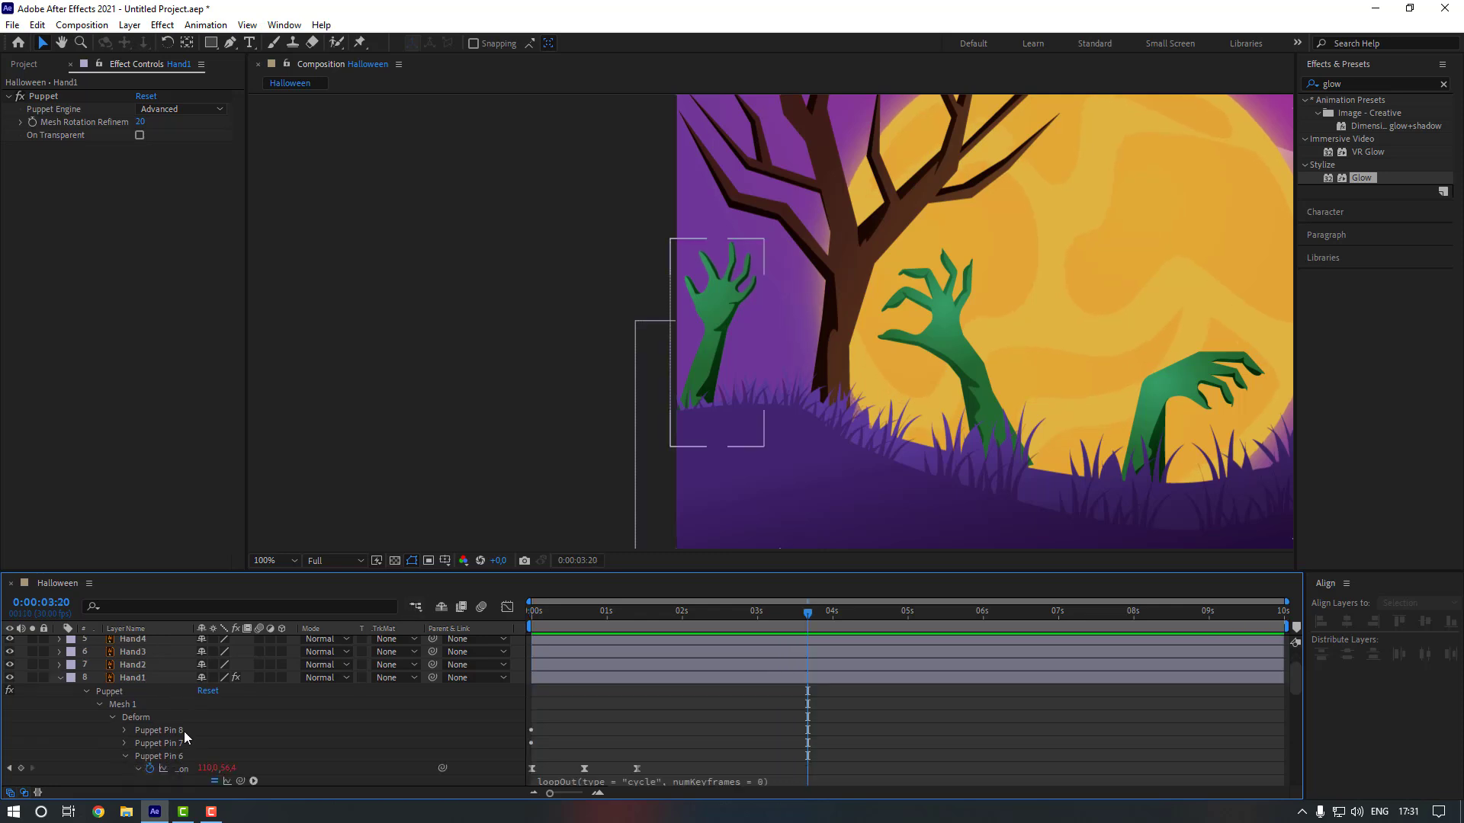
scroll(656, 747, "down", 1)
left_click_drag(635, 743, 523, 752)
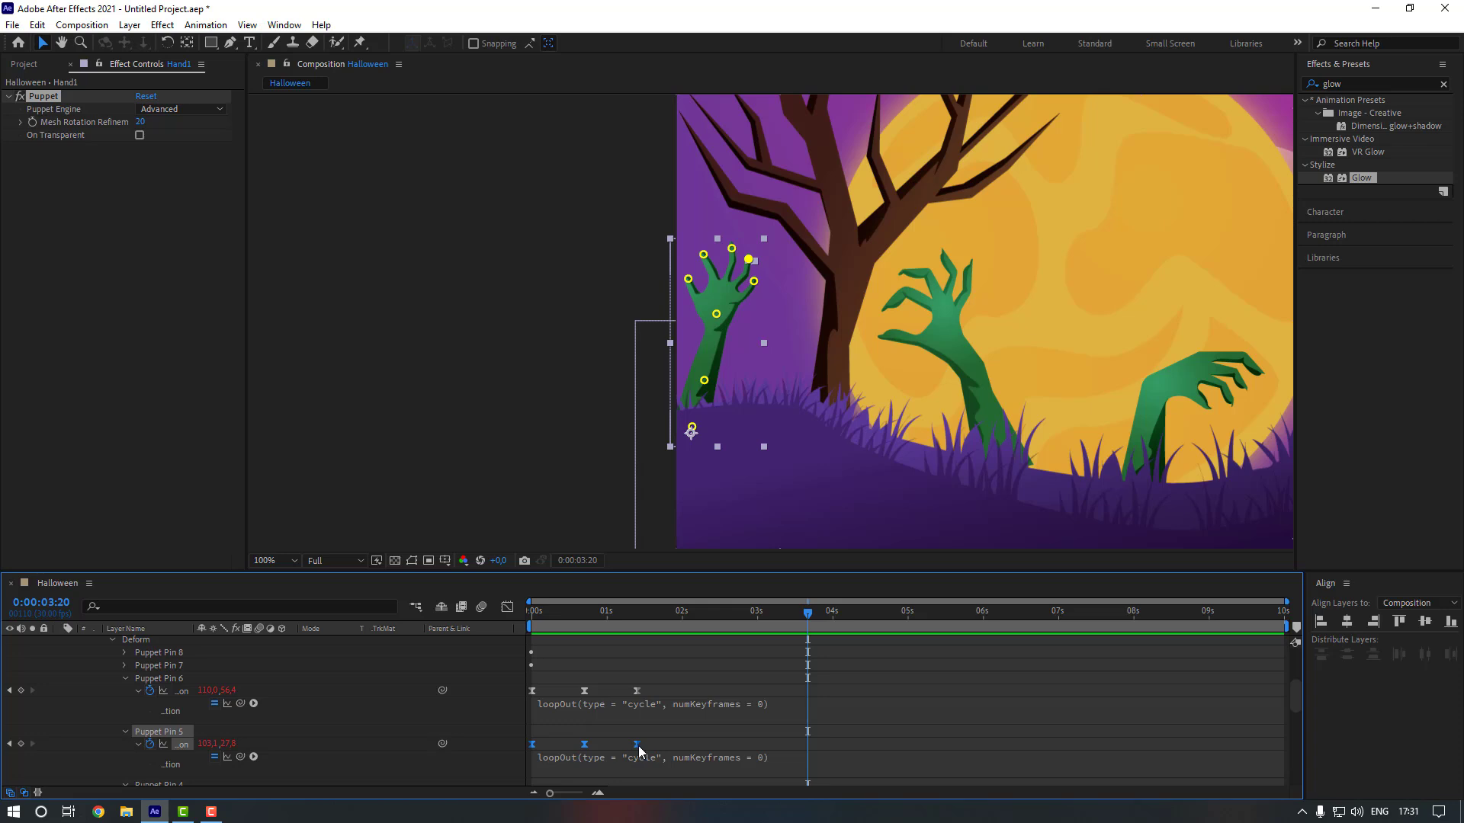
Shorten Puppet Pin 4's keyframe cycle to about 1.2 seconds and stretch Puppet Pin 3's cycle to about 1.6 seconds.
scroll(657, 755, "down", 1)
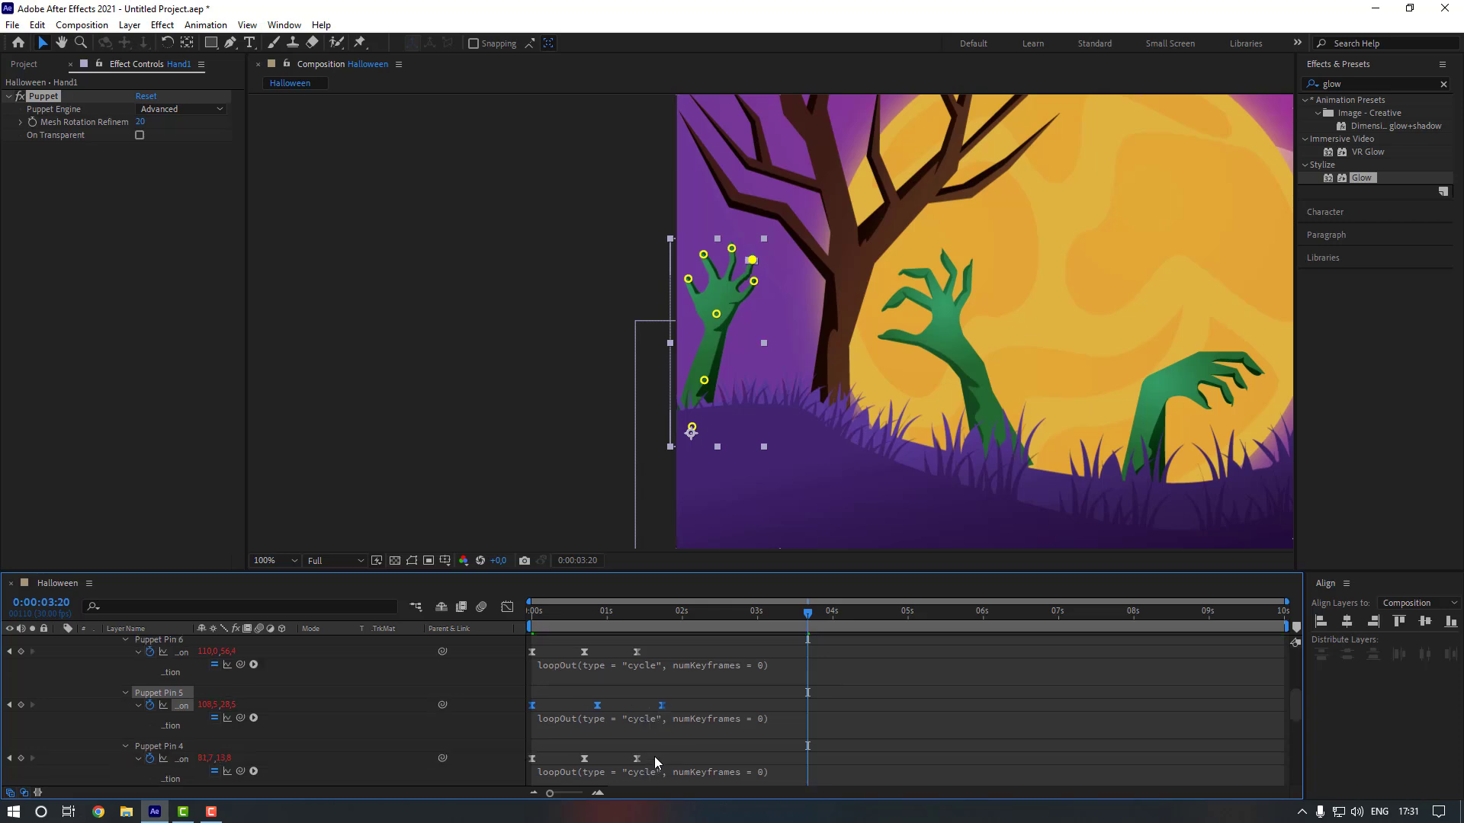
left_click_drag(654, 756, 523, 770)
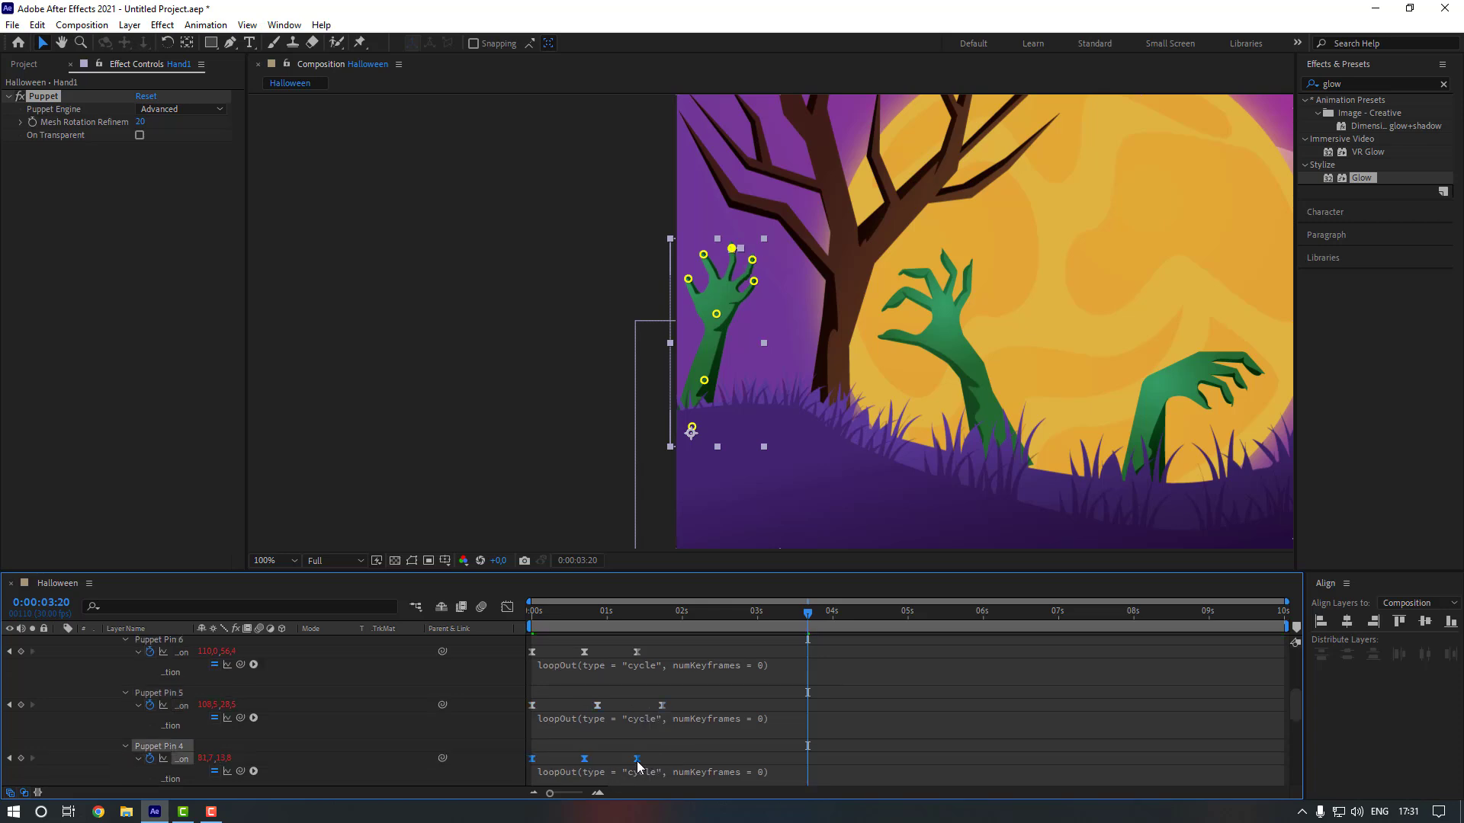
left_click_drag(623, 761, 526, 741)
scroll(632, 750, "down", 2)
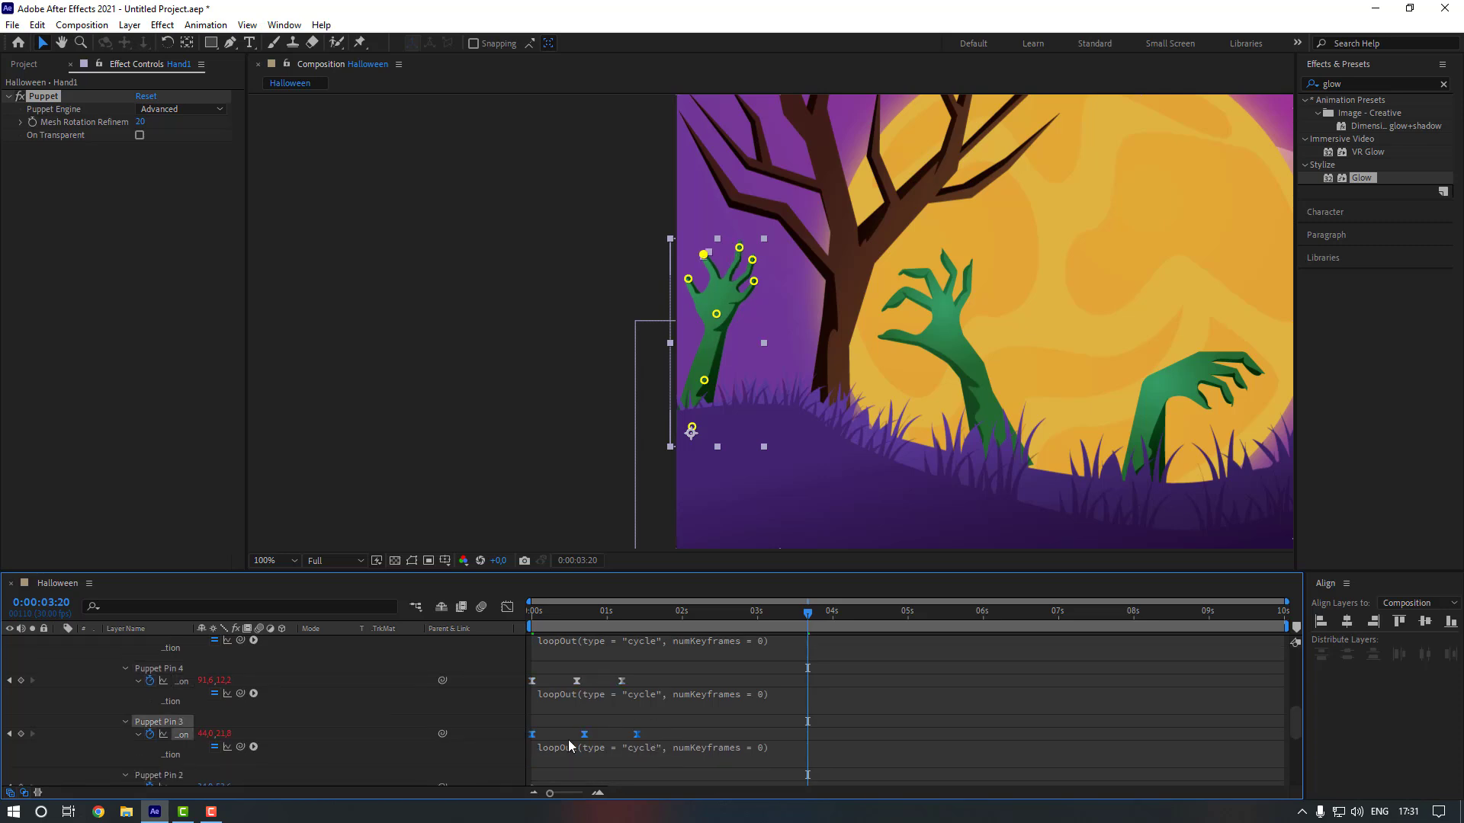
left_click(675, 734)
key("space")
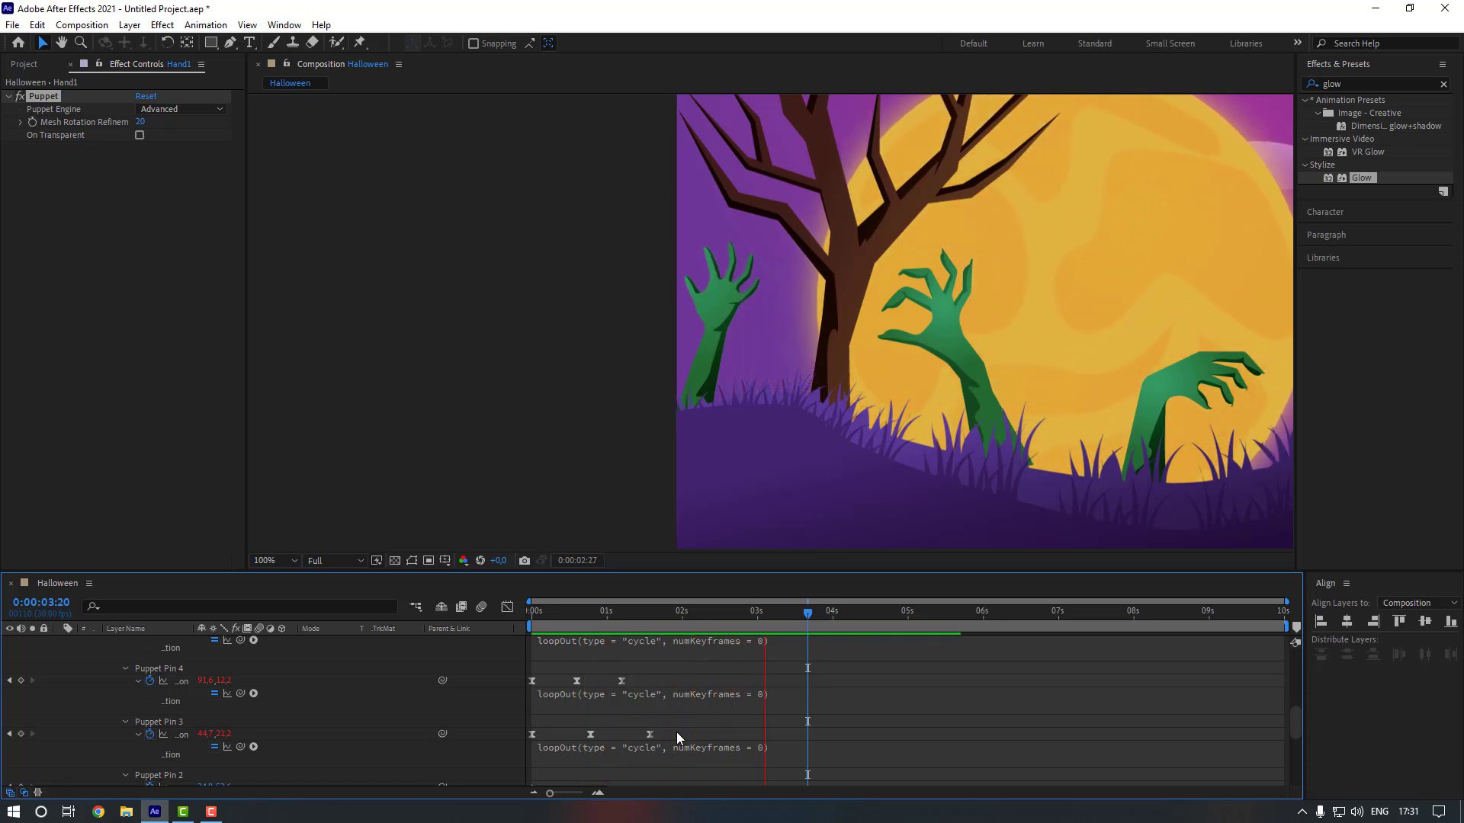
key("space")
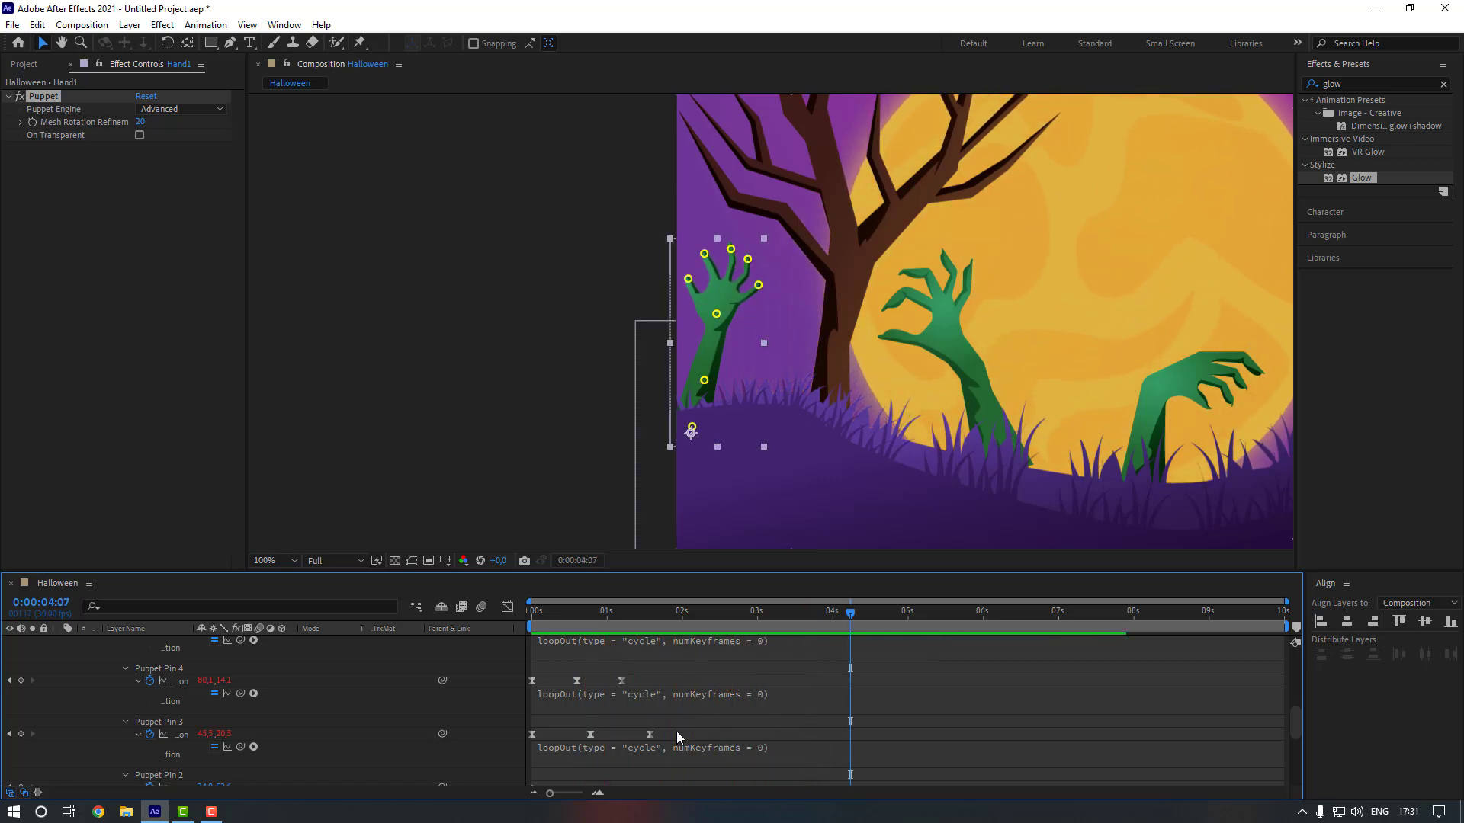
Stretch Puppet Pin 4's keyframes so its cycle ends at about 1.4 seconds, and play the scene to check the finger timing.
left_click(730, 250)
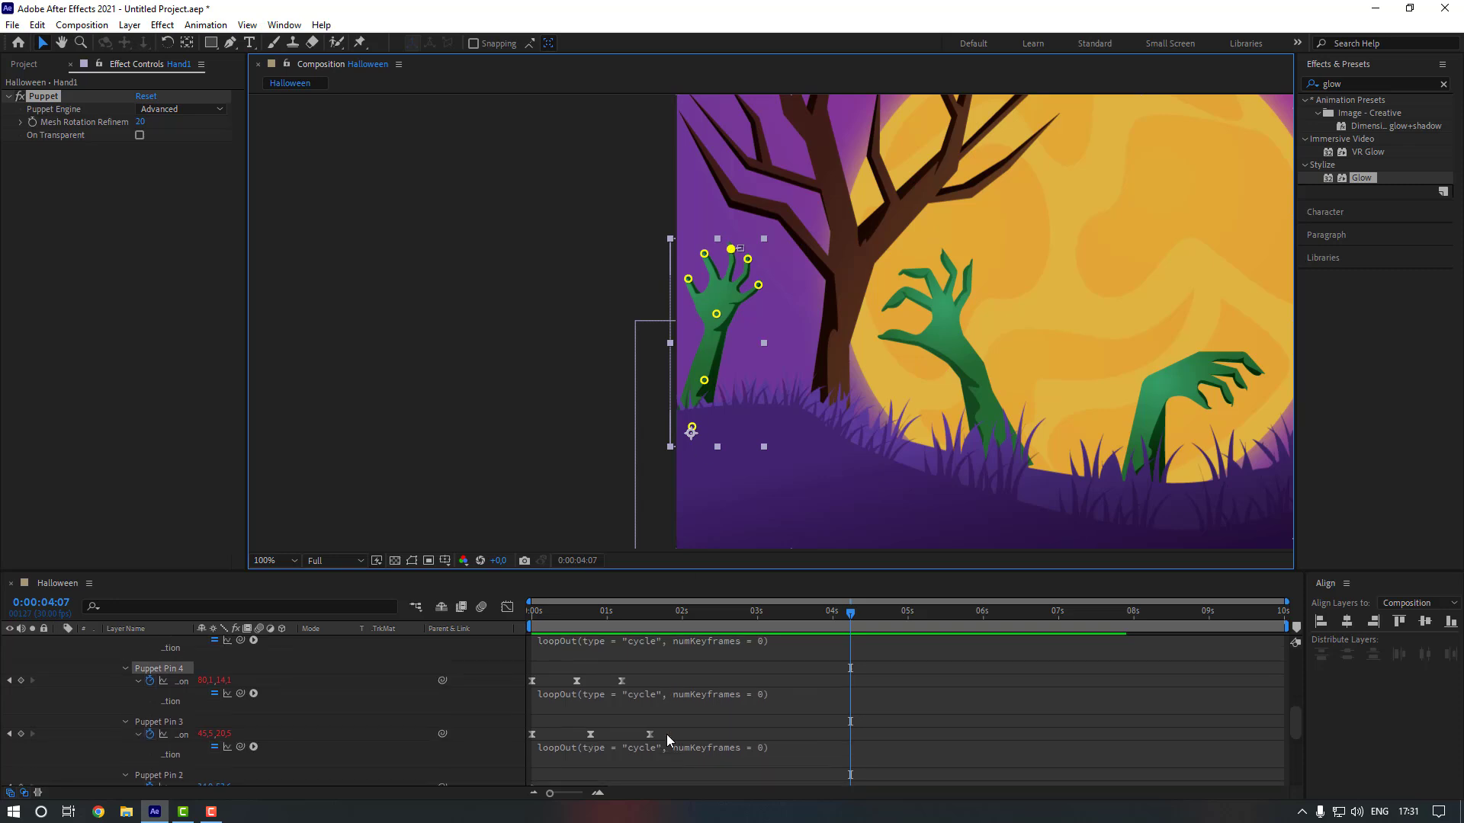
left_click_drag(642, 676, 524, 691)
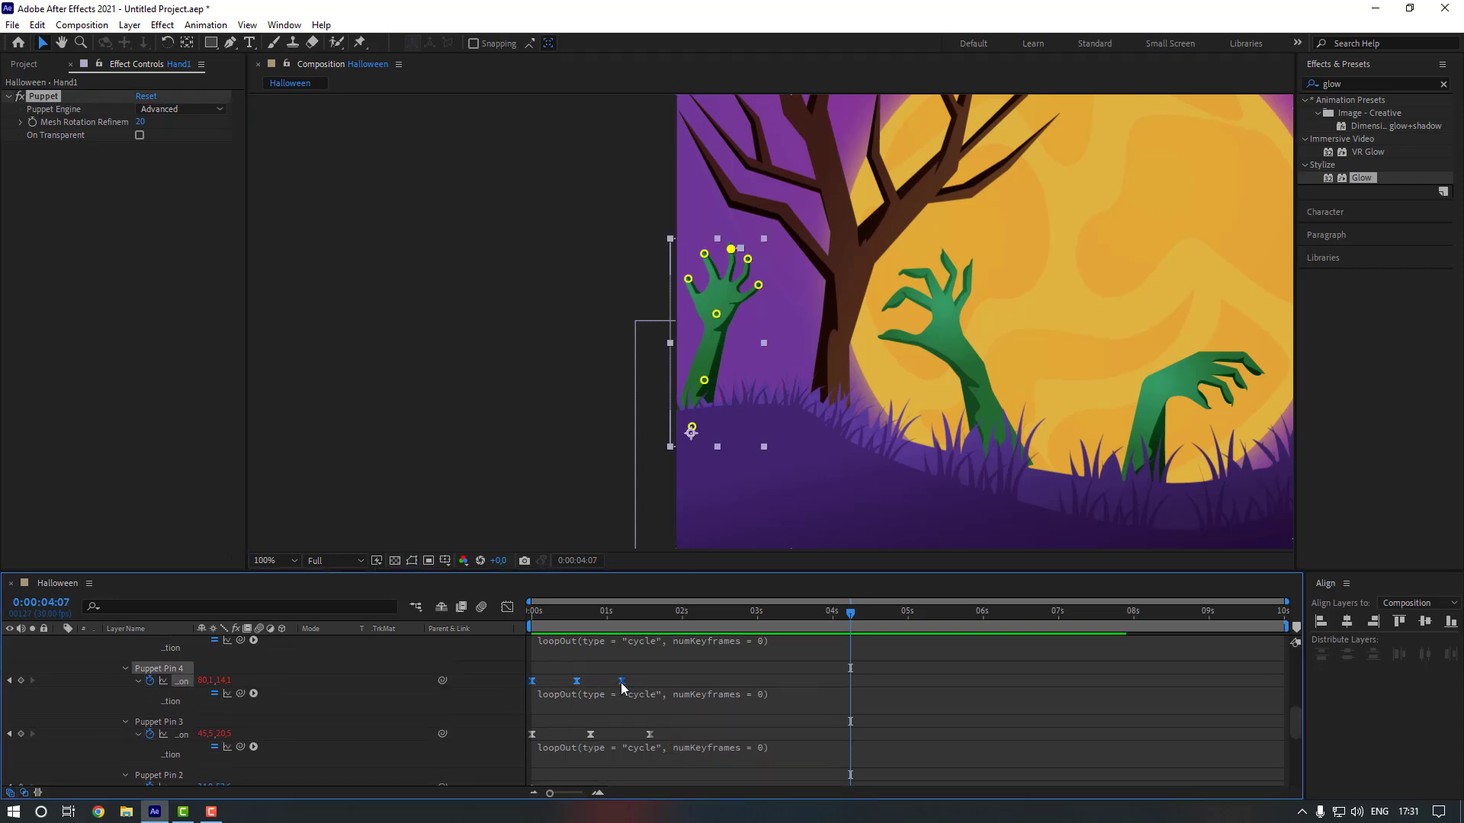
left_click_drag(624, 683, 635, 684, "alt")
left_click(647, 682)
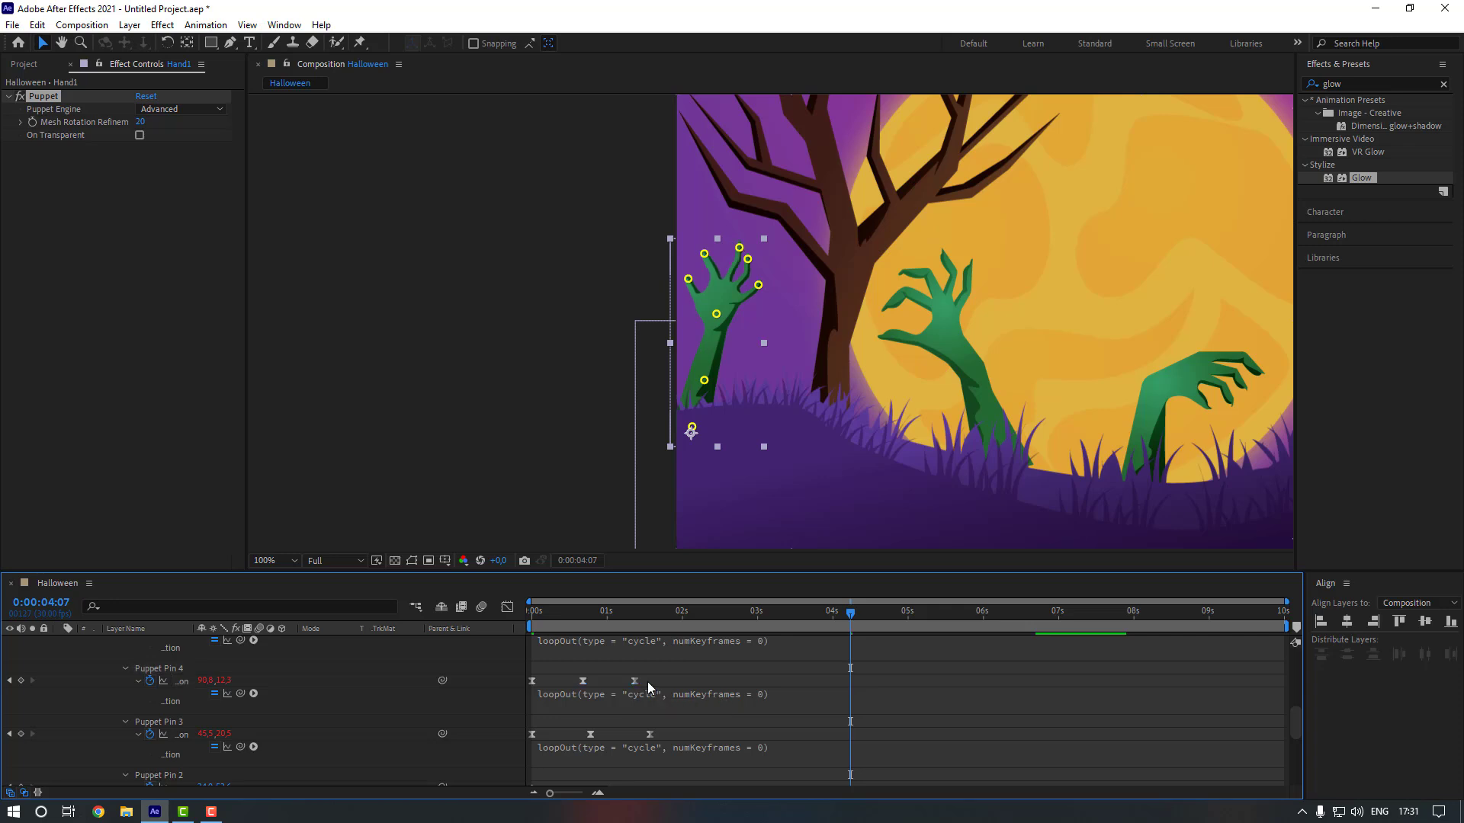
key("space")
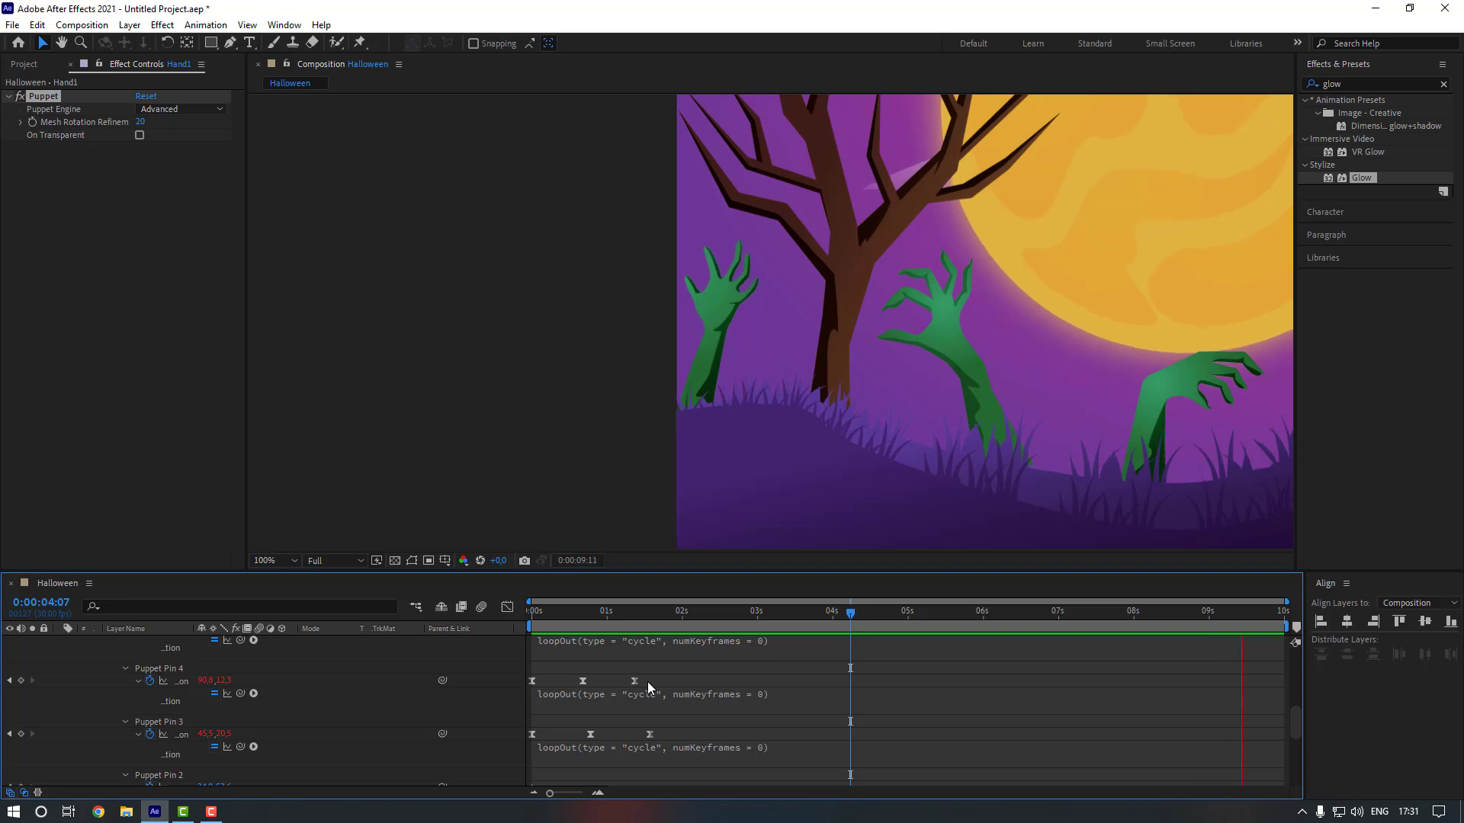
key("space")
Keyframe Hand1's raised position at 0:00:00:29, and at the start of the composition lower it below the ground to Y position 1106.1.
scroll(585, 693, "up", 4)
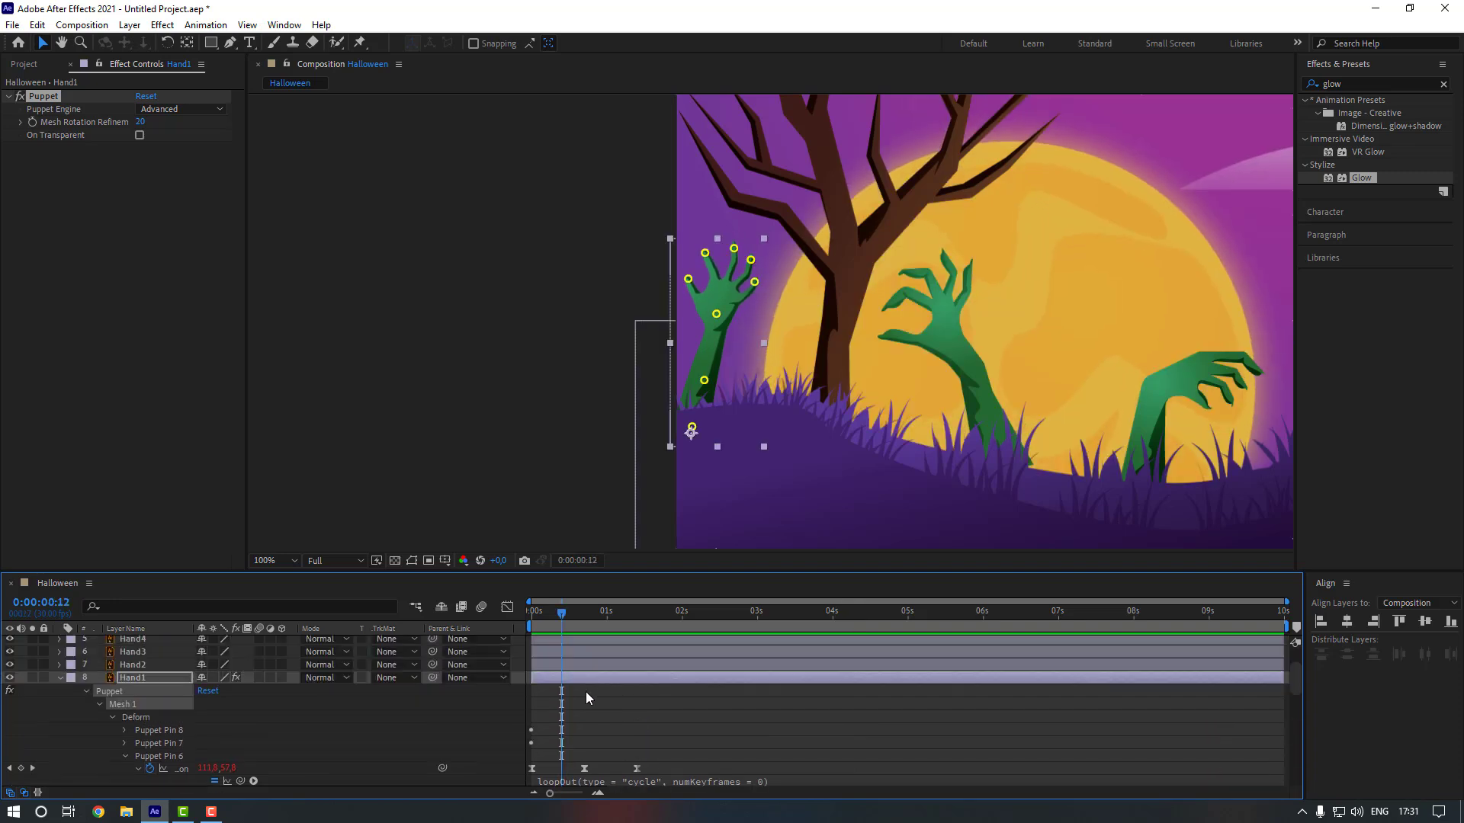
left_click(583, 680)
key("u")
key("u")
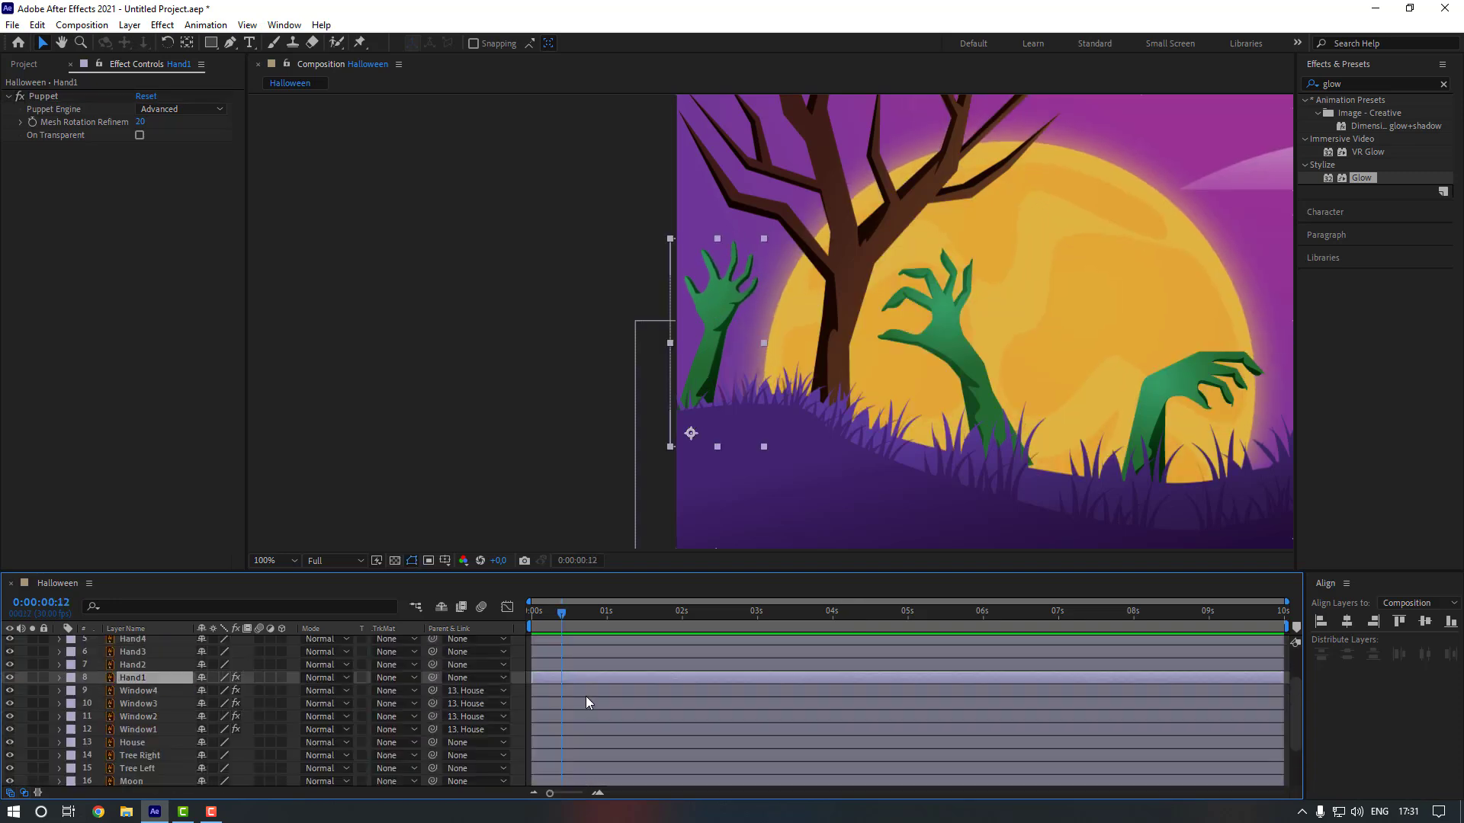
left_click_drag(561, 612, 605, 620)
key("p")
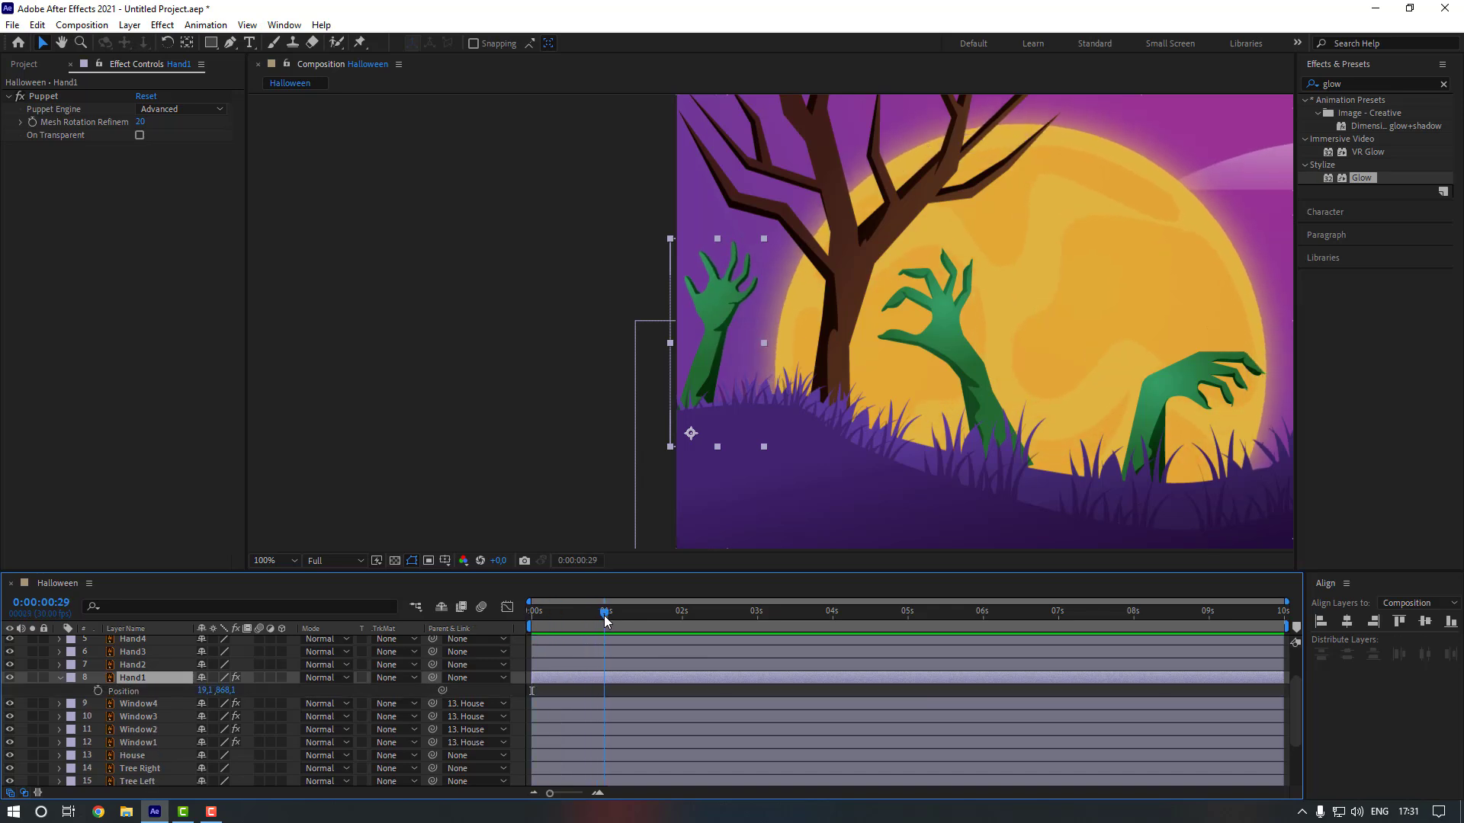
left_click(98, 690)
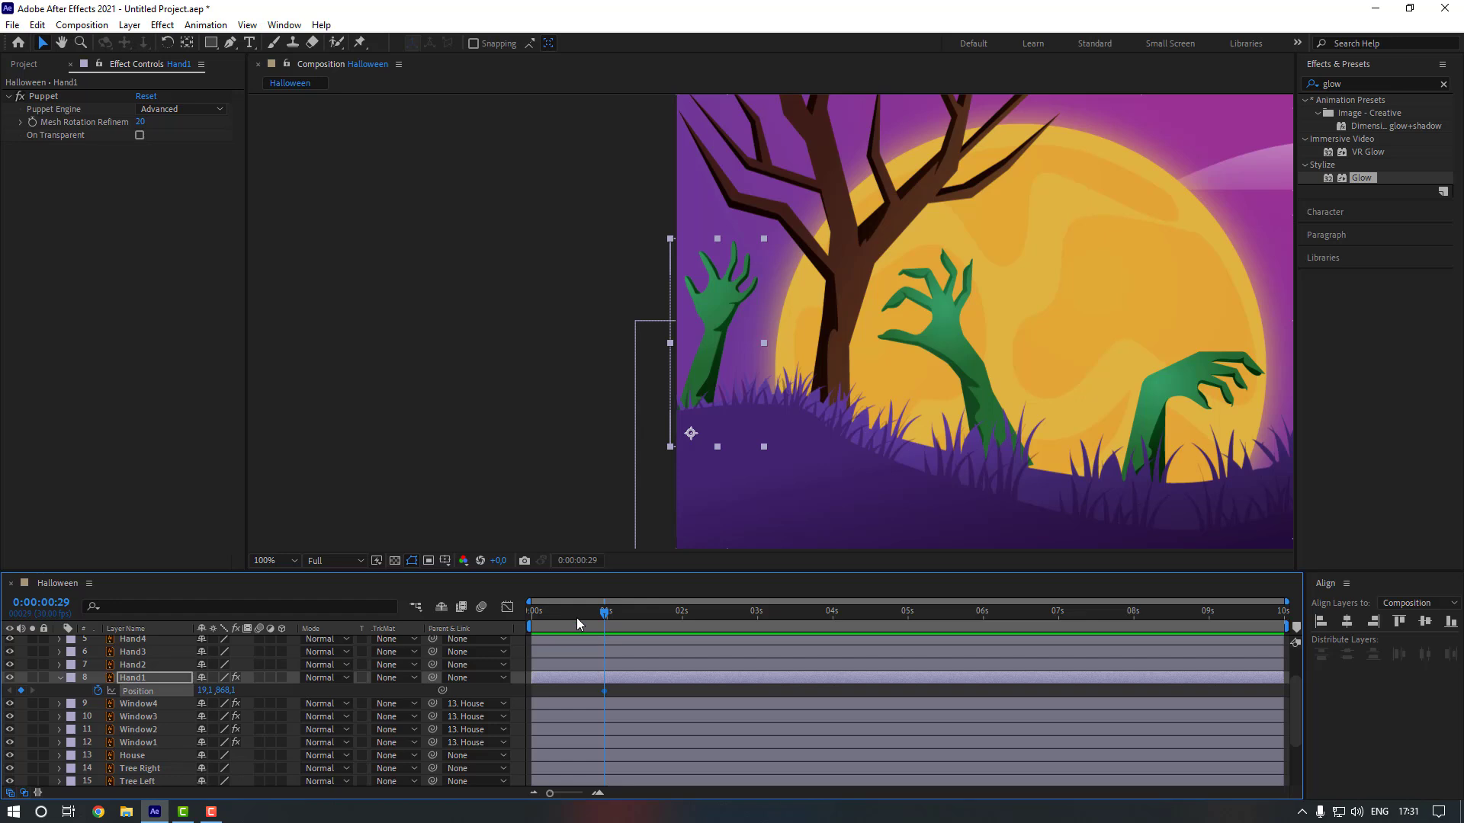
key("Home")
left_click_drag(220, 696, 456, 680)
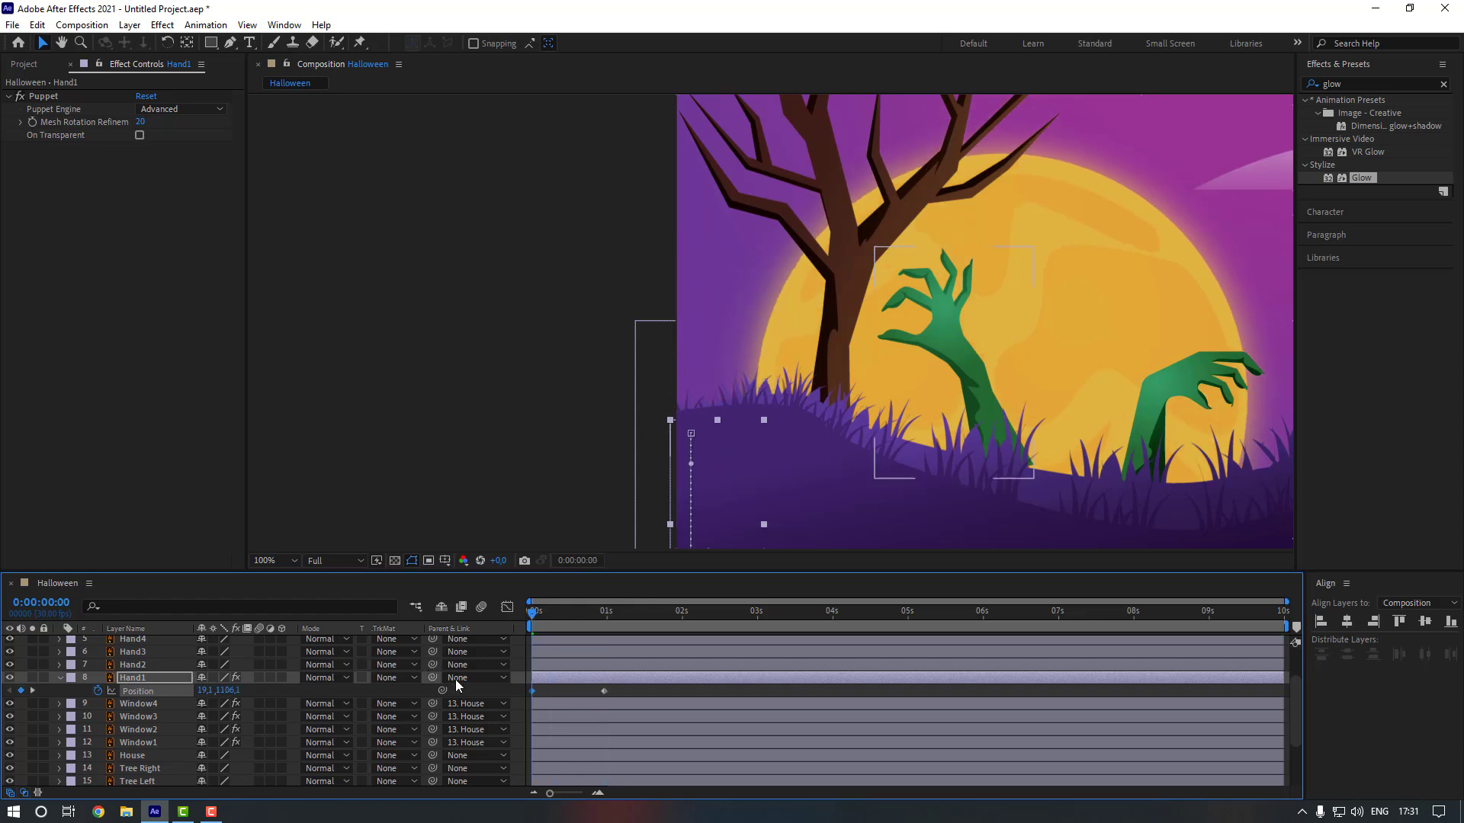
Apply Easy Ease to both of Hand1's position keyframes and move the raised-position keyframe to 0:00:01:14.
right_click(604, 692)
mouse_move(686, 681)
left_click(823, 580)
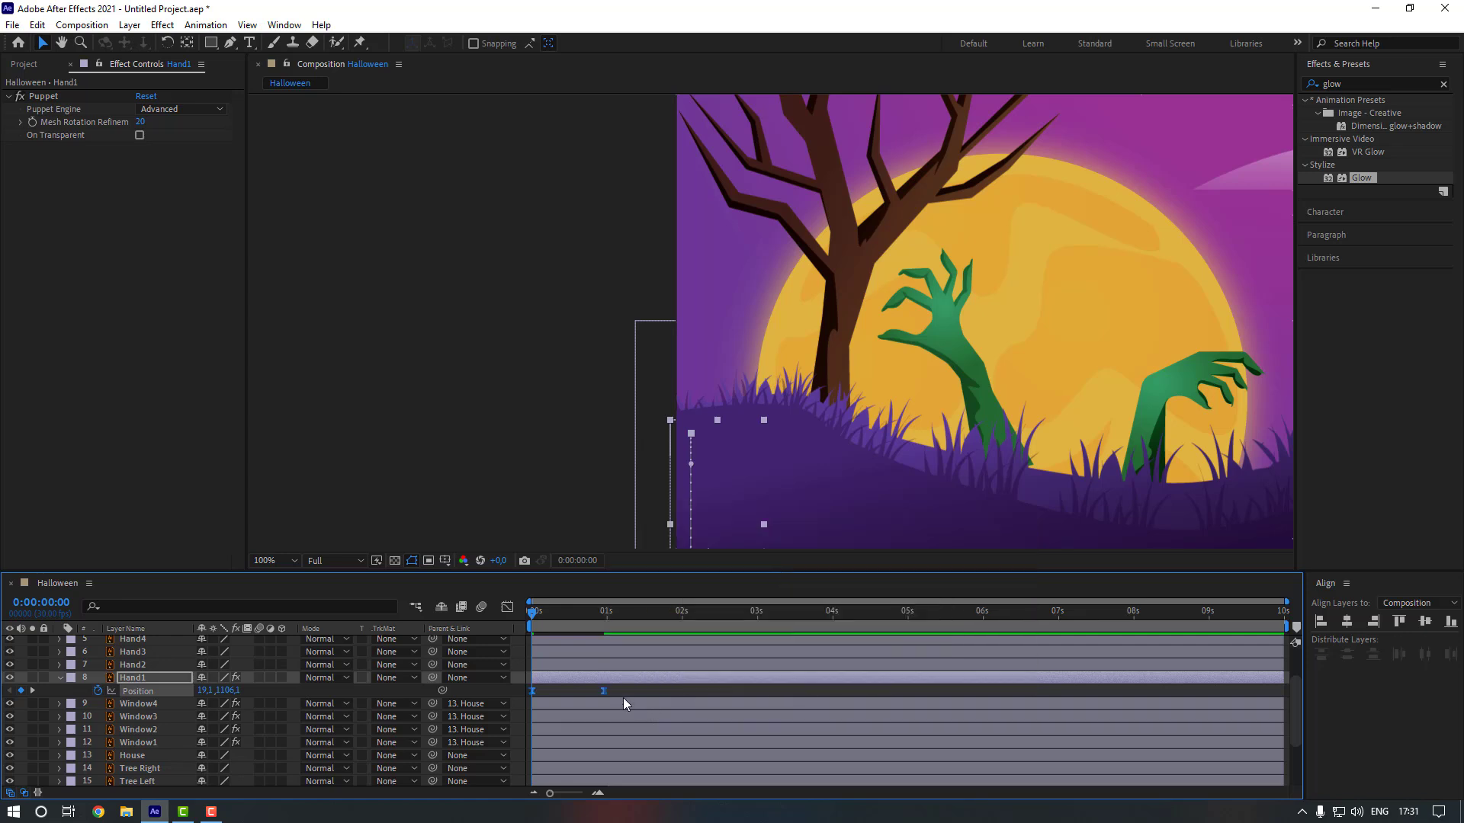
left_click(610, 690)
key("space")
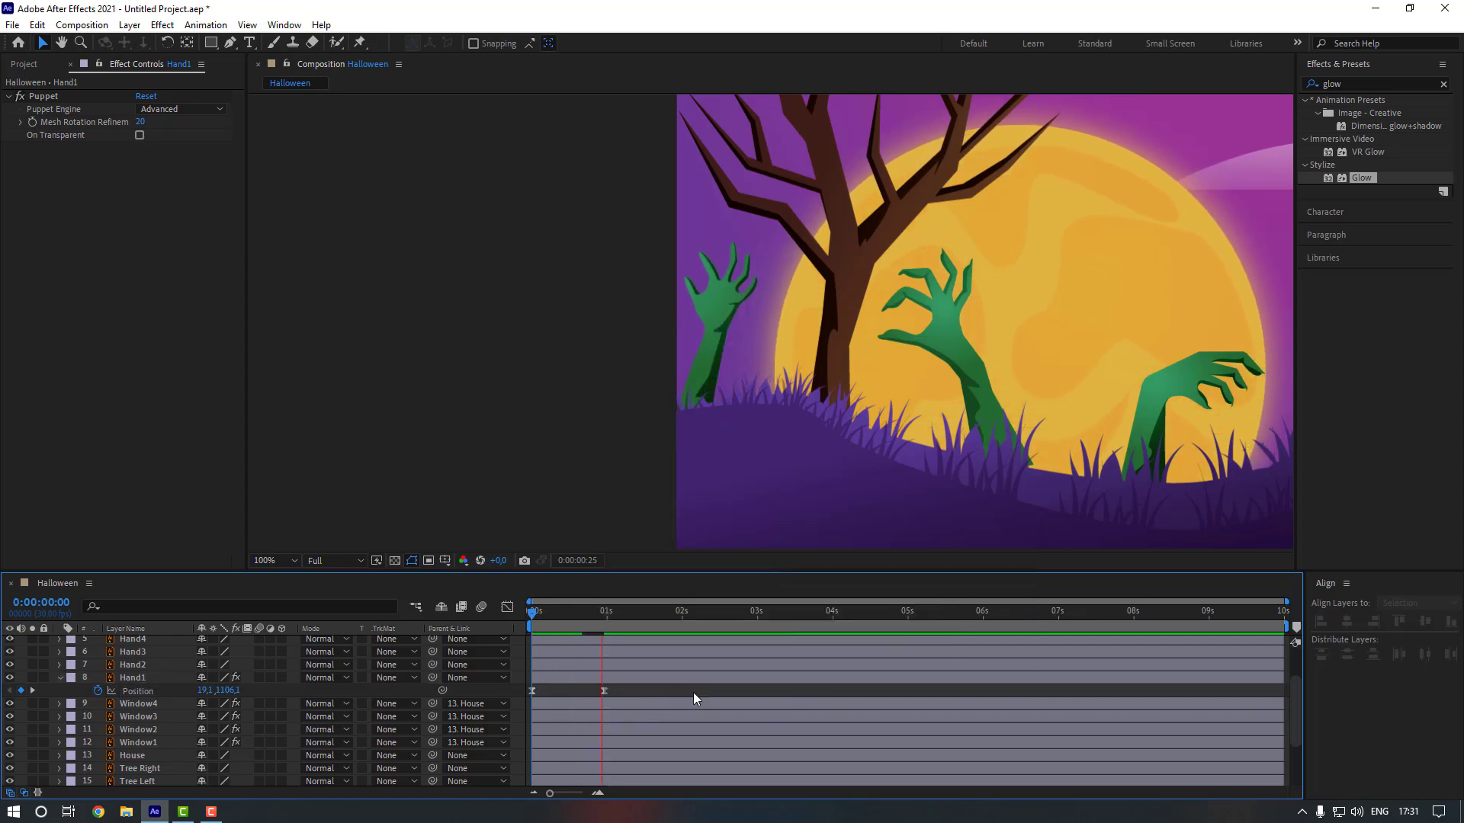
key("space")
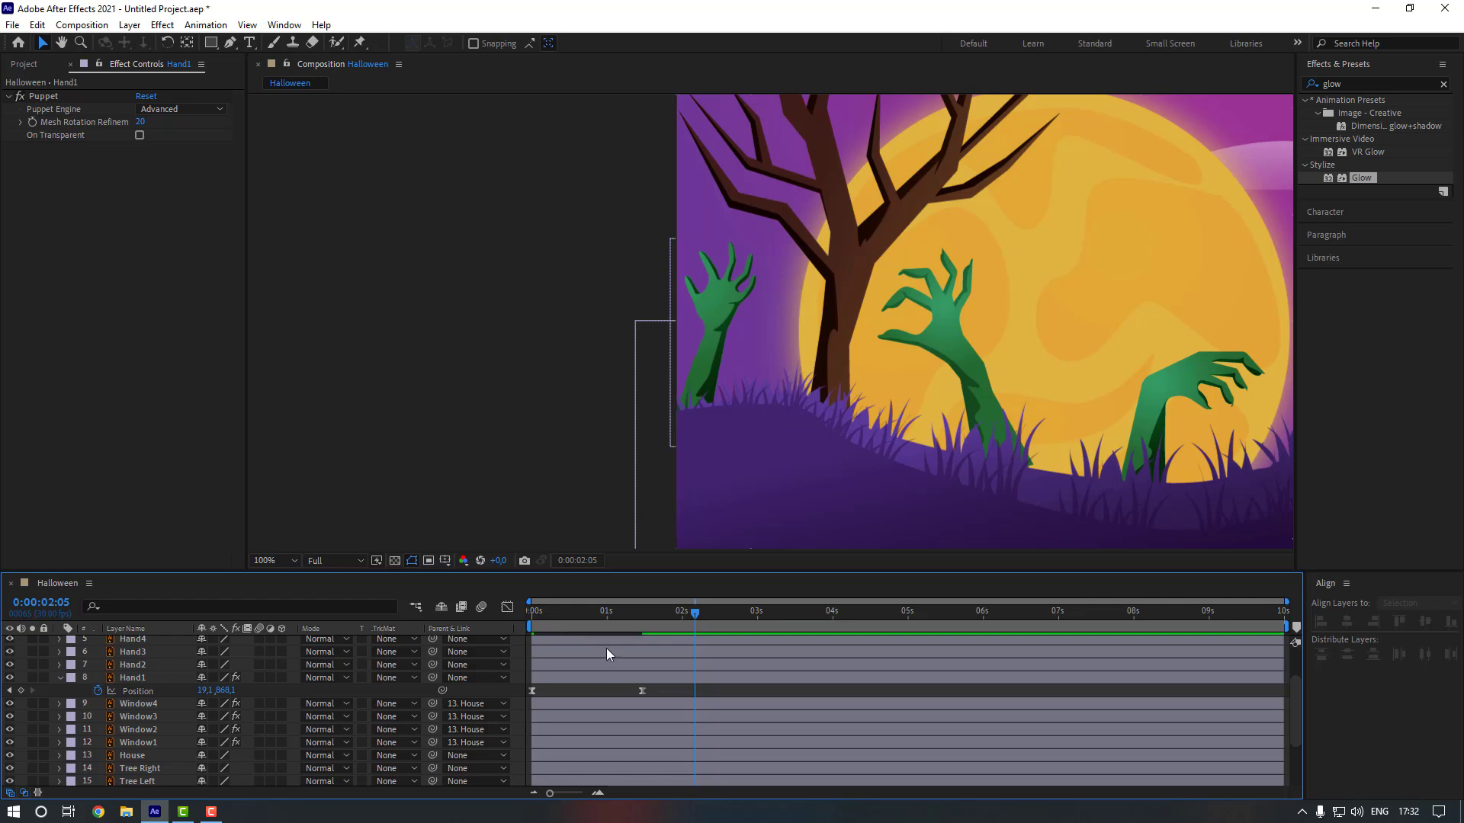
Lengthen the ease into Hand1's raised-position keyframe in the speed graph, and play the rise.
left_click_drag(664, 688, 514, 698)
left_click(507, 608)
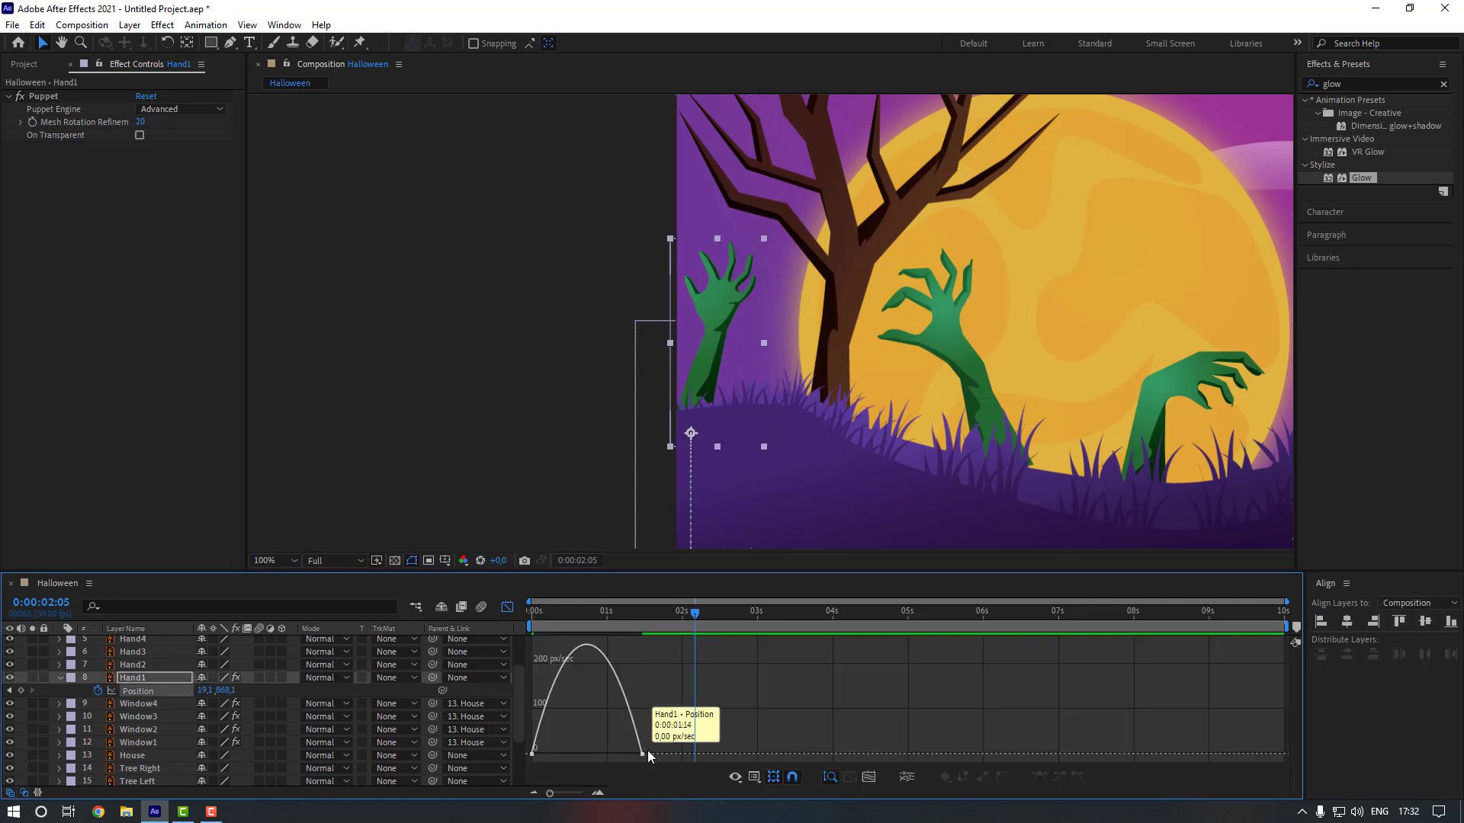
left_click_drag(605, 762, 574, 754)
left_click(507, 607)
left_click(665, 692)
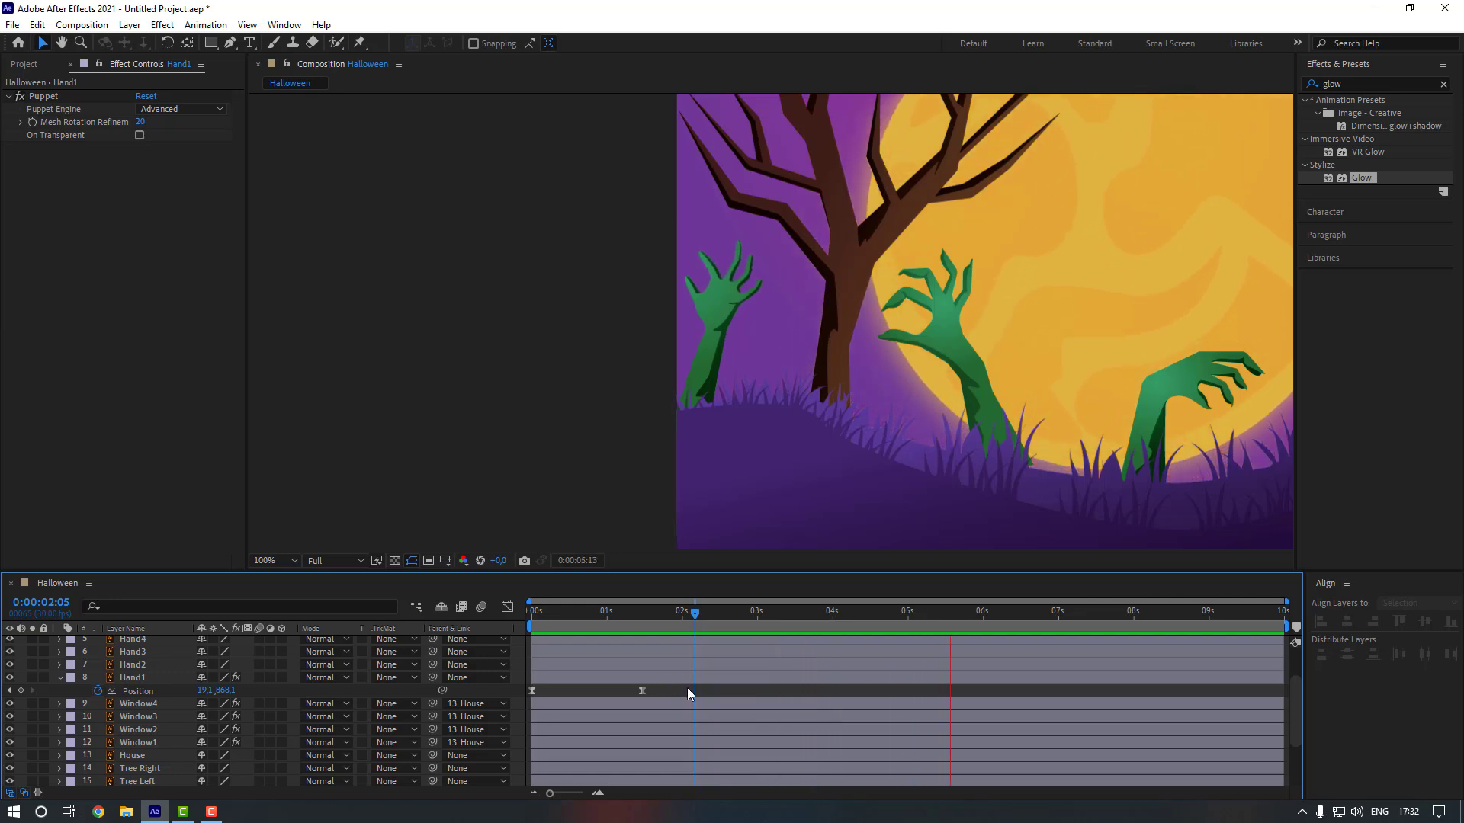
At 0:00:01:24, lower Hand1 by 20 pixels to Y position 888.1 as a new keyframe.
left_click(646, 615)
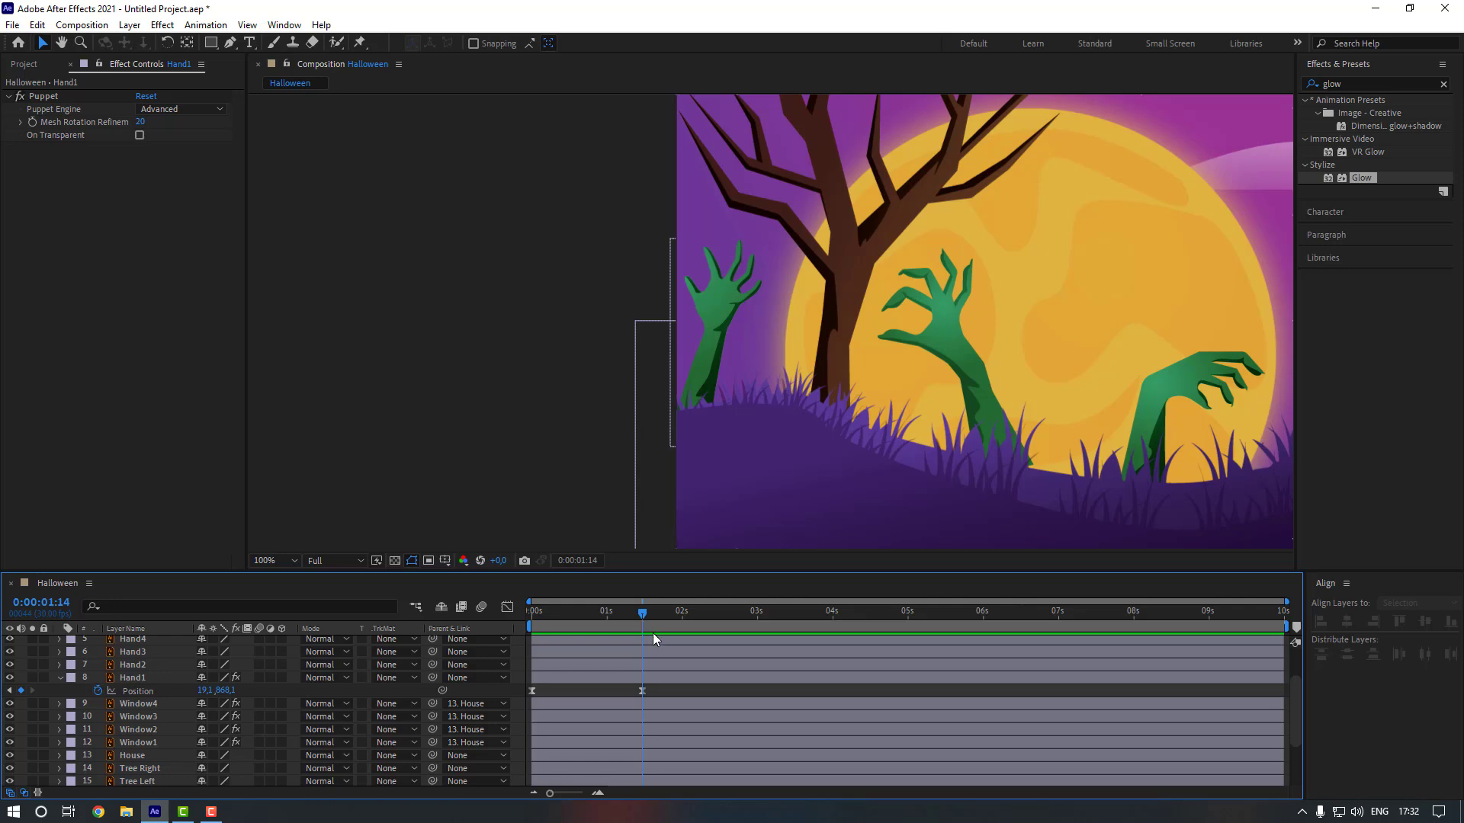
key("shift+Page_Down")
left_click(669, 675)
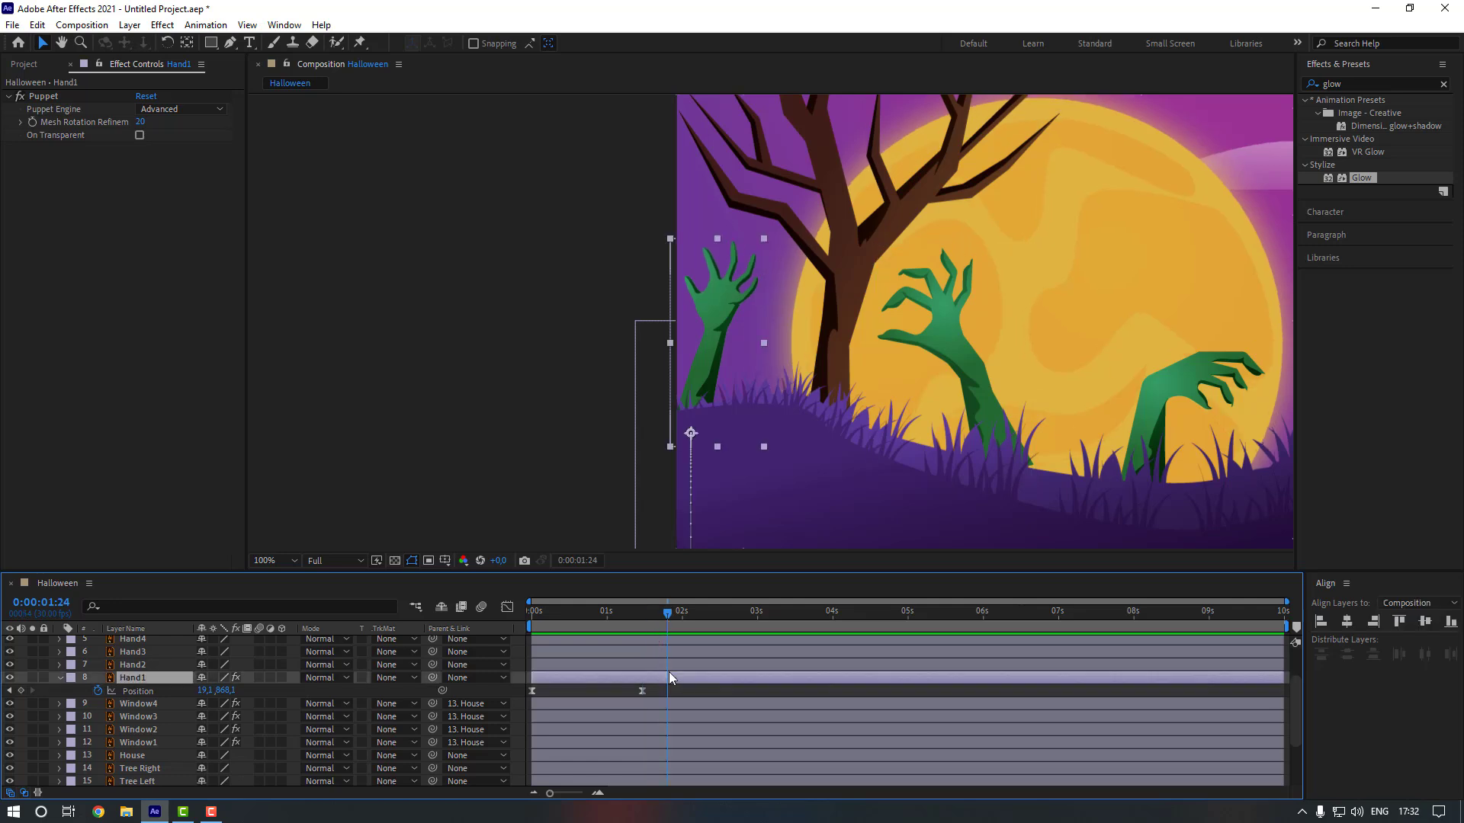
key("shift+Down")
key("shift+Down")
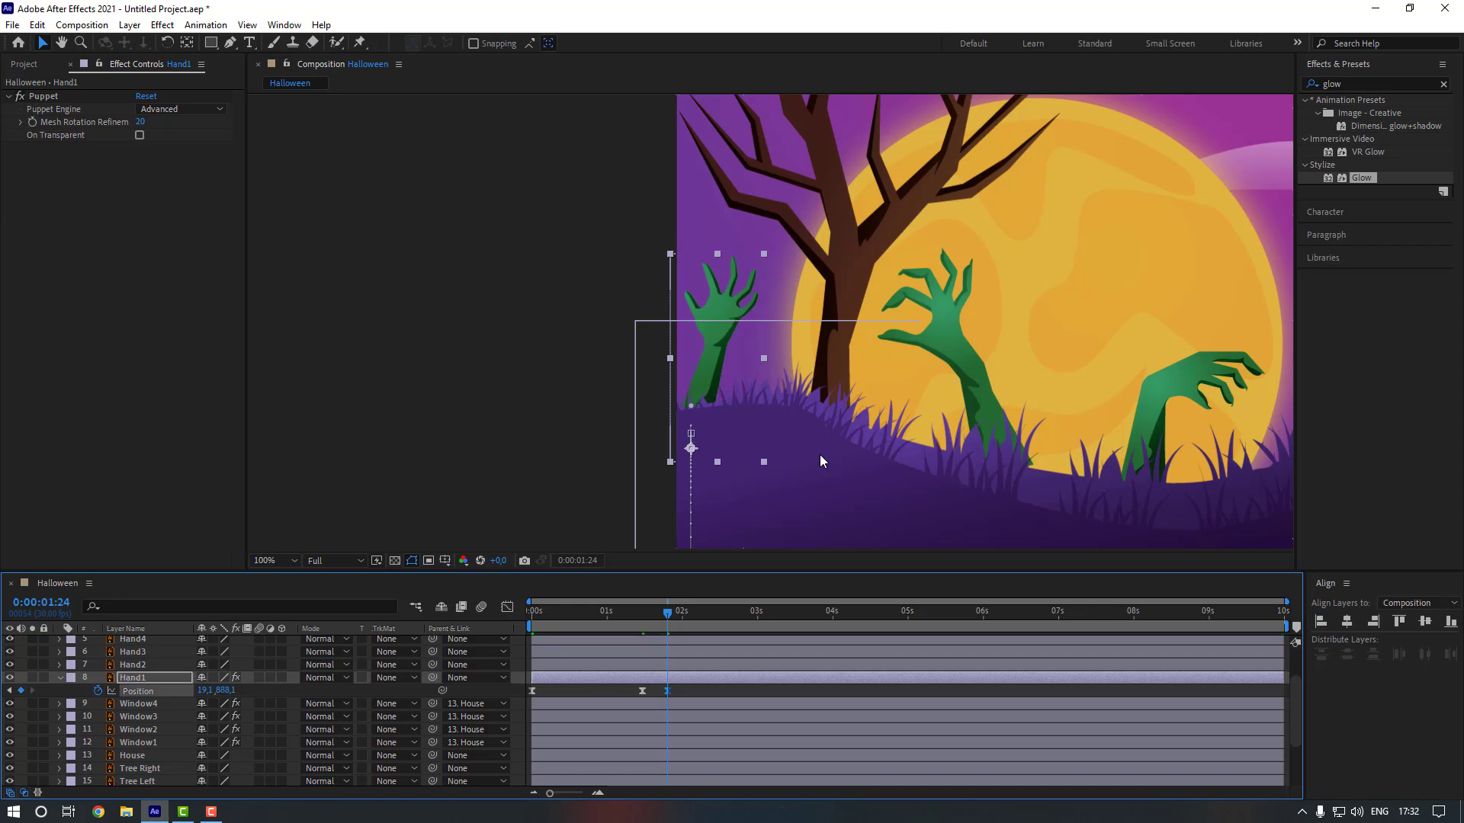
At 0:00:02:04, raise Hand1 by 20 pixels to Y position 868.1 as a new keyframe.
key("shift+Page_Down")
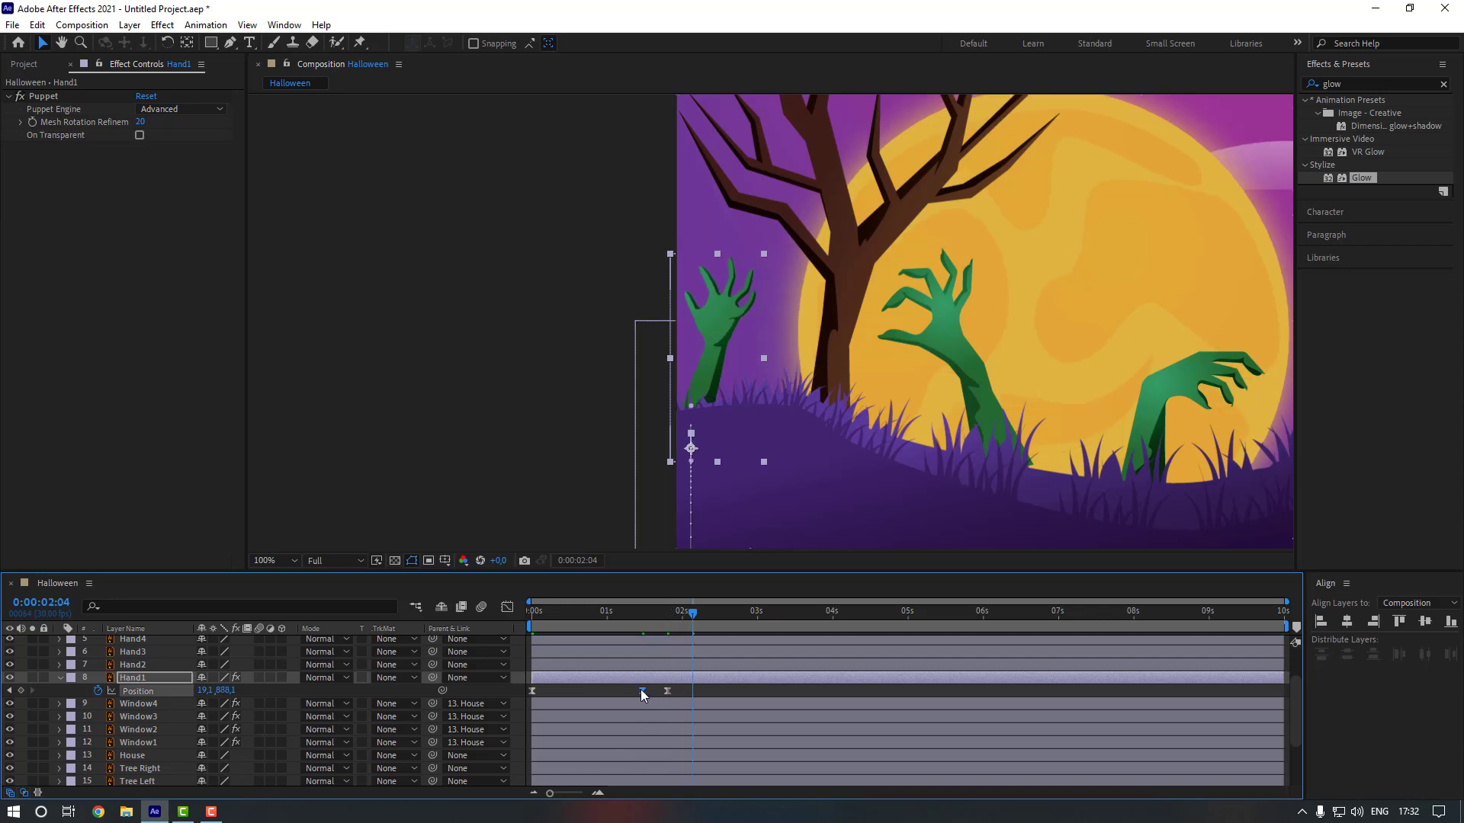
key("shift+Up")
key("shift+Up")
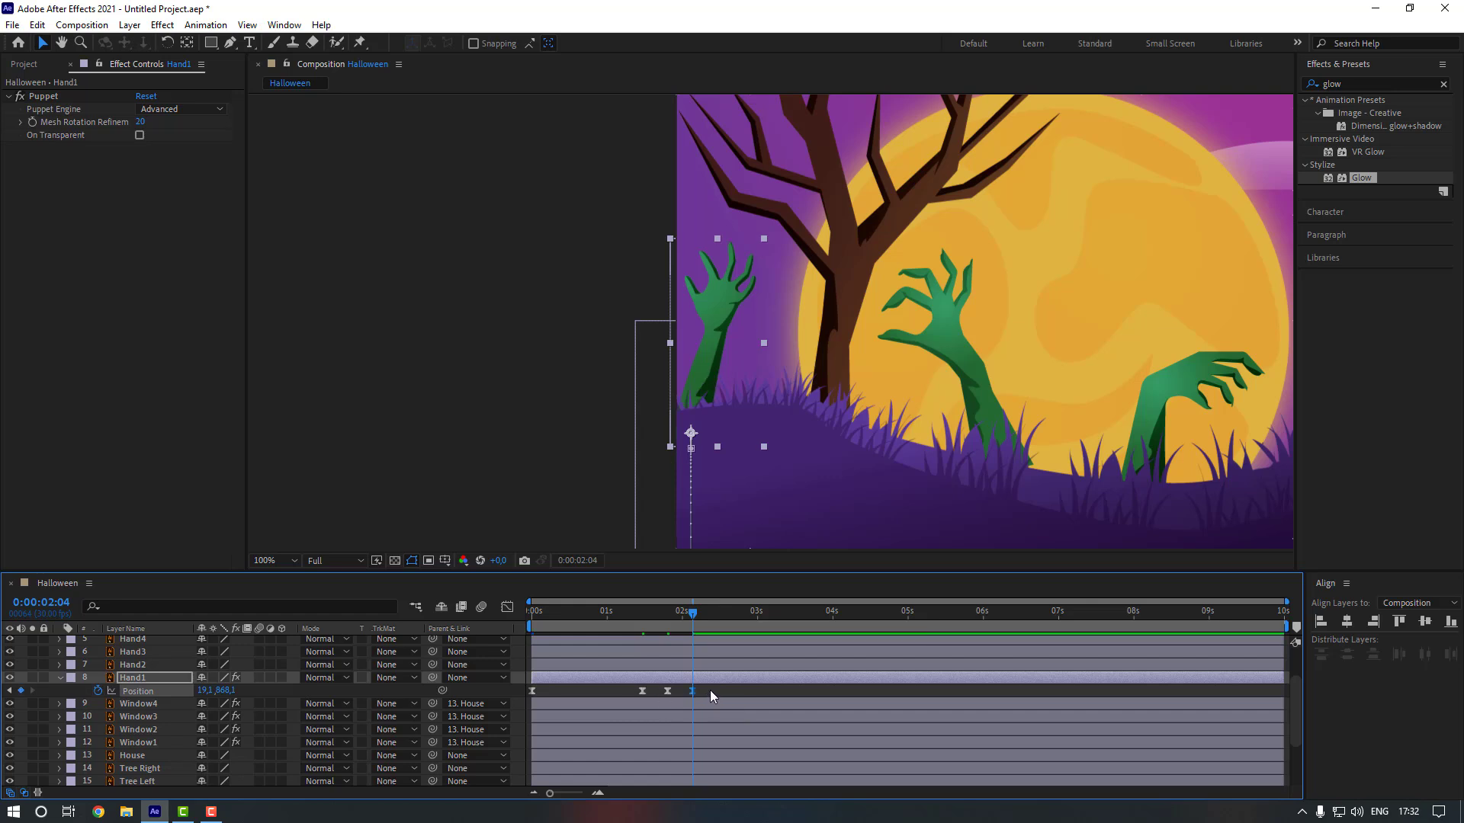
Set the spatial interpolation of Hand1's last three position keyframes to Linear and play the animation.
left_click_drag(711, 689, 637, 698)
right_click(694, 689)
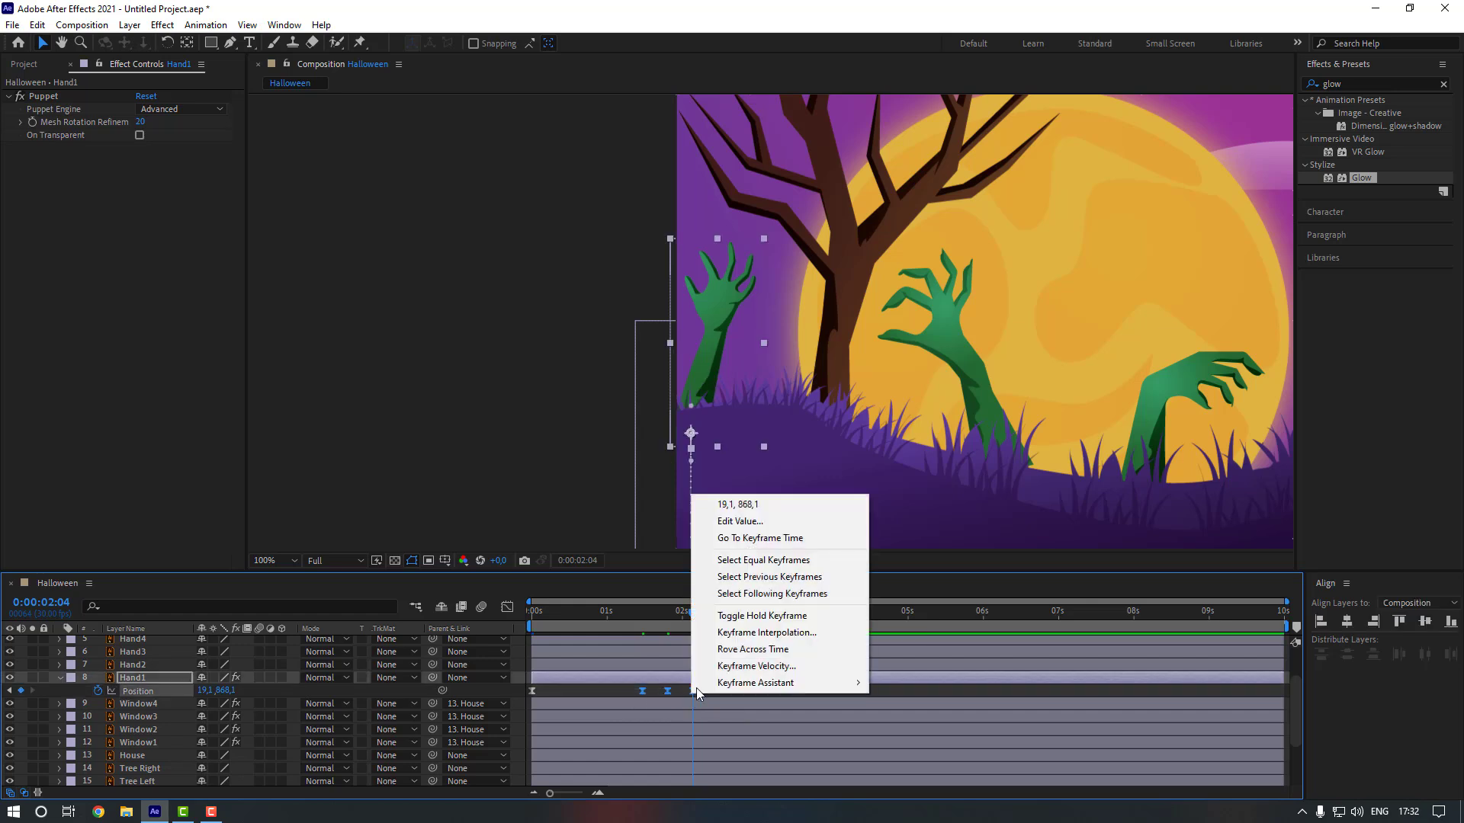
left_click(761, 632)
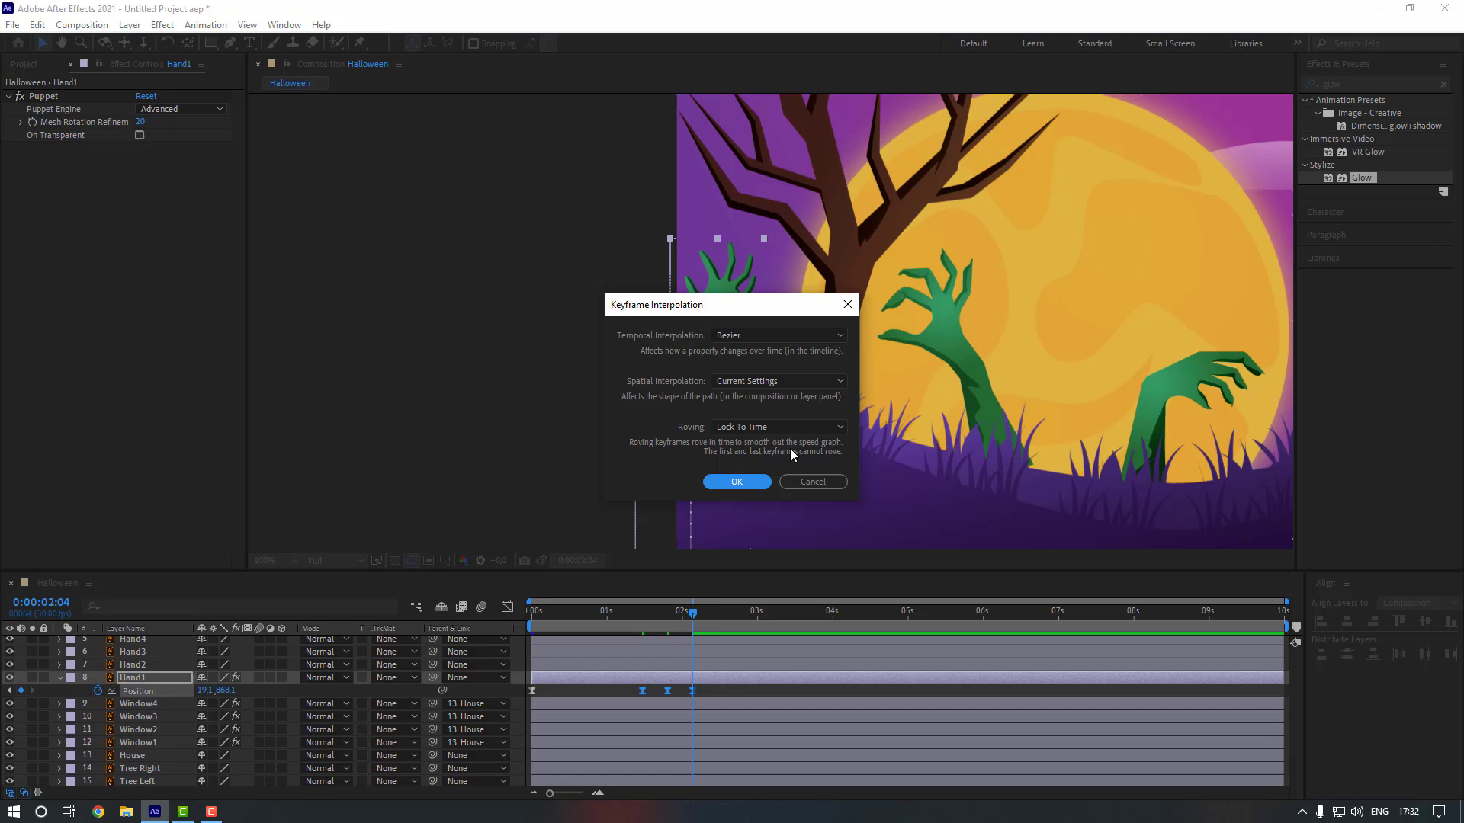
left_click(764, 383)
left_click(761, 420)
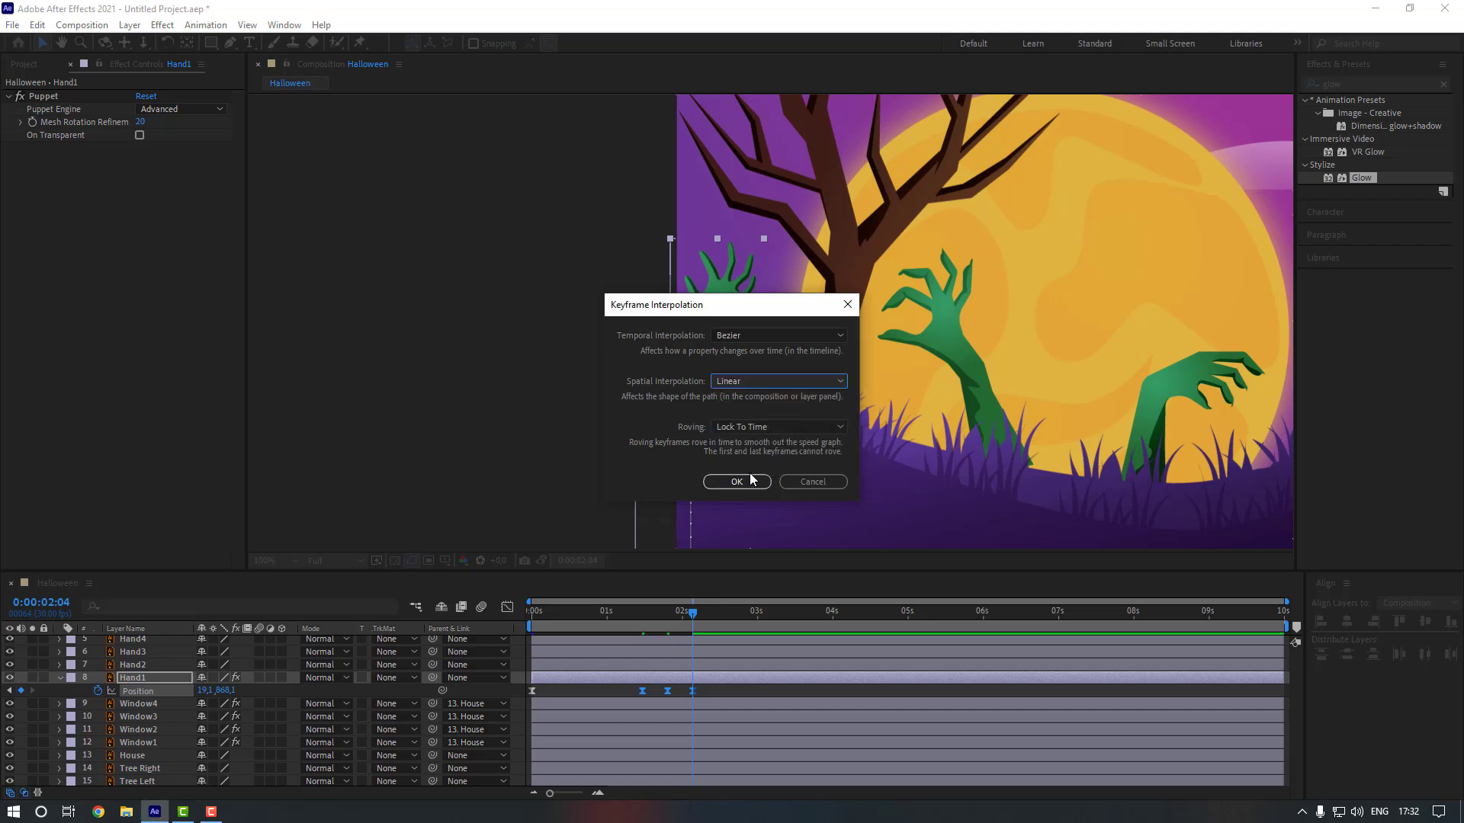
left_click(751, 480)
left_click(671, 645)
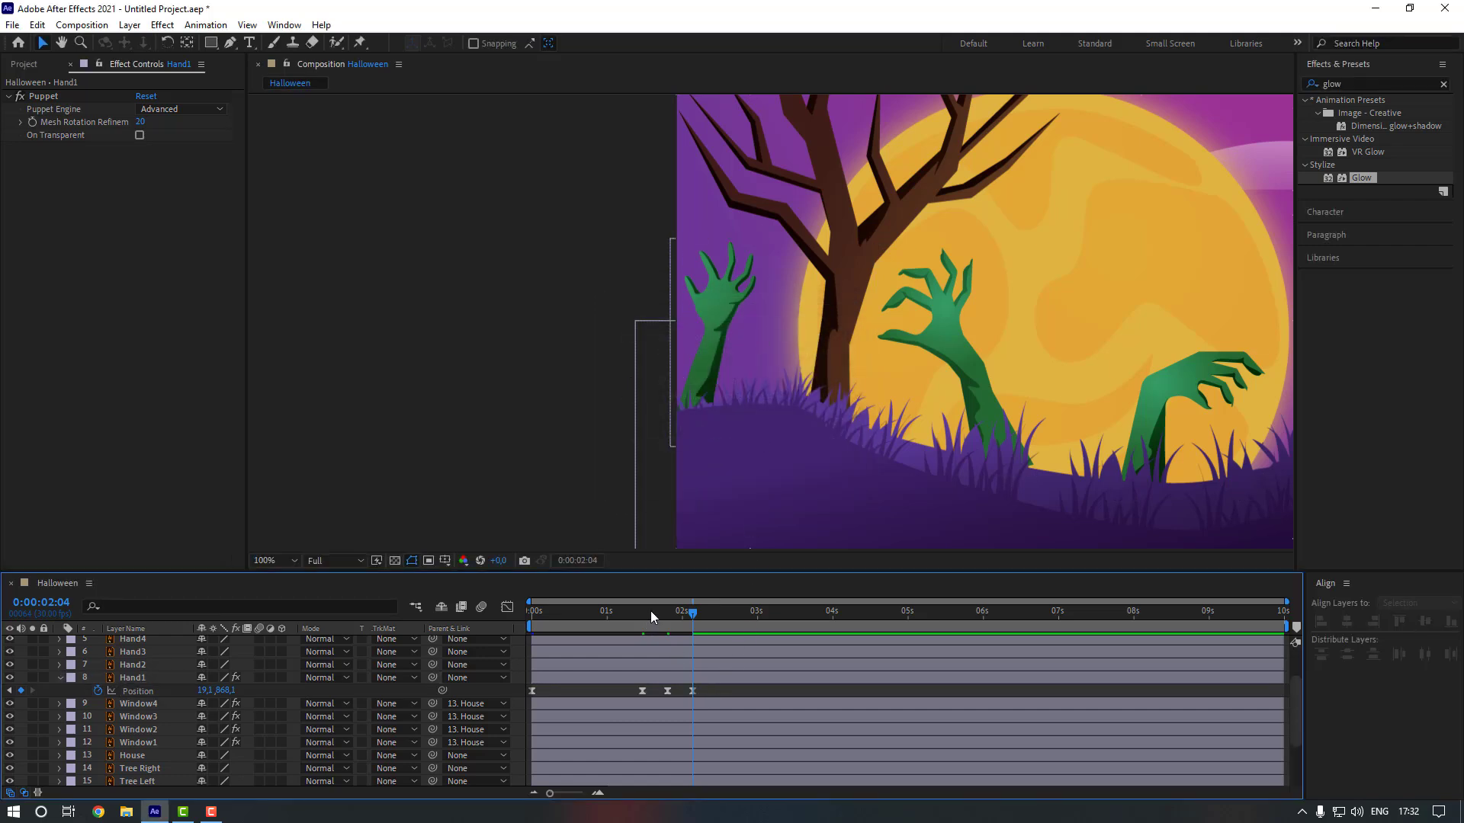
left_click_drag(651, 611, 530, 621)
key("space")
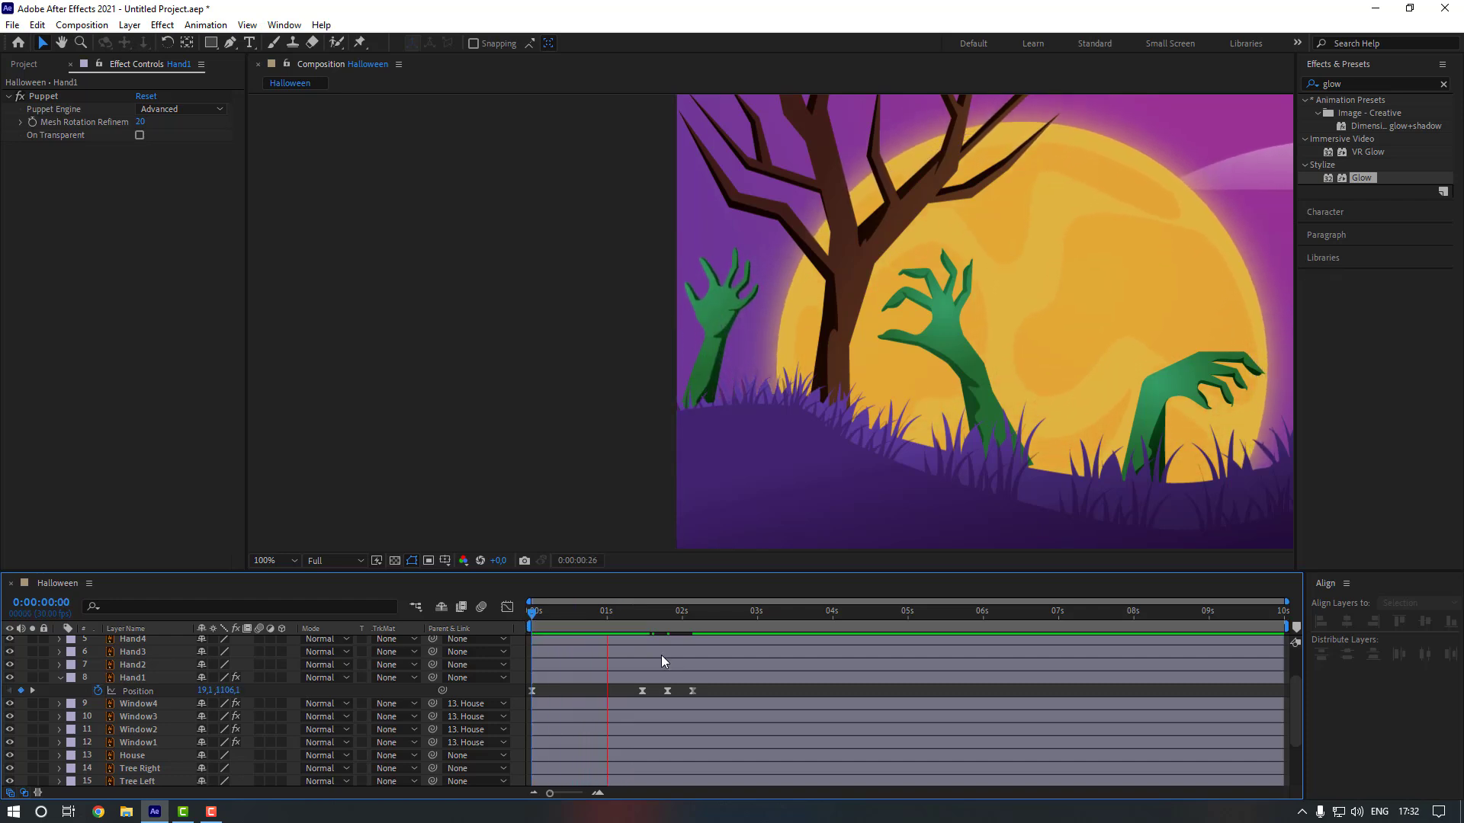
key("space")
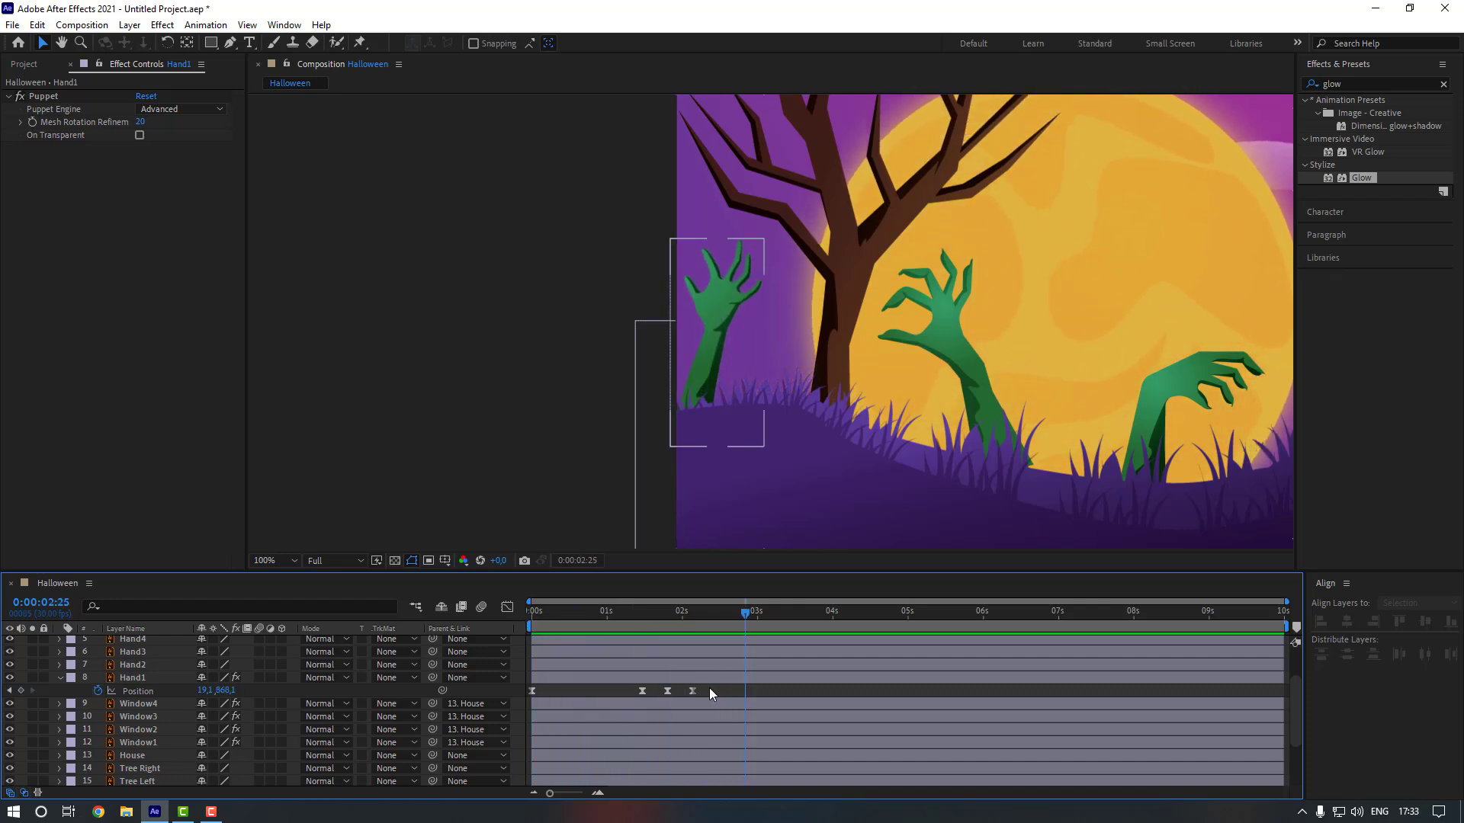
Shorten the incoming ease of Hand1's position keyframes at 0:00:01:24 and 0:00:02:04 in the speed graph, and play the bob.
left_click_drag(709, 688, 620, 693)
left_click(507, 608)
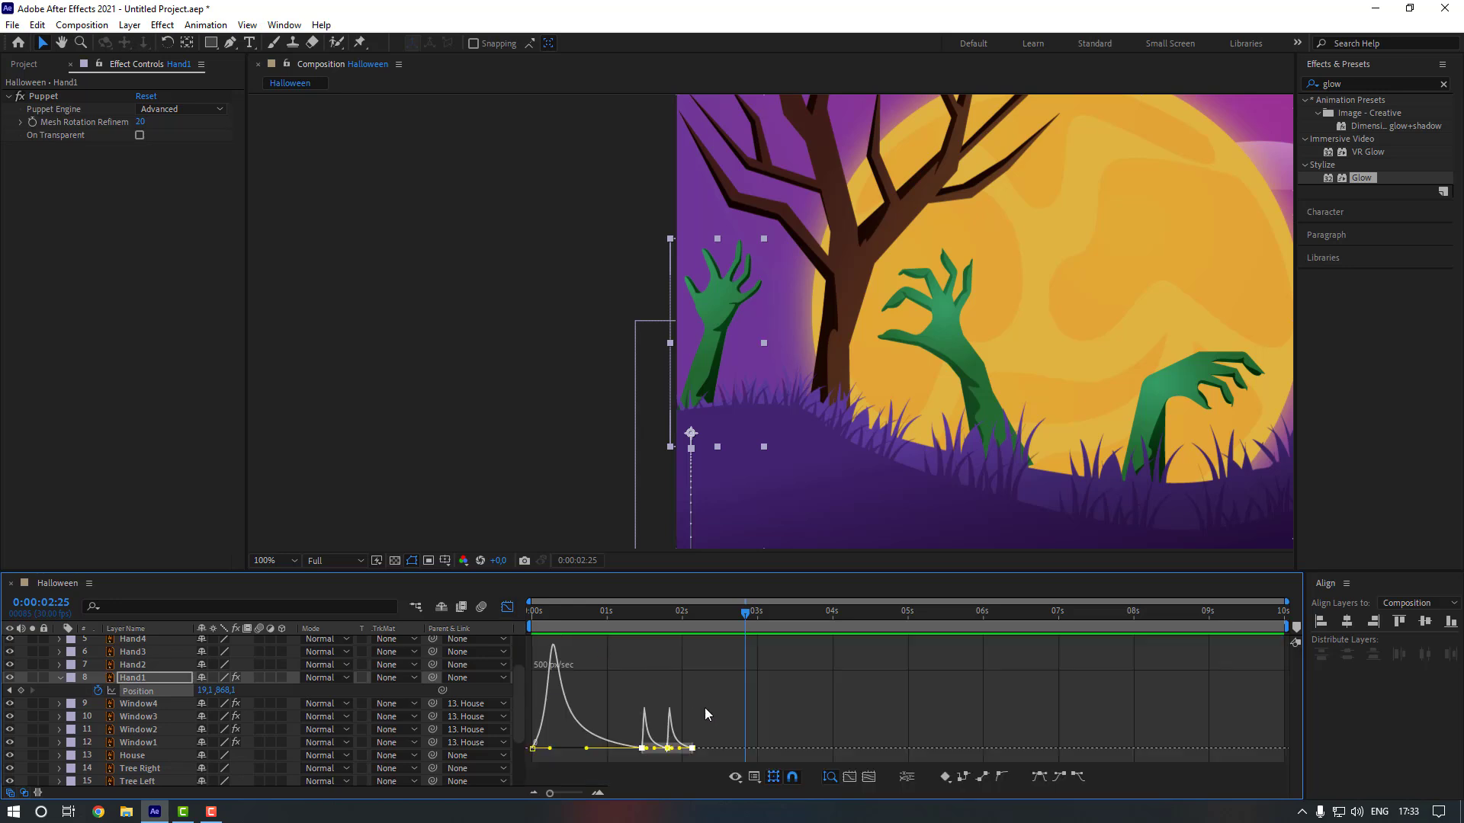
left_click(656, 616)
key("=")
key("=")
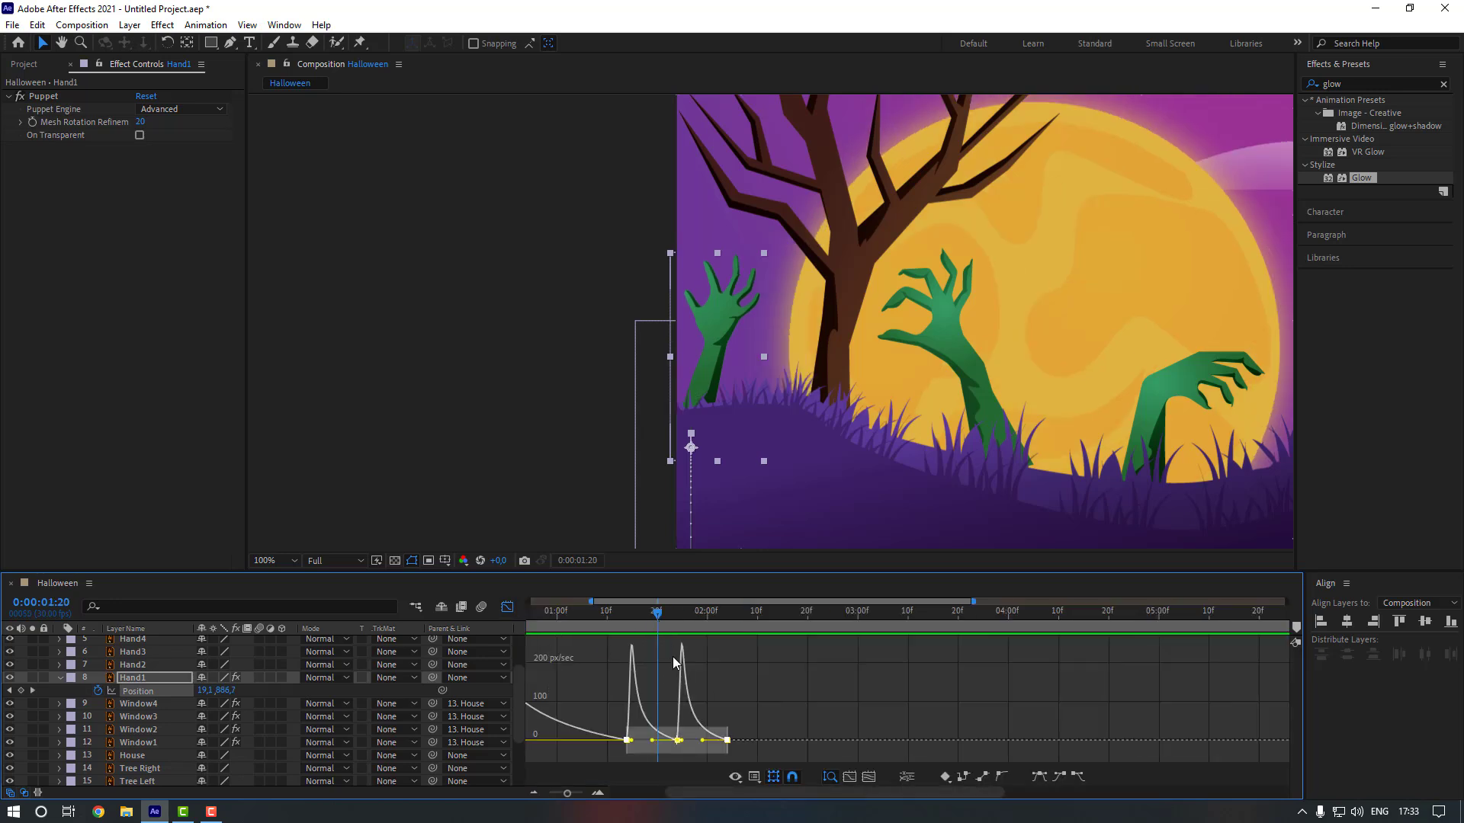
left_click(667, 759)
left_click(697, 754)
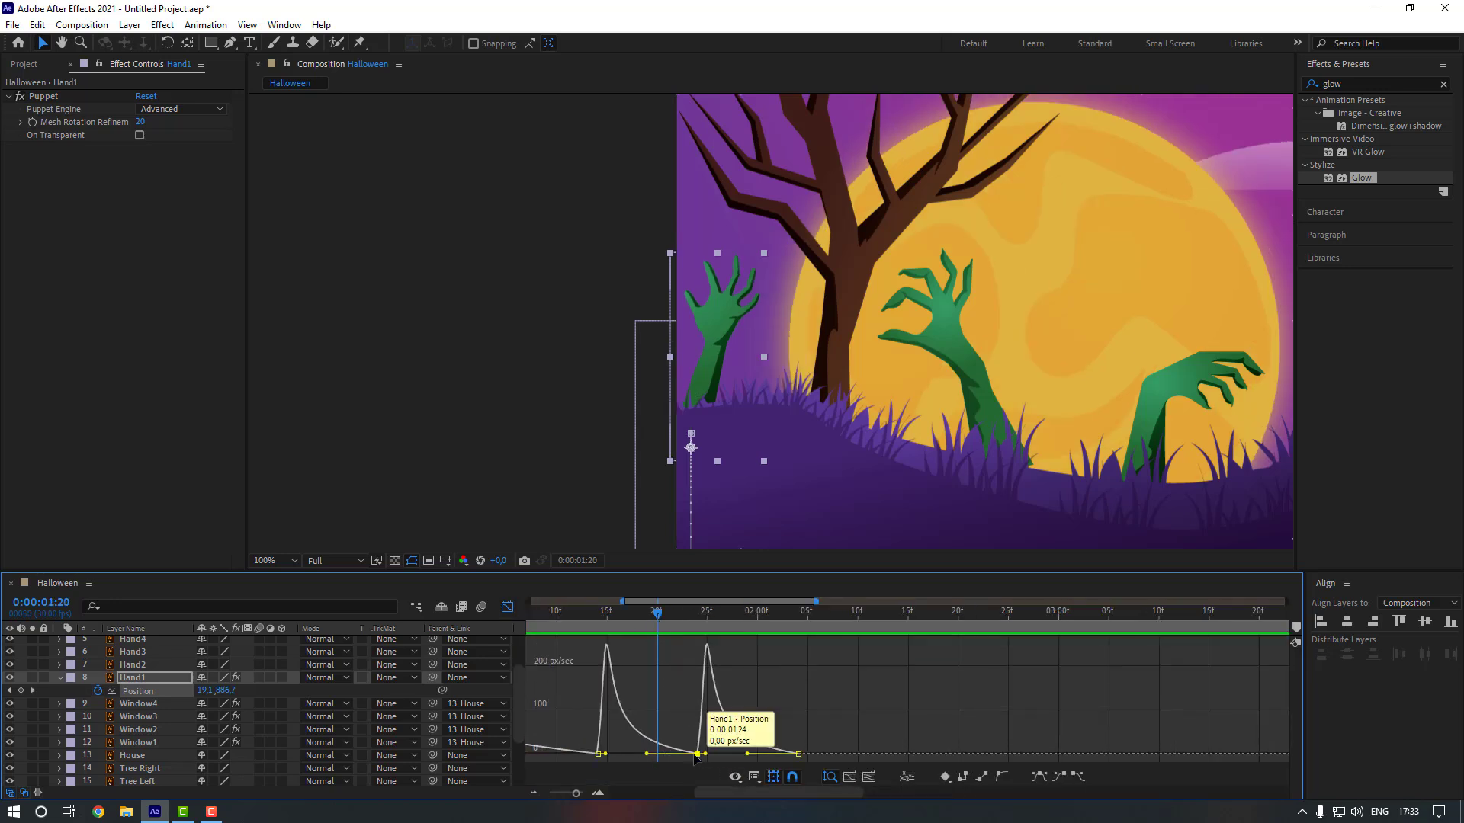
left_click_drag(648, 754, 697, 756)
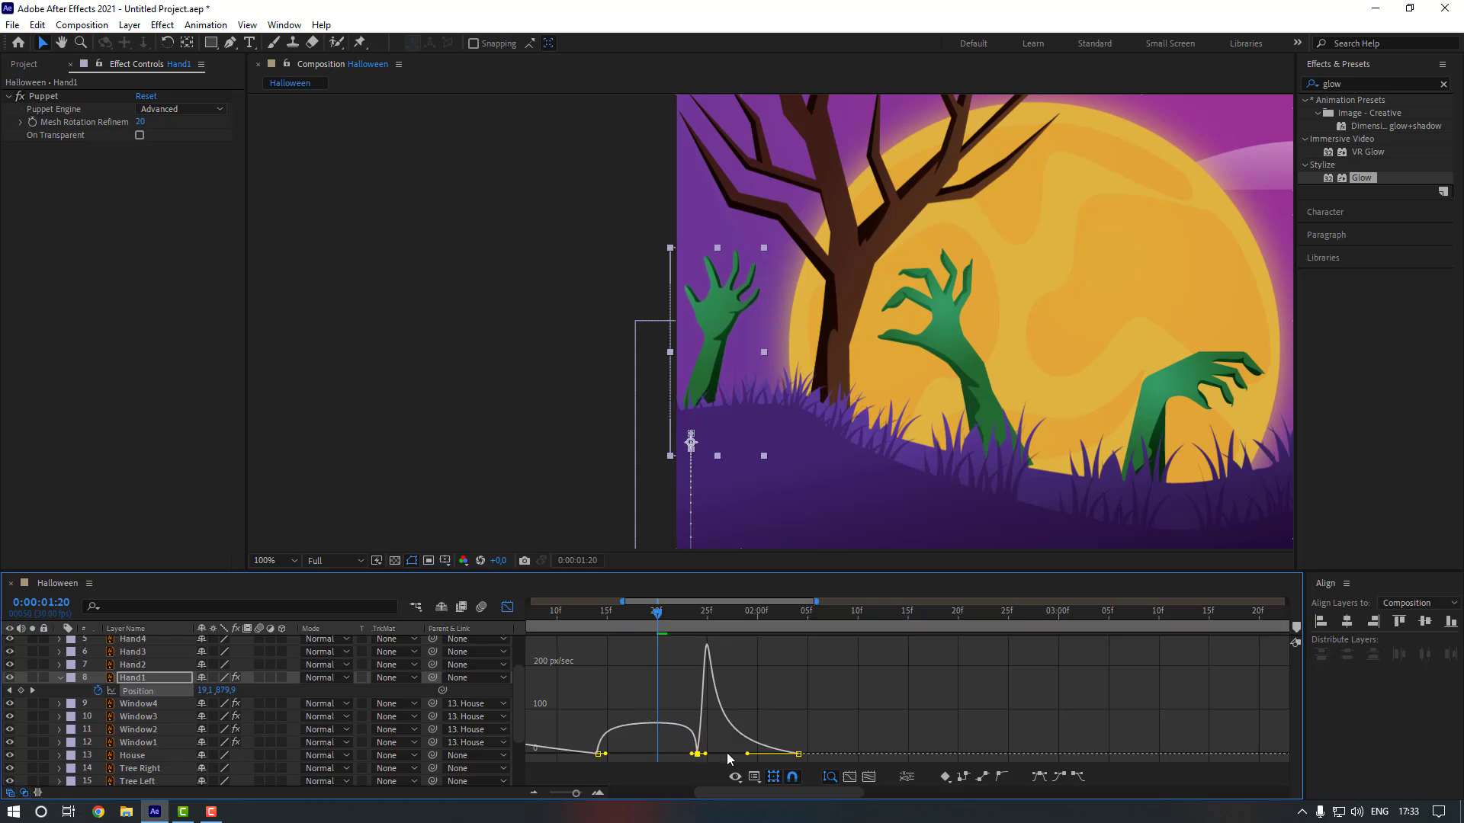
left_click_drag(787, 744, 861, 768)
left_click_drag(747, 754, 788, 753)
left_click(507, 607)
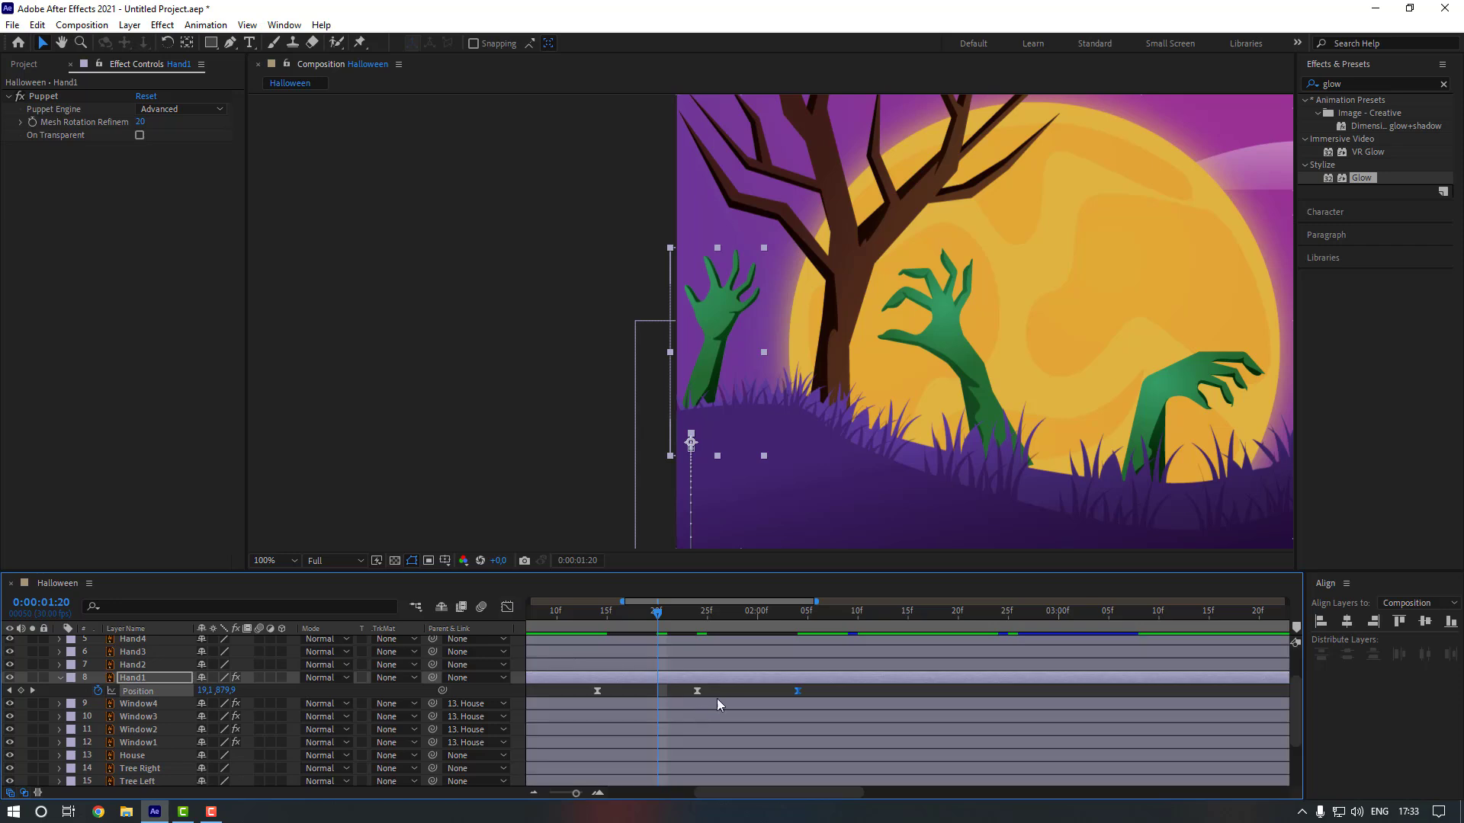
left_click(729, 693)
key("minus")
key("minus")
left_click_drag(655, 613, 600, 621)
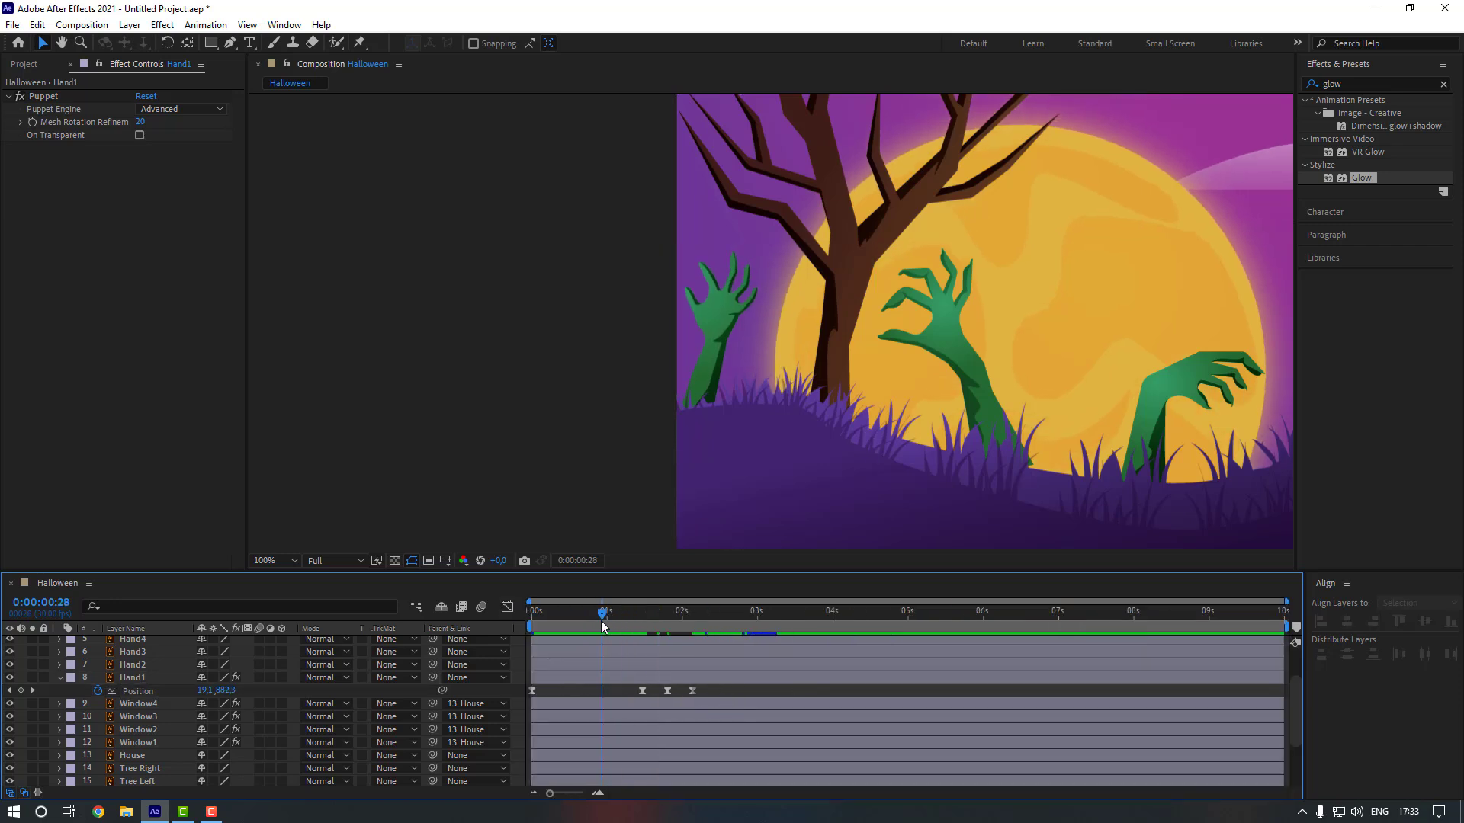
key("space")
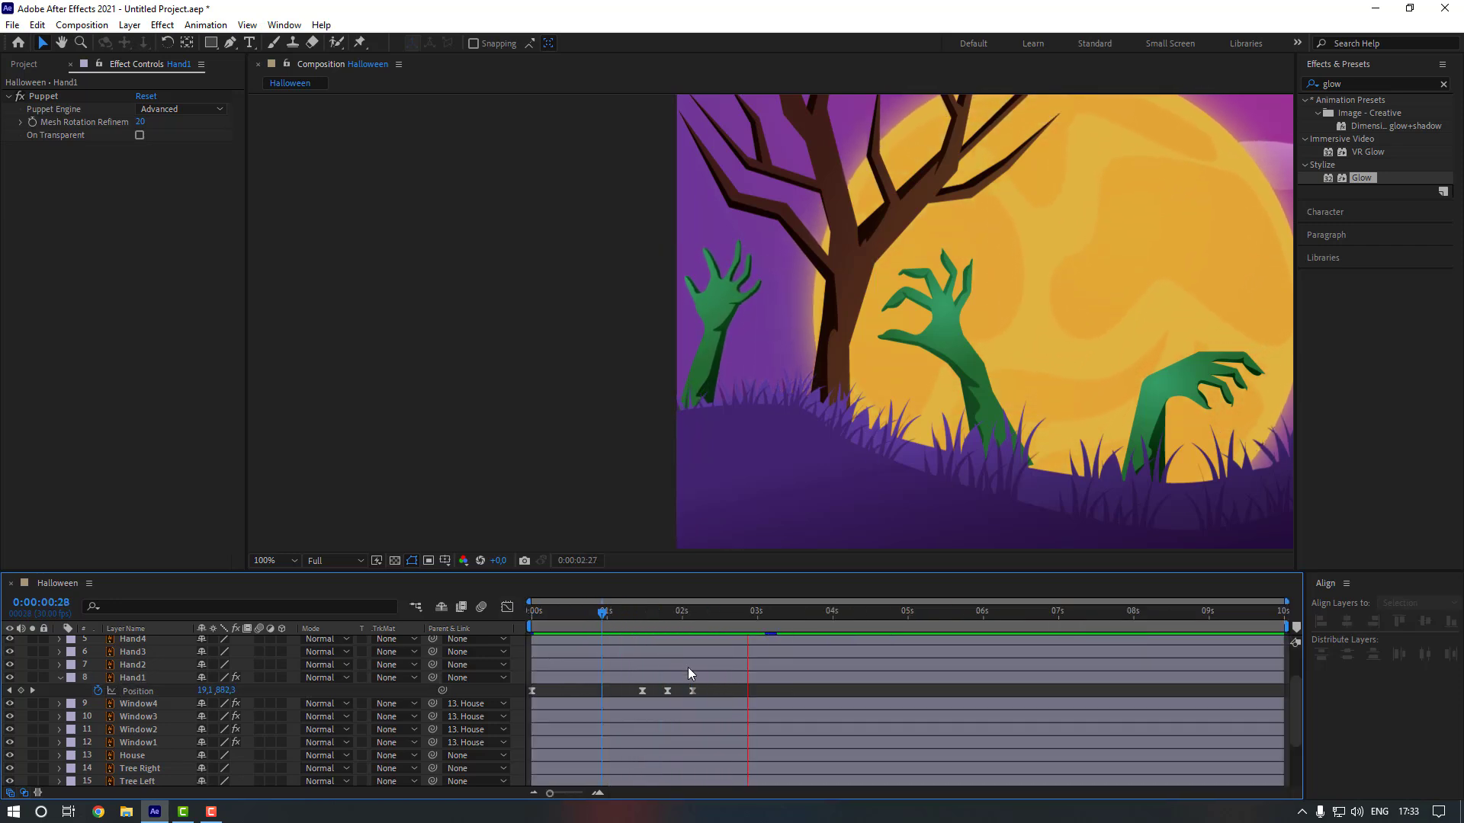
Stretch Hand1's three bob keyframes evenly from 0:00:01:14 until the last one sits at 0:00:03:09, and play the slower bob.
left_click_drag(706, 688, 622, 693)
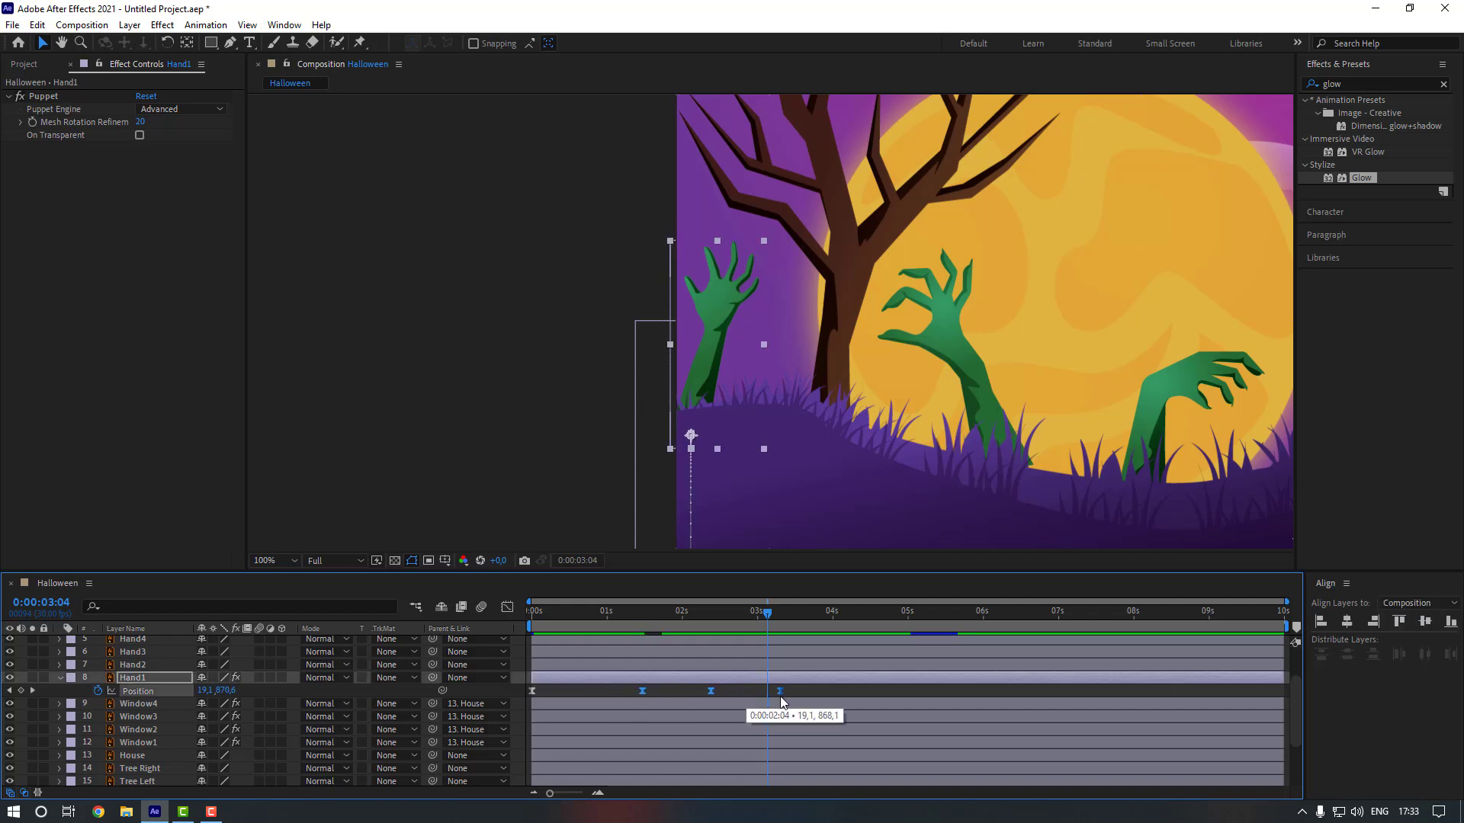
left_click(675, 690)
left_click(602, 623)
key("space")
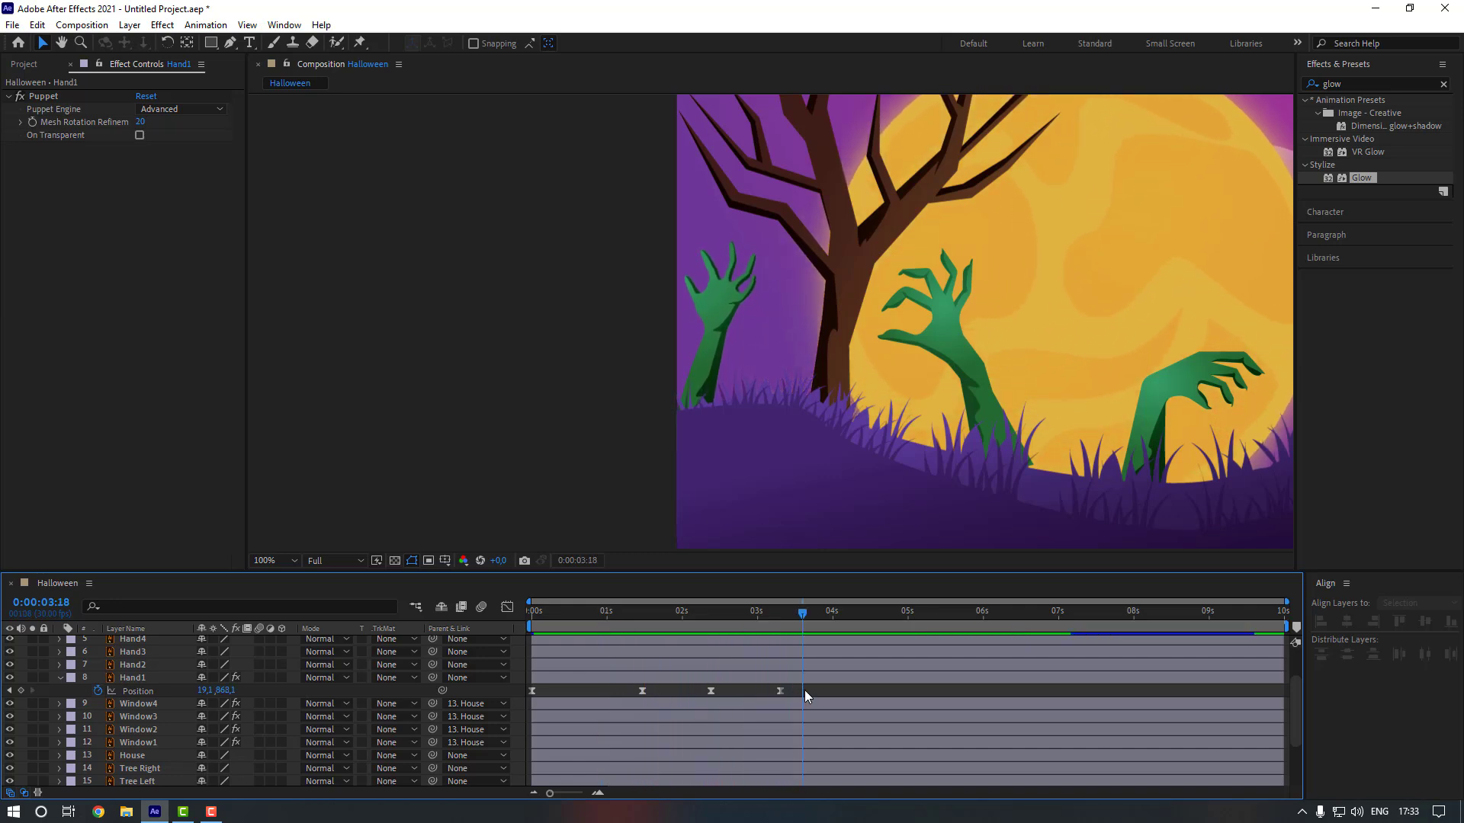
Copy Hand1's three bob keyframes and paste them back to back from 0:00:03:09 to the end of the timeline.
left_click_drag(803, 689, 631, 692)
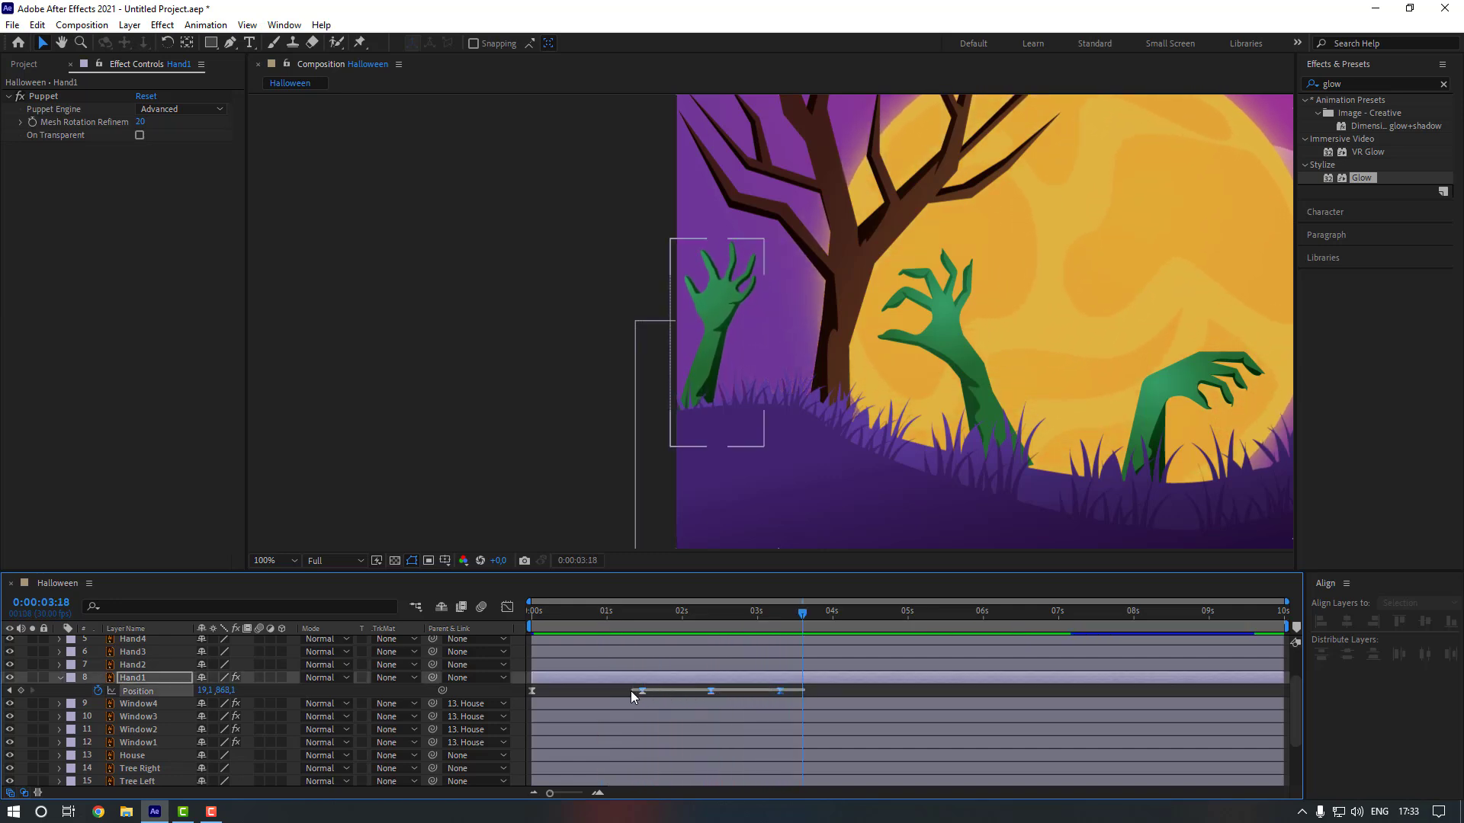
left_click(780, 613)
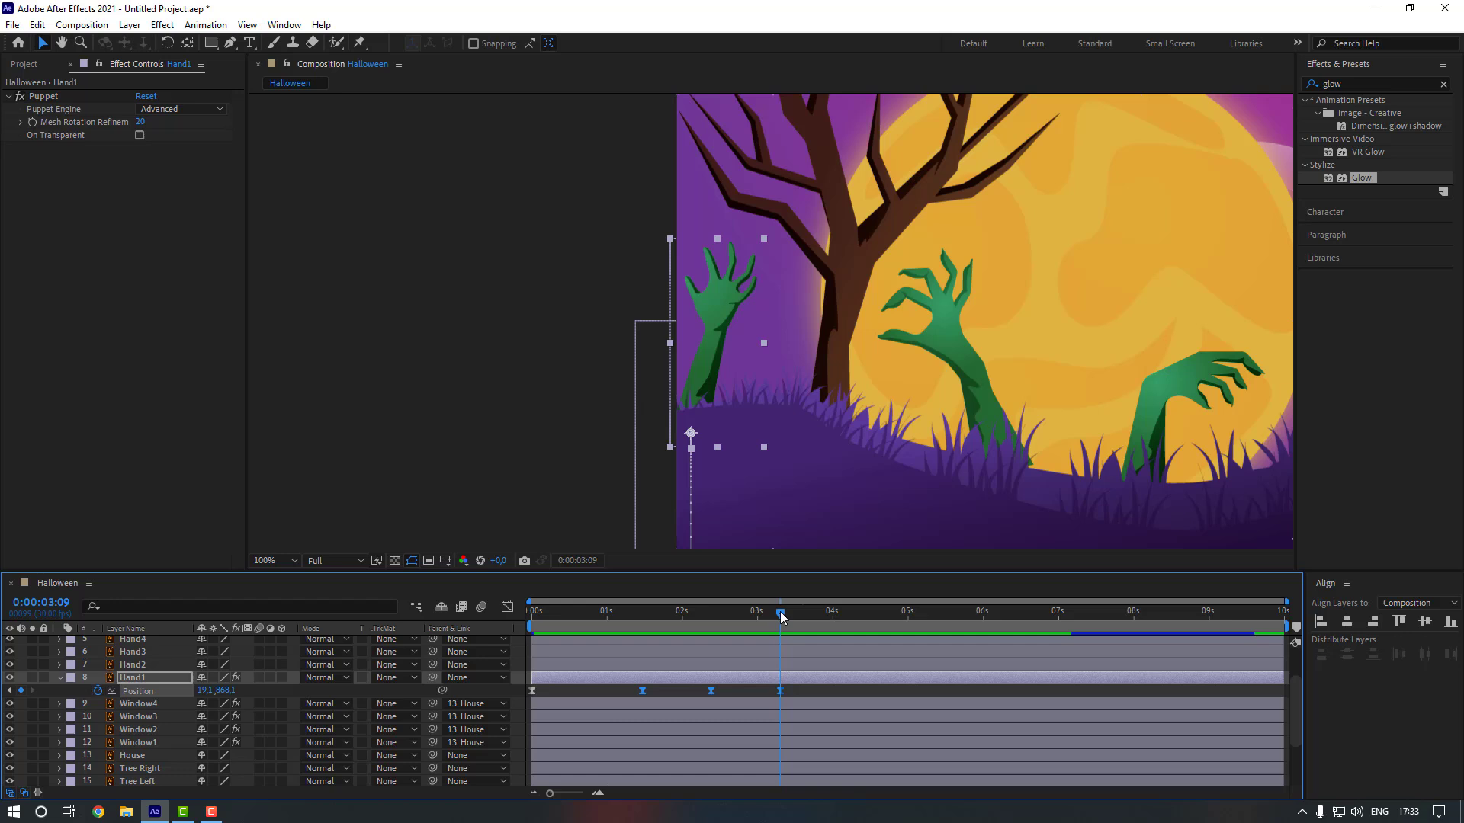
left_click(920, 615)
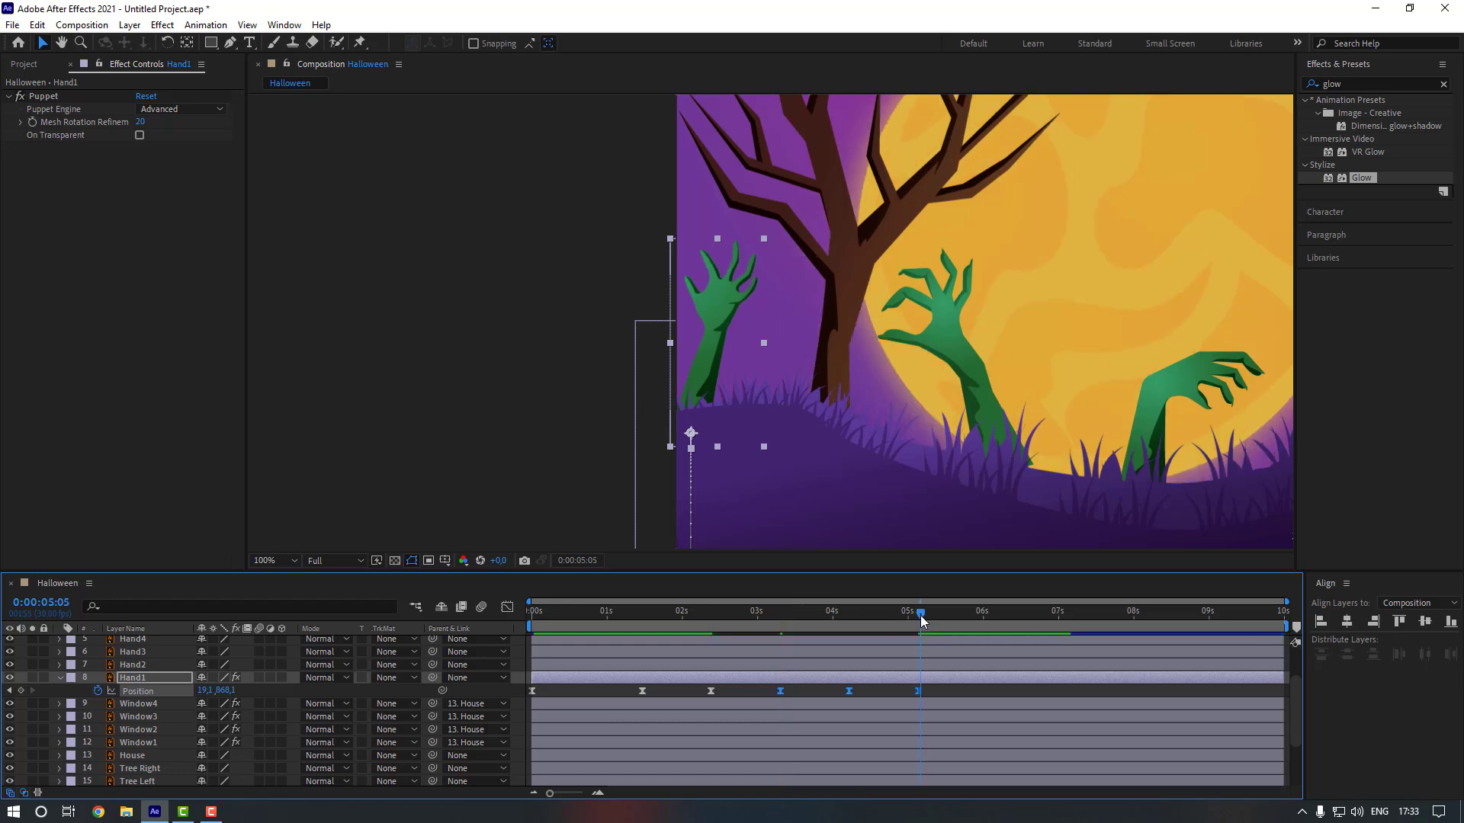
left_click(1056, 613)
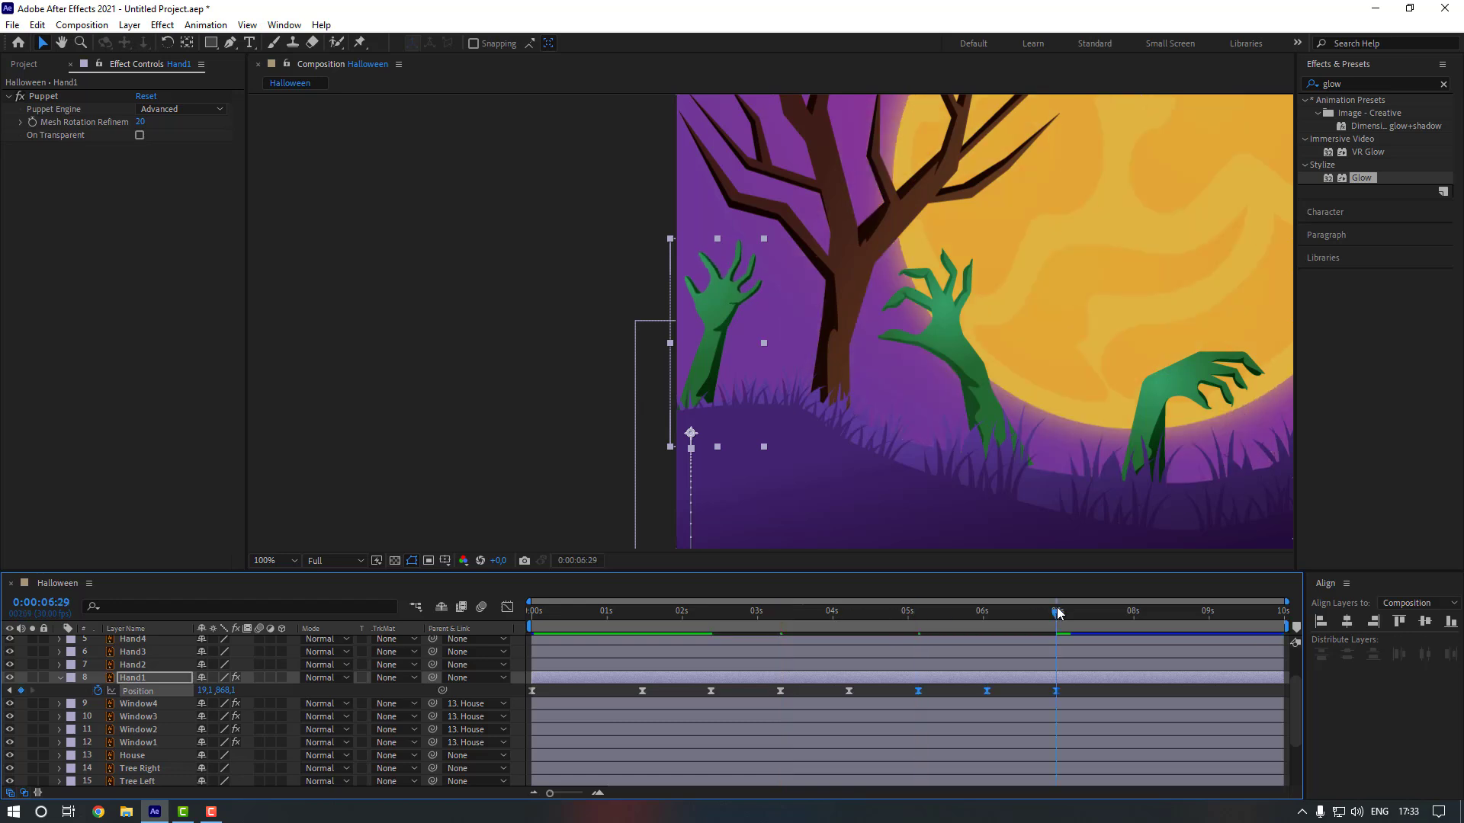
left_click(1197, 614)
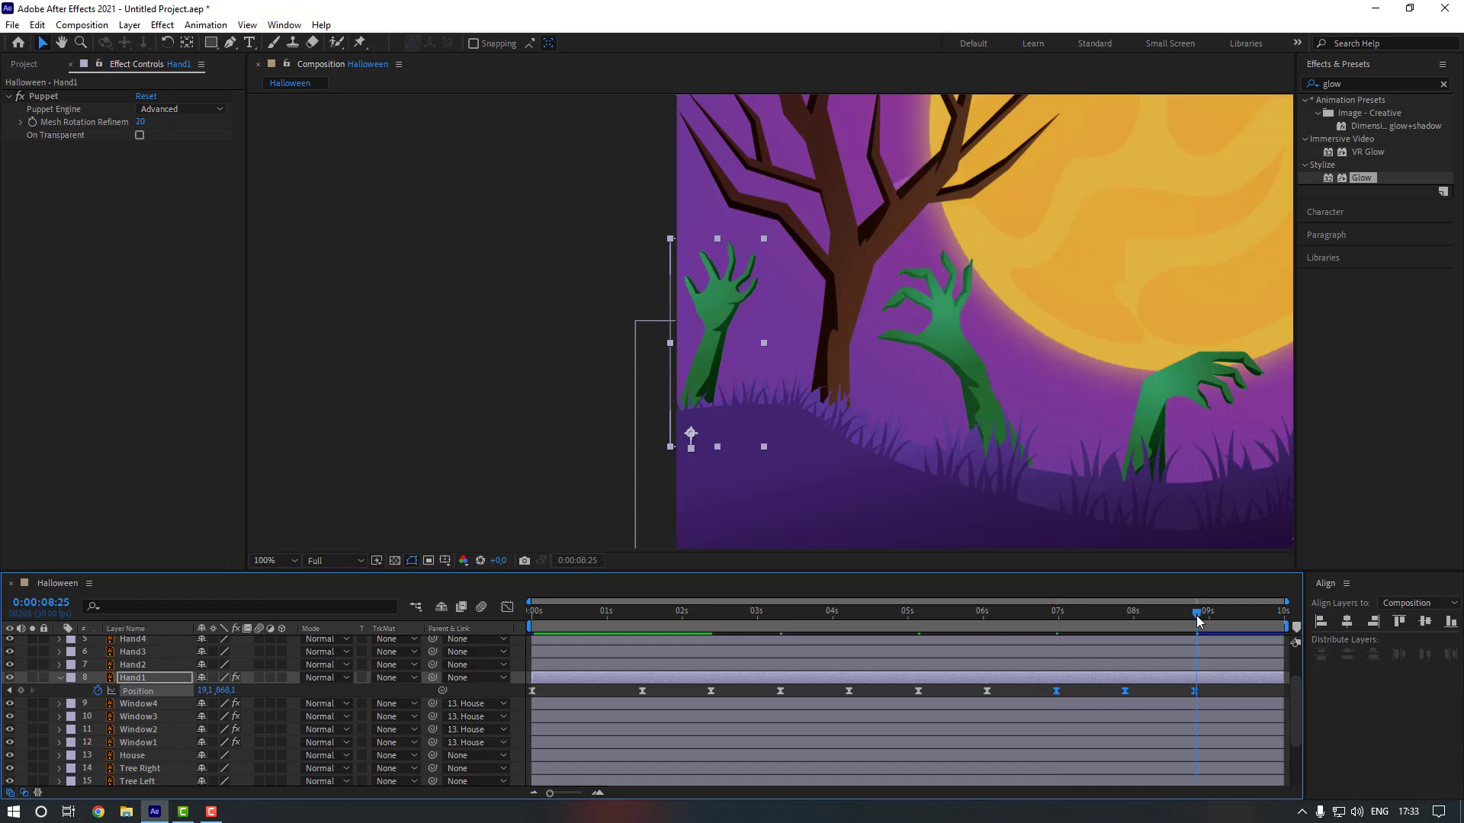
left_click(1154, 694)
Fit the composition view up to 100% and play the whole scene with Hand1's looping bob.
left_click(267, 560)
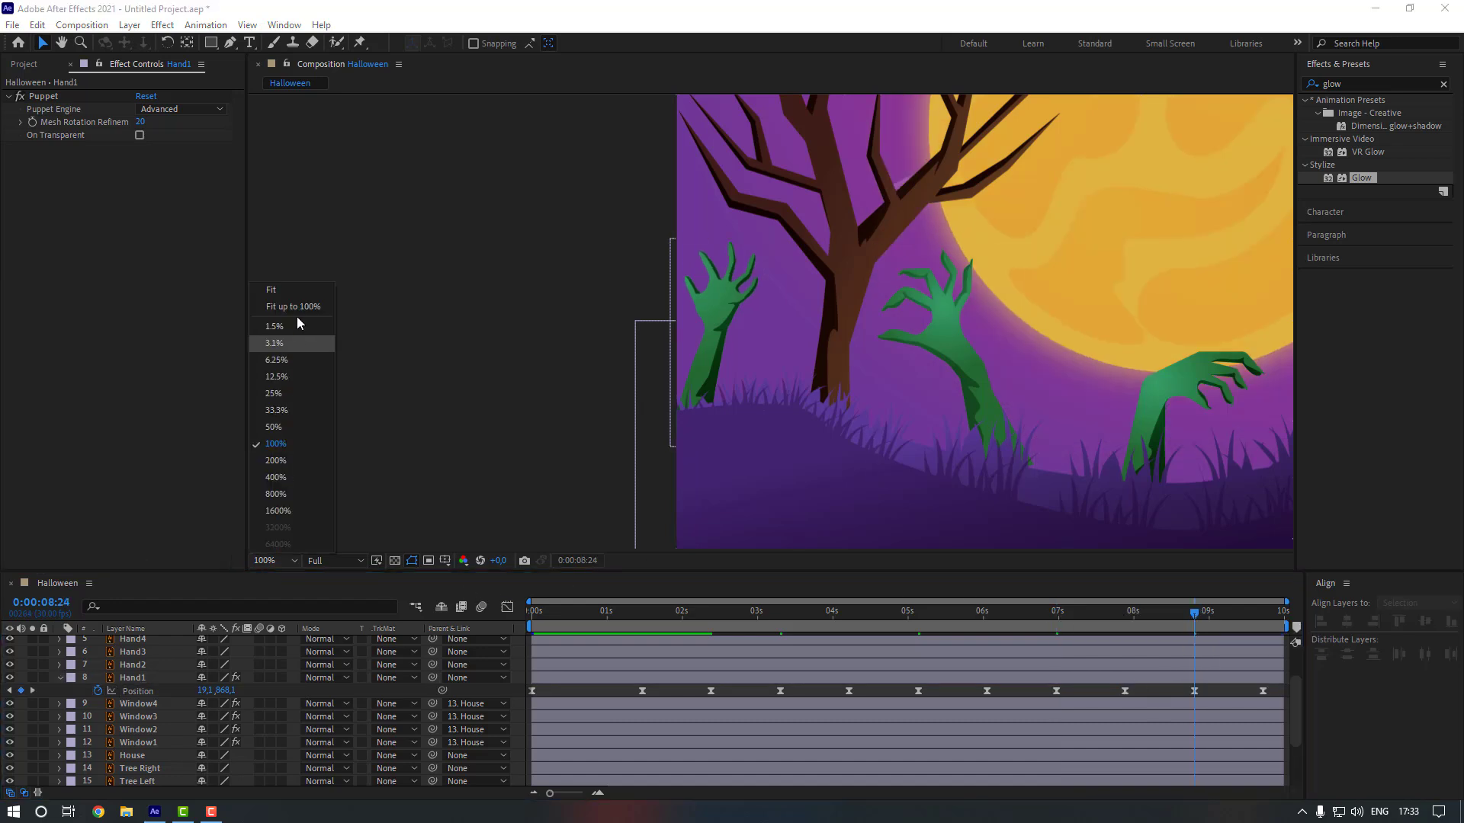
left_click(296, 305)
key("space")
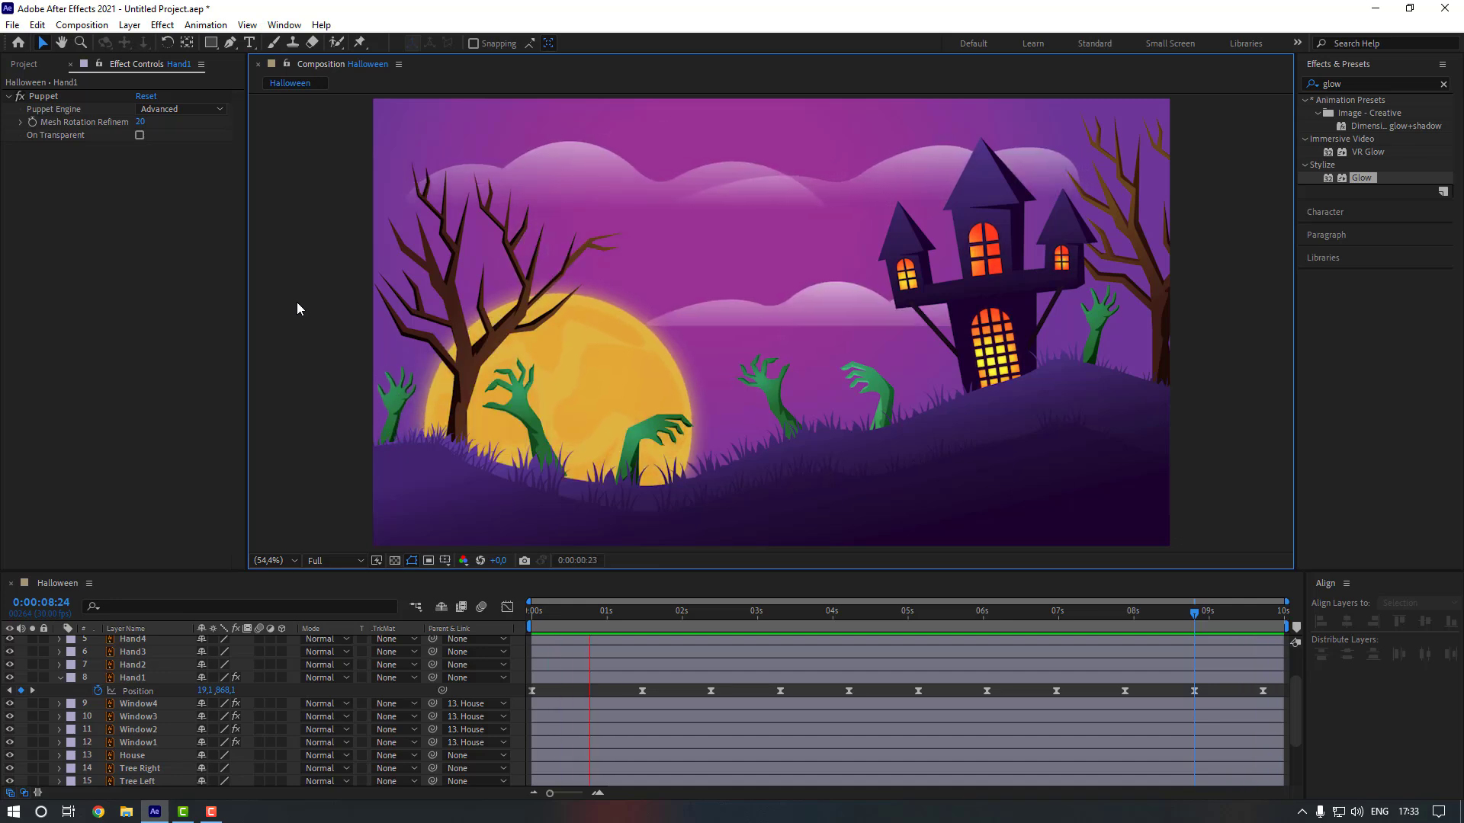
key("space")
Solo Hand2 and place twelve puppet pins at 0:00:00:00 on its forearm, wrist, palm, thumb, finger joints and fingertips.
left_click(126, 665)
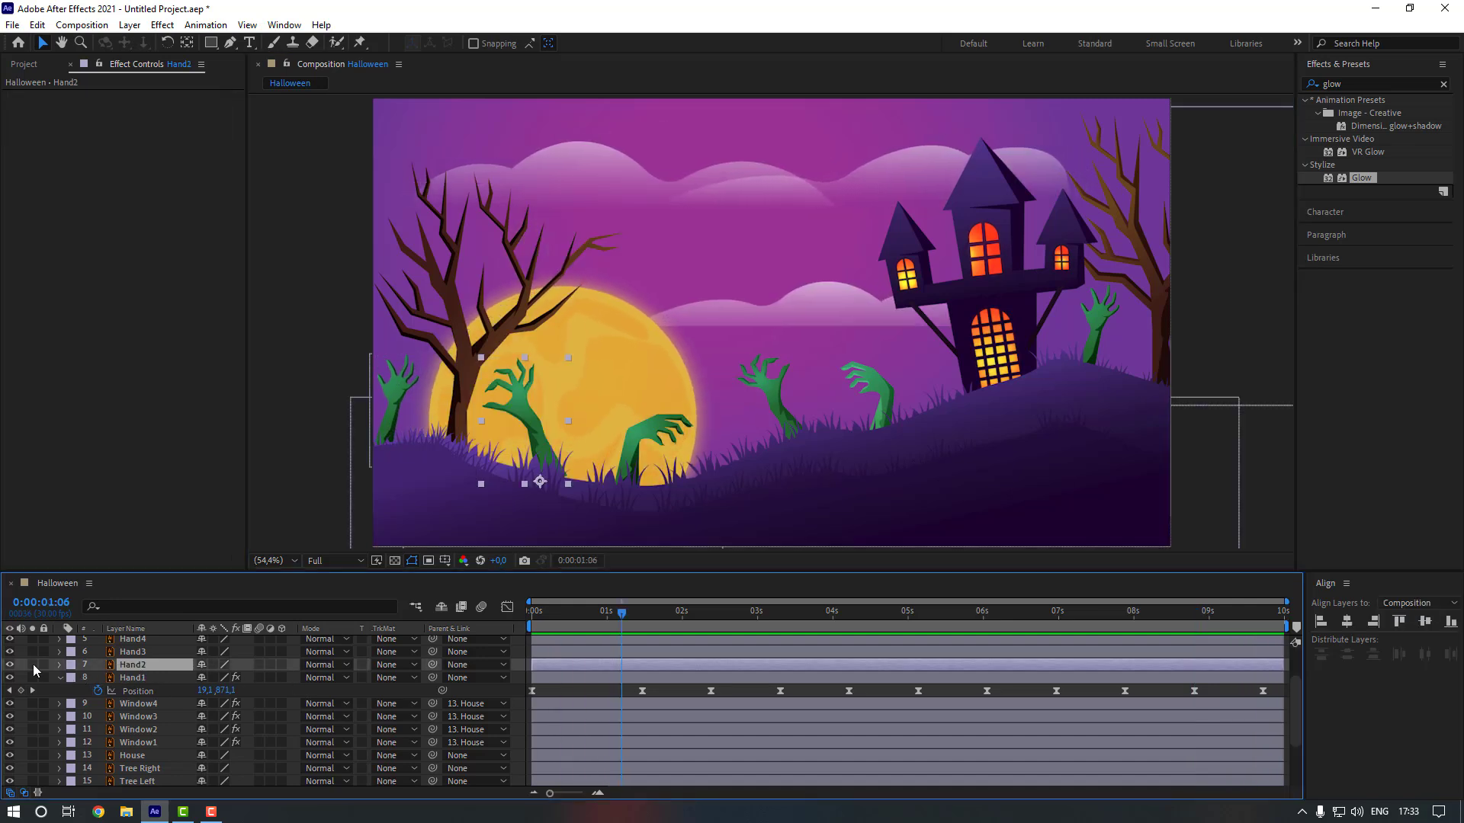
left_click(32, 664)
scroll(526, 427, "up", 3)
scroll(526, 427, "down", 1)
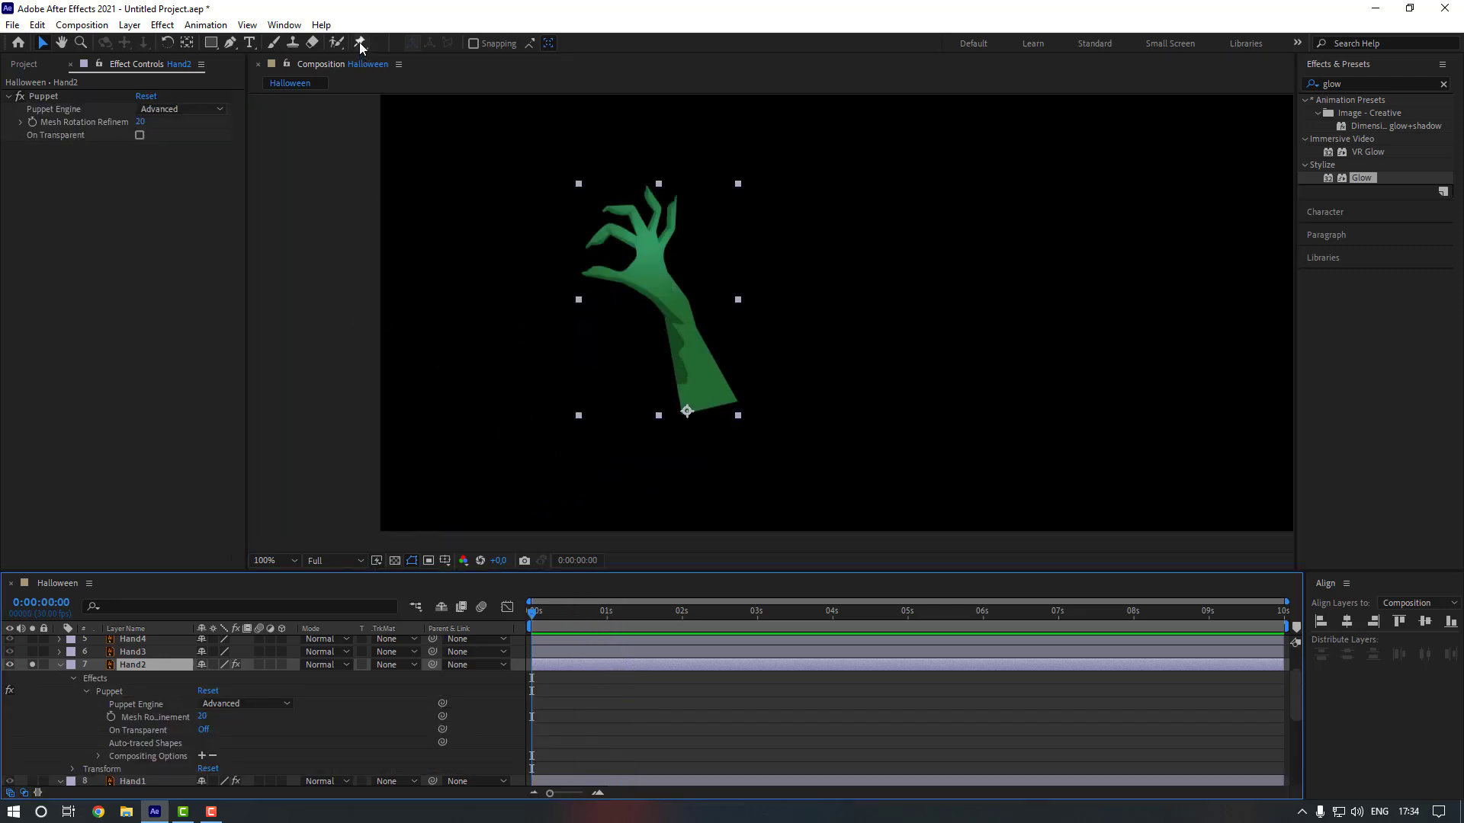
left_click(359, 43)
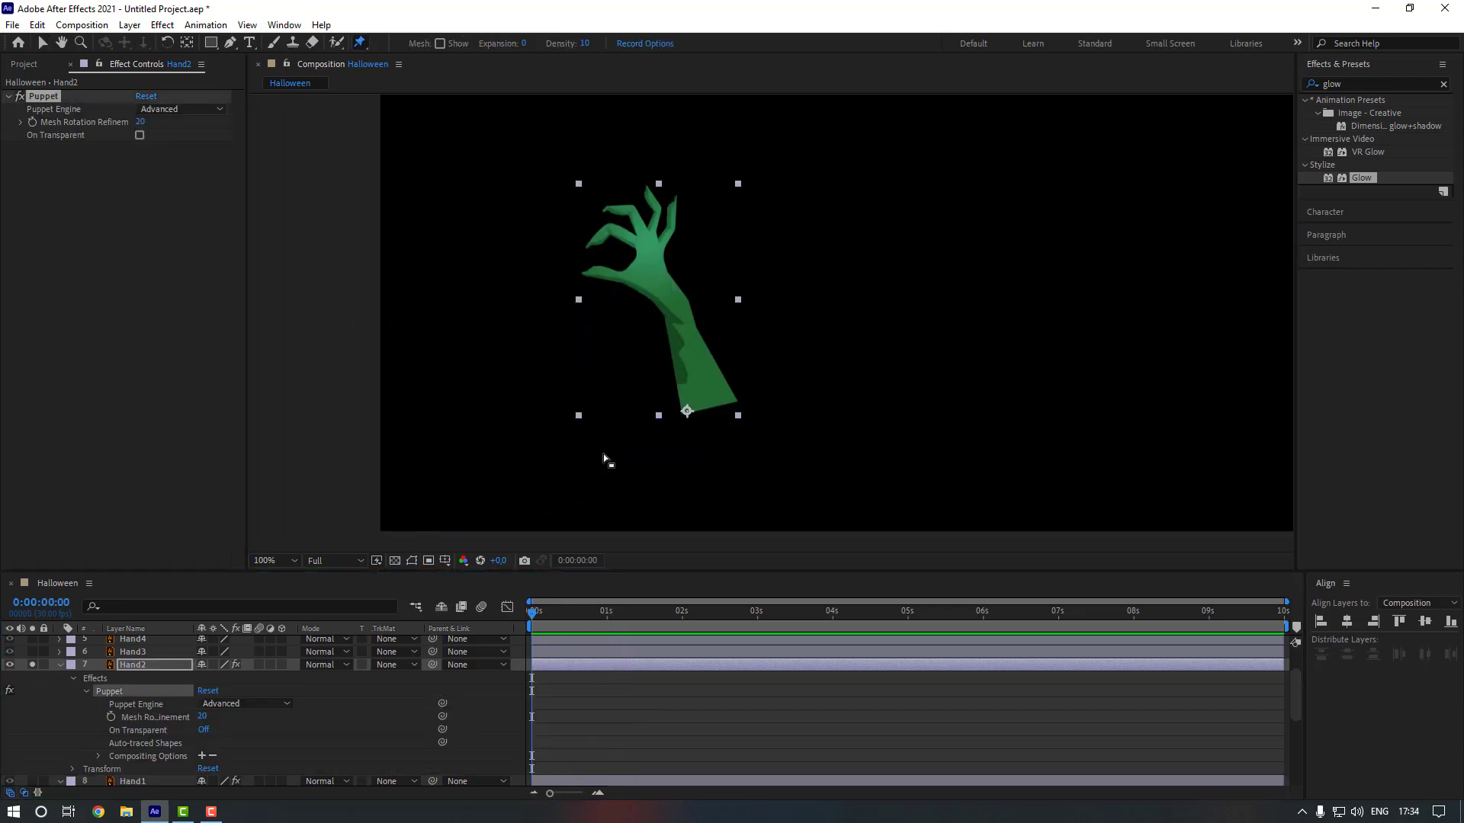
left_click(155, 670)
left_click(714, 391)
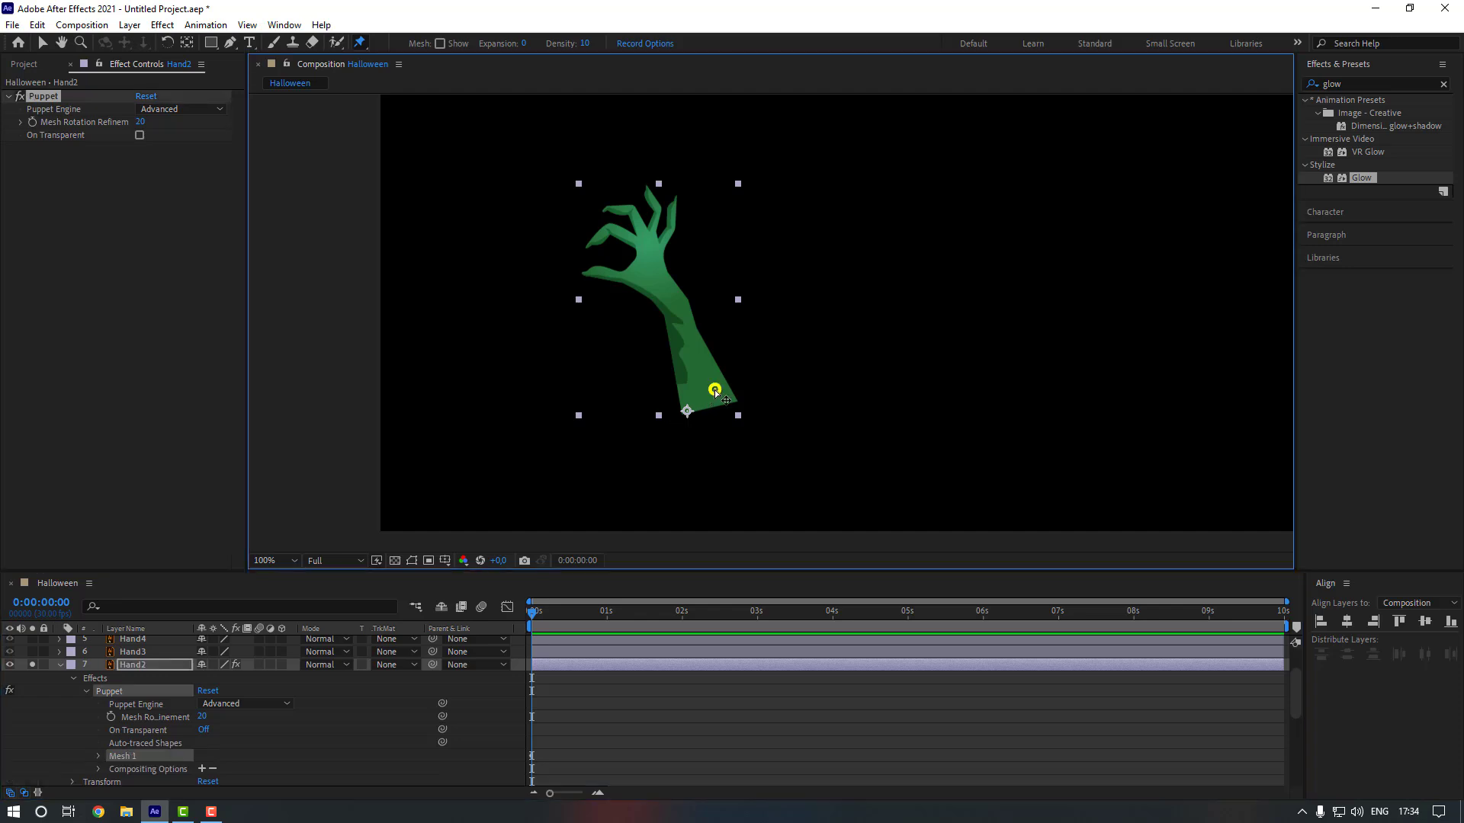
left_click(654, 271)
left_click(595, 239)
left_click_drag(653, 225, 642, 272)
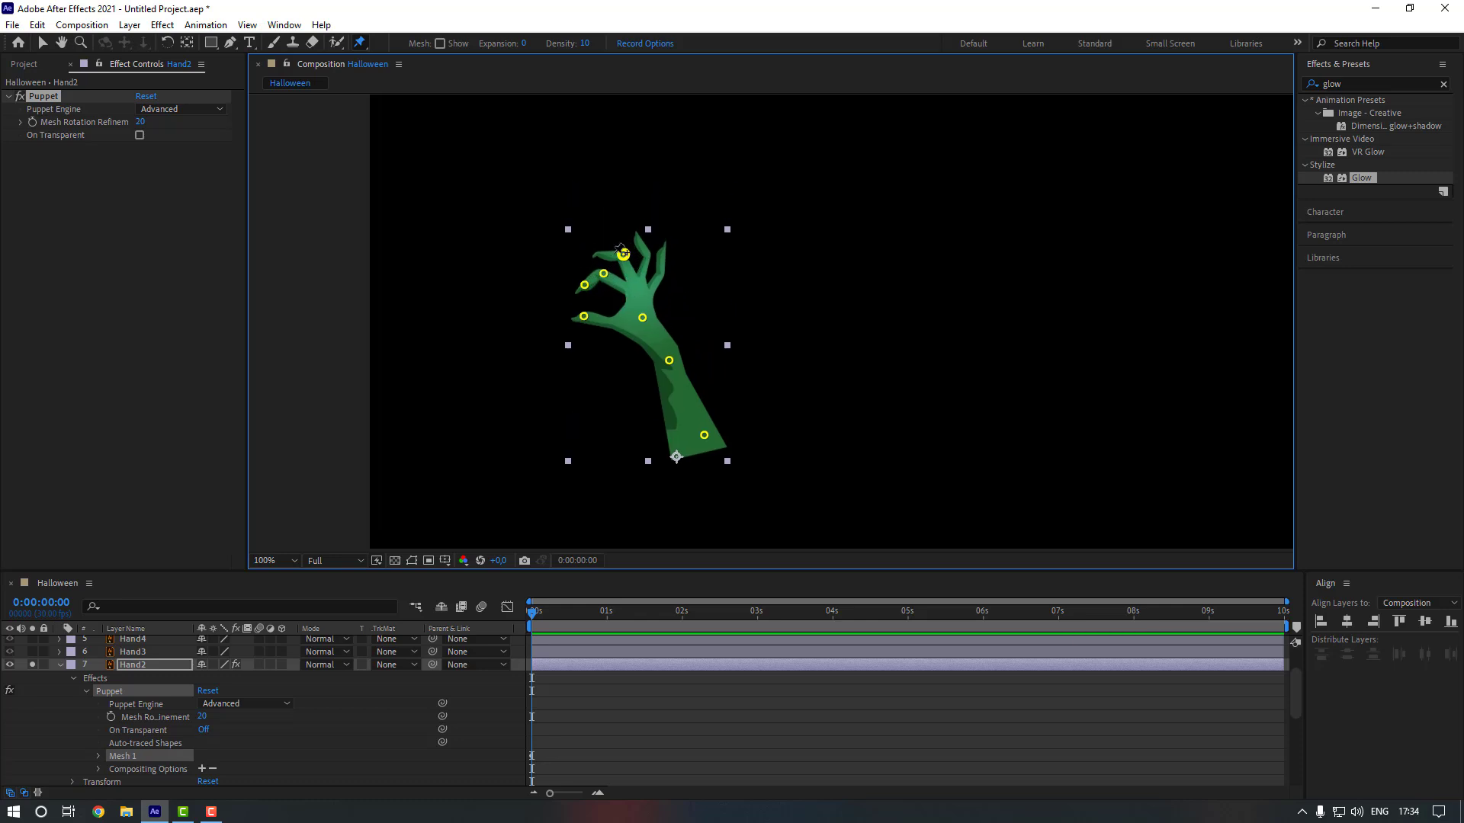
left_click(600, 254)
At 0:00:00:10, curl Hand2's fingers by moving the thumb pin upward and the four fingertip pins slightly toward the thumb side.
key("u")
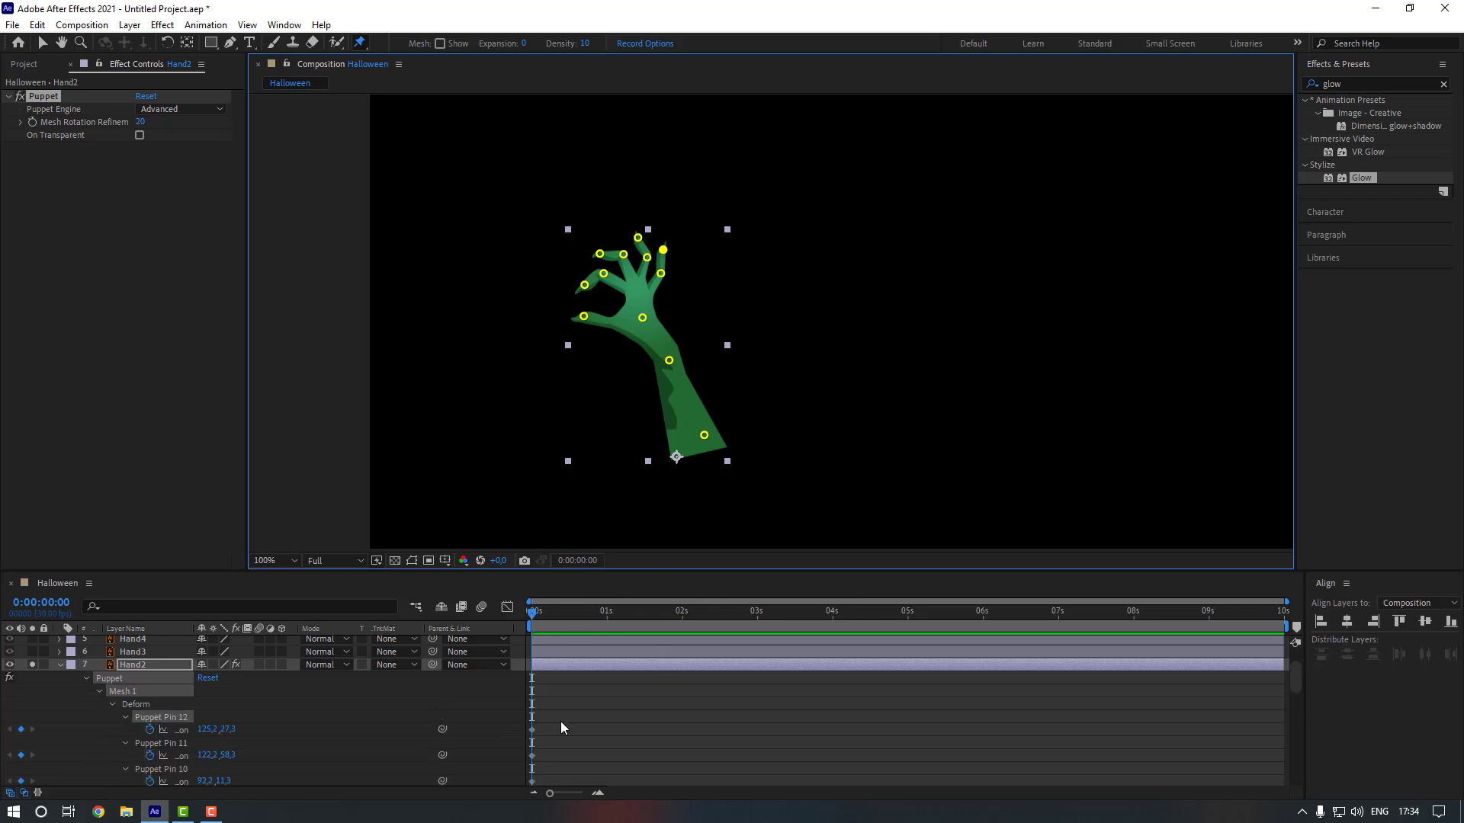
key("shift+Page_Down")
scroll(611, 353, "up", 1)
left_click_drag(680, 372, 978, 399)
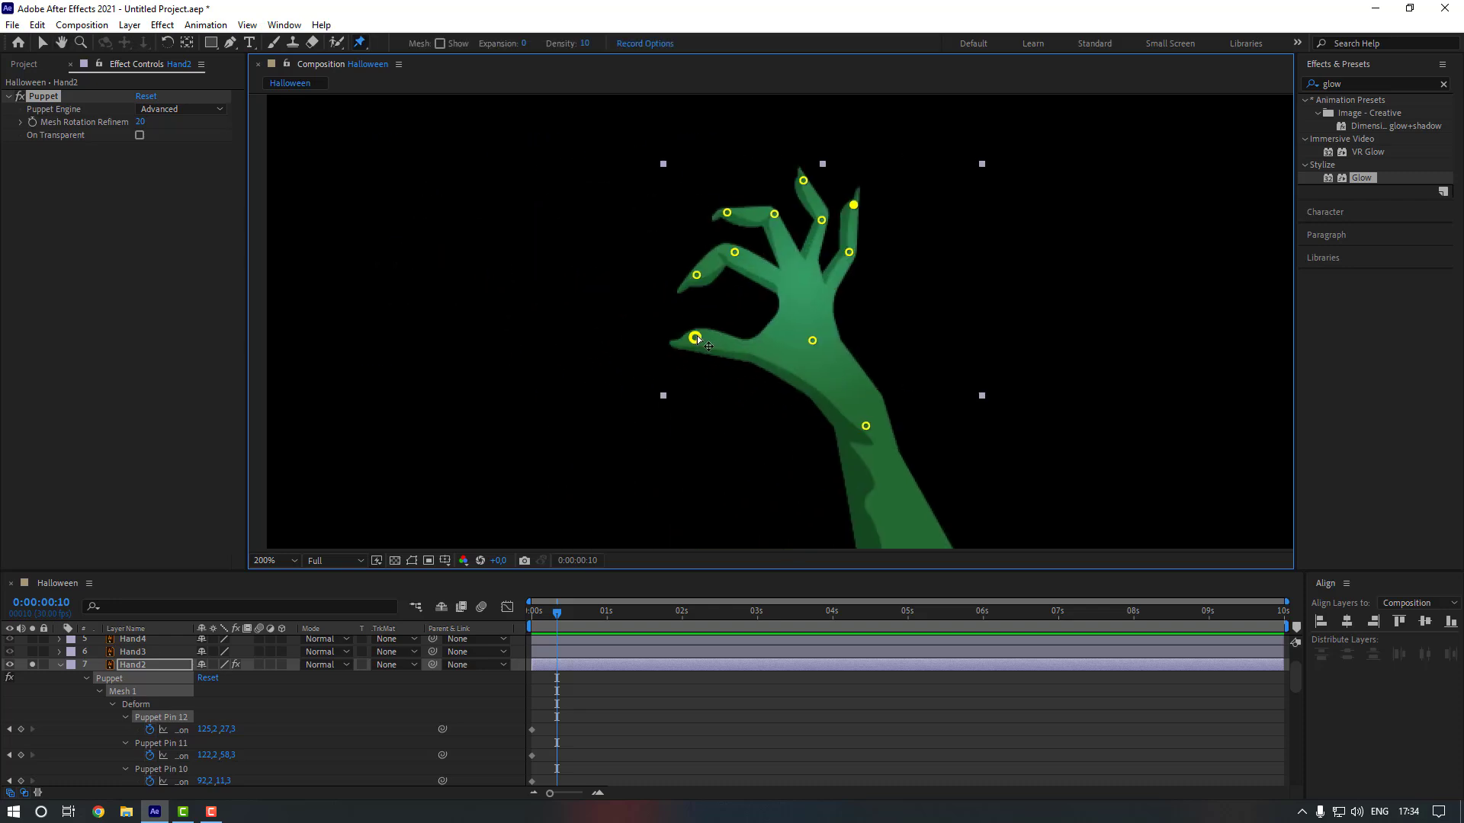
left_click_drag(699, 338, 696, 285)
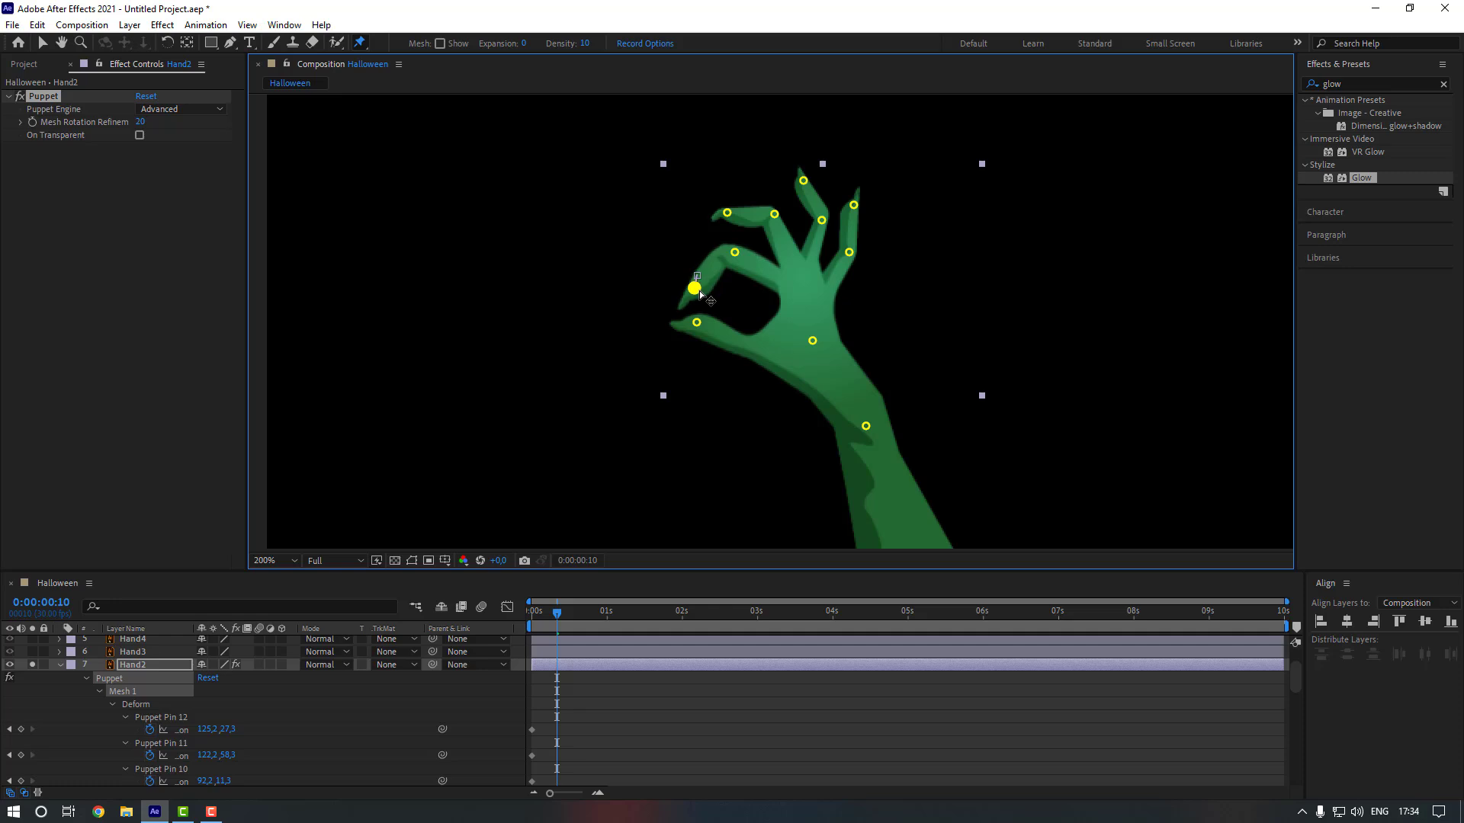
left_click_drag(727, 215, 718, 223)
left_click_drag(803, 181, 845, 201)
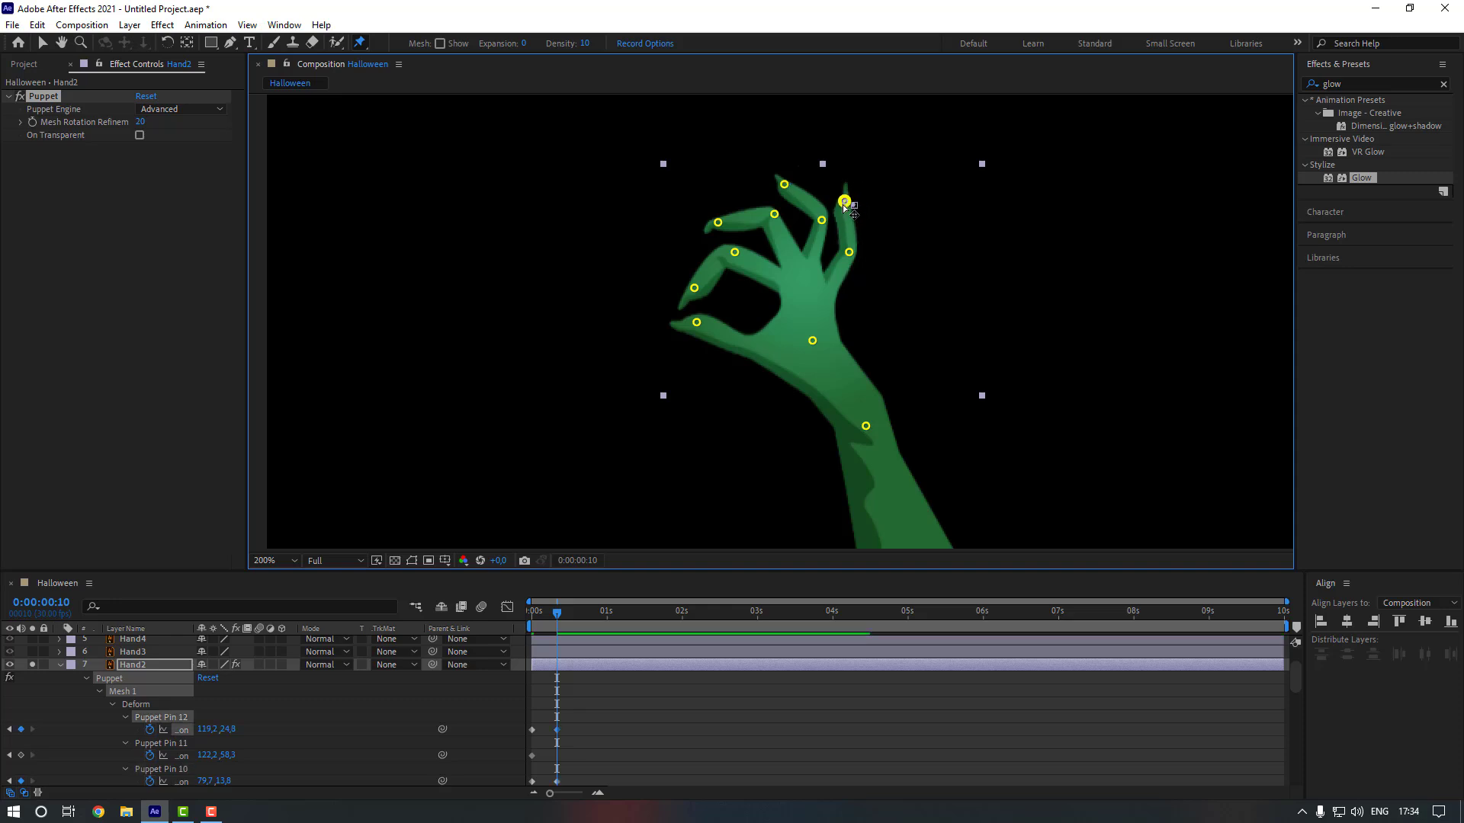
At 0:00:00:20, paste copies of the first keyframes of Hand2's moved thumb and fingertip pins to restore the starting pose.
key("shift+Page_Down")
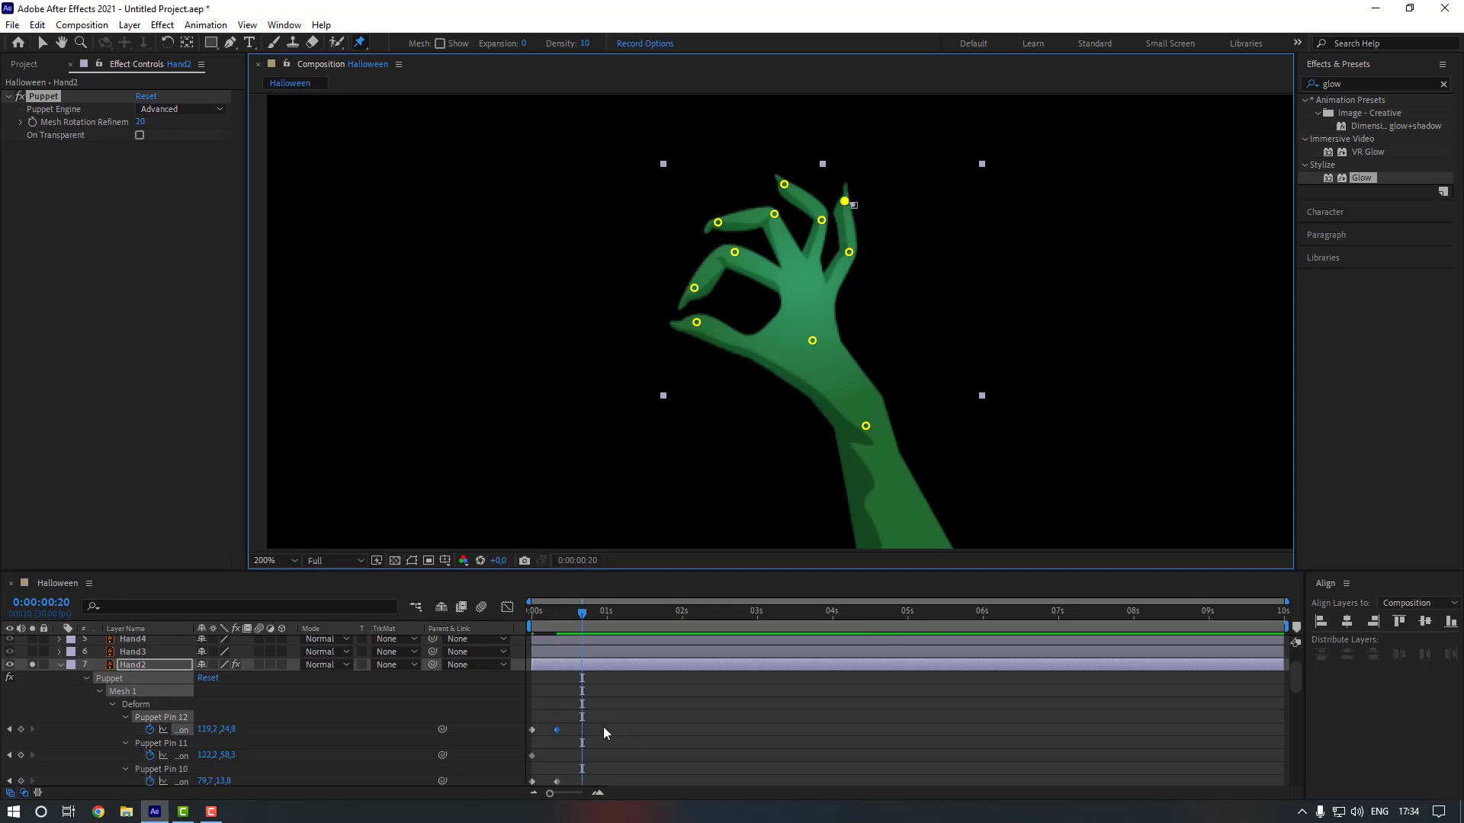
scroll(571, 709, "down", 1)
left_click_drag(544, 684, 529, 782)
key("ctrl+c")
key("ctrl+v")
key("ctrl+c")
key("ctrl+v")
scroll(540, 751, "down", 2)
key("ctrl+c")
key("ctrl+v")
scroll(537, 775, "down", 1)
key("ctrl+c")
key("ctrl+v")
scroll(536, 771, "up", 3)
Apply Easy Ease to the keyframes of Hand2's thumb and finger puppet pins and play the finger movement from the start.
left_click_drag(598, 677, 525, 793)
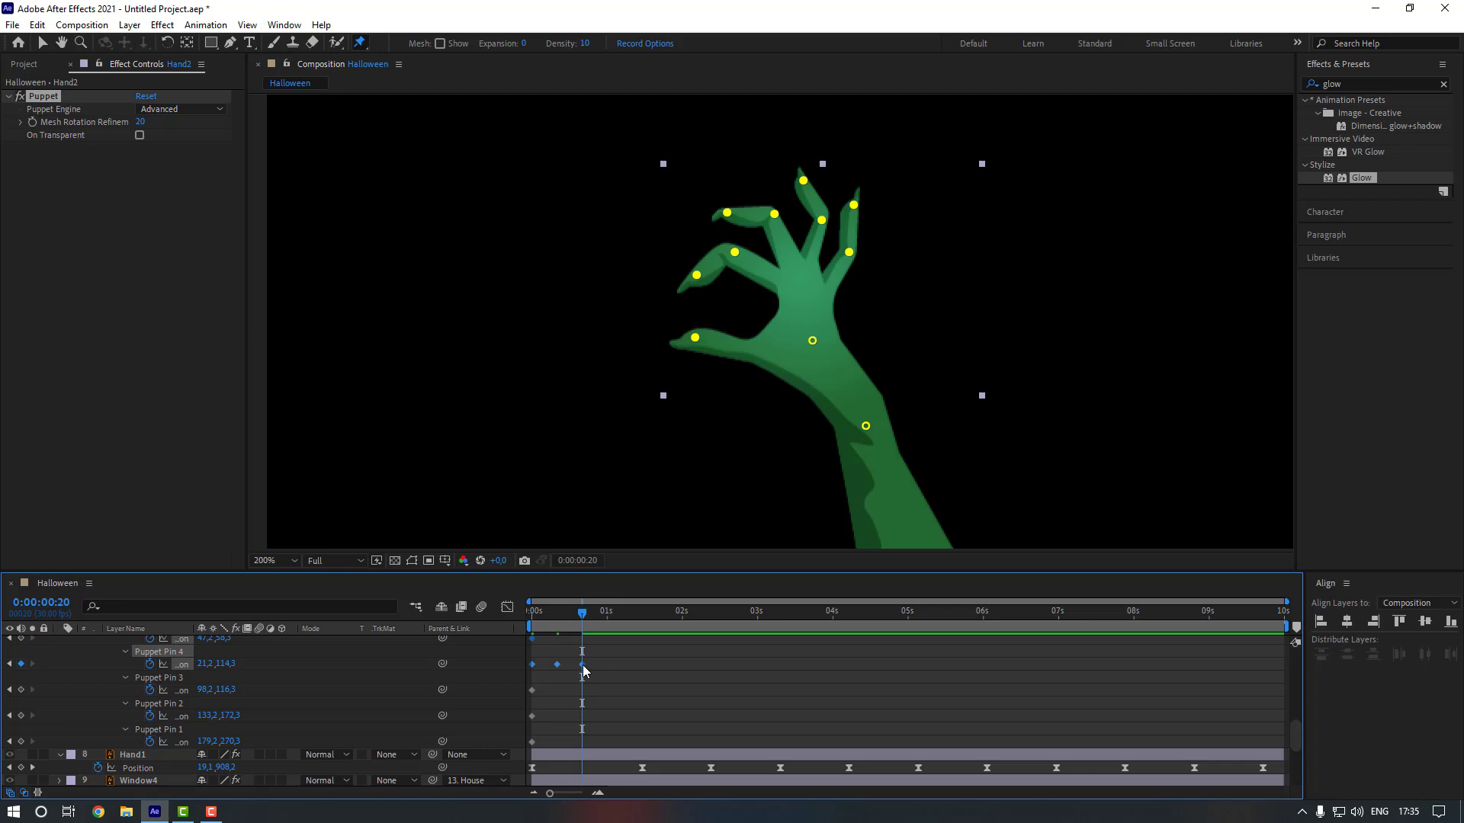
right_click(584, 670)
mouse_move(724, 656)
left_click(771, 701)
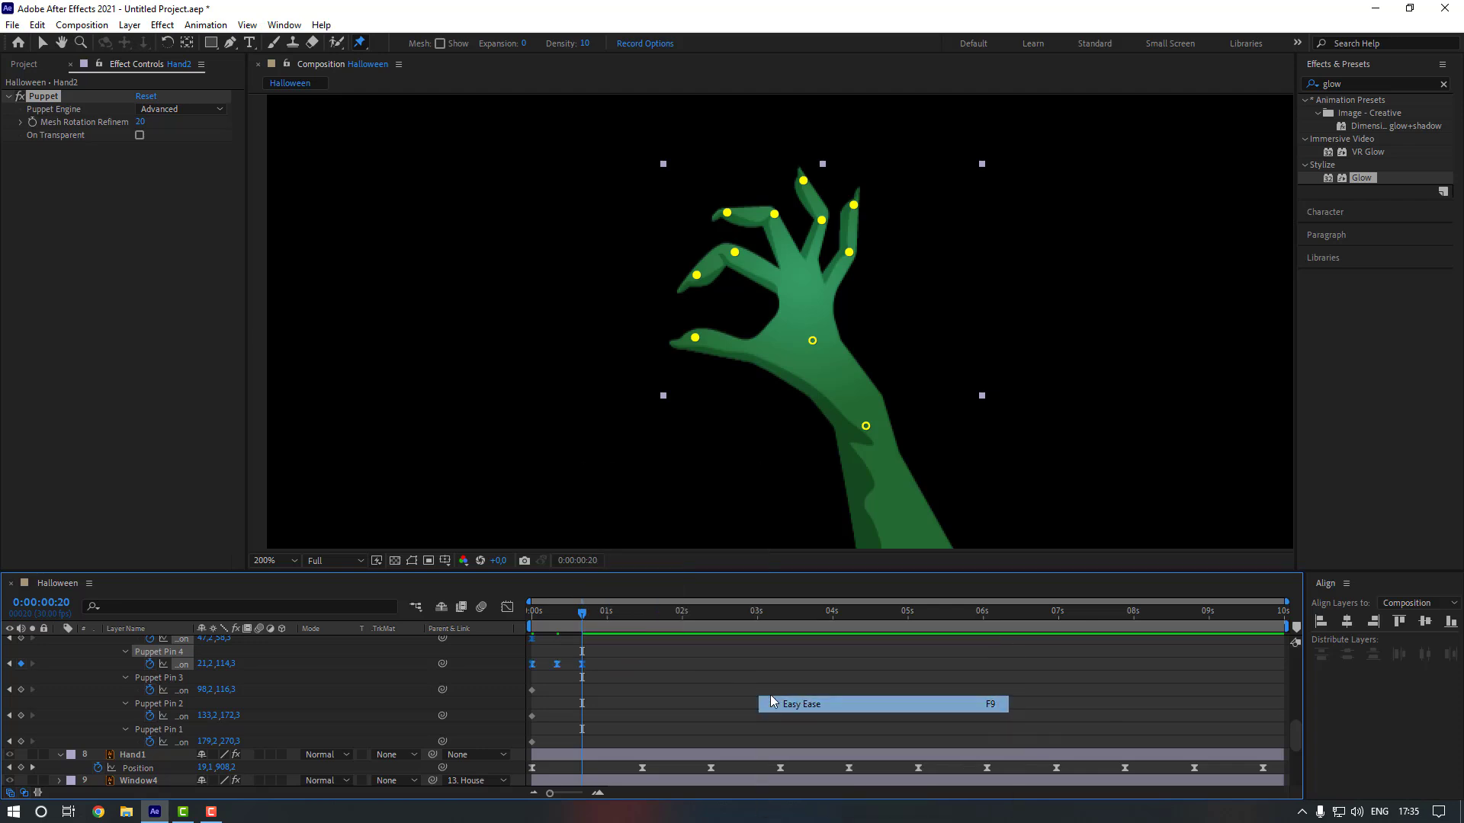
scroll(605, 679, "up", 2)
left_click(606, 678)
left_click_drag(581, 613, 446, 619)
key("space")
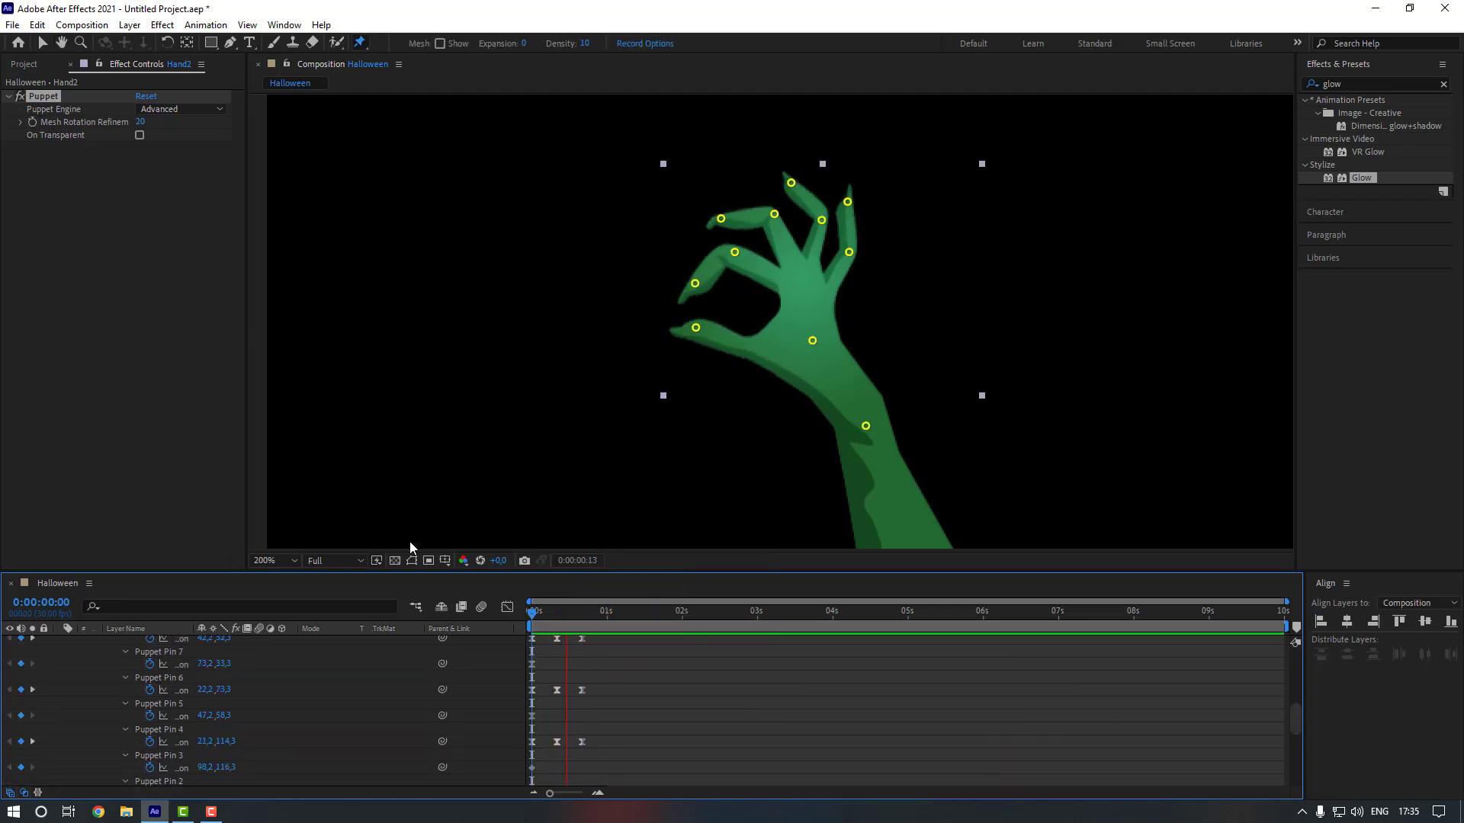
Stop playback and add the expression loopOut(type = "cycle", numKeyframes = 0) to the position of Hand2's Puppet Pin 12.
key("space")
scroll(587, 671, "up", 5)
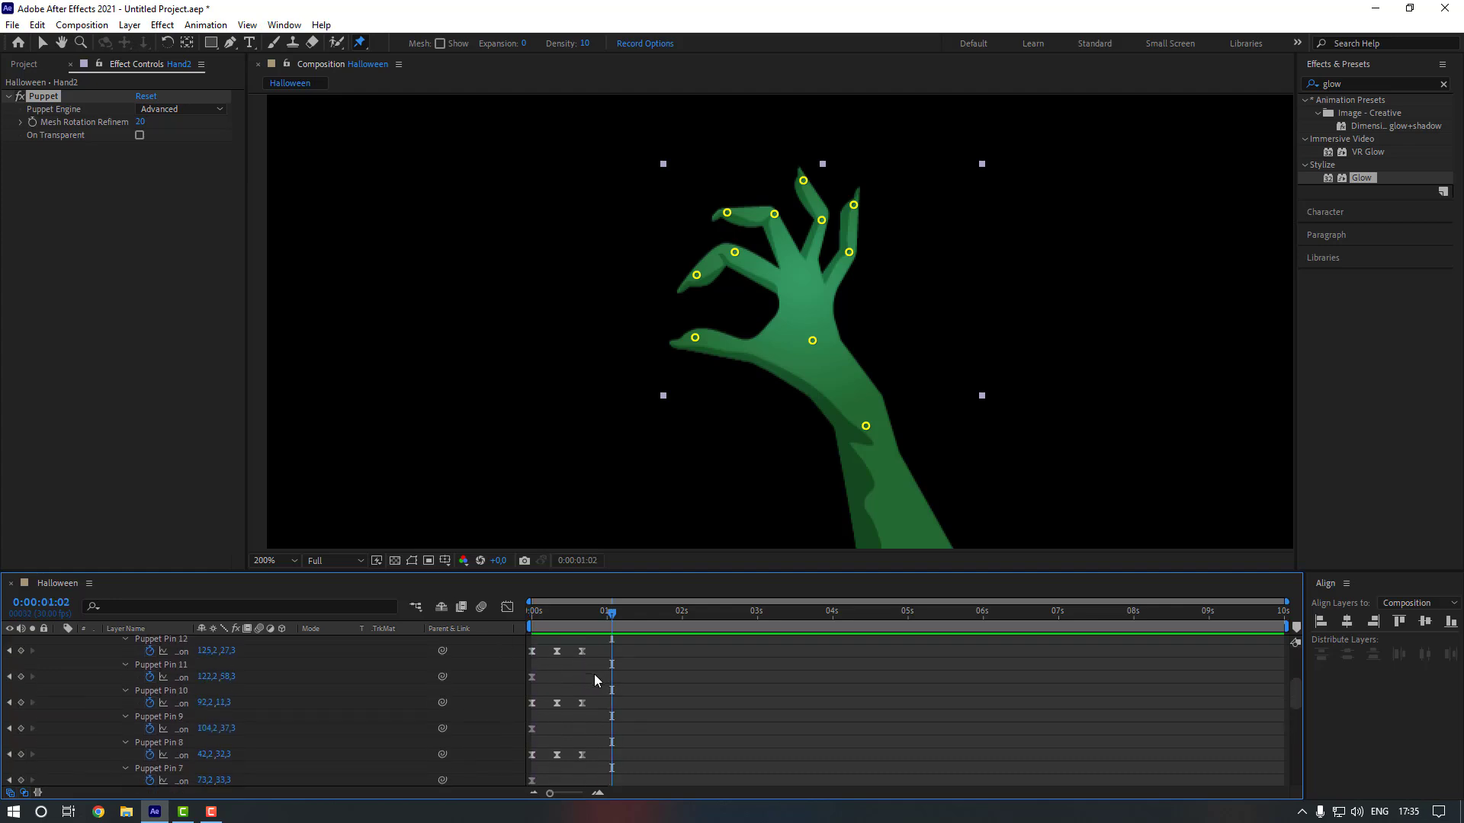
scroll(594, 676, "up", 1)
left_click(190, 693)
left_click(151, 690, "alt")
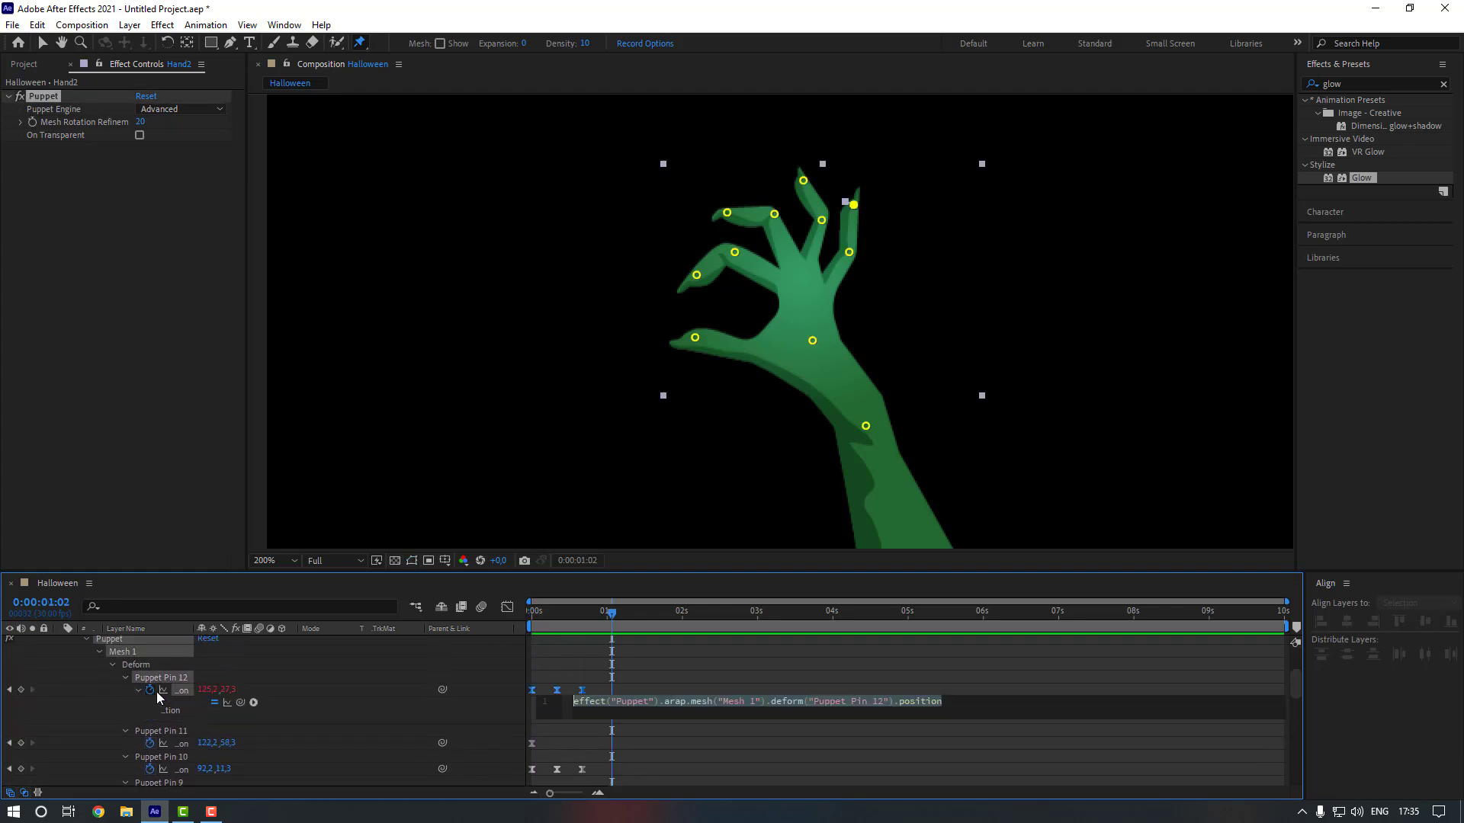
left_click(255, 703)
mouse_move(321, 608)
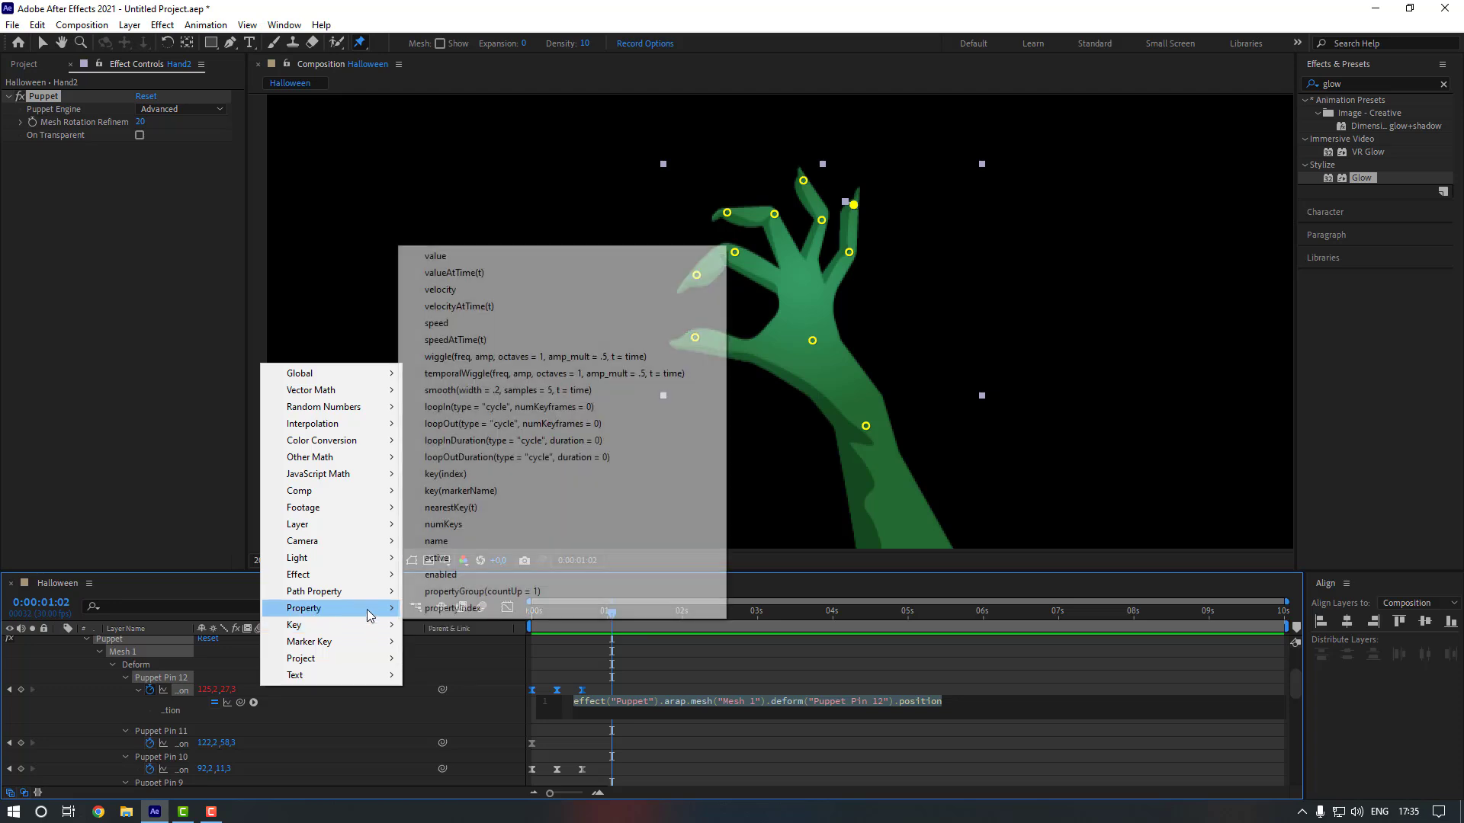
left_click(499, 424)
left_click(294, 703)
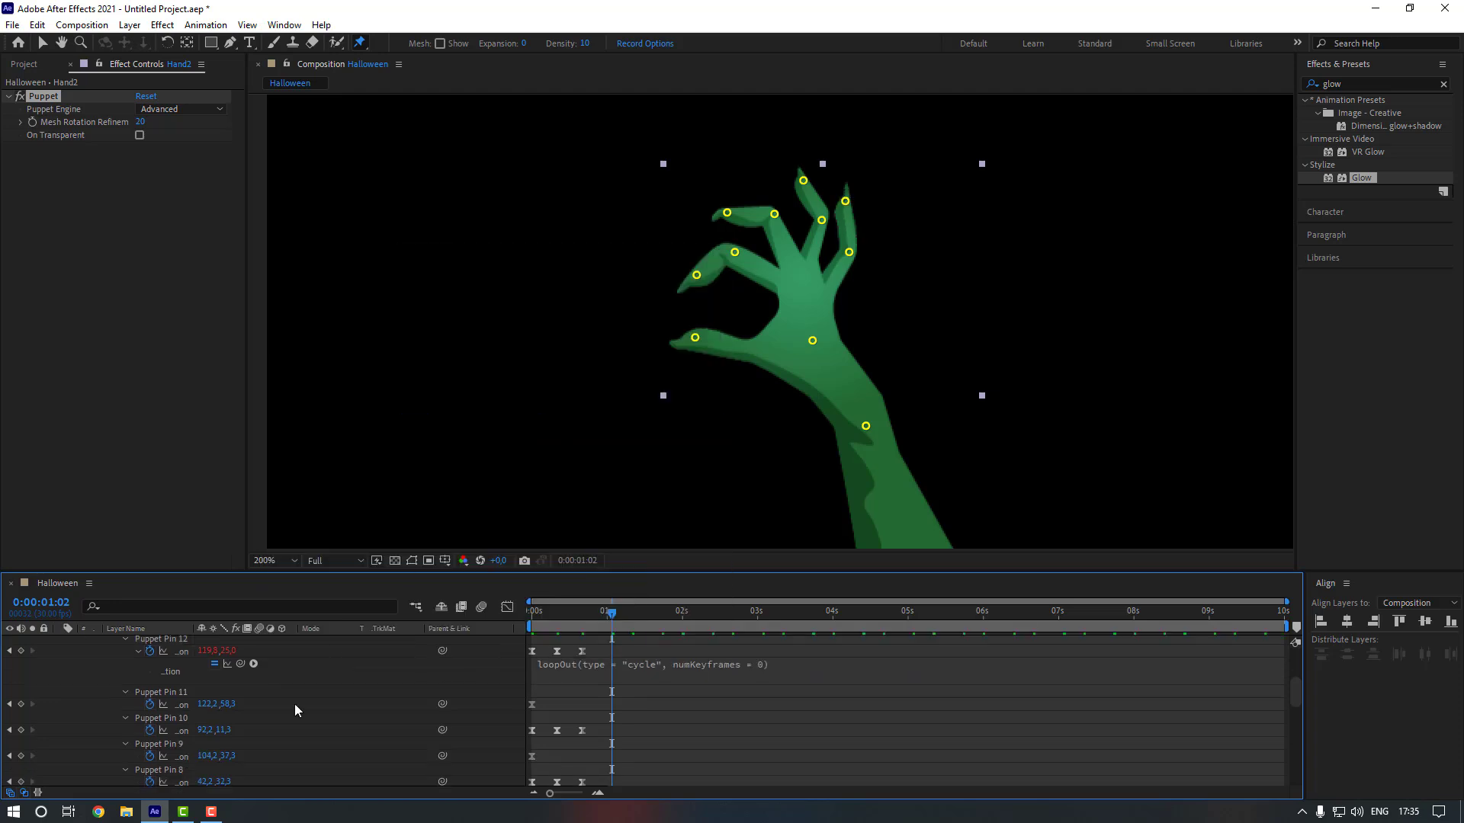
Add the same cycling loopOut expression to the positions of Hand2's Puppet Pin 10 and Puppet Pin 8.
left_click(150, 729, "alt")
left_click(253, 743)
mouse_move(346, 647)
left_click(499, 466)
left_click(327, 724)
scroll(327, 724, "down", 2)
left_click(150, 731, "alt")
left_click(253, 744)
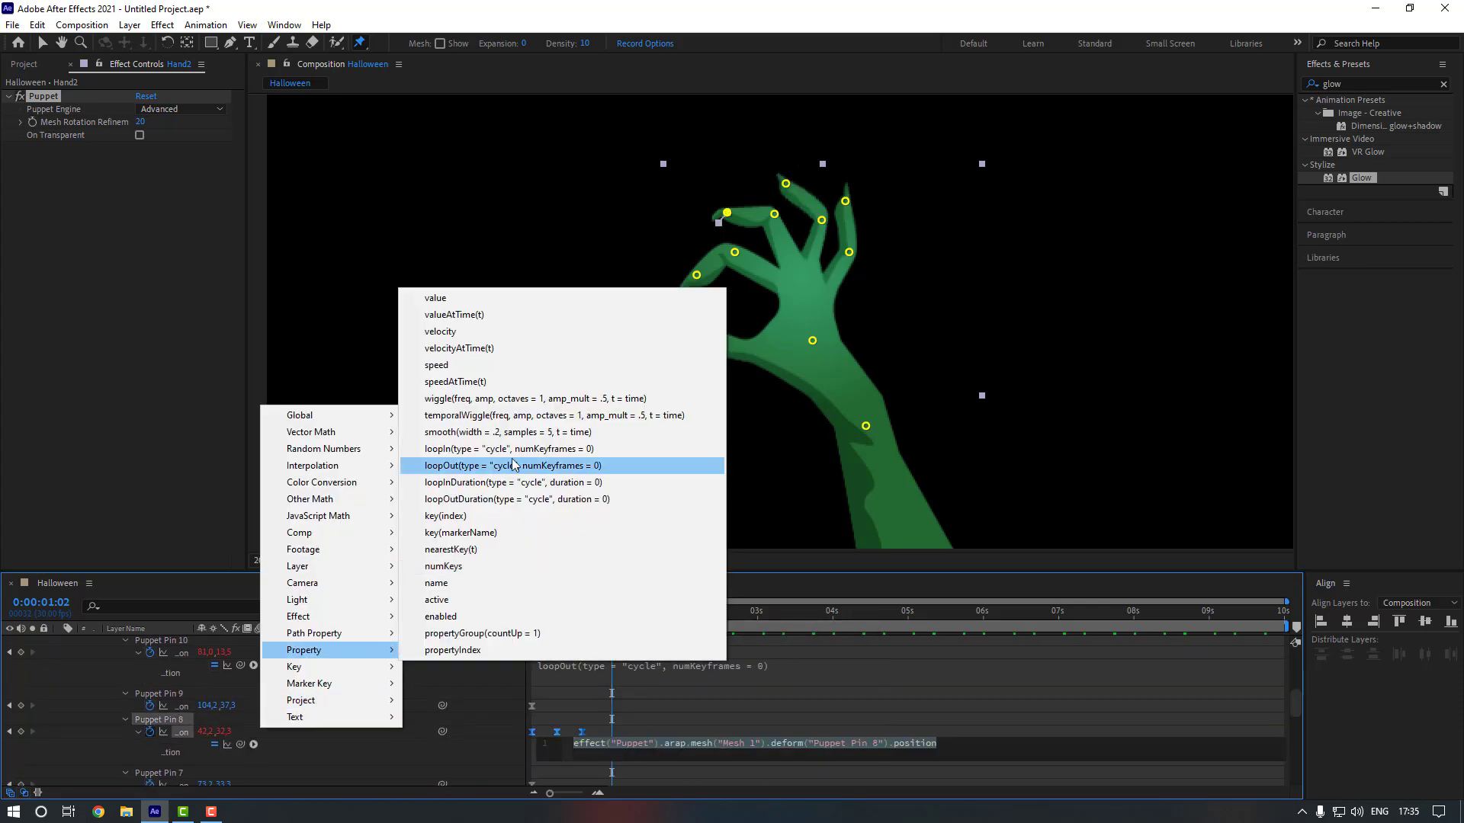
left_click(512, 461)
Give the positions of Hand2's Puppet Pin 6 and Puppet Pin 4 the cycling loopOut expression as well.
scroll(147, 738, "down", 2)
left_click(150, 734, "alt")
left_click(253, 747)
left_click(512, 463)
scroll(148, 738, "down", 2)
left_click(150, 735, "alt")
left_click(254, 747)
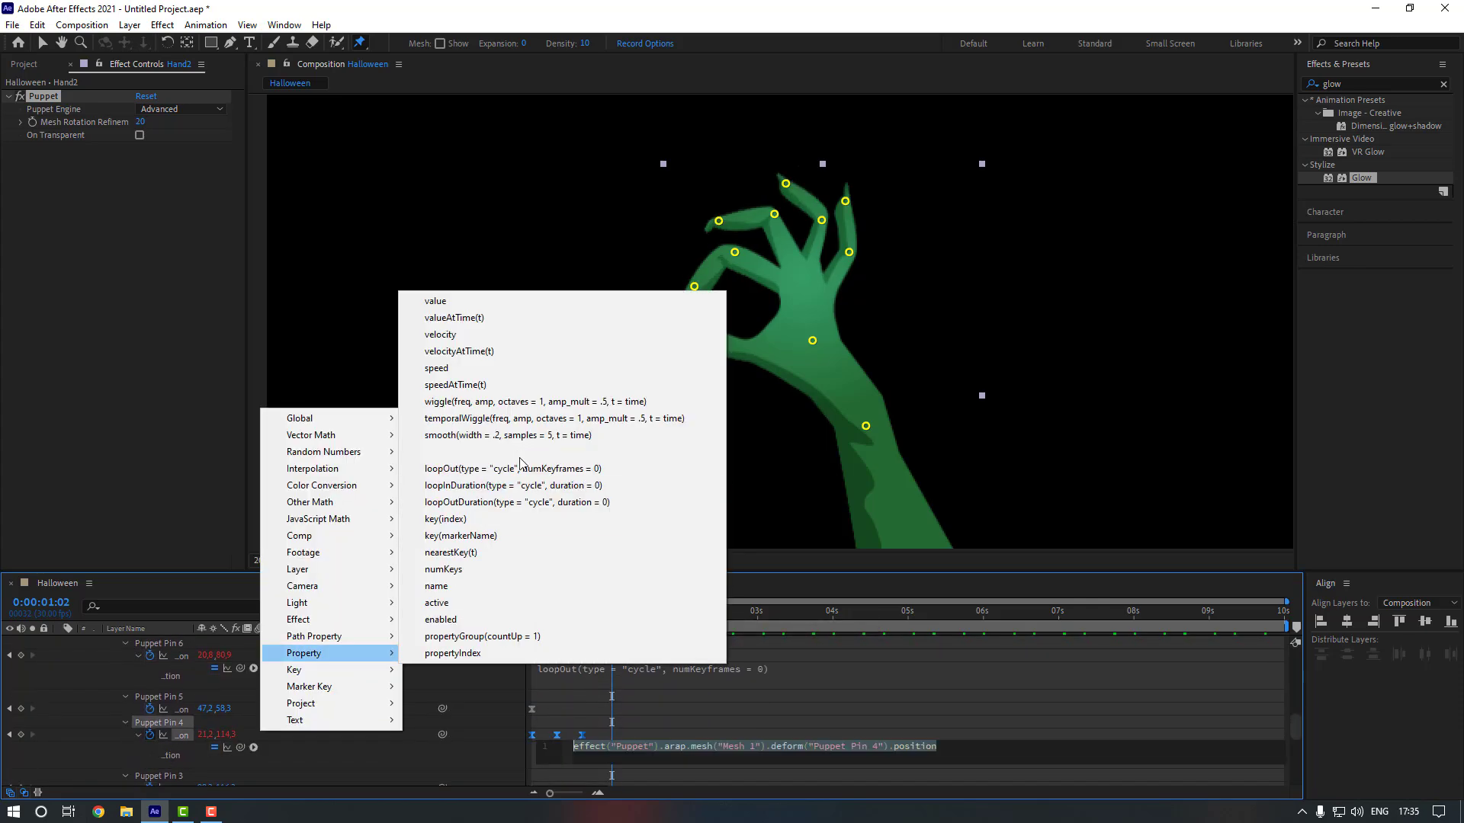
left_click(520, 467)
left_click(417, 717)
Deselect the pins, switch to the Selection tool and play Hand2's looping finger movement from the start.
scroll(416, 717, "up", 6)
left_click(555, 657)
scroll(648, 457, "down", 1)
key("v")
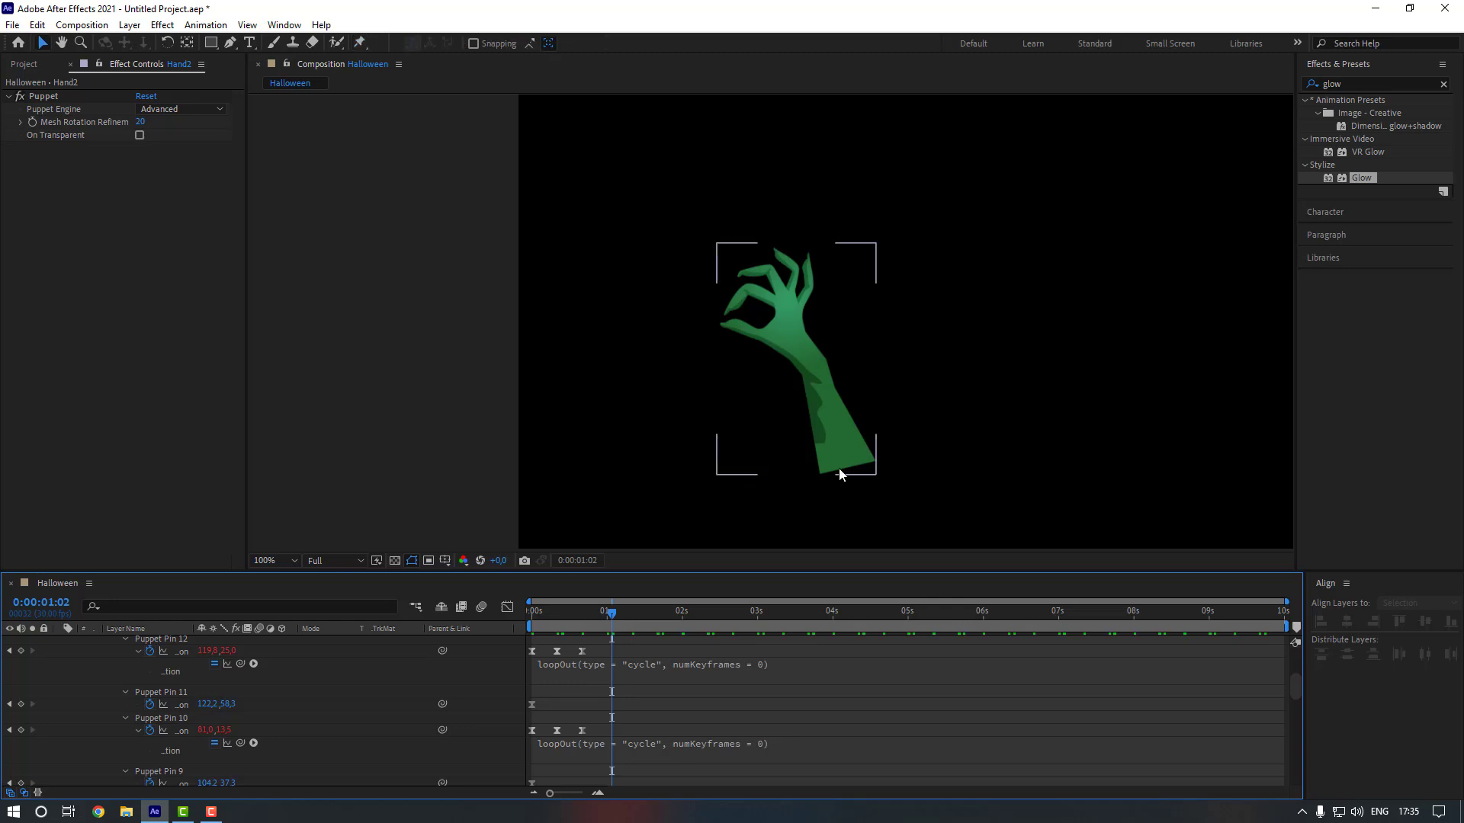
left_click_drag(838, 470, 769, 417)
left_click_drag(562, 610, 443, 615)
key("space")
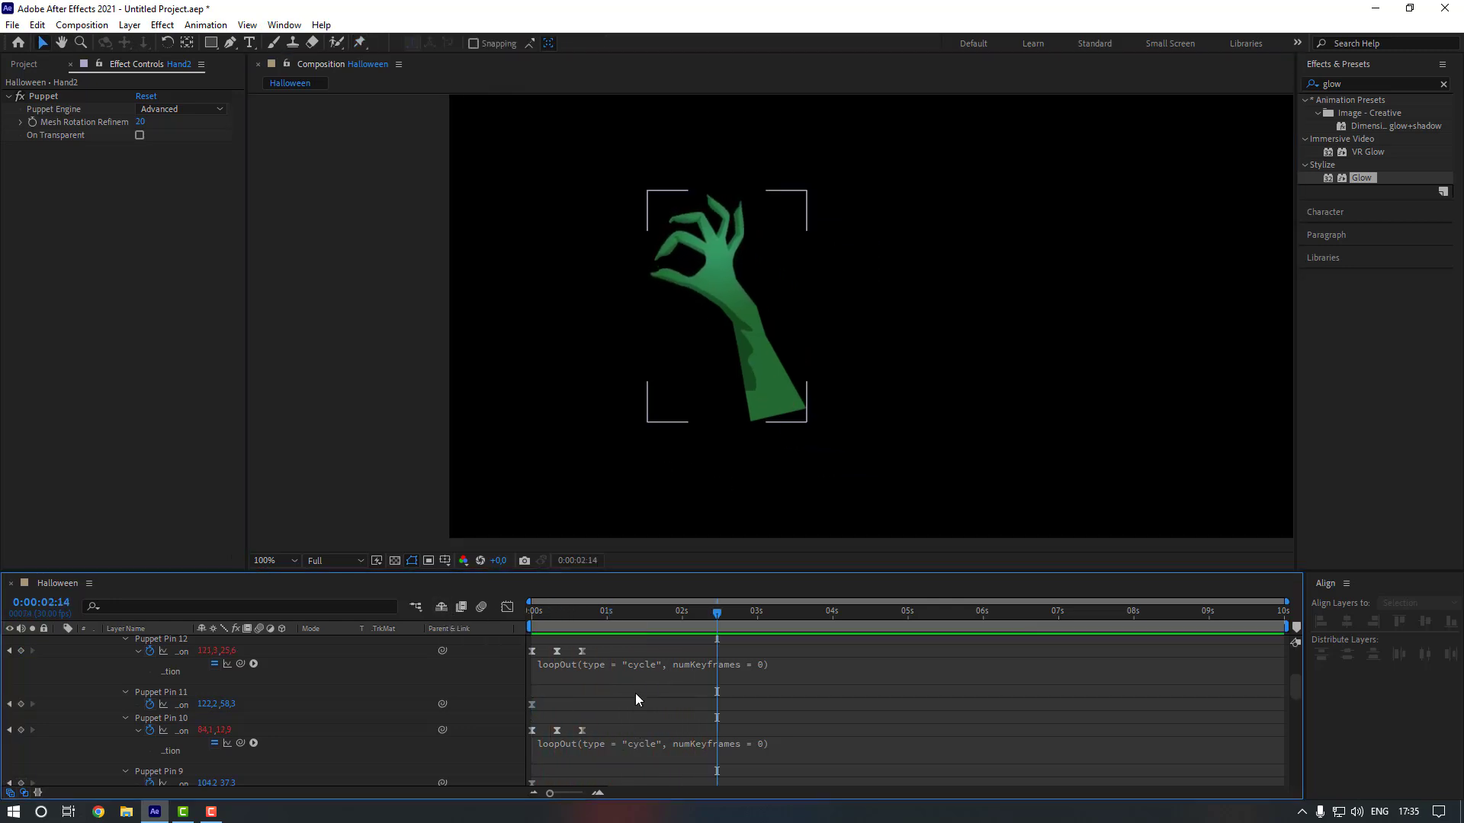
Select Hand2's finger and thumb pin keyframes, stretch them proportionally to end at about 1.5 seconds, and preview the slower loop.
scroll(634, 693, "up", 1)
left_click_drag(606, 689, 519, 699)
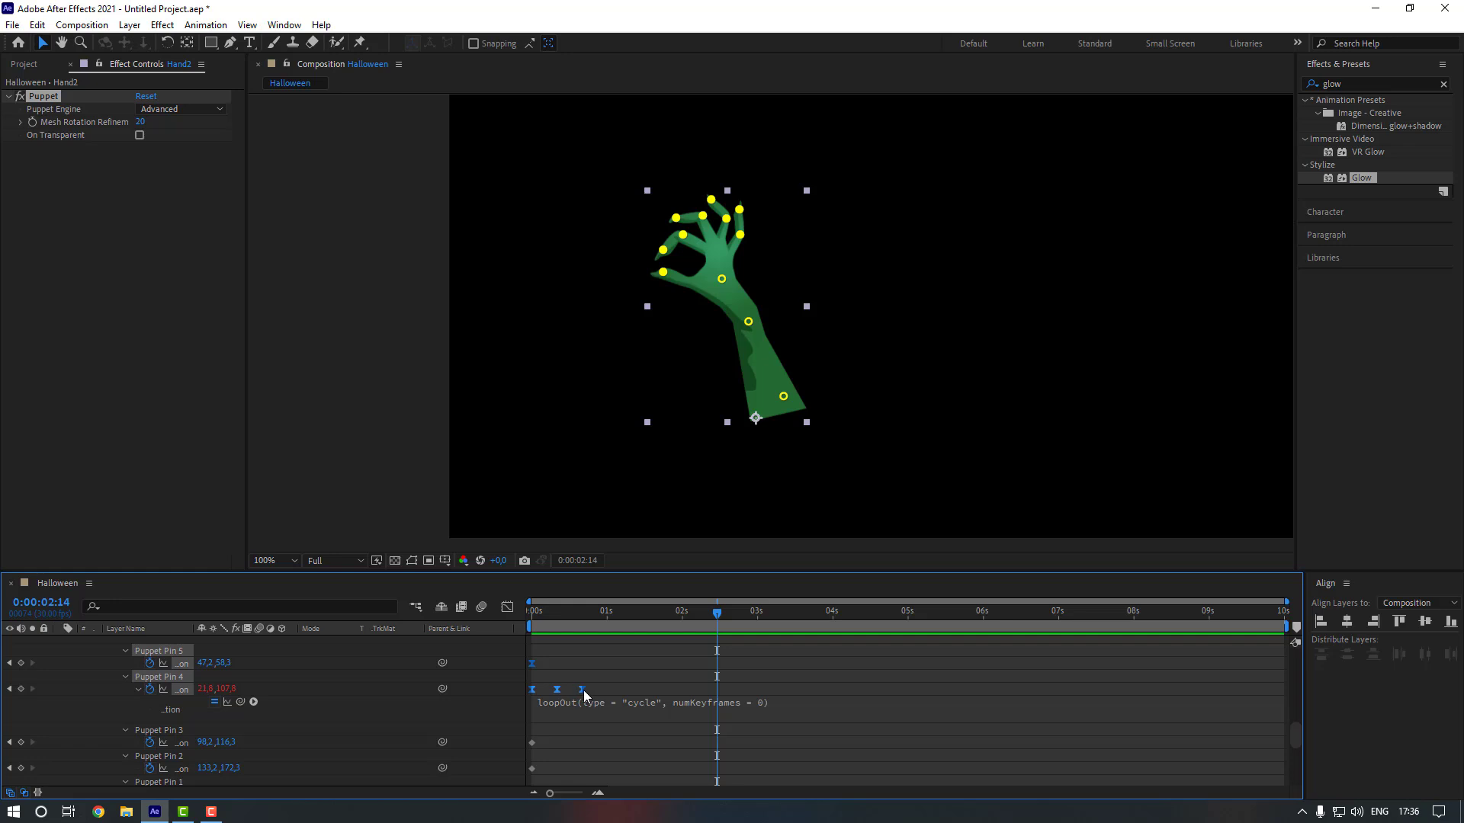
left_click_drag(608, 691, 650, 693)
left_click(674, 692)
key("space")
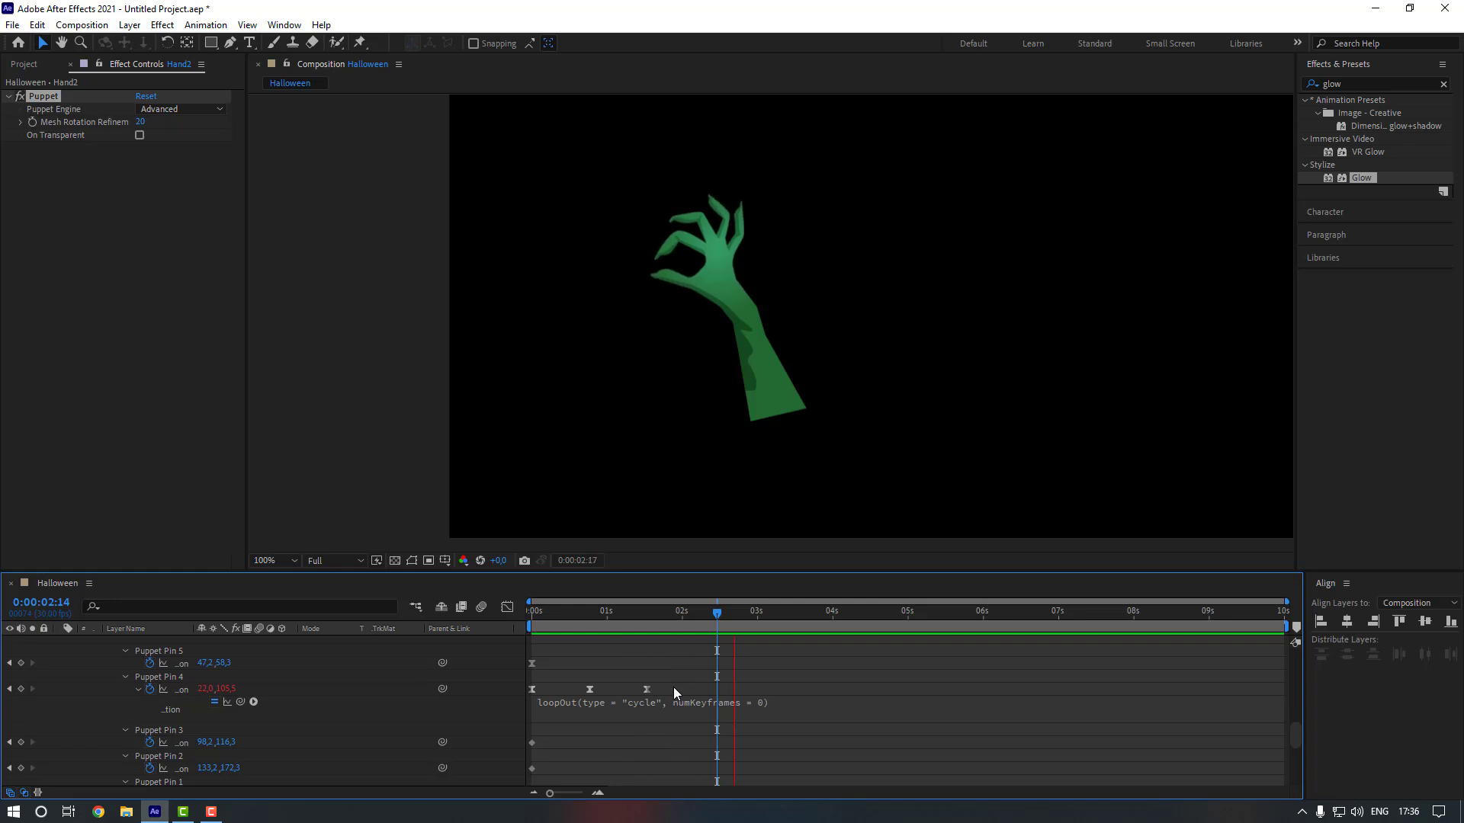
key("space")
Collapse Hand2's properties, turn off its solo and play the whole scene from the start.
scroll(81, 661, "up", 8)
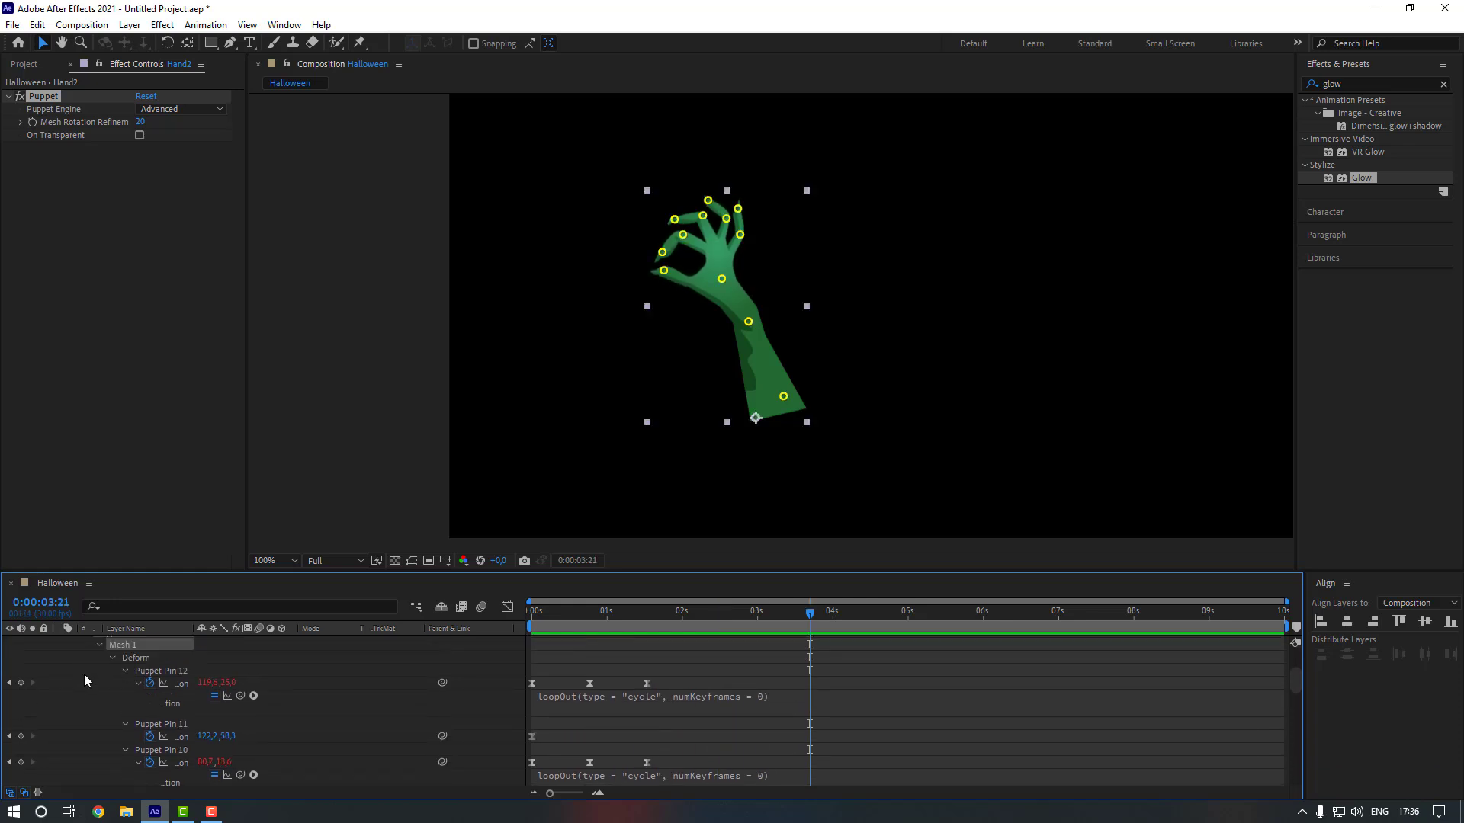
scroll(76, 683, "up", 5)
left_click(59, 696)
left_click(32, 696)
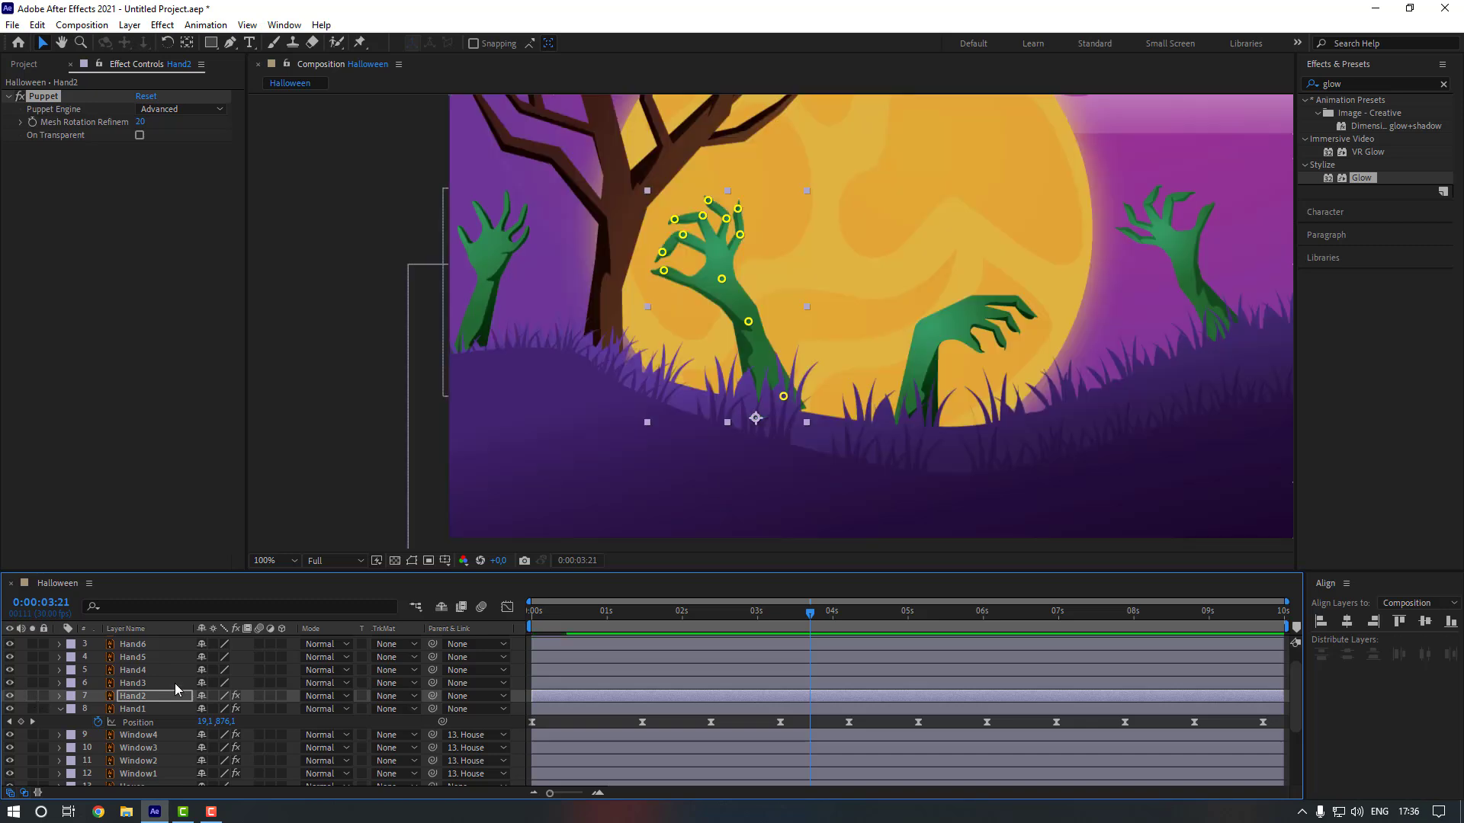
key("Home")
key("space")
left_click(587, 721)
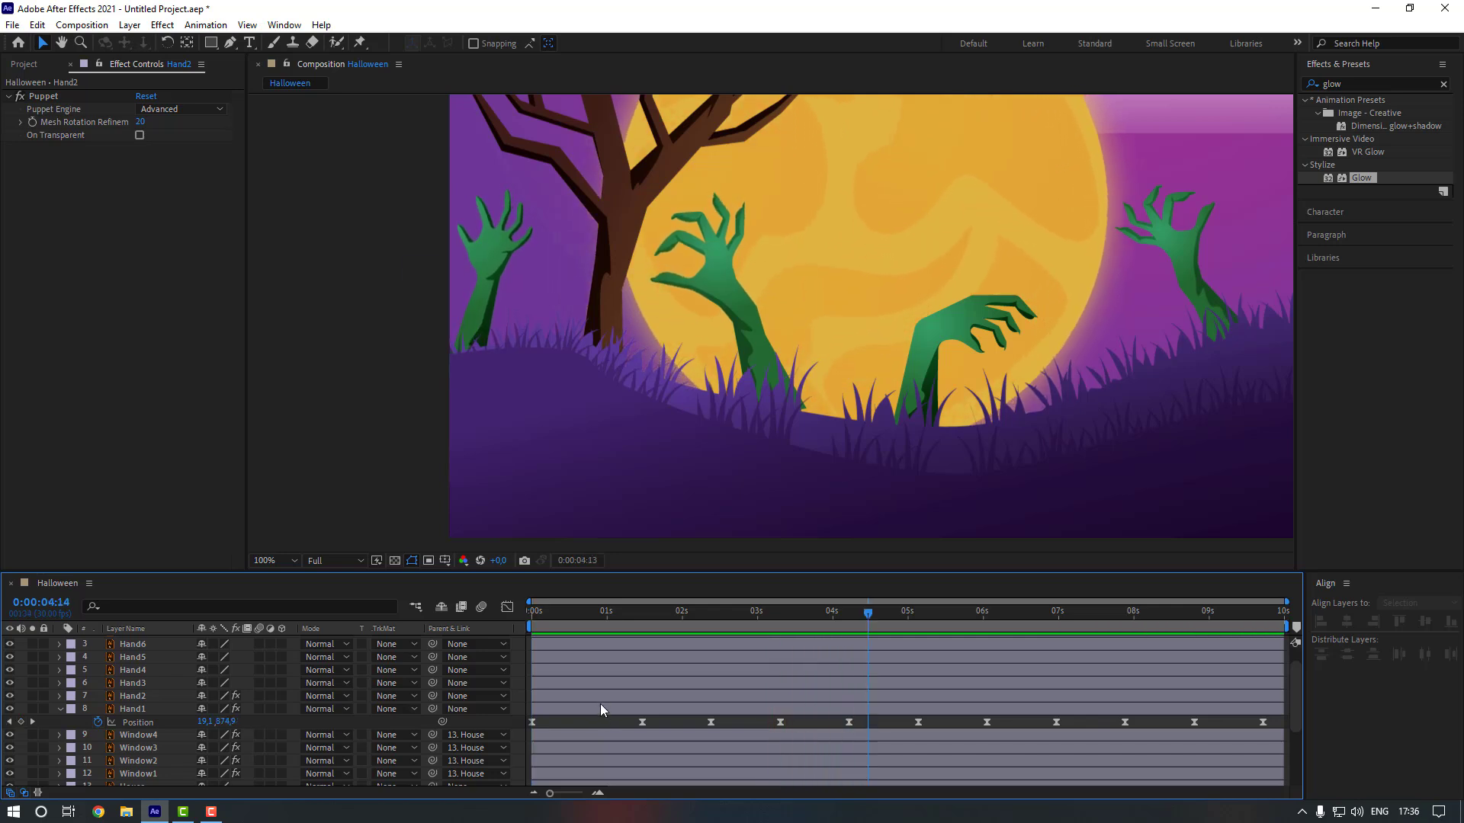
Add a position keyframe to Hand2 at 0:00:01:24, and at 0:00:00:05 lower it below the ground to Y 1207.3.
left_click(599, 702)
left_click_drag(587, 628, 668, 635)
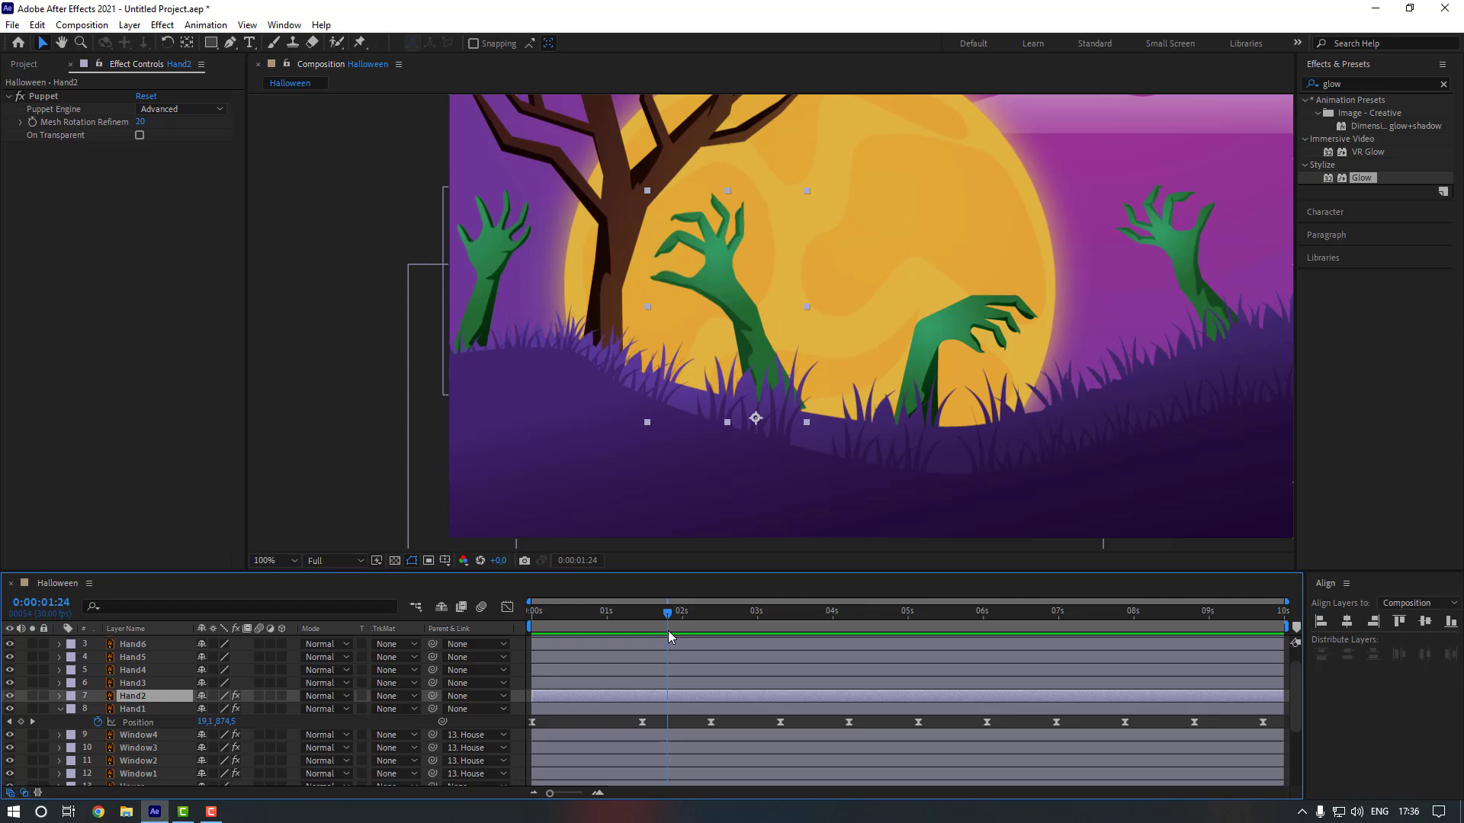
key("alt+shift+p")
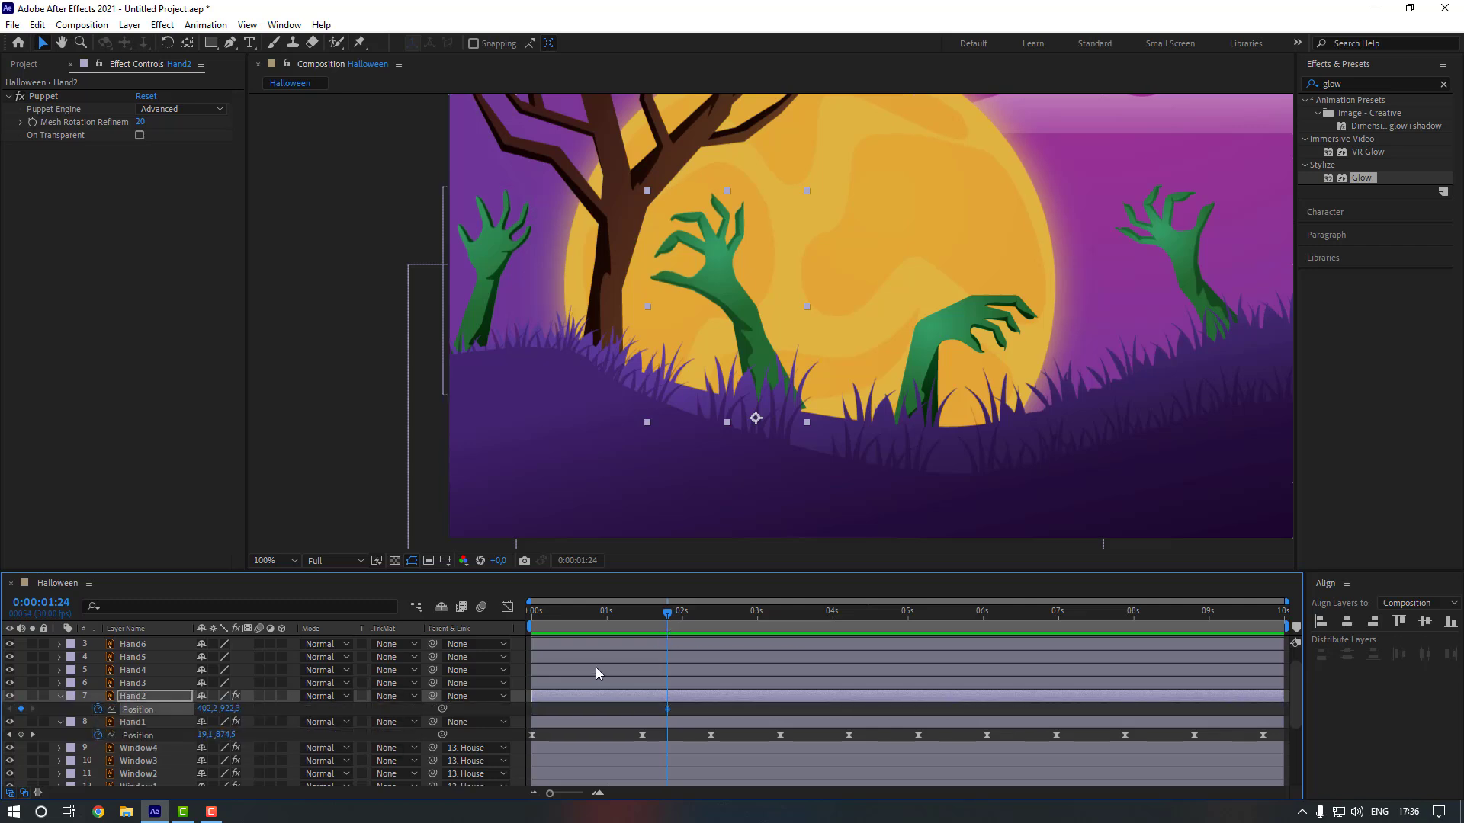
left_click_drag(588, 627, 545, 621)
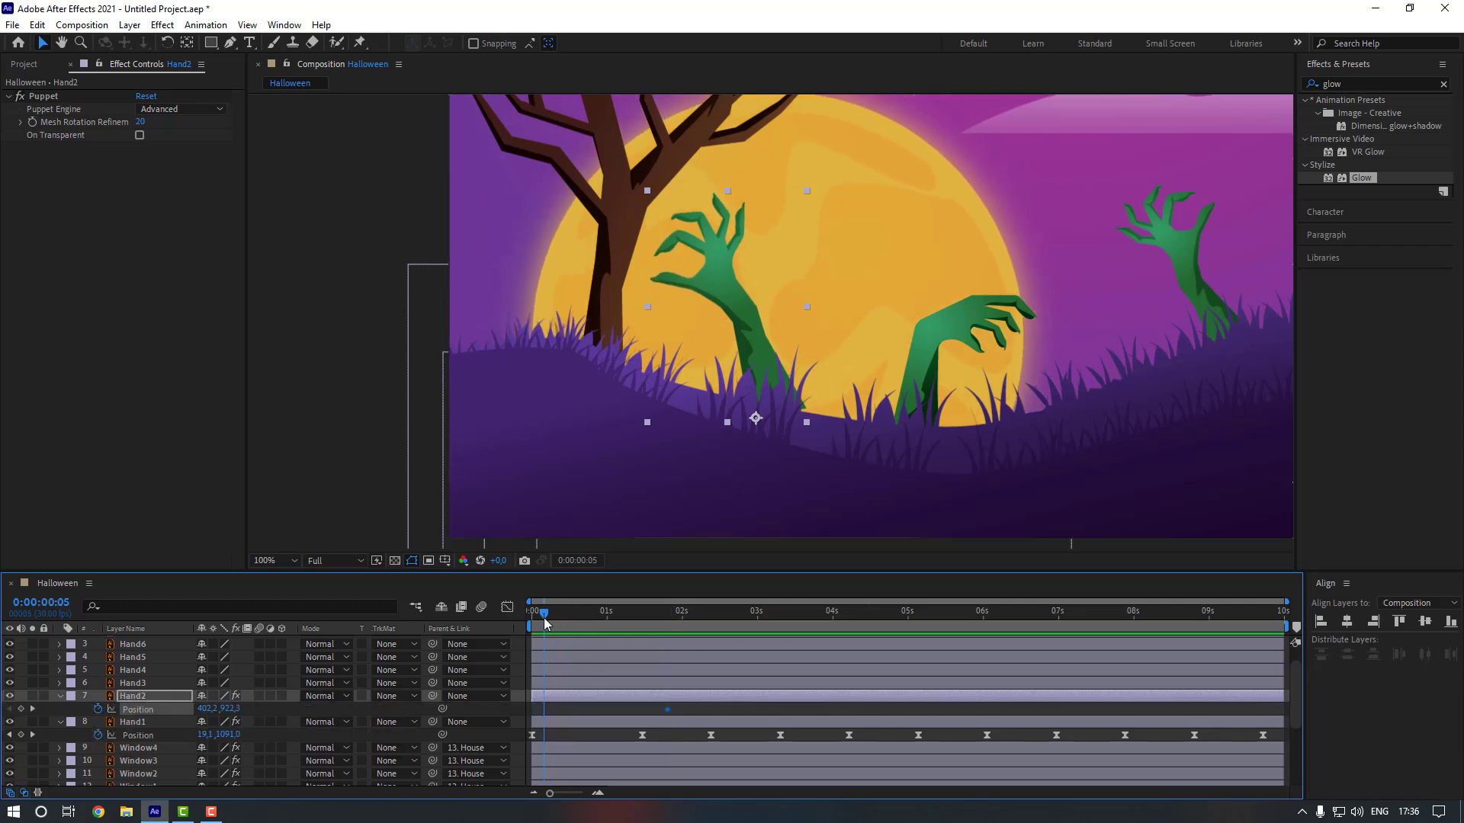
left_click_drag(231, 710, 485, 670)
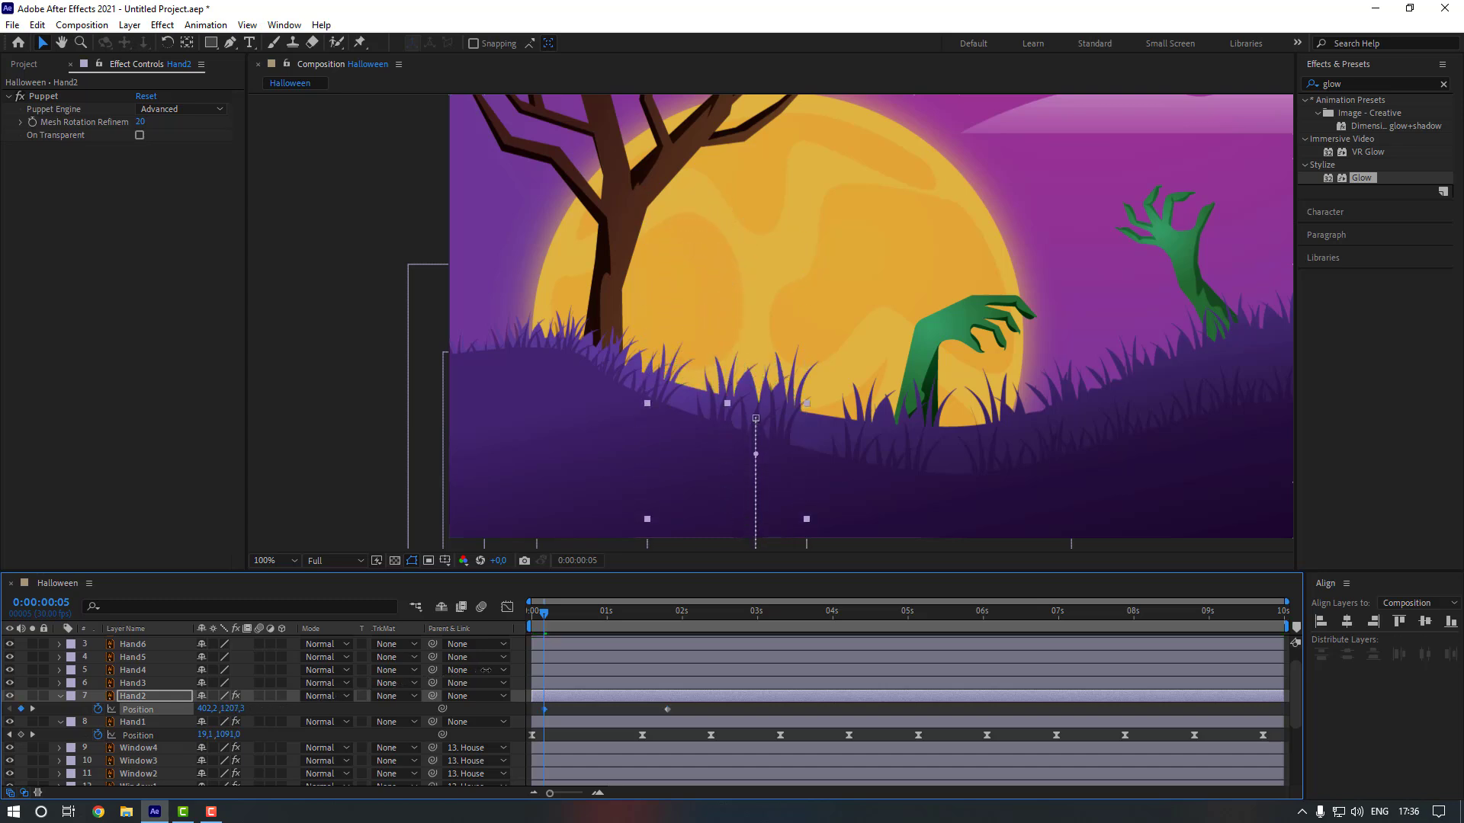
At 0:00:01:24, set Hand2's Y position to 931.3 and apply Easy Ease to both of its position keyframes.
left_click(670, 616)
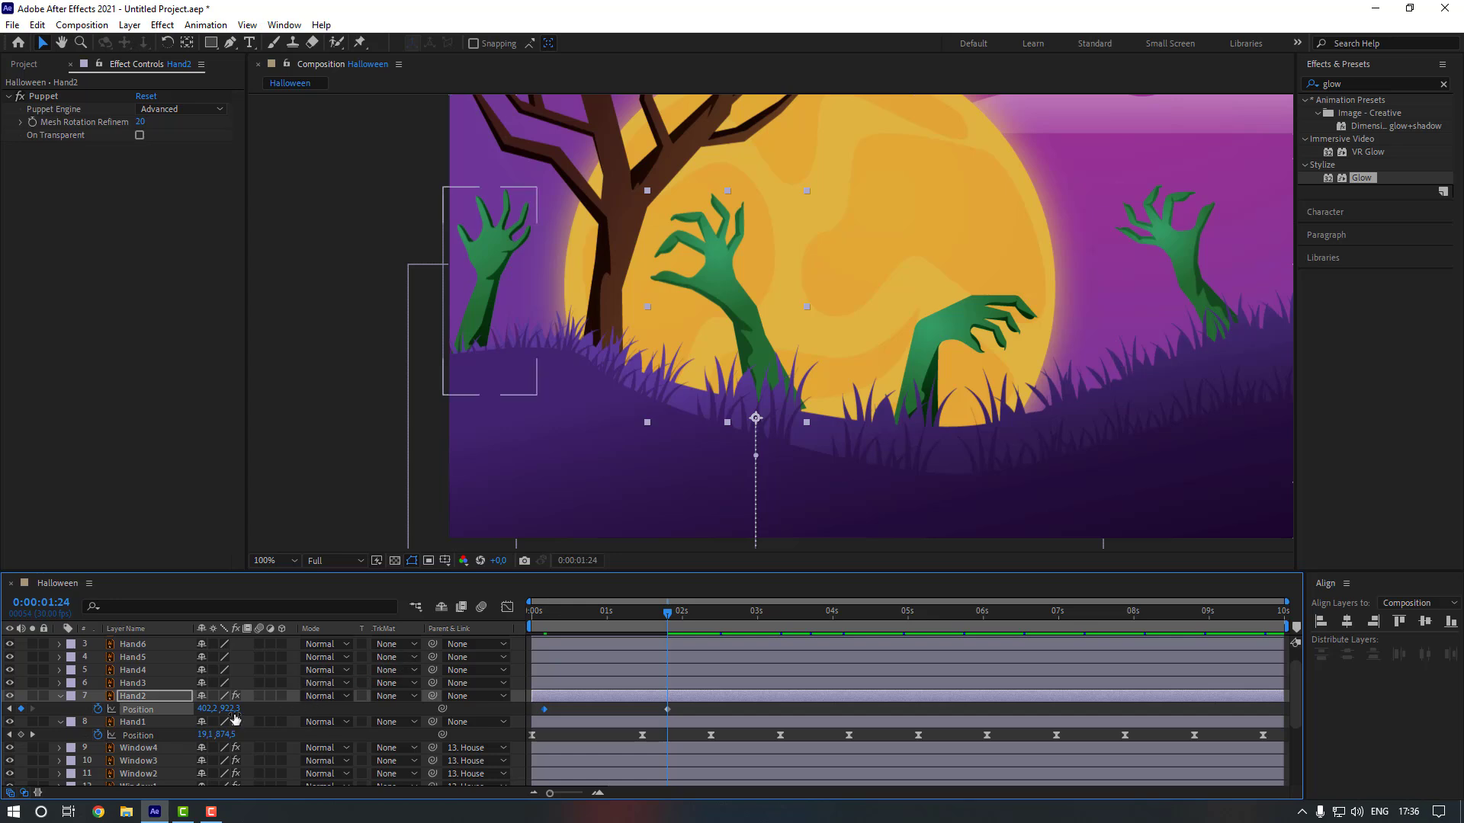
left_click_drag(226, 708, 233, 709)
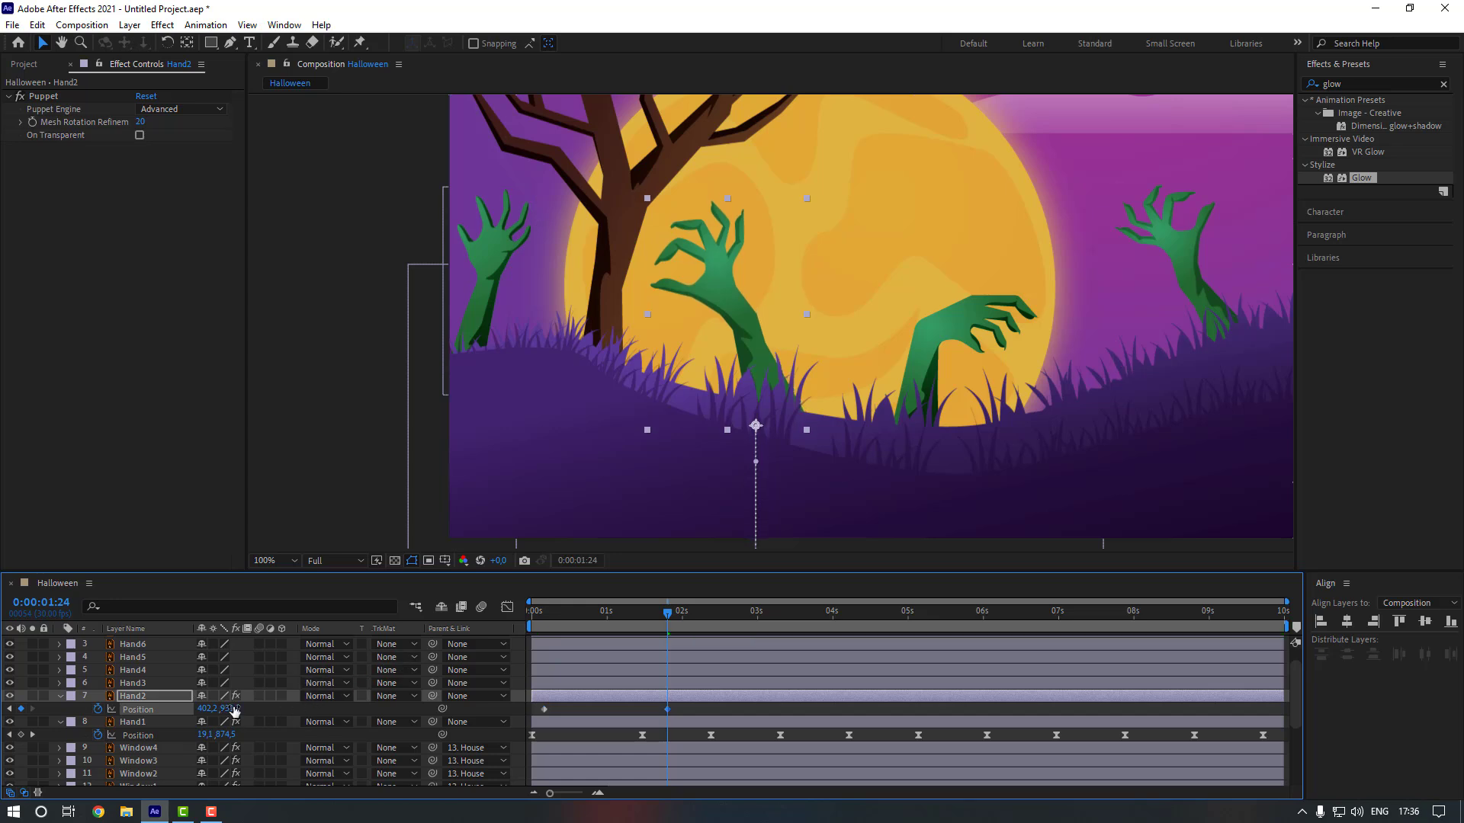
left_click(688, 716)
left_click(667, 709)
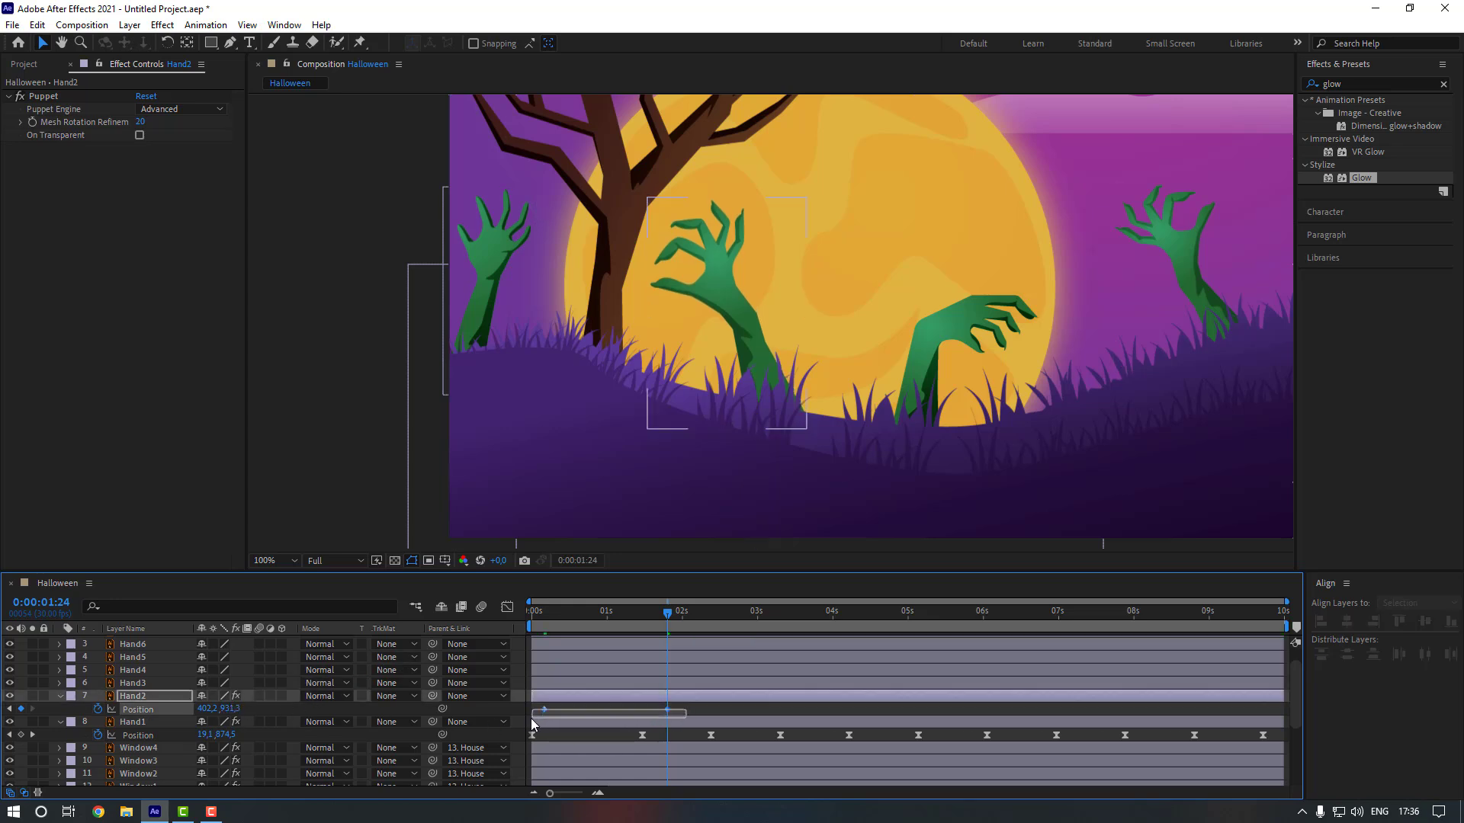
right_click(666, 708)
mouse_move(776, 701)
left_click(877, 598)
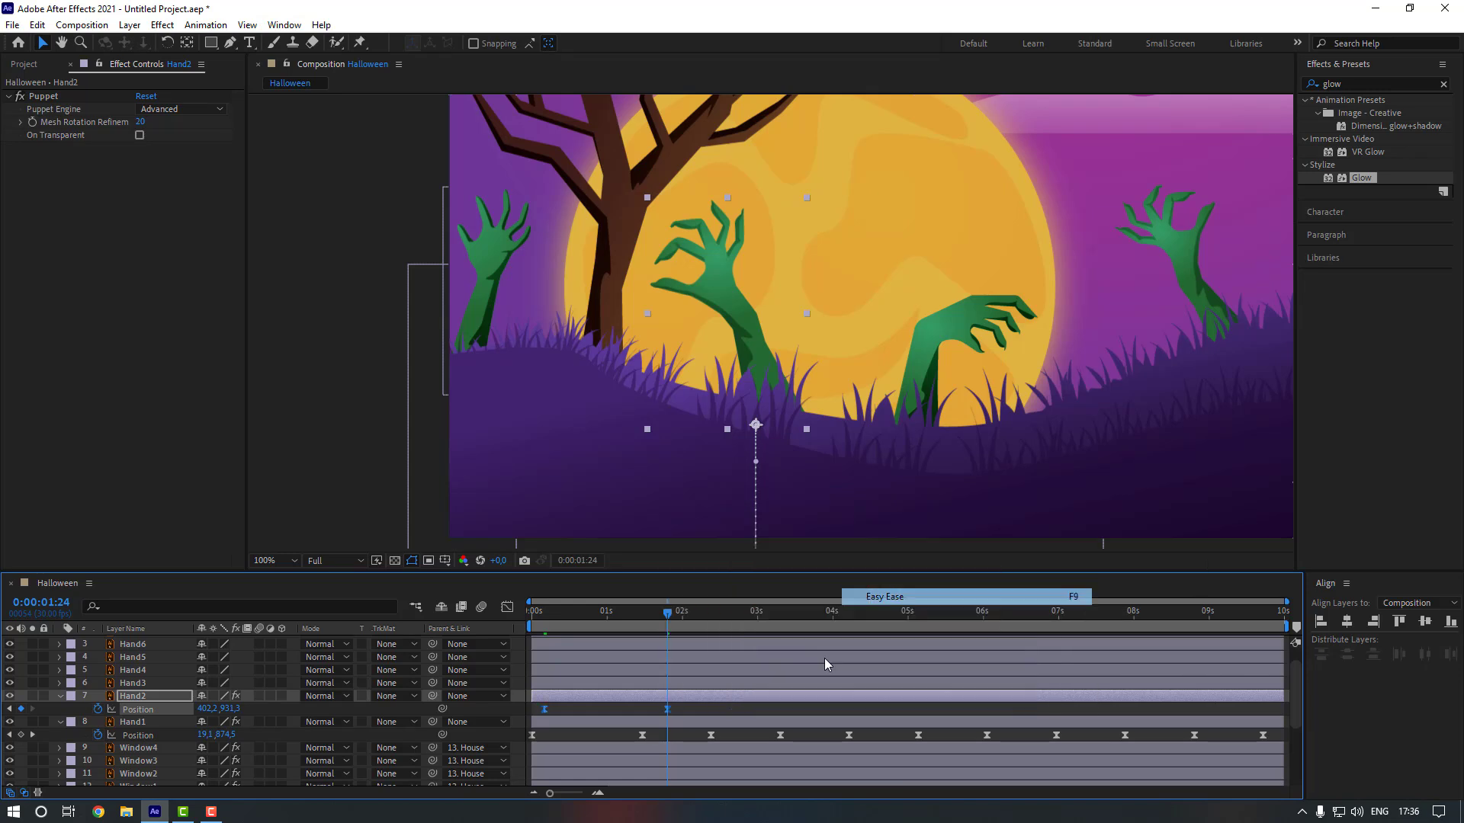
Fit the composition in the viewer and play Hand2's rise from the ground.
left_click(276, 560)
left_click(308, 308)
key("space")
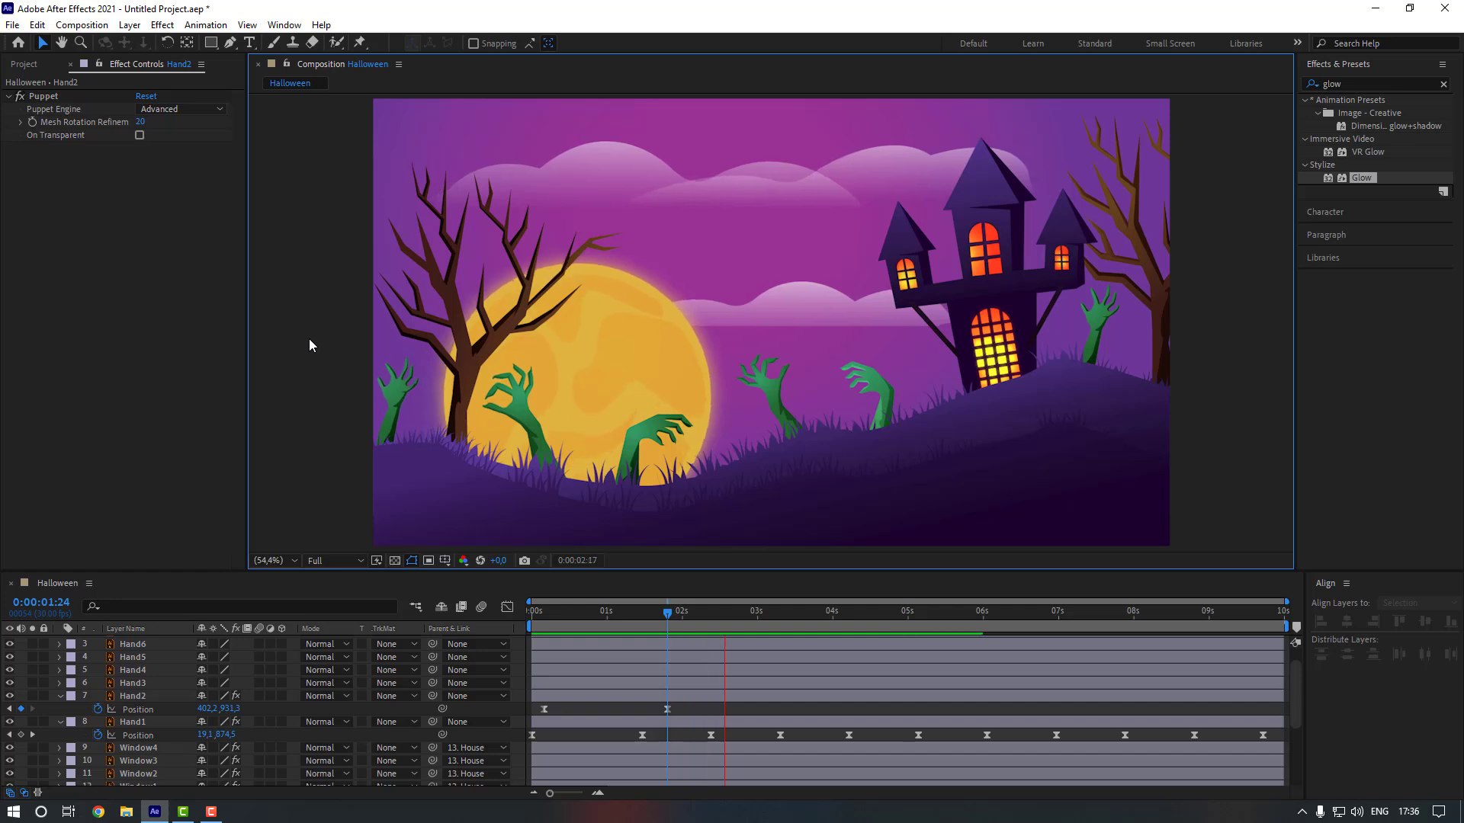
left_click(669, 615)
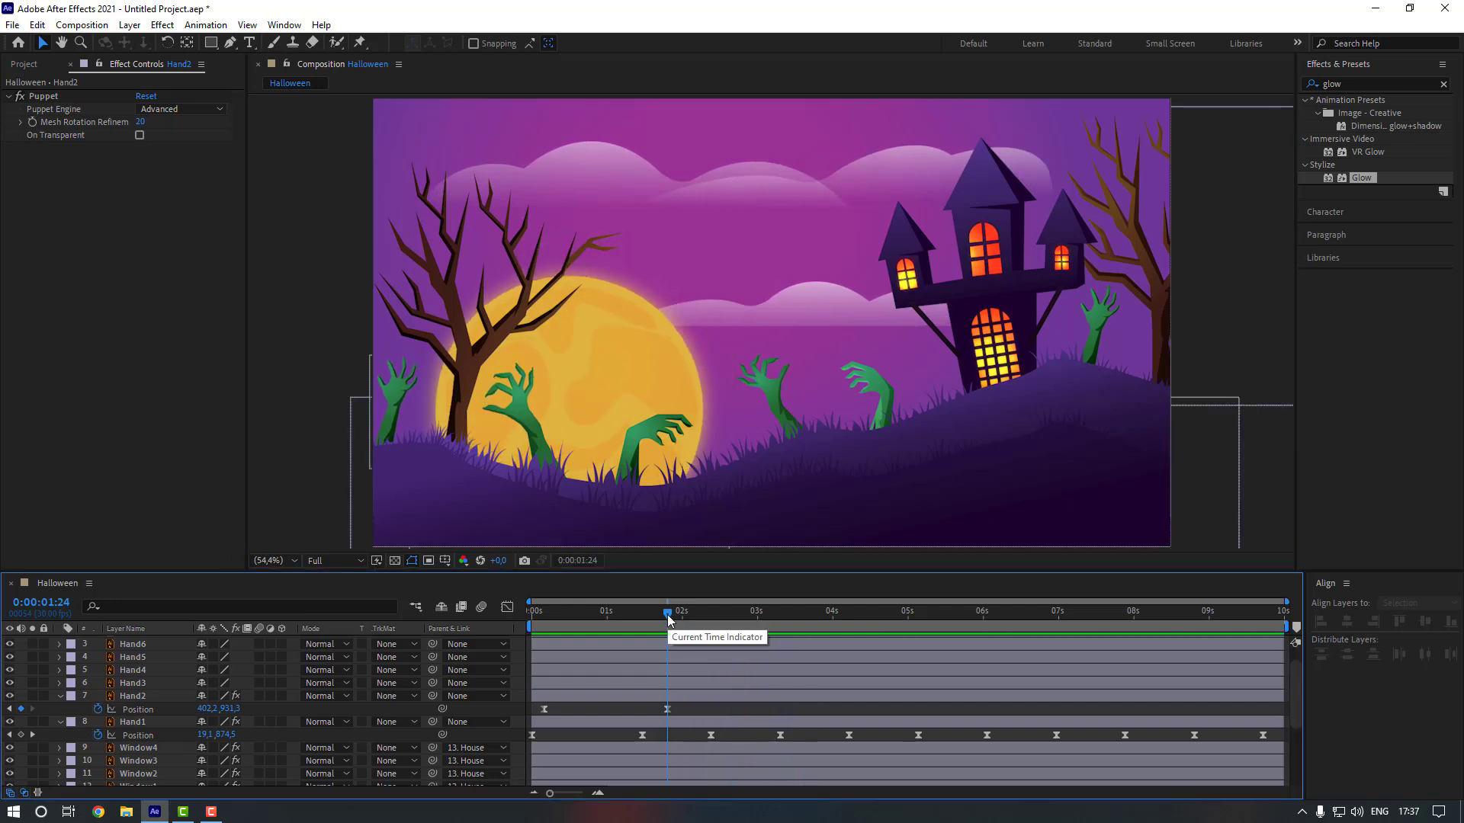
At 0:00:02:04, lower Hand2 by 26 px to Y 957.3.
left_click_drag(668, 615, 692, 615)
left_click(692, 696)
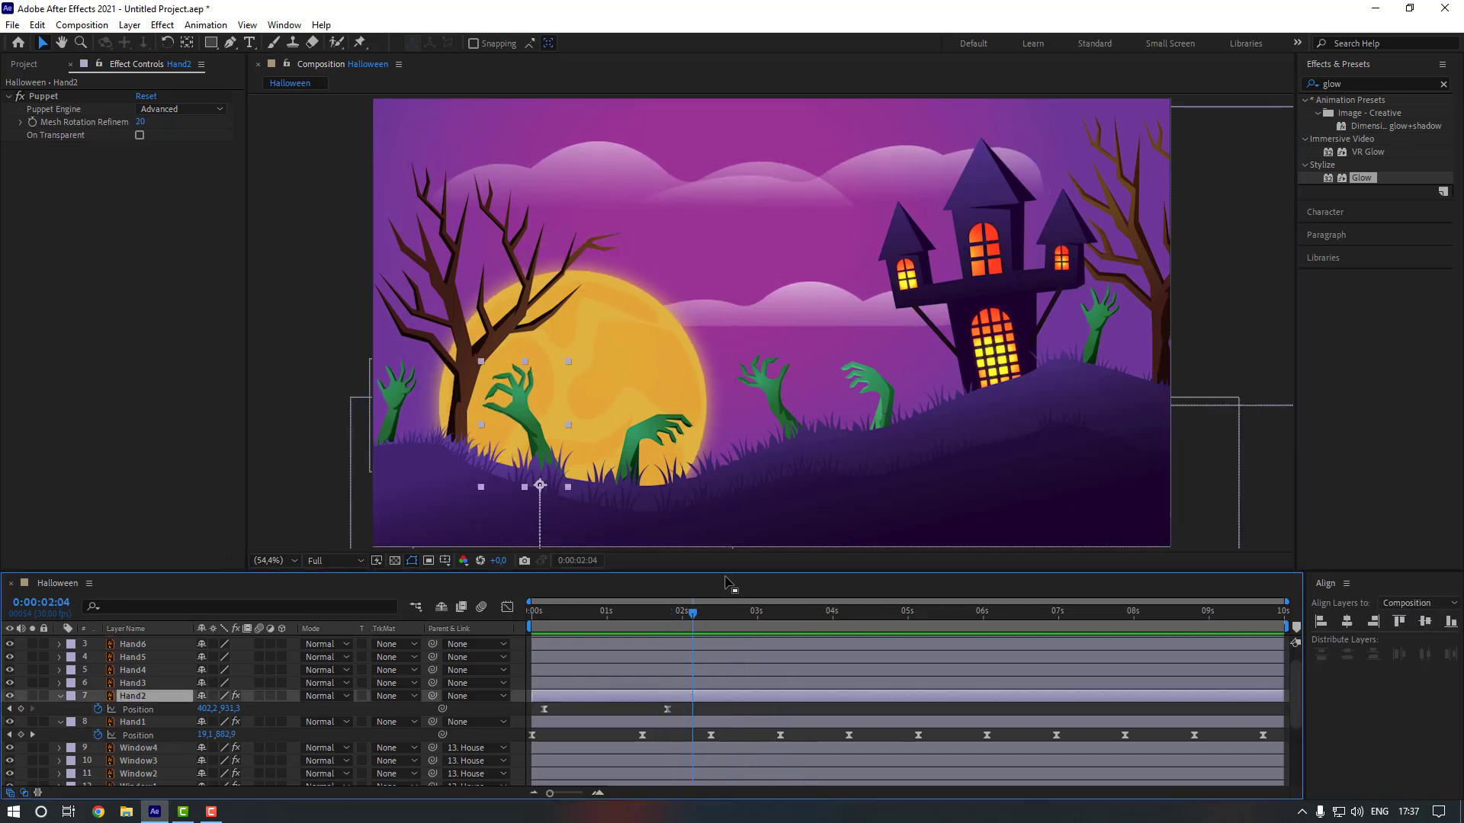
key("shift+Down")
key("shift+Down")
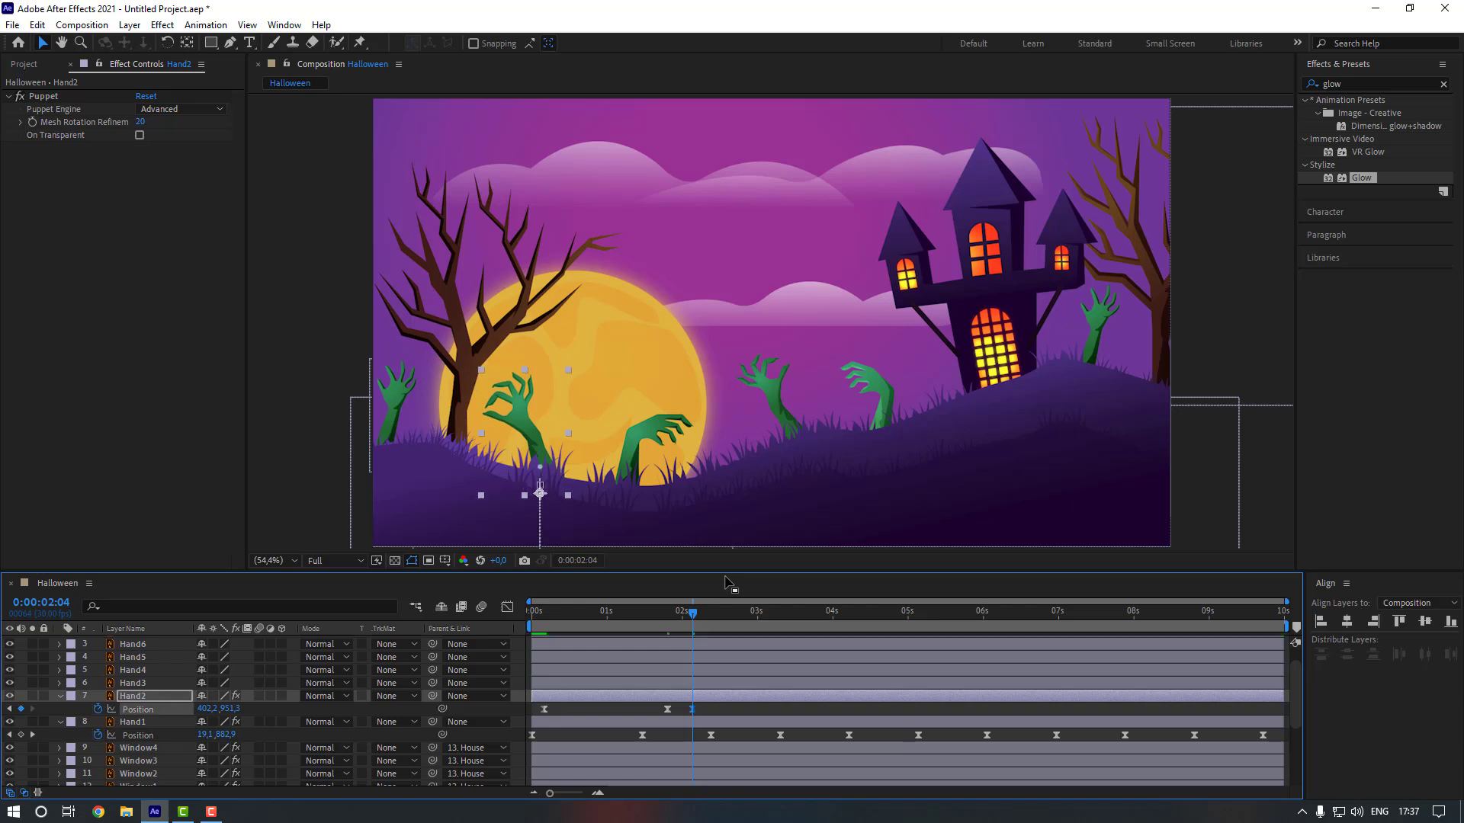
key("Down")
key("Down")
key("Down")
key("Down")
key("Down")
key("Down")
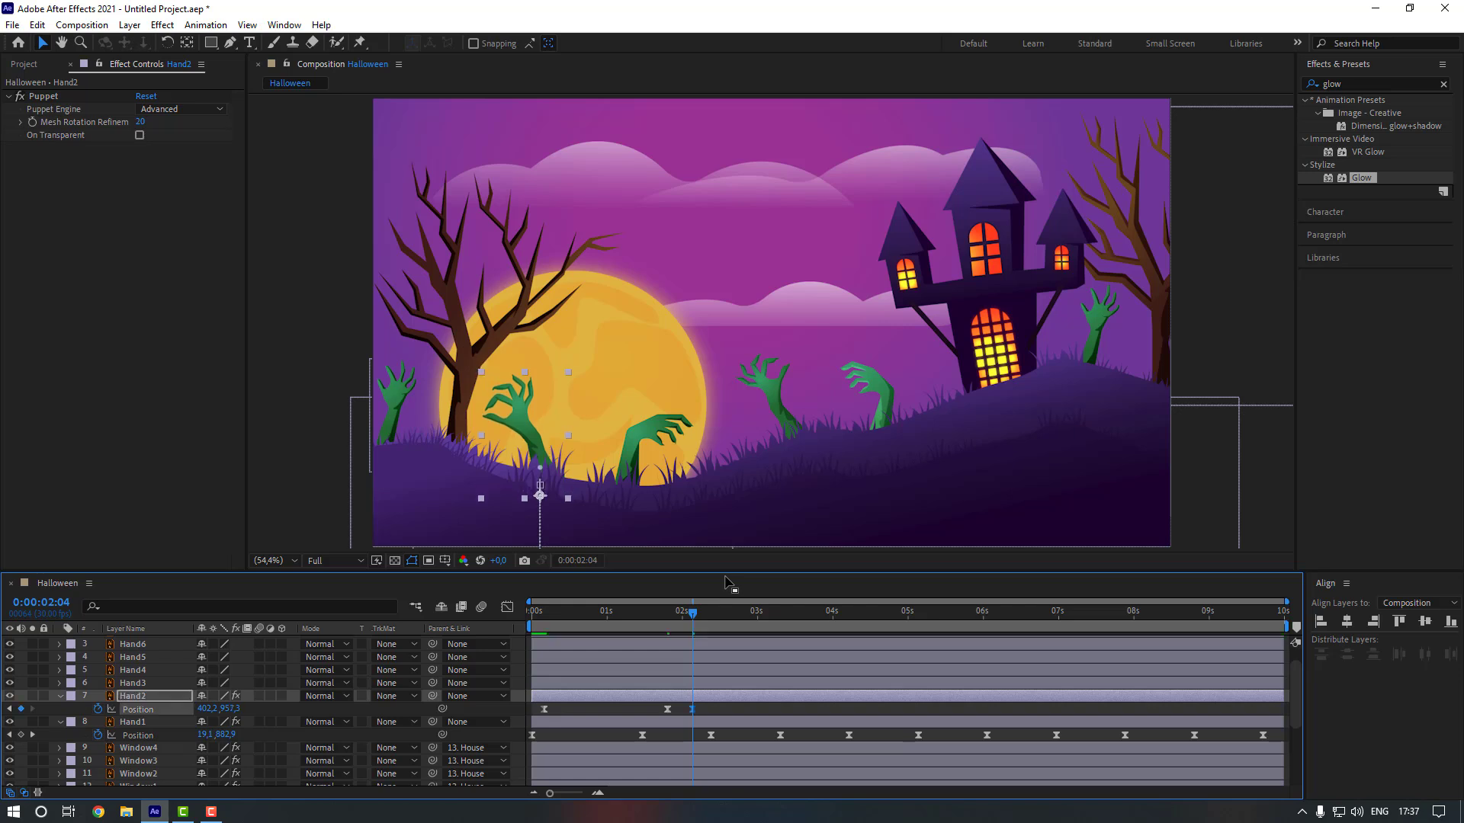
At 0:00:02:14, raise Hand2 to Y 931.3 and stretch its three bob keyframes proportionally to end at 0:00:03:14.
left_click(717, 611)
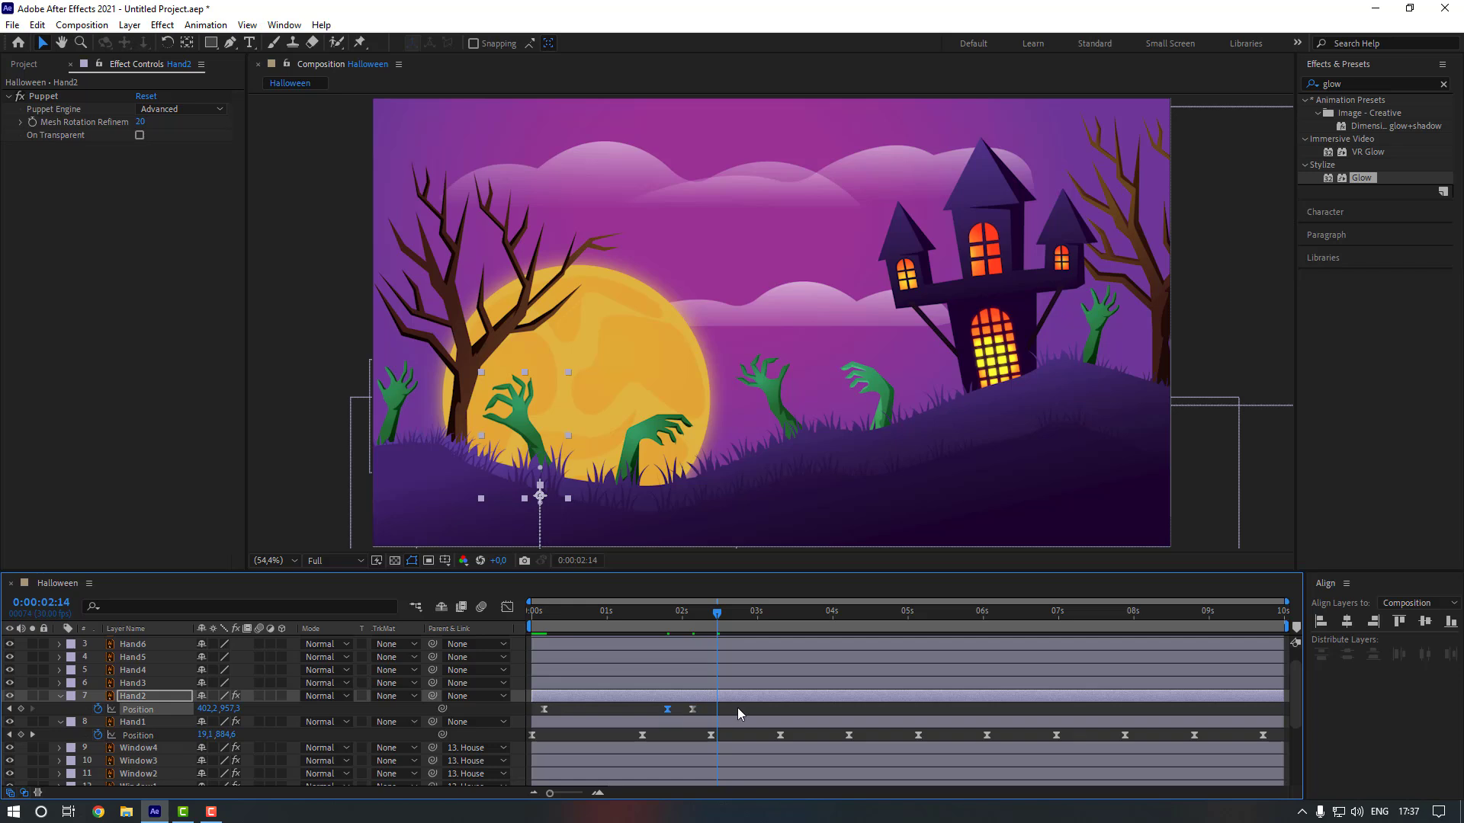
key("shift+Up")
key("shift+Up")
key("Up")
key("Up")
key("Up")
key("Up")
key("Up")
key("Up")
left_click_drag(736, 708, 648, 713)
left_click_drag(739, 709, 793, 720)
Paste copies of Hand2's three bob keyframes end to end from 0:00:03:14, with the last copy at 0:00:08:14.
left_click(793, 614)
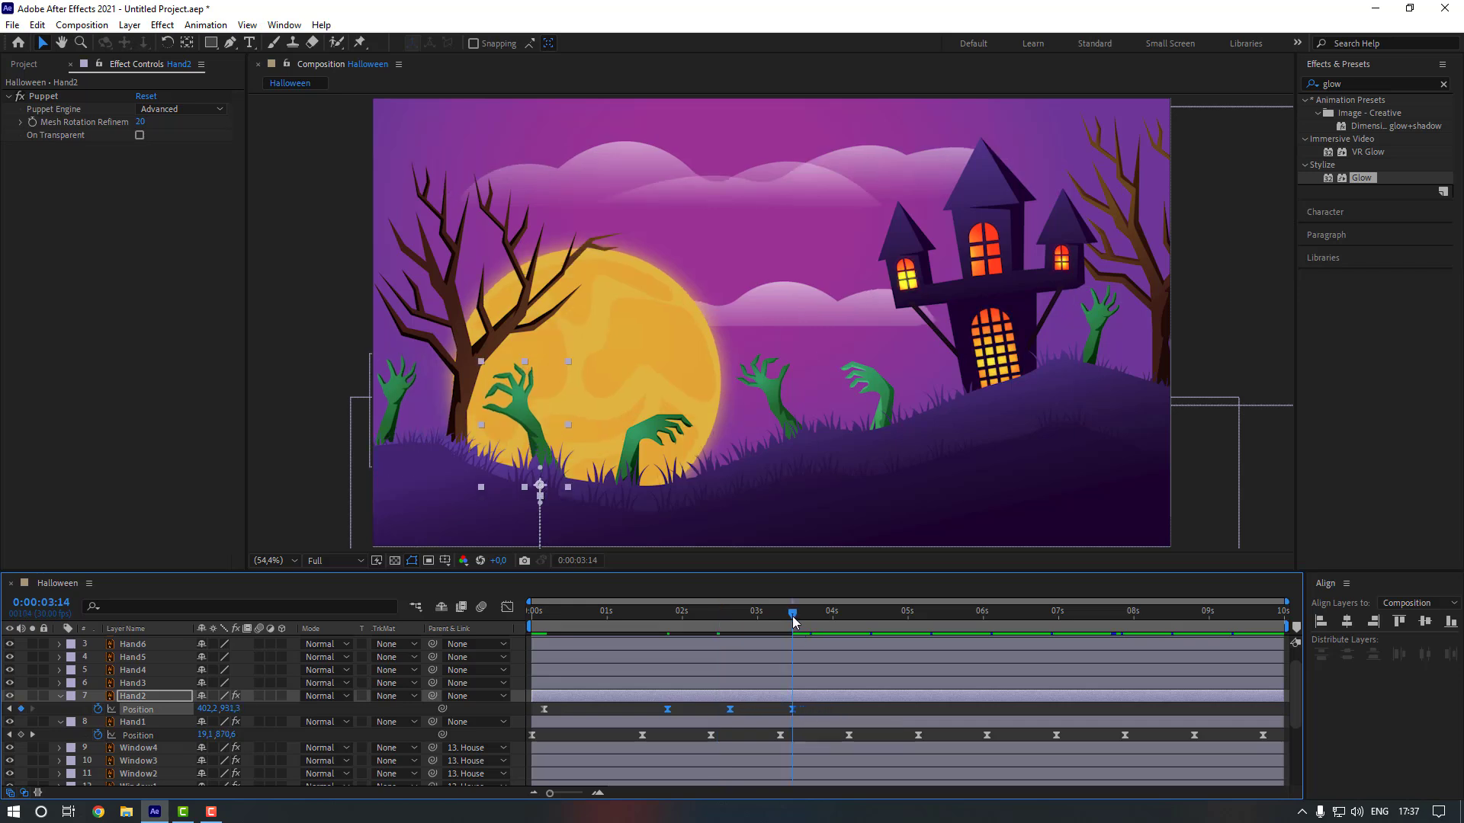
left_click(918, 620)
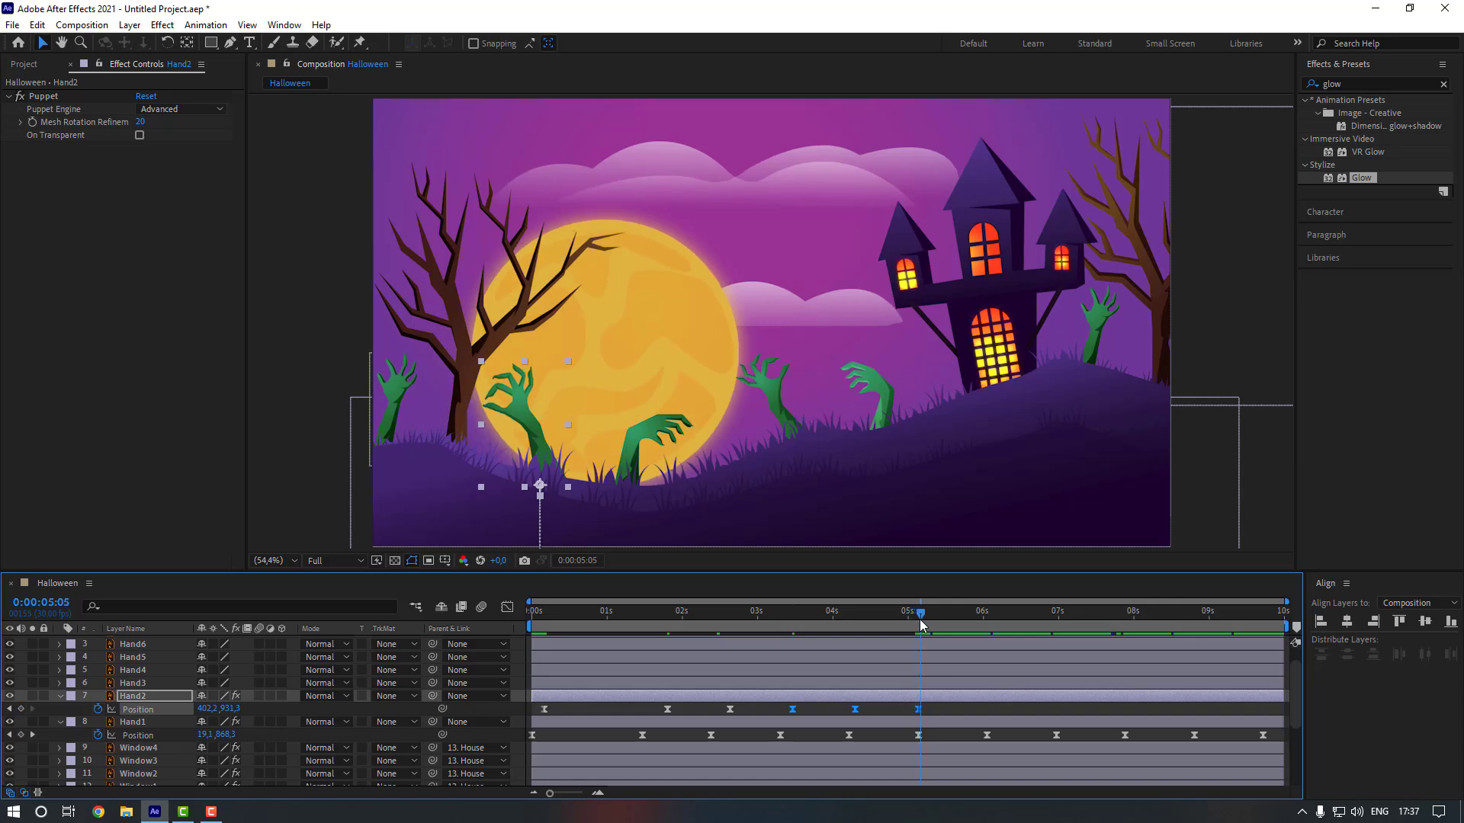
left_click(1043, 614)
left_click(1169, 614)
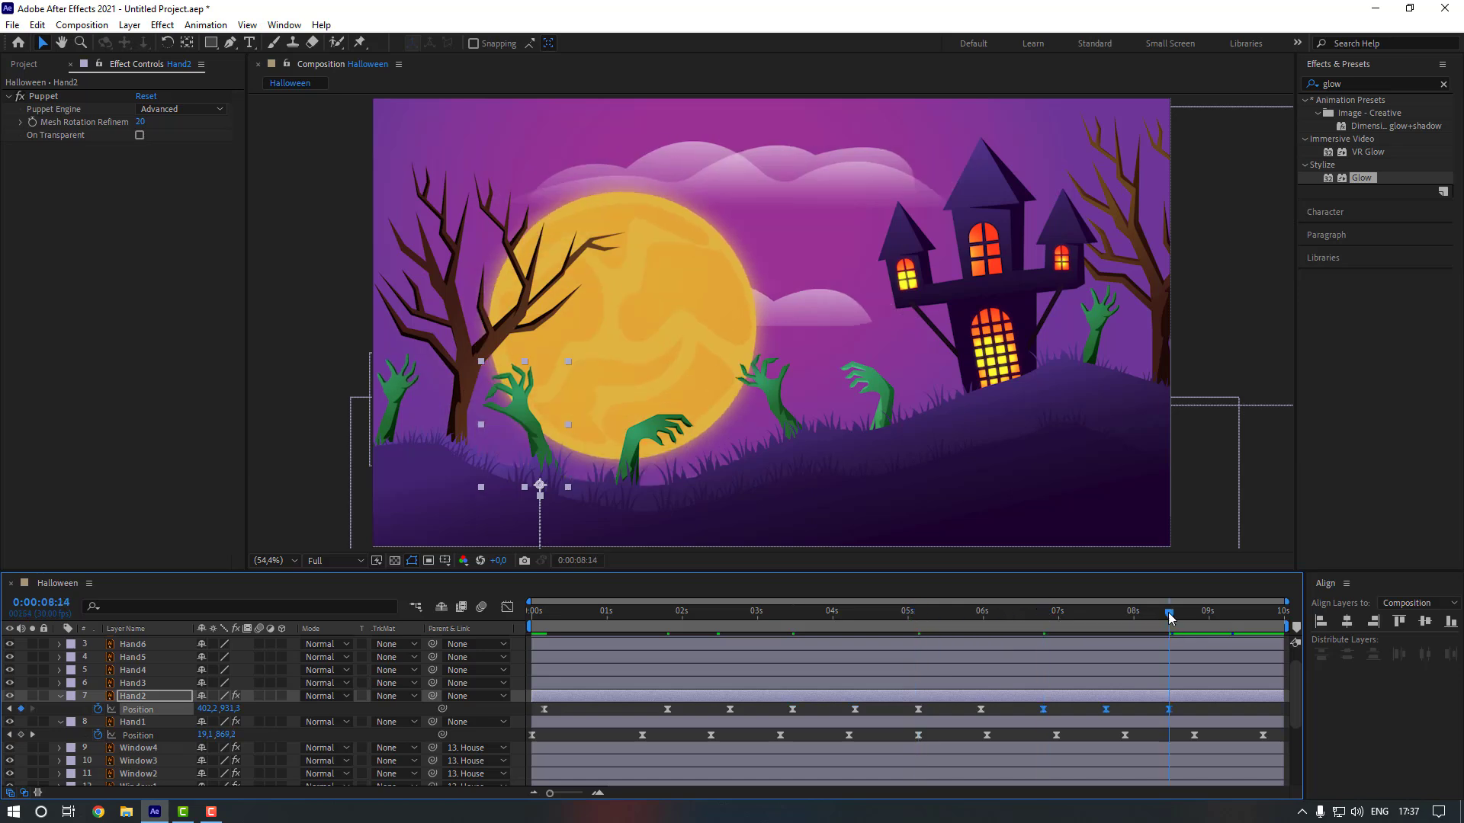
Set the spatial interpolation of Hand2's position keyframes from 0:00:01:24 onward to Linear and play the scene.
left_click_drag(642, 706, 1325, 713)
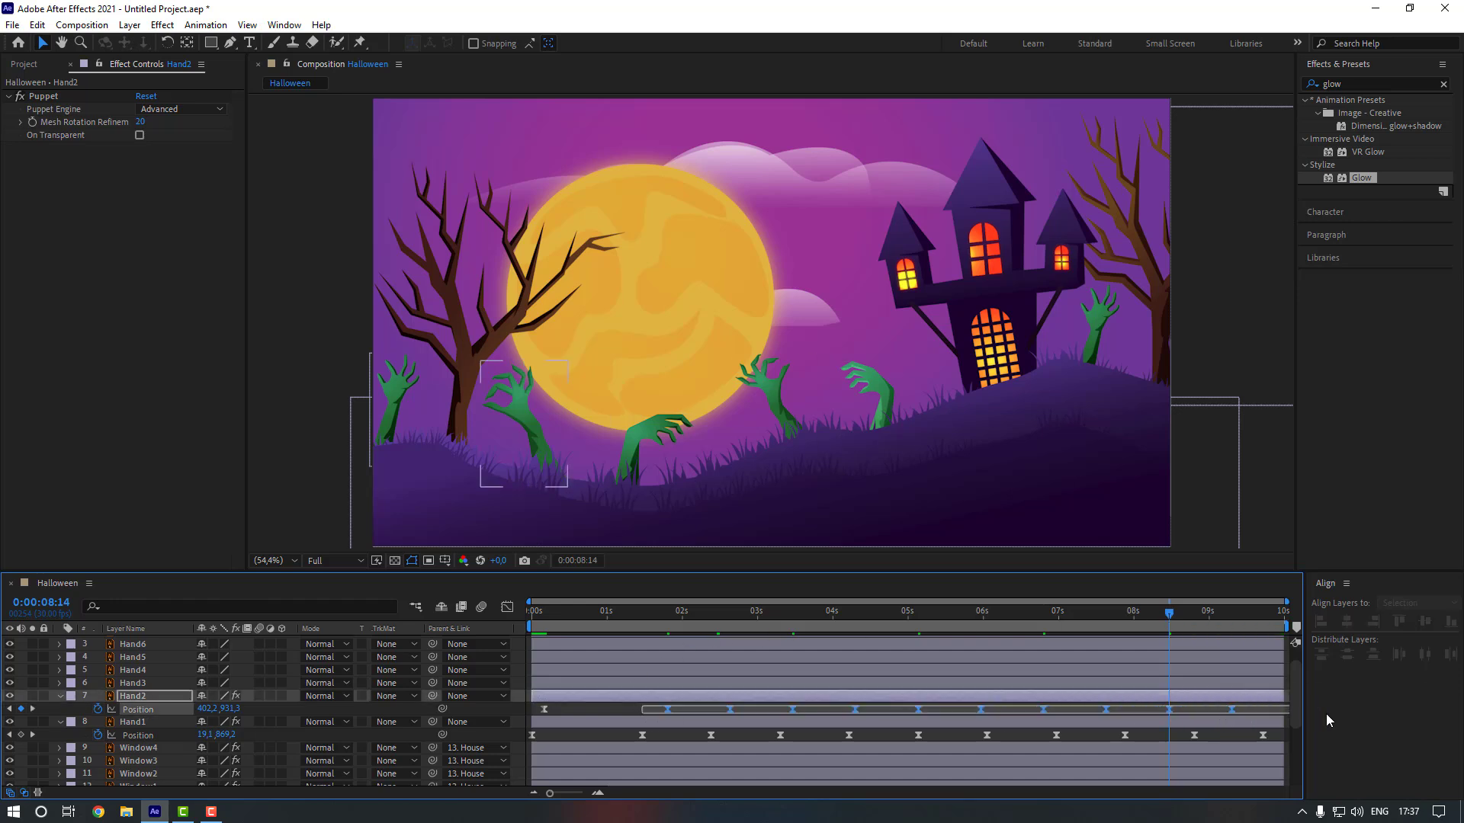
right_click(668, 710)
left_click(732, 649)
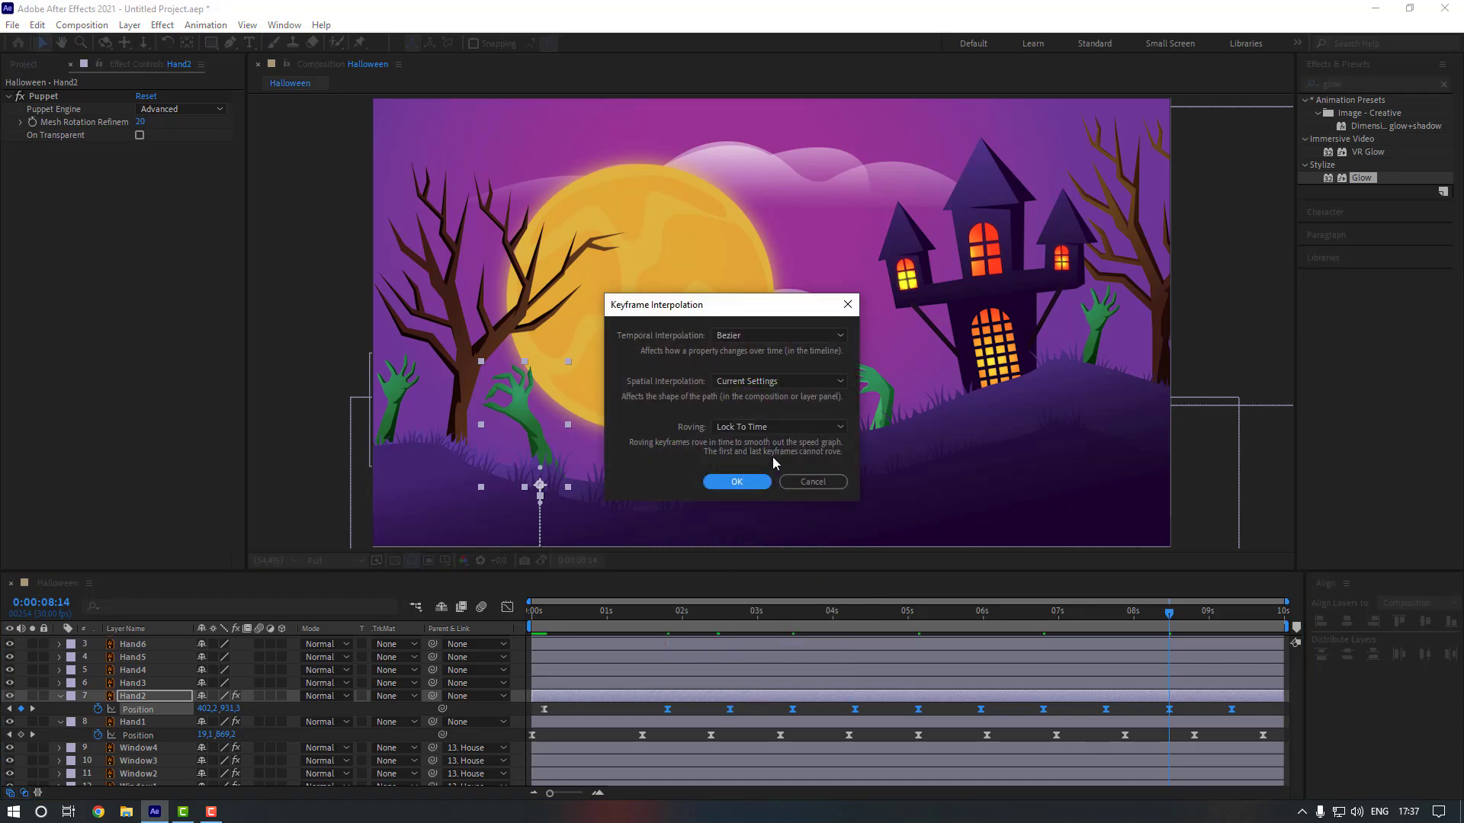
left_click(759, 382)
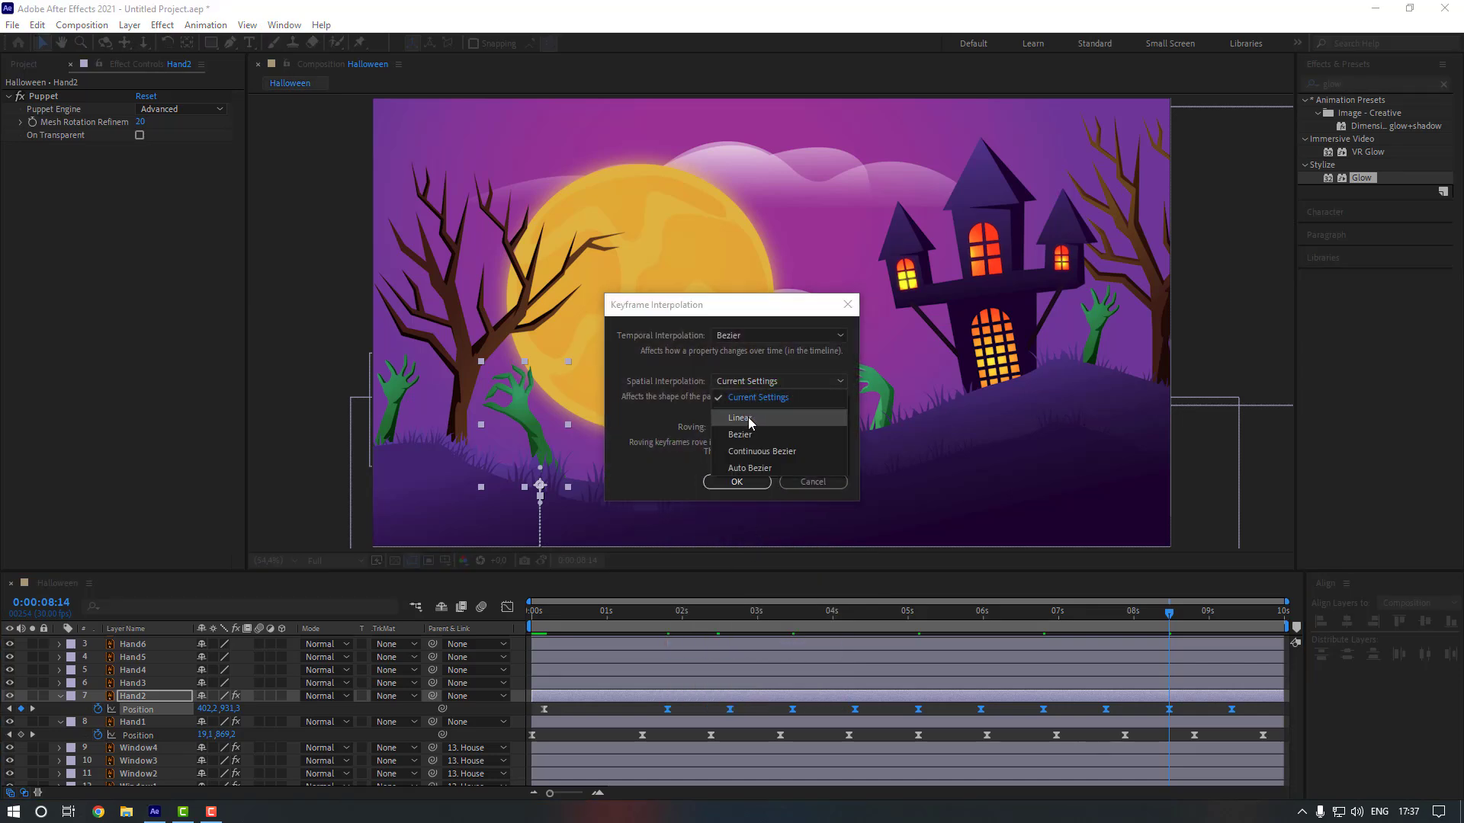
left_click(749, 419)
left_click(741, 481)
left_click(633, 707)
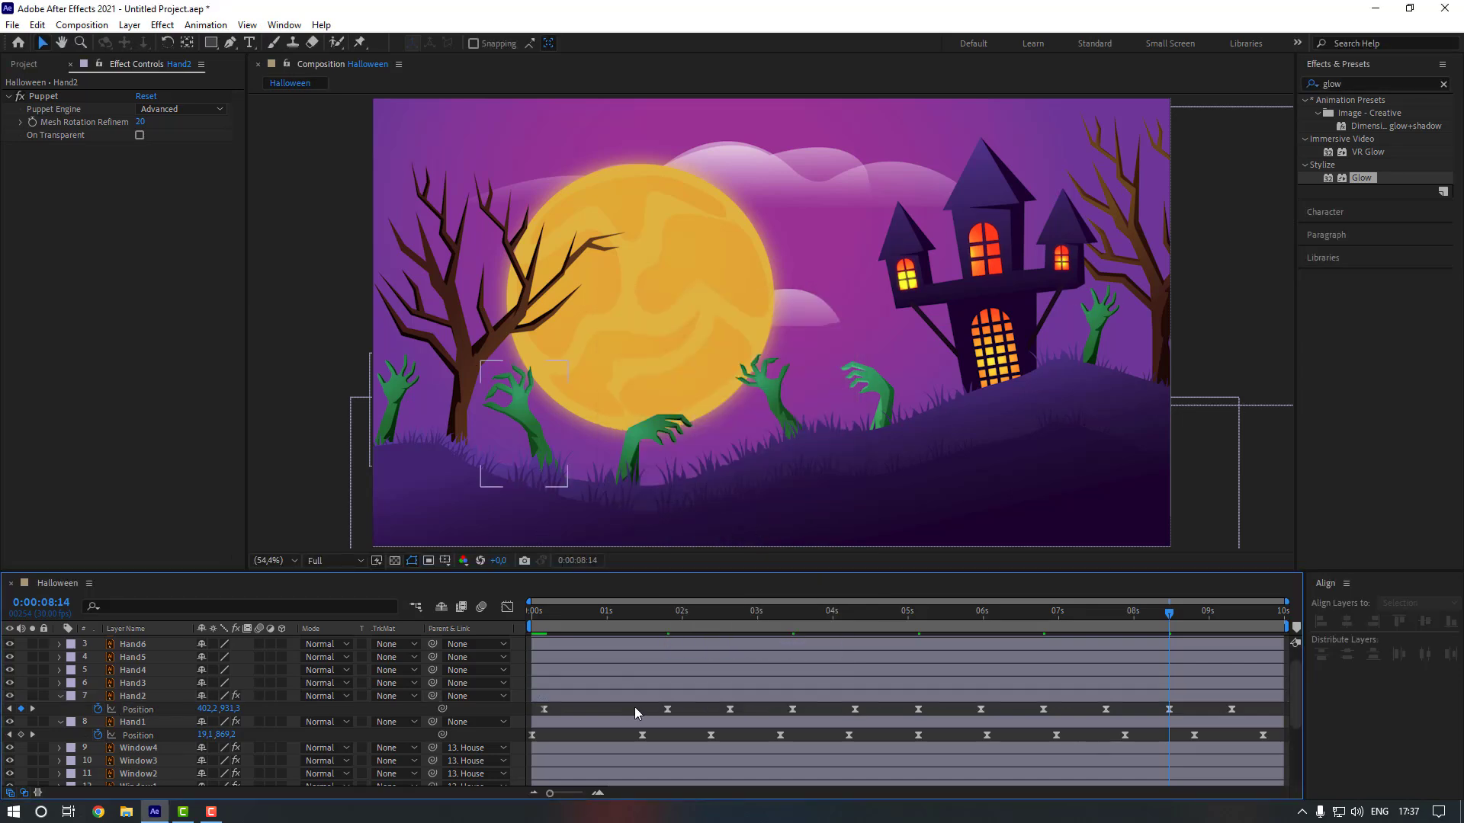
key("space")
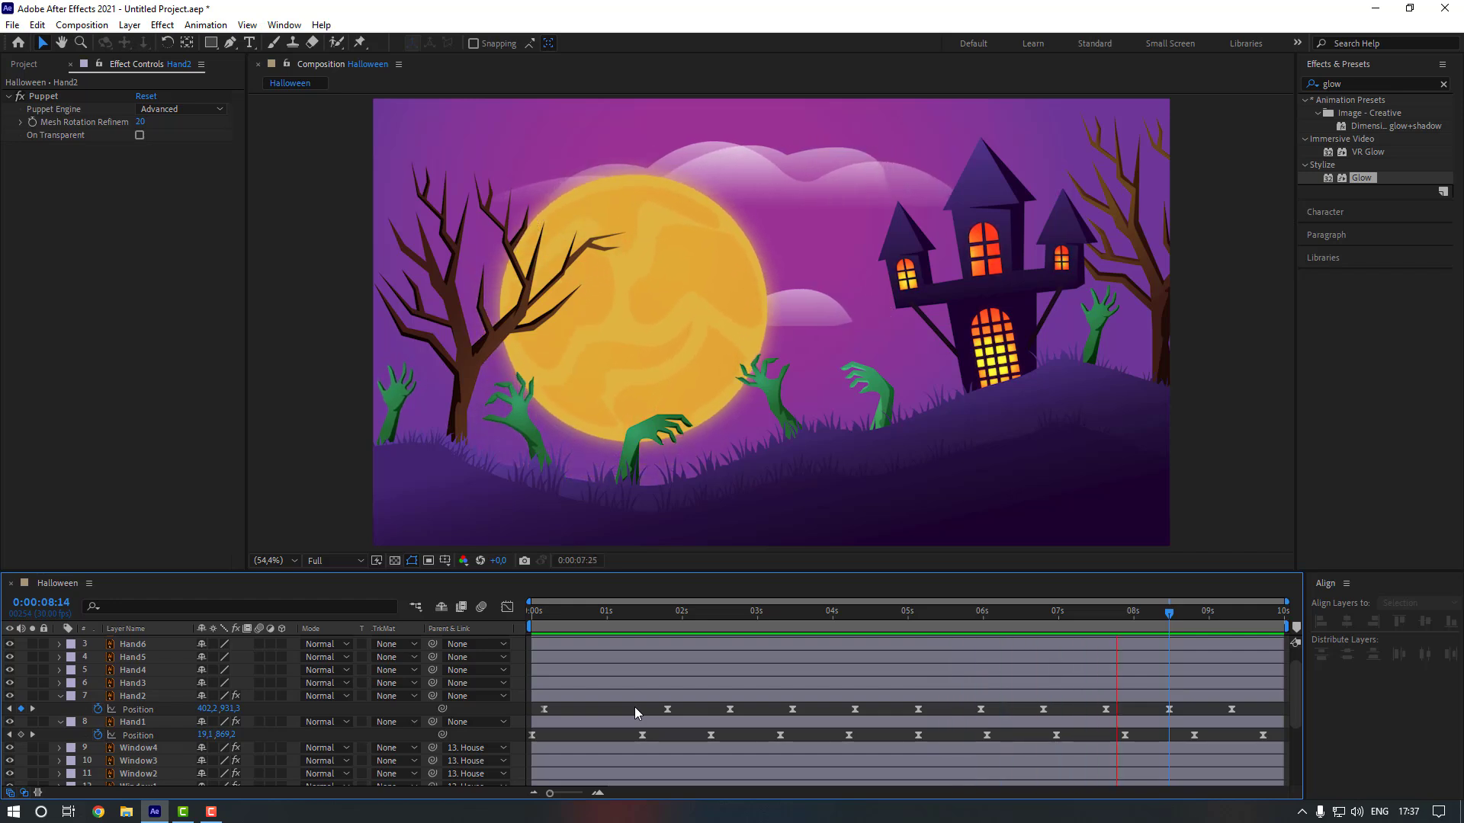
Solo the Hand3 layer, frame it in the viewer and go to the start of the timeline.
left_click(607, 680)
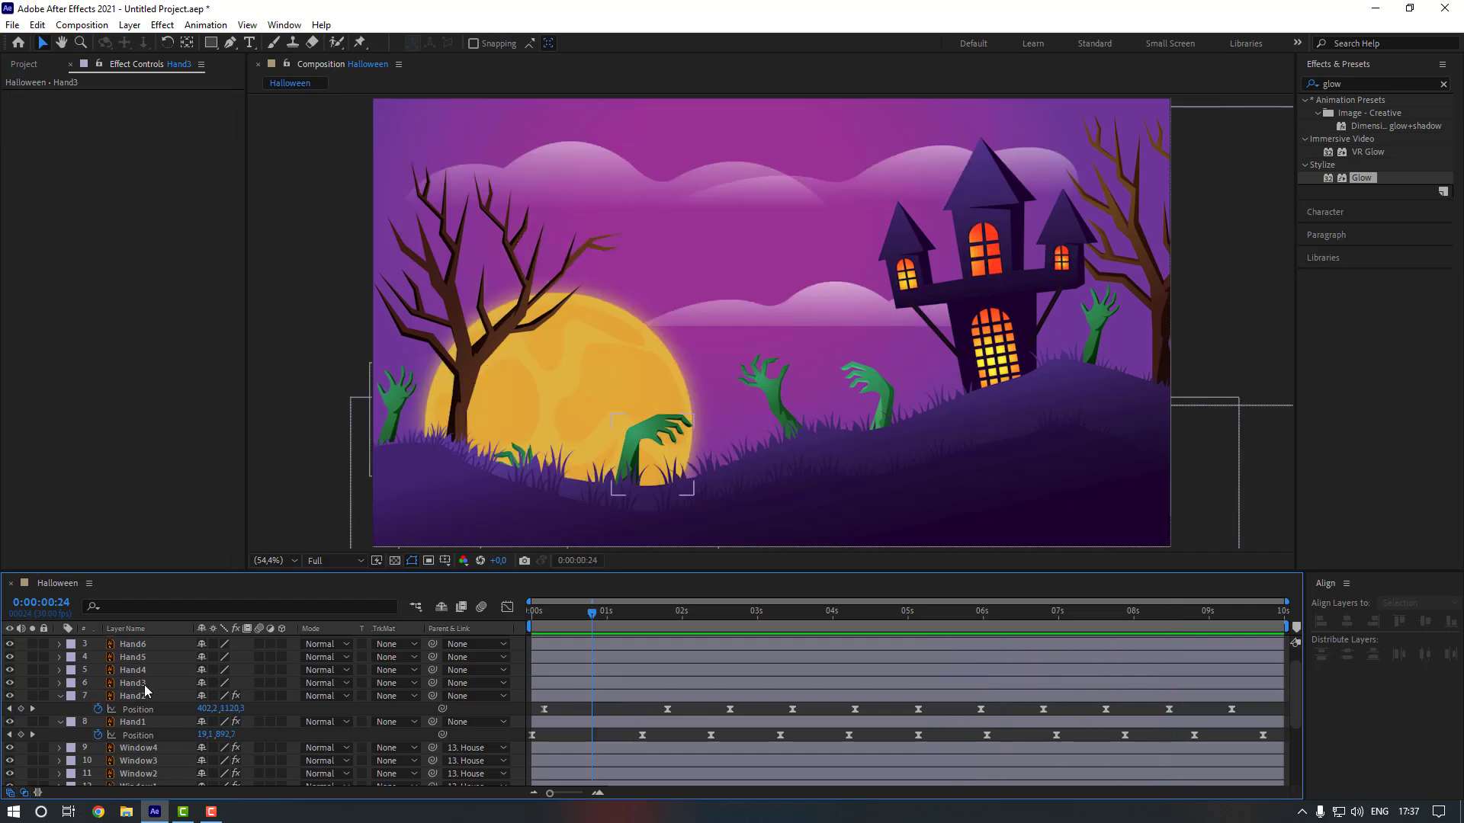
left_click(32, 683)
key("slash")
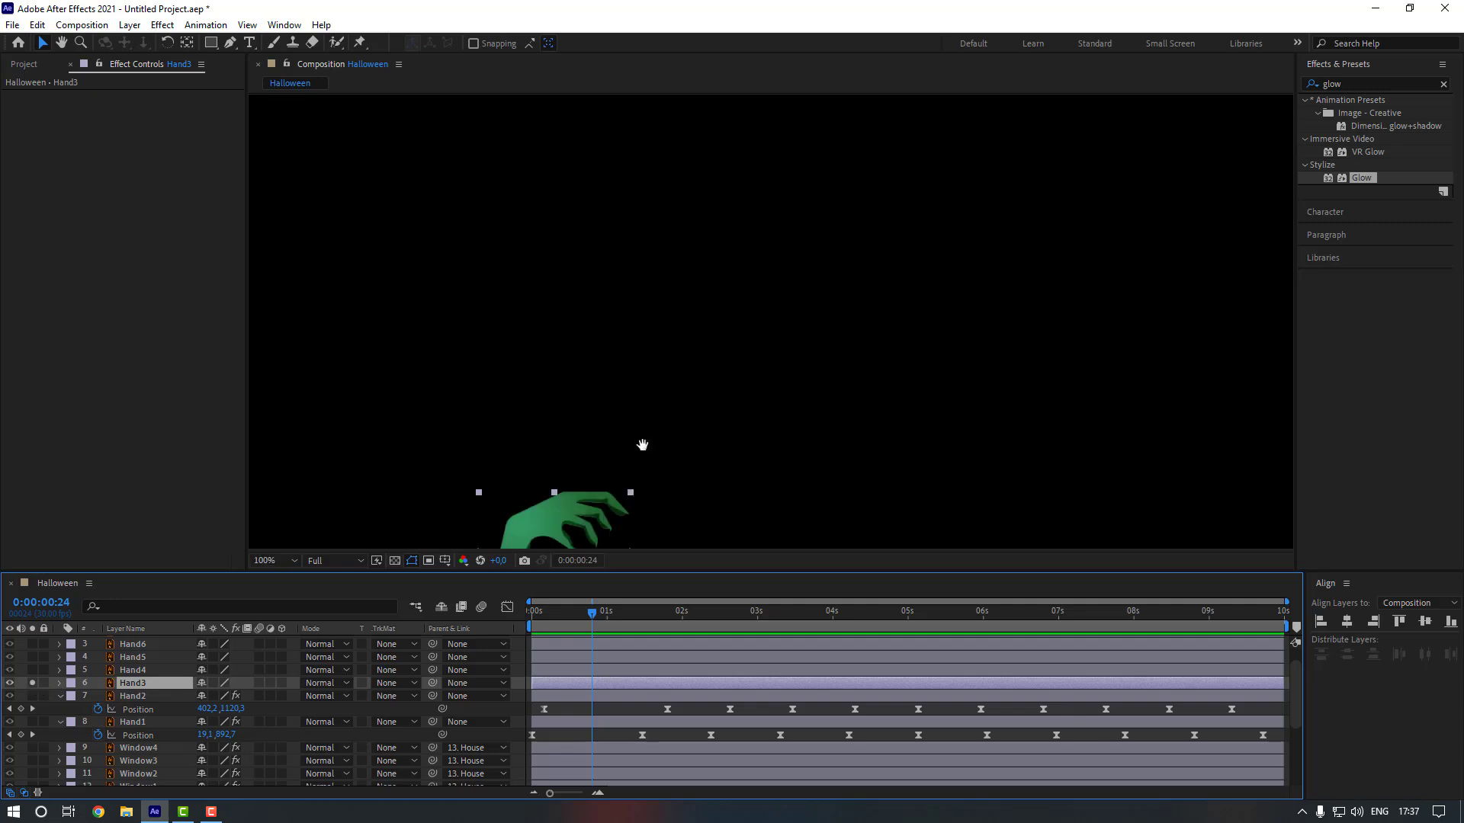
left_click_drag(642, 445, 797, 193)
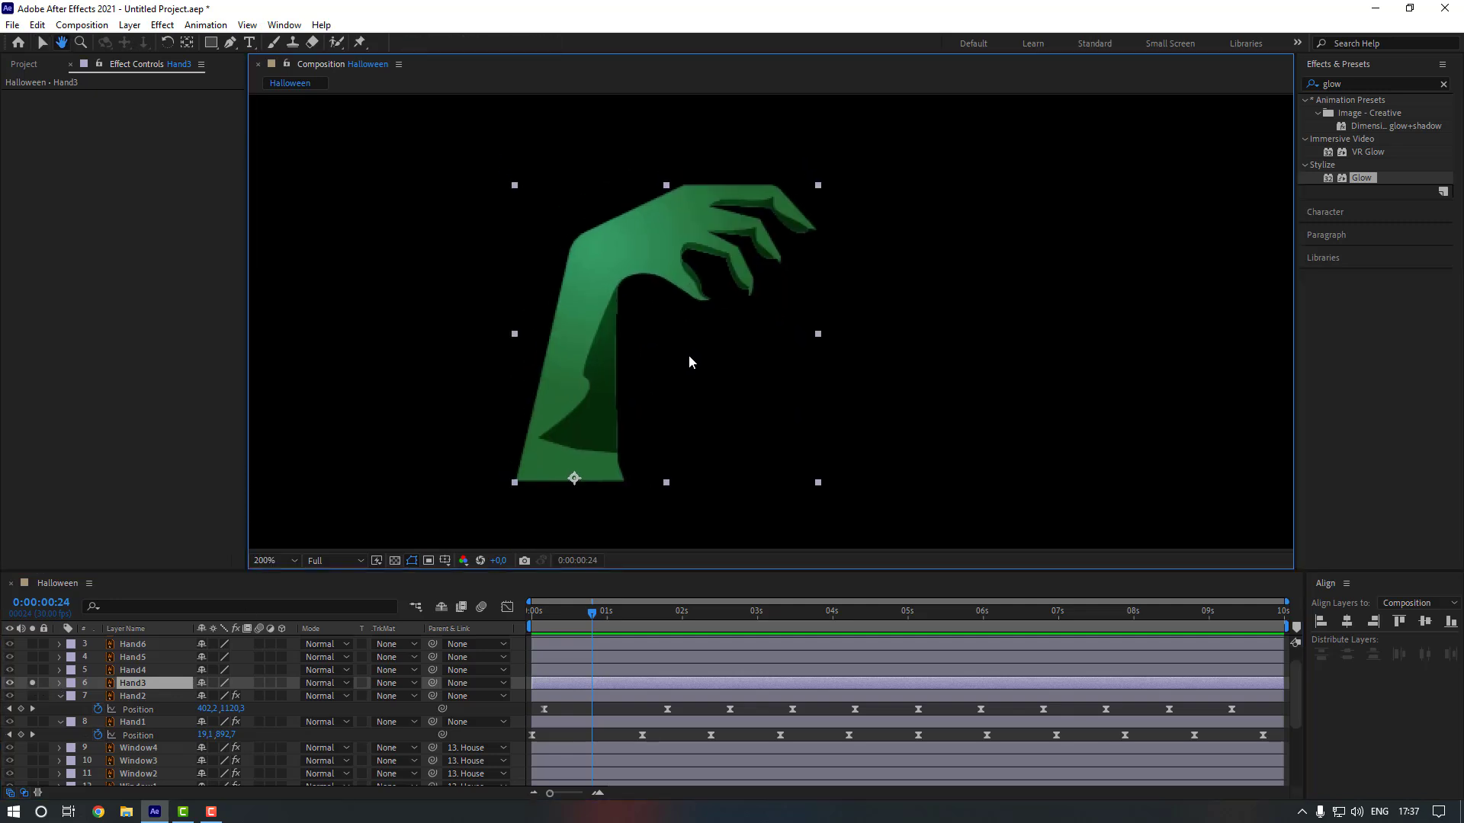
key("Home")
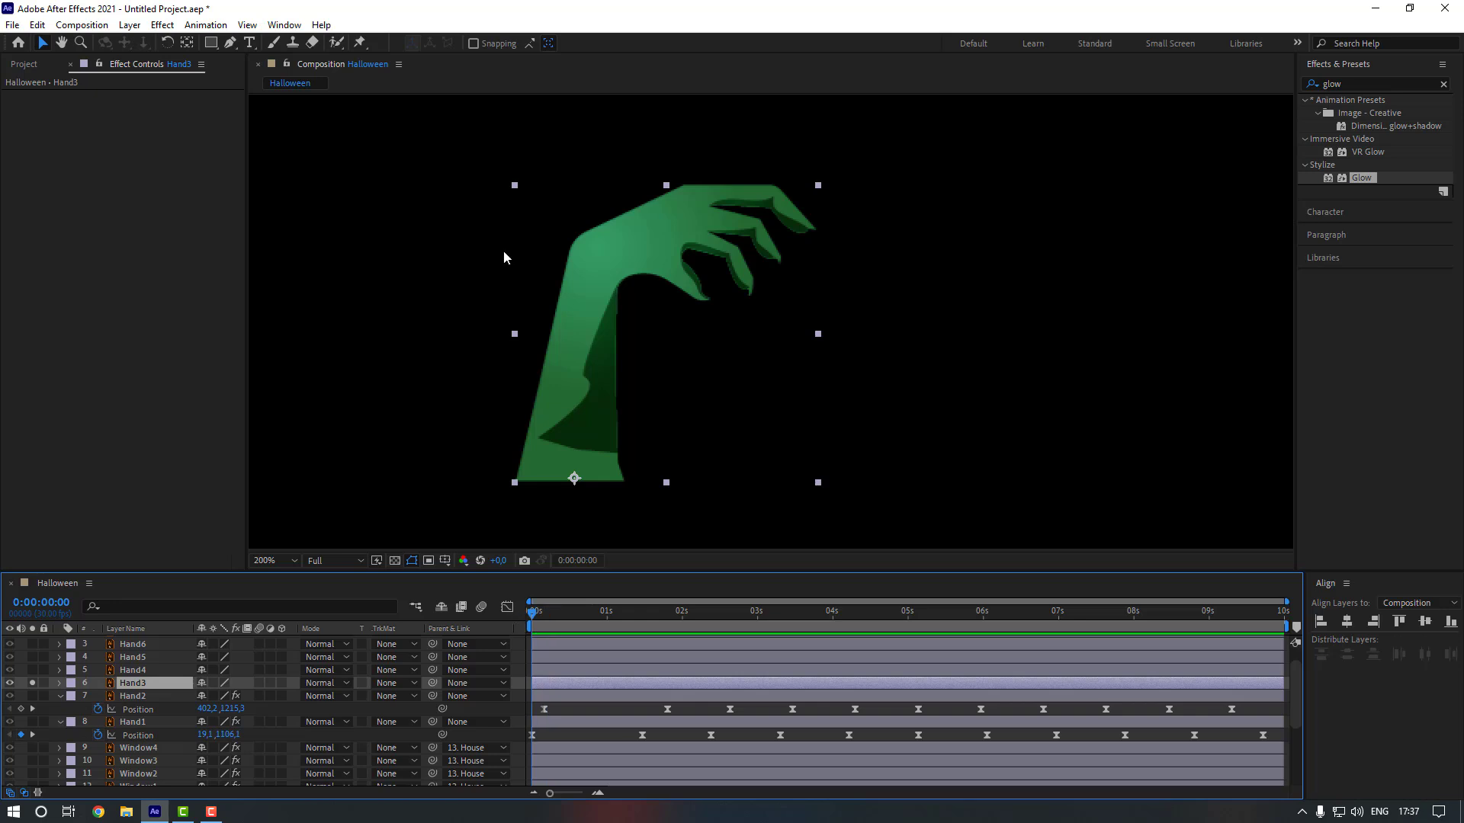
Add puppet pins to Hand3 at the base of the arm, the wrist and the knuckles.
left_click(361, 44)
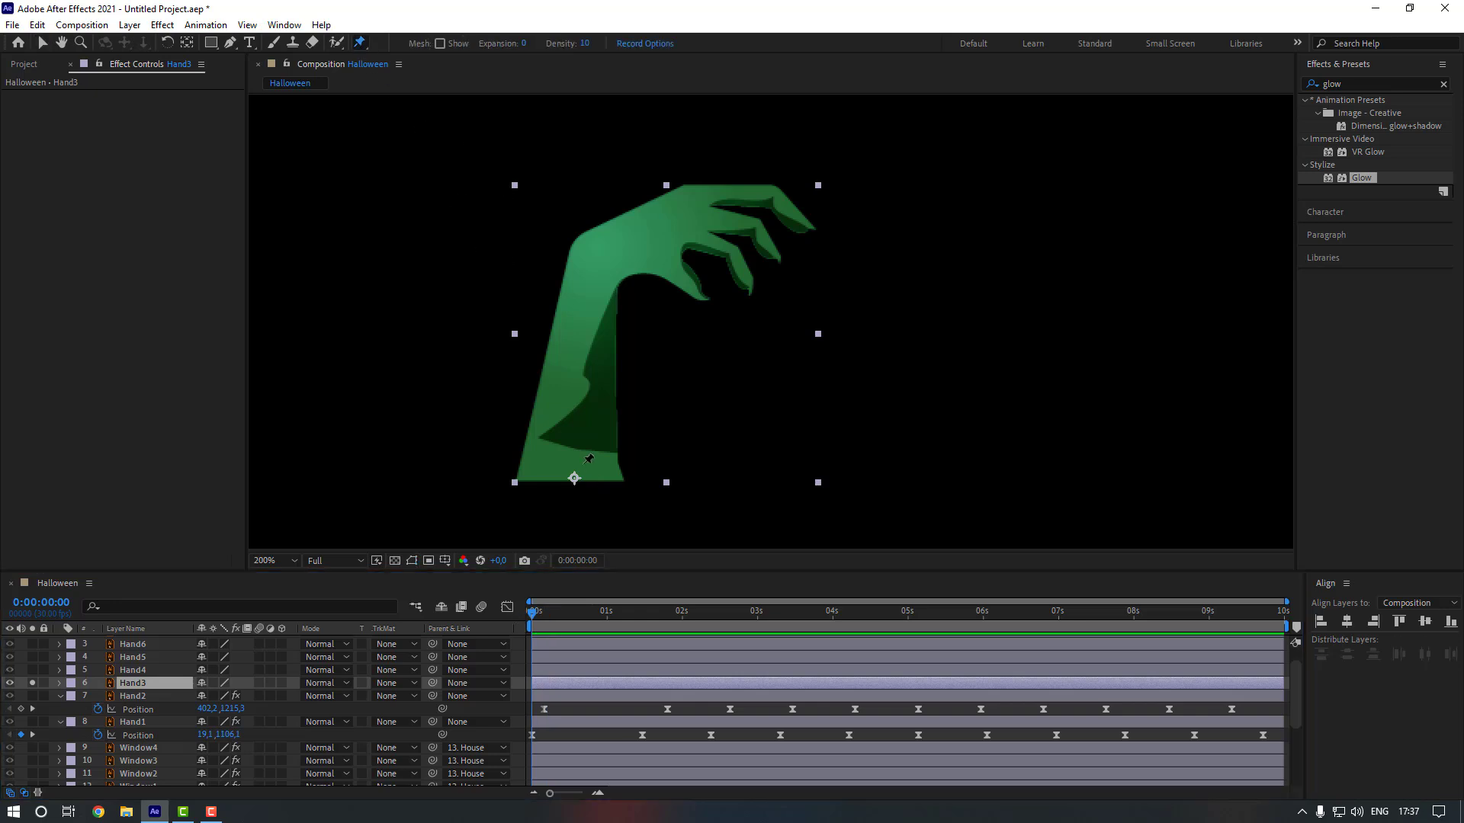
left_click(578, 463)
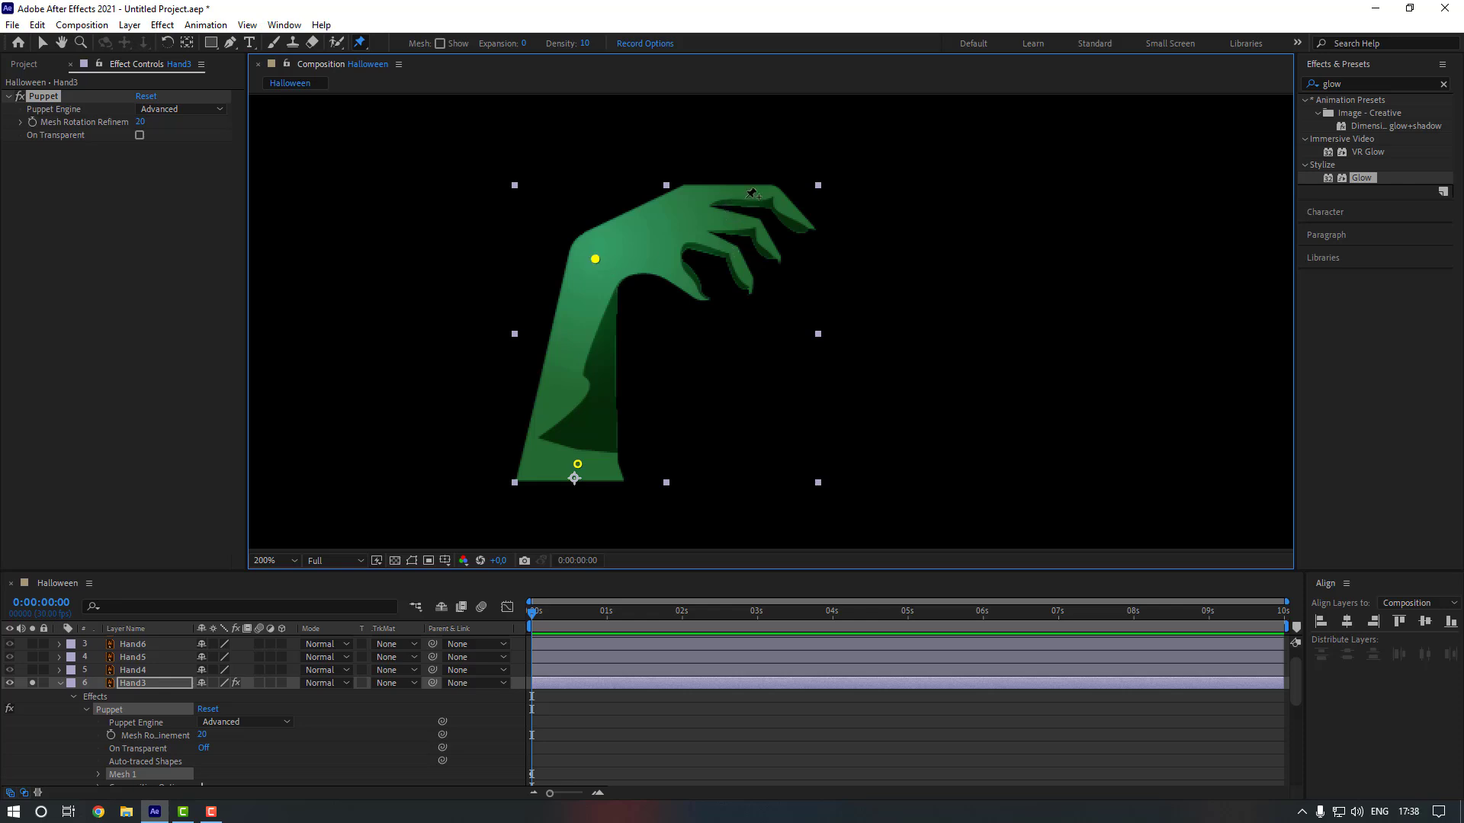
left_click_drag(596, 260, 611, 273)
key("ctrl+z")
left_click(695, 219)
Reveal Hand3's pin keyframes and, at 0:00:00:10, lower the knuckle pin to about 114.8, 34.4.
left_click(567, 684)
key("u")
scroll(549, 696, "down", 1)
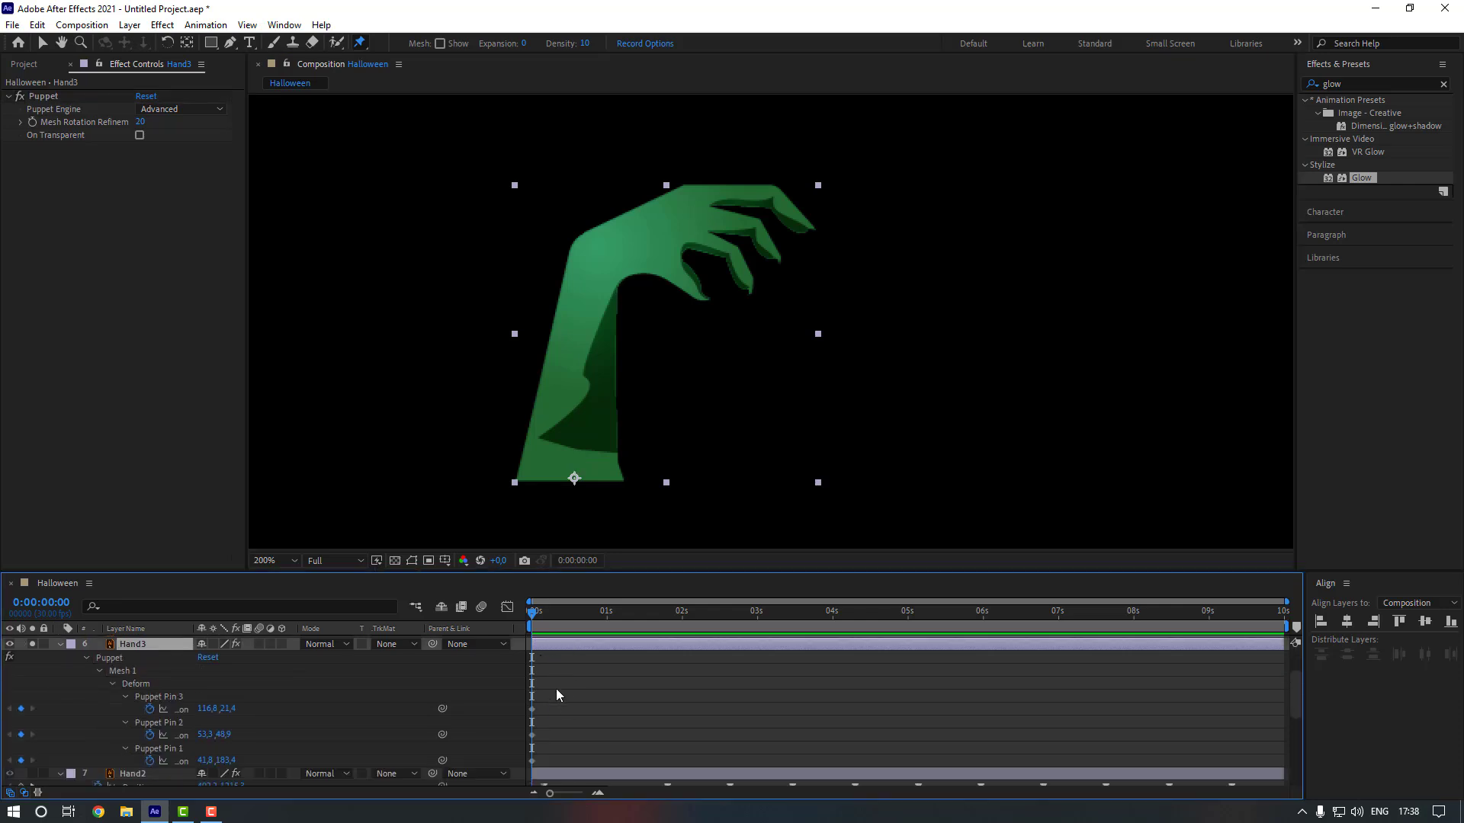
left_click(558, 685)
left_click(148, 695)
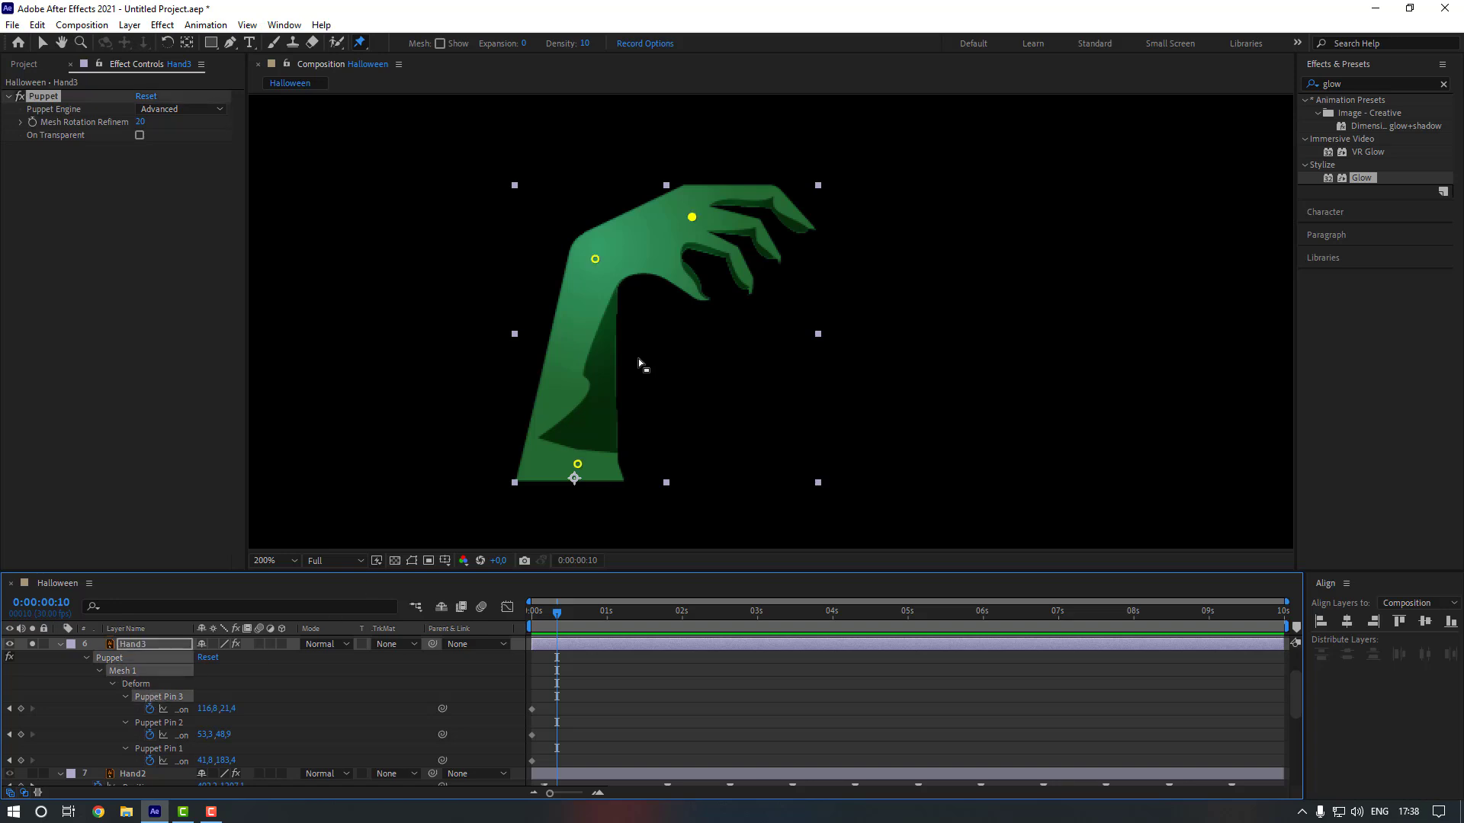
left_click_drag(695, 223, 693, 241)
Copy Puppet Pin 3's first keyframe to 0:00:00:20 and apply Easy Ease to all three of its keyframes.
key("shift+Page_Down")
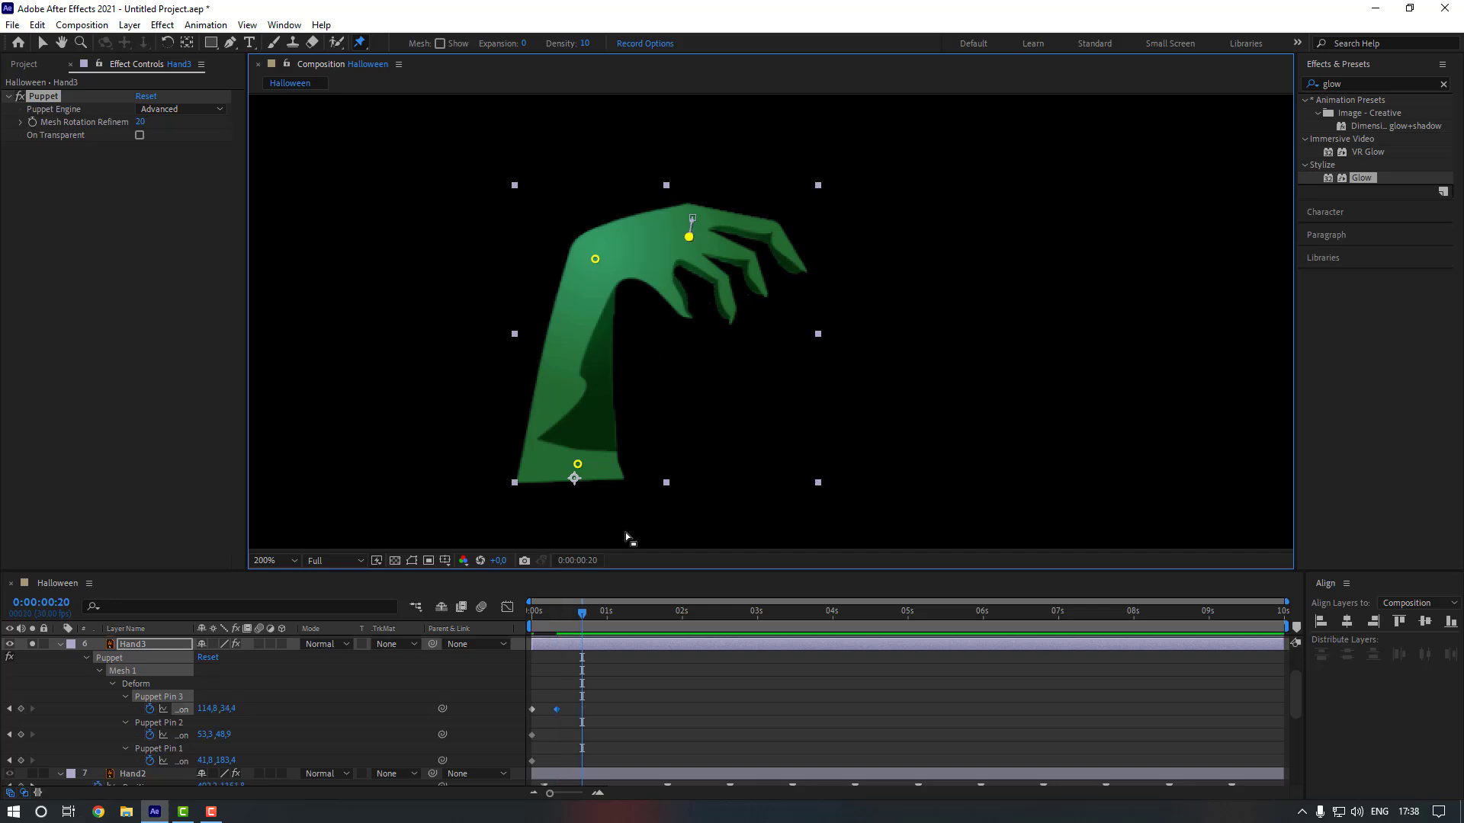
left_click(532, 710)
key("ctrl+c")
key("ctrl+v")
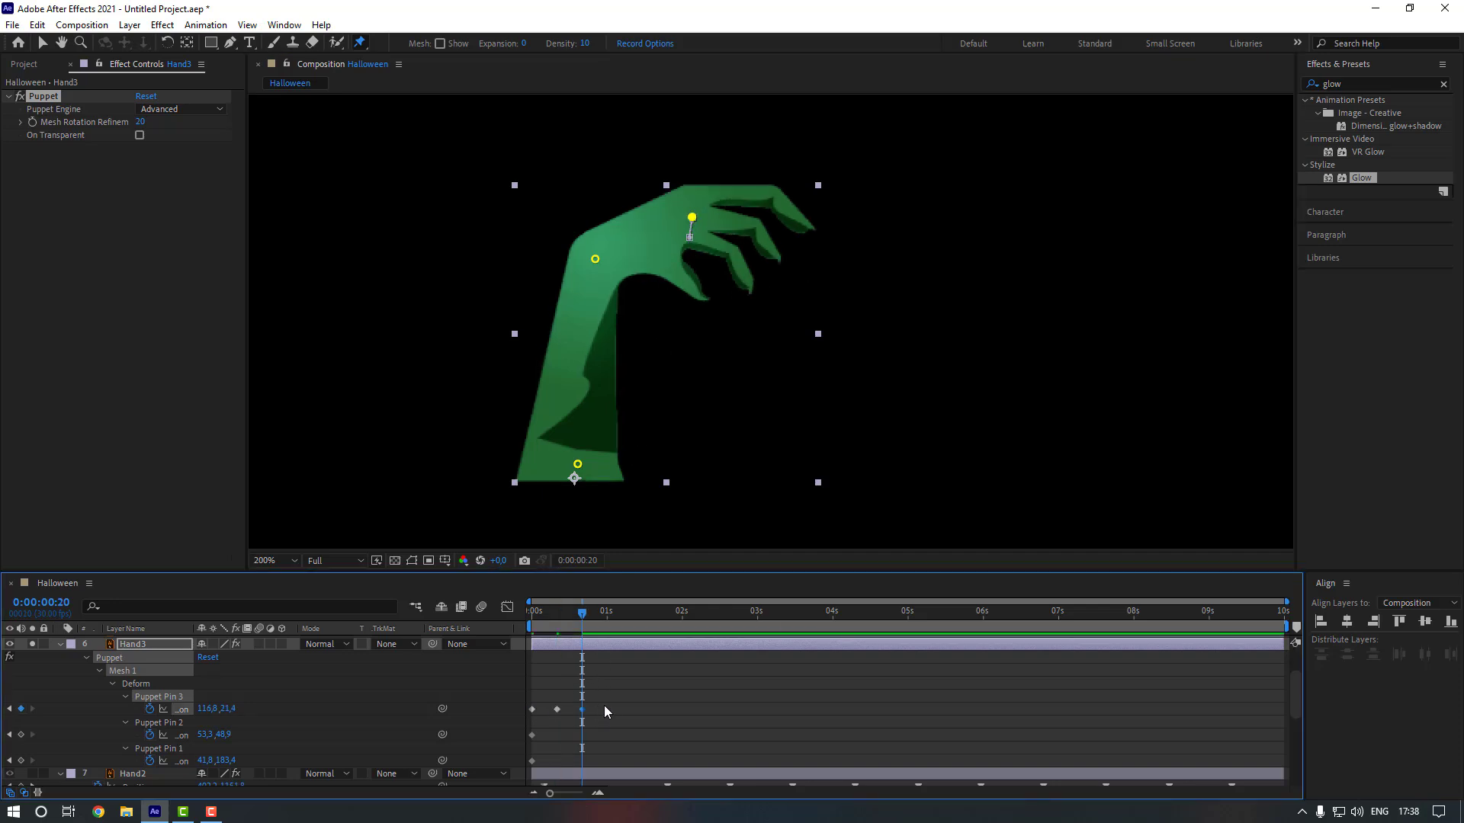
right_click(584, 711)
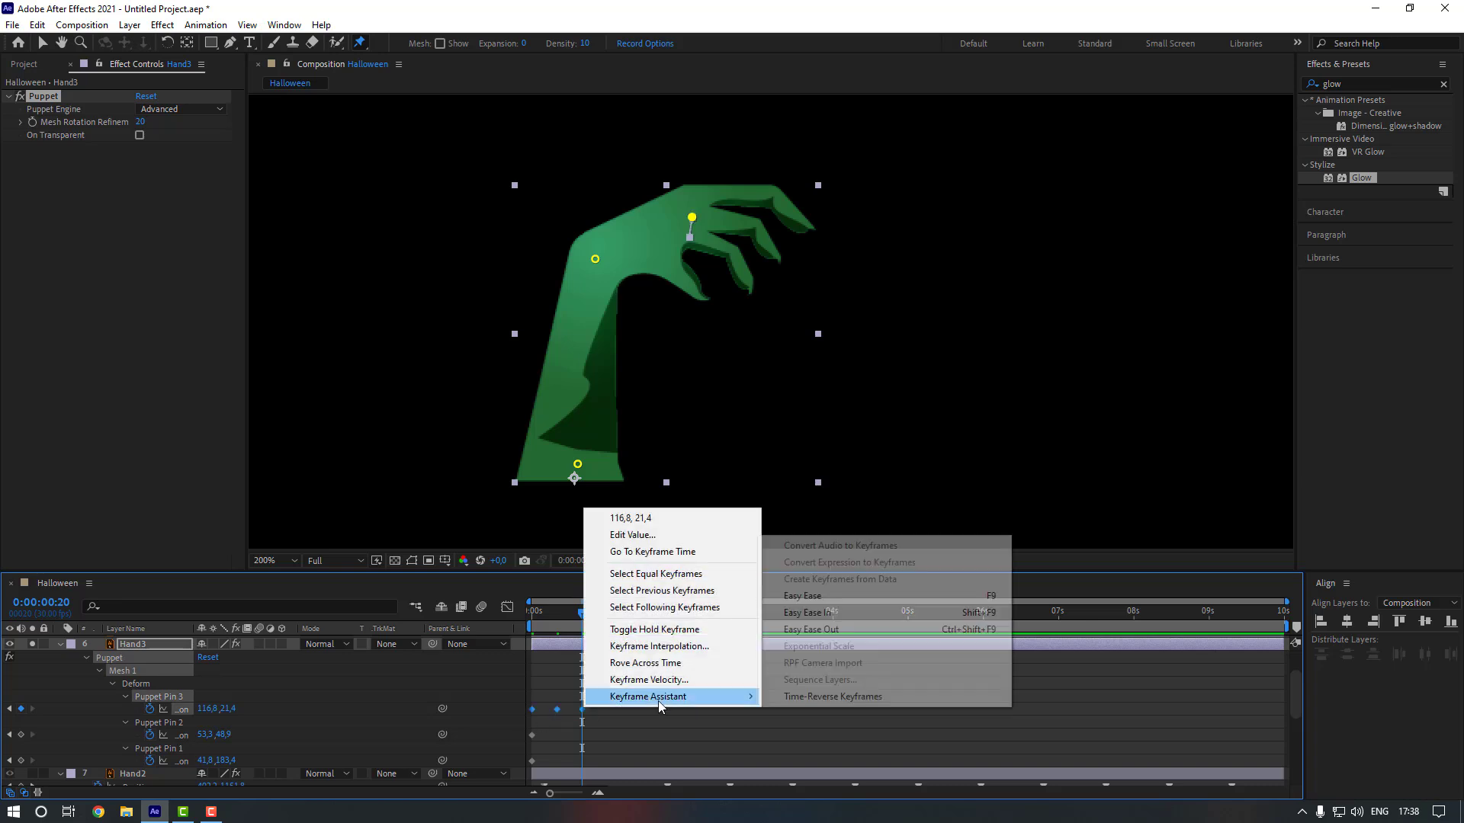
mouse_move(736, 696)
left_click(811, 601)
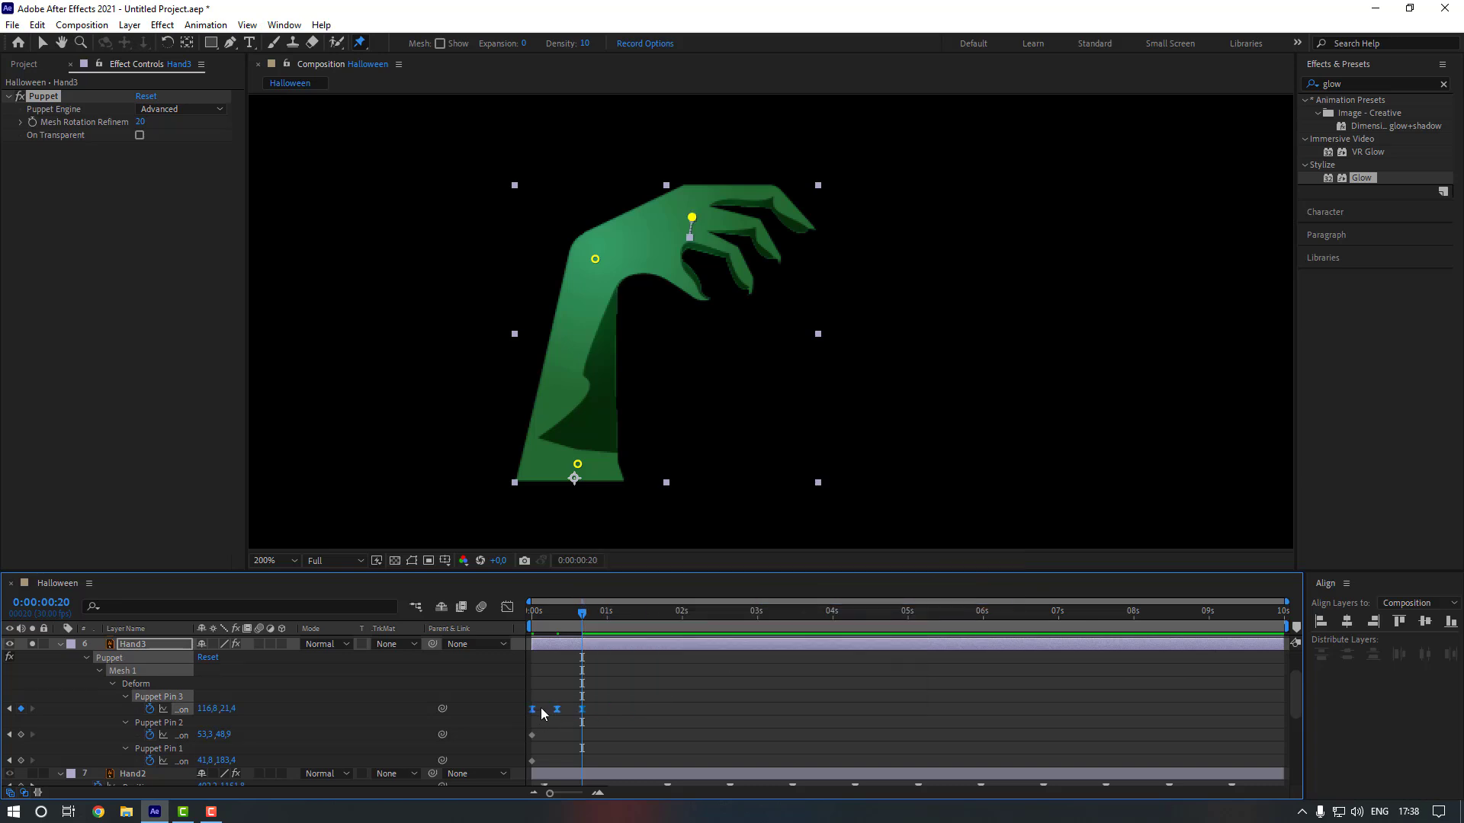
Add the expression loopOut(type = "cycle", numKeyframes = 0) to Puppet Pin 3's position on Hand3.
left_click(150, 709, "alt")
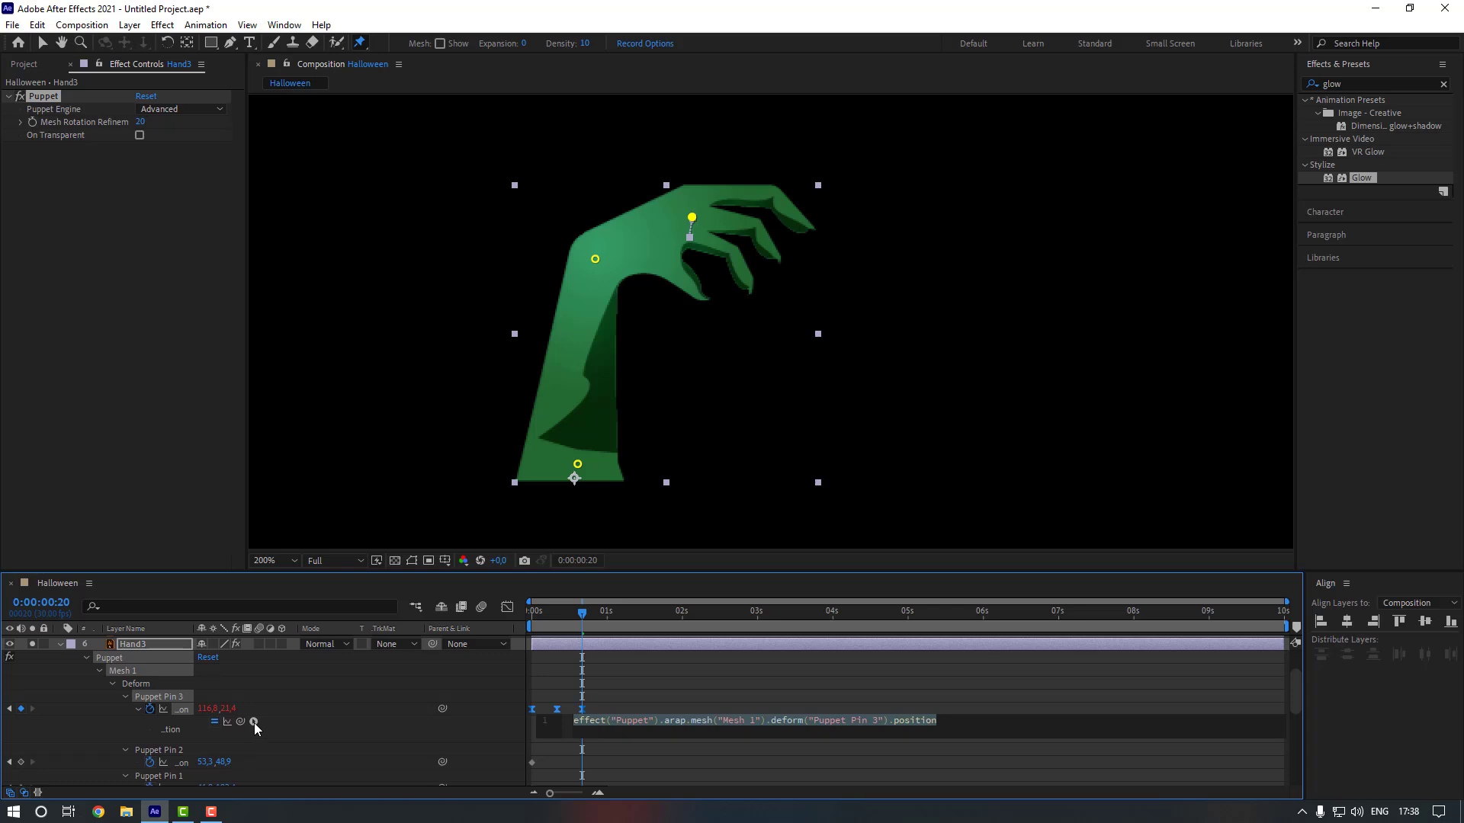
left_click(254, 722)
mouse_move(305, 626)
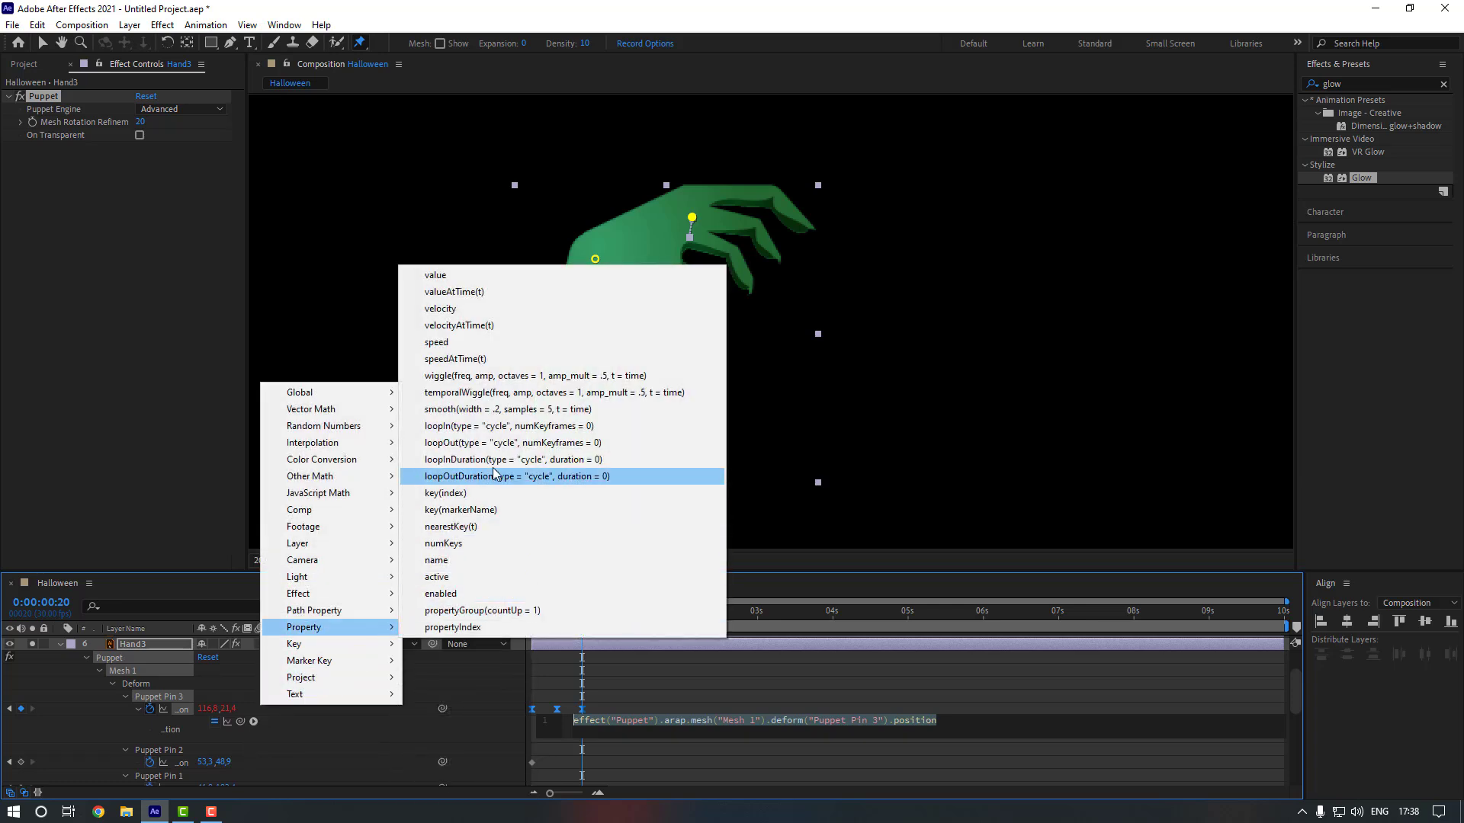
left_click(487, 442)
left_click(607, 703)
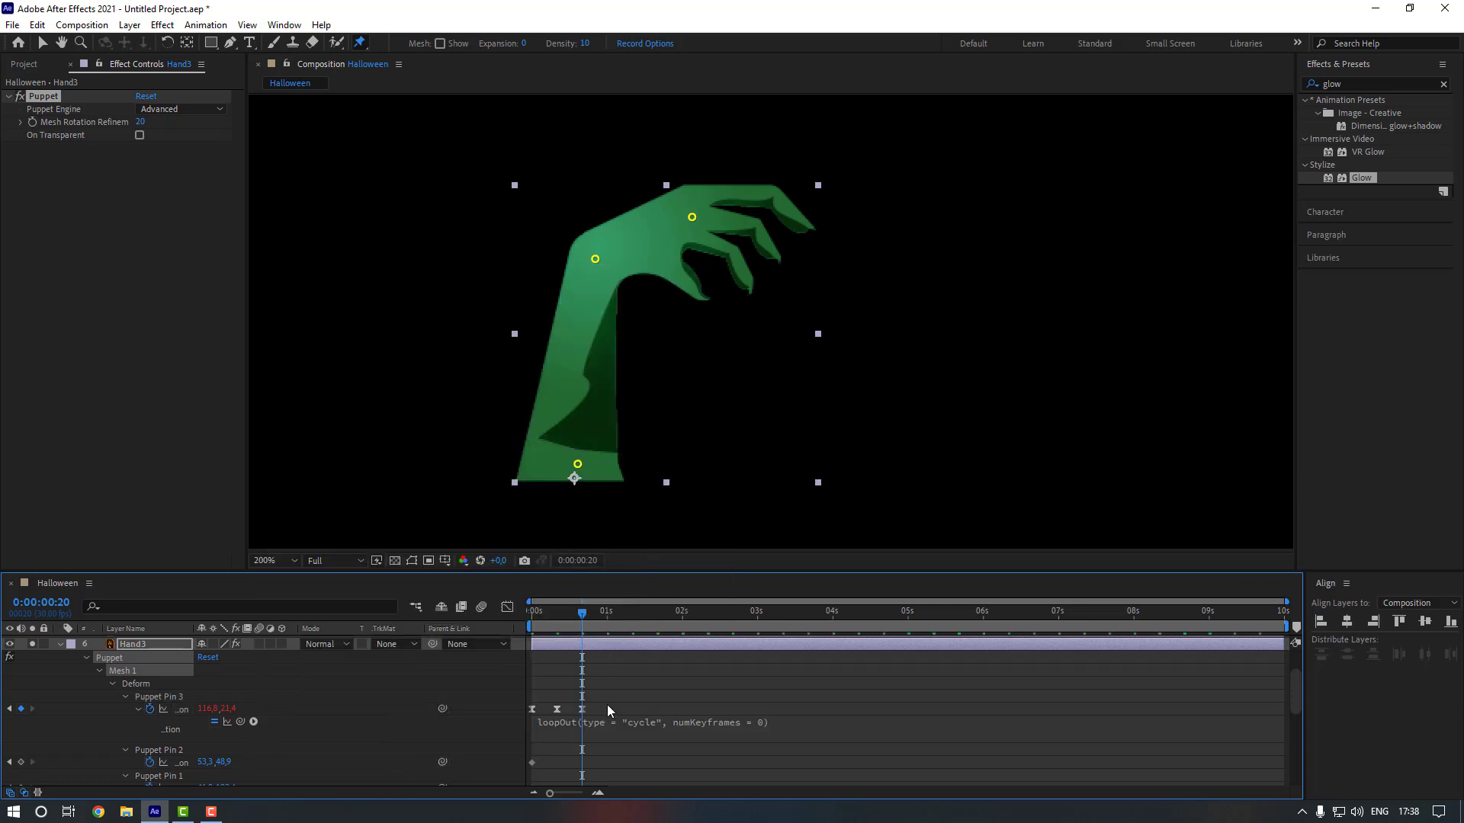
Stretch Puppet Pin 3's three keyframes proportionally to end at about 1.6 seconds and preview the hand's loop.
left_click_drag(609, 704, 654, 713)
left_click(633, 678)
left_click_drag(577, 614, 510, 618)
key("space")
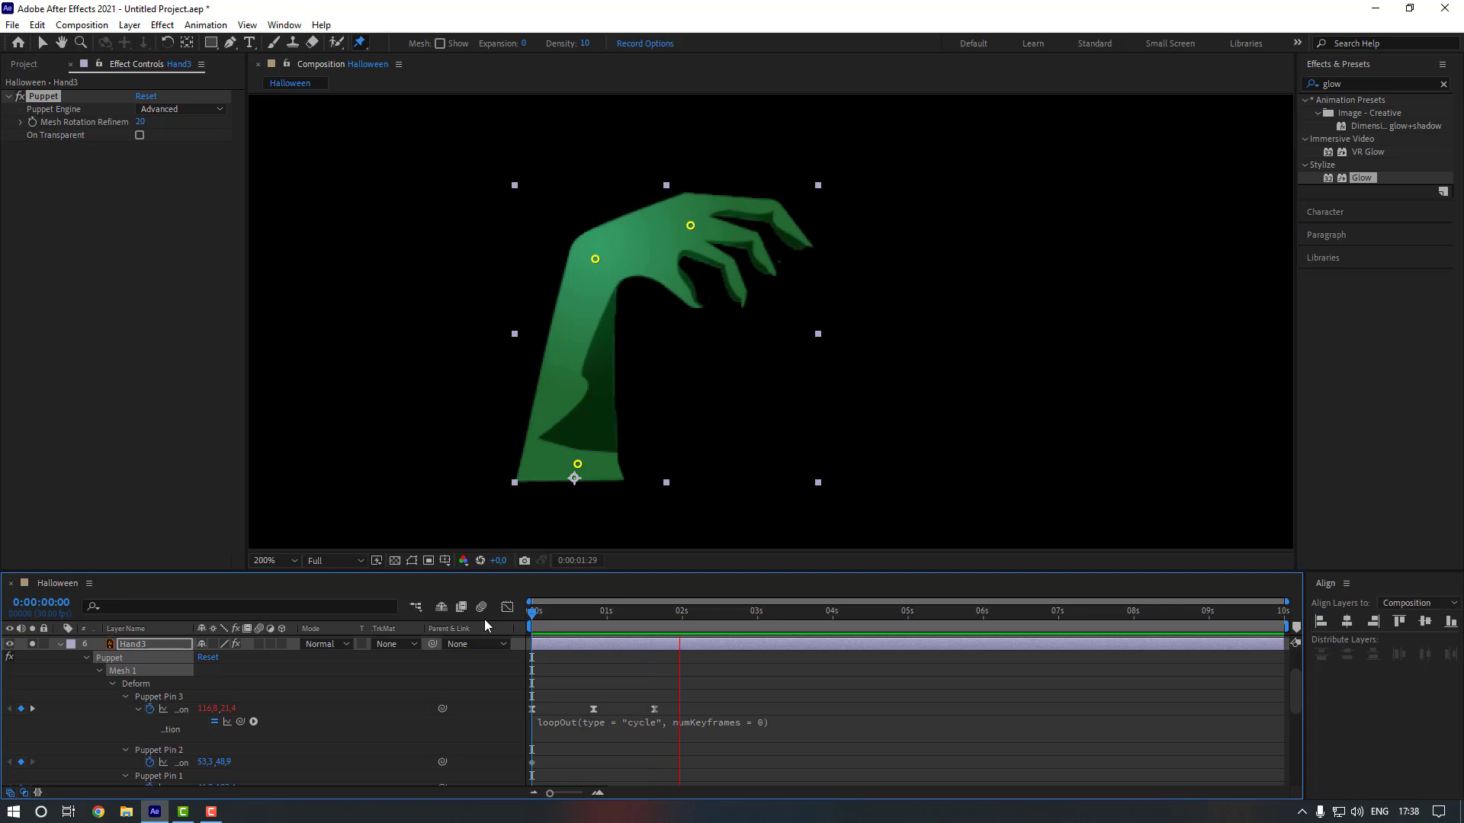
key("space")
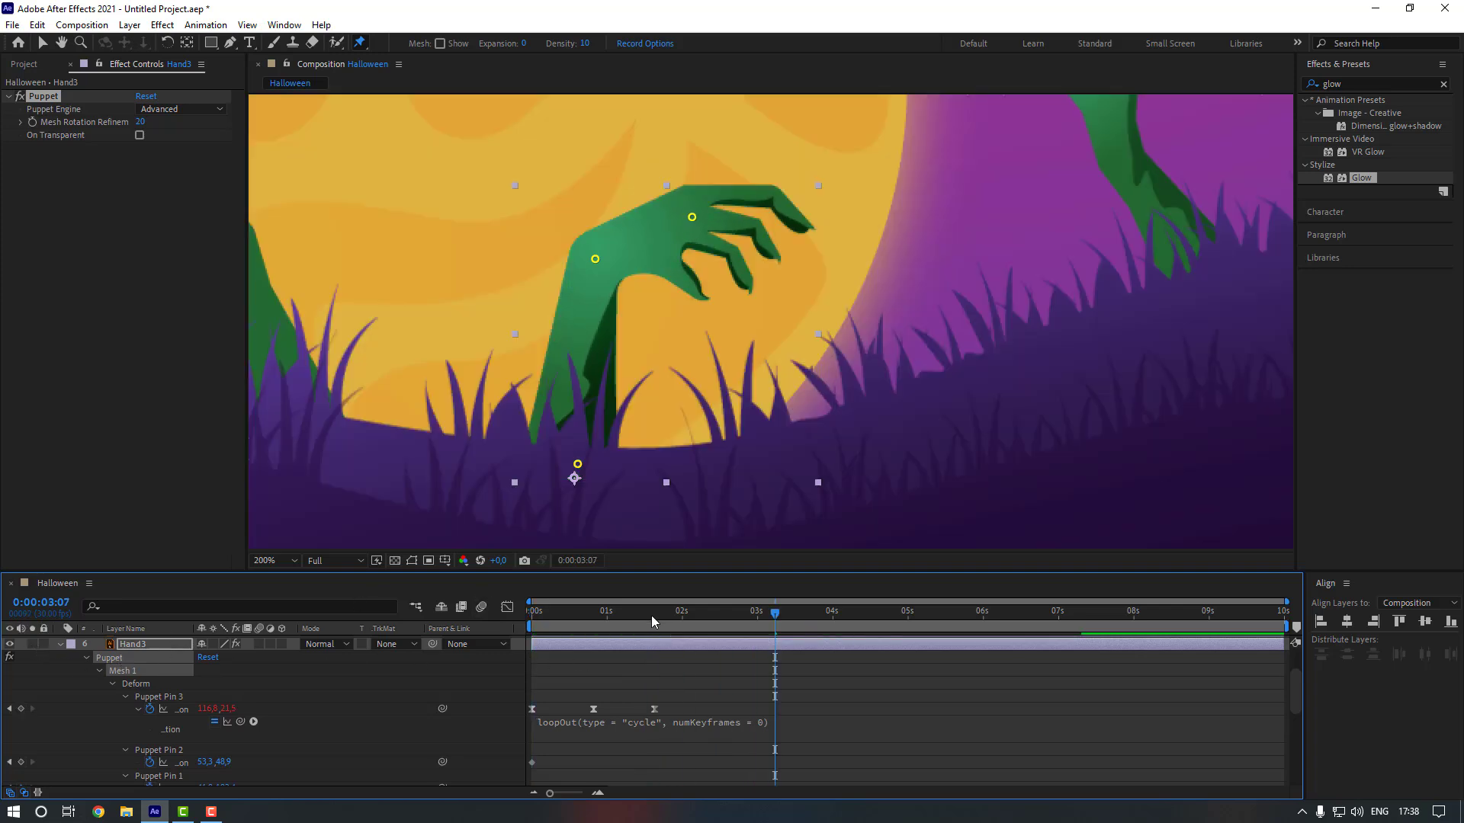
Turn off Hand3's solo and play the full scene from the start.
left_click_drag(650, 615, 527, 614)
scroll(560, 475, "down", 2)
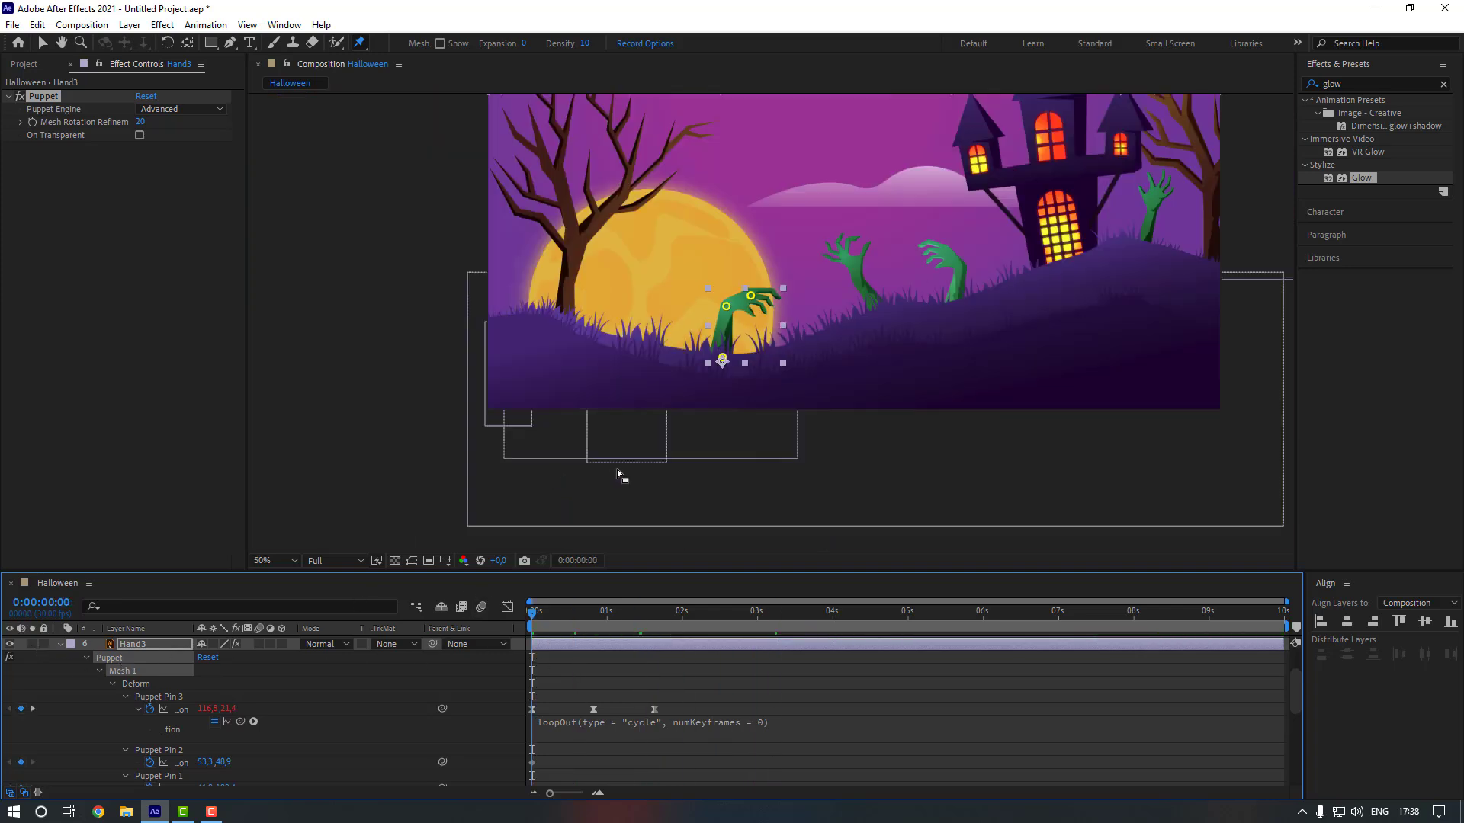
left_click_drag(616, 469, 618, 520)
key("space")
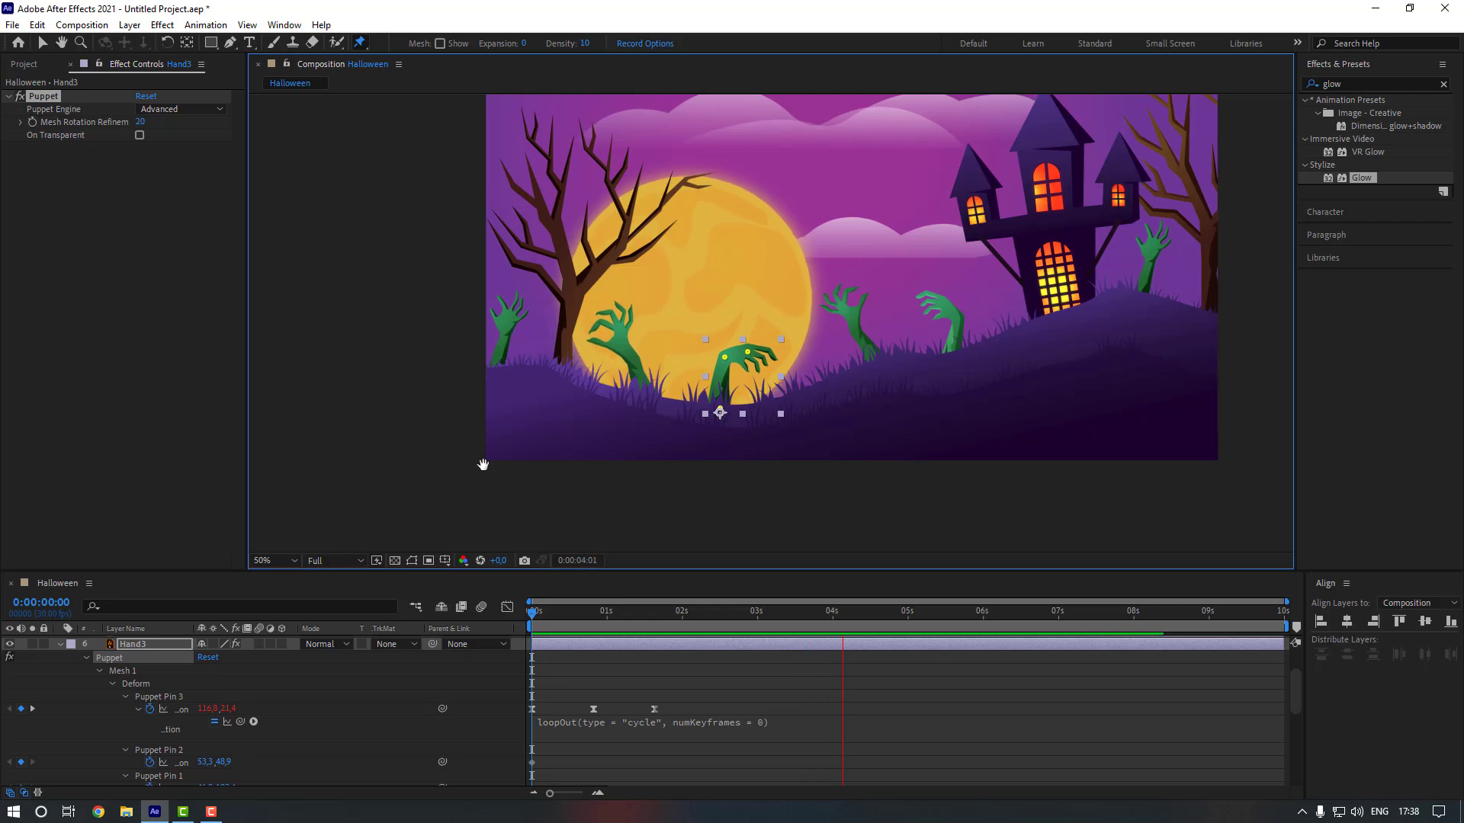
key("space")
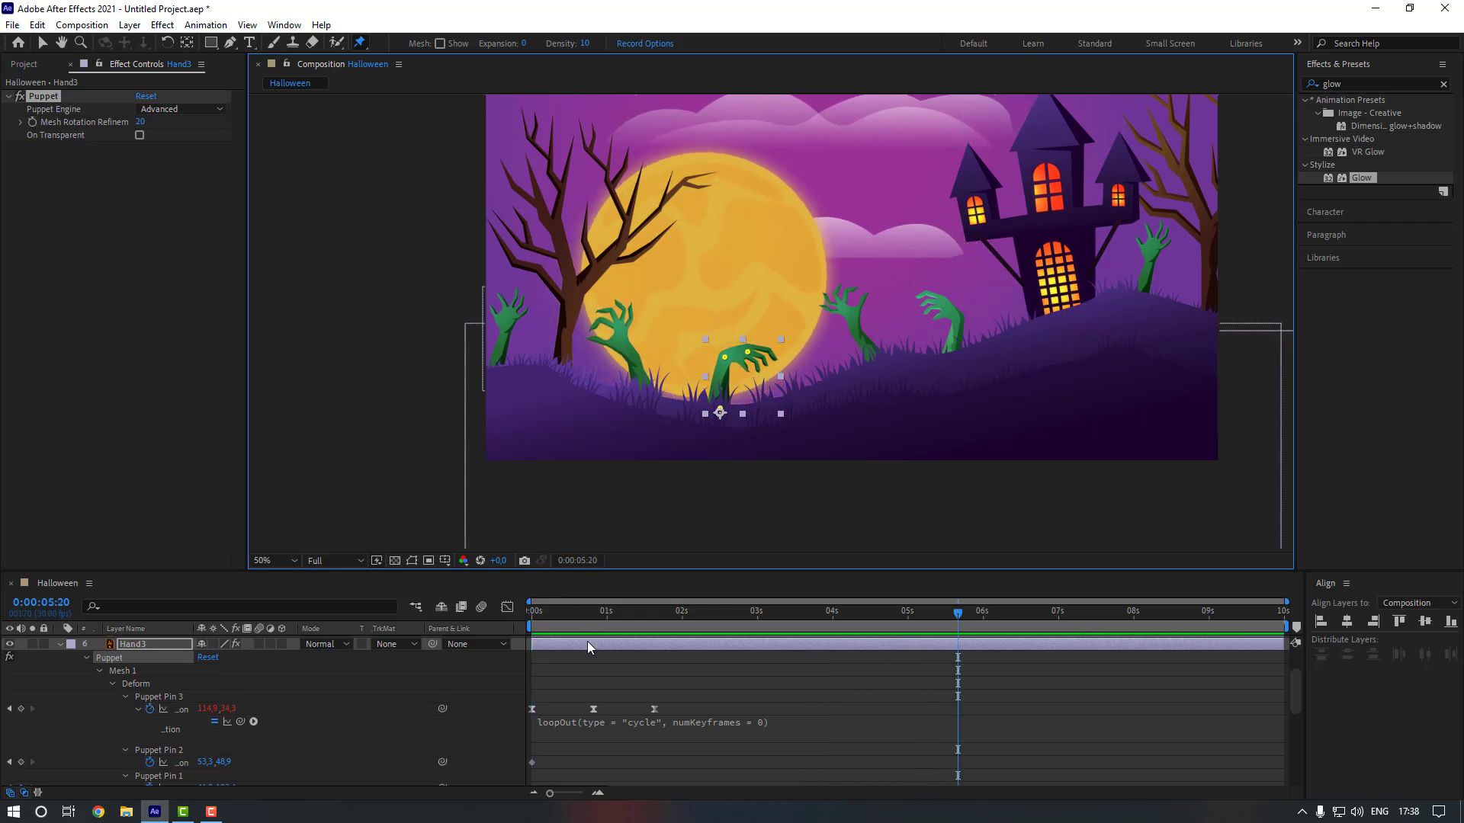
Show Hand3's position and set a keyframe for it at 0:00:02:00.
left_click(157, 645)
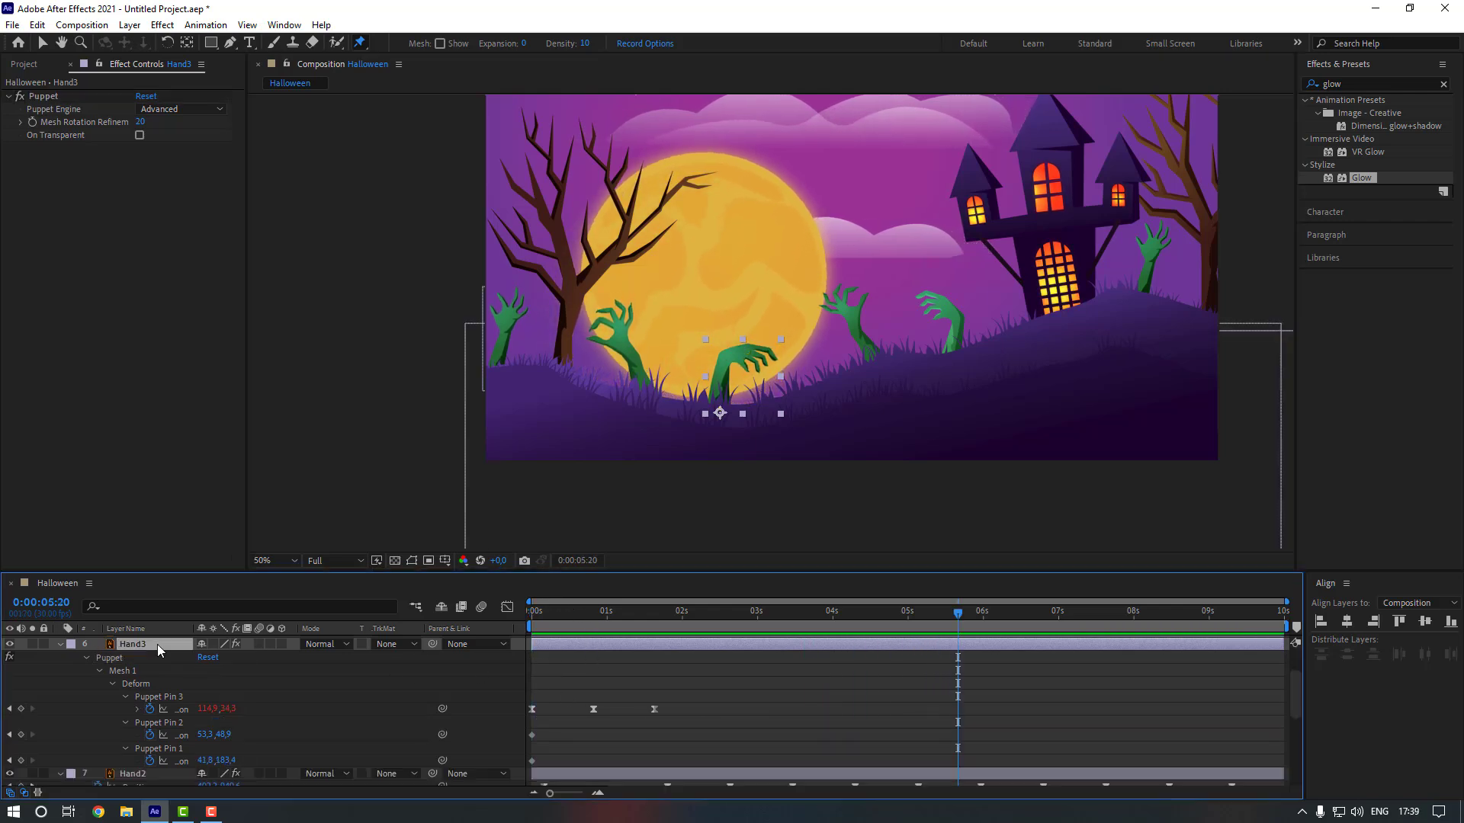
key("p")
left_click_drag(616, 609, 681, 610)
left_click(97, 658)
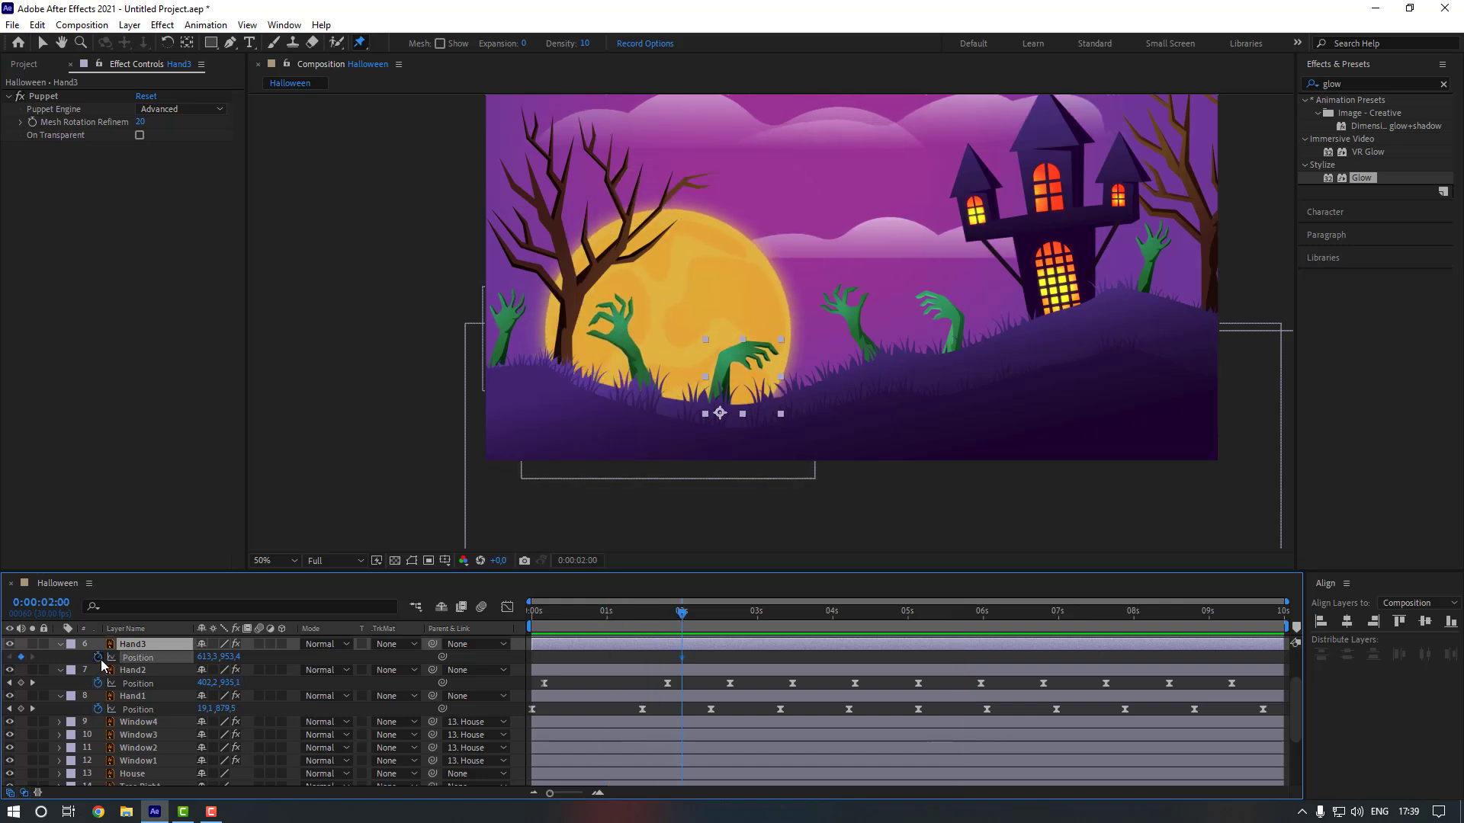
At 0:00:00:09, lower Hand3 below the ground to Y 1127.4 and apply Easy Ease to both position keyframes.
left_click(556, 621)
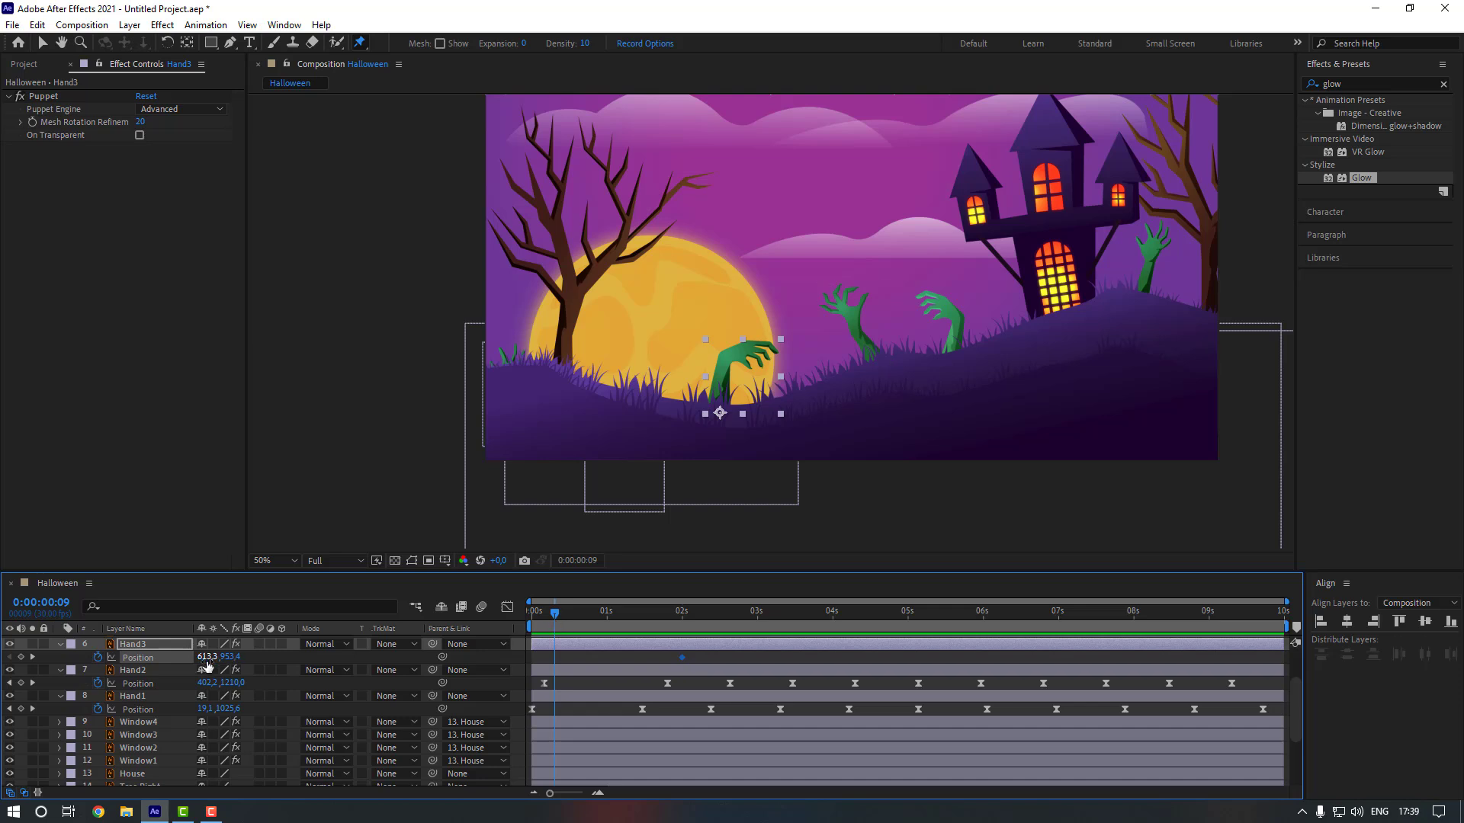
left_click_drag(229, 657, 371, 649)
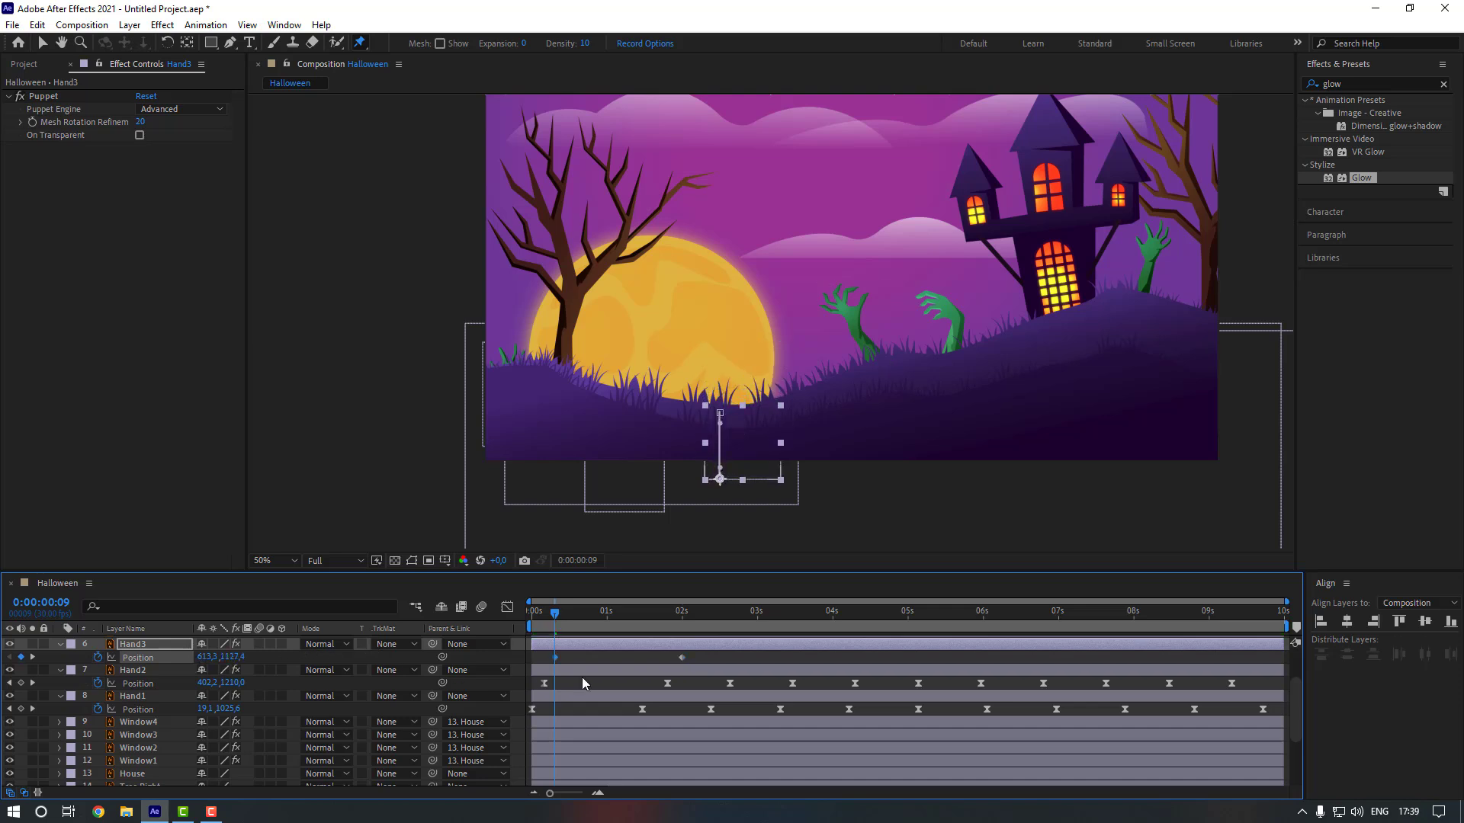
right_click(683, 658)
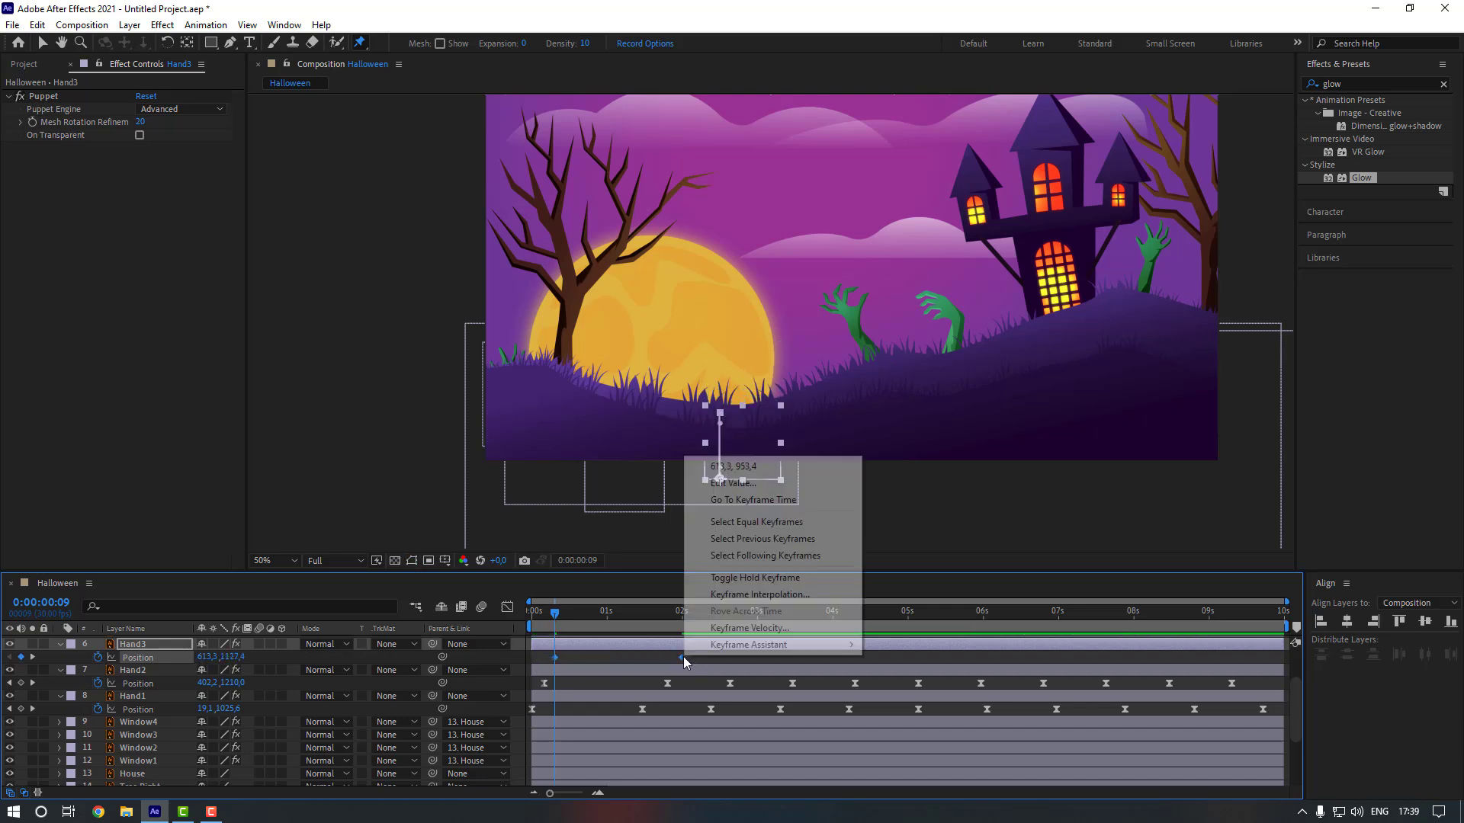
mouse_move(762, 645)
left_click(900, 693)
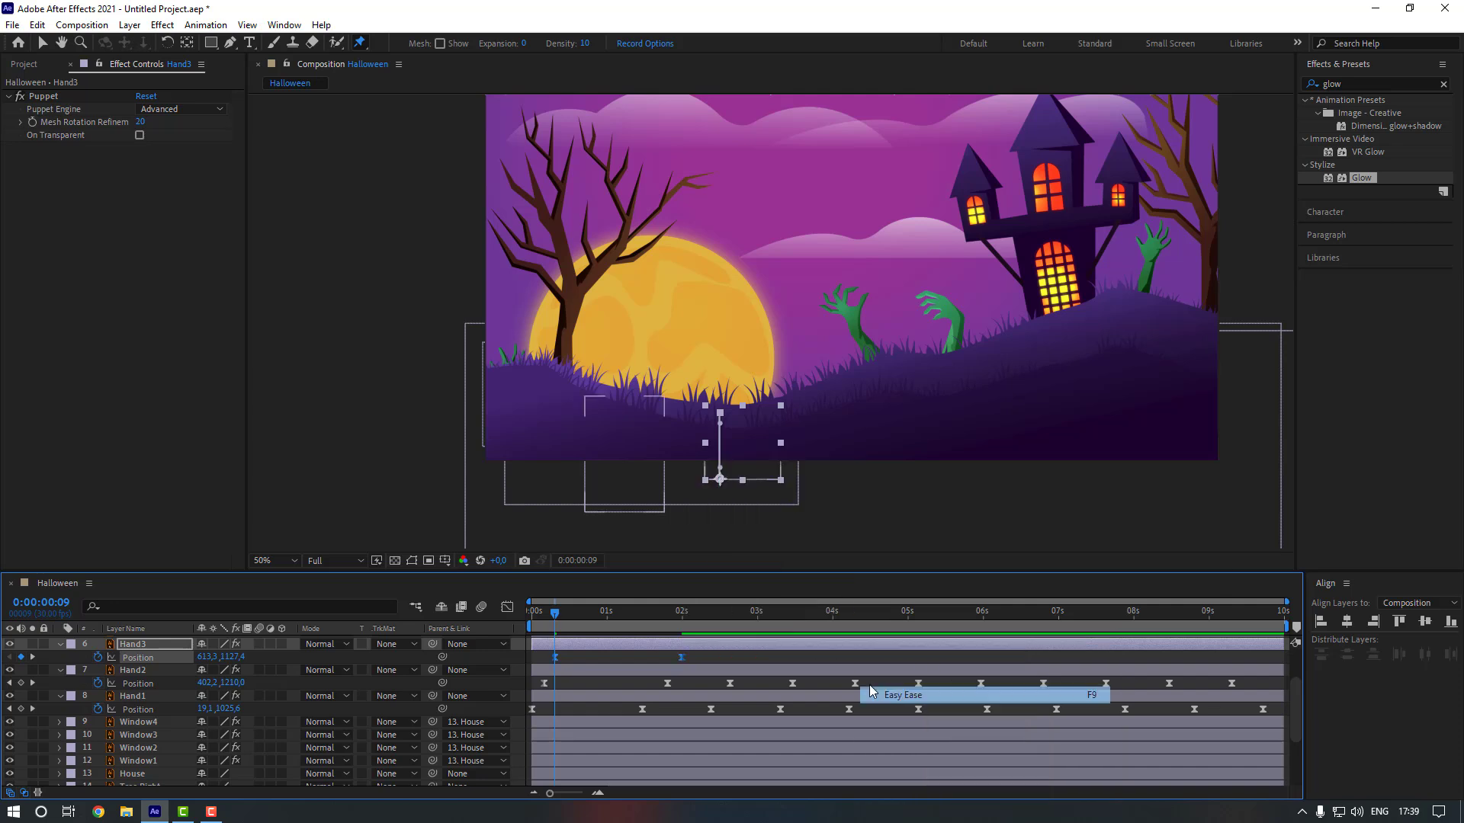
left_click(720, 661)
At 0:00:02:10, lower Hand3 by 12 px to Y 965.4.
left_click(682, 612)
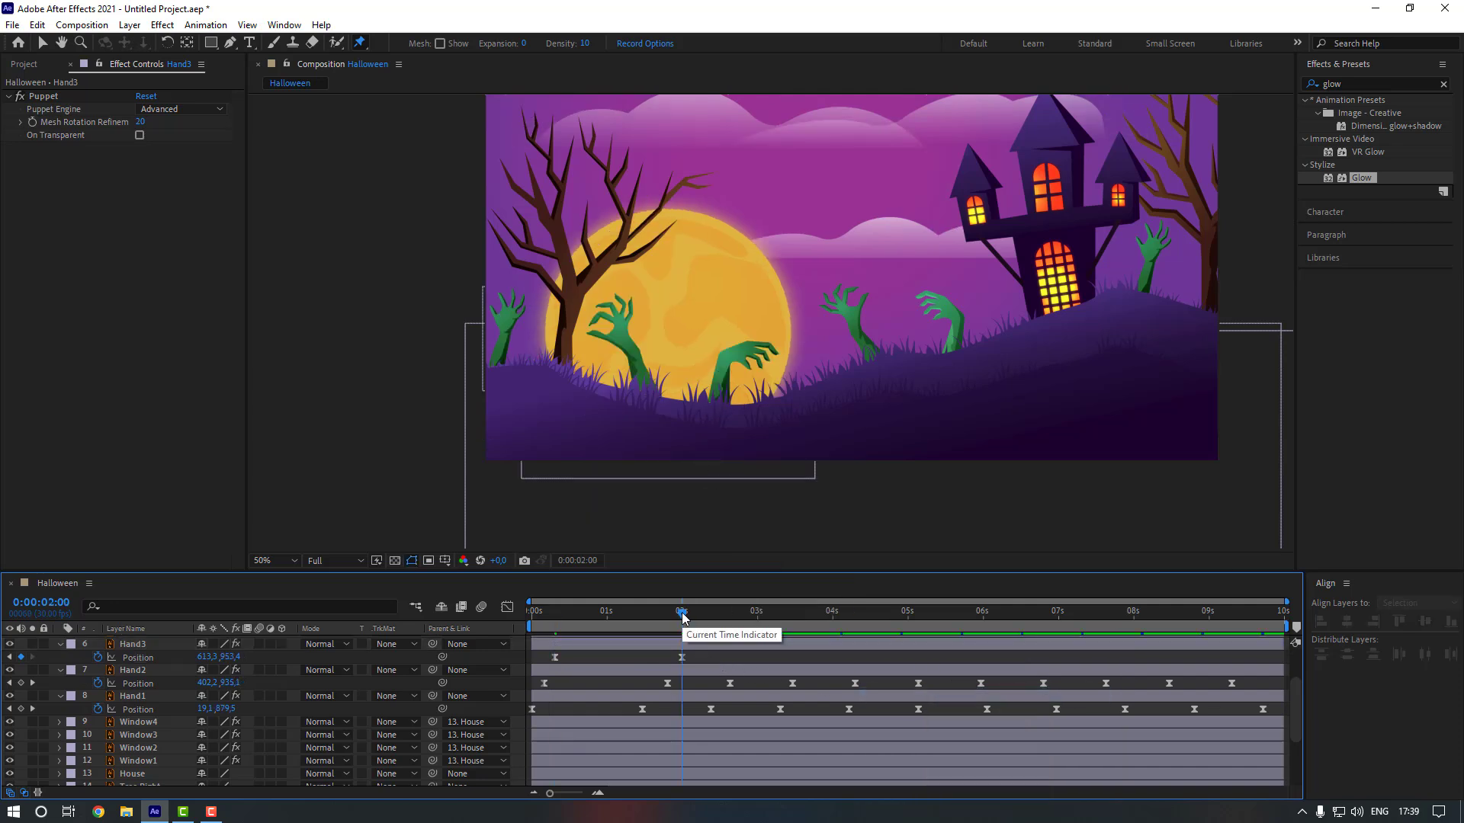
key("space")
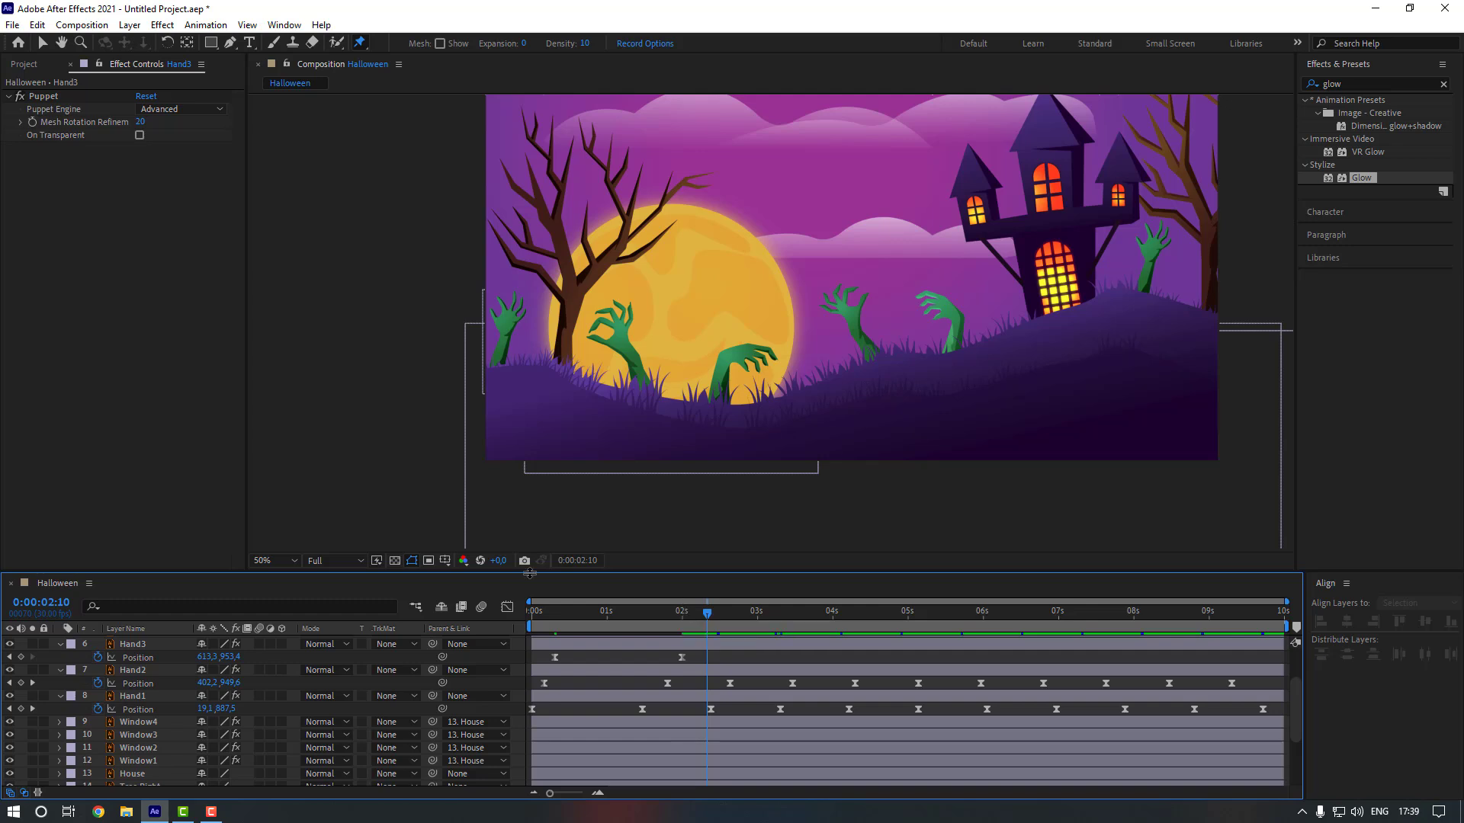
left_click(157, 647)
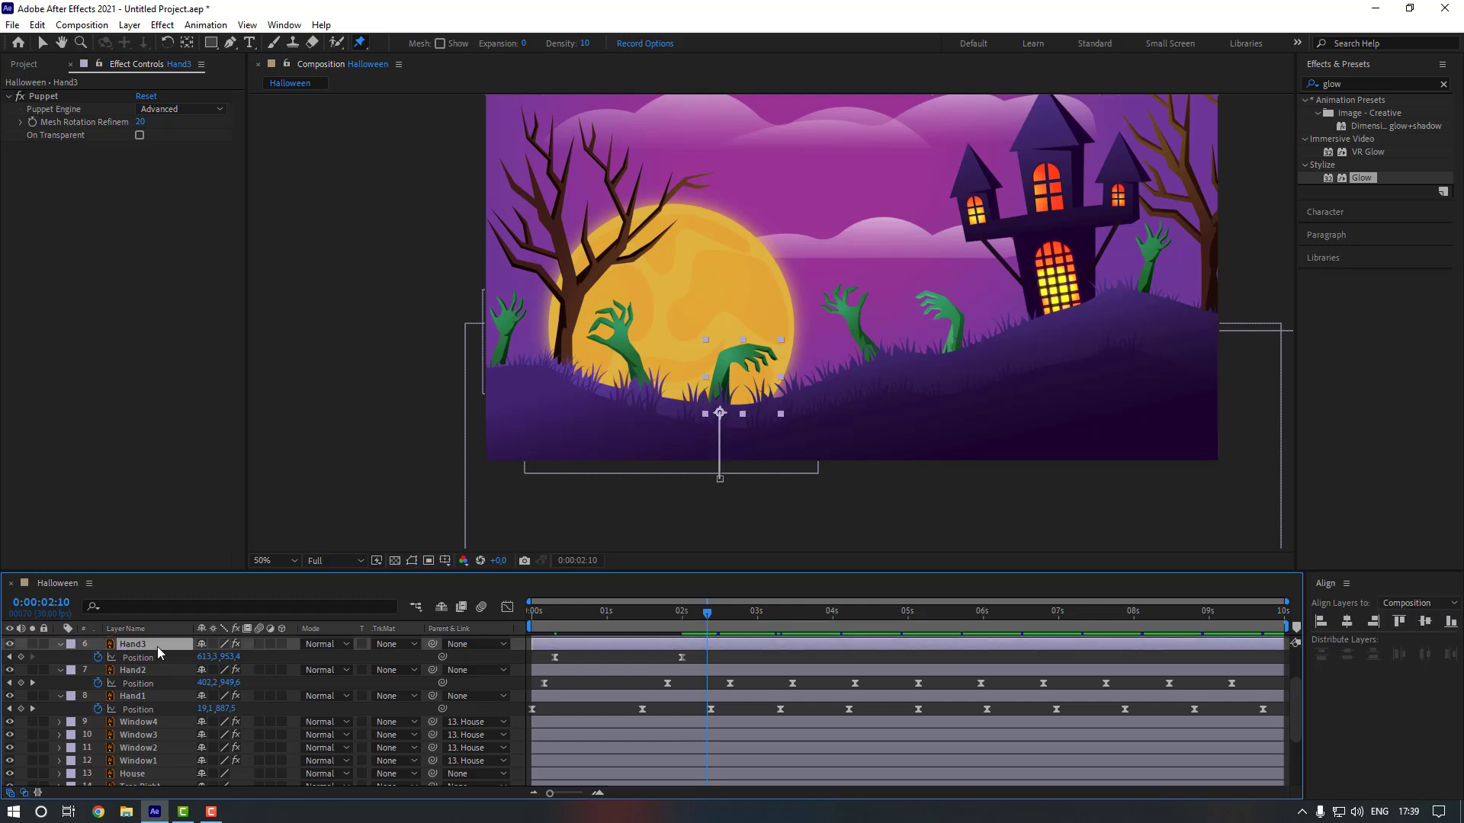
key("Down")
key("Down")
key("Down")
key("Down")
key("Down")
key("Down")
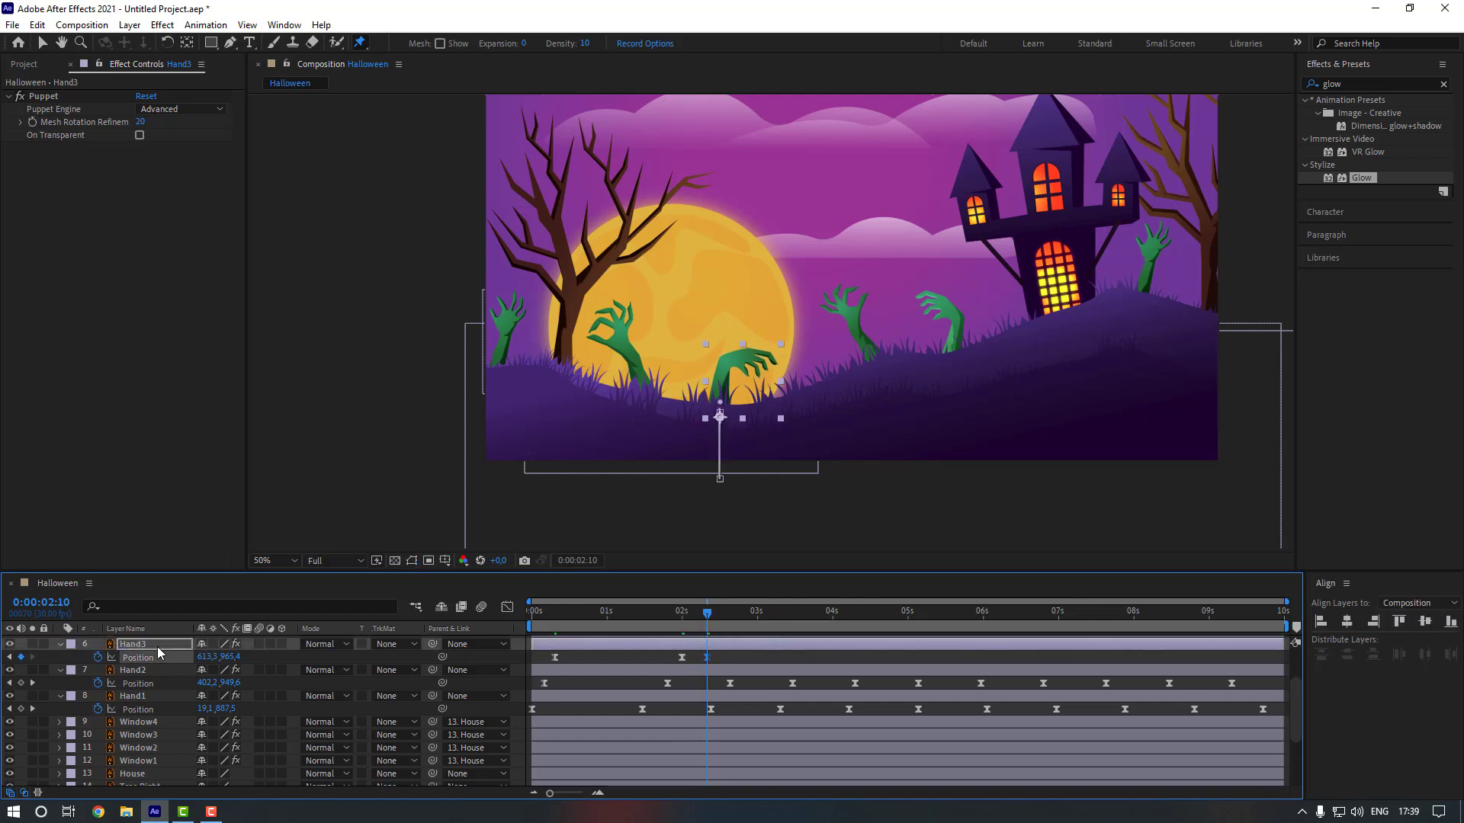
Copy Hand3's 0:00:02:00 position keyframe to 0:00:02:20 and stretch the three bob keyframes proportionally to end at 0:00:03:19.
key("shift+Page_Down")
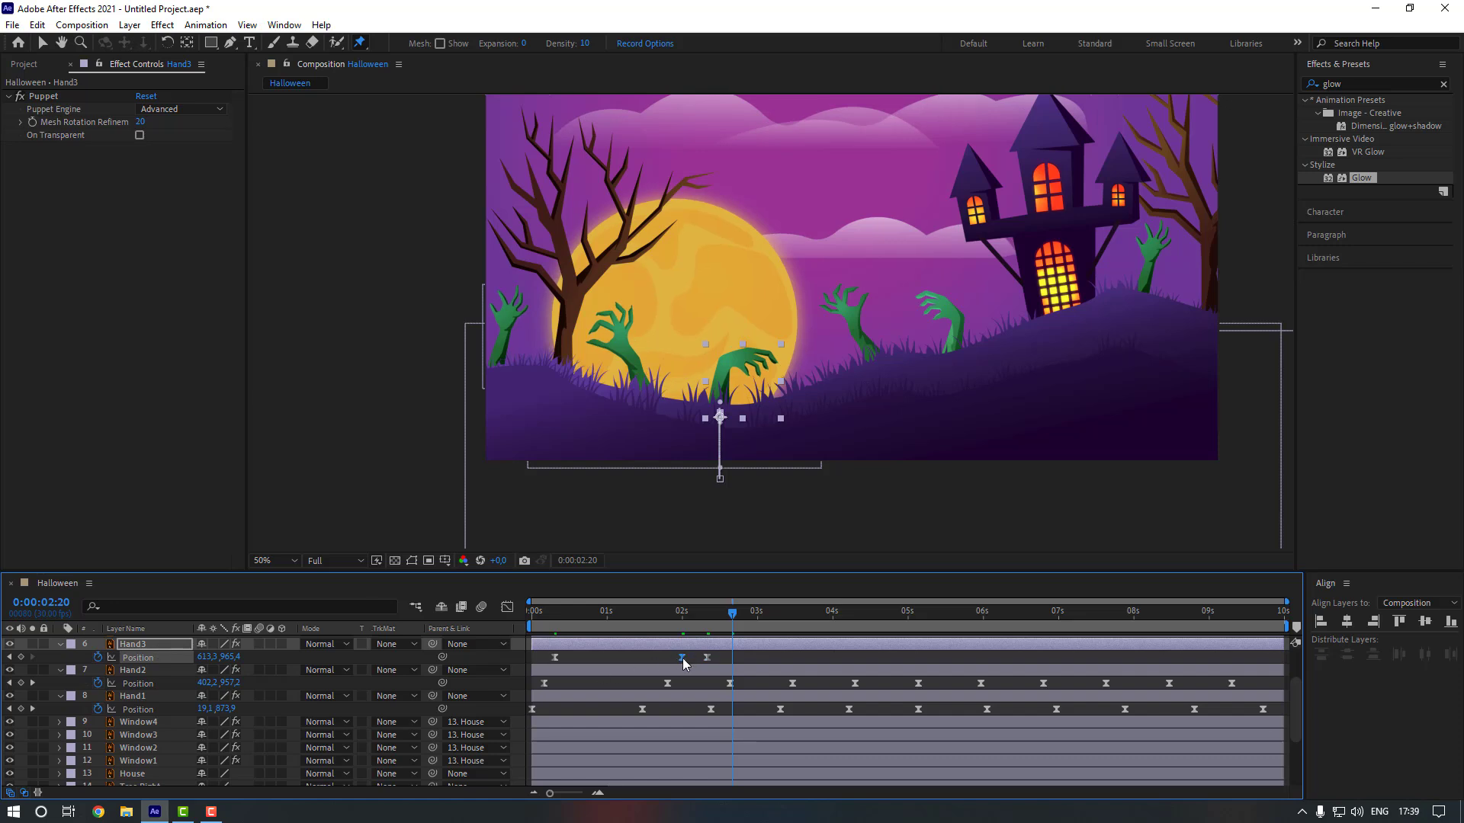
key("ctrl+c")
key("ctrl+v")
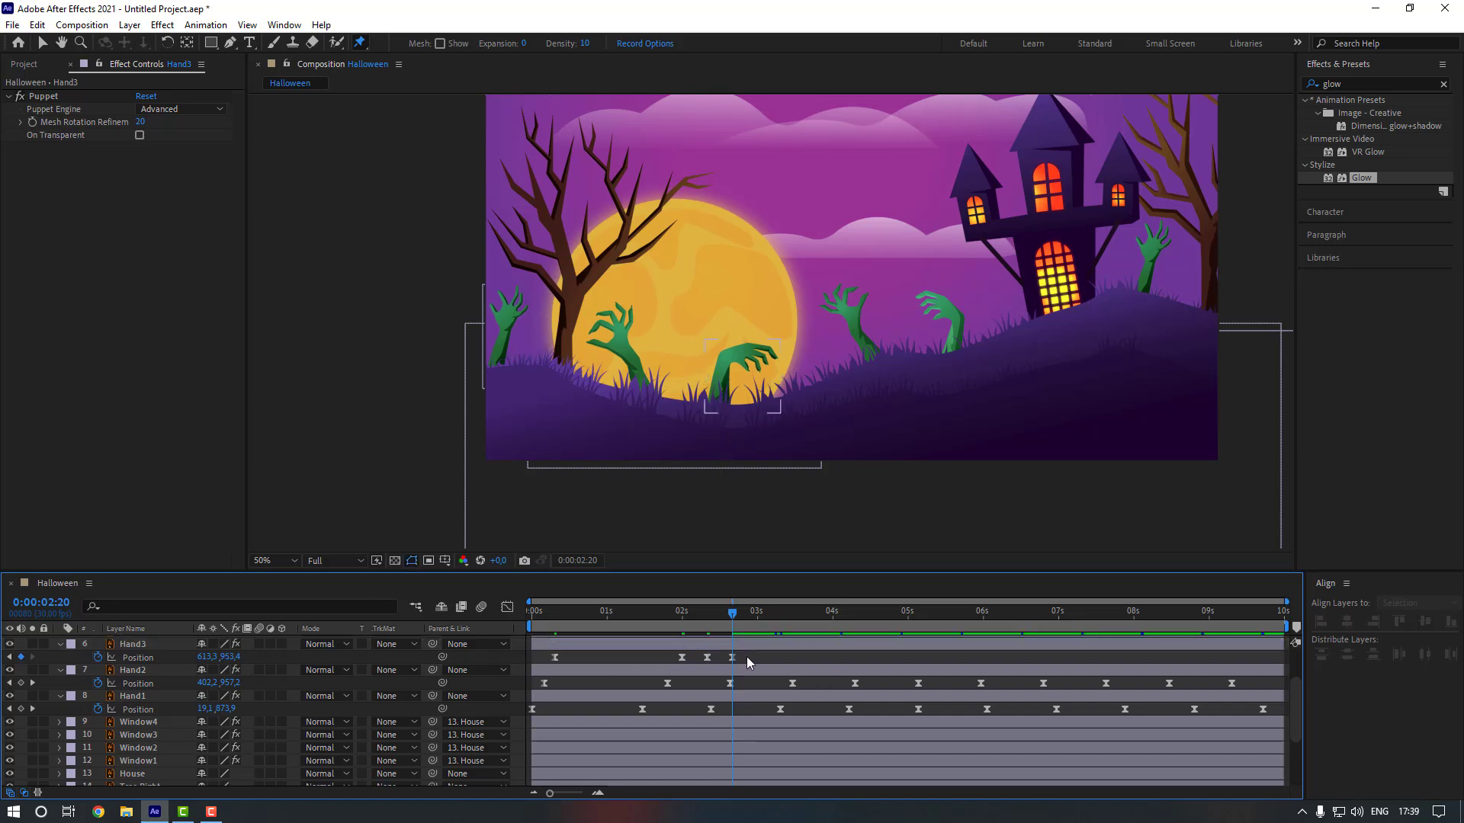
left_click_drag(747, 657, 804, 658)
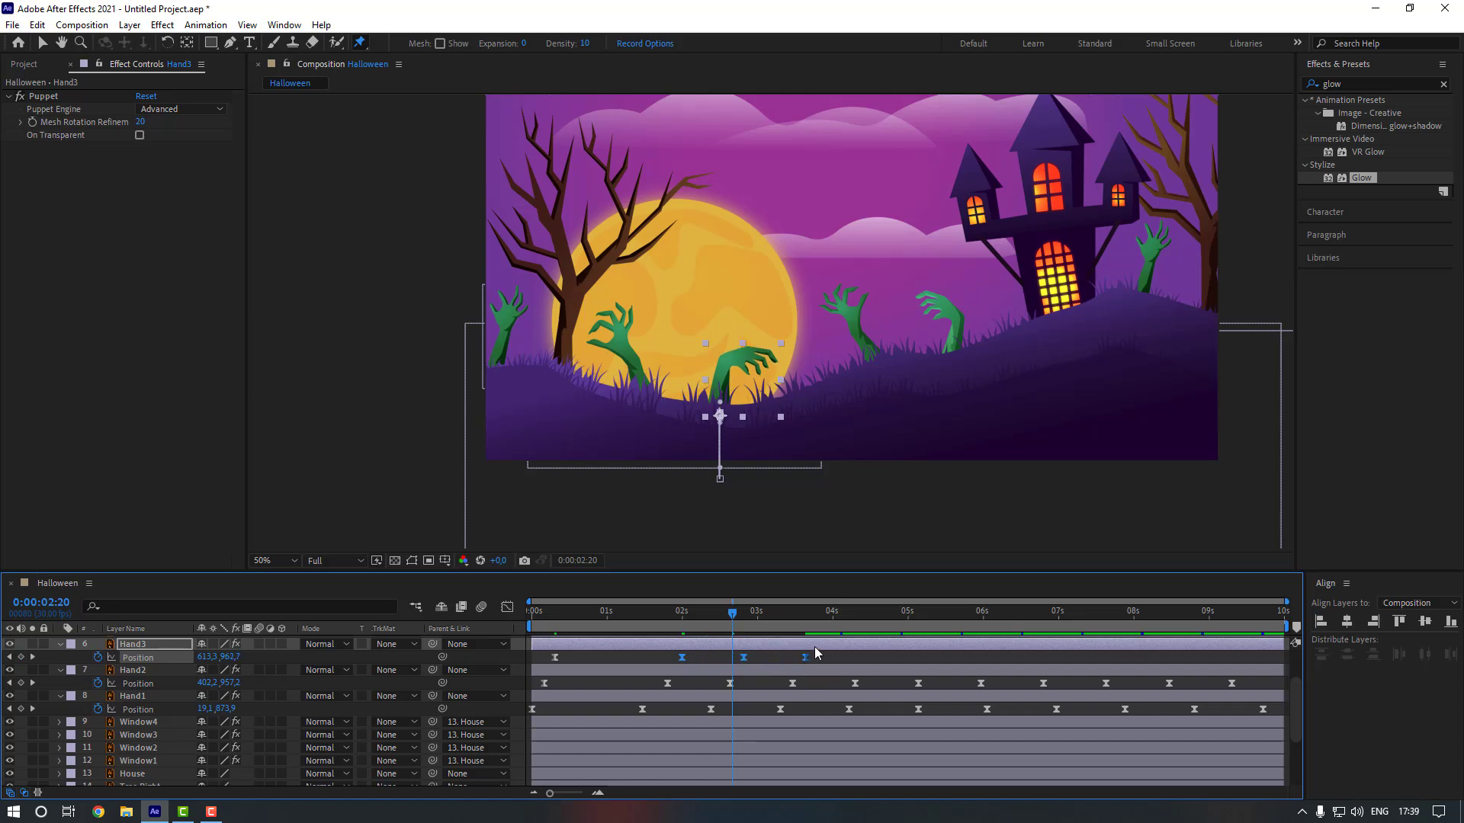
Repeat Hand3's bob position keyframes back to back from 0:00:03:19, through 0:00:05:08, with the last repeat starting at 0:00:08:16.
left_click(807, 613)
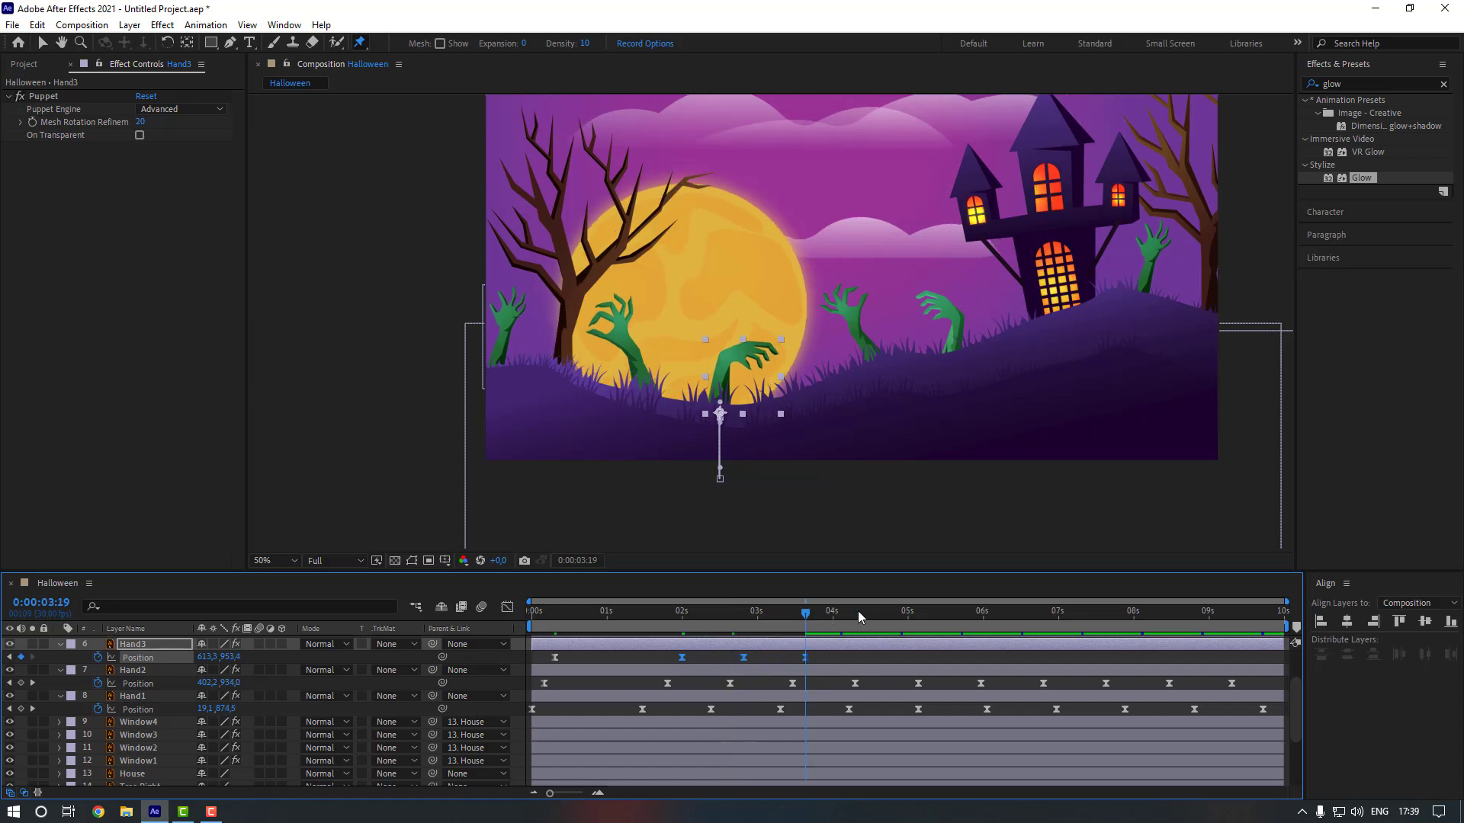
left_click(927, 619)
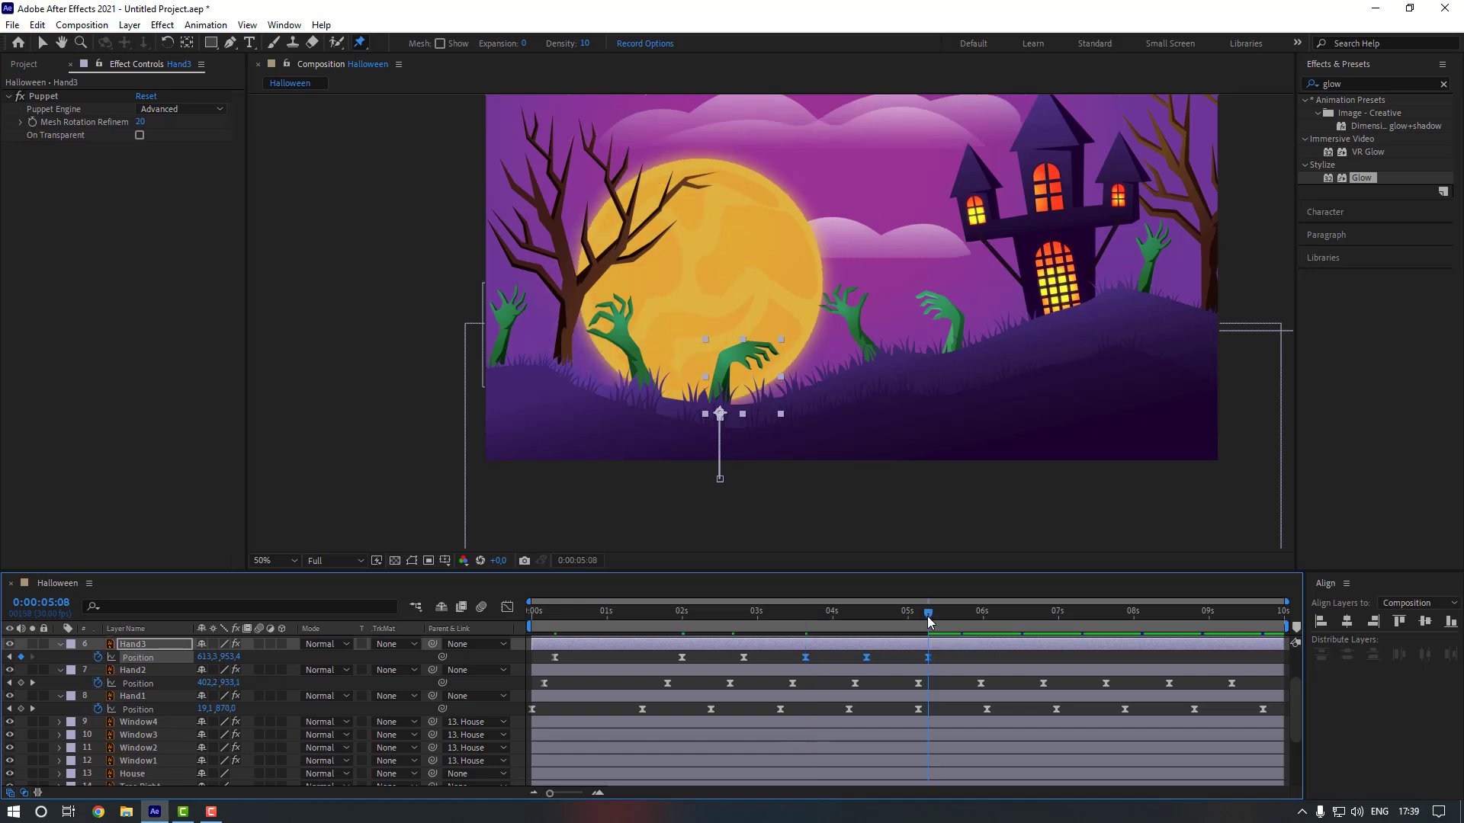
left_click(1050, 614)
key("ctrl+v")
left_click(1174, 614)
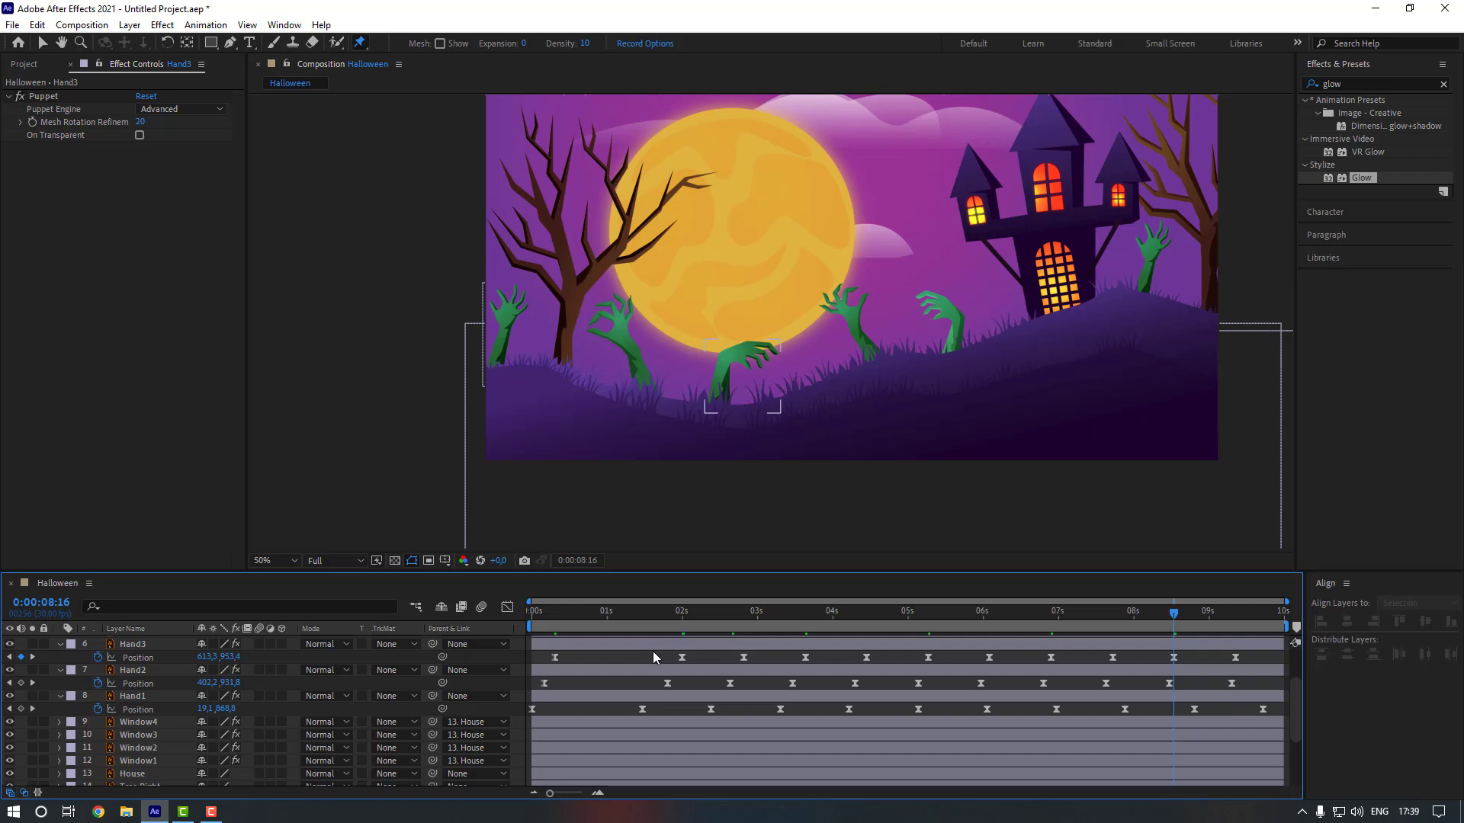
Set the spatial interpolation of Hand3's position keyframes from 0:00:02:00 onward to Linear.
left_click_drag(652, 651, 1326, 669)
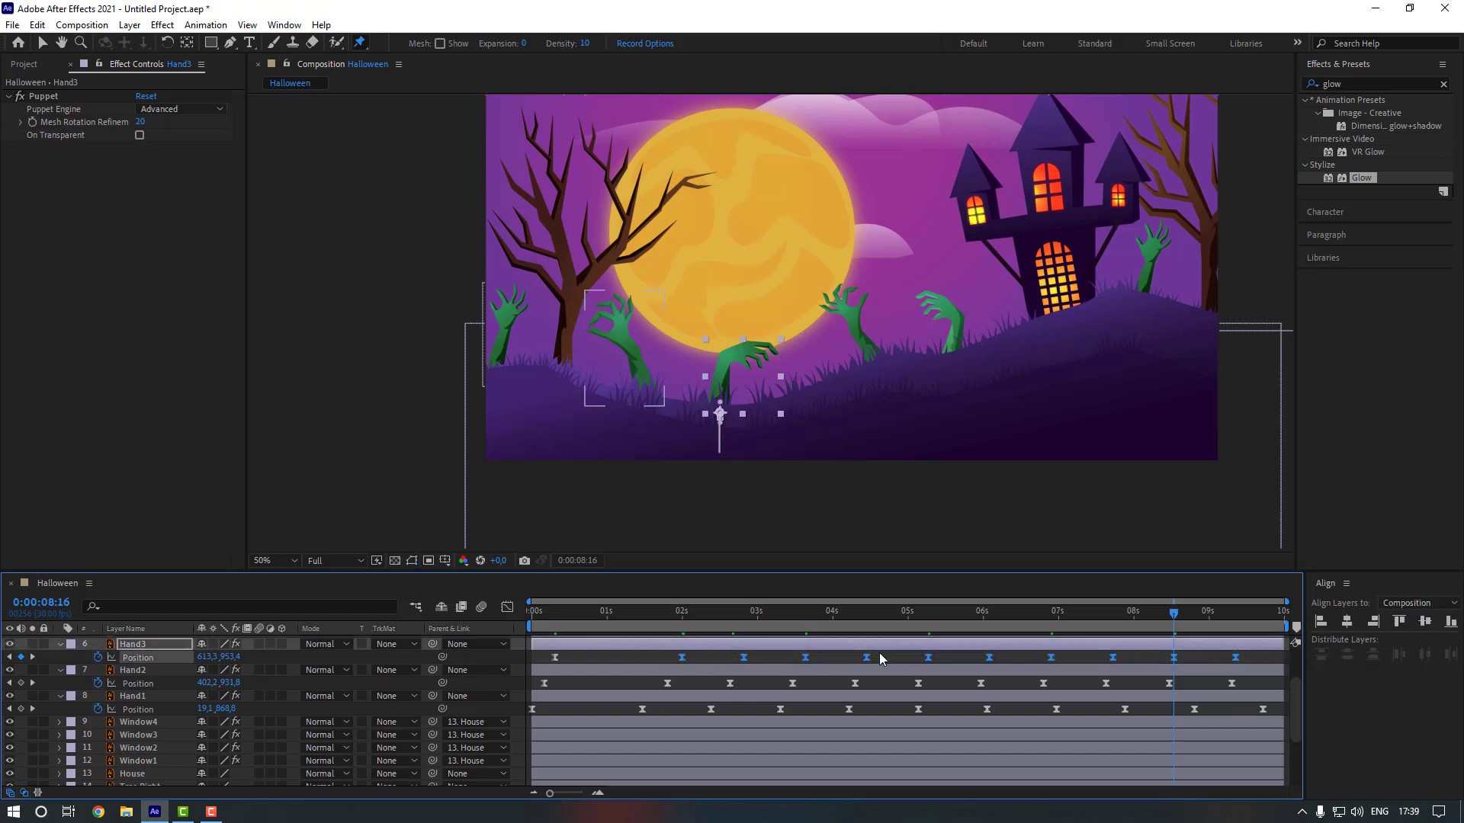
right_click(683, 658)
left_click(736, 606)
left_click(770, 381)
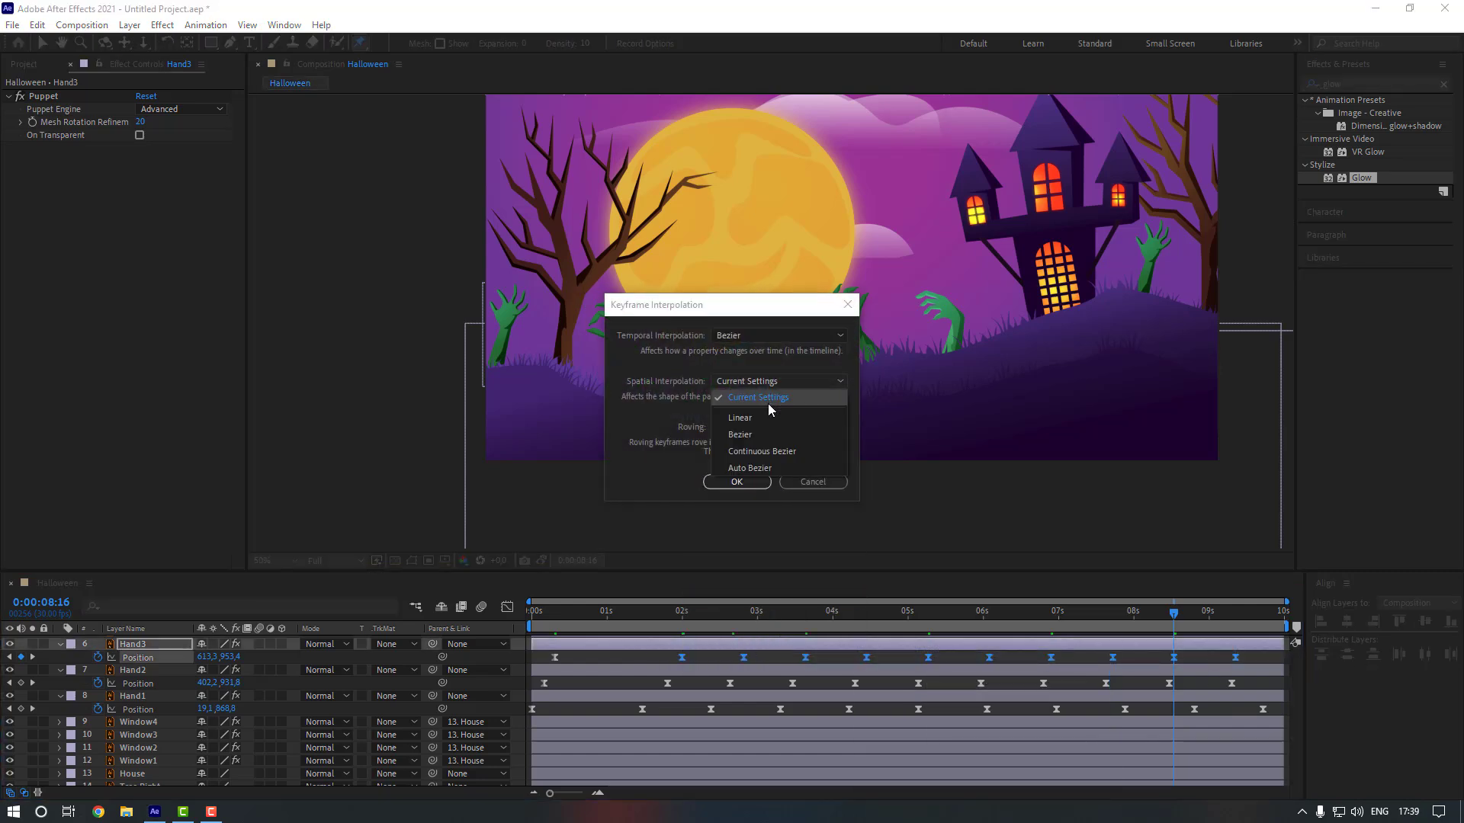
left_click(757, 417)
left_click(738, 484)
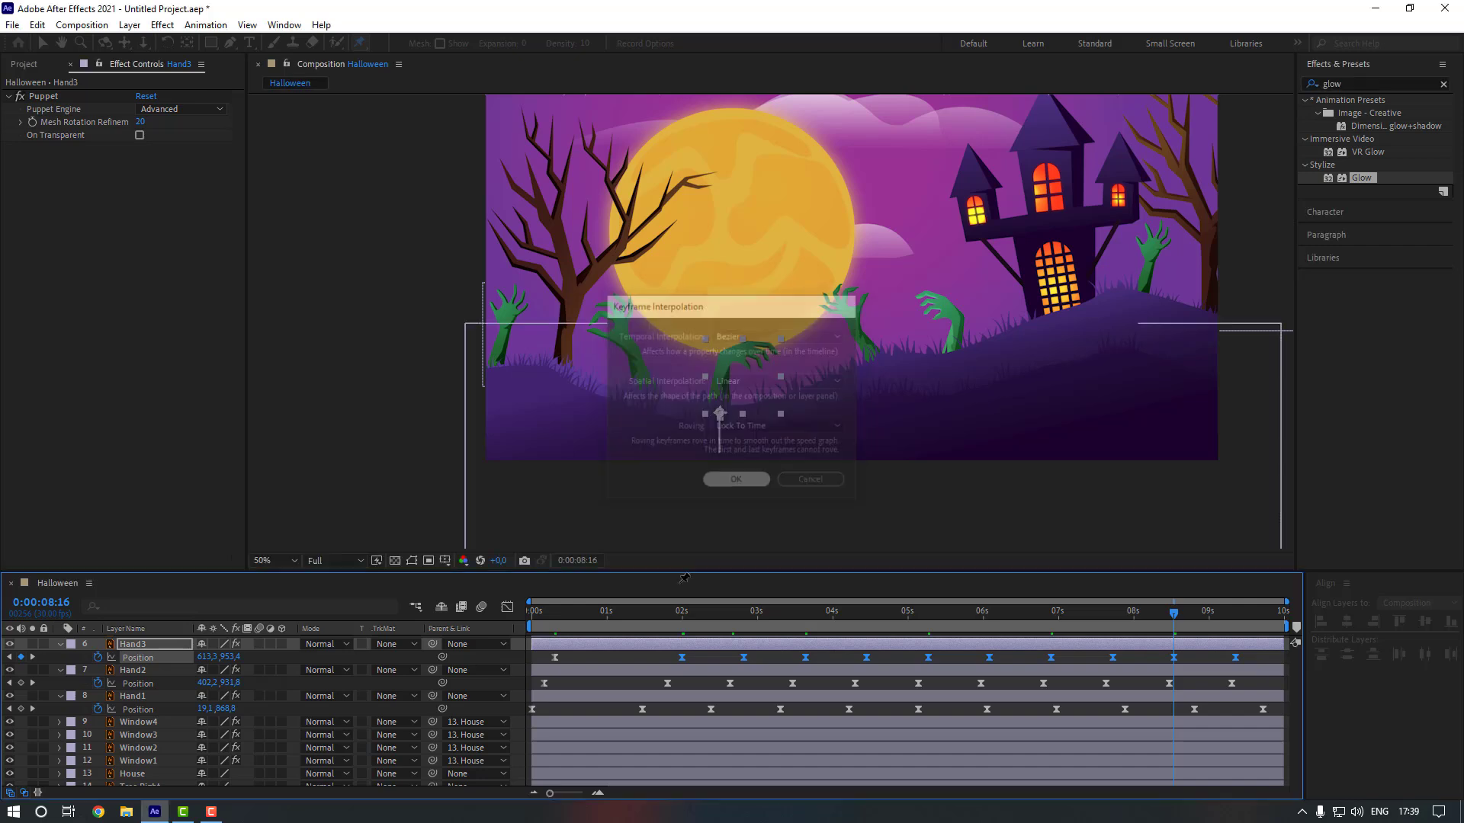
left_click(627, 657)
Fit the composition in the viewer and preview the whole Halloween animation.
left_click_drag(722, 413, 677, 452)
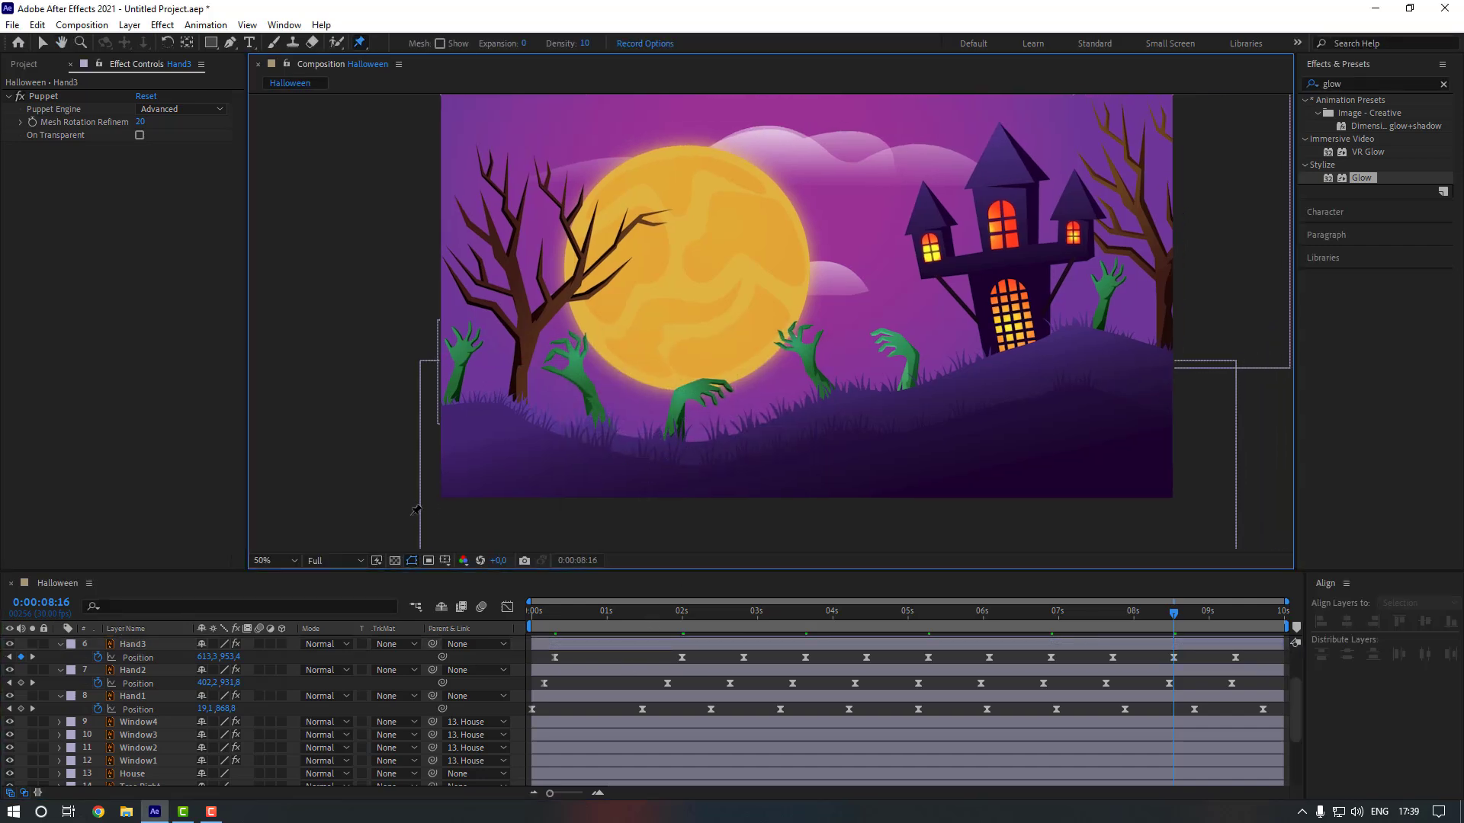
key("v")
left_click(271, 561)
left_click(300, 306)
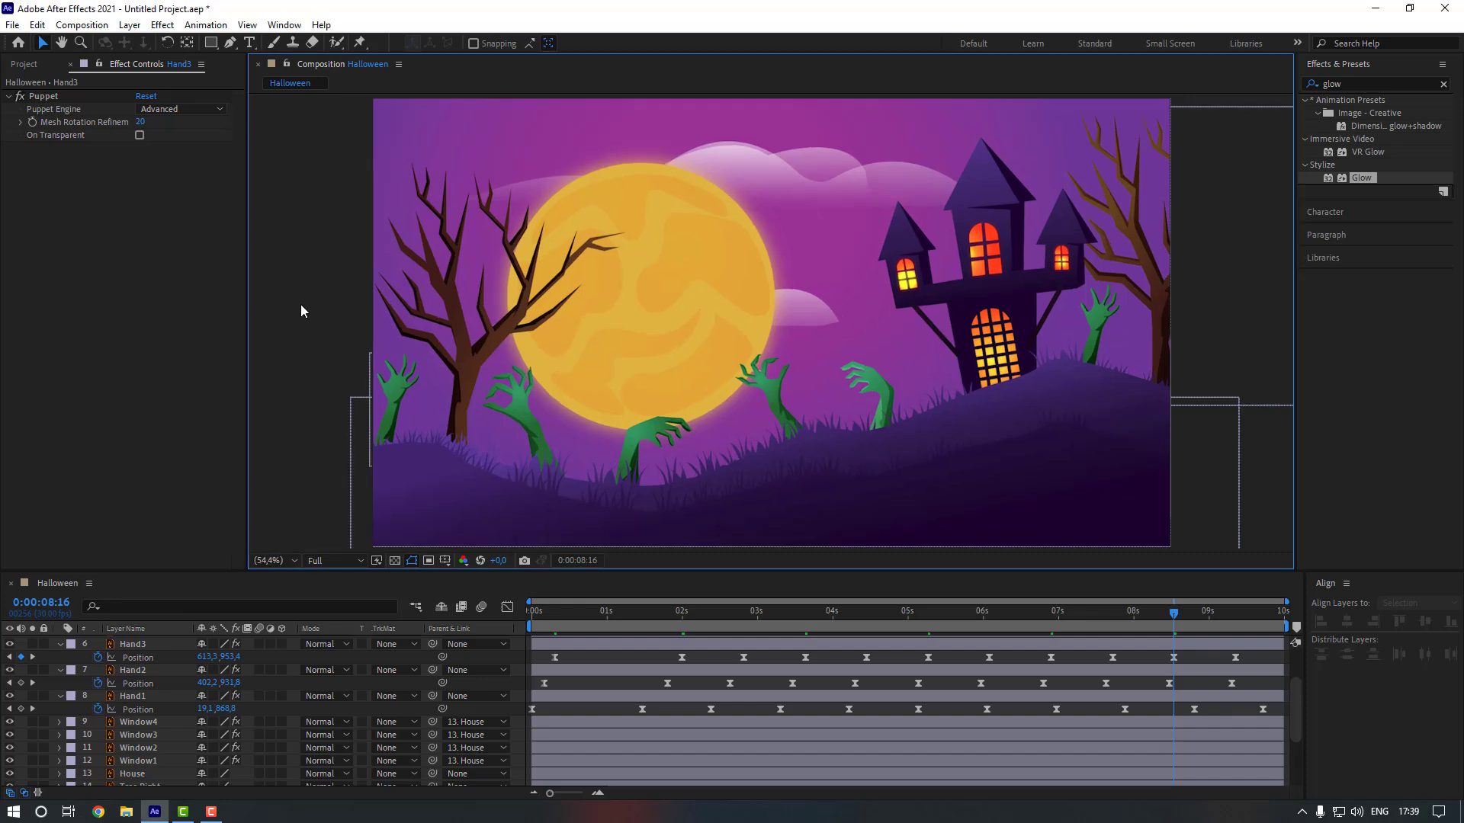
key("space")
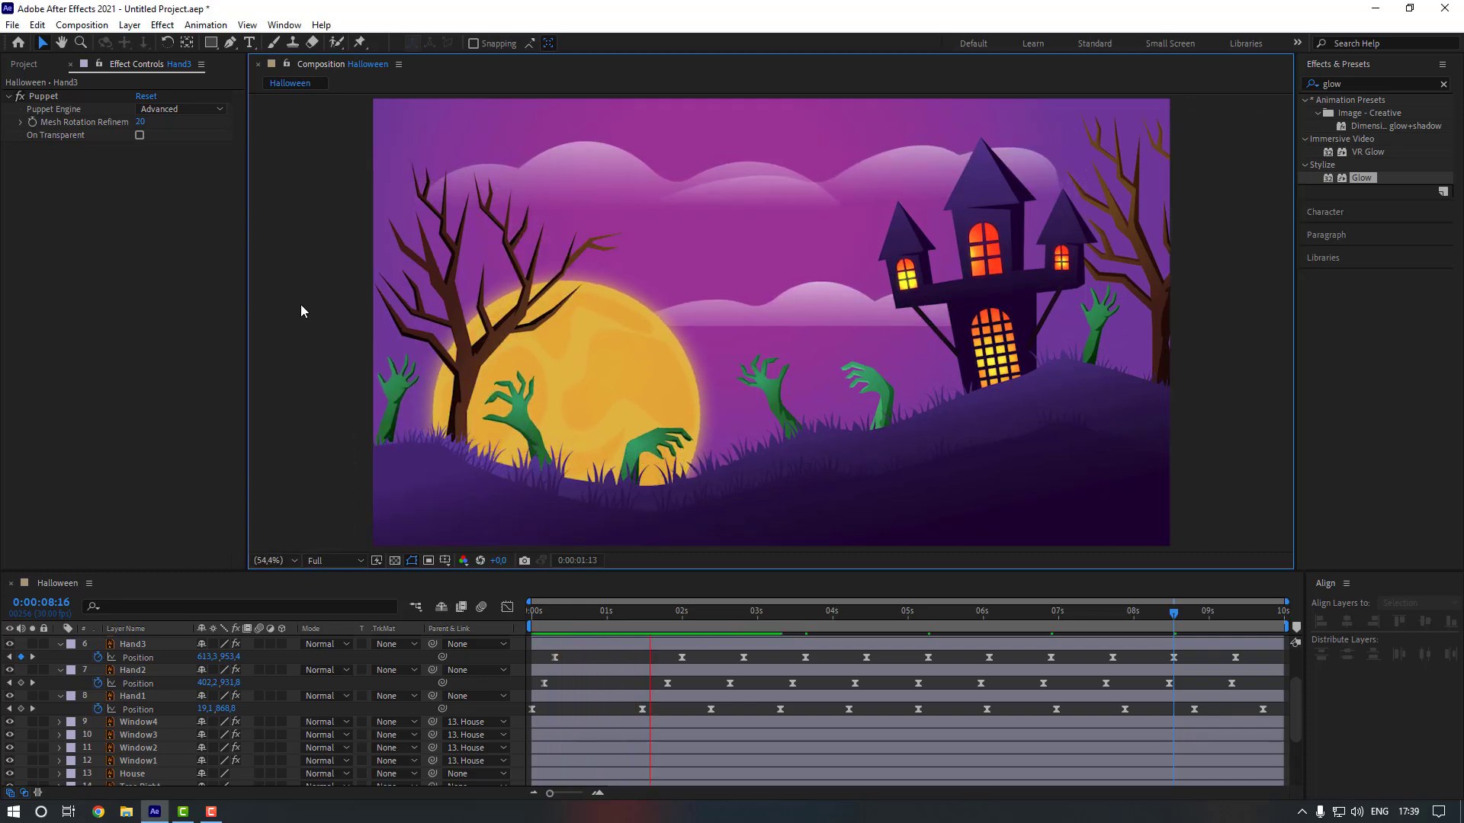
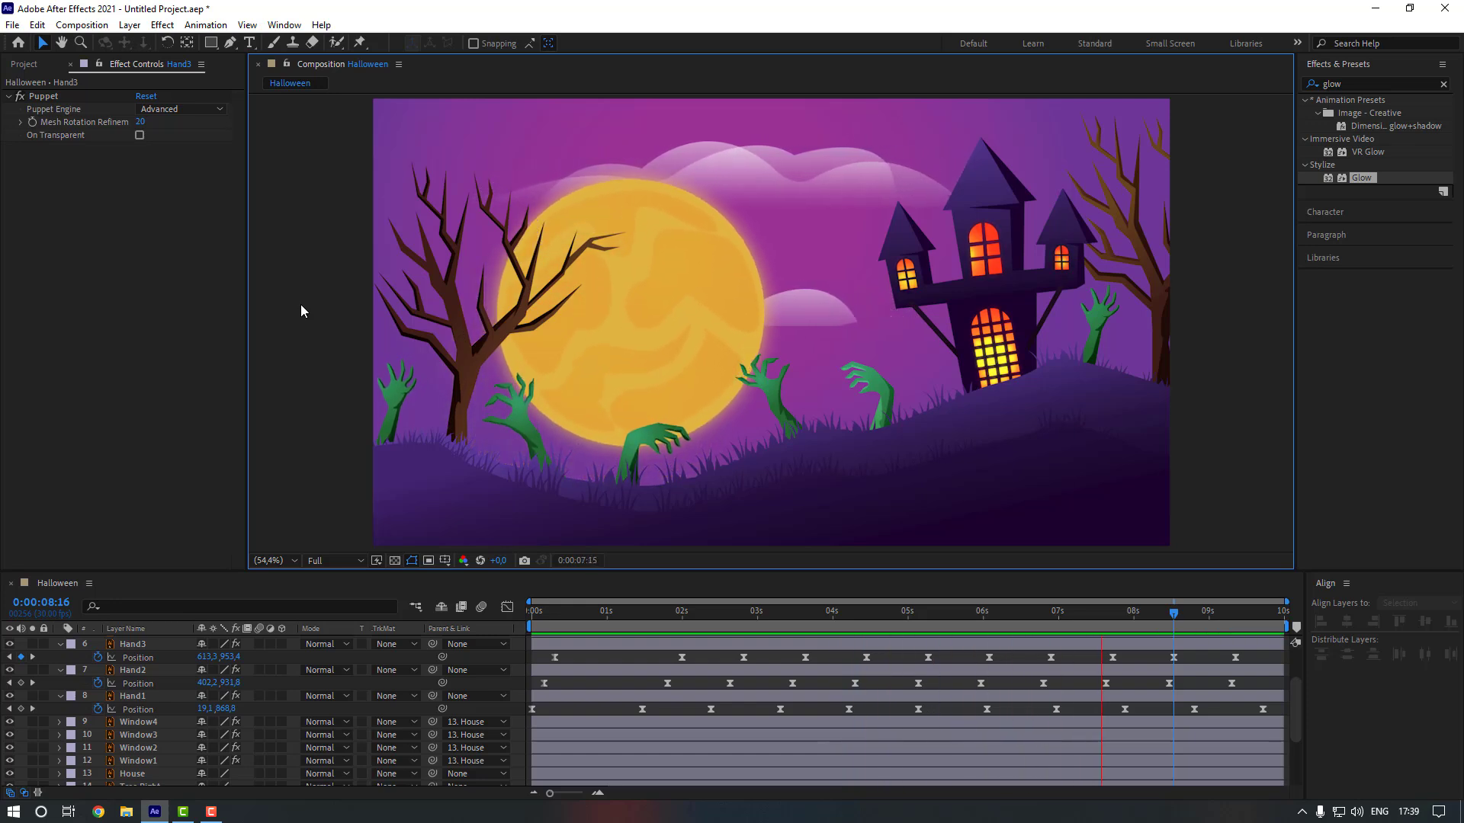
Solo the Hand4 layer and return to 0:00:00:00 with the hand enlarged in the viewer.
scroll(162, 657, "up", 1)
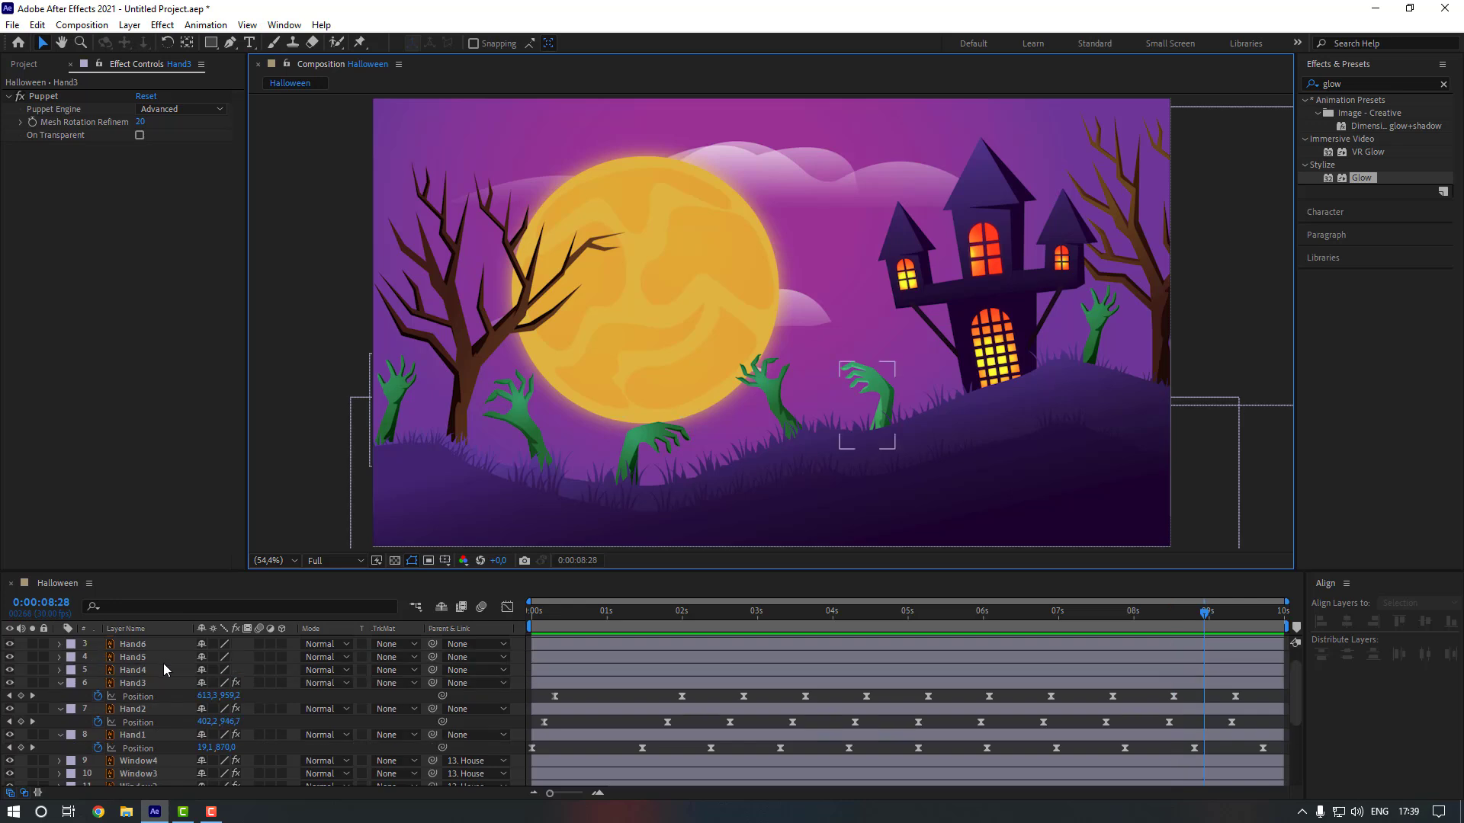
left_click(146, 674)
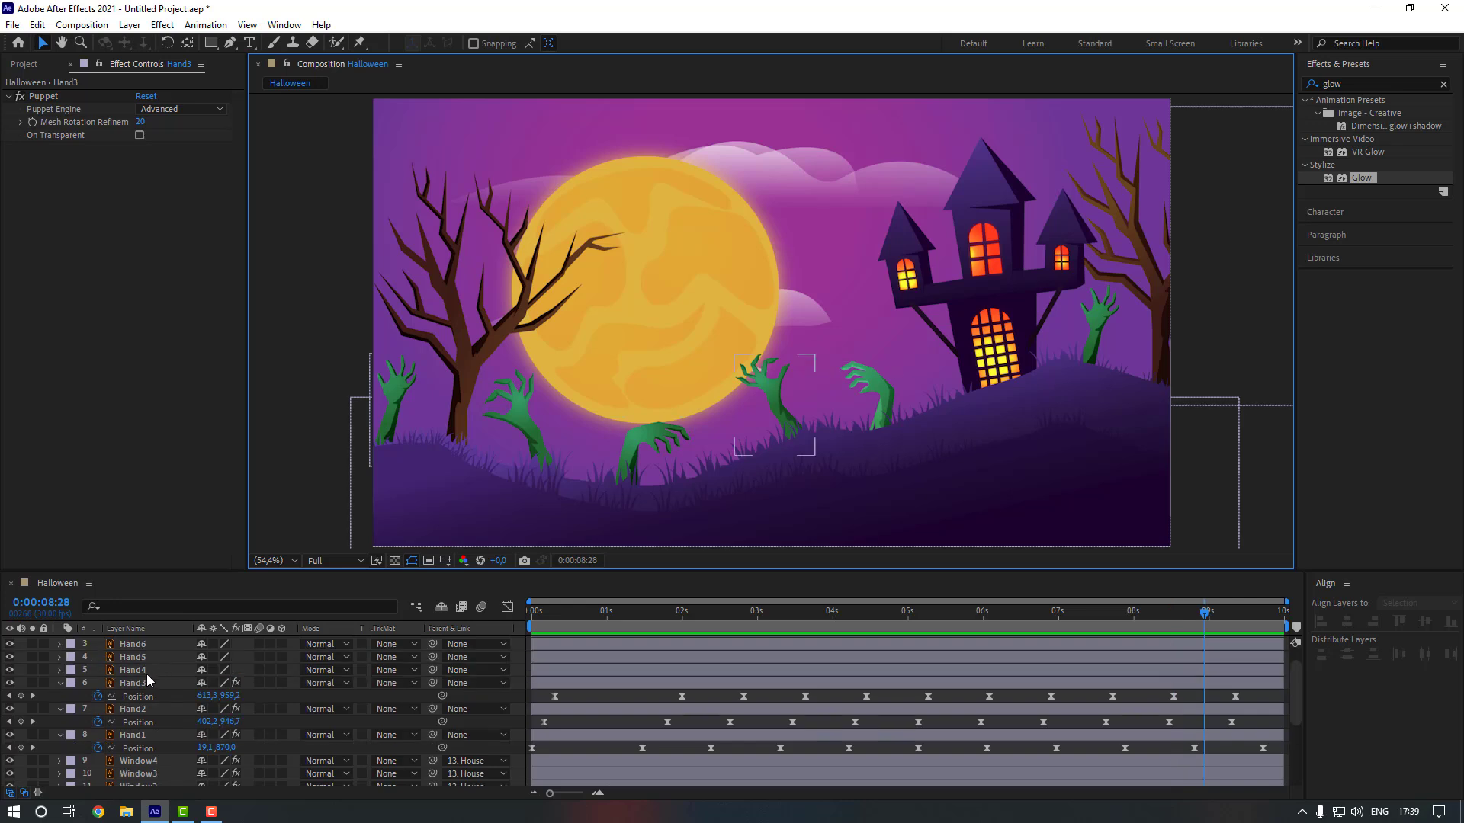
left_click(32, 671)
scroll(788, 478, "up", 2)
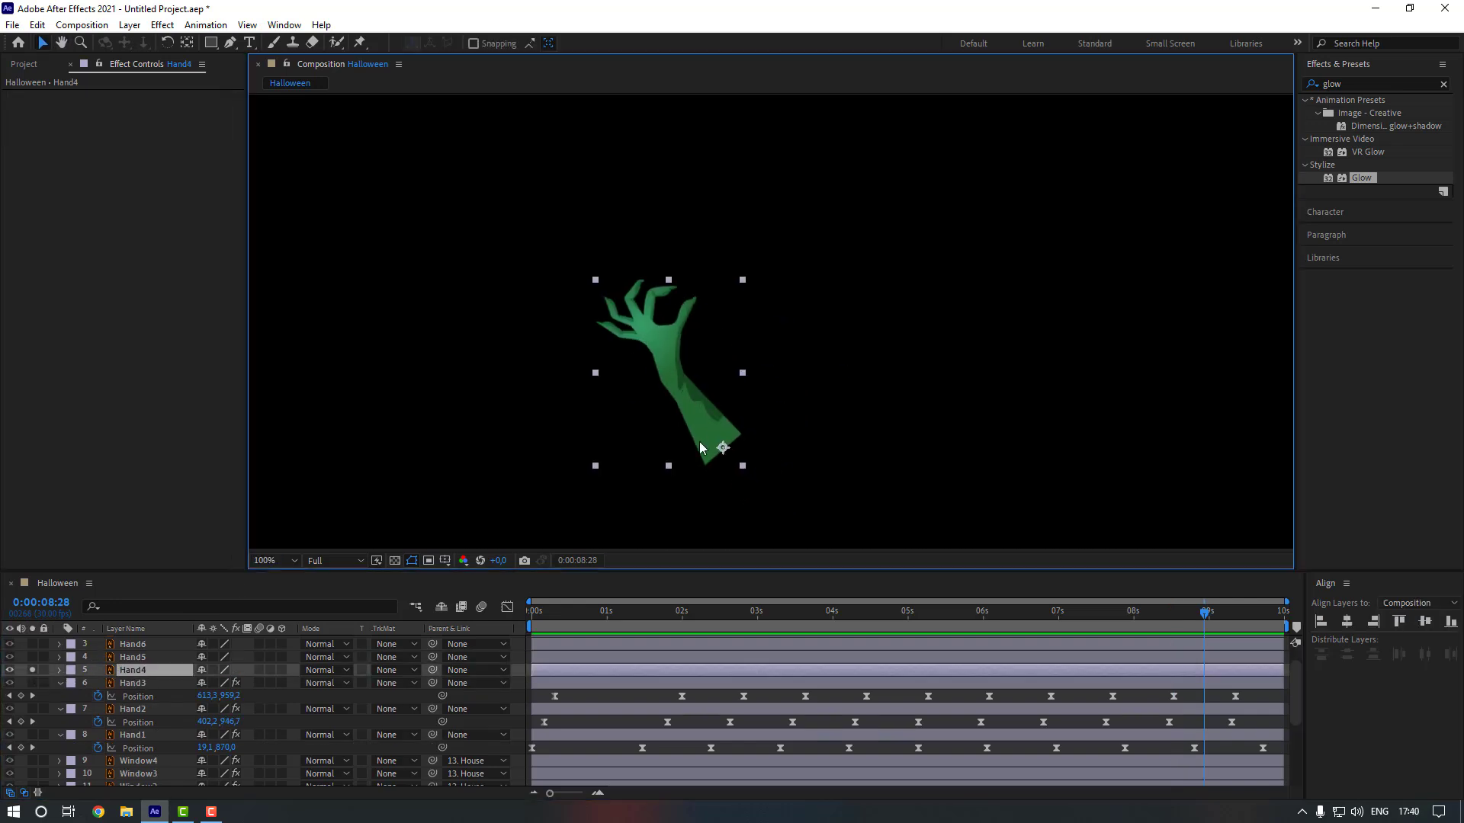
left_click_drag(570, 610, 513, 610)
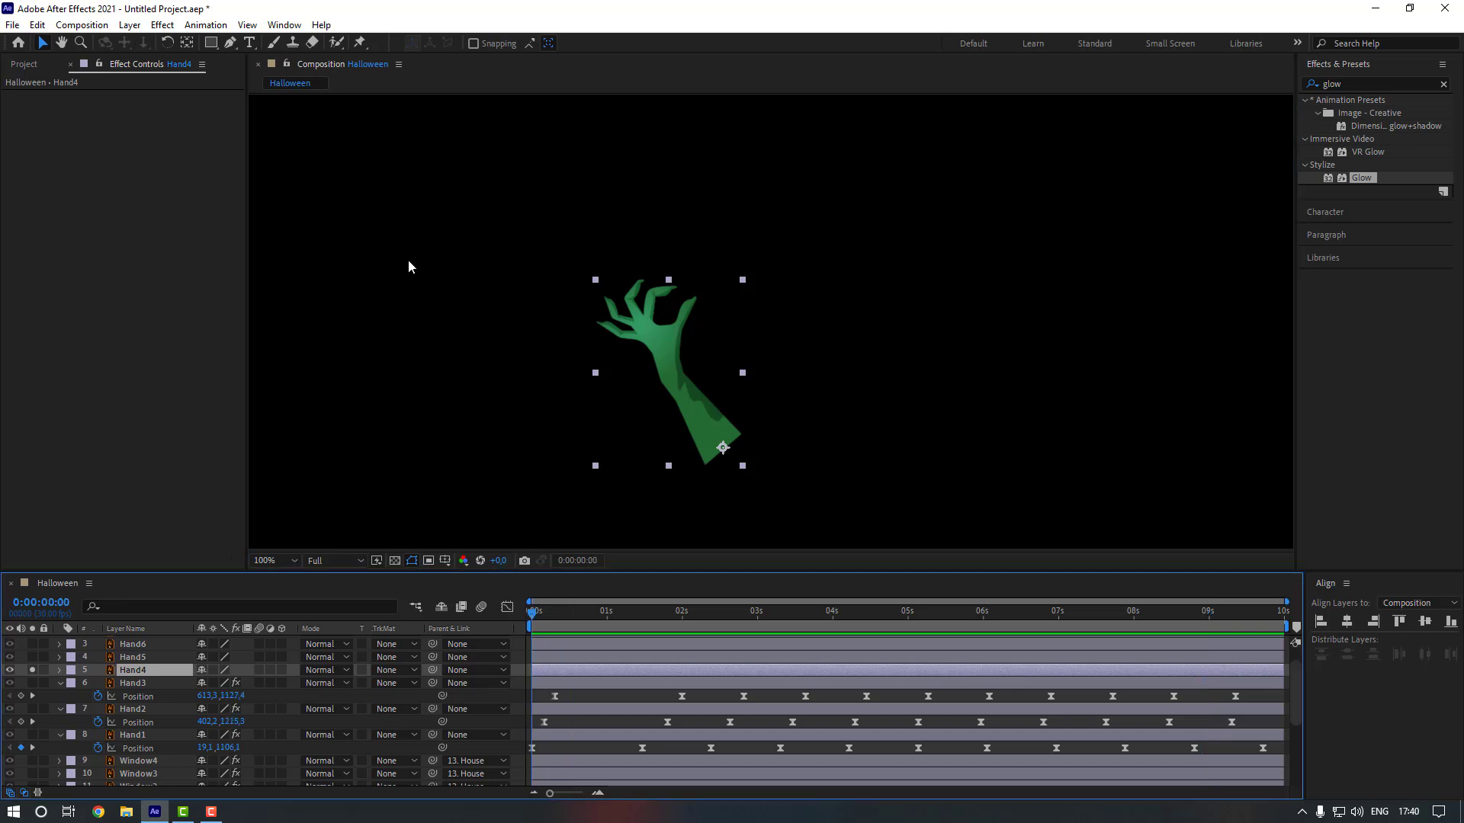
Place twelve puppet pins on Hand4: arm base, wrist, palm, thumb tip, and the joint and tip of each of the four fingers.
left_click(361, 43)
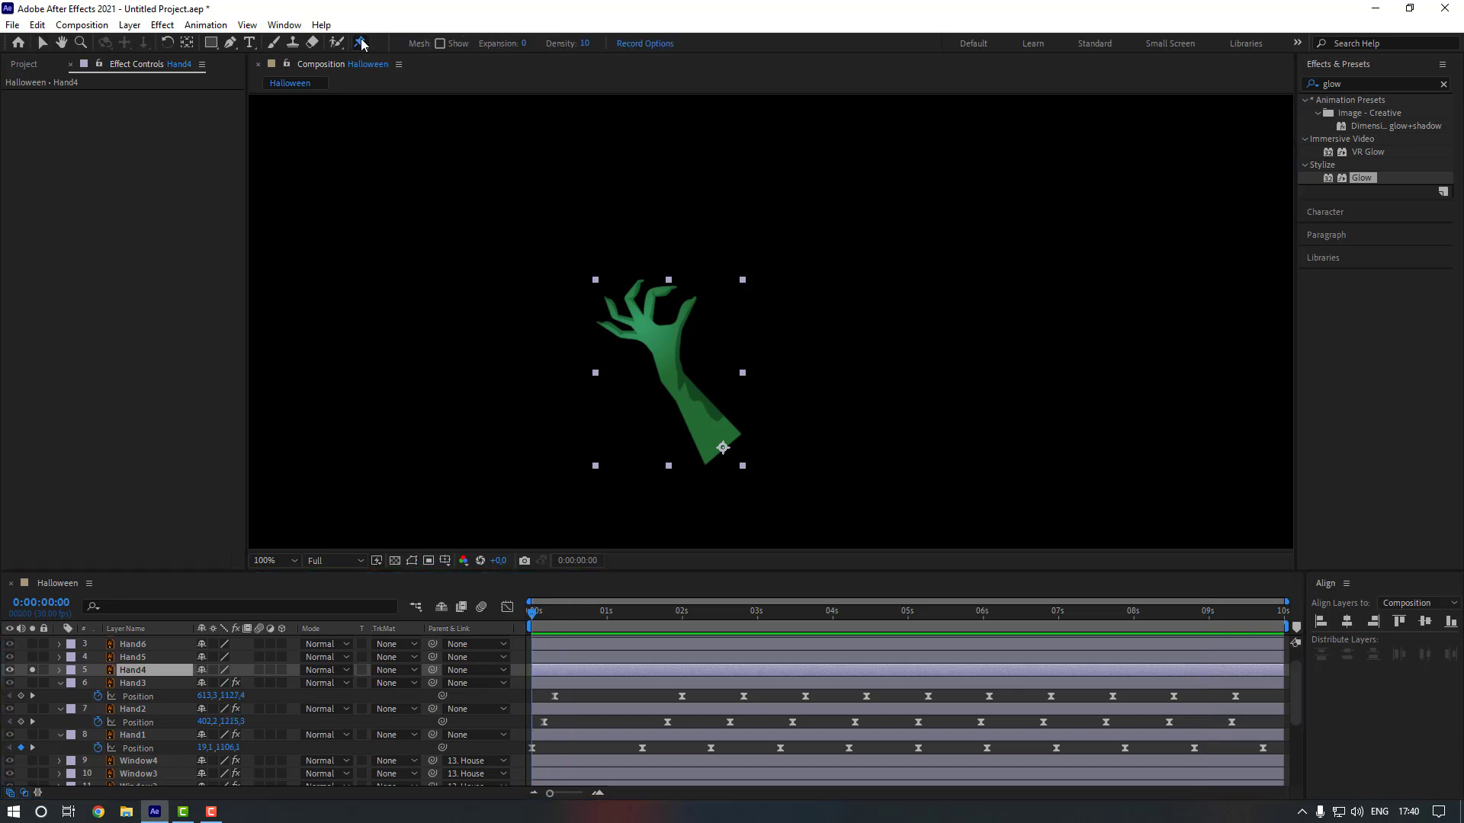
left_click(720, 443)
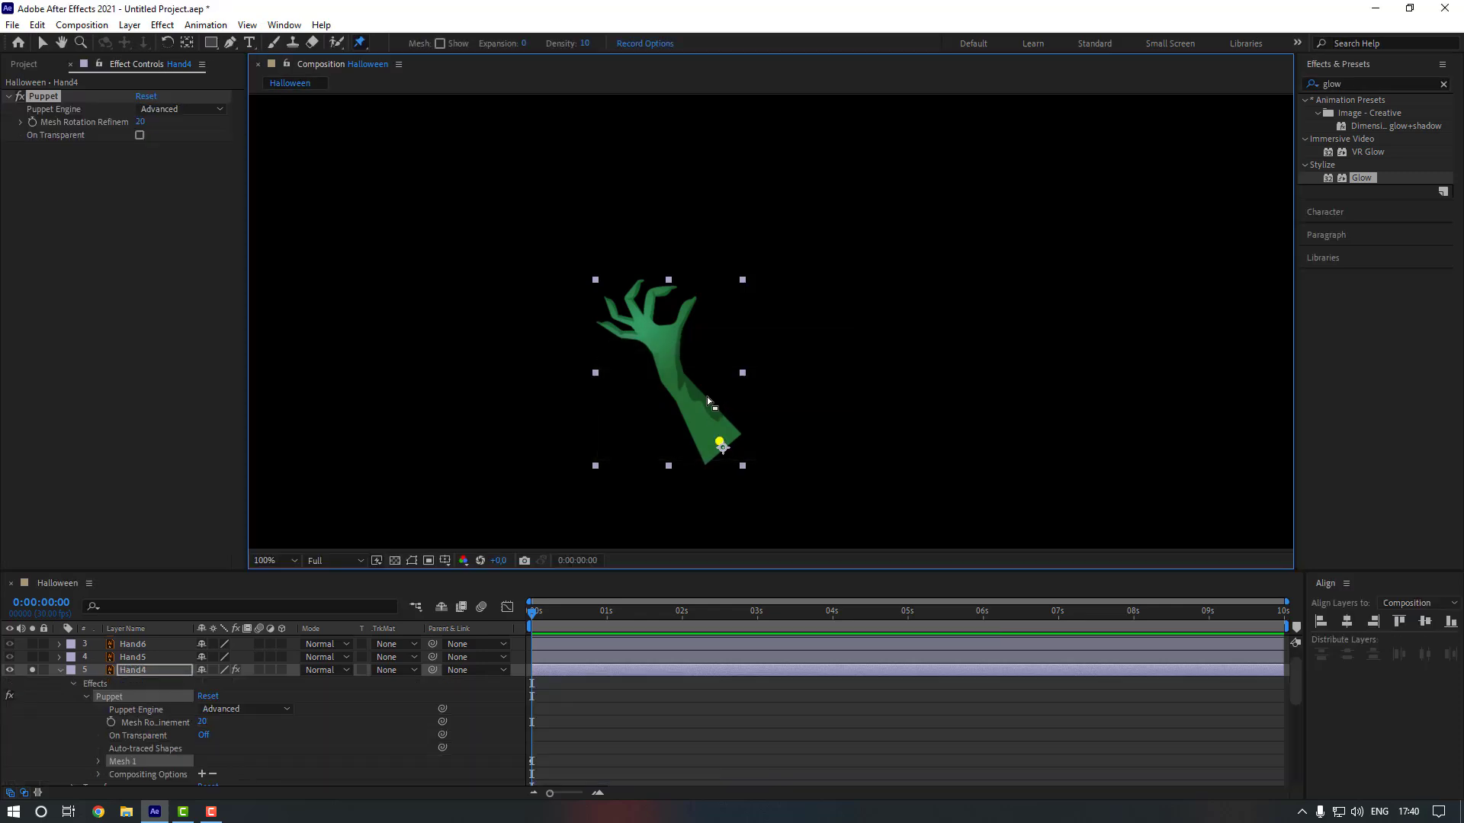
left_click(673, 370)
left_click(661, 340)
left_click(692, 302)
left_click(650, 294)
left_click(668, 288)
left_click(630, 300)
left_click(641, 281)
left_click(617, 314)
left_click(610, 300)
left_click(623, 332)
left_click(606, 323)
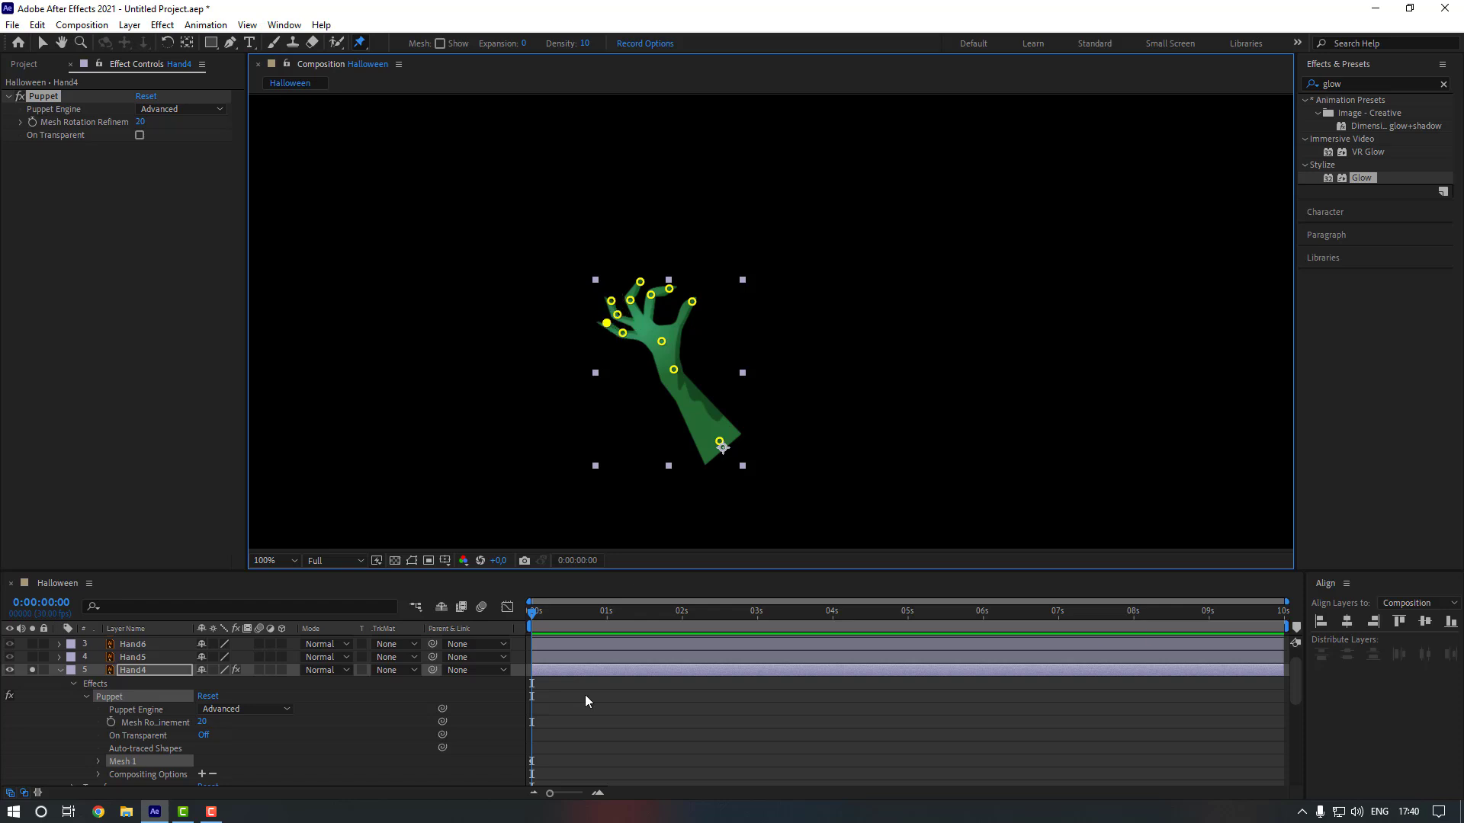
Reveal Hand4's pin keyframes and, at 0:00:00:10, shift the thumb tip and four fingertip pins slightly to curl the fingers.
left_click(134, 671)
key("u")
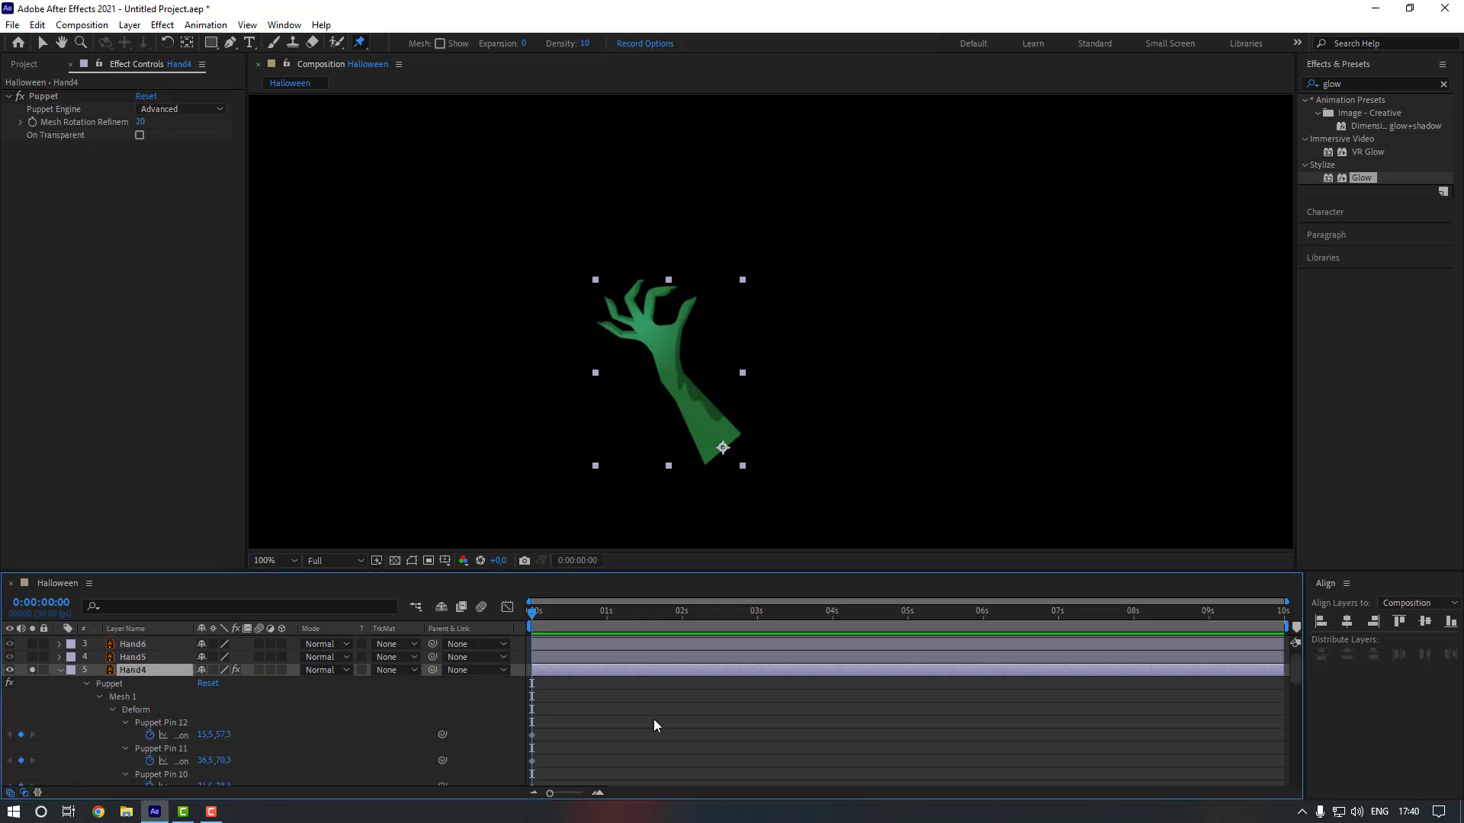
key("shift+Page_Down")
left_click(139, 714)
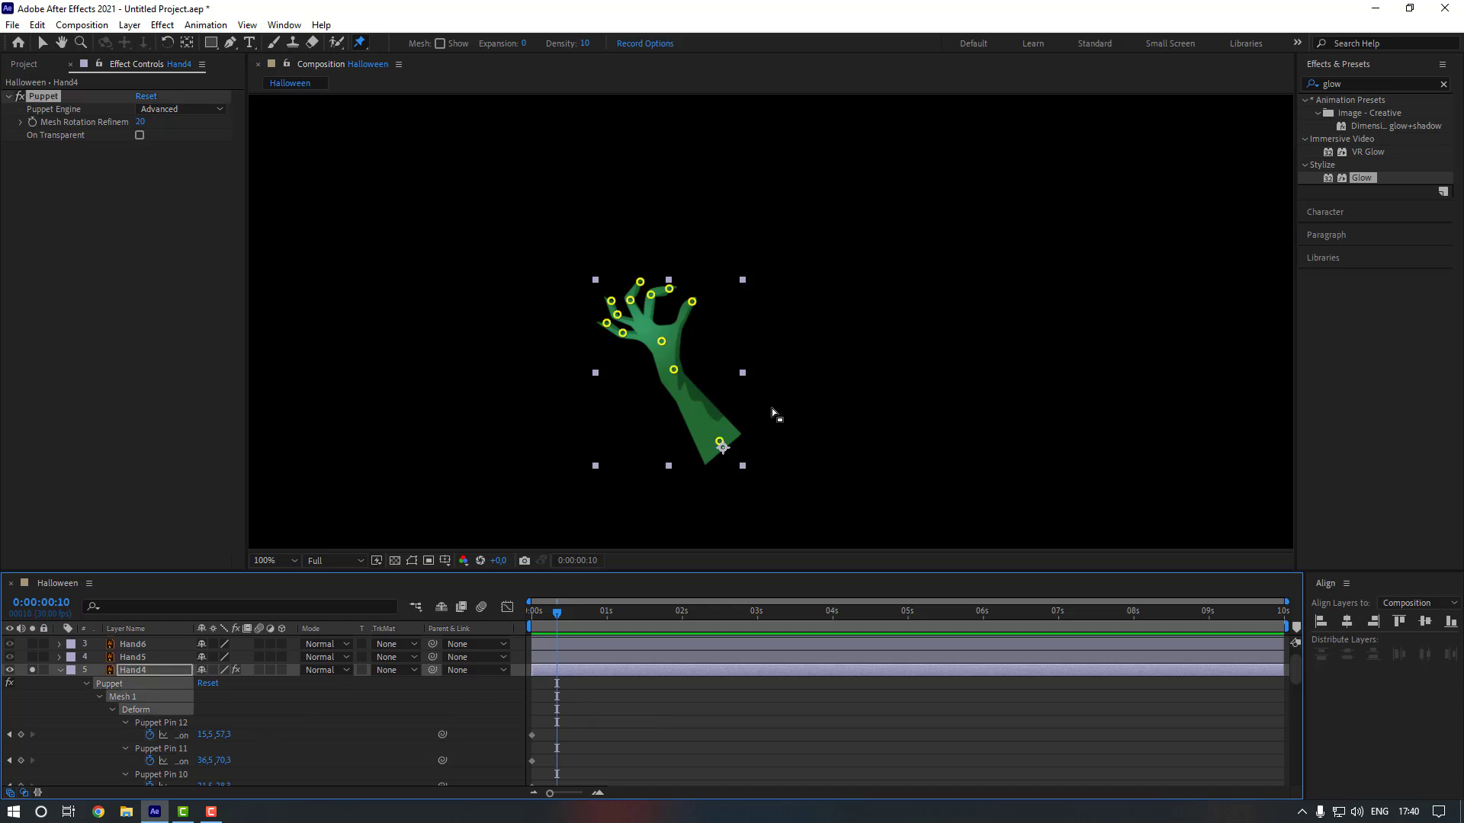
key("period")
key("ctrl+p")
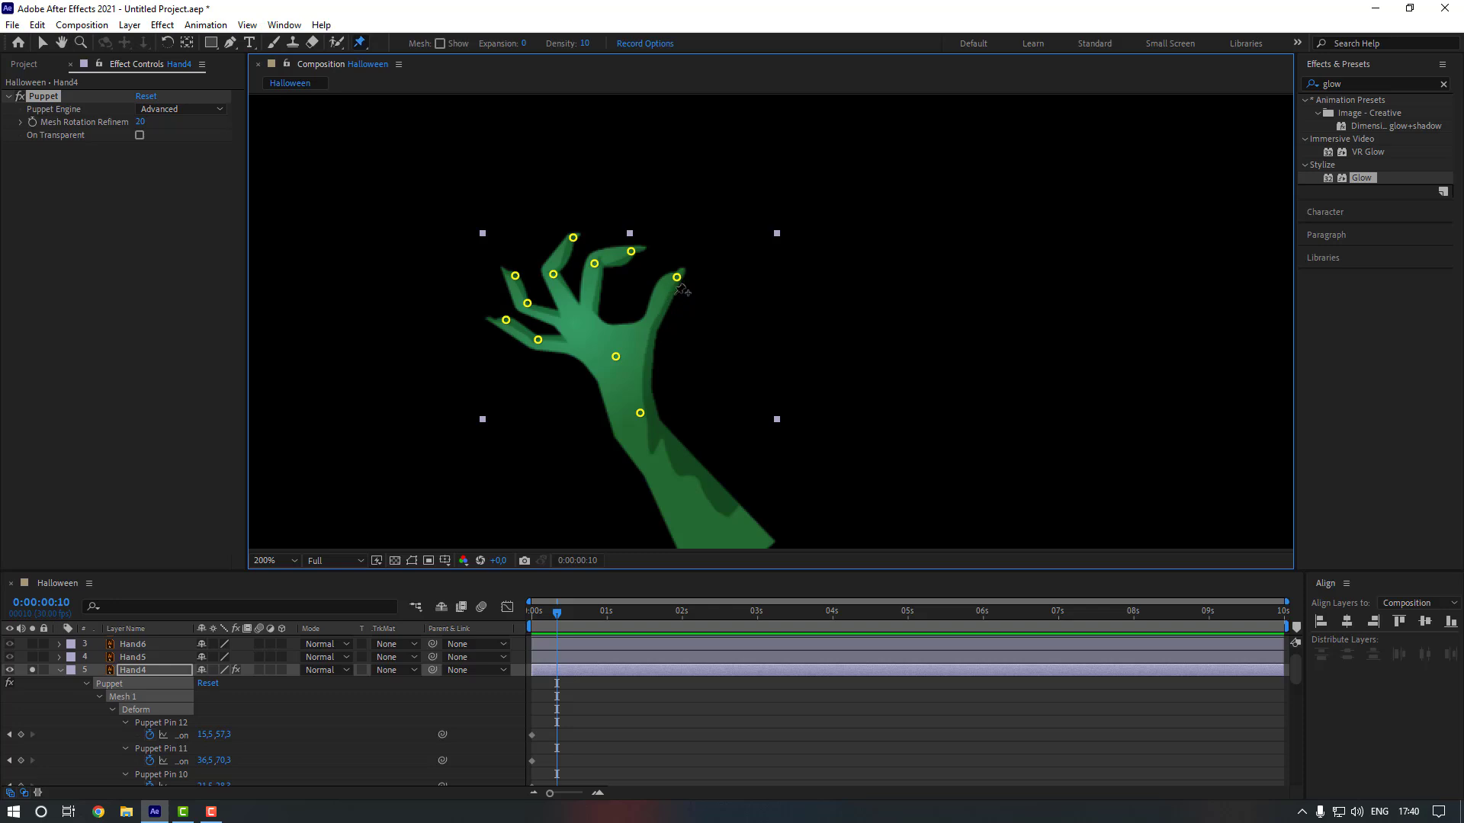
left_click_drag(678, 277, 581, 239)
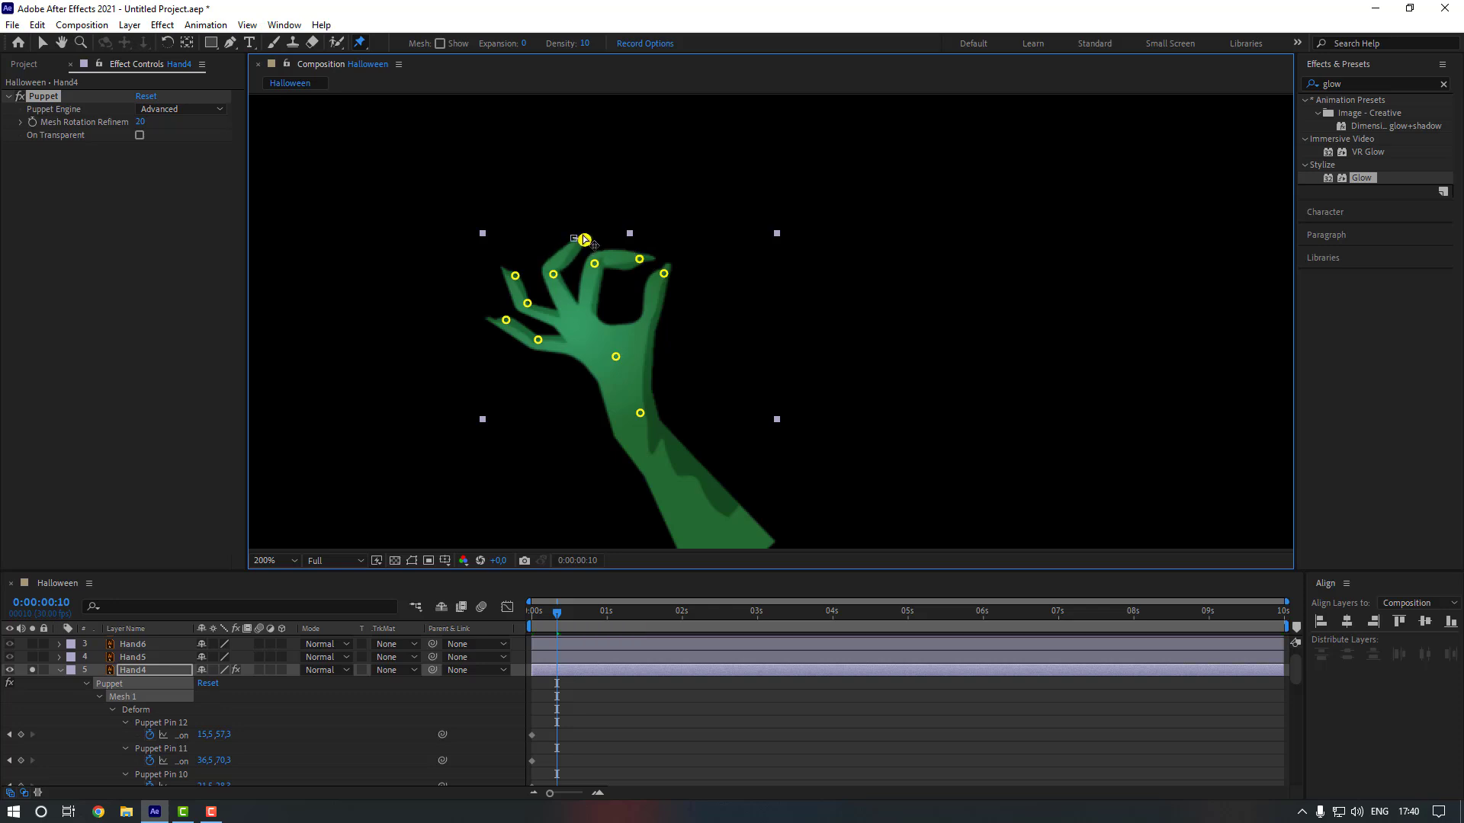
left_click_drag(515, 275, 526, 268)
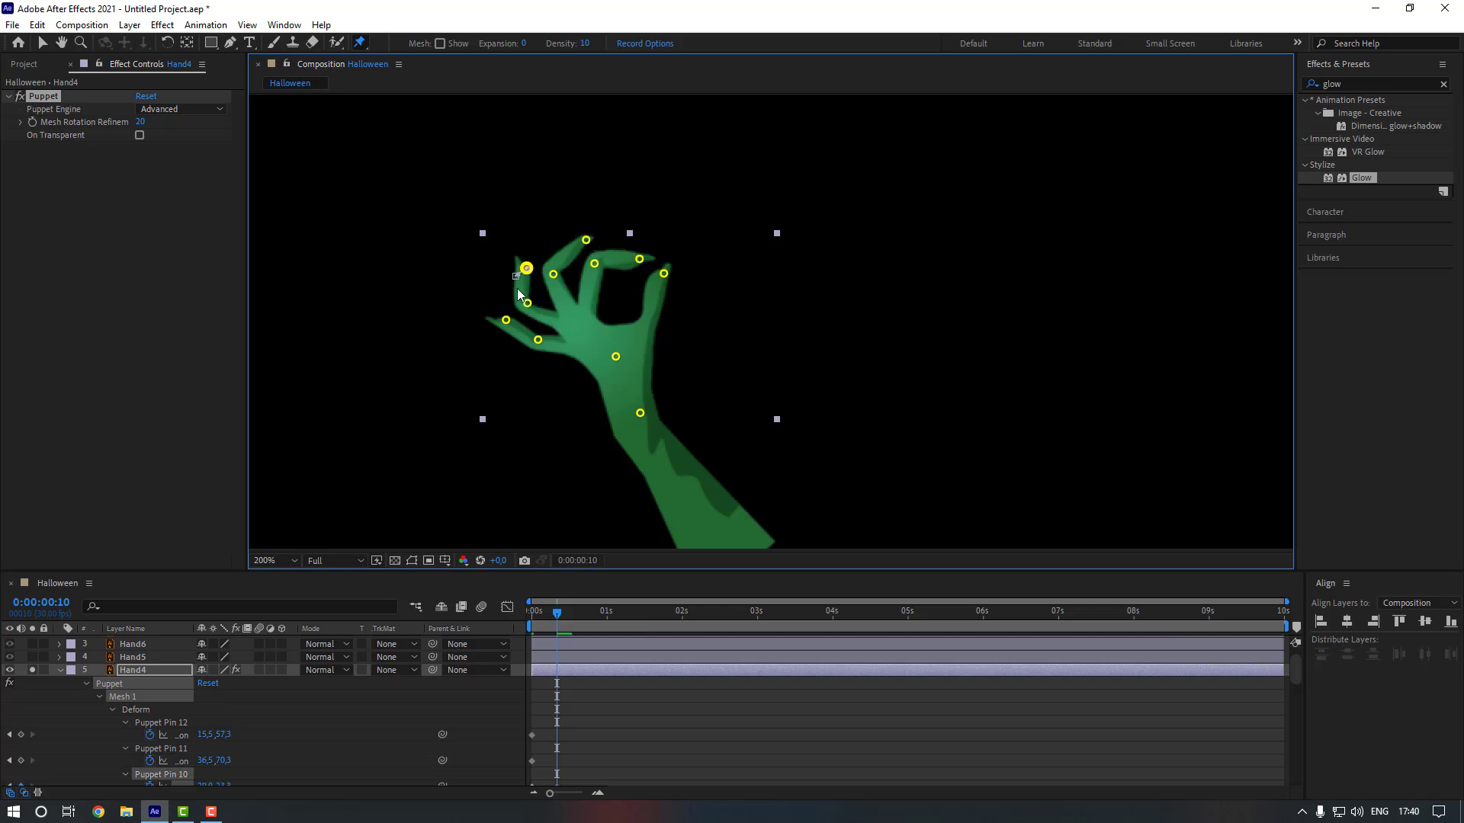
left_click_drag(507, 319, 505, 310)
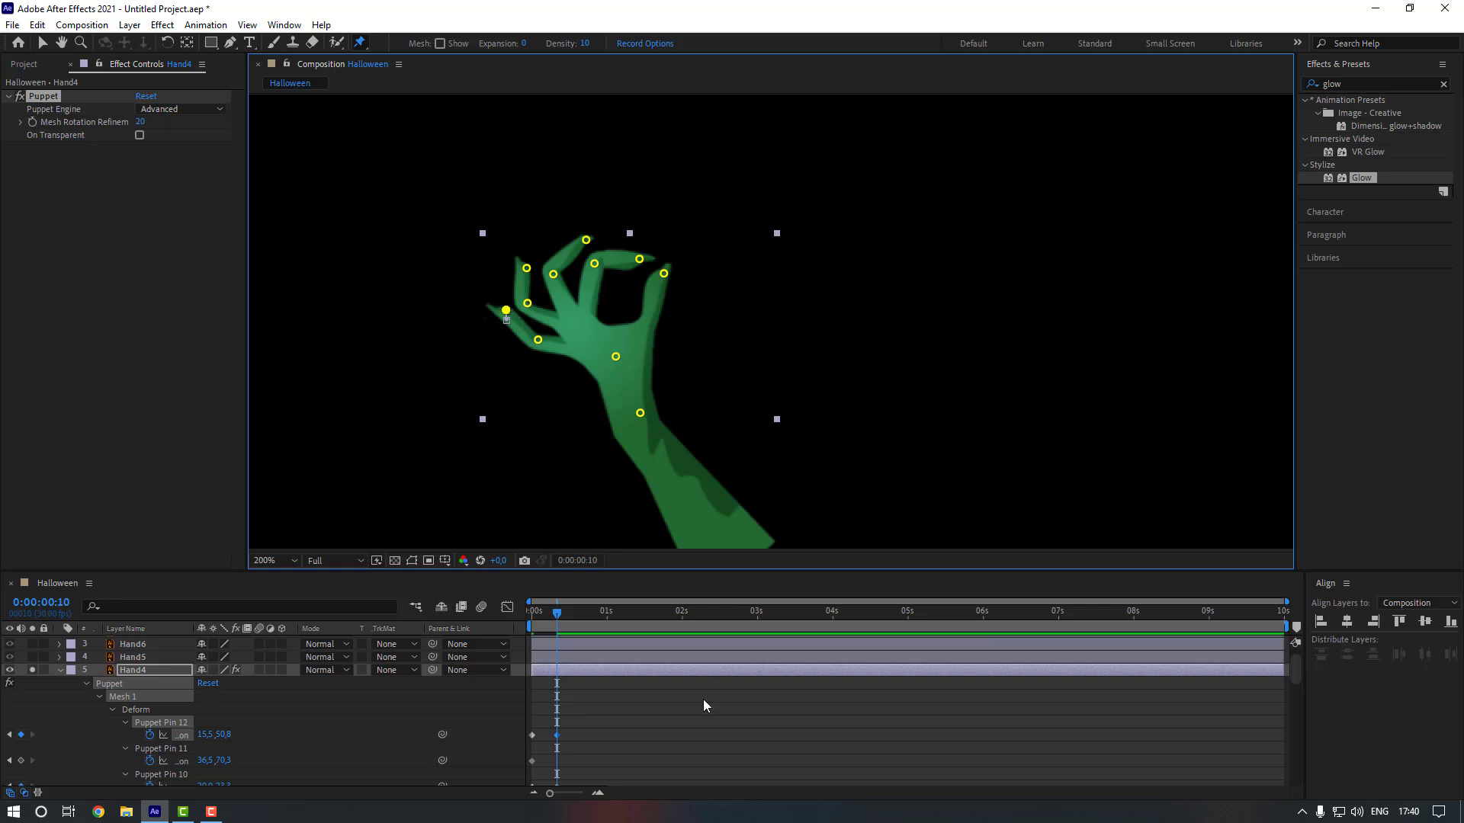
Copy the starting position keyframes of Hand4's Puppet Pins 12, 10 and 8 to 0:00:00:20.
key("shift+Page_Down")
scroll(702, 688, "down", 1)
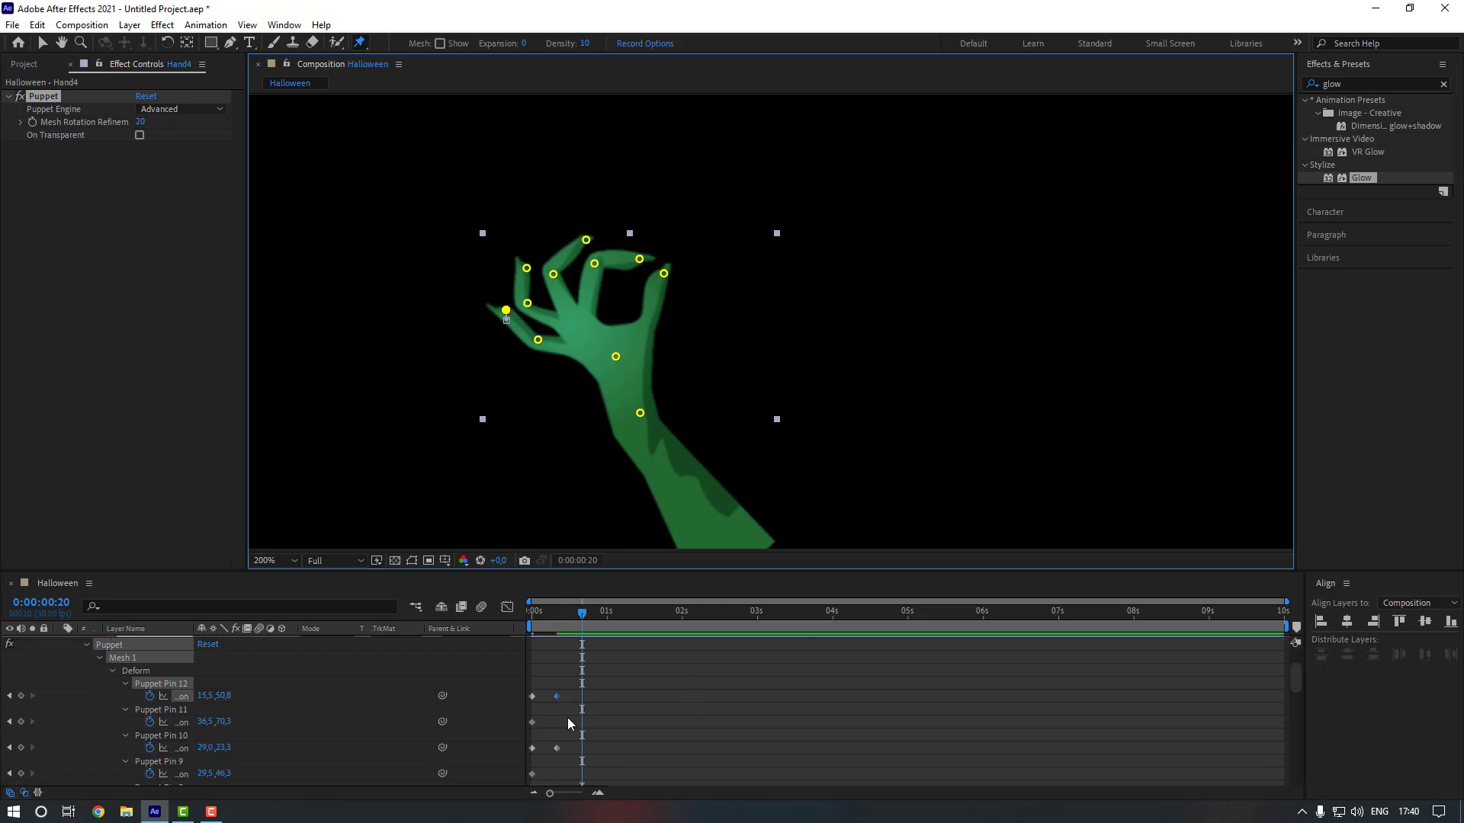
left_click(532, 696)
left_click(532, 748)
key("ctrl+c")
key("ctrl+v")
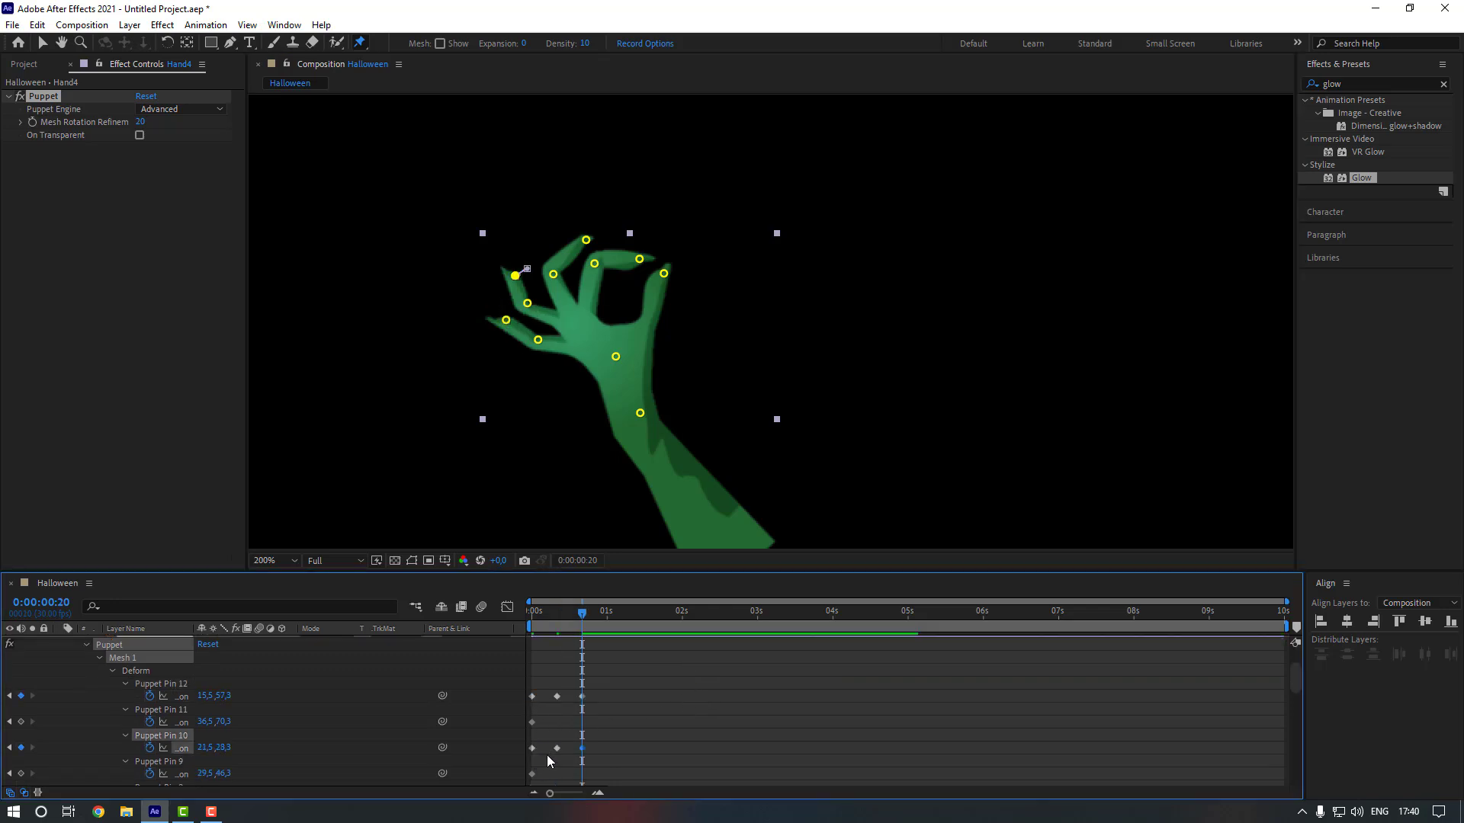
scroll(546, 754, "down", 1)
left_click(532, 760)
key("ctrl+c")
key("ctrl+v")
Copy the starting position keyframes of Hand4's Puppet Pins 6 and 4 to 0:00:00:20.
scroll(544, 749, "down", 2)
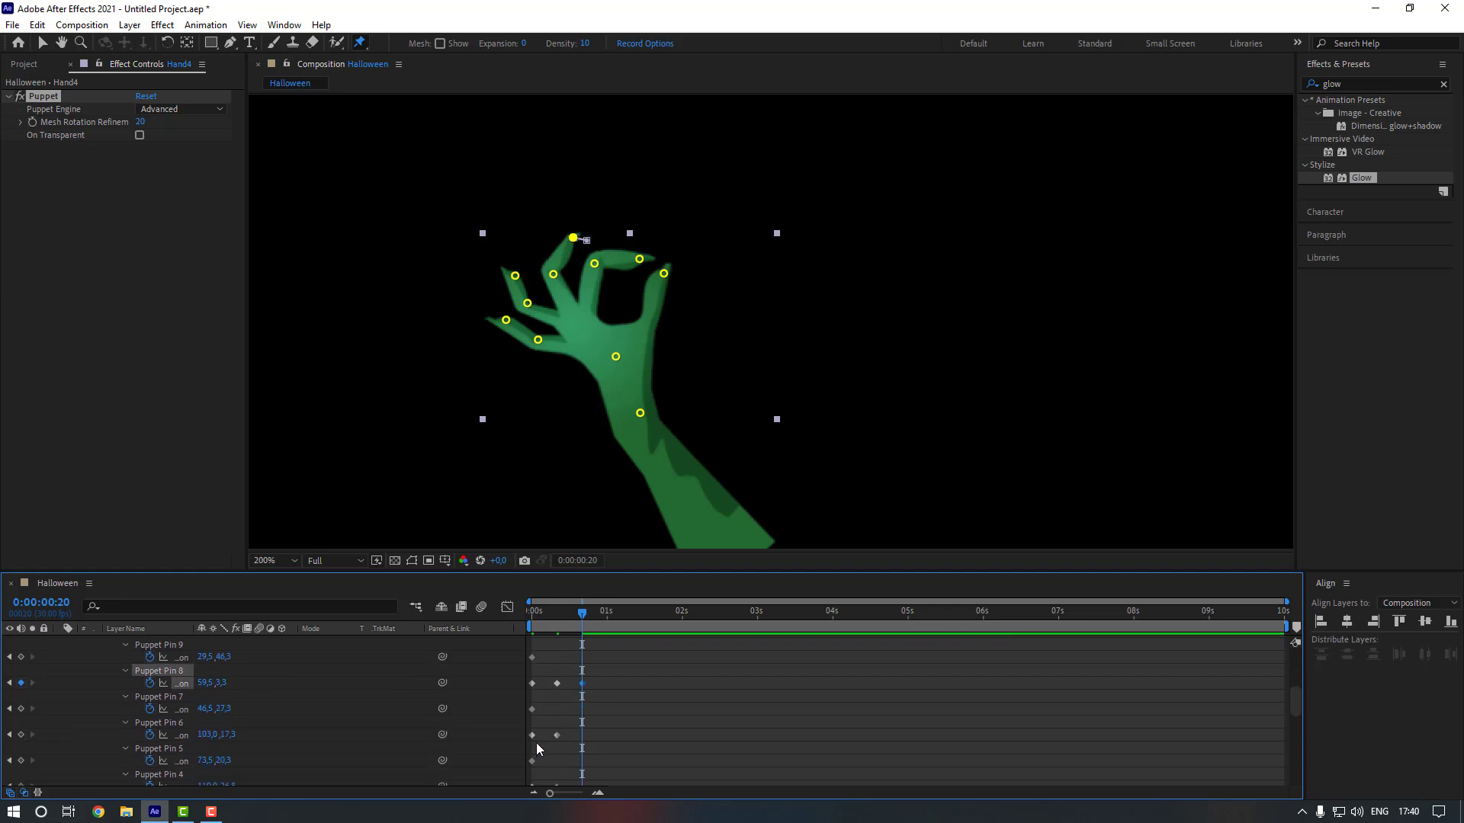
left_click(537, 741)
left_click(533, 735)
key("ctrl+c")
key("ctrl+v")
scroll(542, 743, "down", 1)
left_click(534, 748)
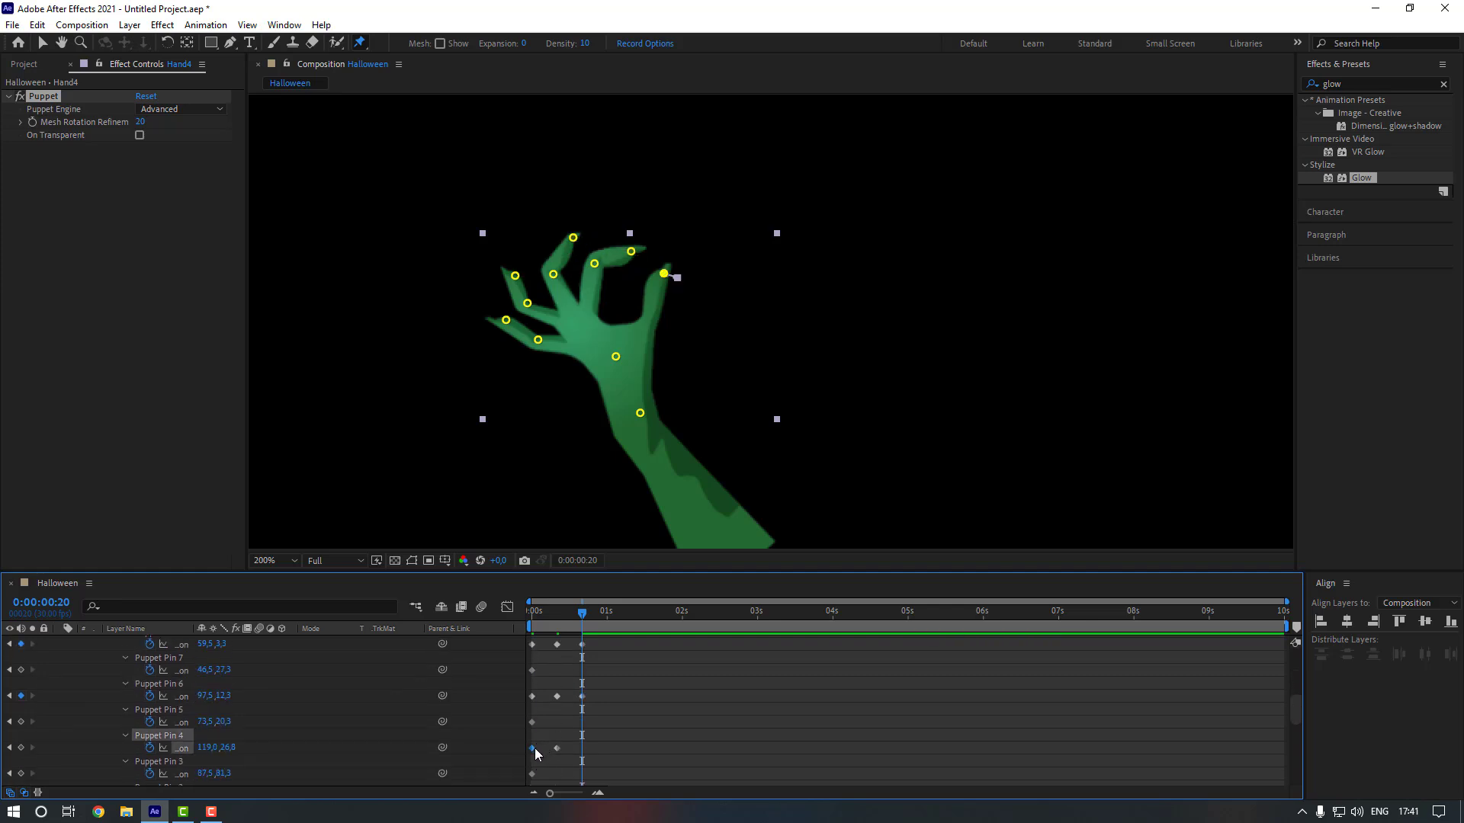
key("ctrl+c")
key("ctrl+v")
Apply Easy Ease to the keyframes of Hand4's Puppet Pins 4 to 12 and stretch them proportionally to end at about 1.5 seconds.
scroll(533, 757, "down", 2)
scroll(557, 763, "up", 2)
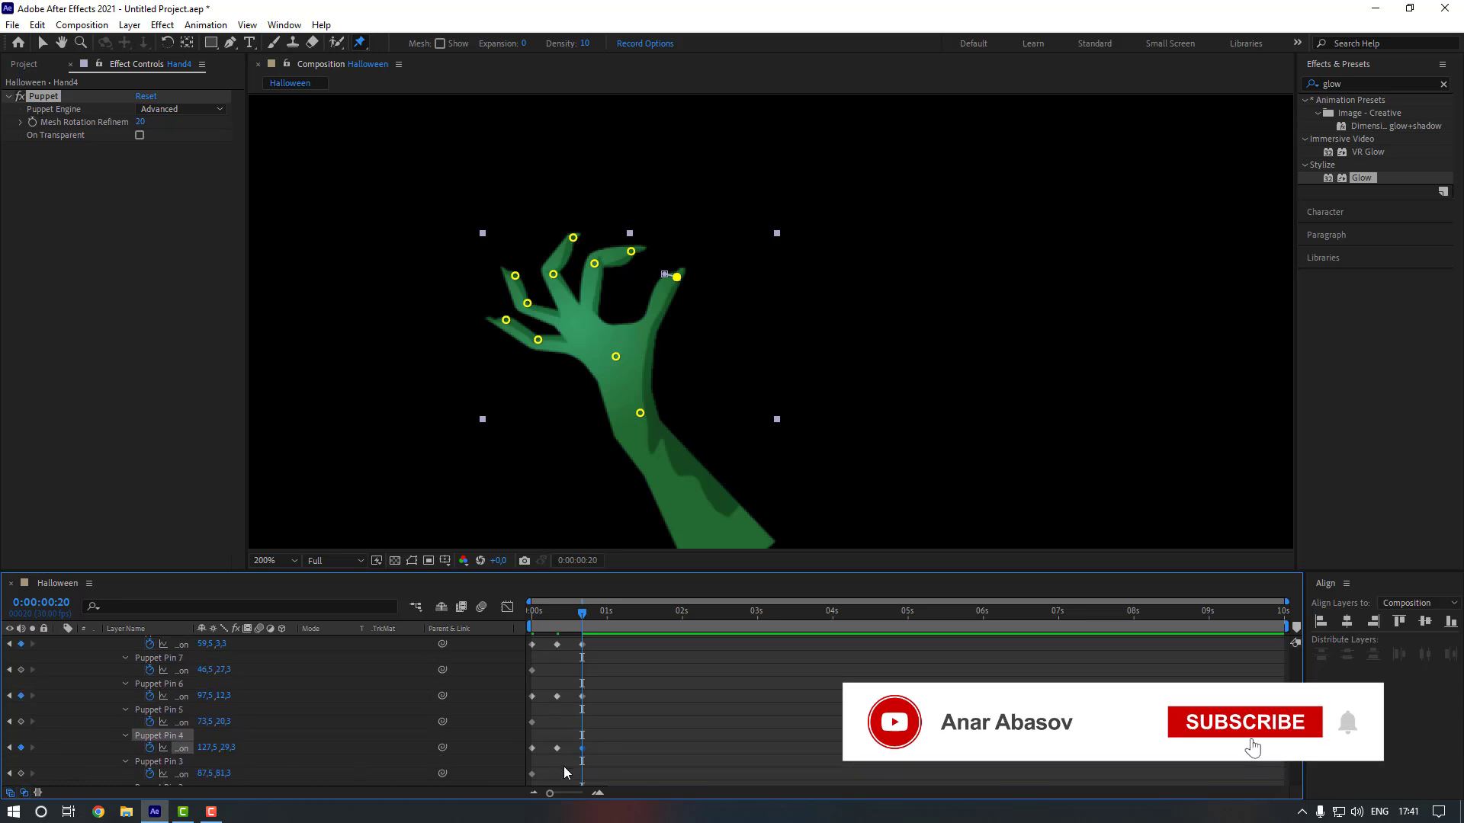
left_click_drag(562, 737, 527, 736)
right_click(578, 762)
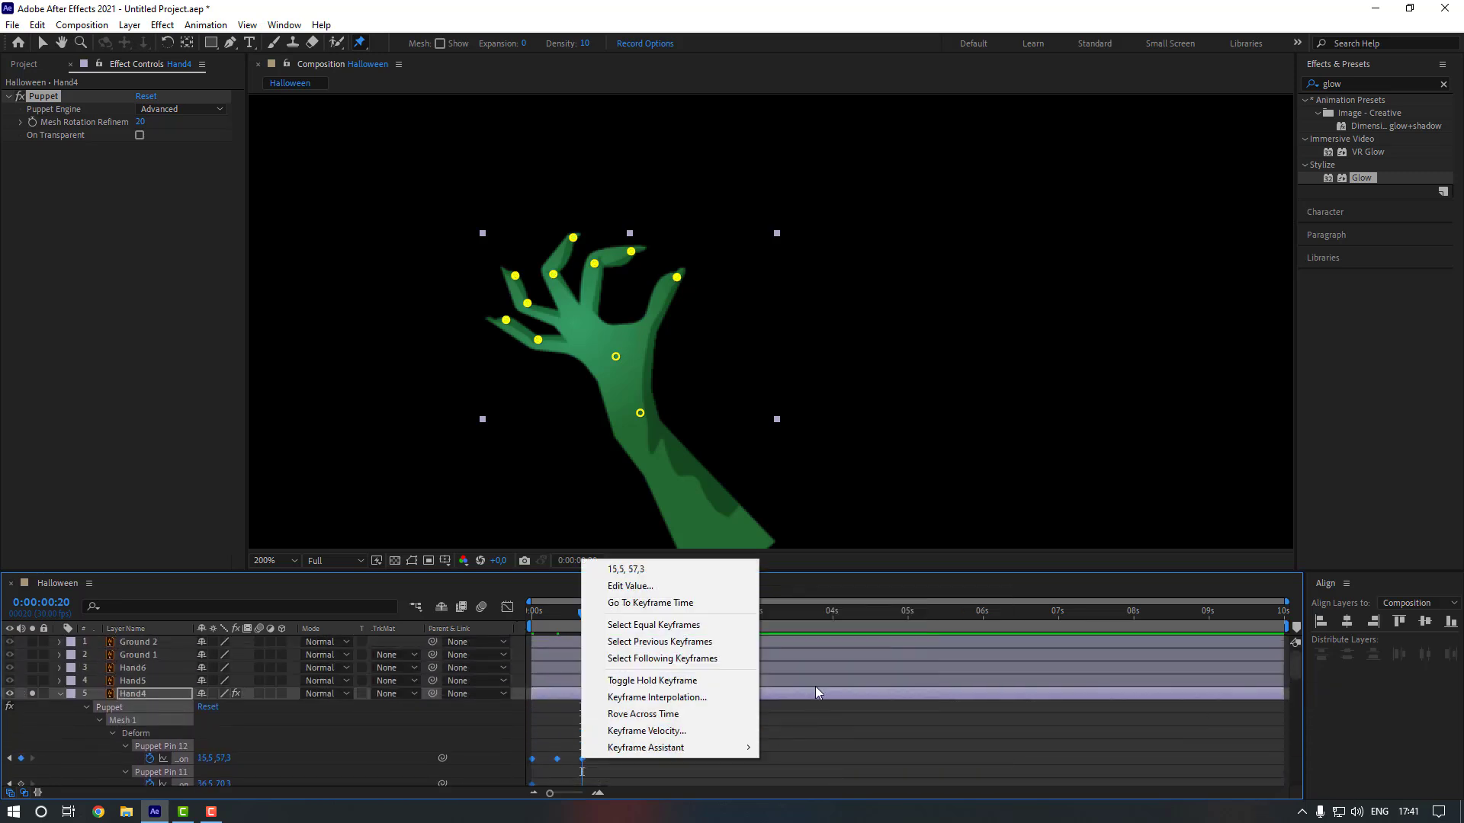
mouse_move(671, 747)
left_click(817, 648)
scroll(667, 746, "down", 2)
left_click_drag(610, 679, 638, 690)
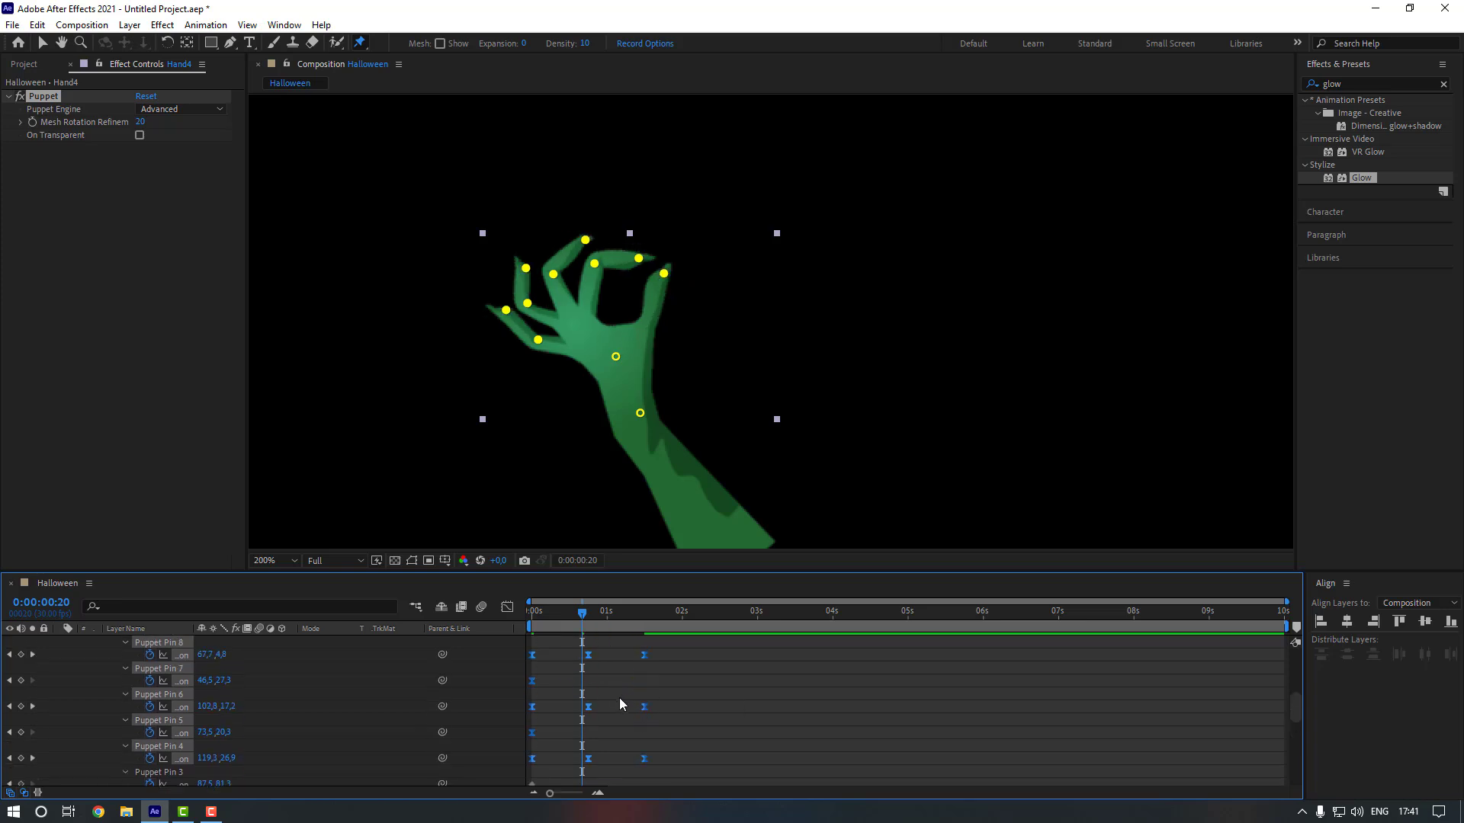
Add the expression loopOut(type = "cycle", numKeyframes = 0) to the position of Hand4's Puppet Pin 12.
scroll(157, 656, "up", 5)
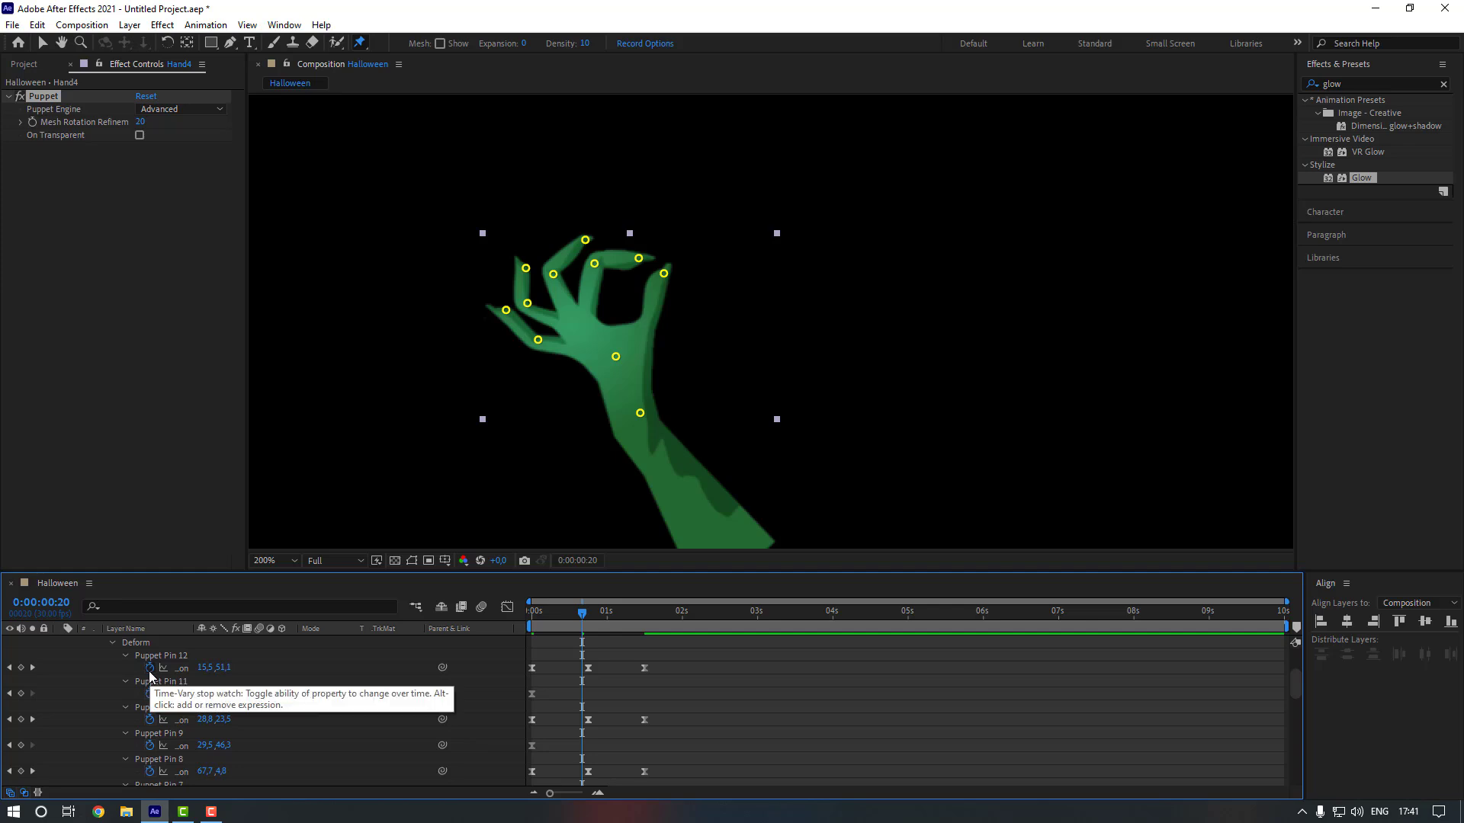
left_click(150, 668, "alt")
left_click(254, 681)
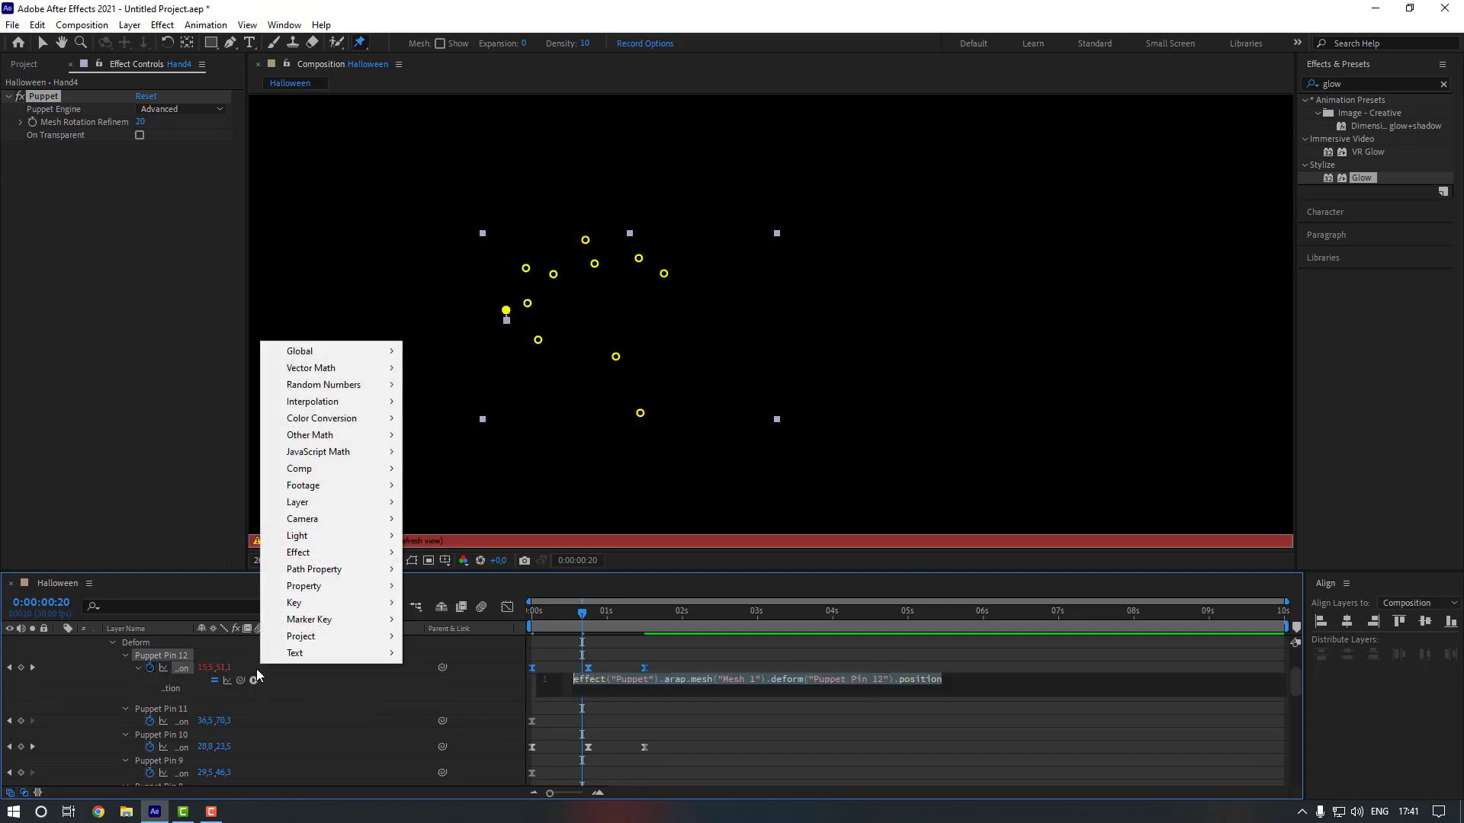
mouse_move(328, 586)
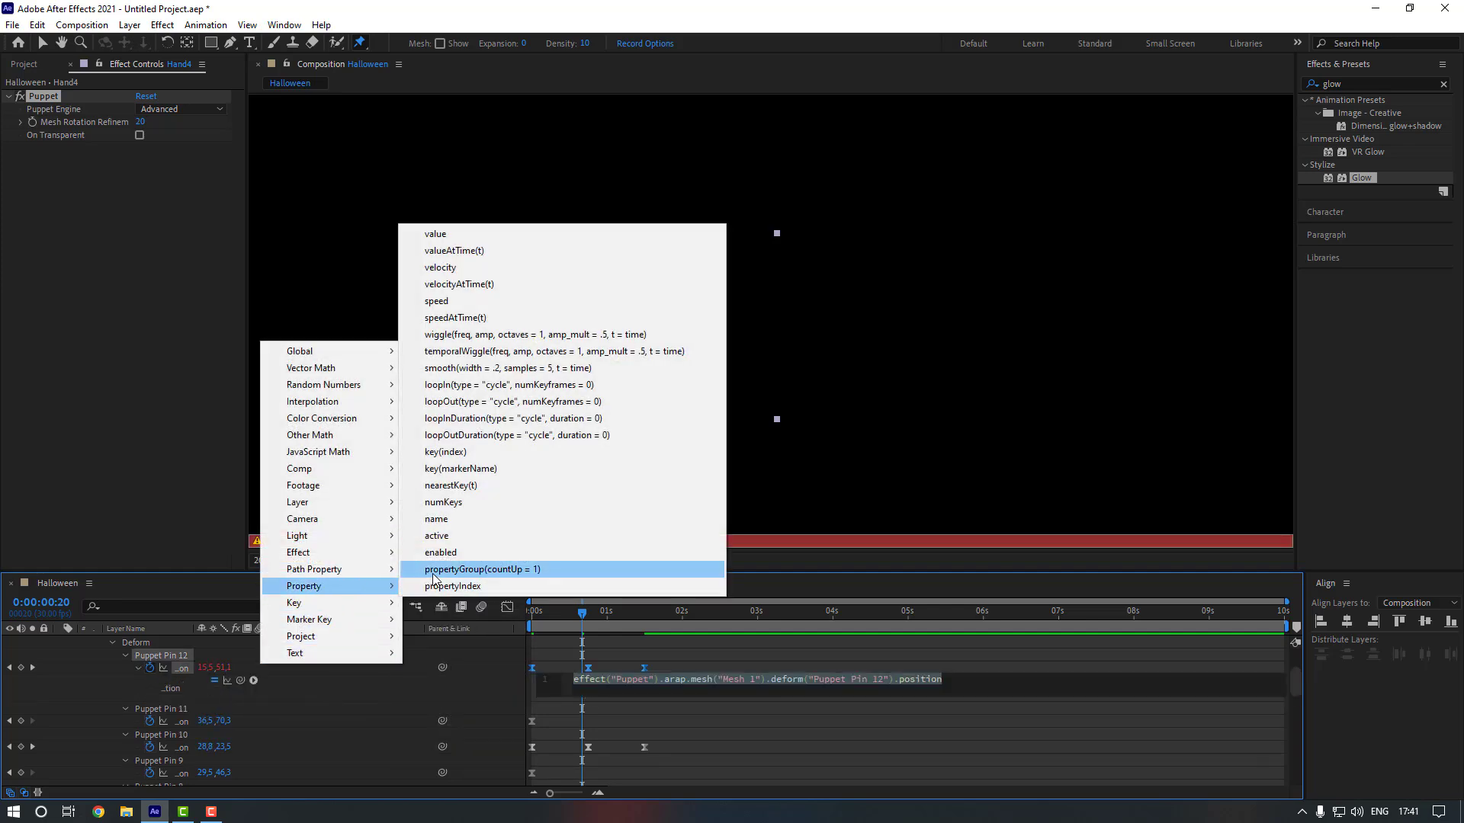
left_click(511, 404)
Add the same loopOut cycle expression to the position of Hand4's Puppet Pin 10.
scroll(304, 730, "down", 2)
left_click(150, 709, "alt")
left_click(254, 721)
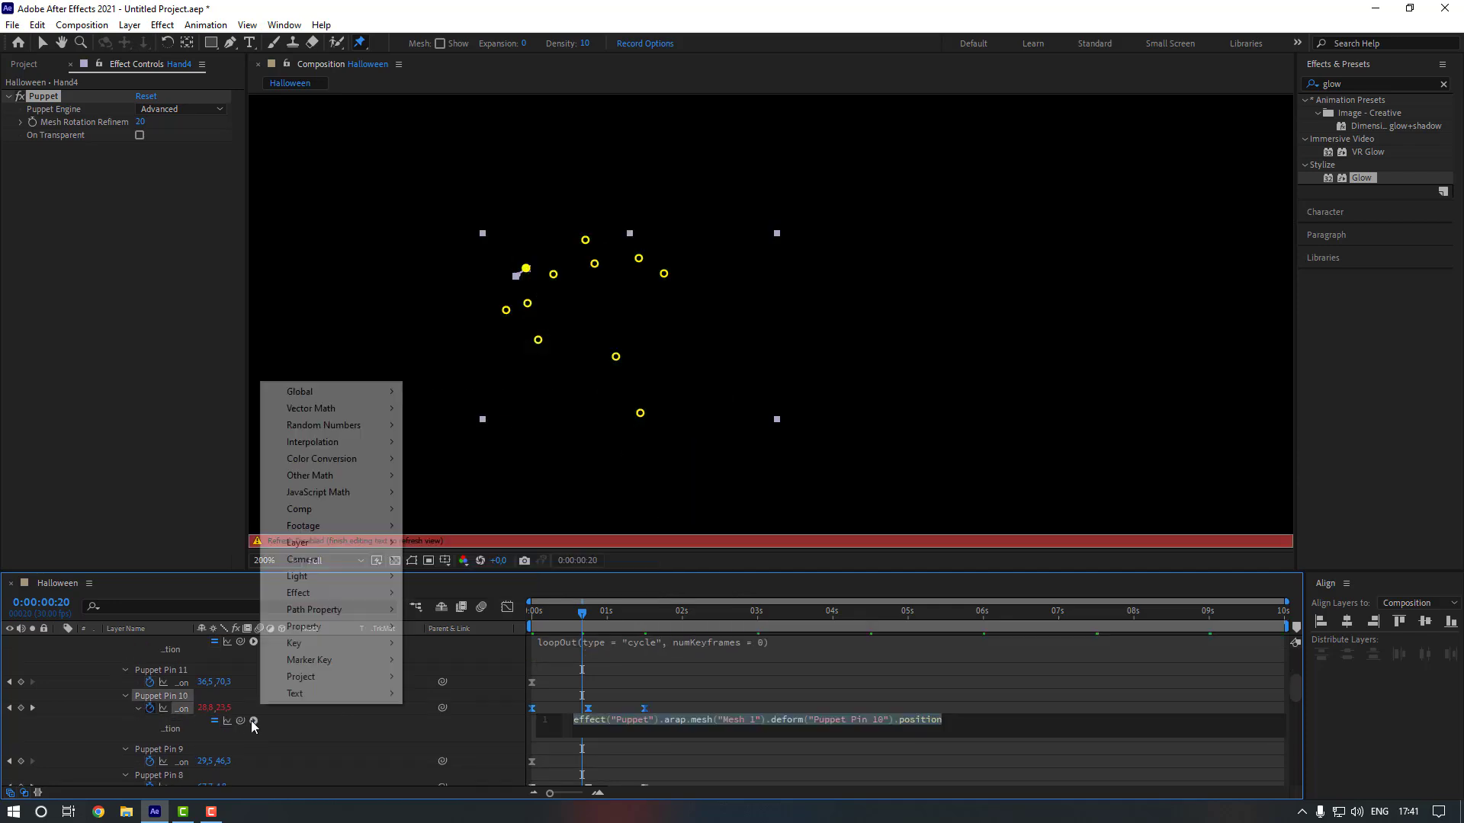
left_click(510, 442)
left_click(349, 676)
Loop the position of Hand4's Puppet Pin 8 with the expression loopOut(type = "cycle", numKeyframes = 0).
scroll(289, 709, "down", 1)
left_click(150, 748, "alt")
left_click(254, 760)
left_click(511, 482)
left_click(328, 724)
scroll(227, 760, "down", 2)
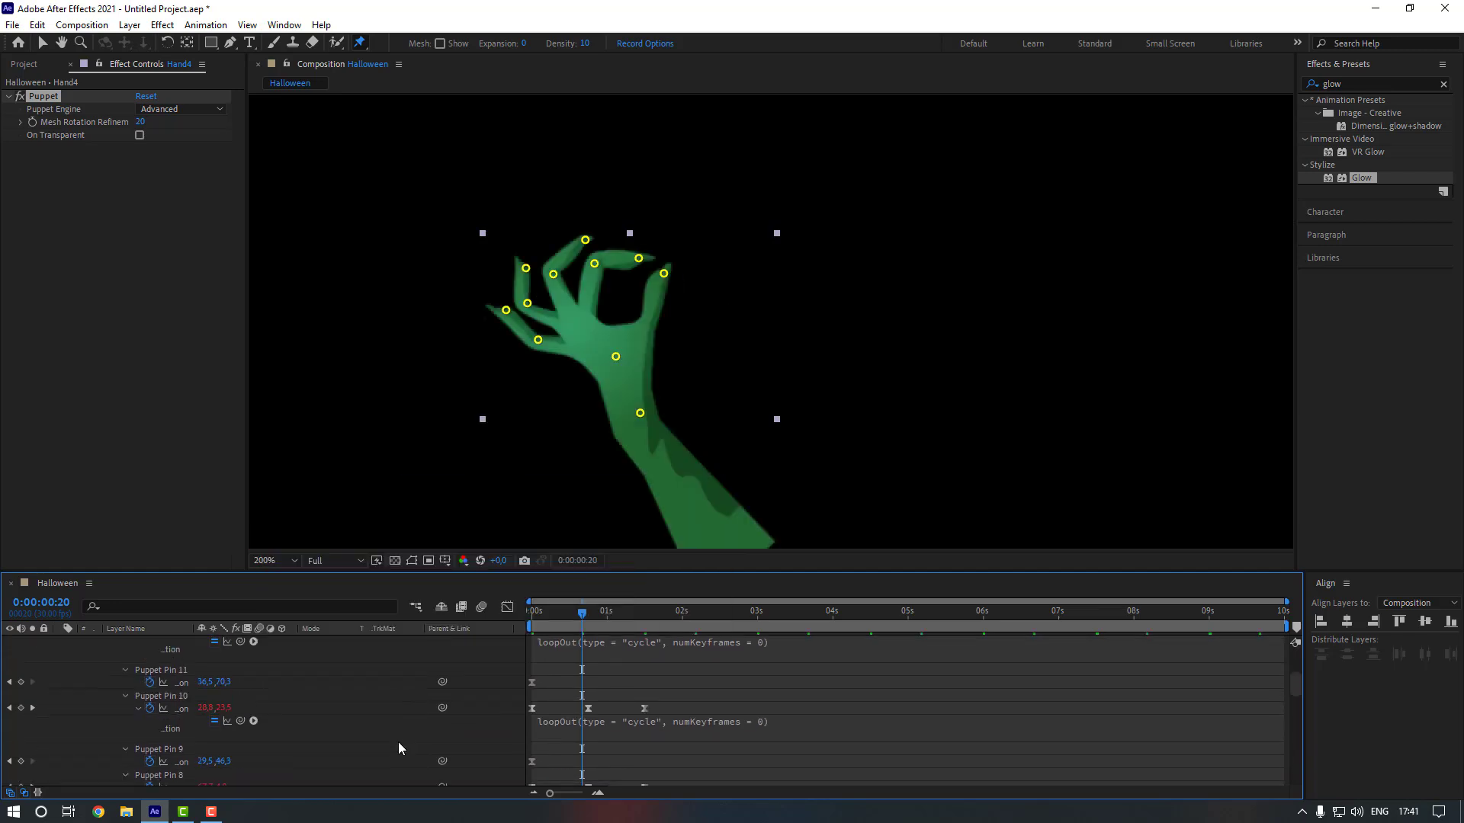
Turn off solo on Hand4 so the full scene shows, play back the finger loop, and collapse the layer's properties.
scroll(398, 742, "up", 5)
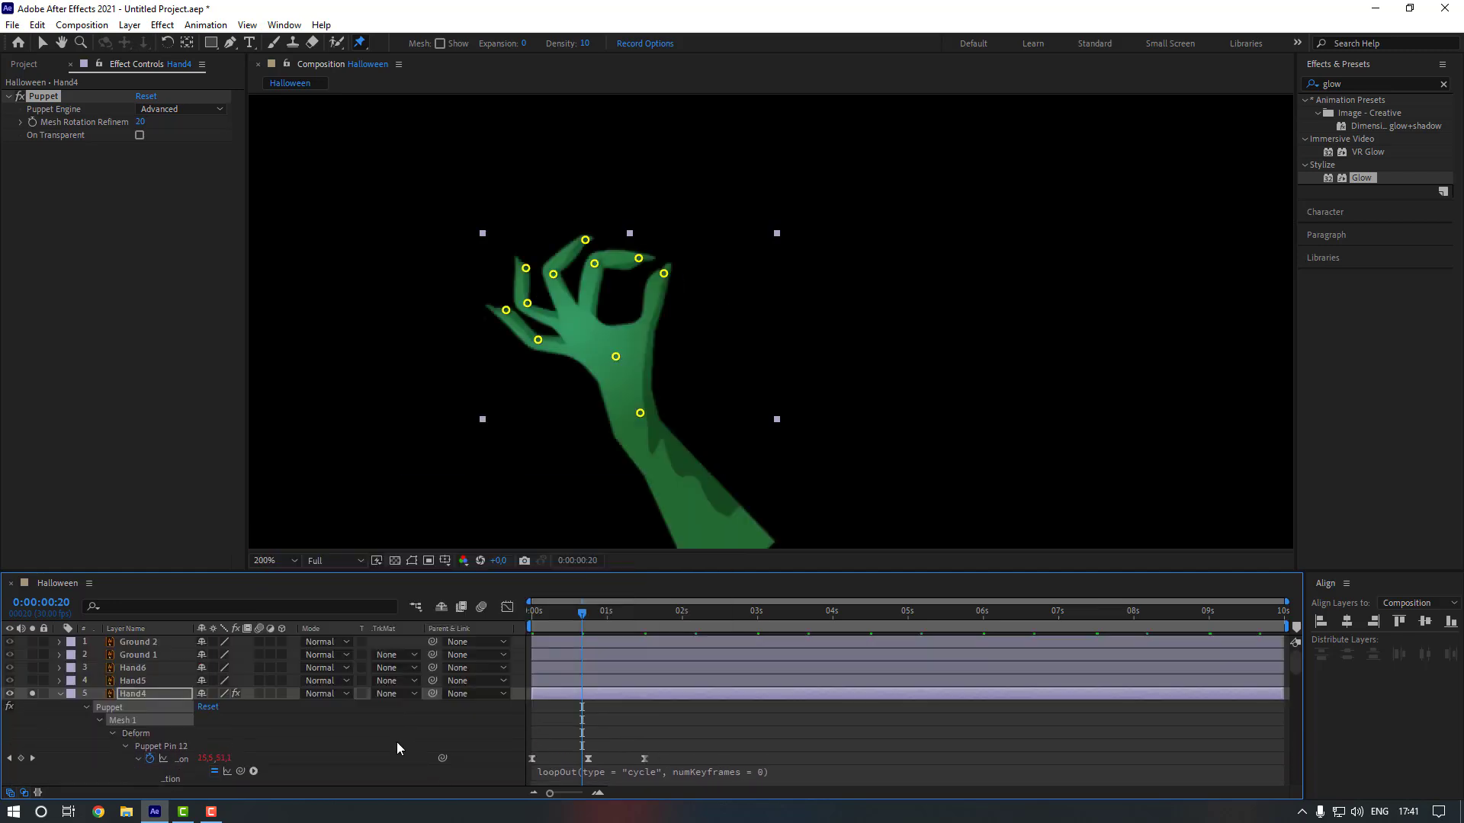
left_click(32, 693)
scroll(626, 478, "down", 2)
key("v")
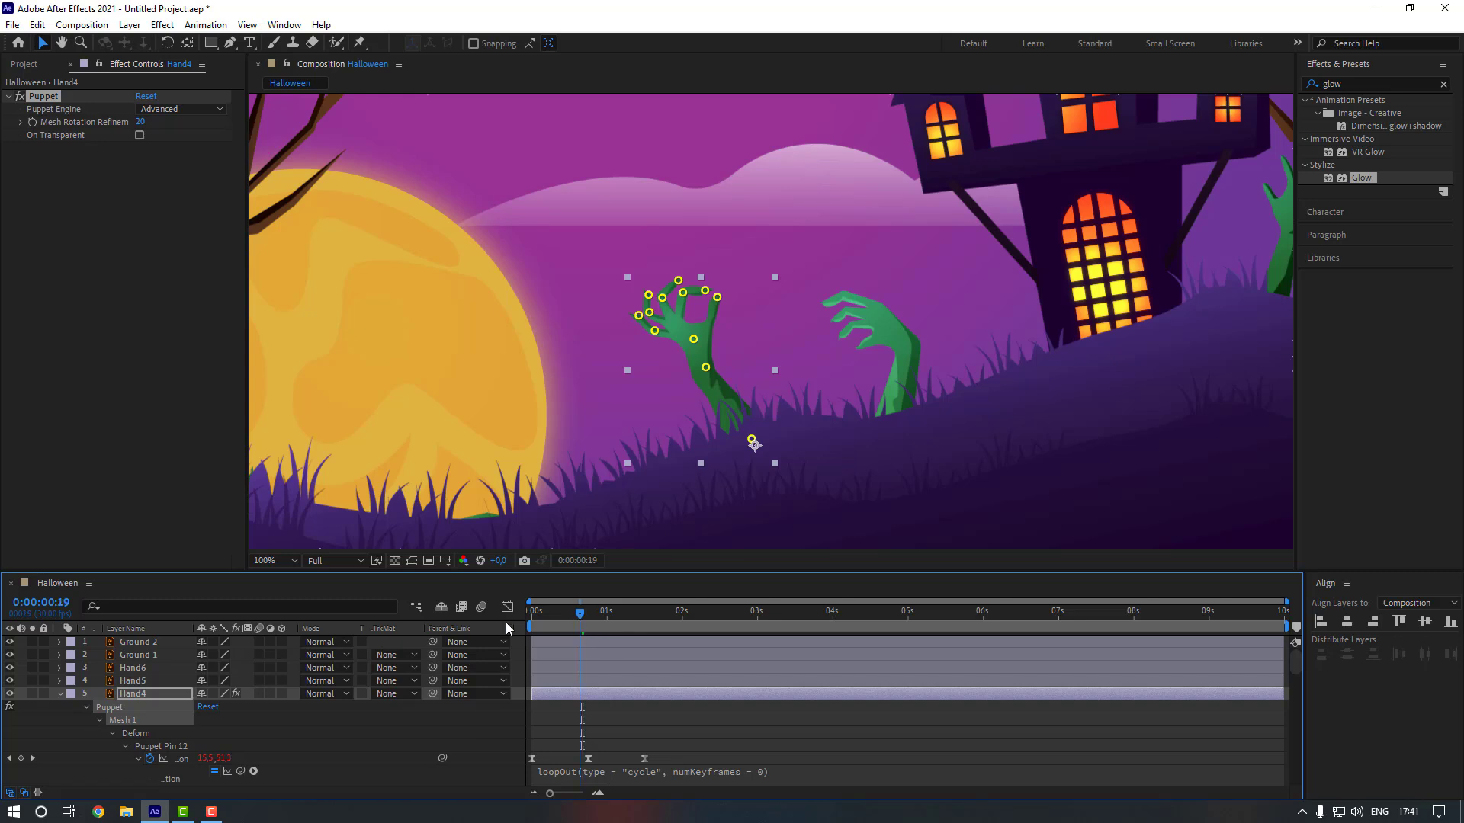
left_click(622, 728)
key("space")
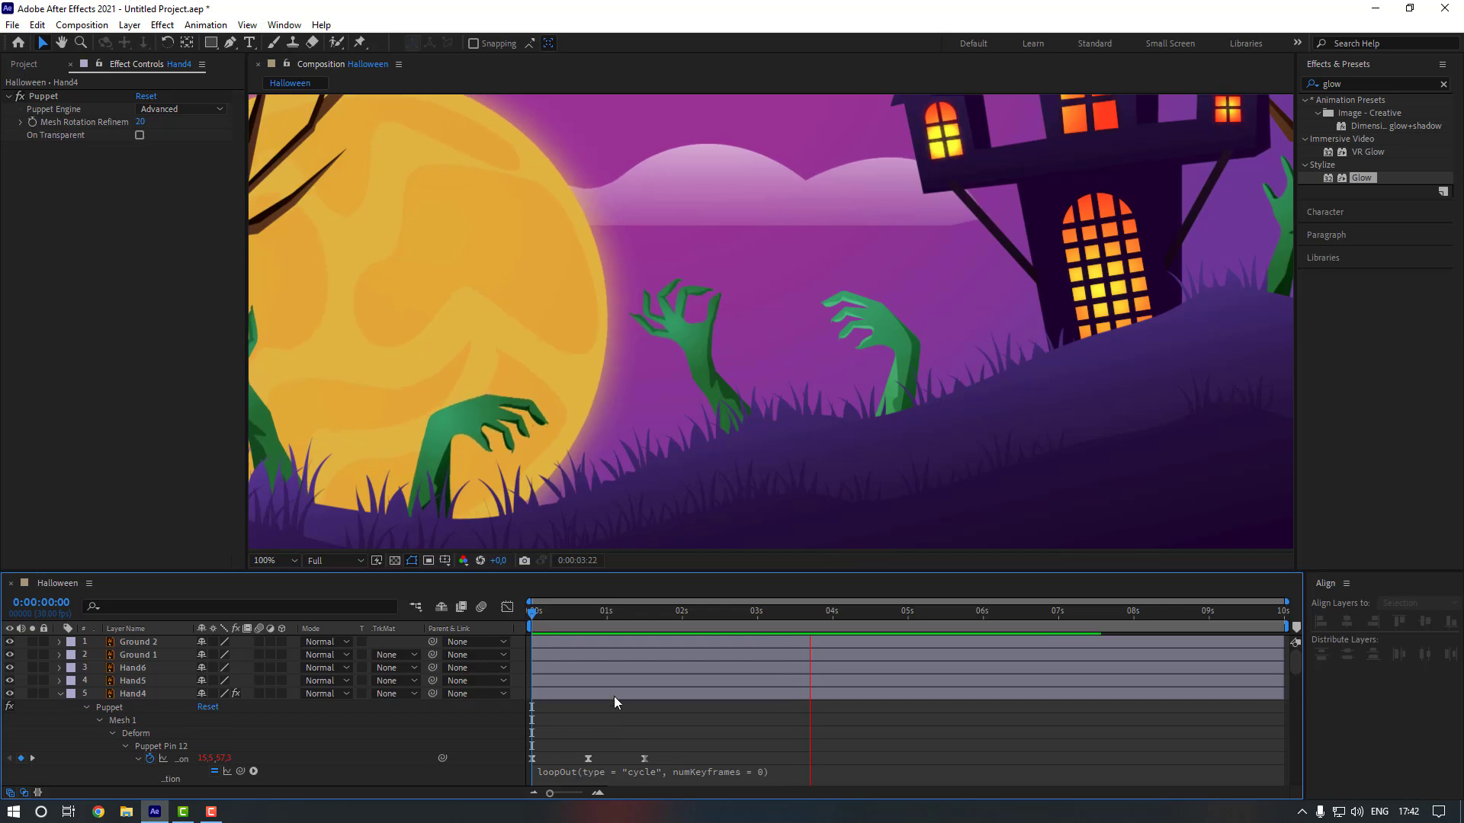
key("space")
left_click(59, 694)
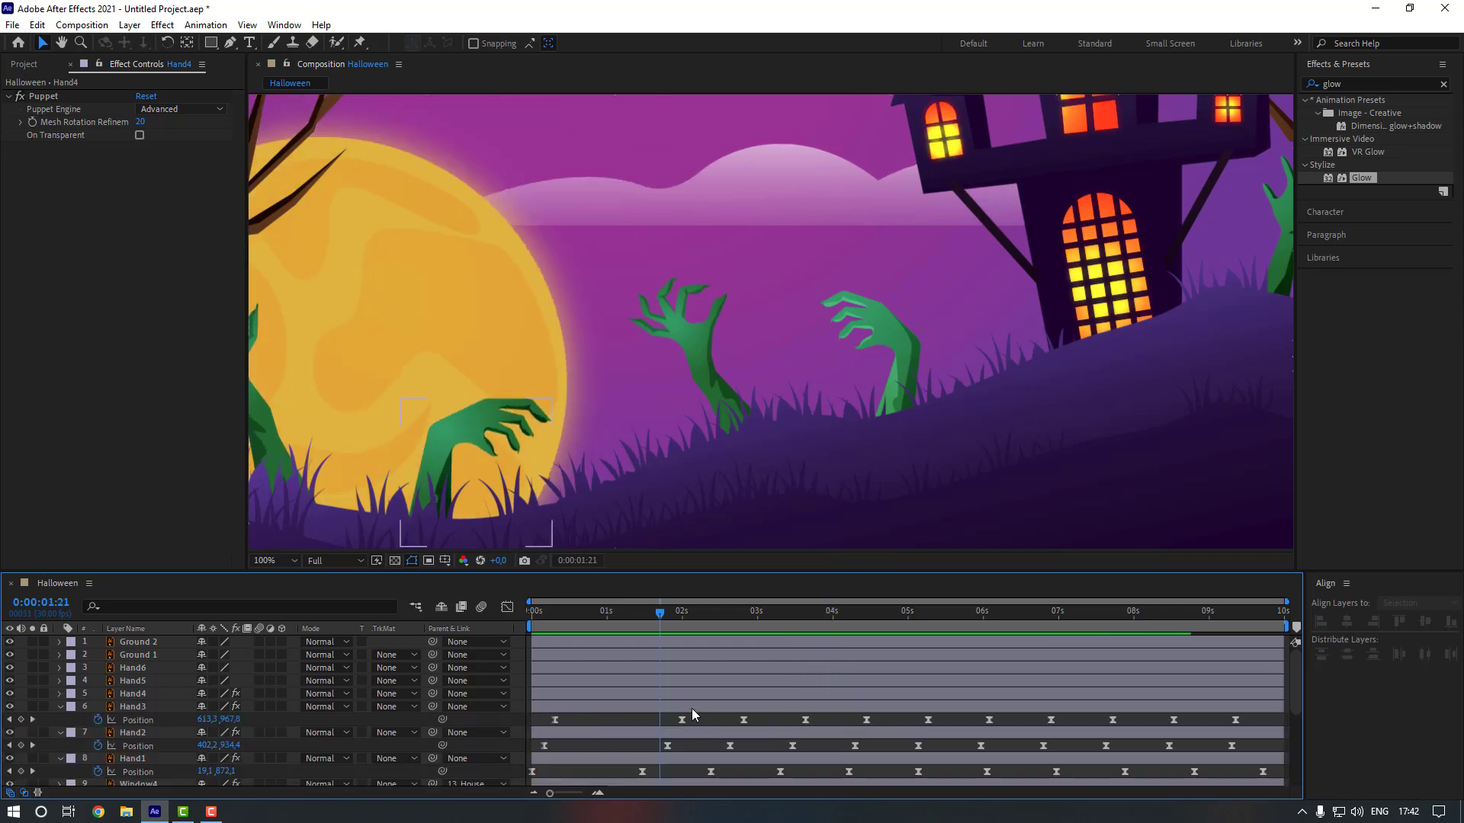
Keyframe Hand4's raised position at 0:00:01:24 and, at 0:00:00:06, move it below the ground to about 1179.5, 1043.5.
left_click(667, 612)
left_click(674, 694)
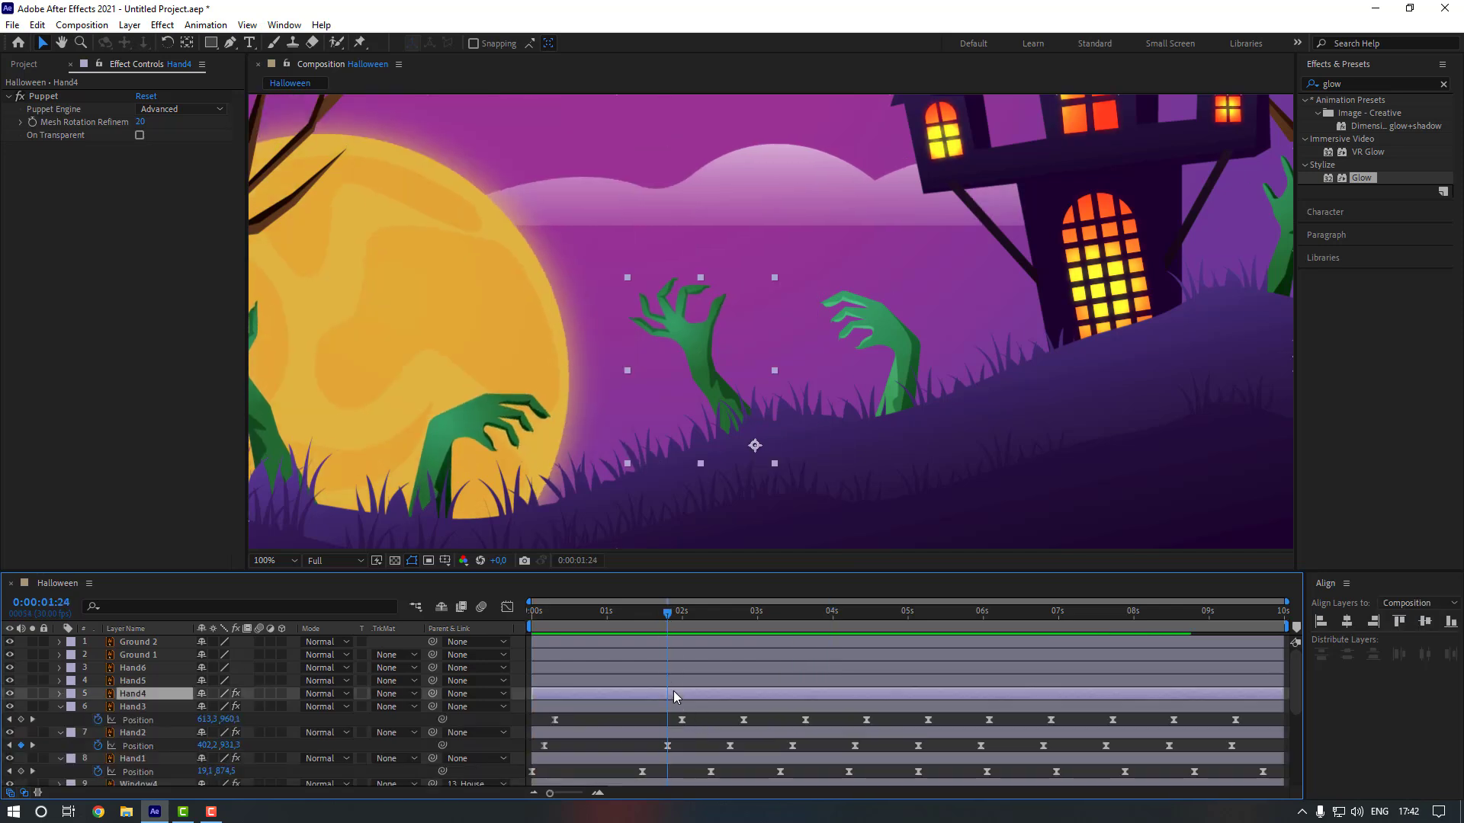
key("p")
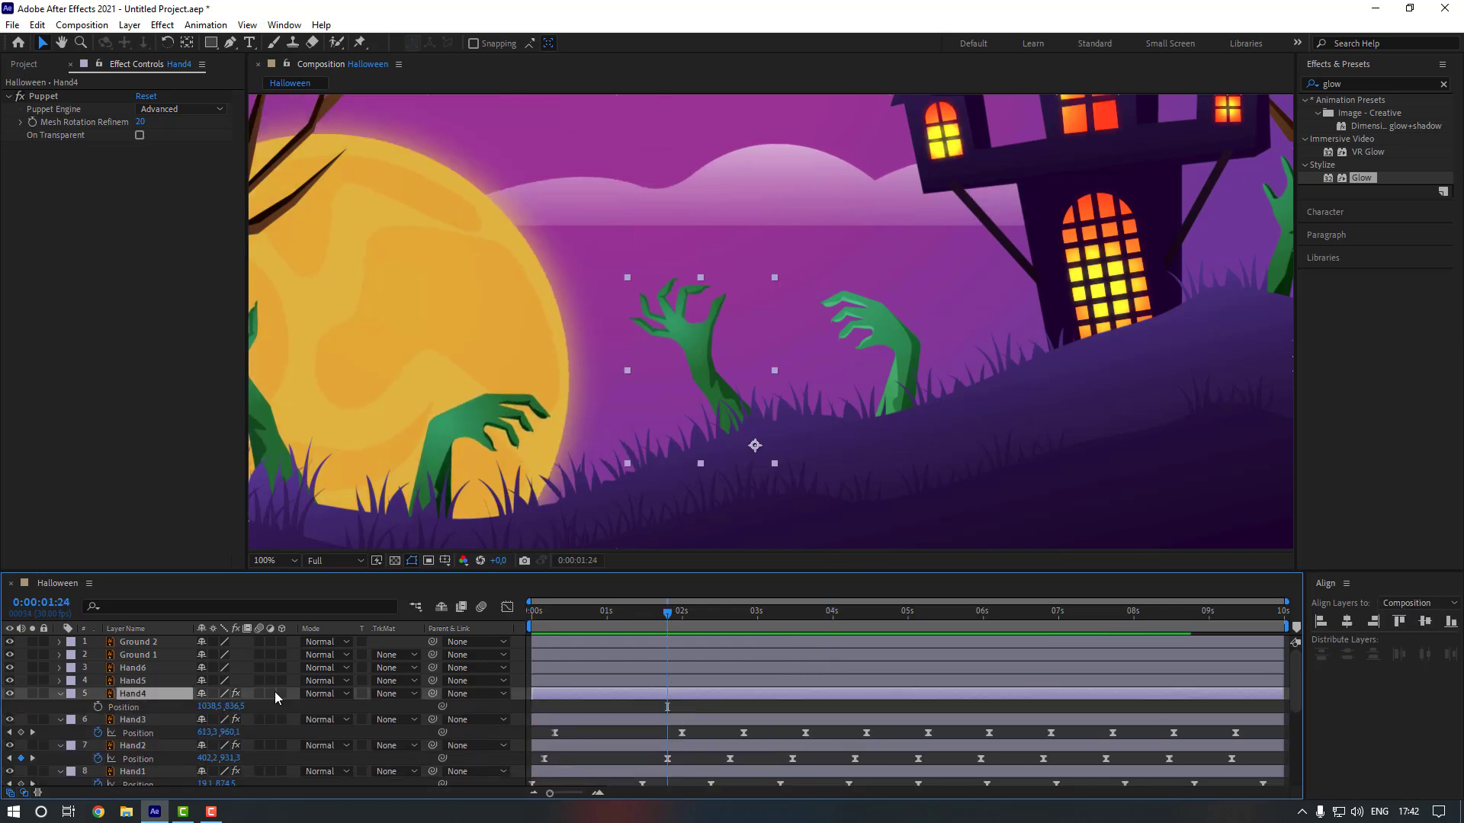
left_click(98, 706)
left_click_drag(552, 610, 545, 611)
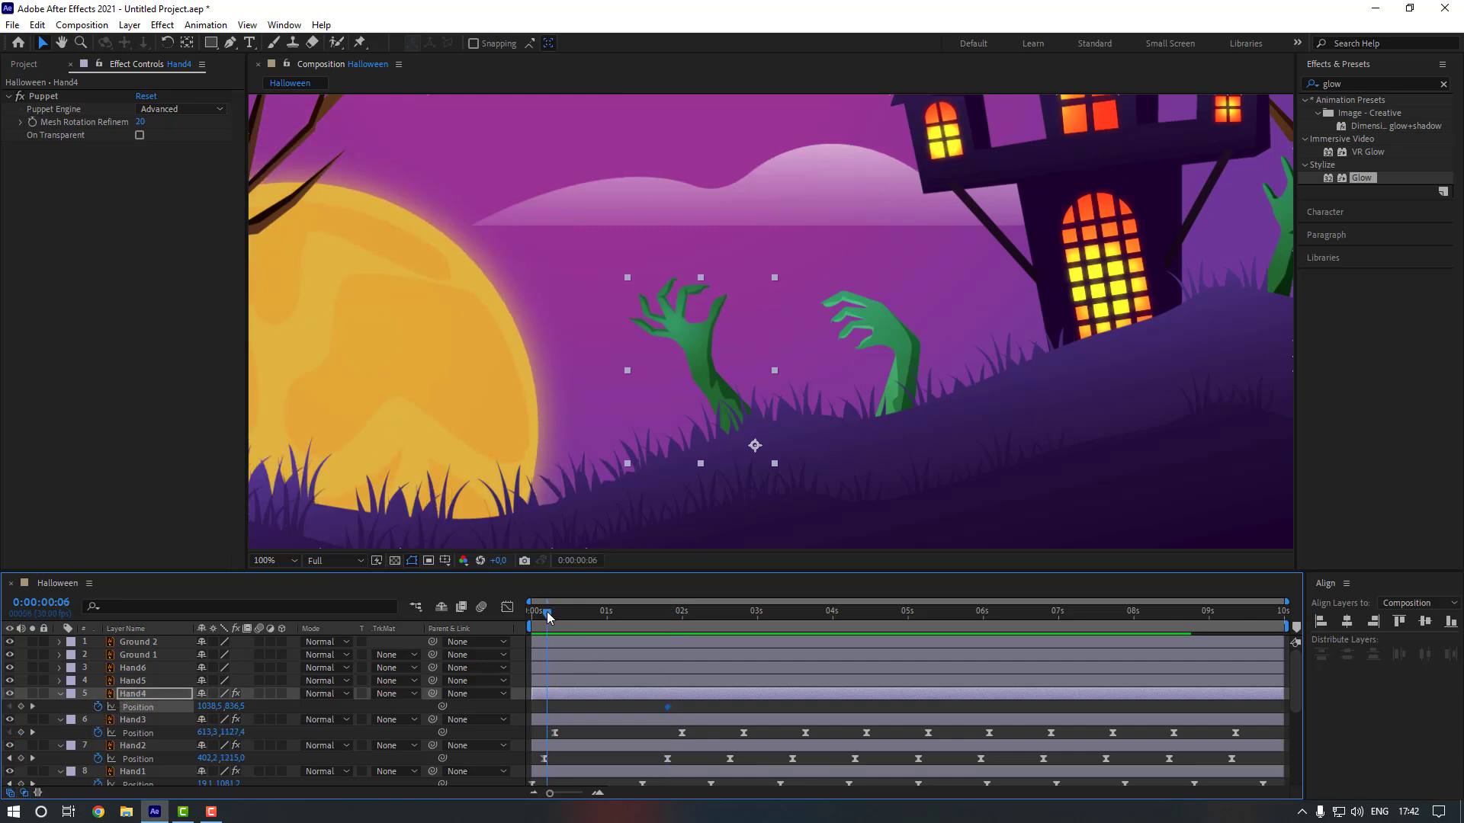
left_click_drag(709, 379, 816, 538)
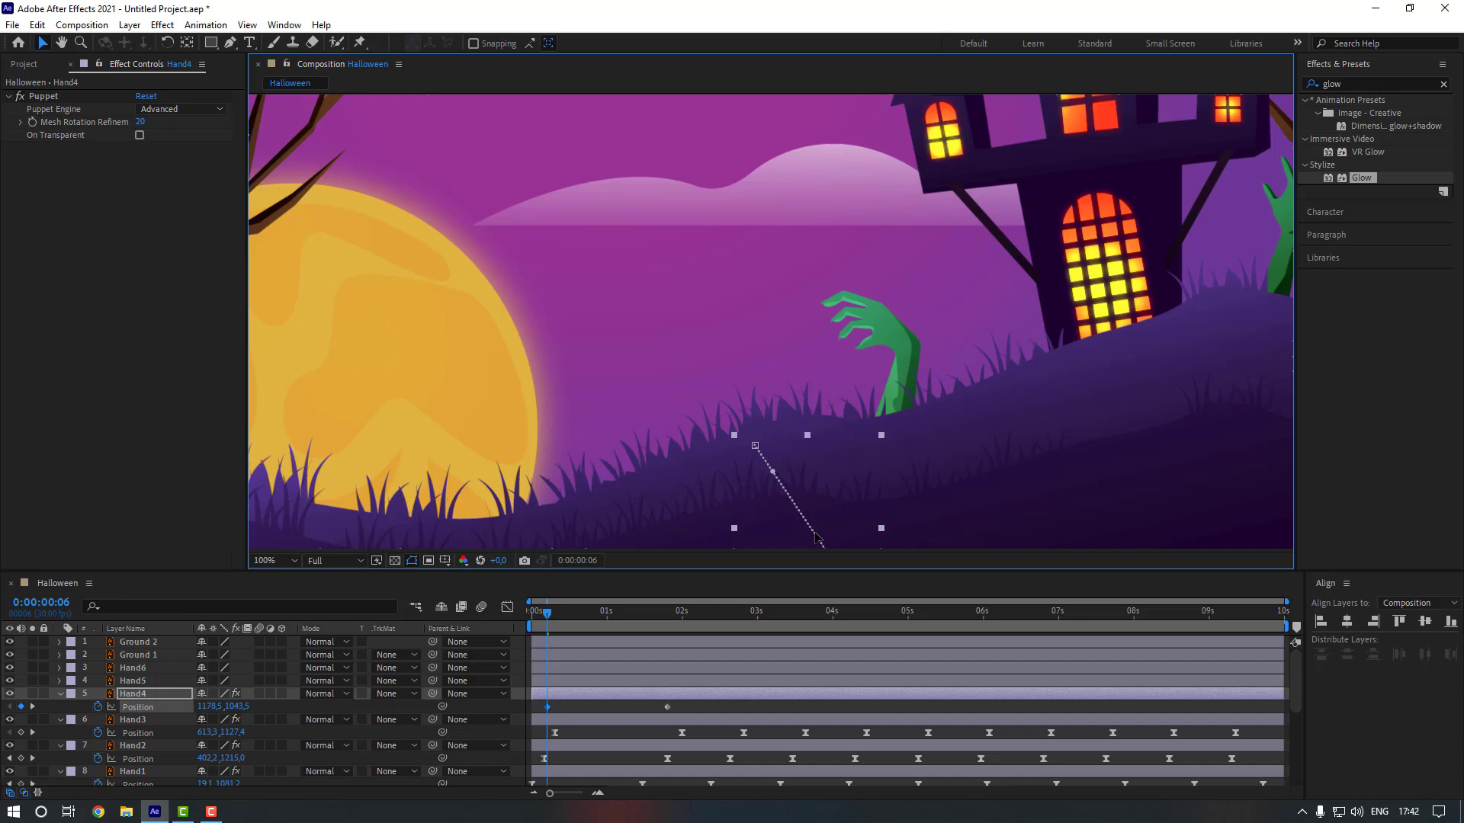
Apply Easy Ease to Hand4's position keyframes.
left_click(667, 708)
right_click(666, 708)
mouse_move(754, 694)
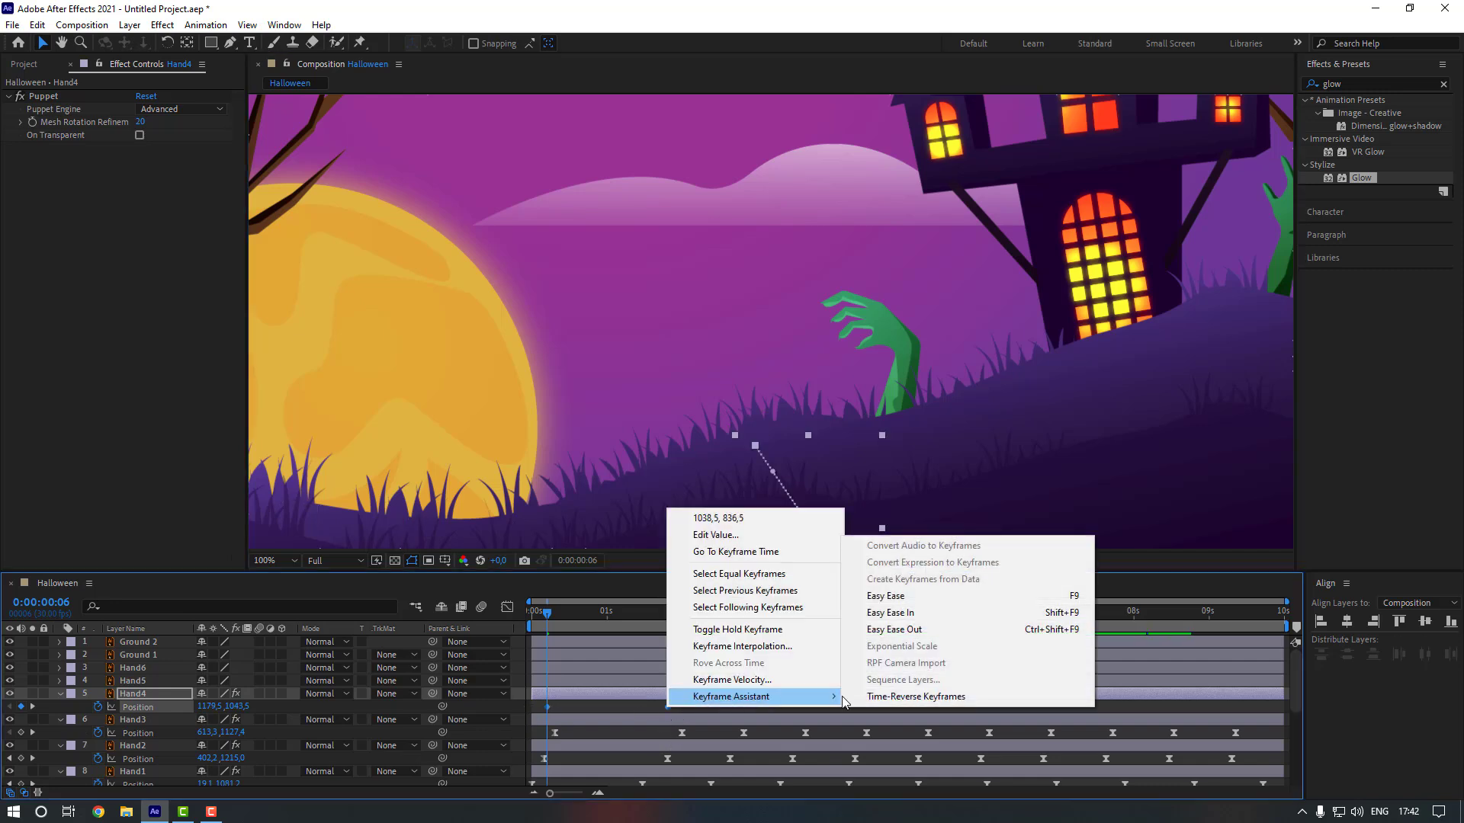
left_click(885, 597)
left_click(680, 709)
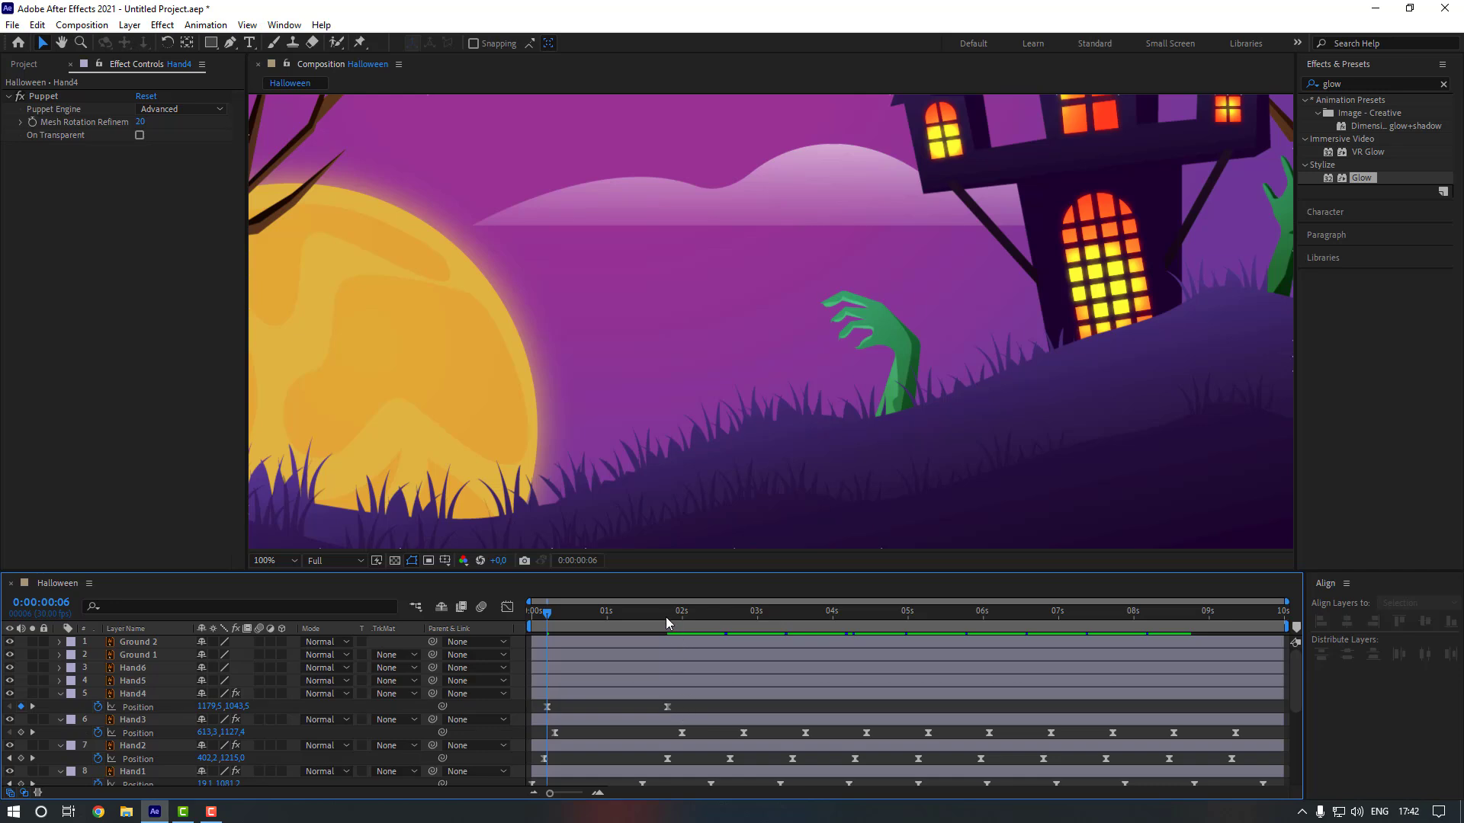
At 0:00:02:04, shift Hand4 slightly down along its arm to about 1050.5, 852.5 for a bob keyframe.
left_click(667, 617)
left_click_drag(667, 622, 692, 619)
left_click(690, 693)
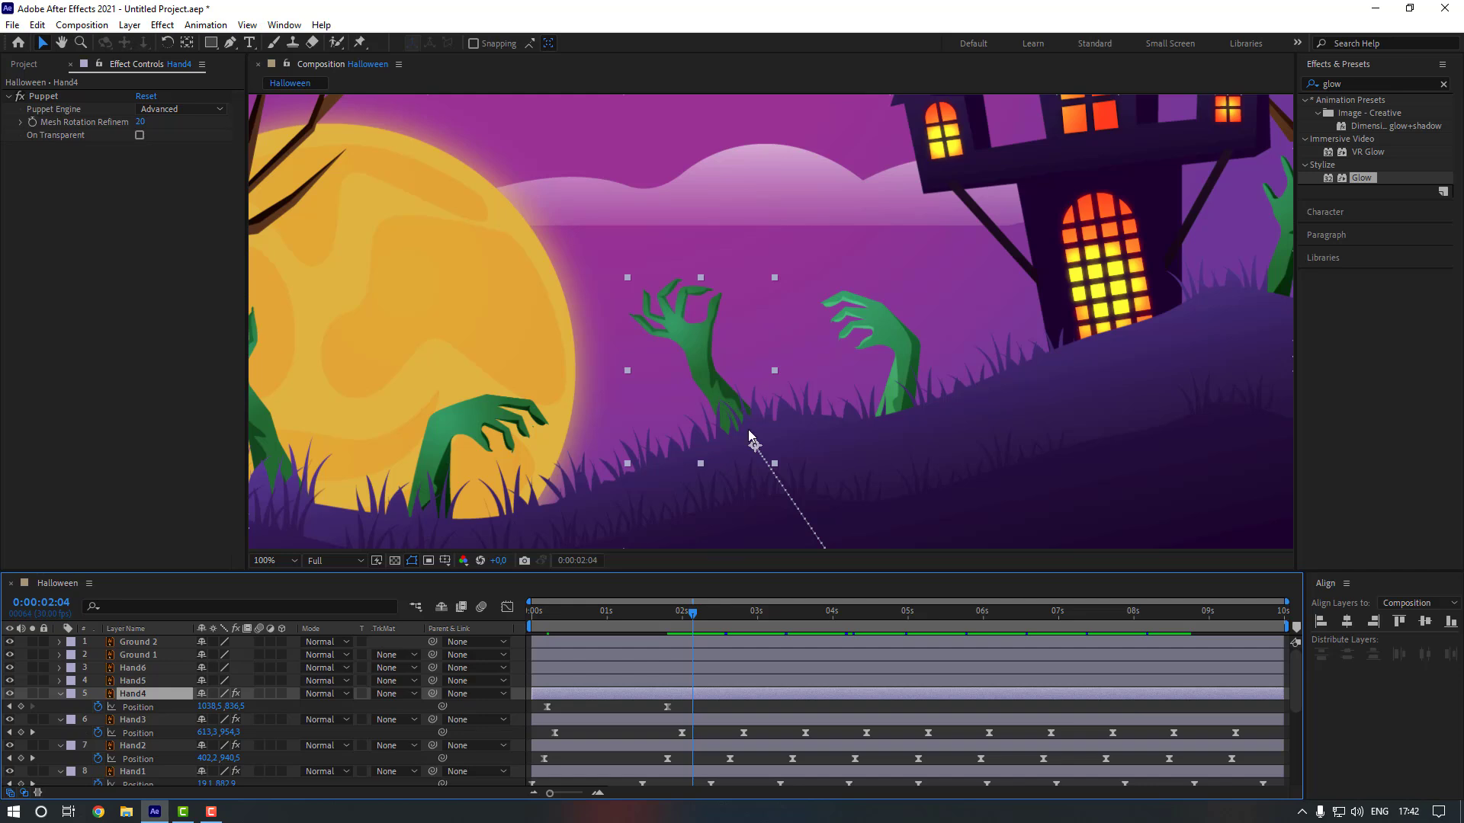
left_click_drag(715, 395, 721, 404)
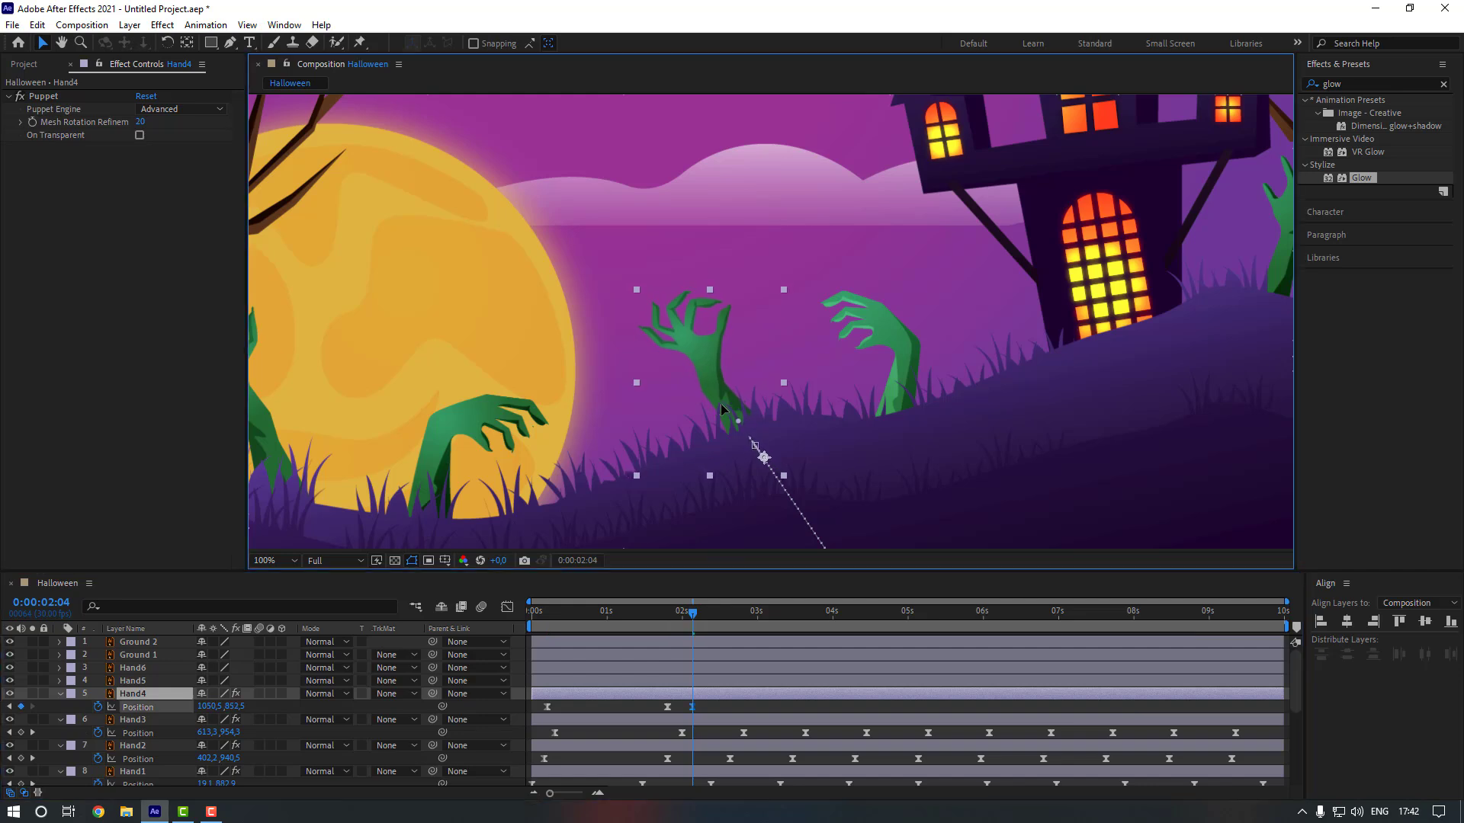
Copy Hand4's raised position keyframe to 0:00:02:14 and stretch the bob keyframes proportionally to end at about 0:00:03:12.
key("shift+Page_Down")
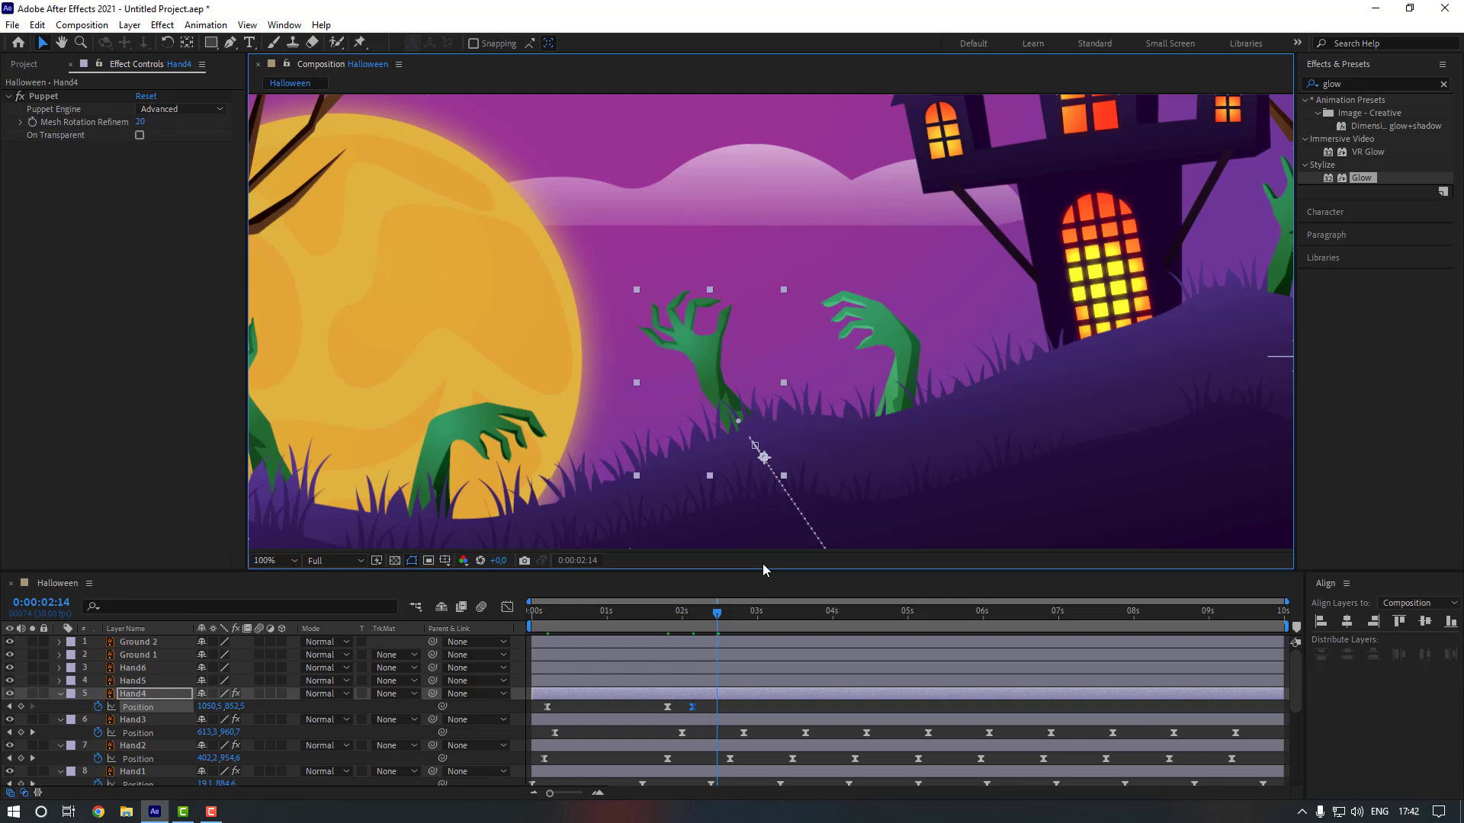
left_click(667, 706)
key("ctrl+c")
key("ctrl+v")
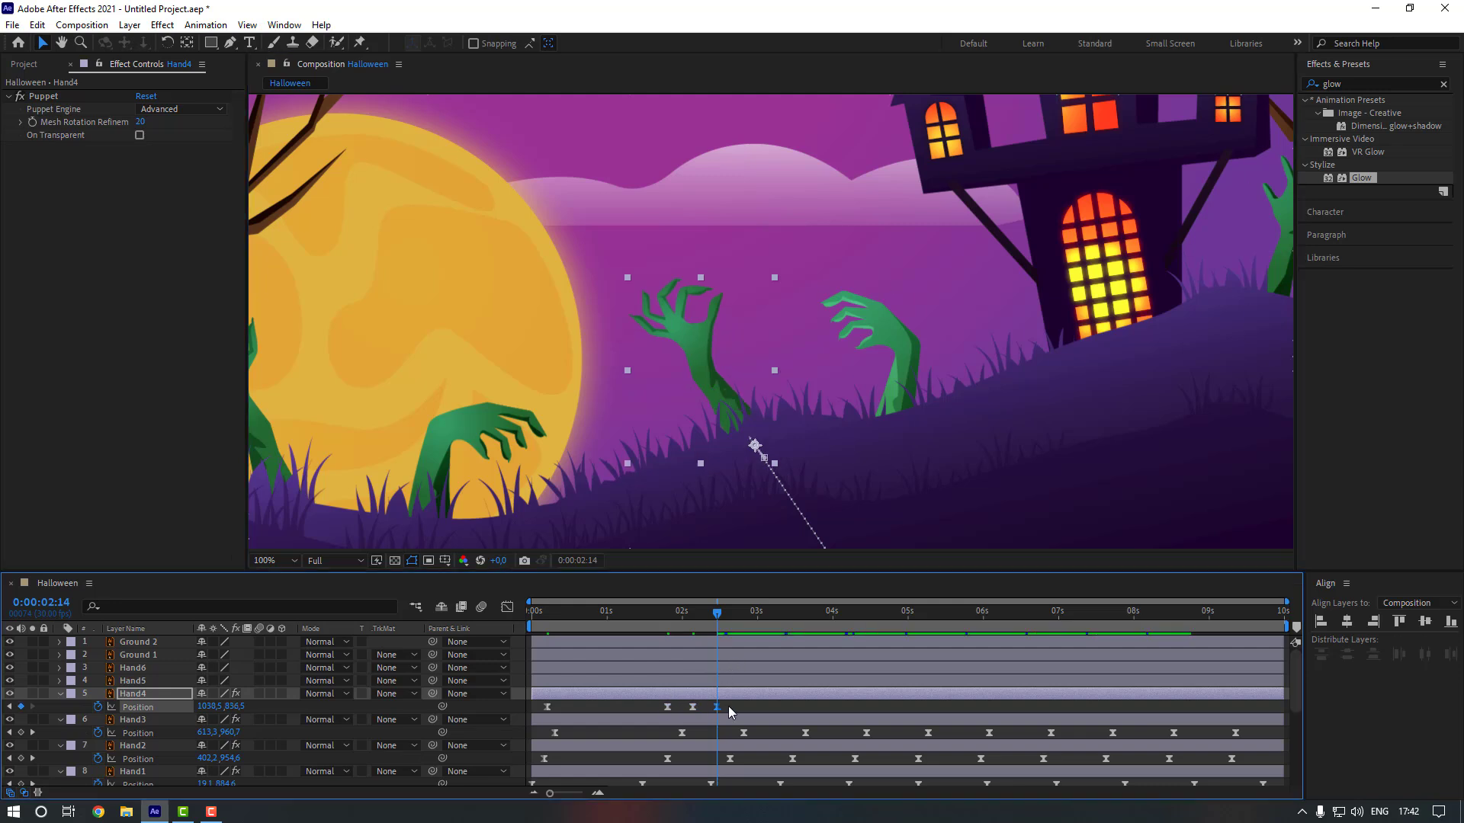
left_click_drag(729, 707, 794, 716)
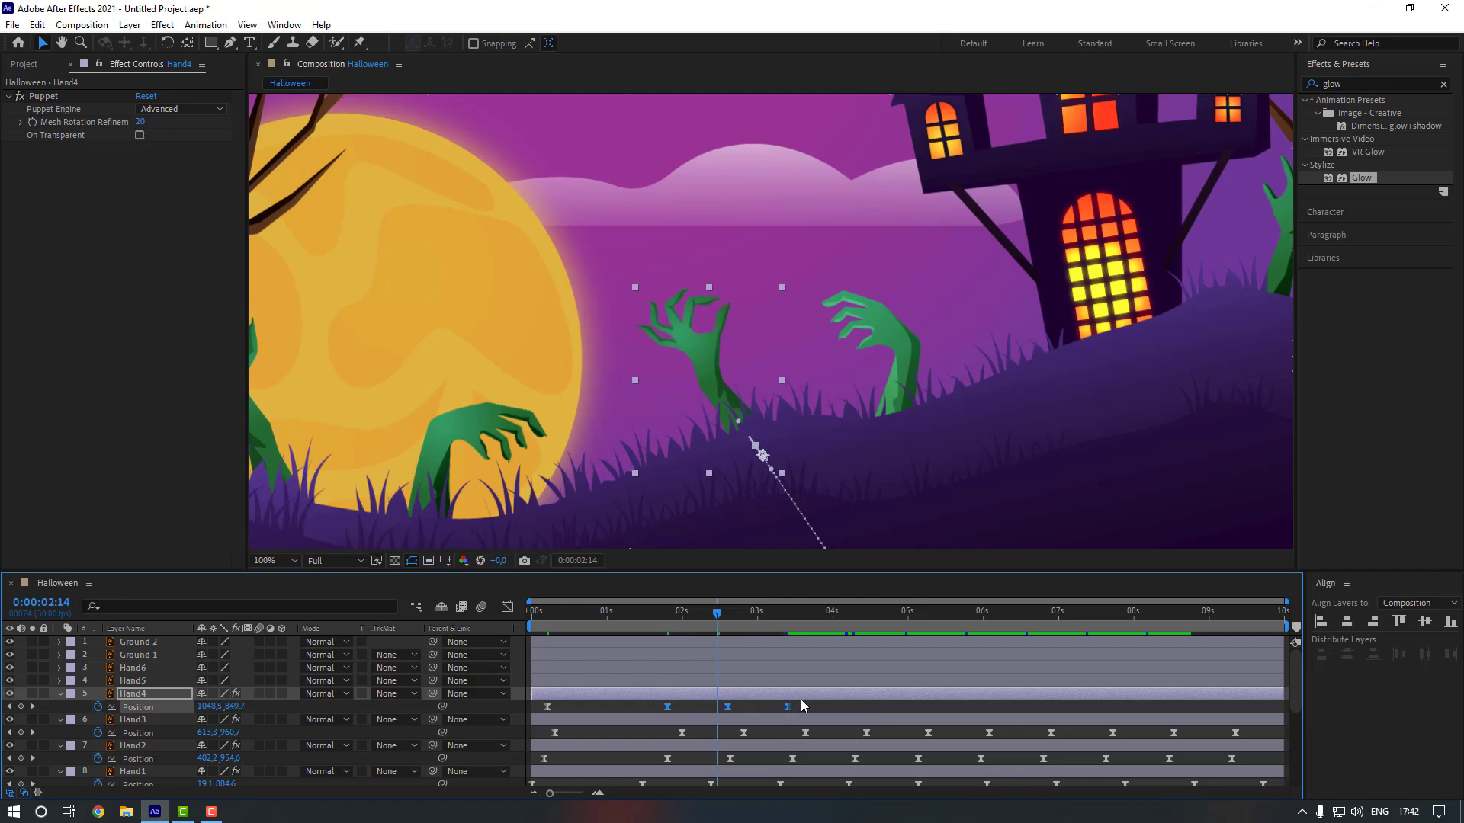
Paste Hand4's bob position keyframes repeatedly, end to end, from 0:00:03:12 until about 0:00:09:24.
left_click(789, 615)
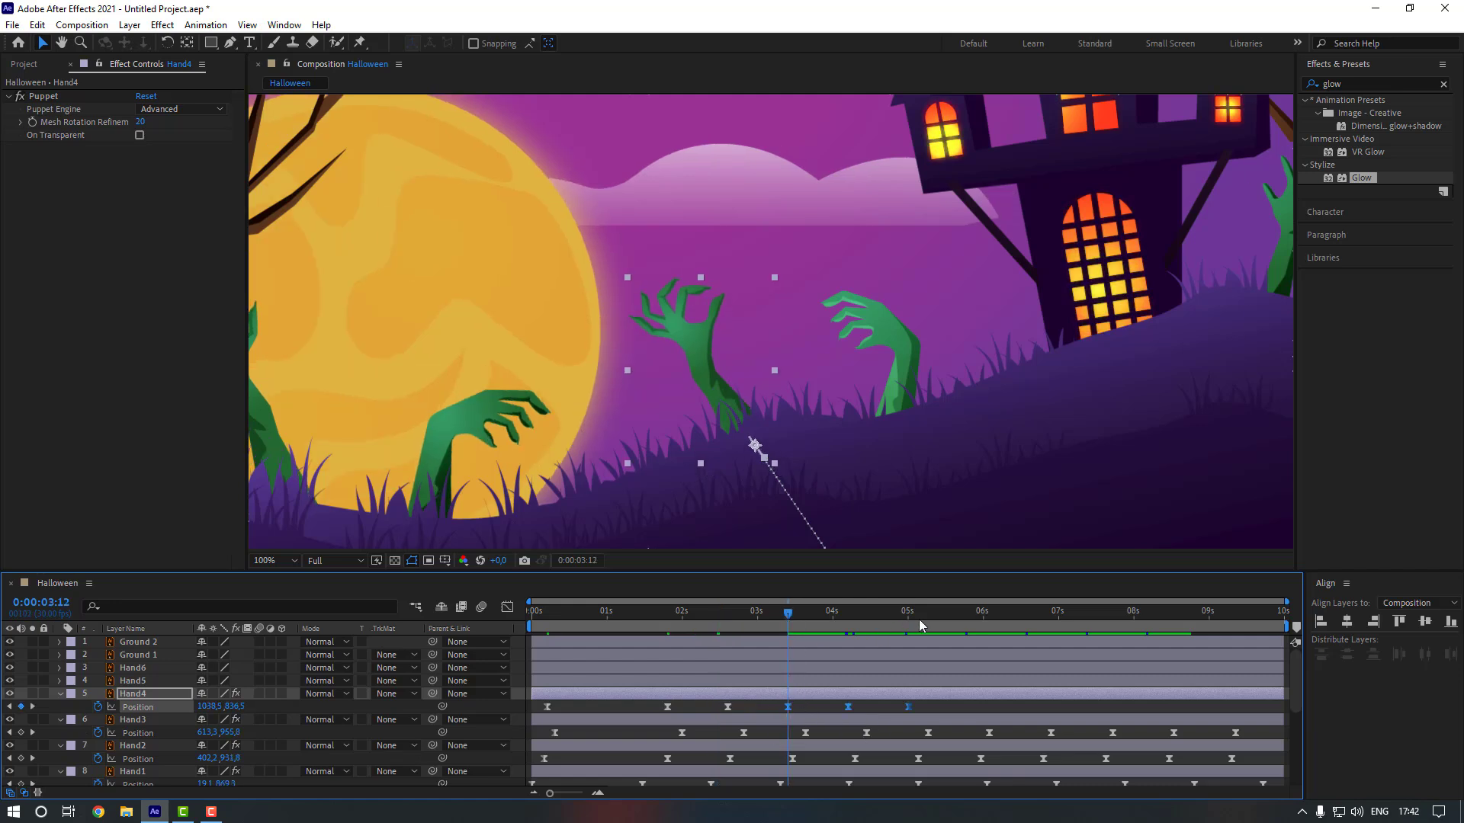
left_click_drag(912, 618, 910, 619)
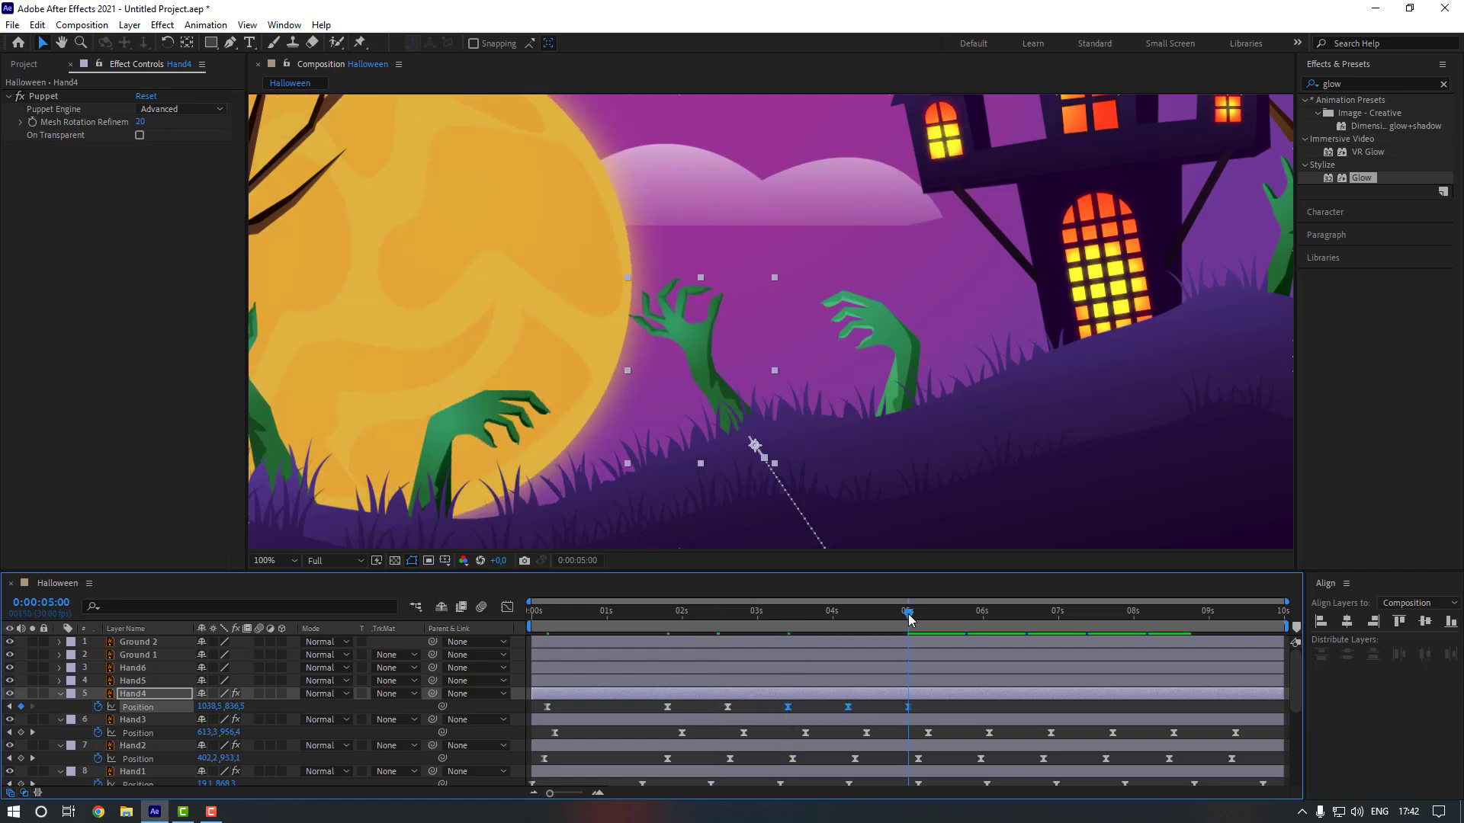
left_click(1020, 623)
key("ctrl+v")
left_click(1146, 620)
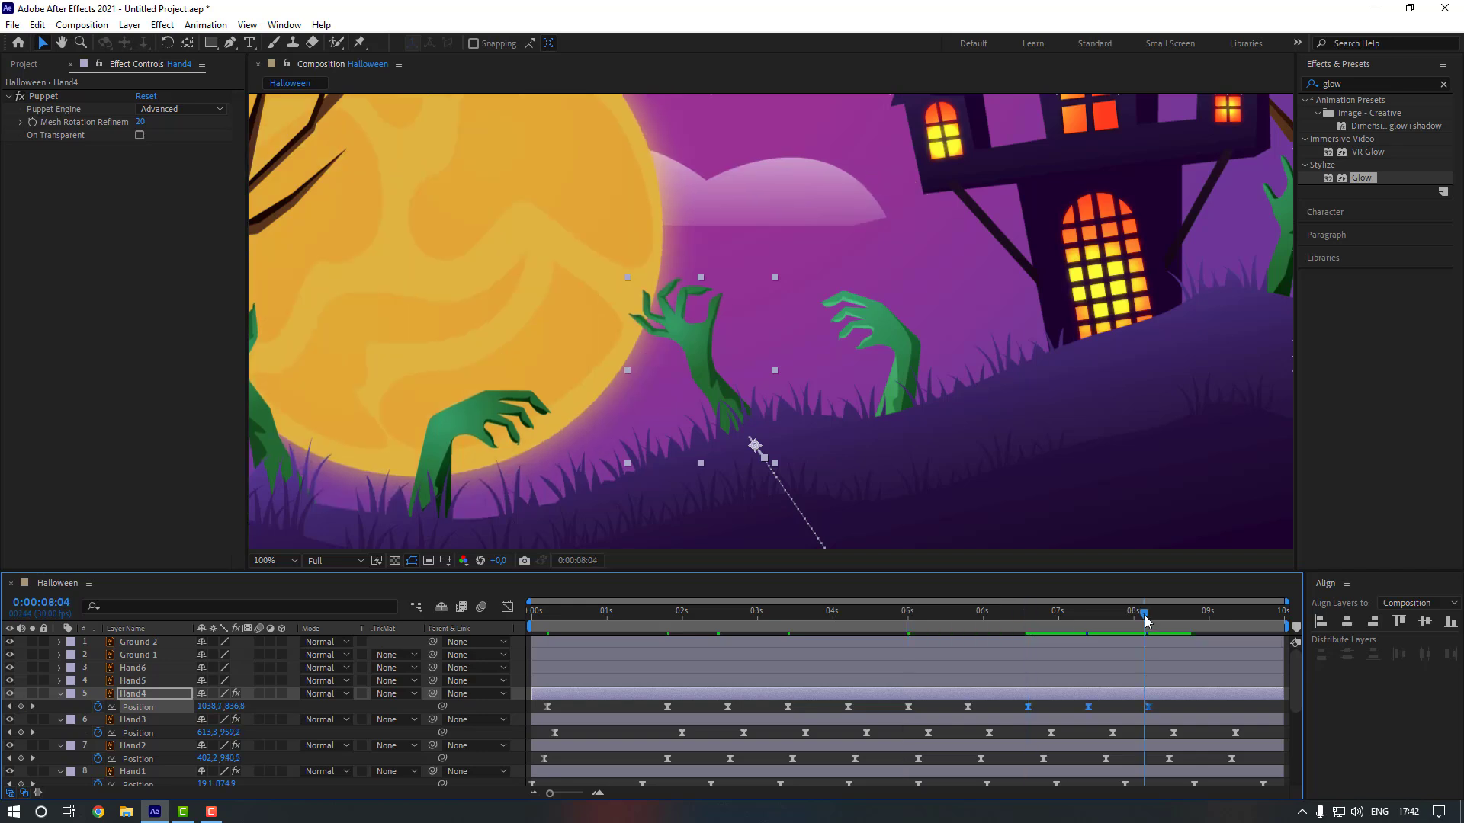
left_click_drag(1147, 621, 1151, 621)
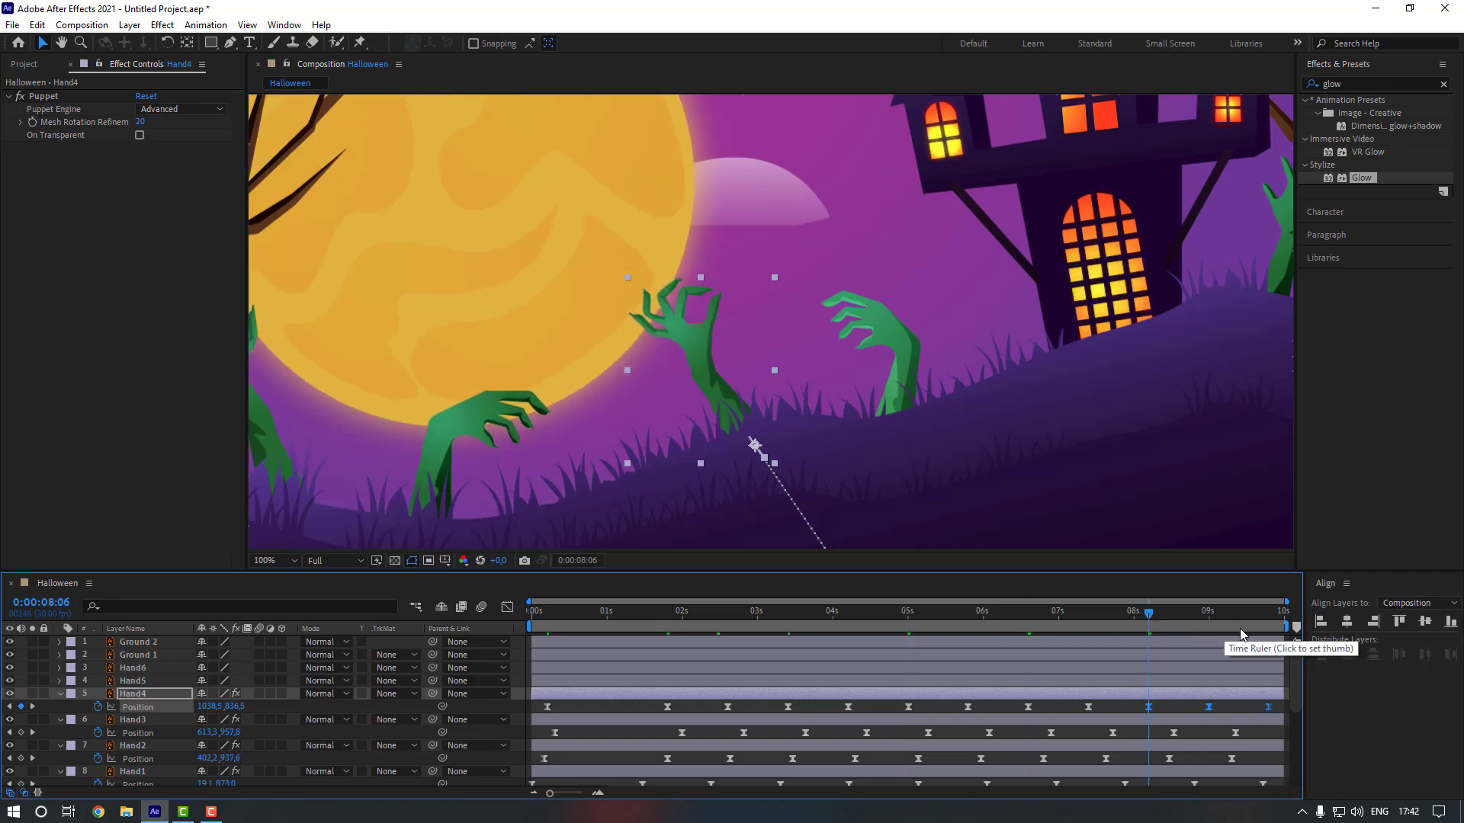
left_click(1269, 623)
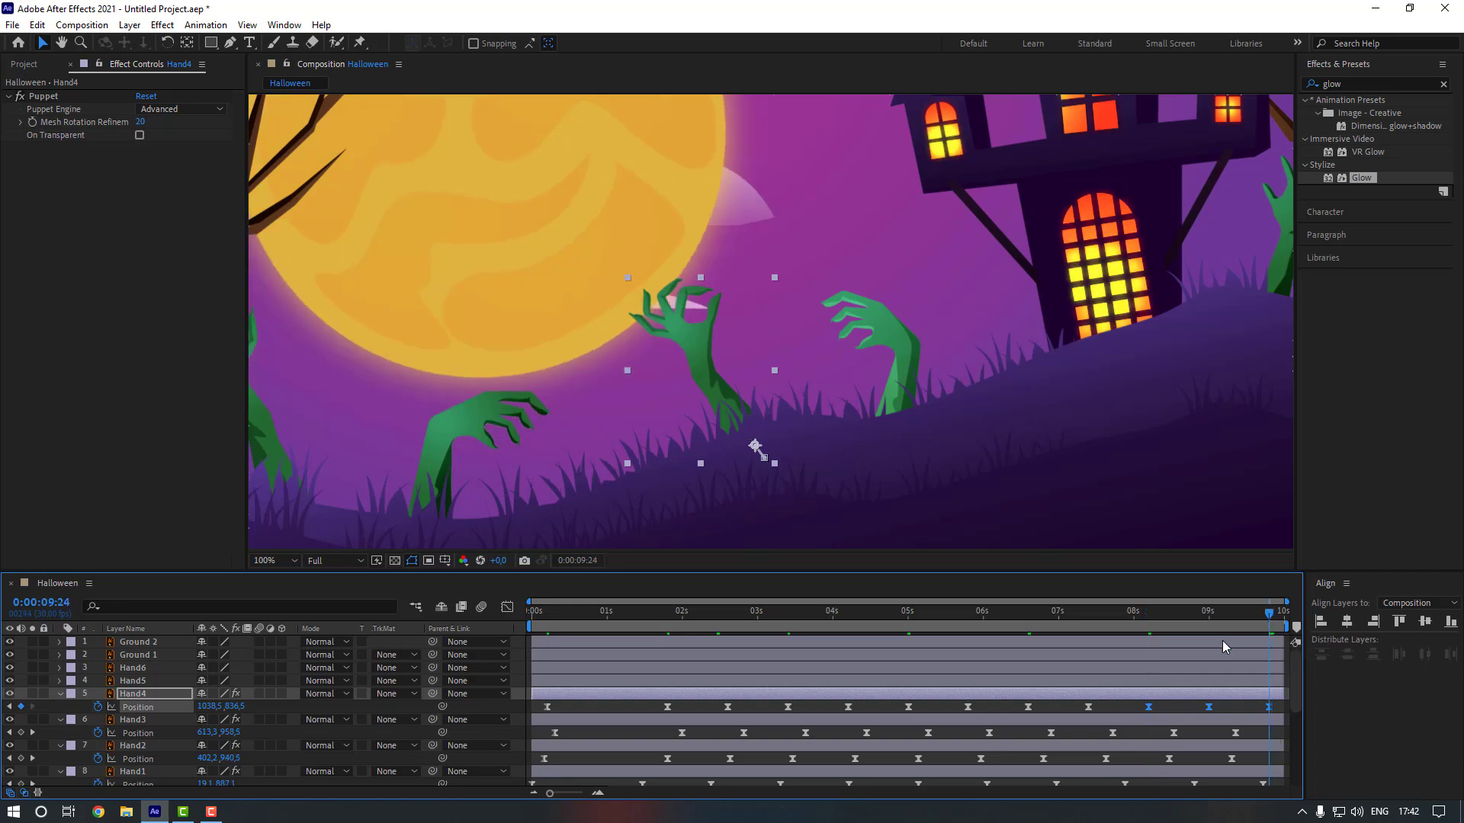
Set the spatial interpolation of Hand4's Position keyframes, from the second through the last, to Linear.
left_click_drag(639, 709, 1281, 717)
right_click(667, 711)
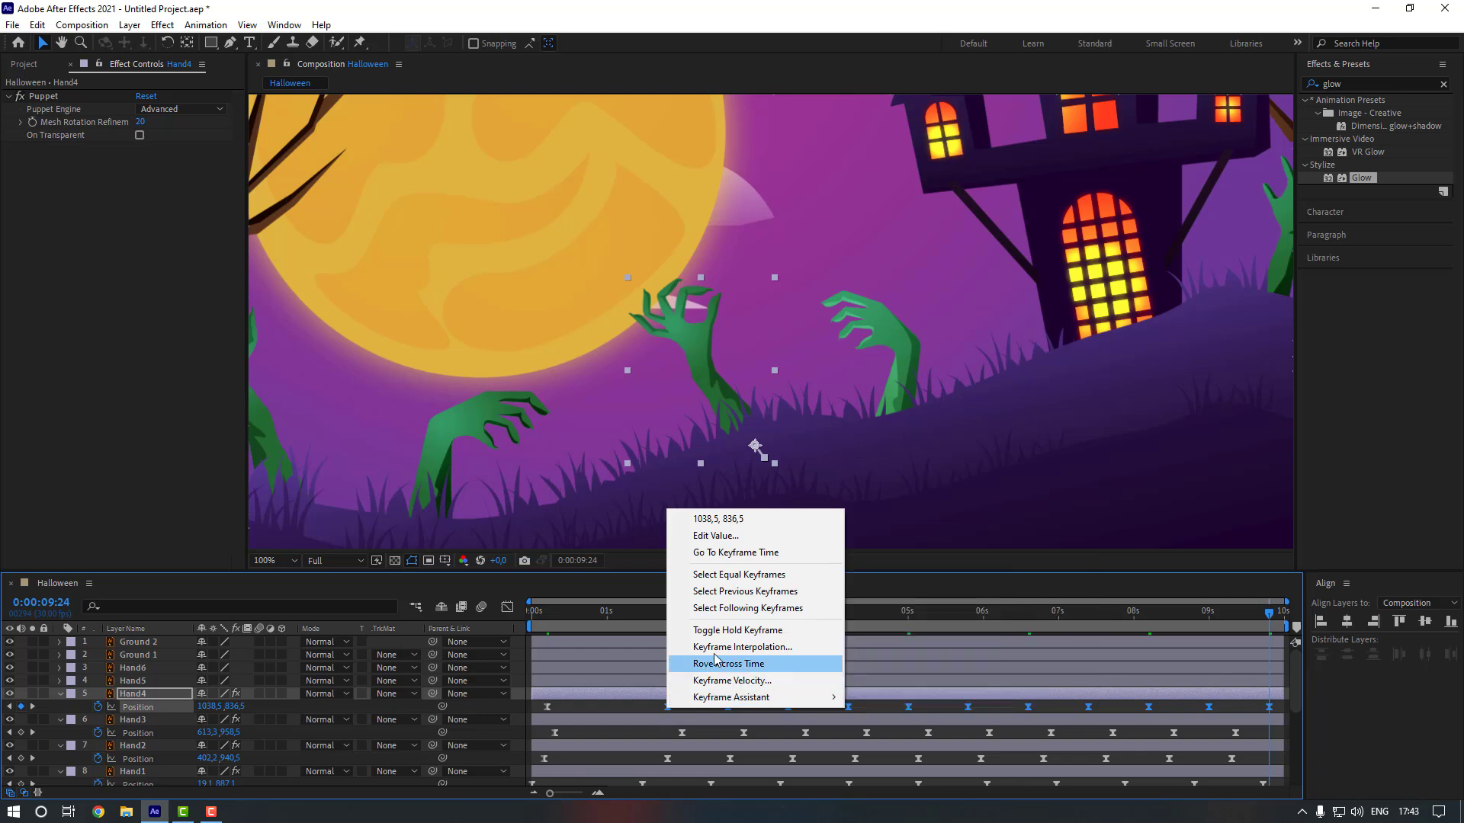
left_click(754, 648)
left_click(766, 381)
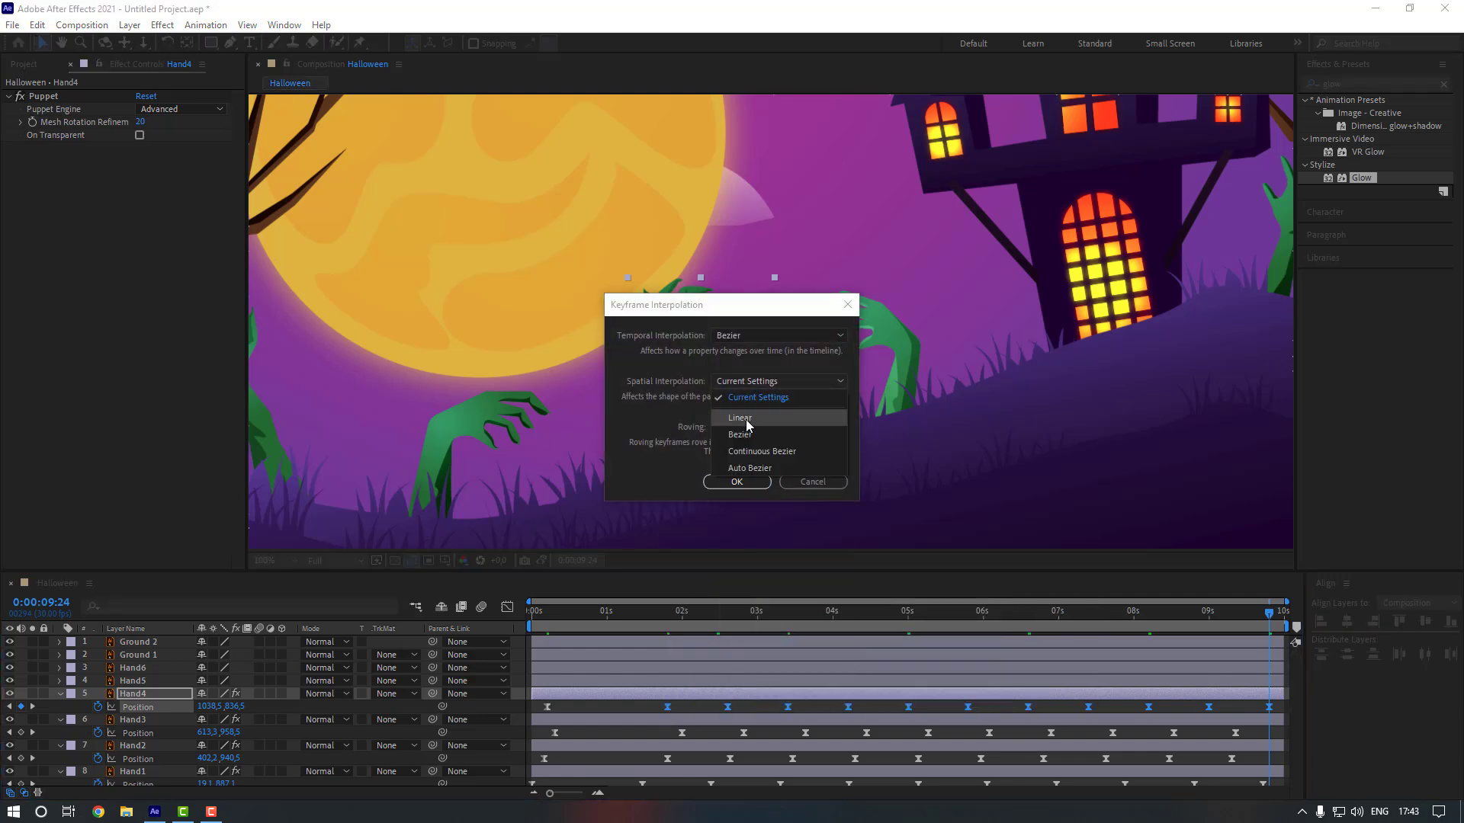
left_click(745, 419)
left_click(736, 481)
left_click(617, 706)
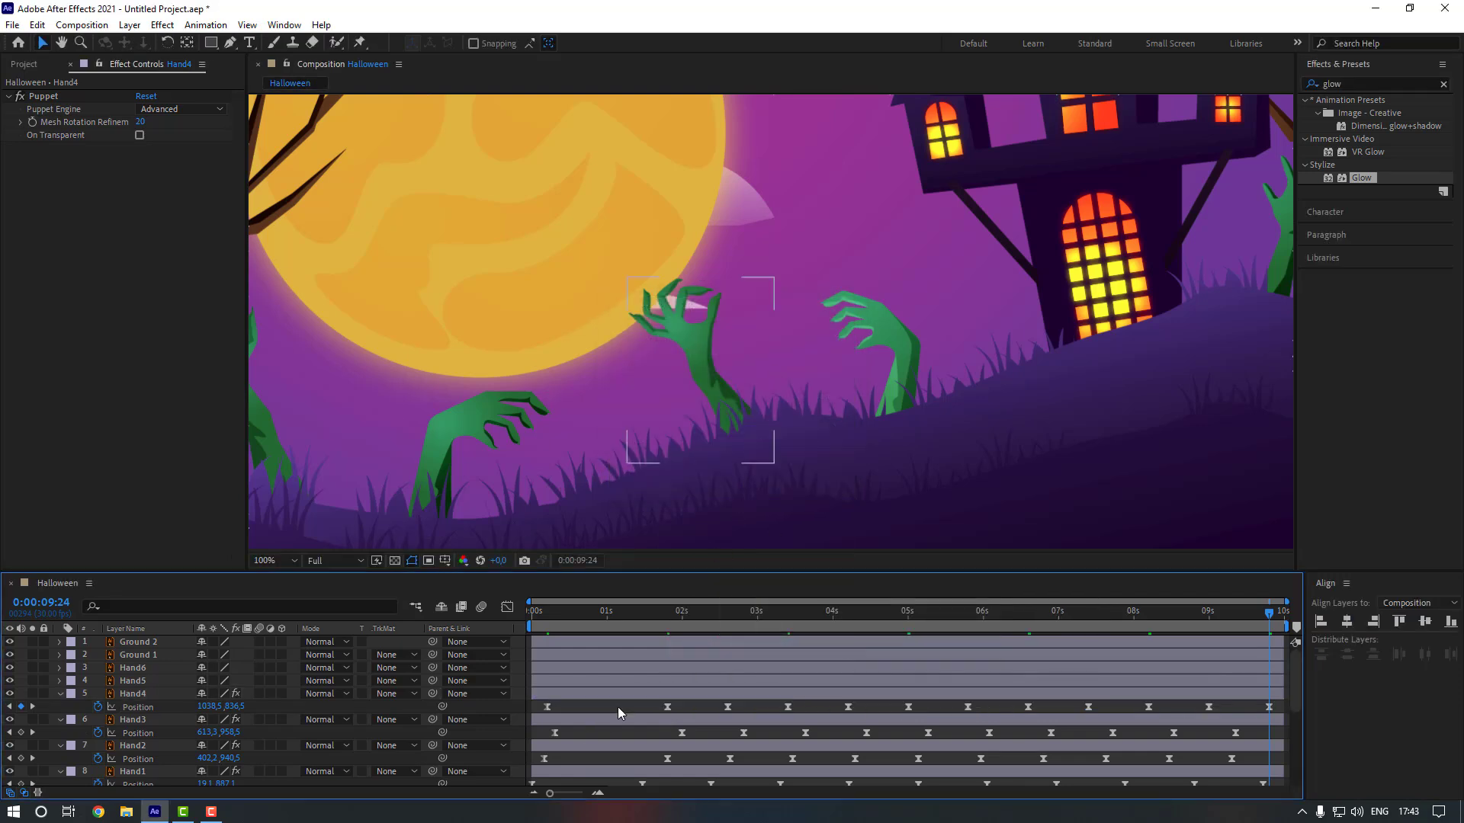
Fit the whole composition in view and play a preview of the hand animation.
left_click(273, 561)
left_click(292, 310)
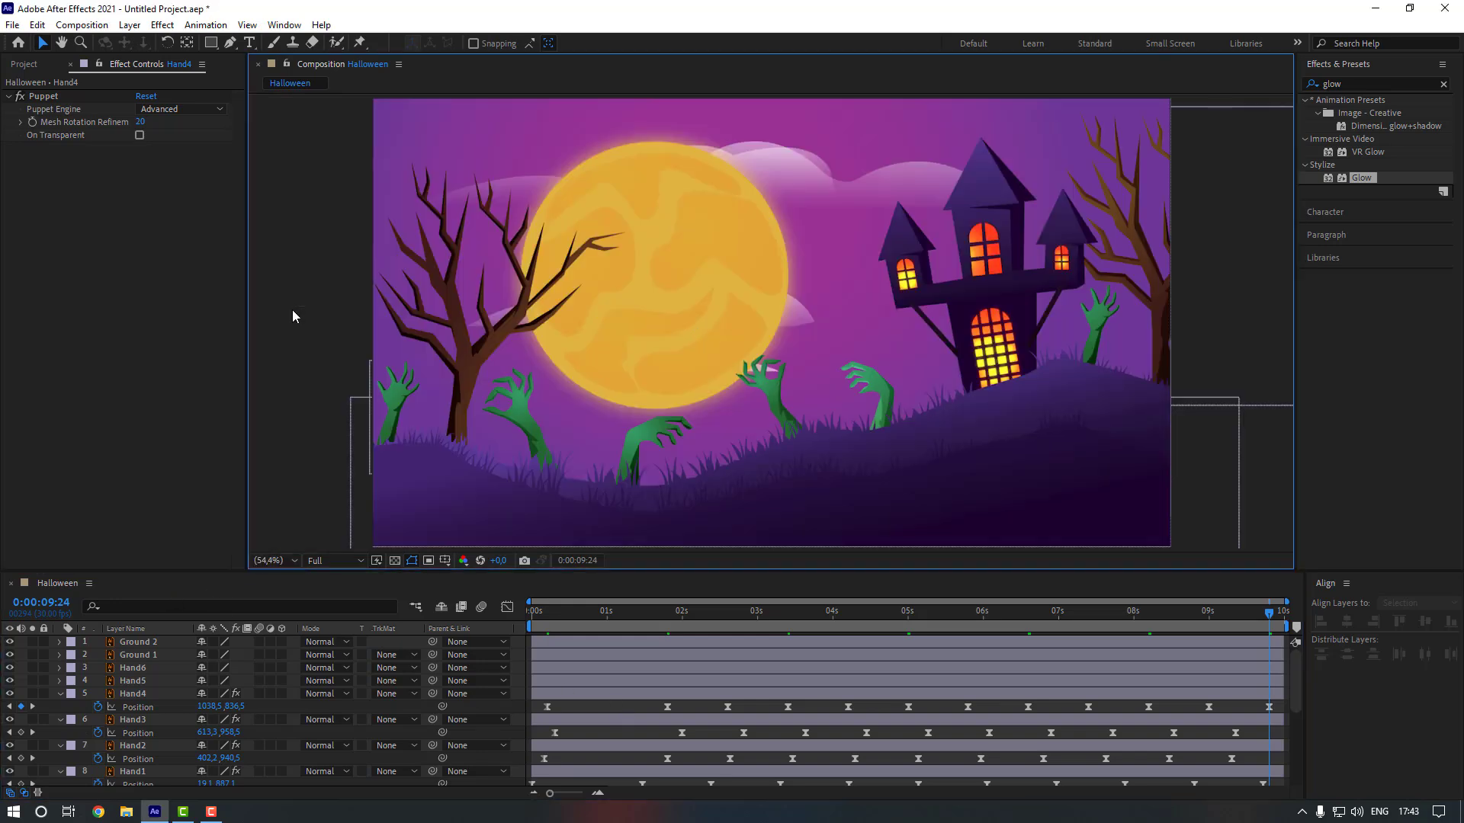
key("space")
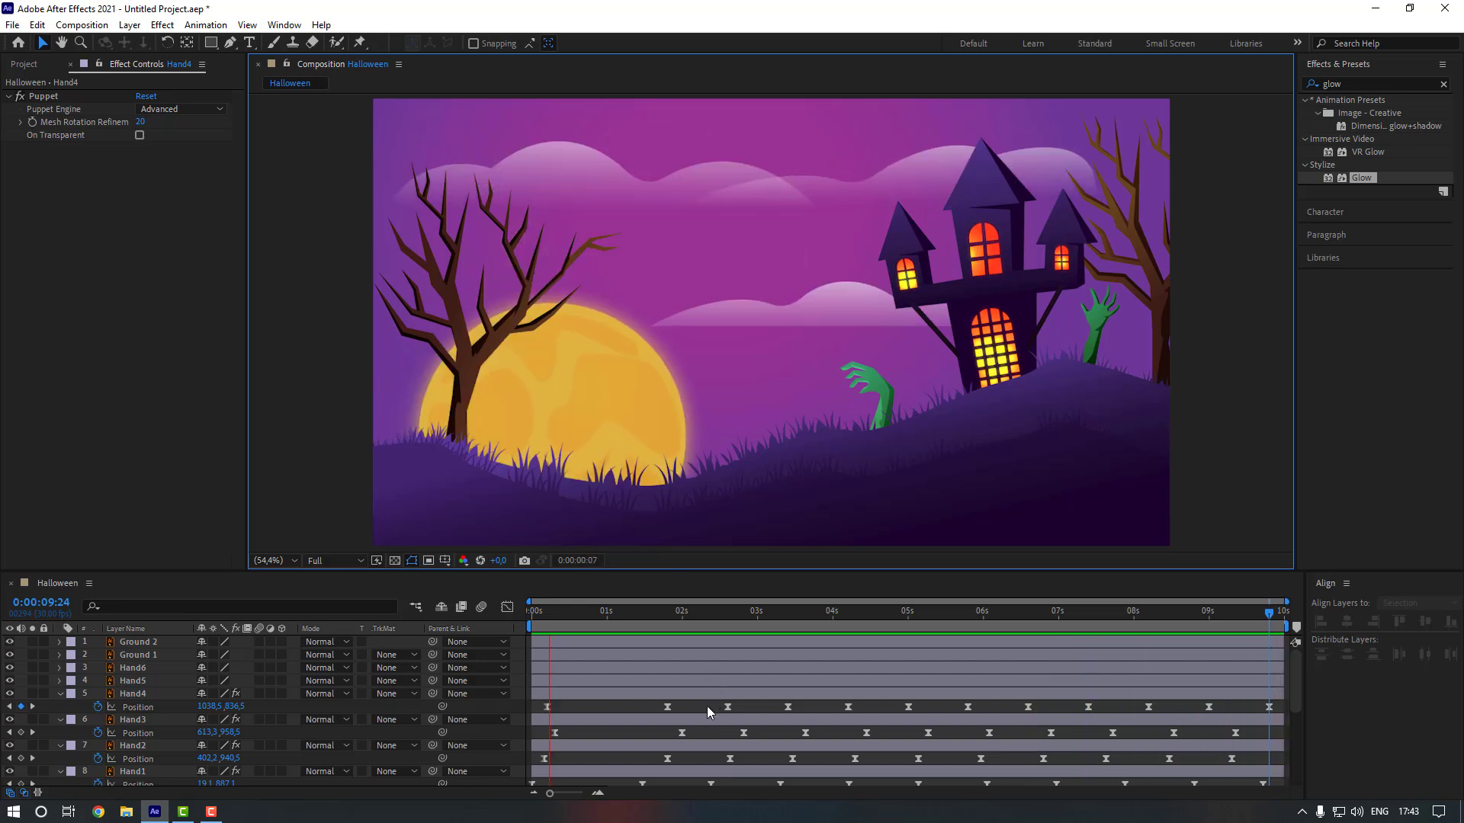
At 0:00:02:18, move Hand4 up along its motion path to position 1043,8, 843,8.
left_click(728, 613)
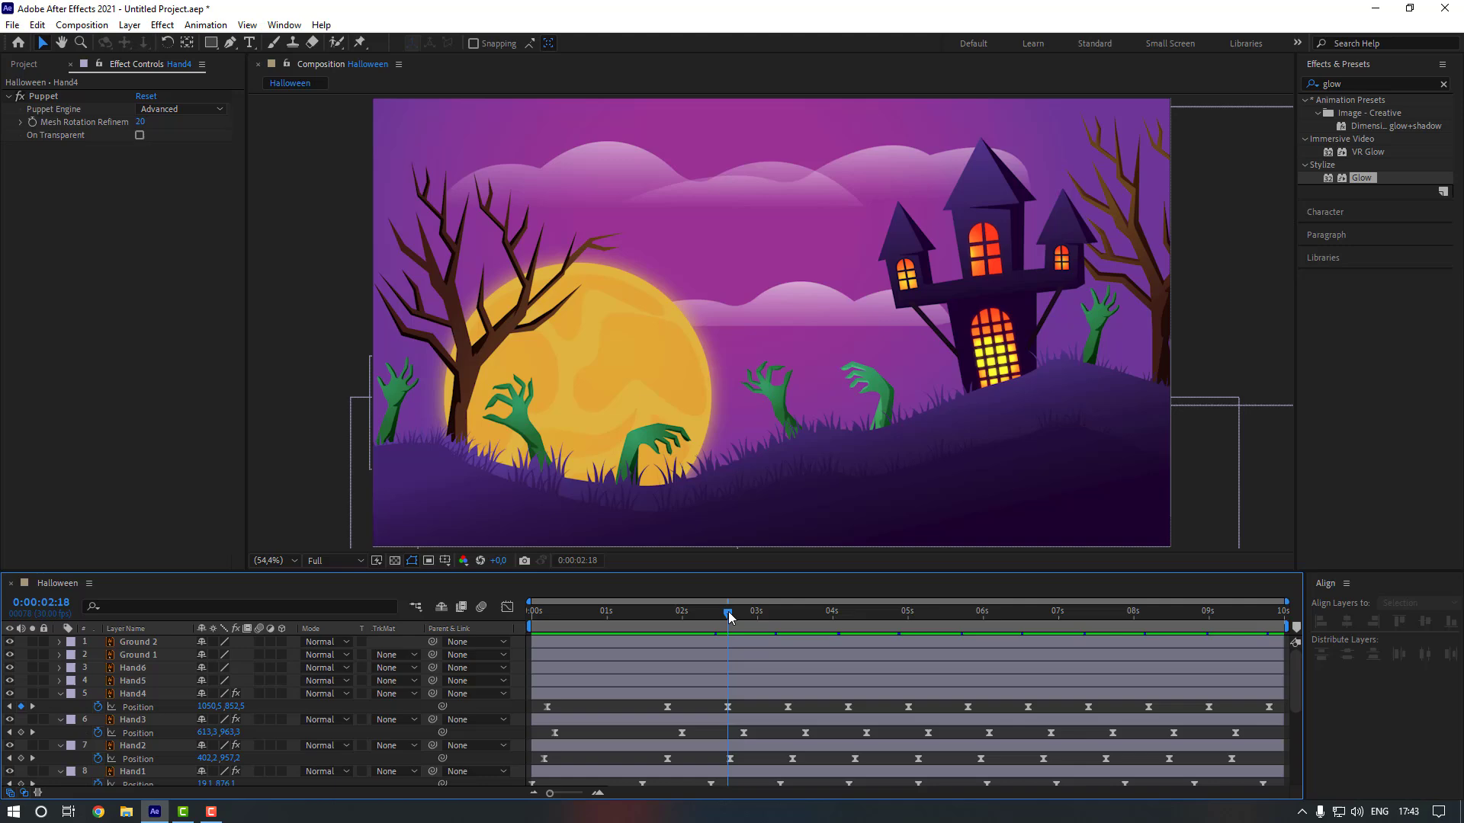
left_click(729, 697)
scroll(817, 516, "up", 7)
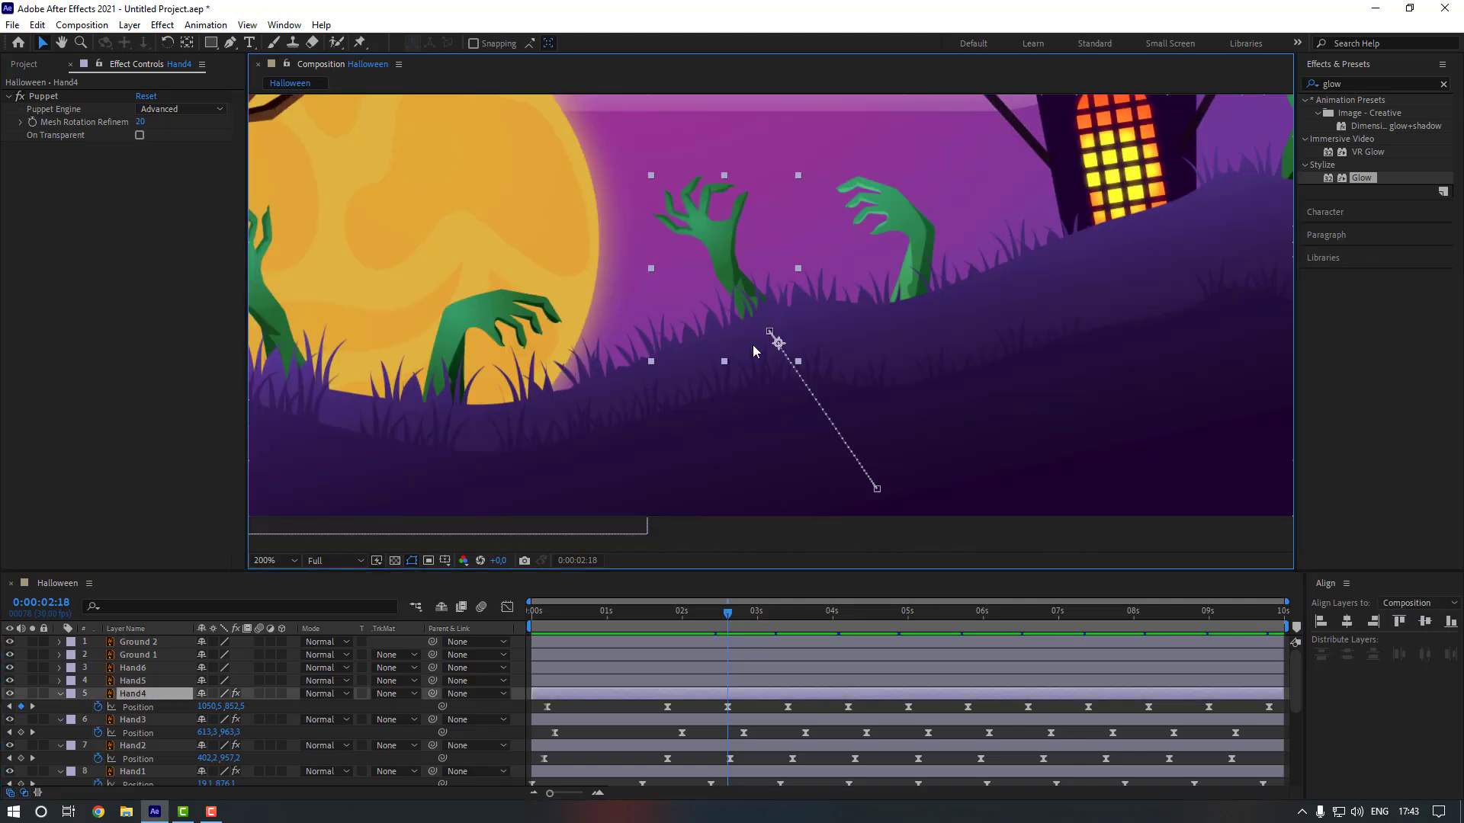
left_click_drag(737, 319, 712, 286)
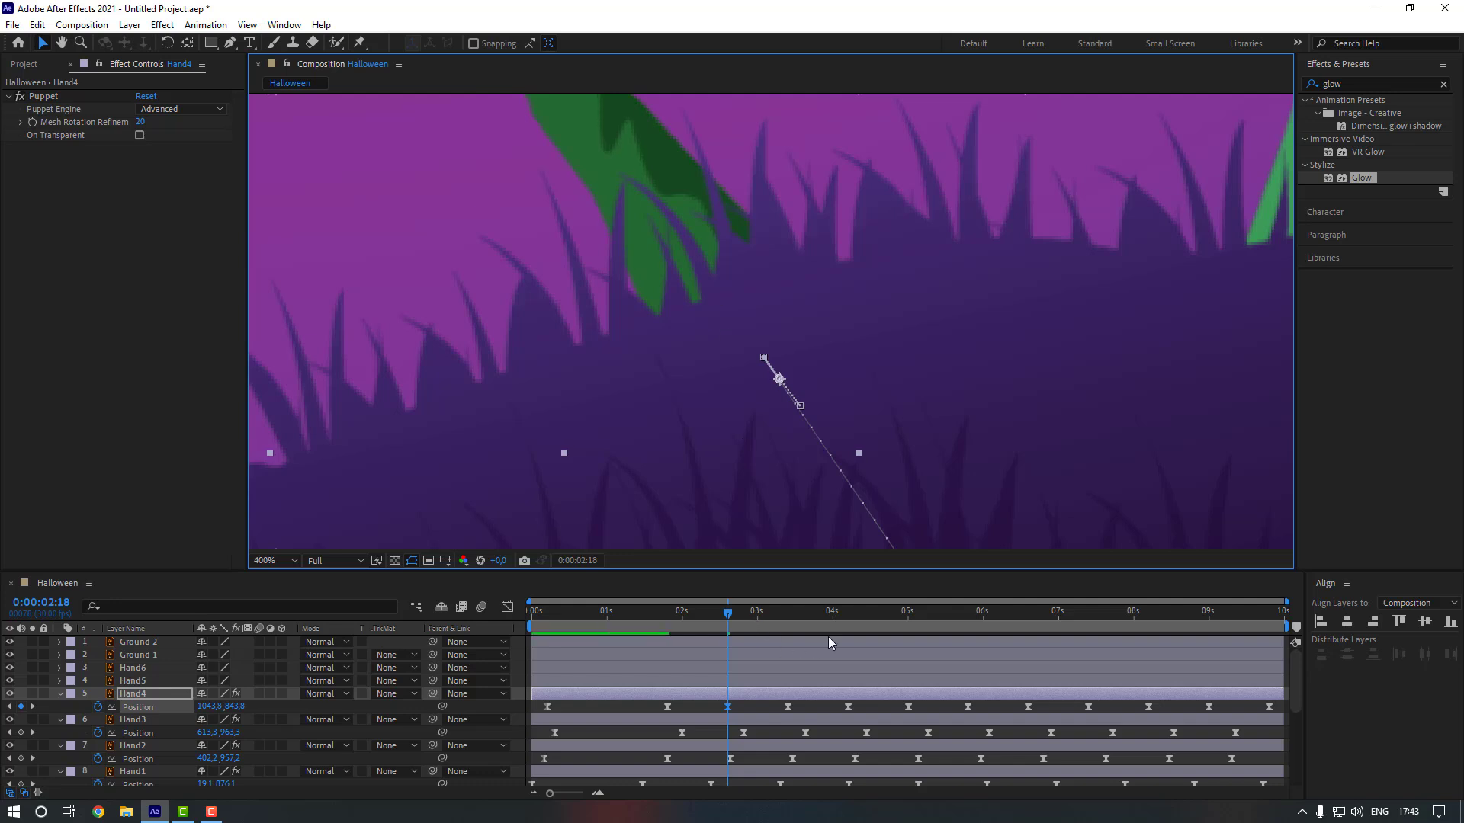
Copy Hand4's raised position keyframe onto every second following keyframe, including those at 0:00:07:12 and 0:00:09:00.
left_click(850, 614)
left_click_drag(849, 617, 969, 620)
left_click(1087, 620)
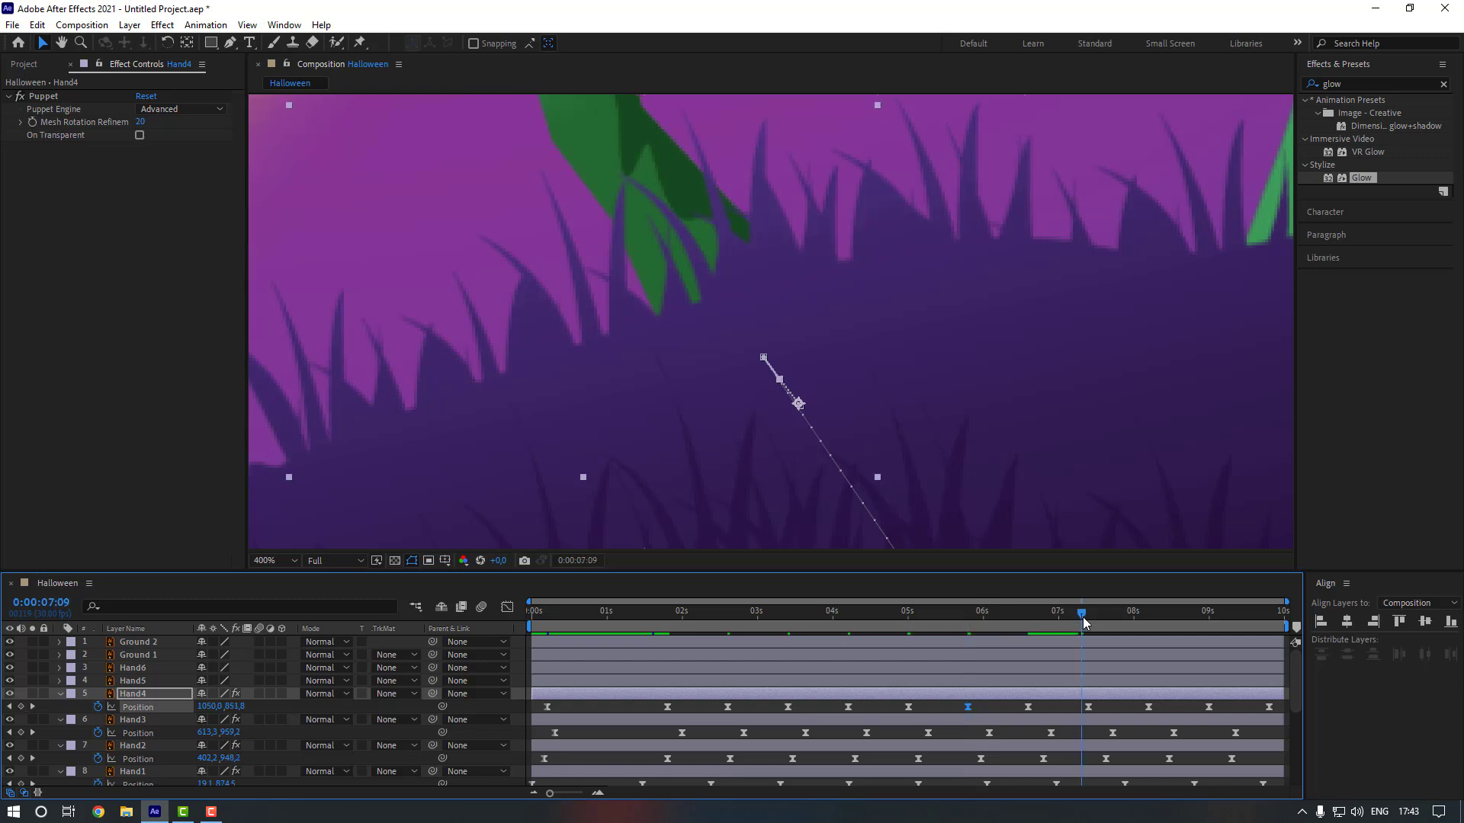
key("ctrl+v")
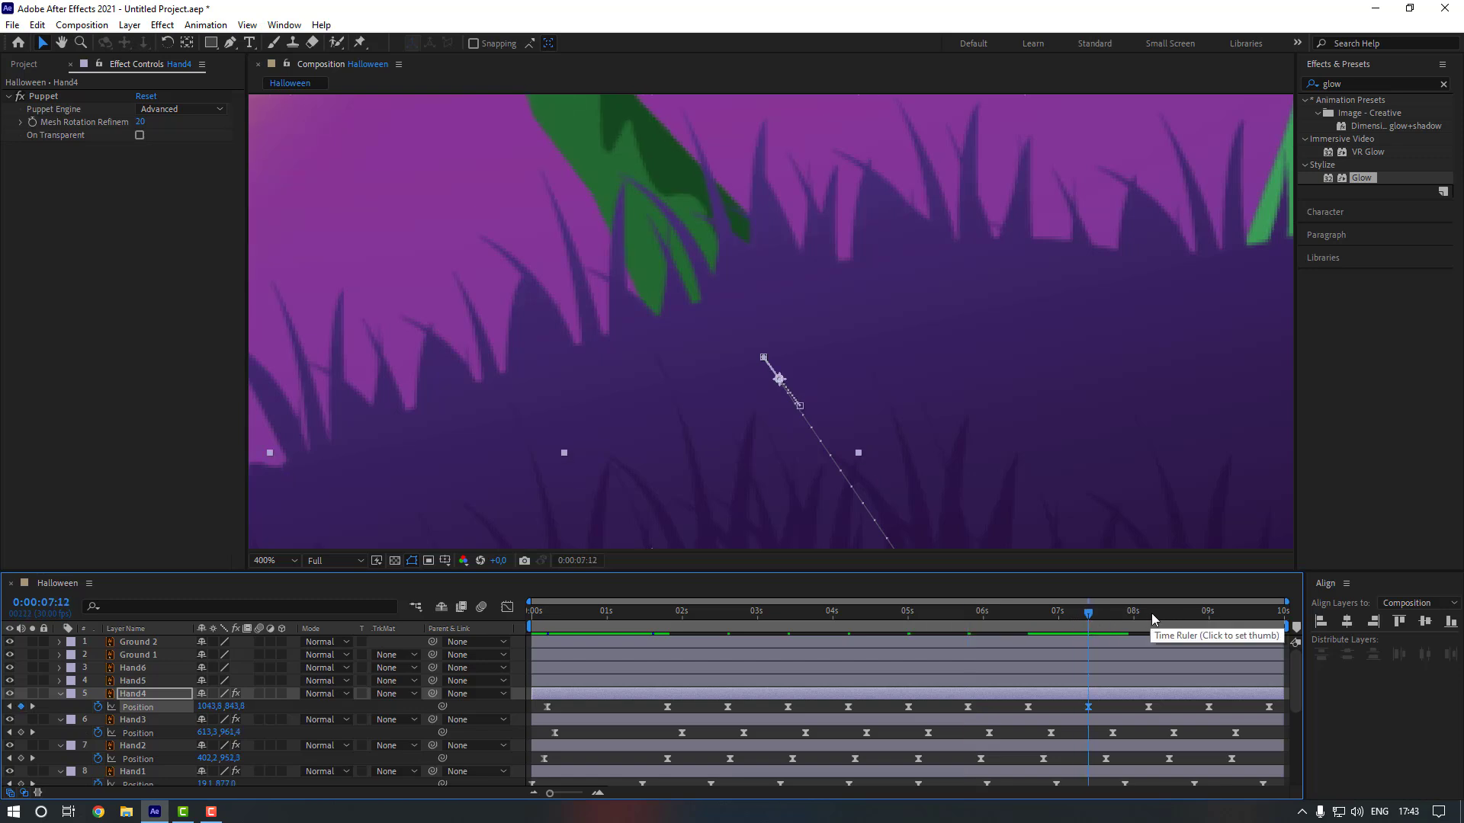
left_click_drag(1151, 613, 1212, 614)
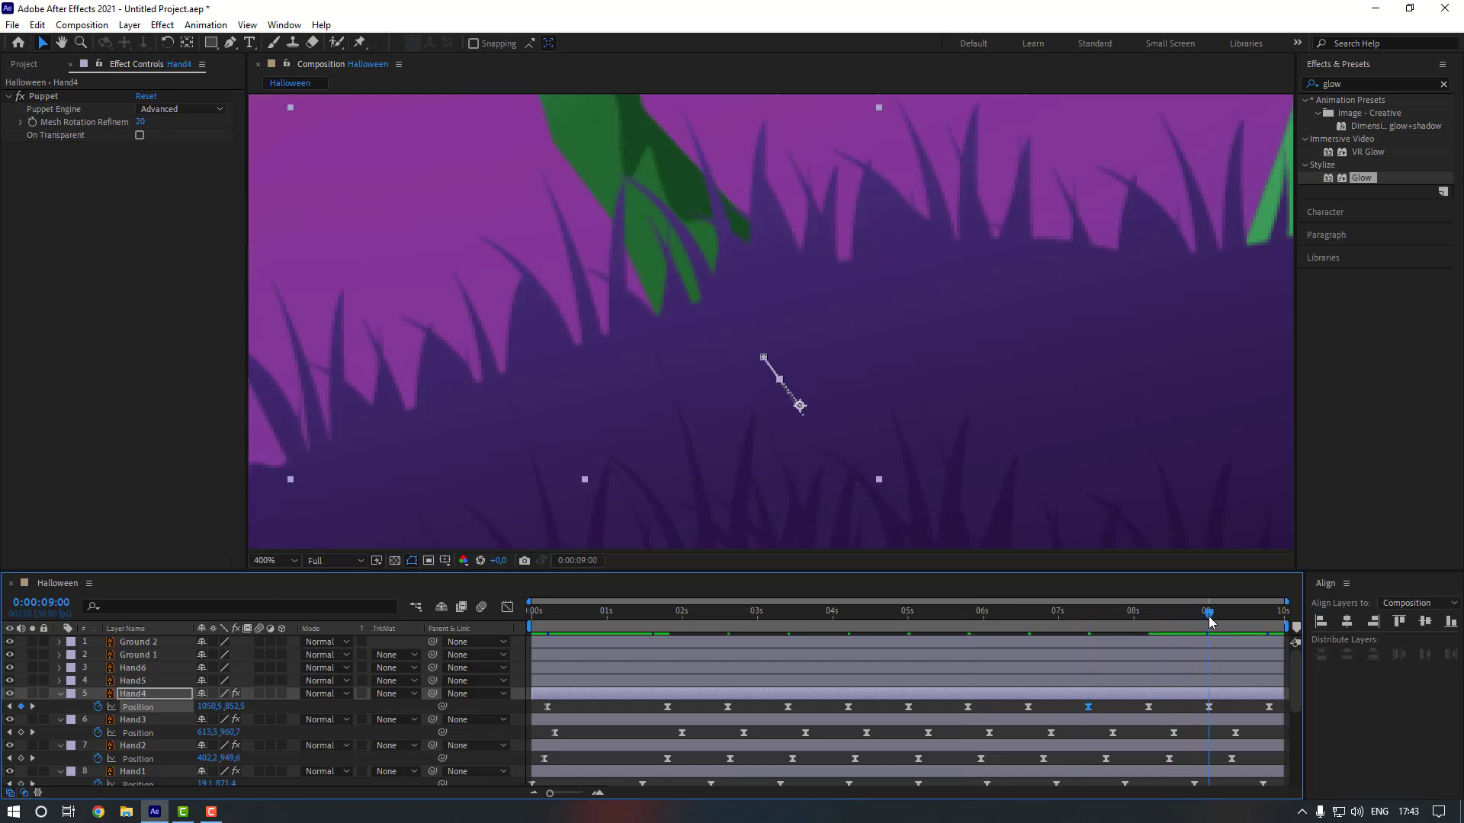
key("ctrl+v")
Show the full composition again and play back the adjusted Hand4 movement.
scroll(755, 419, "down", 4)
left_click(281, 562)
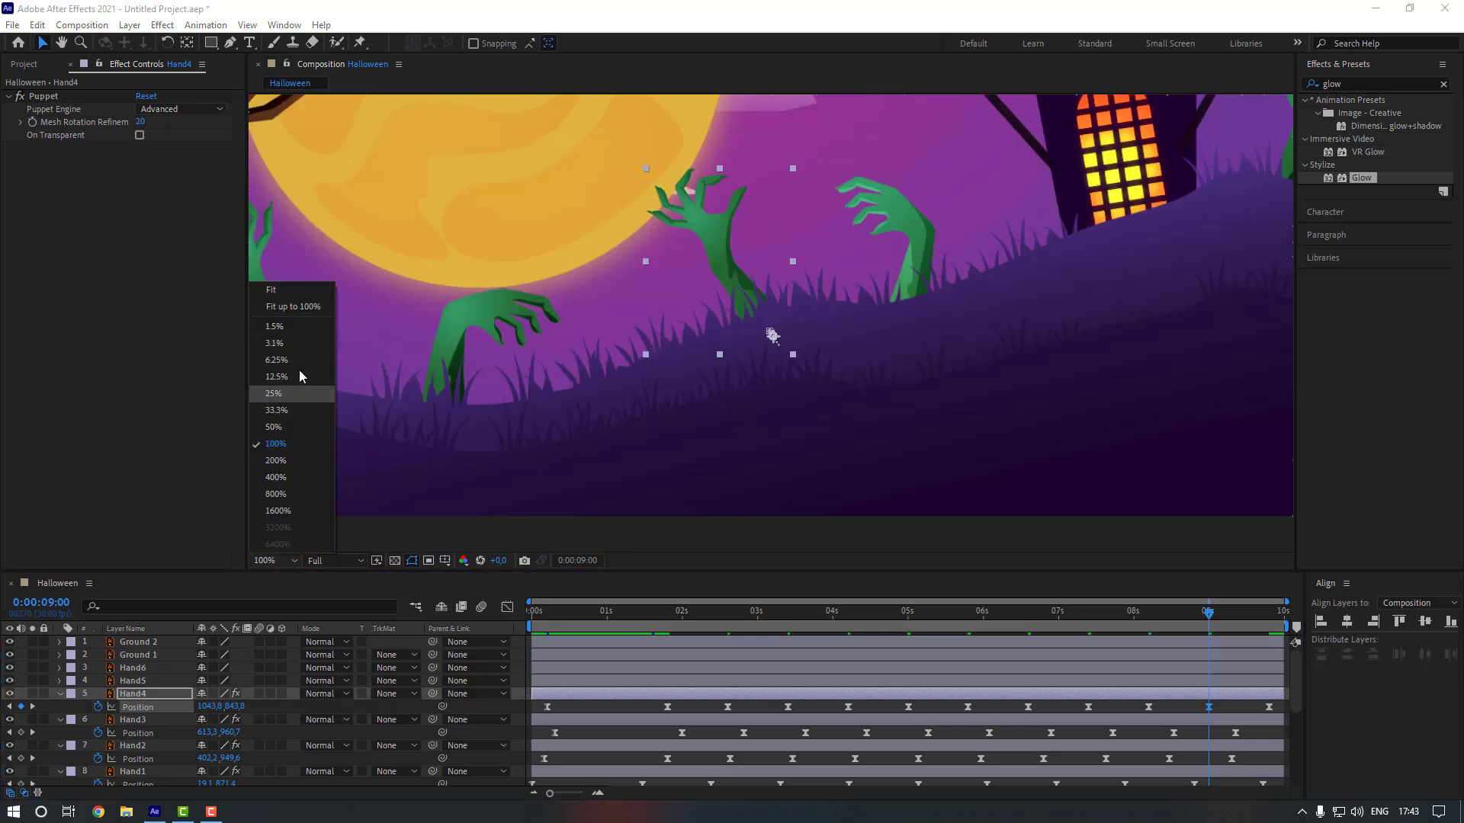
left_click(298, 307)
key("space")
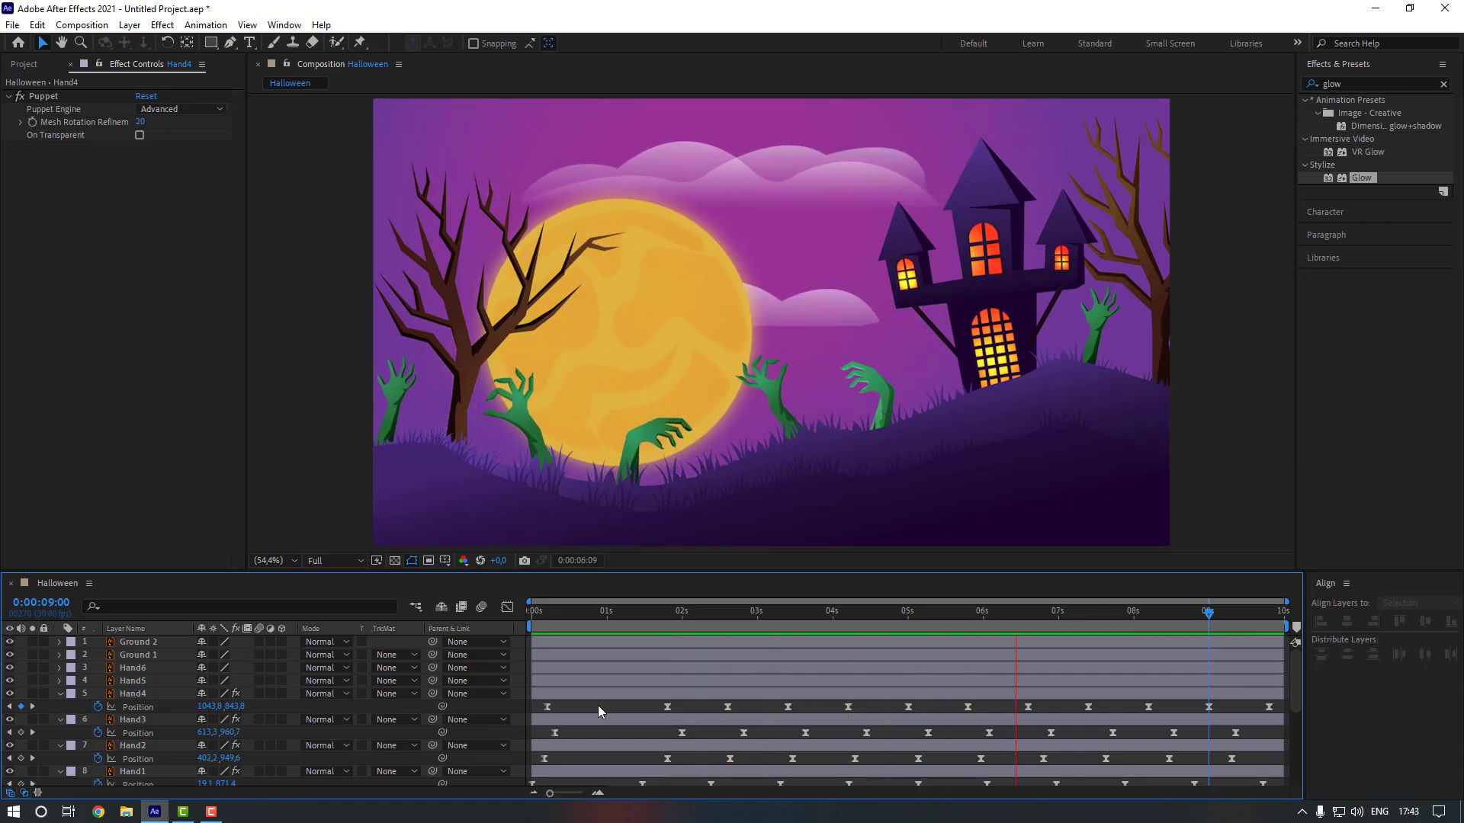
Solo the Hand5 layer at the composition's start and place three puppet pins on it, at the arm's base, wrist and palm.
left_click(565, 681)
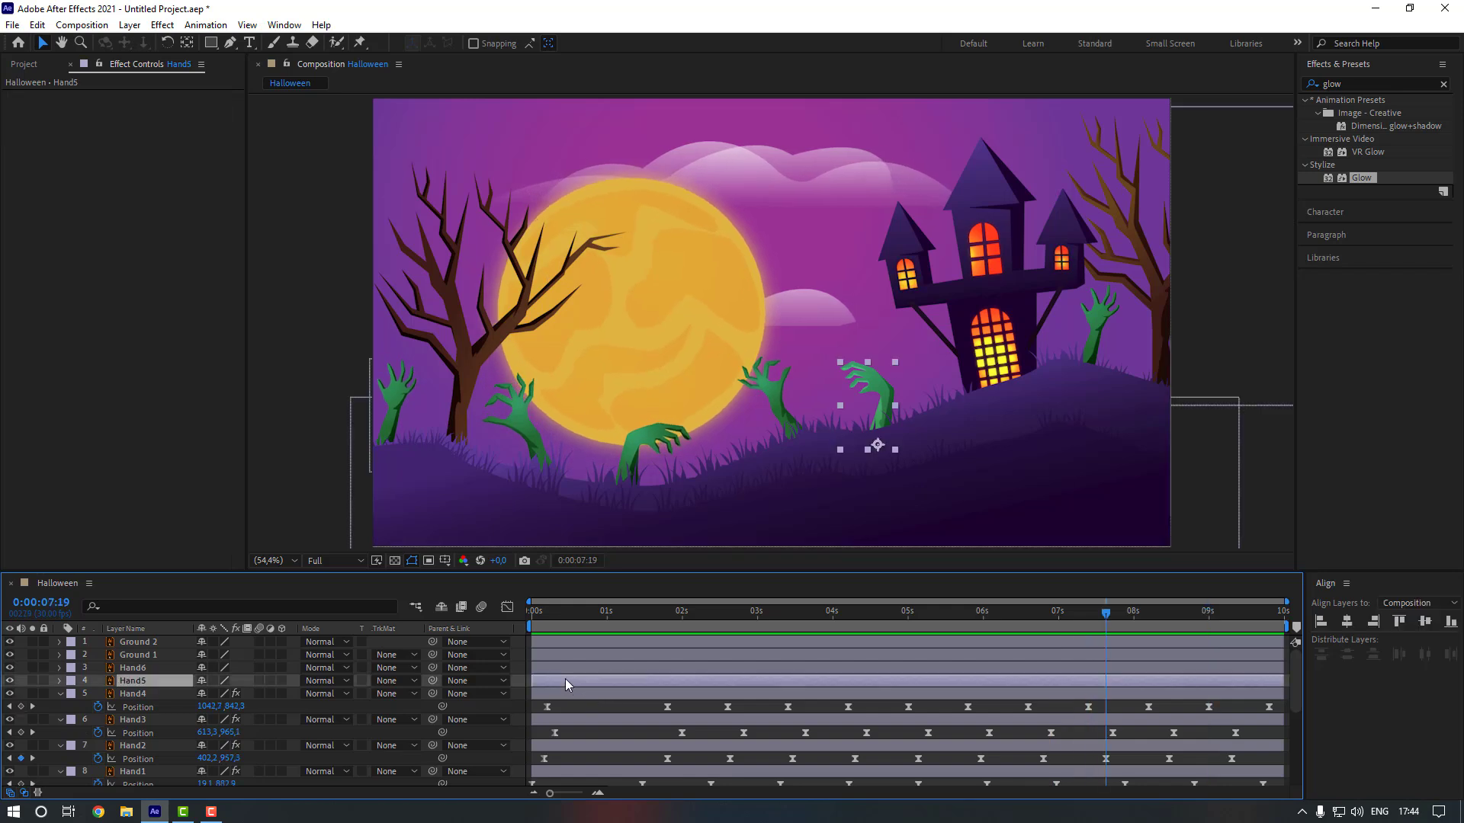
left_click_drag(580, 619, 555, 622)
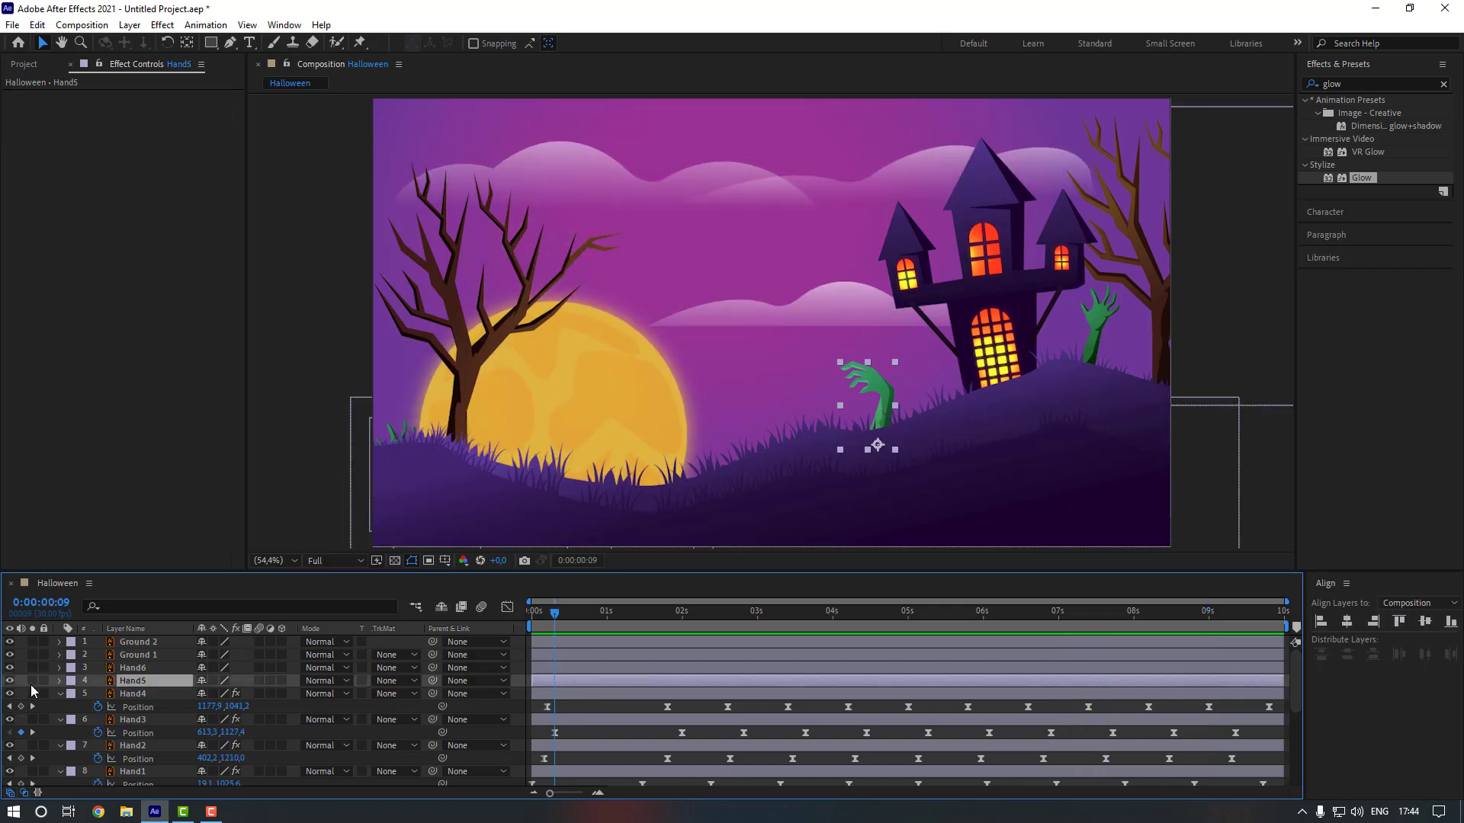
left_click(32, 681)
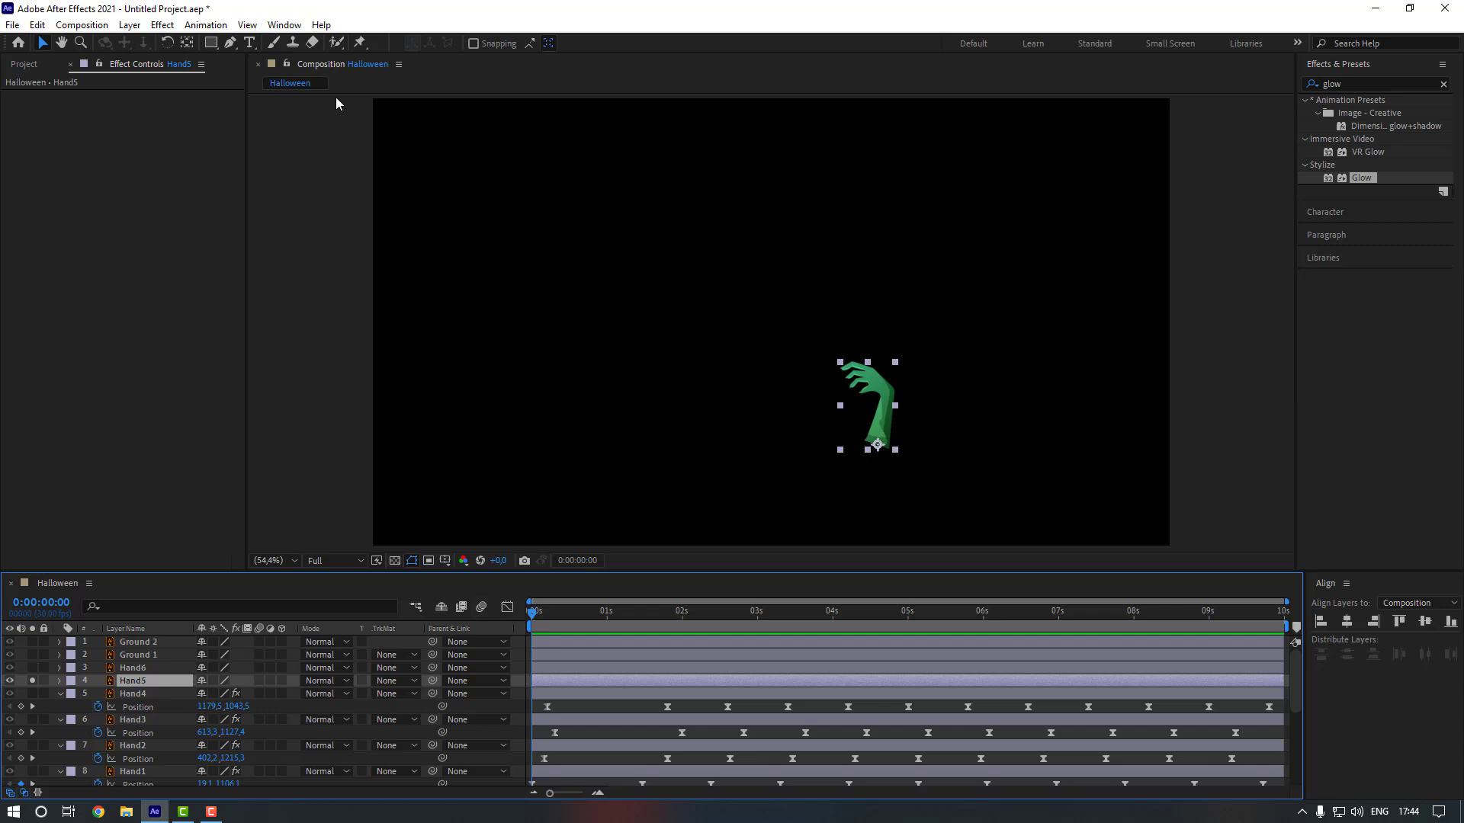
left_click(361, 44)
scroll(900, 427, "up", 3)
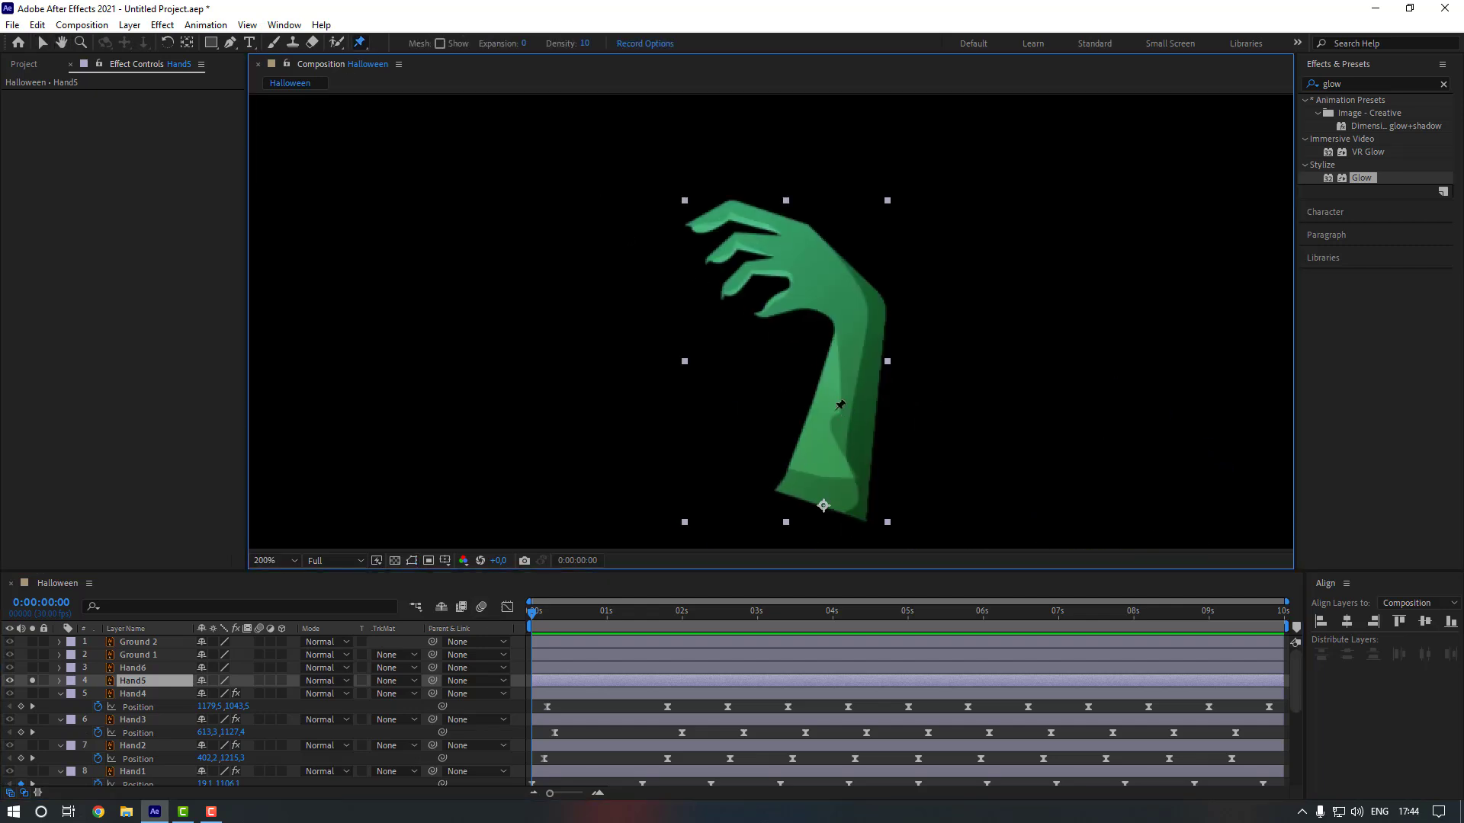
left_click(712, 474)
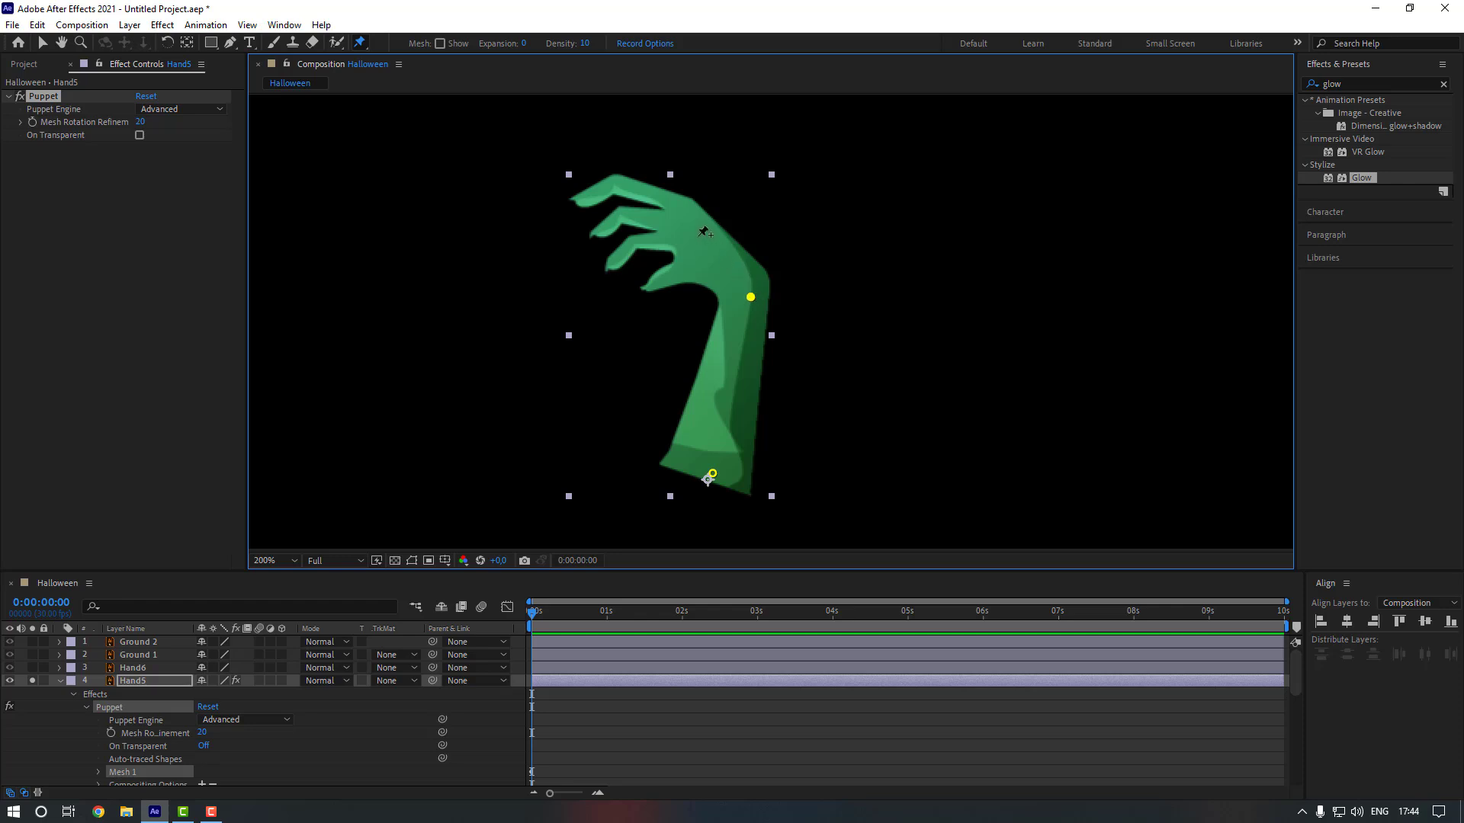
Reveal Hand5's keyframes and, at 0:00:00:10, bend the hand down by moving Puppet Pin 3 to 79,7, 53,2.
left_click(573, 681)
key("u")
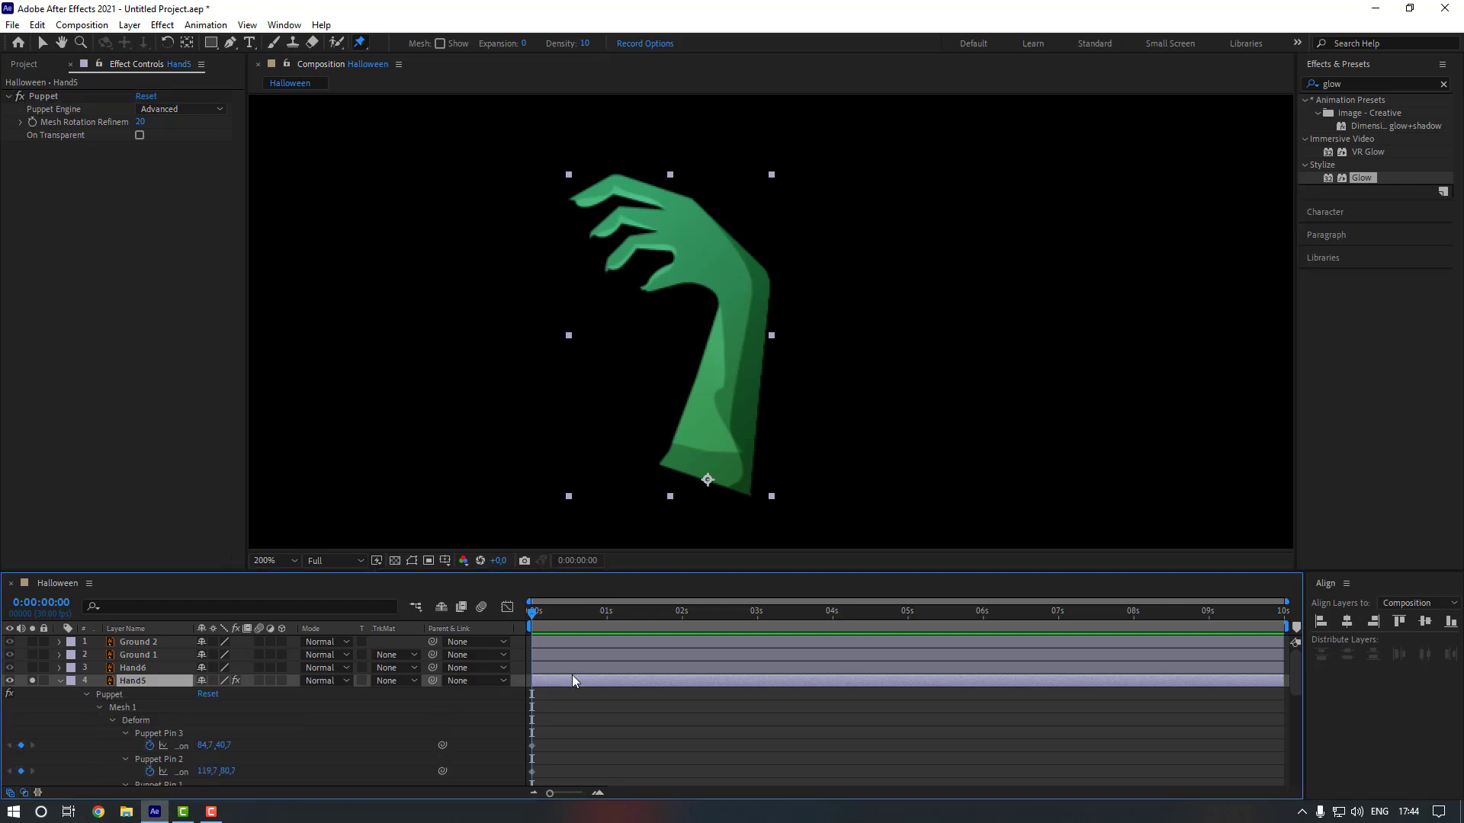
key("shift+Page_Down")
left_click(159, 734)
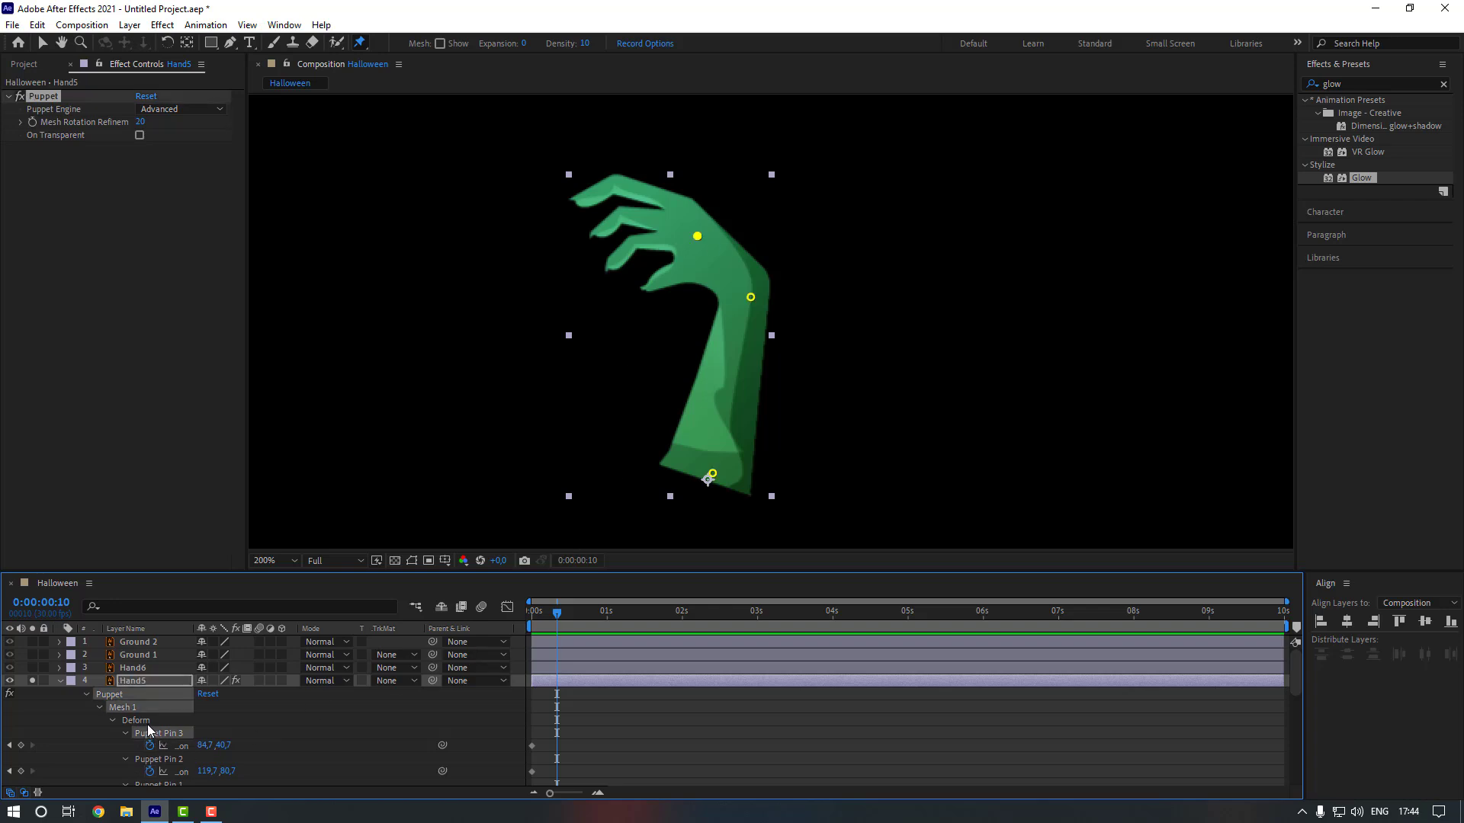
left_click_drag(696, 237, 689, 256)
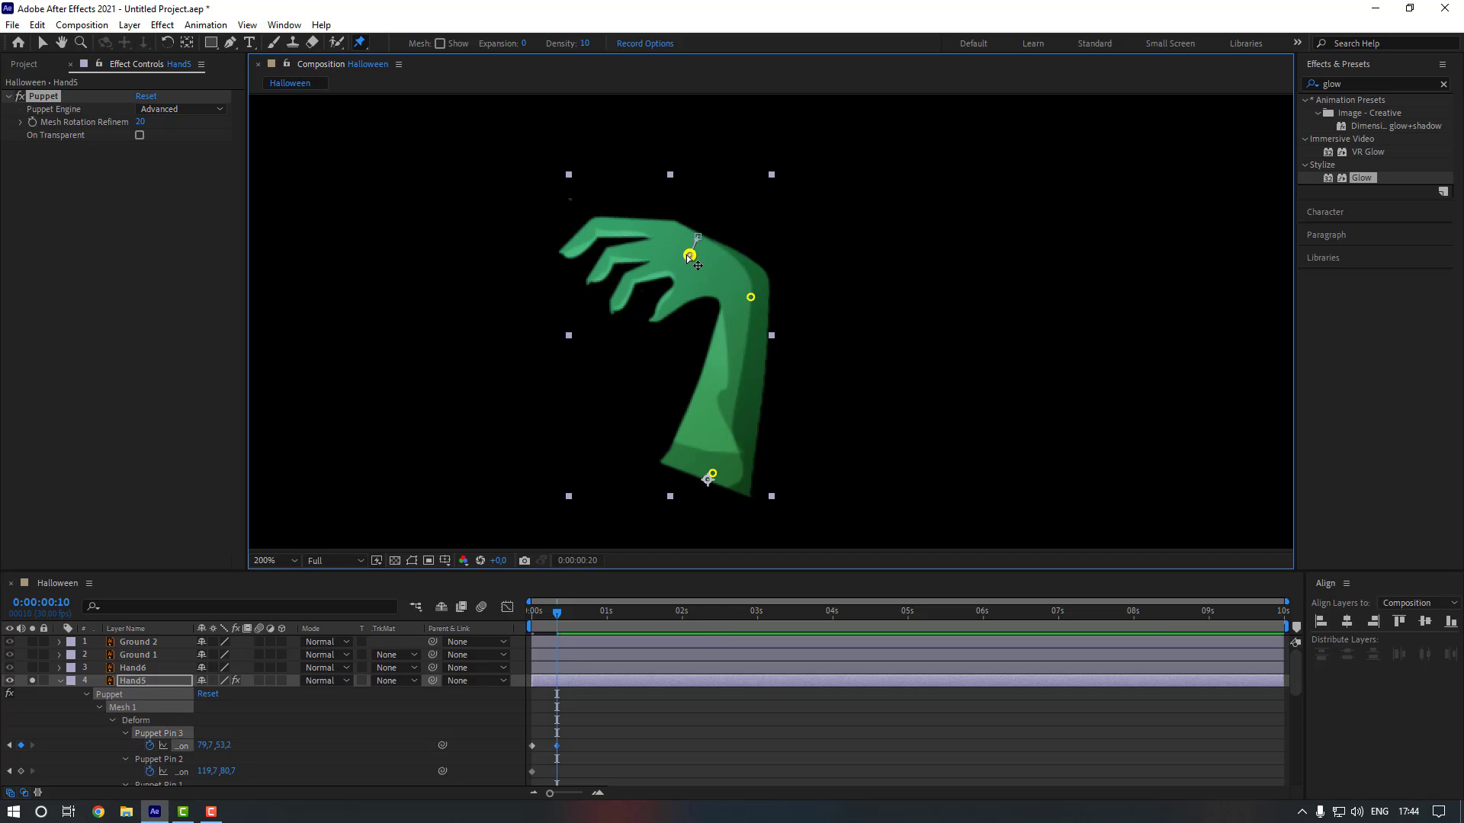
Copy Puppet Pin 3's first keyframe to 0:00:00:20 and apply Easy Ease to all three of its keyframes.
key("shift+Page_Down")
left_click(532, 746)
key("ctrl+c")
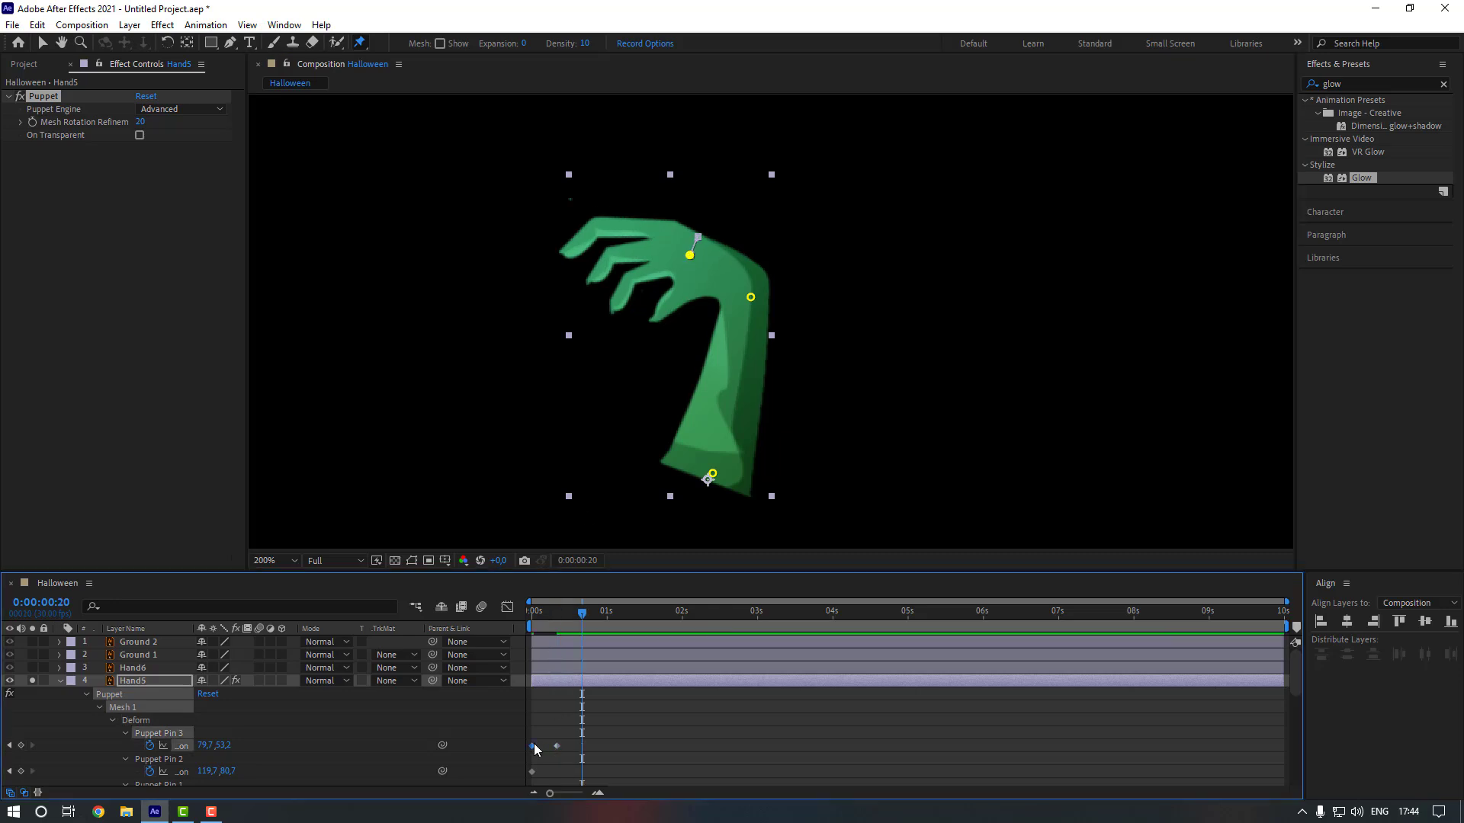
key("ctrl+v")
left_click_drag(593, 744, 525, 748)
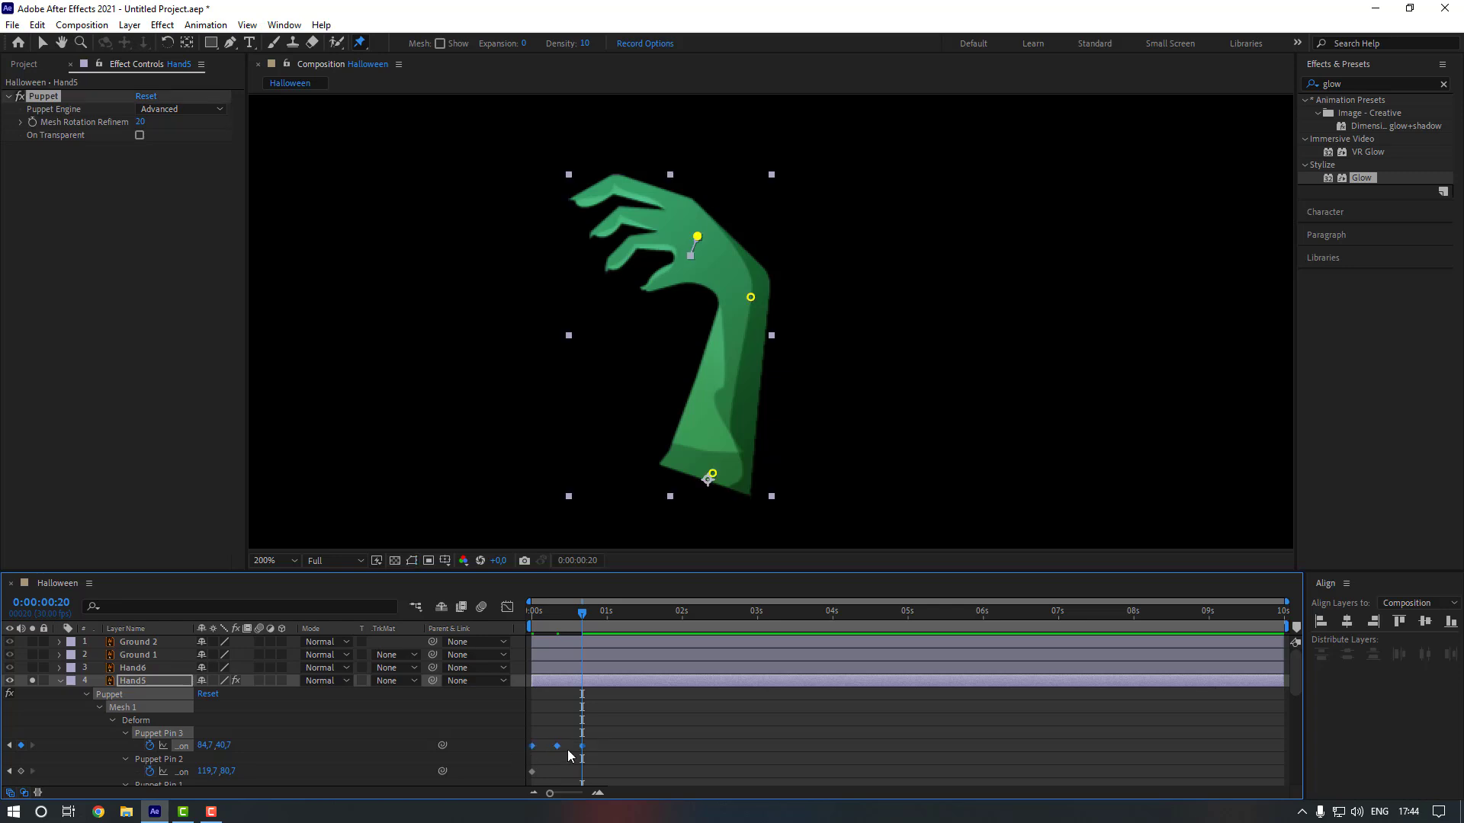
right_click(583, 751)
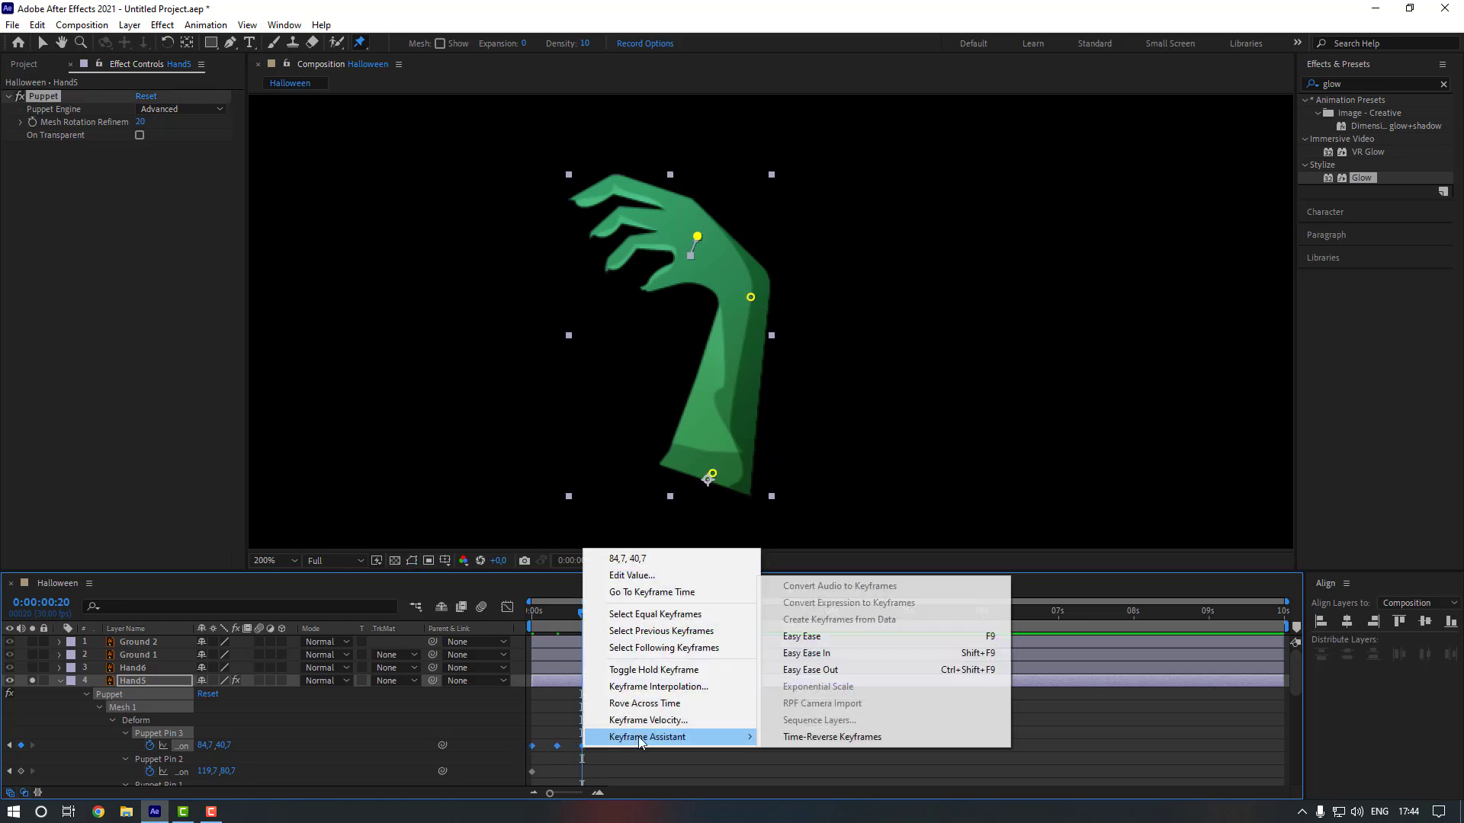
left_click(818, 636)
left_click(594, 757)
Add a loopOut(type = "cycle", numKeyframes = 0) expression to Puppet Pin 3's position and stretch its keyframes over about 1.6 seconds.
left_click(150, 745, "alt")
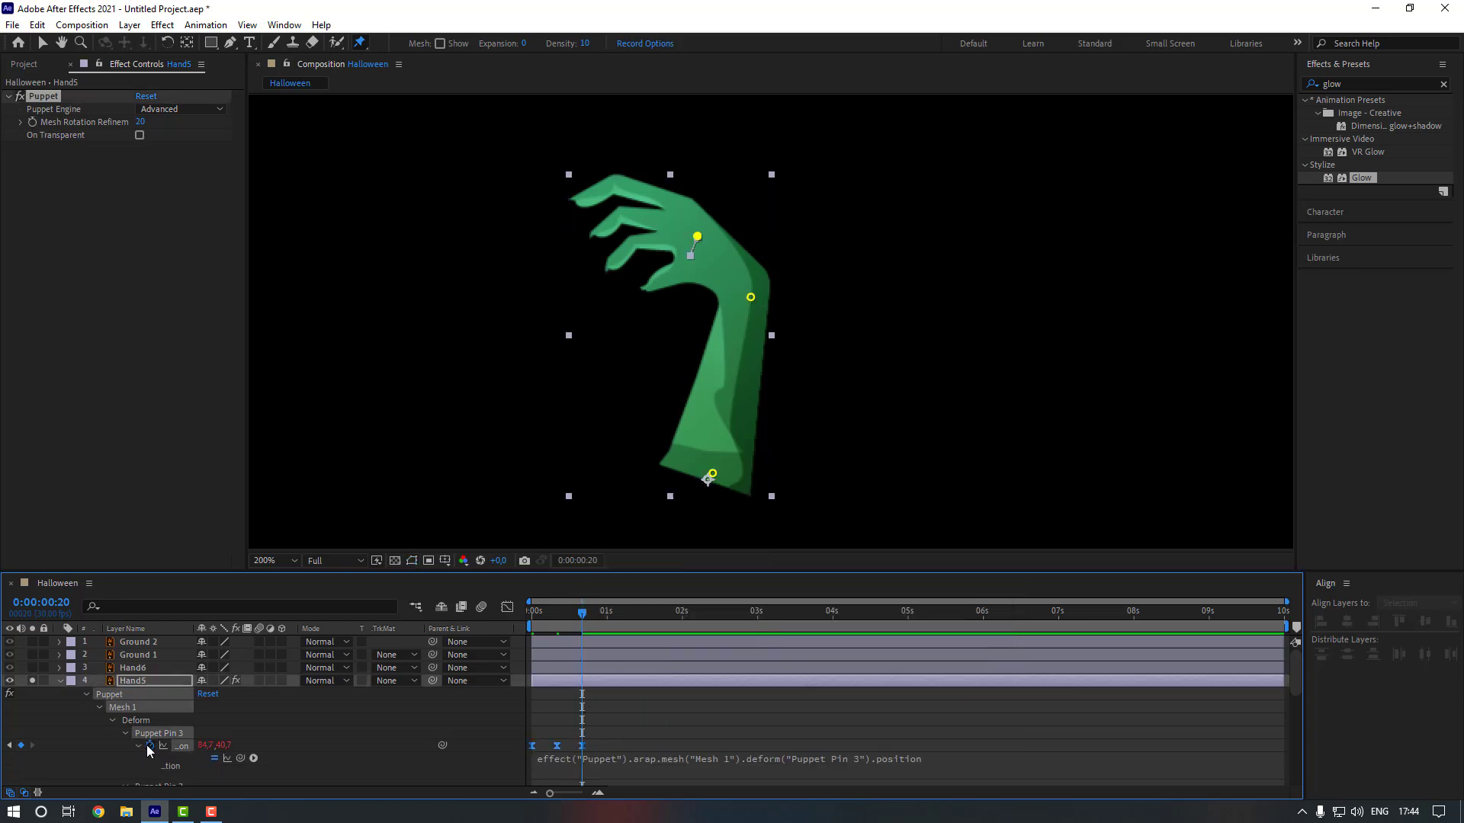
left_click(253, 758)
mouse_move(319, 681)
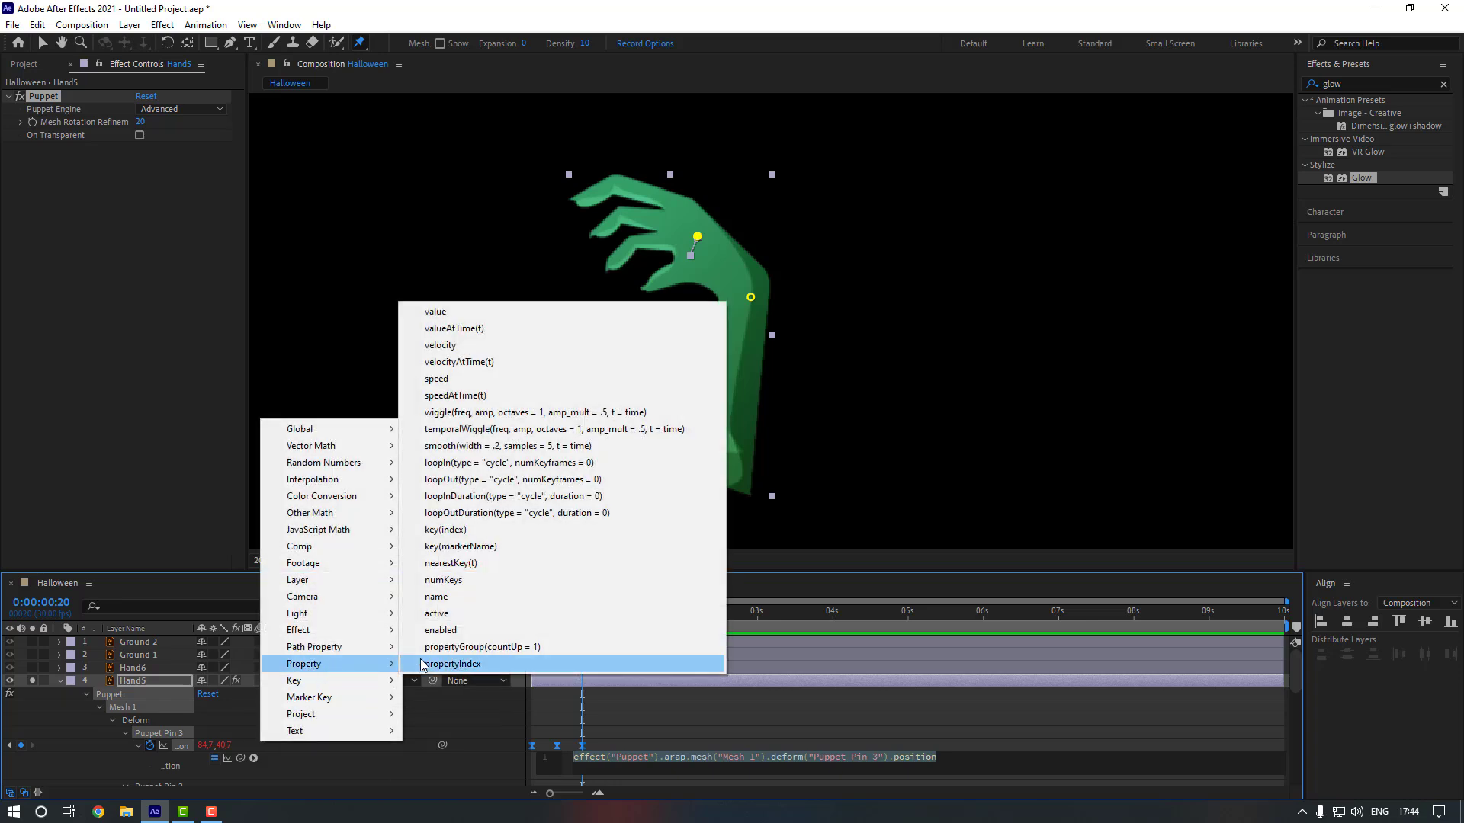
left_click(488, 479)
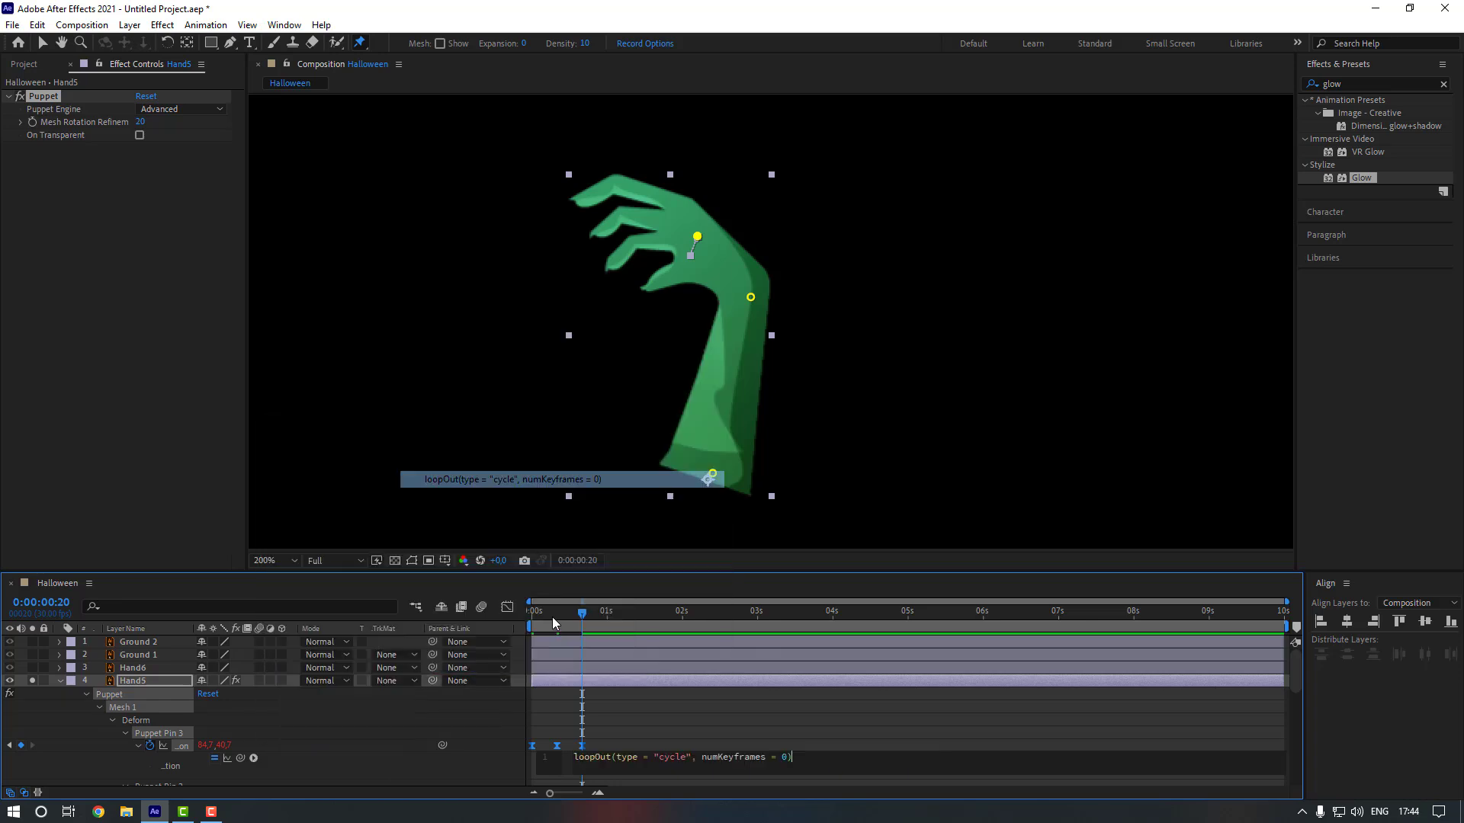
left_click_drag(557, 750, 653, 751)
left_click(347, 726)
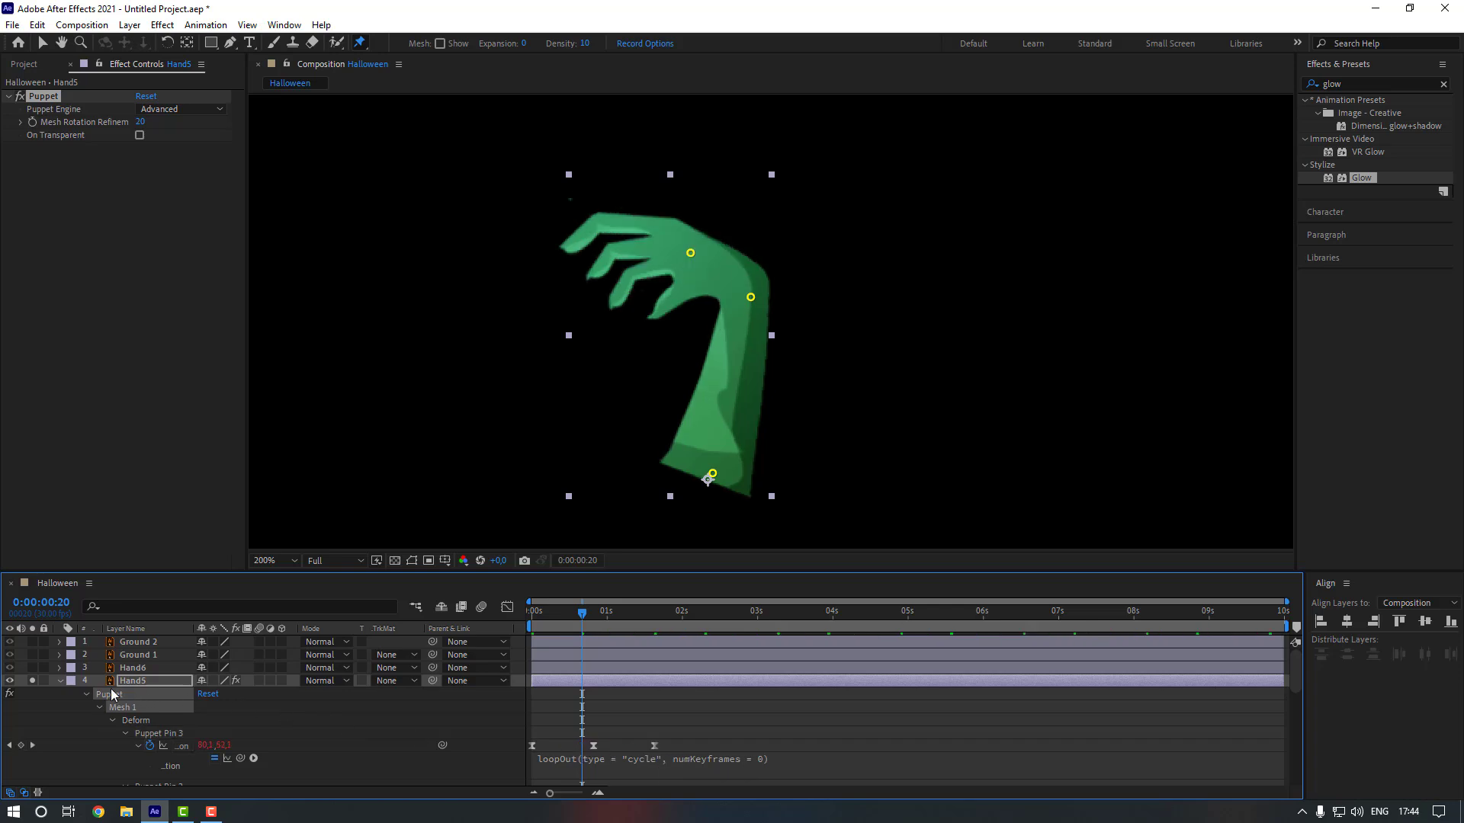
Turn off solo for Hand5, collapse its properties and switch back to the Selection tool.
left_click(32, 681)
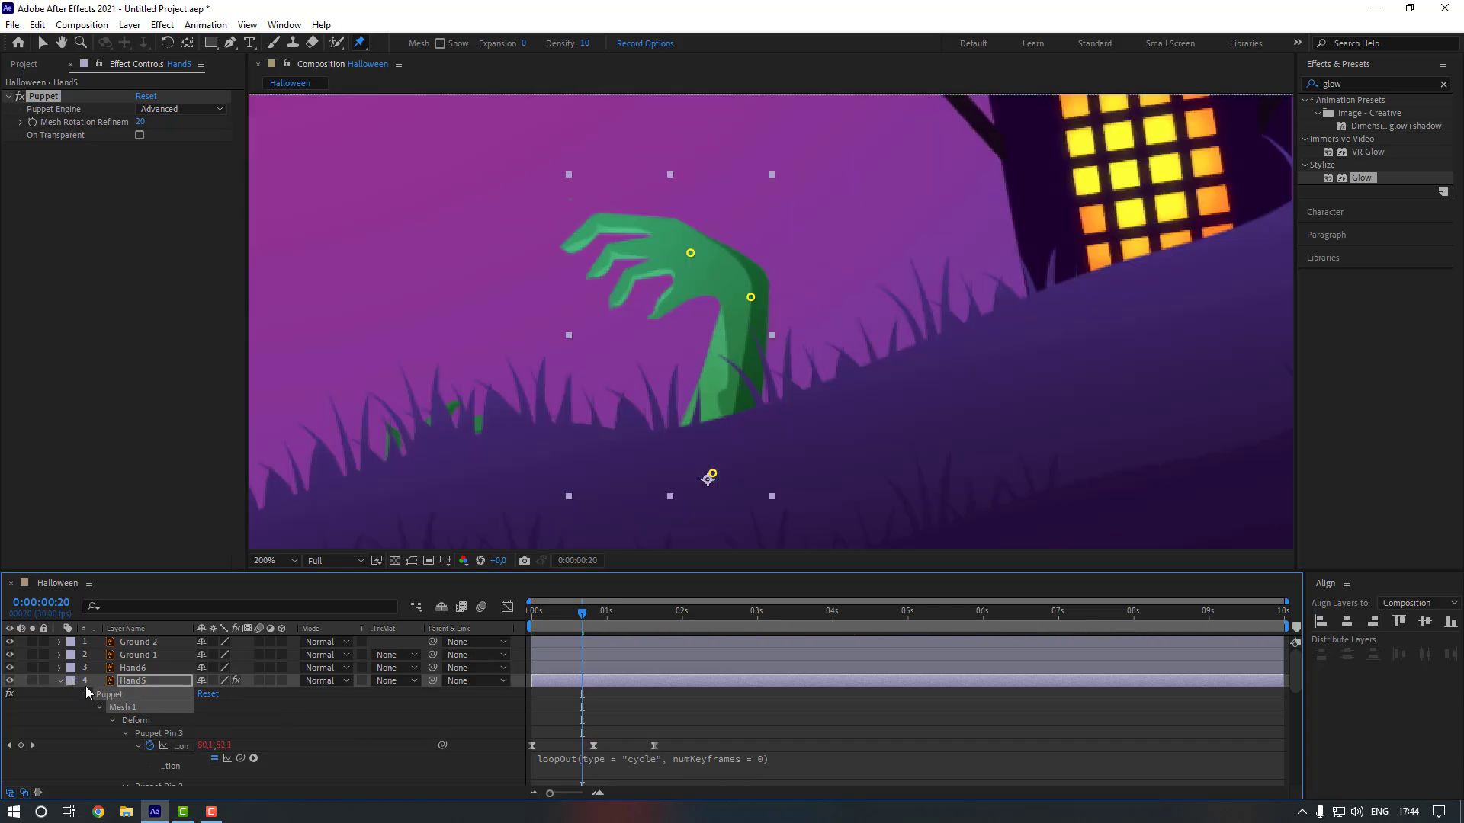
left_click(60, 682)
key("comma")
key("v")
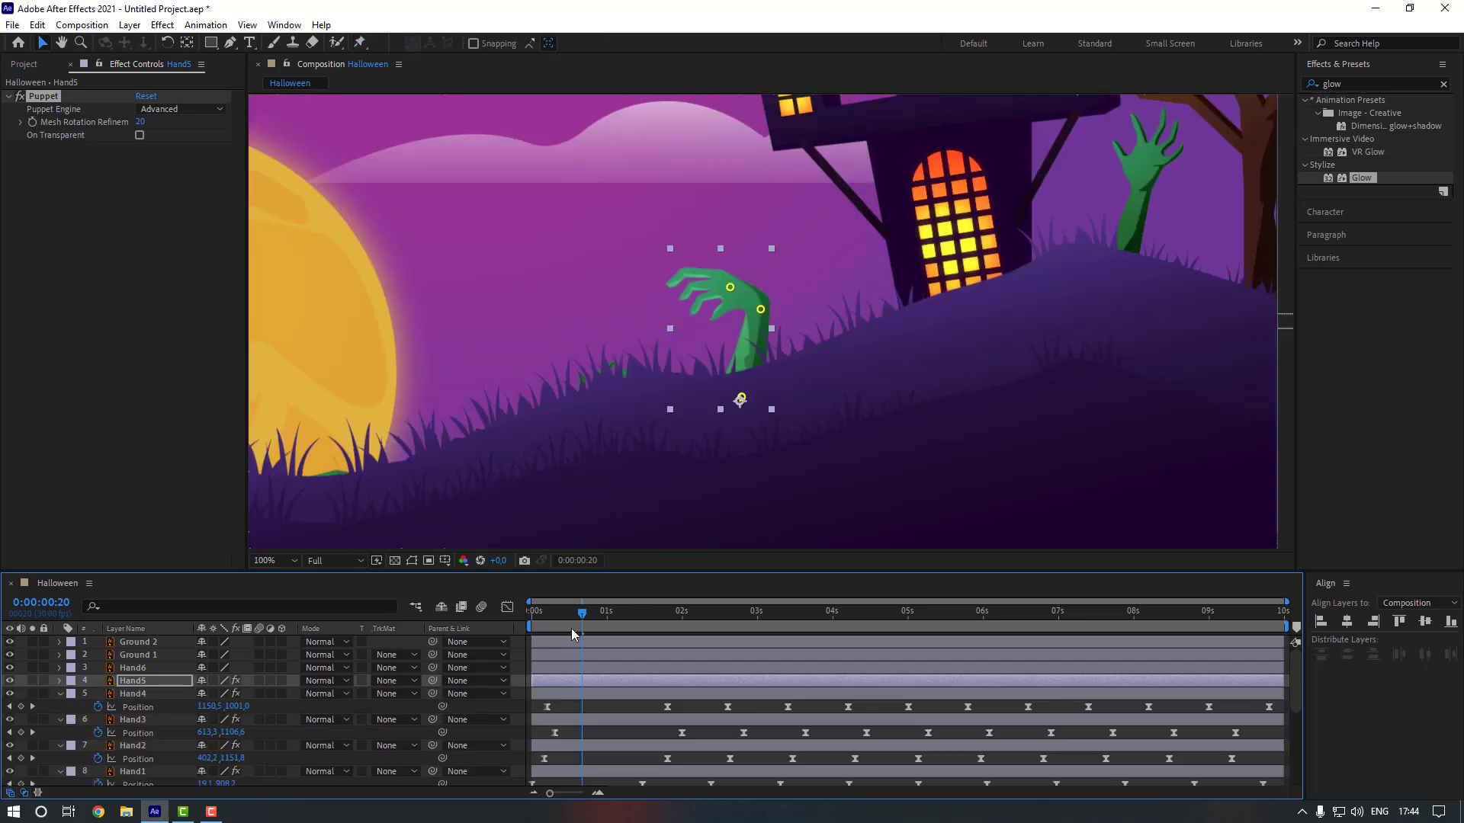
Keyframe Hand5's raised position at 0:00:01:20 and, at 0:00:00:03, lower it below the ground to 1185,6, 1009,7.
left_click_drag(582, 617, 660, 622)
left_click(617, 681)
key("p")
left_click(652, 619)
left_click(97, 694)
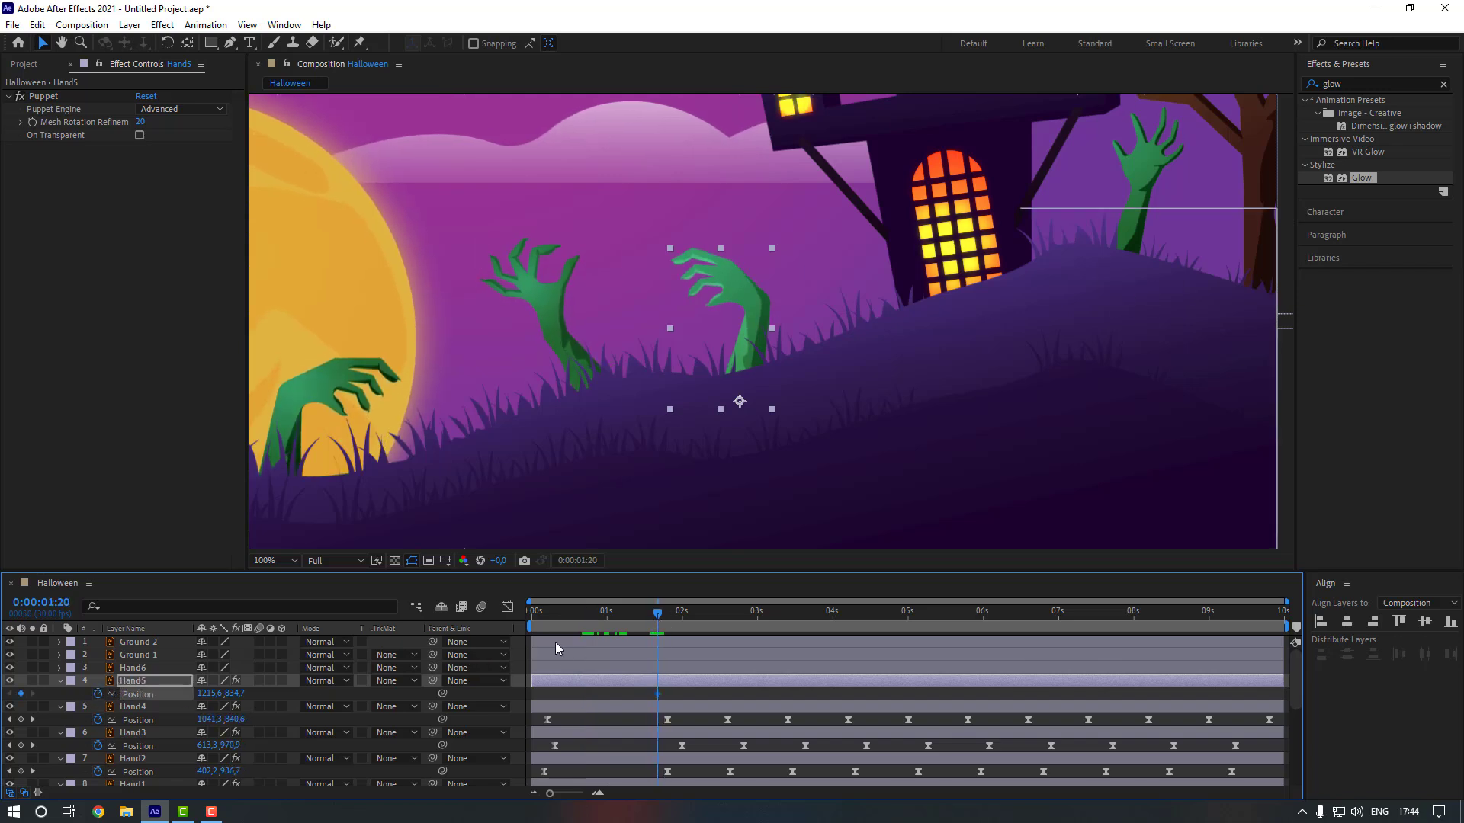
left_click(540, 623)
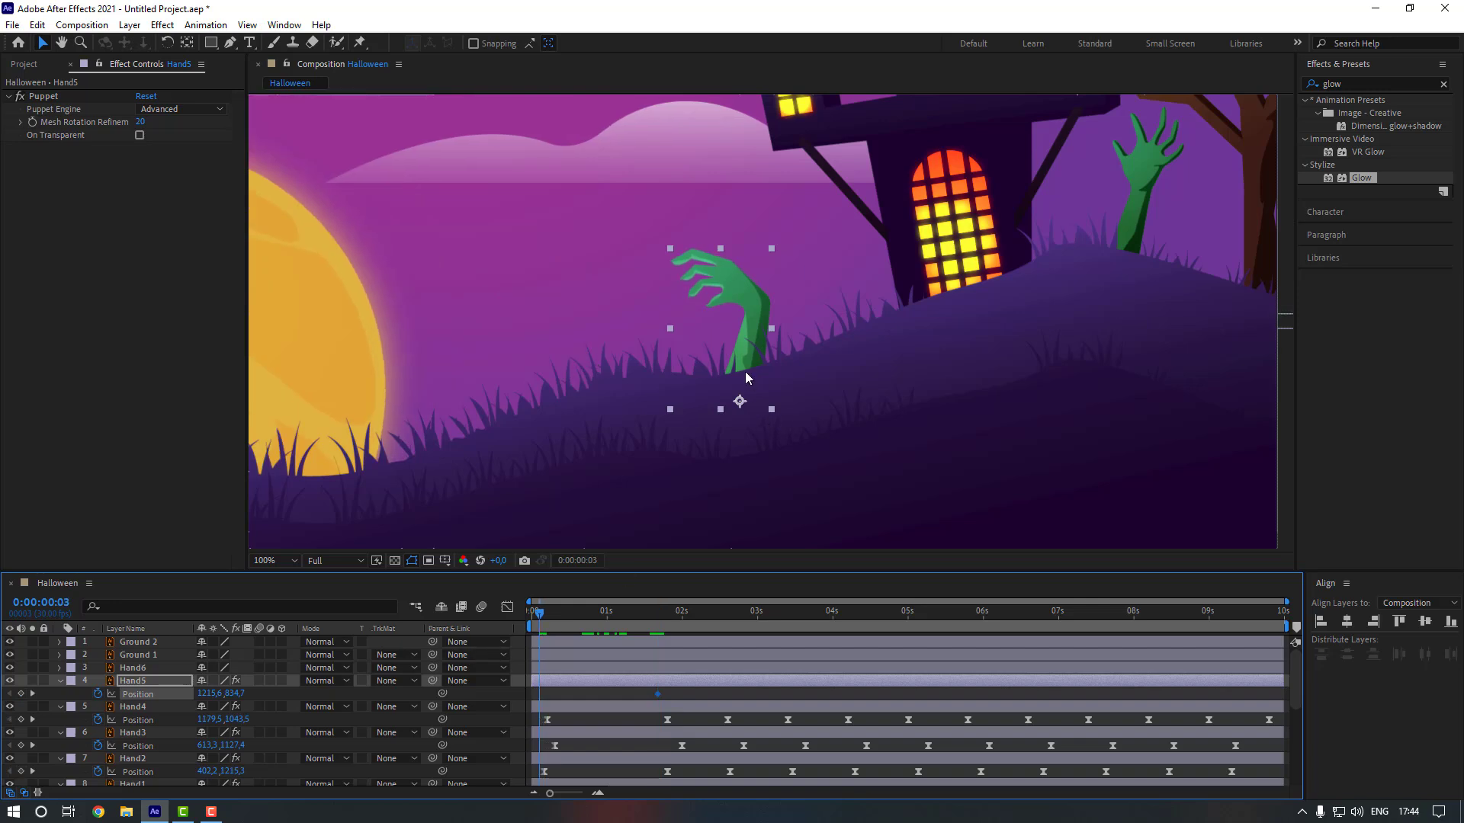
left_click_drag(744, 377, 722, 509)
Apply Easy Ease to both Hand5 position keyframes and bring the current time back to the second one.
left_click(682, 699)
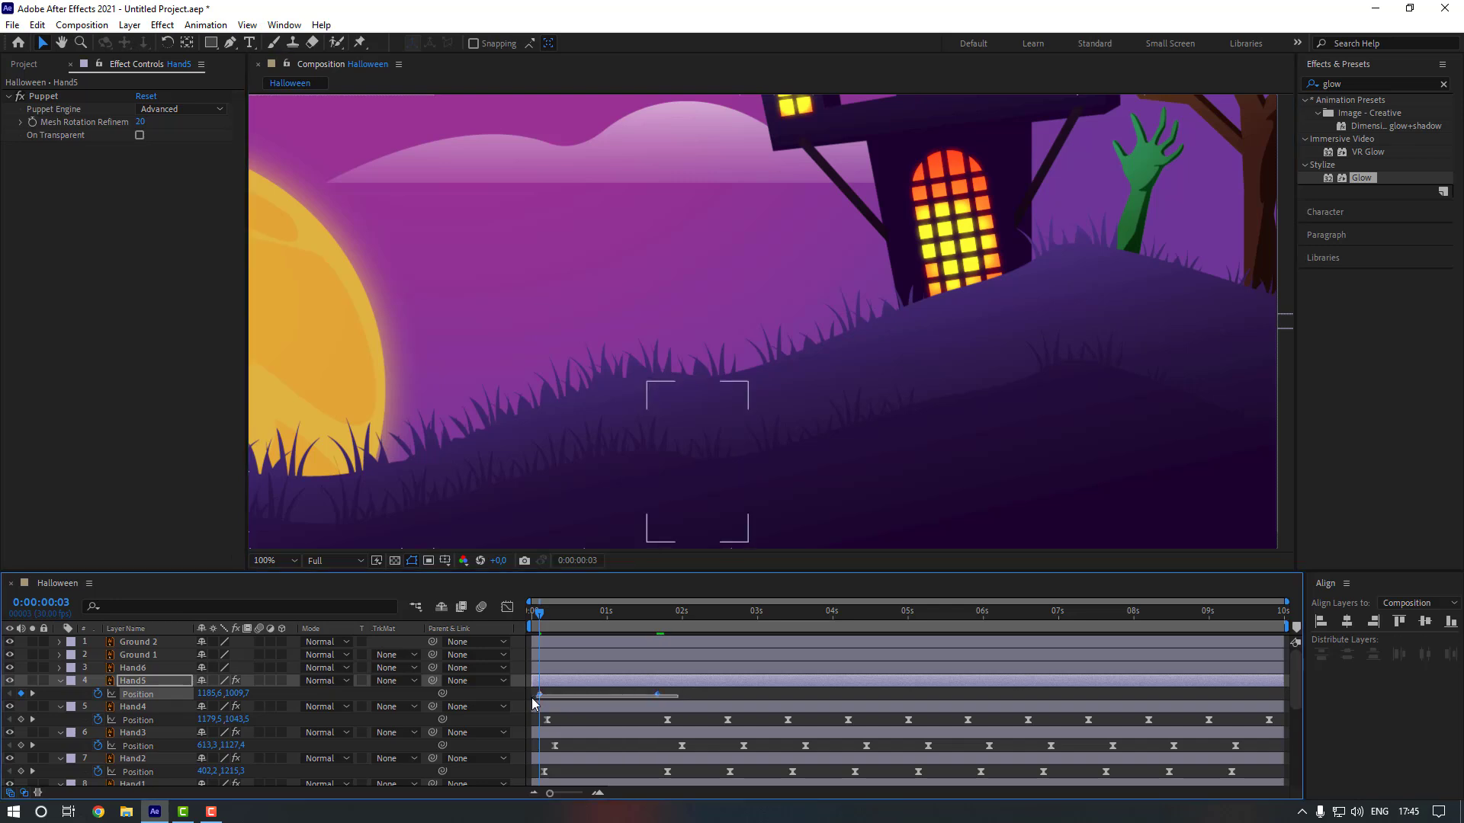
left_click(658, 694)
right_click(659, 699)
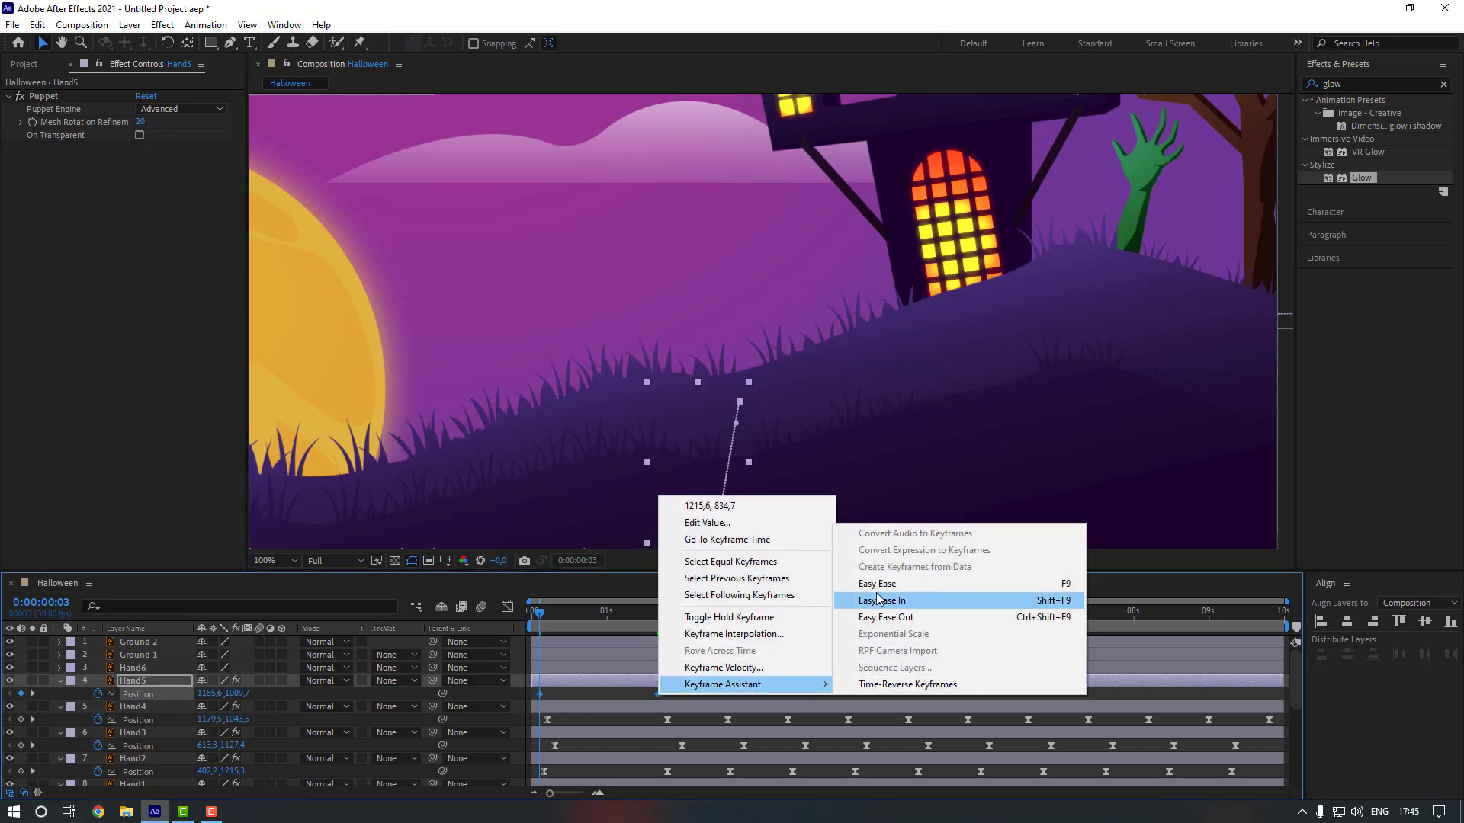
left_click(961, 583)
left_click_drag(661, 613, 657, 613)
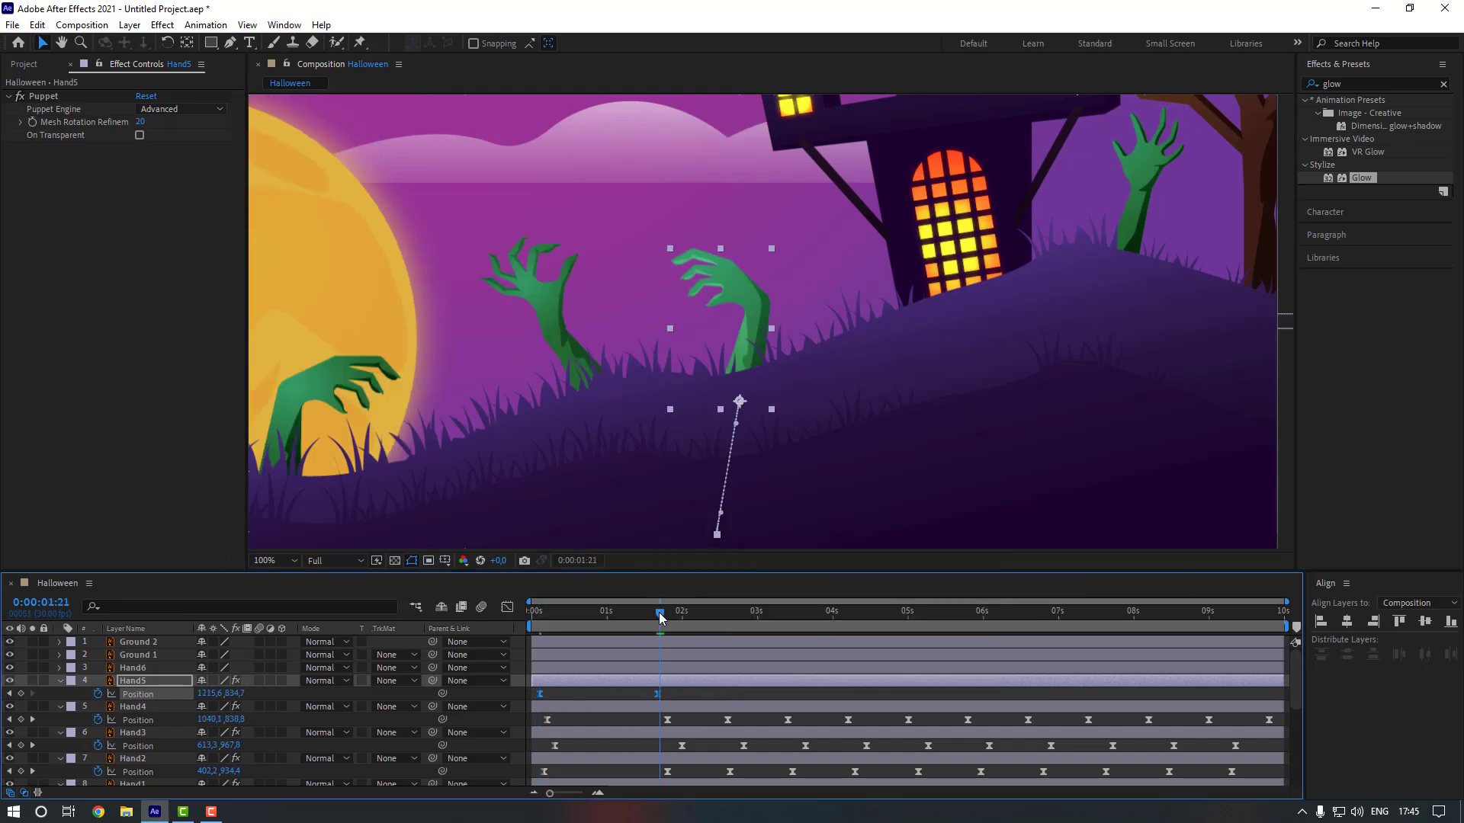
Keyframe Hand5 slightly lower at 0:00:02:00, with its position at 1213,1, 850,0.
left_click(685, 694)
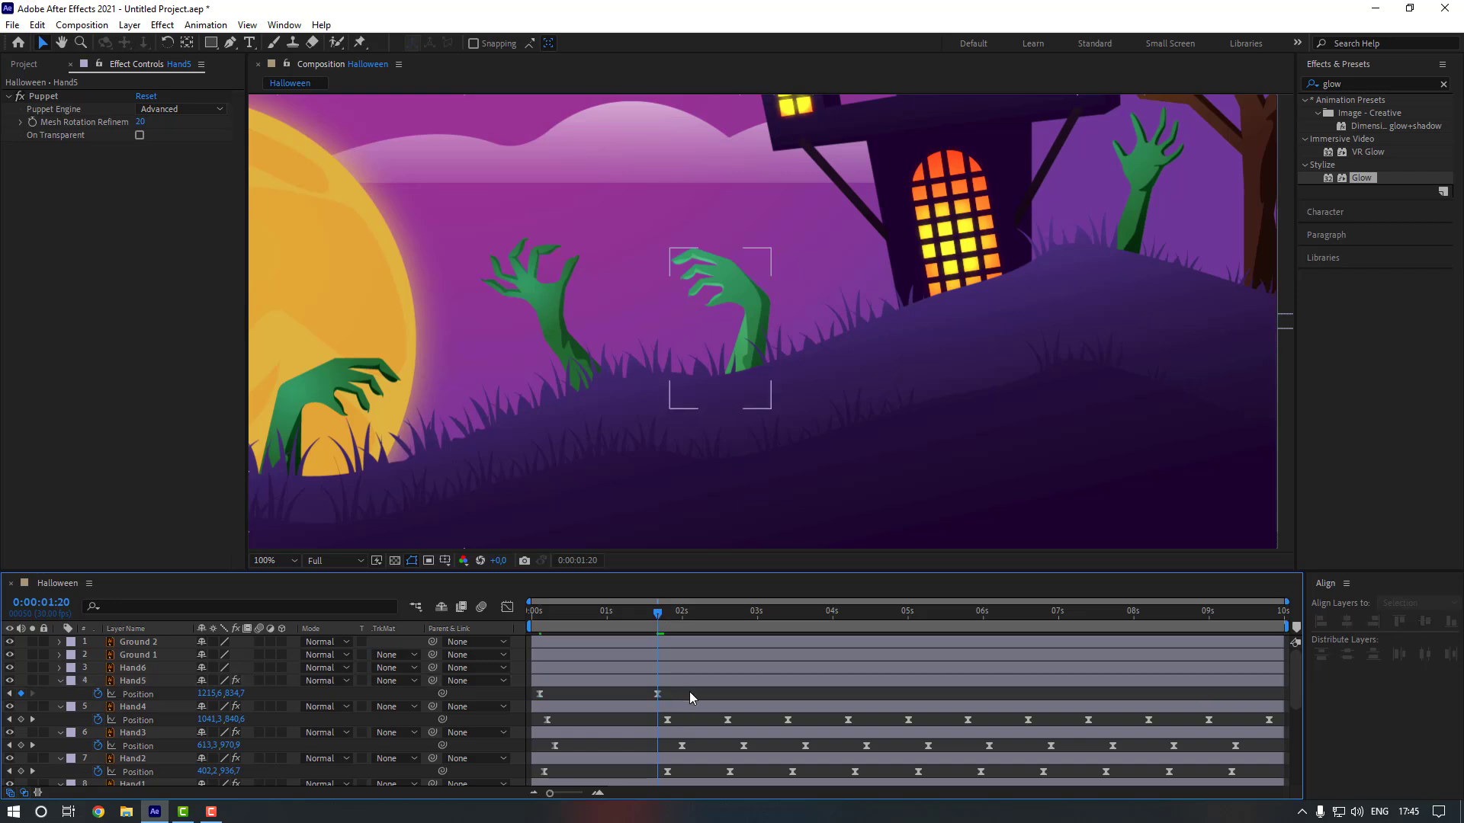
key("shift+Page_Down")
scroll(744, 337, "up", 2)
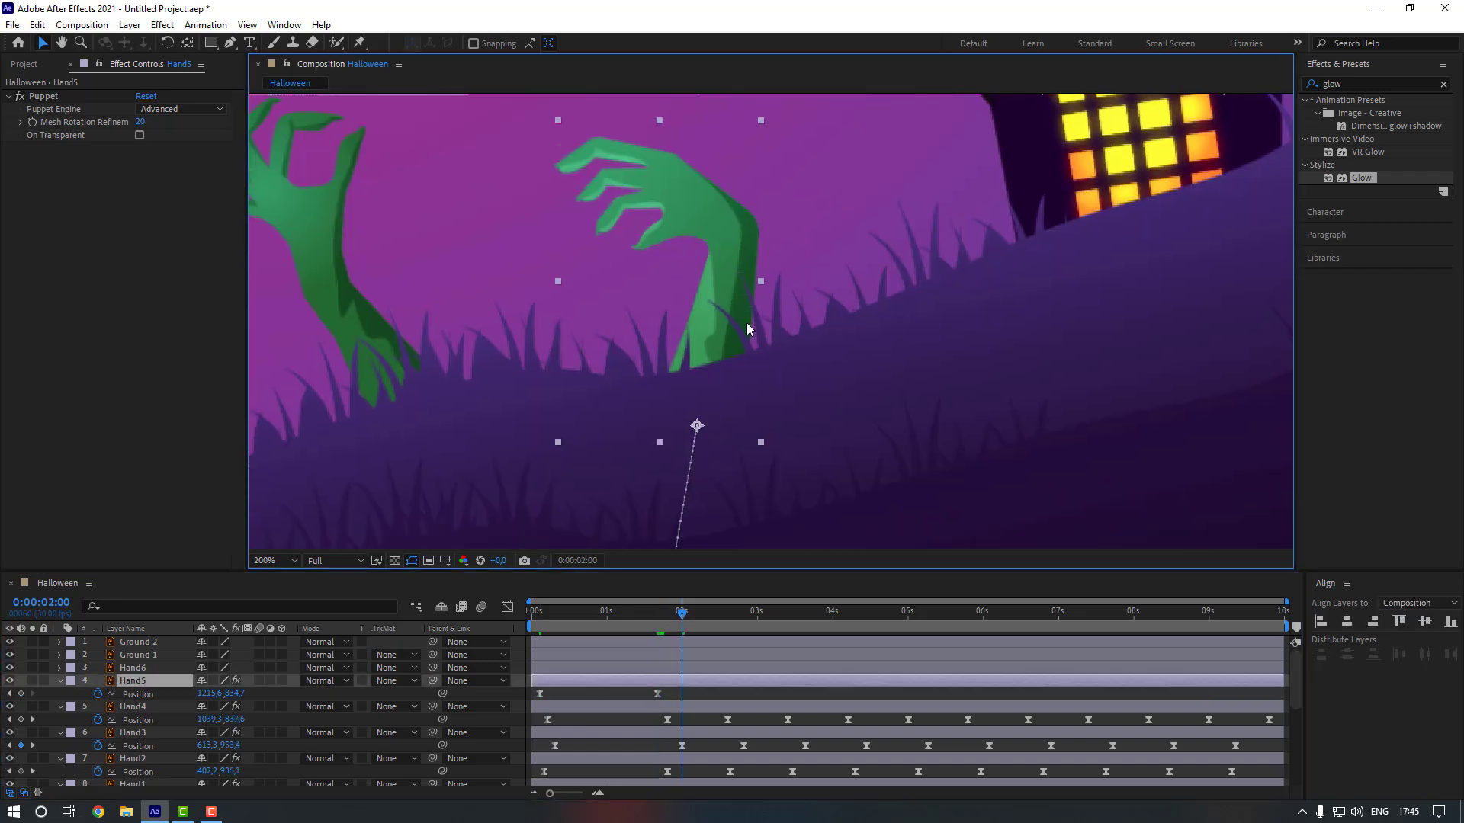
scroll(733, 345, "up", 2)
left_click_drag(690, 290, 683, 336)
scroll(683, 336, "down", 2)
left_click(701, 689)
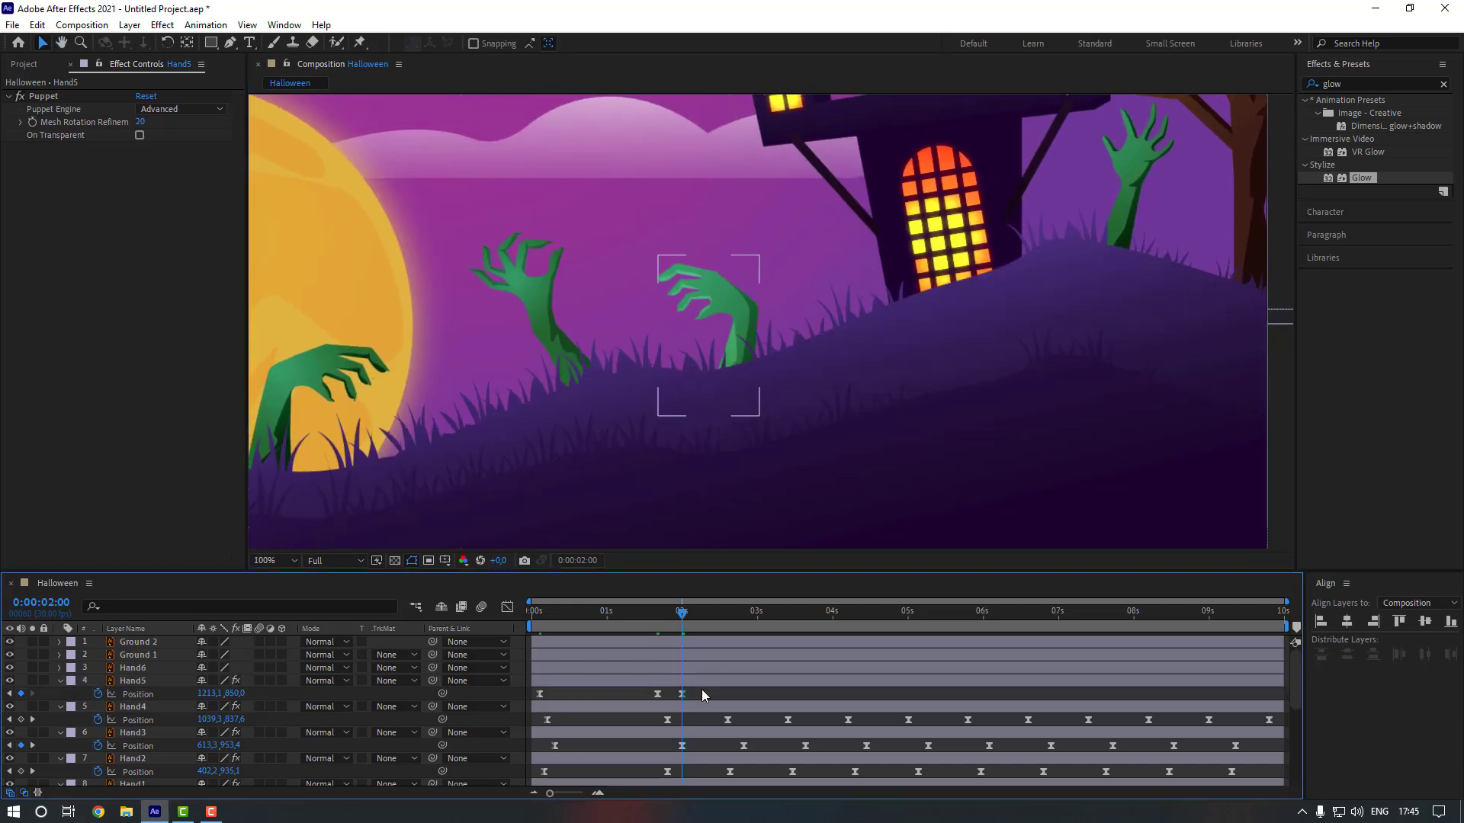
Copy Hand5's raised position keyframe from 0:00:01:20 to 0:00:02:10.
key("shift+Page_Down")
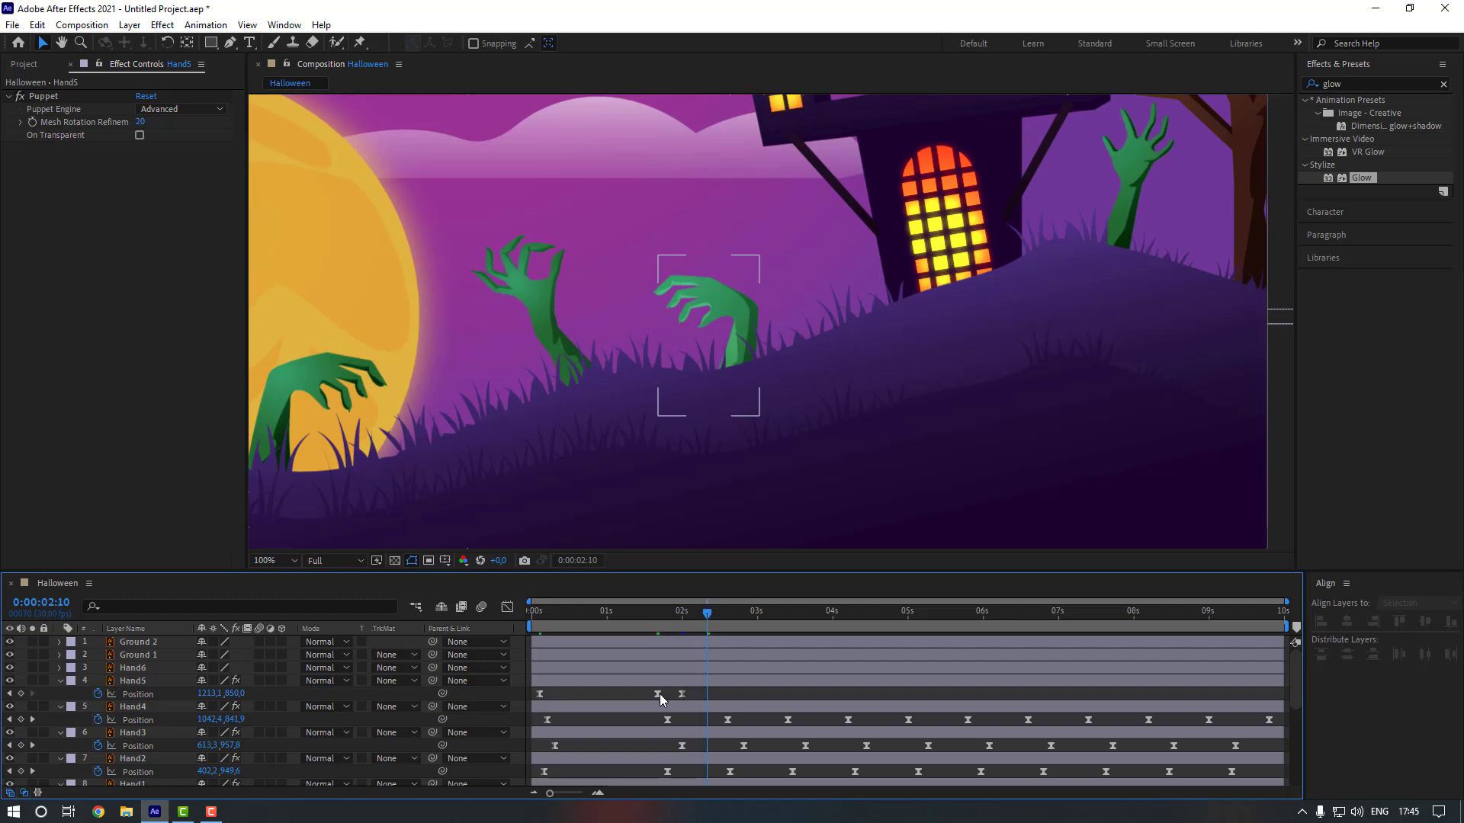
left_click(658, 694)
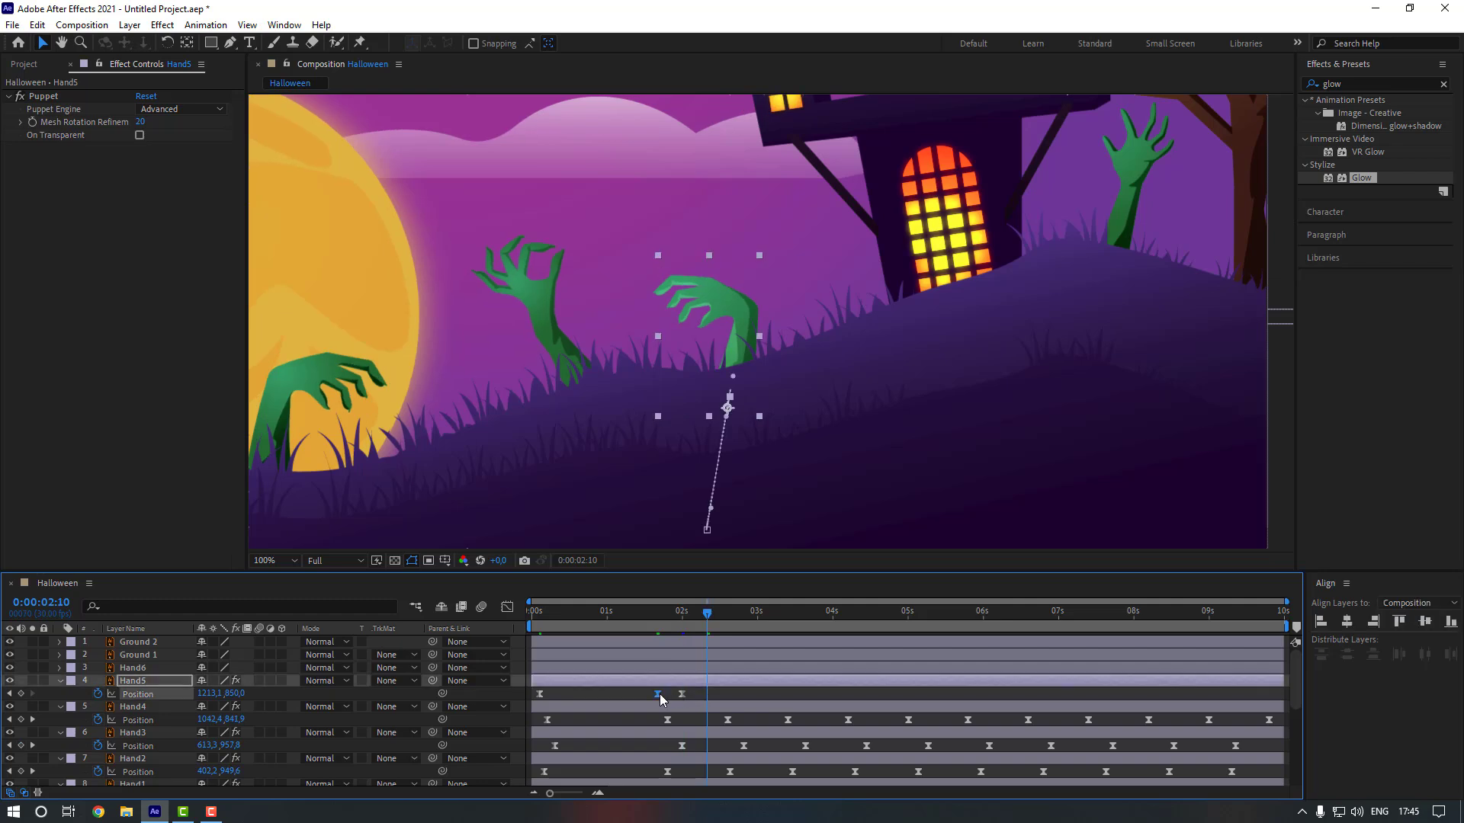
key("ctrl+c")
key("ctrl+v")
Set the spatial interpolation of Hand5's last three position keyframes to Linear and stretch them to end at 0:00:03:09.
left_click_drag(726, 689, 652, 697)
right_click(660, 696)
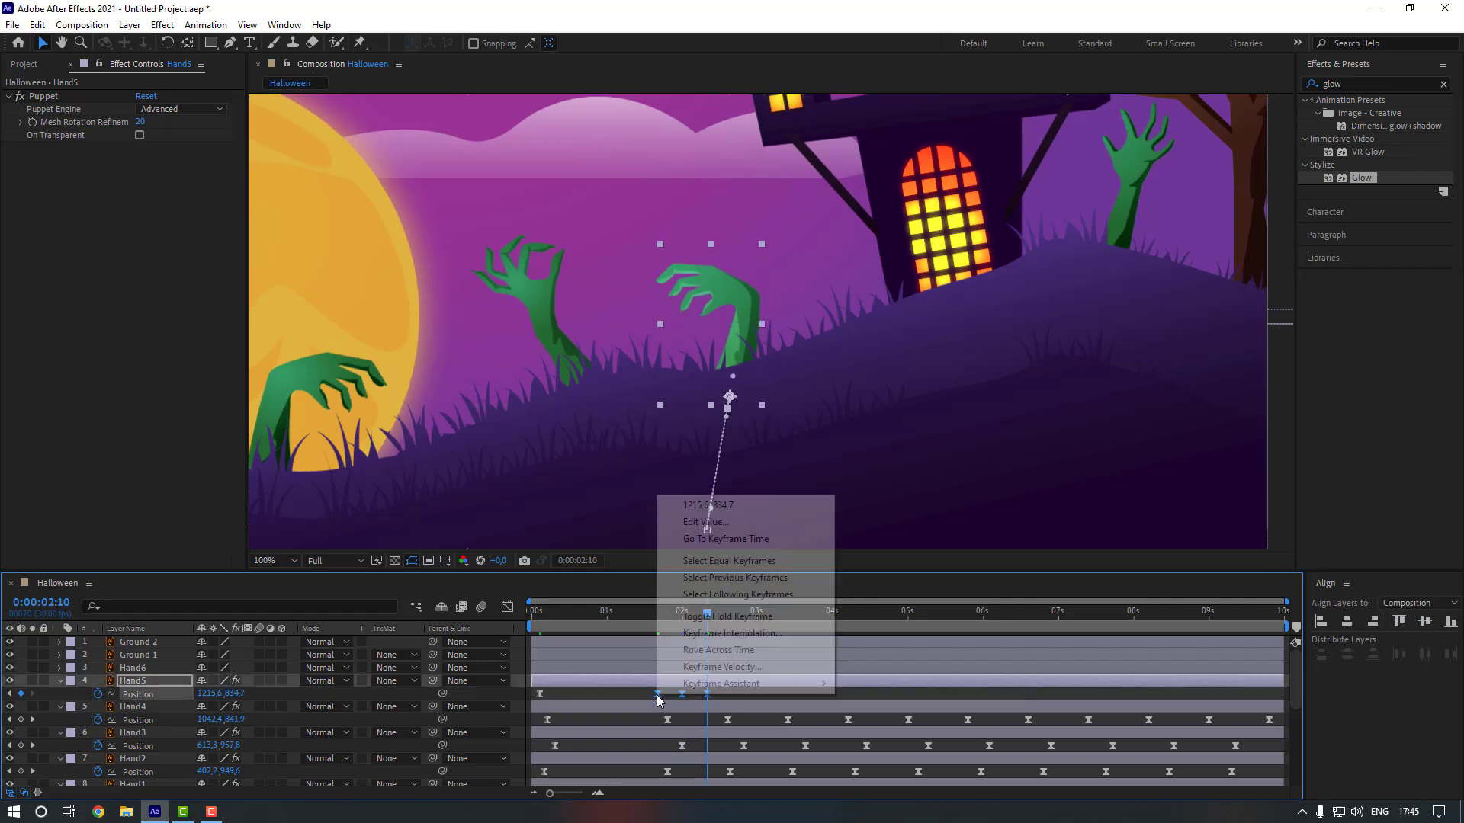
left_click(731, 633)
left_click(743, 382)
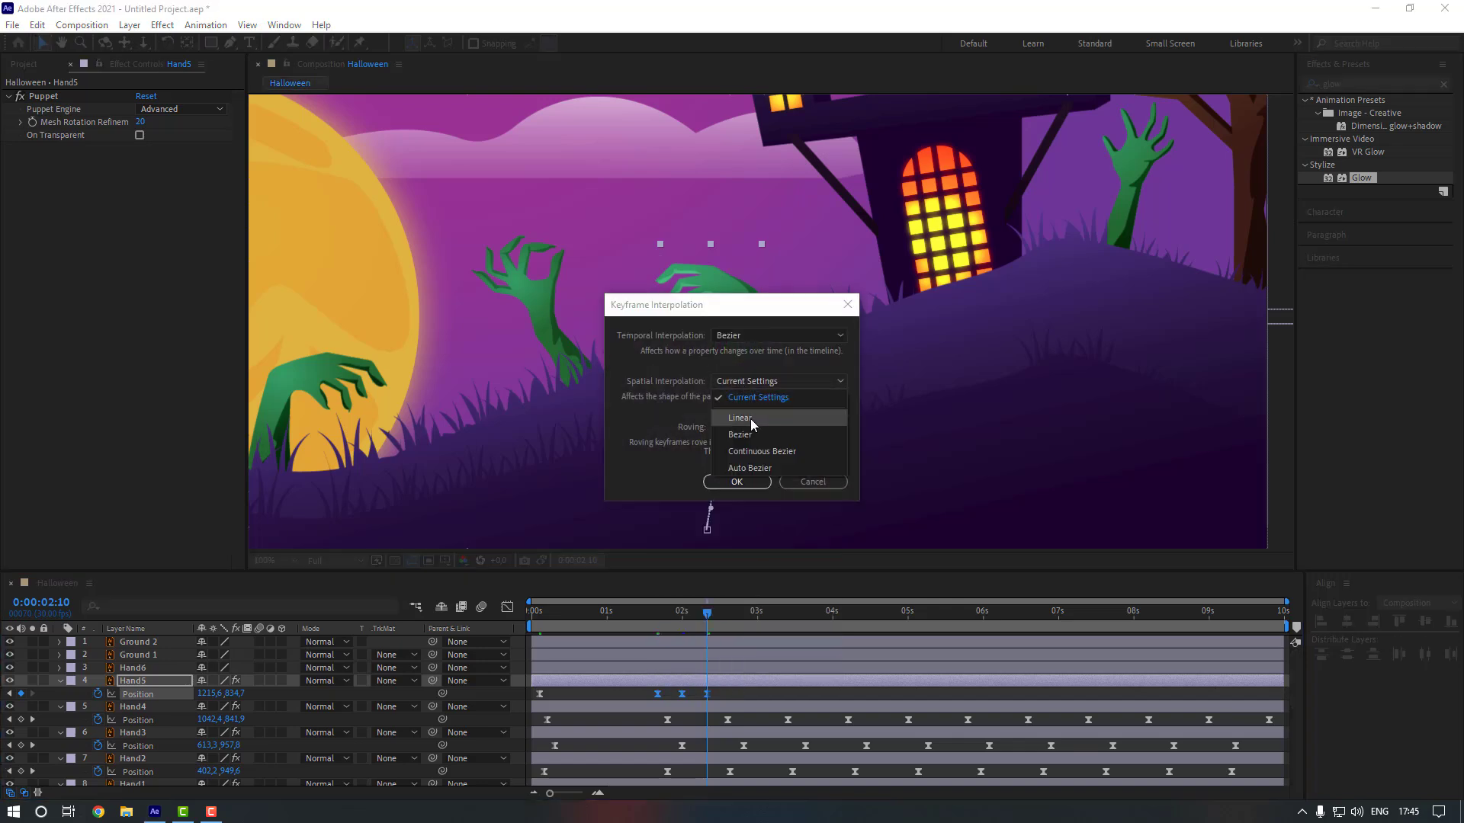
left_click(753, 417)
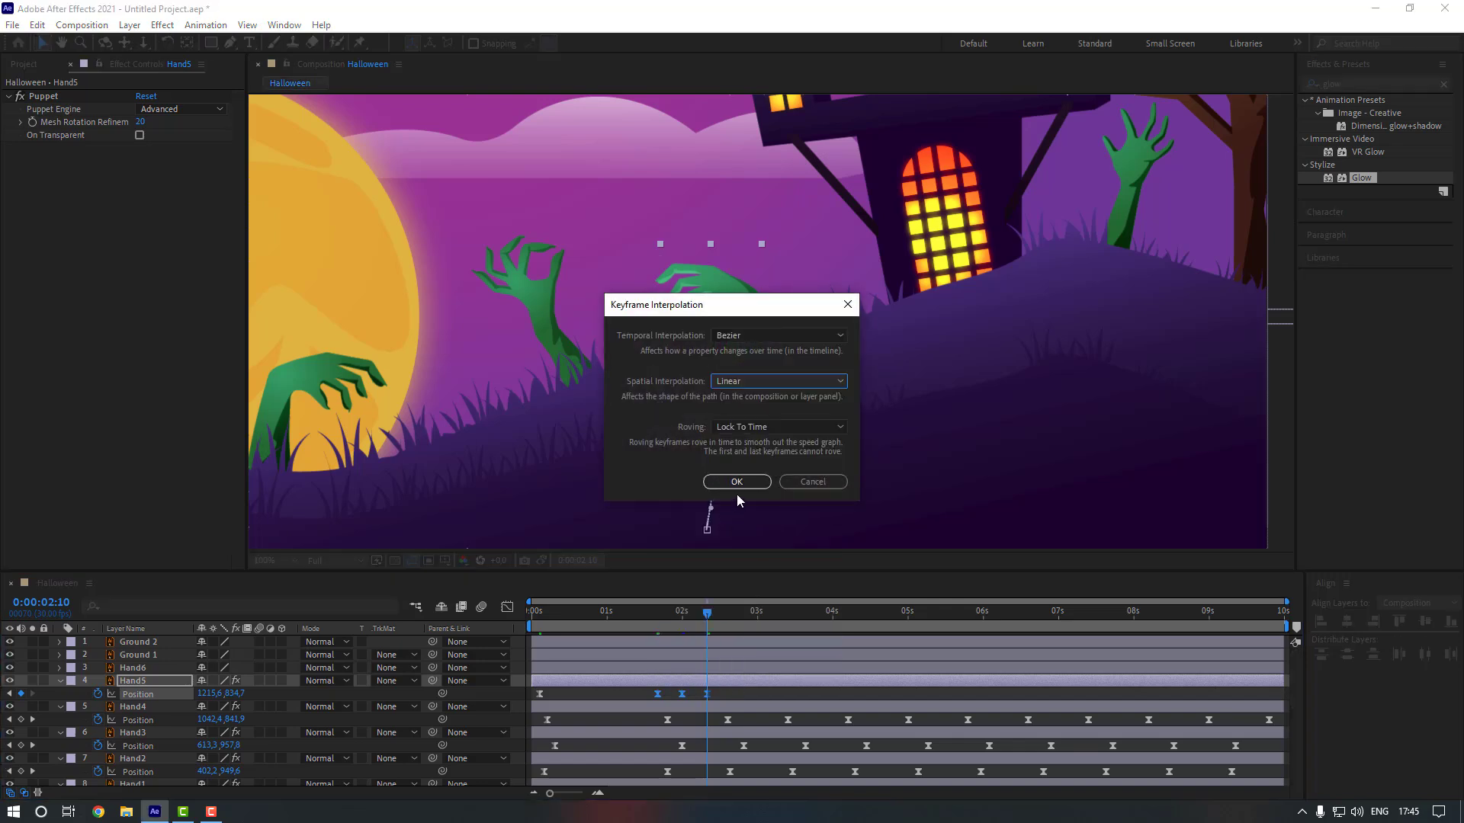
left_click(736, 482)
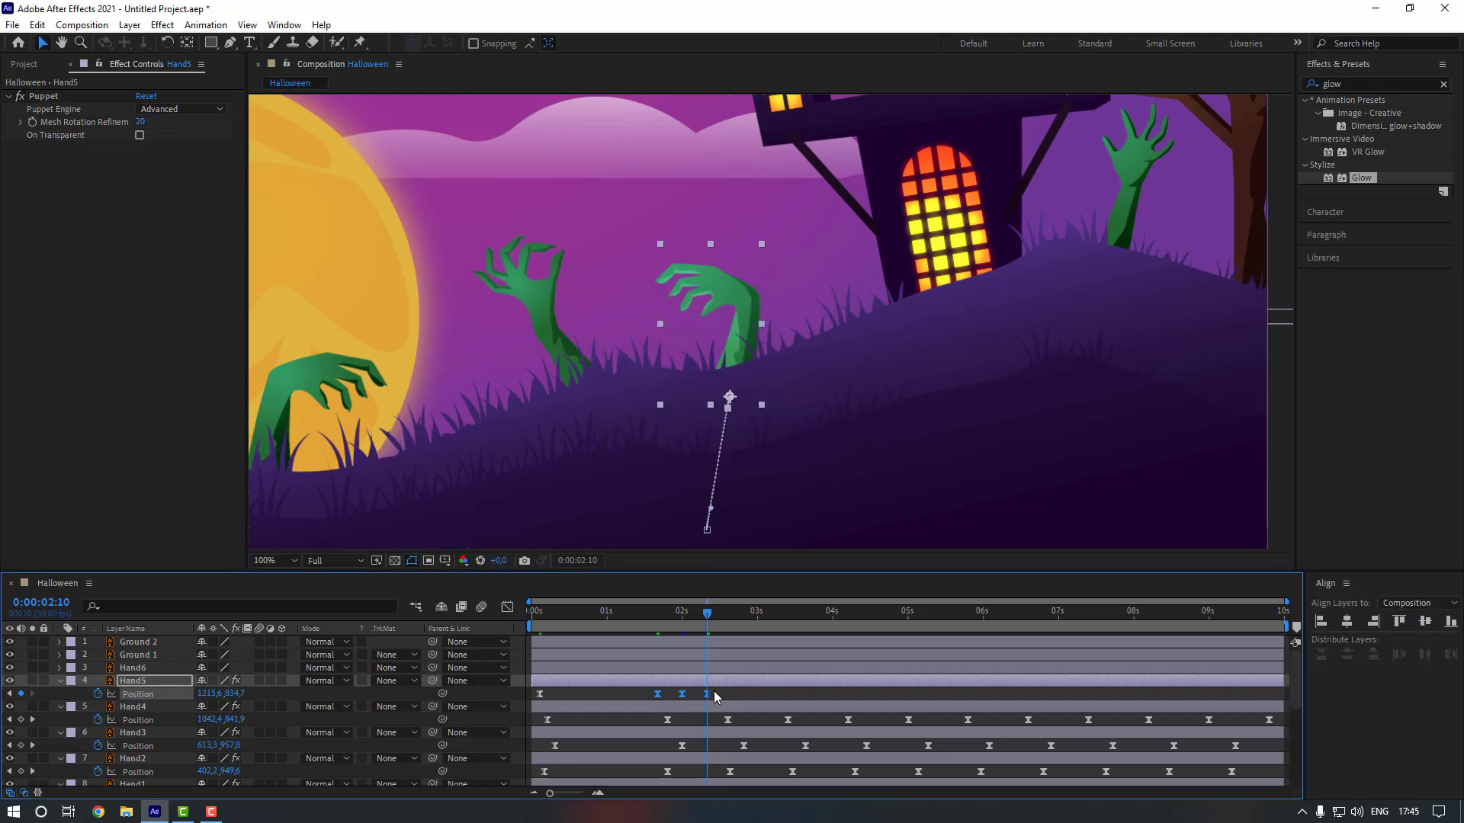
left_click_drag(706, 694, 779, 693)
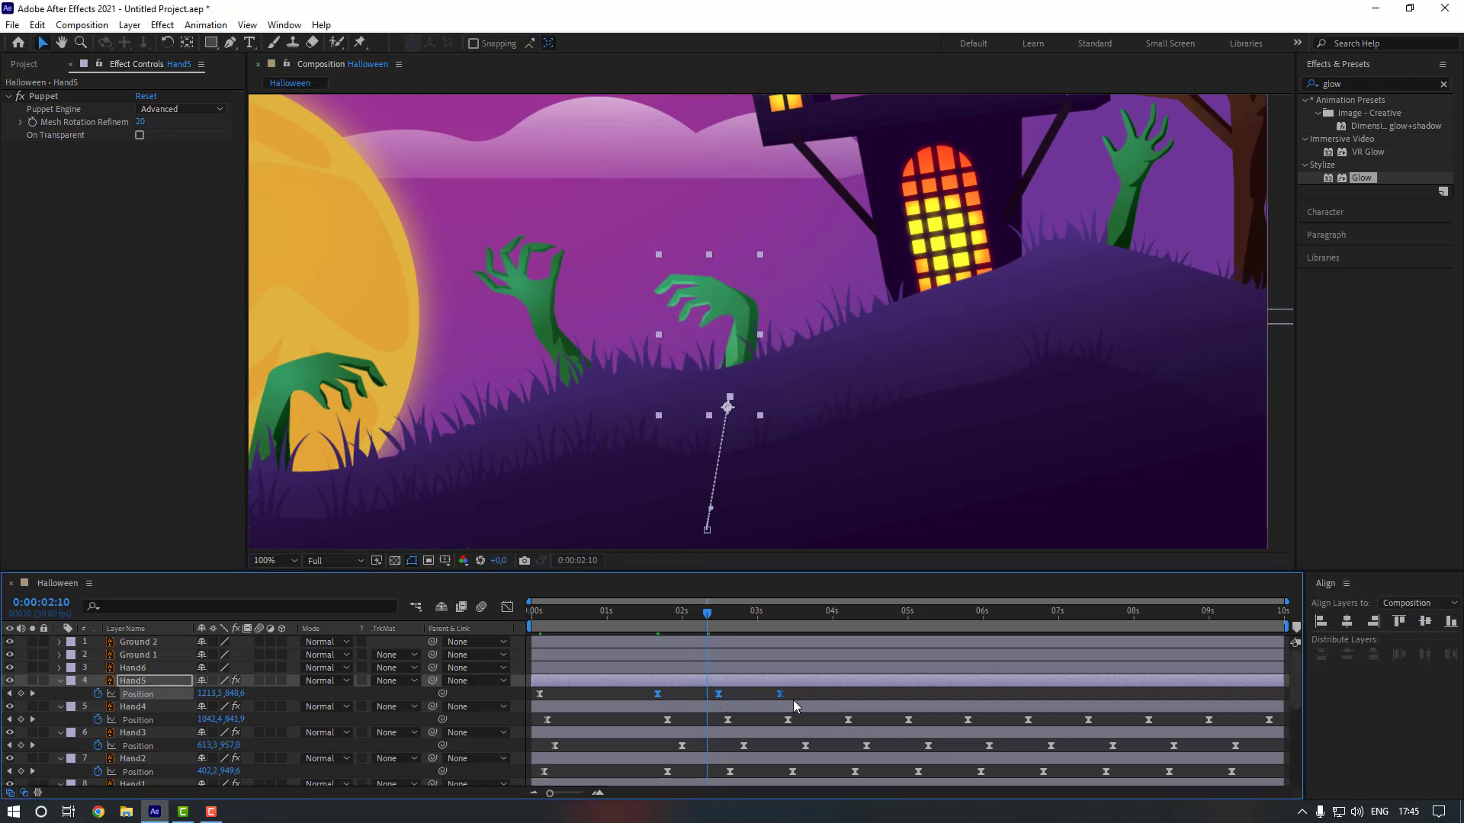
Repeat Hand5's three-keyframe position cycle by pasting it at 0:00:03:09, 0:00:04:28, 0:00:06:17 and 0:00:08:06.
left_click(780, 620)
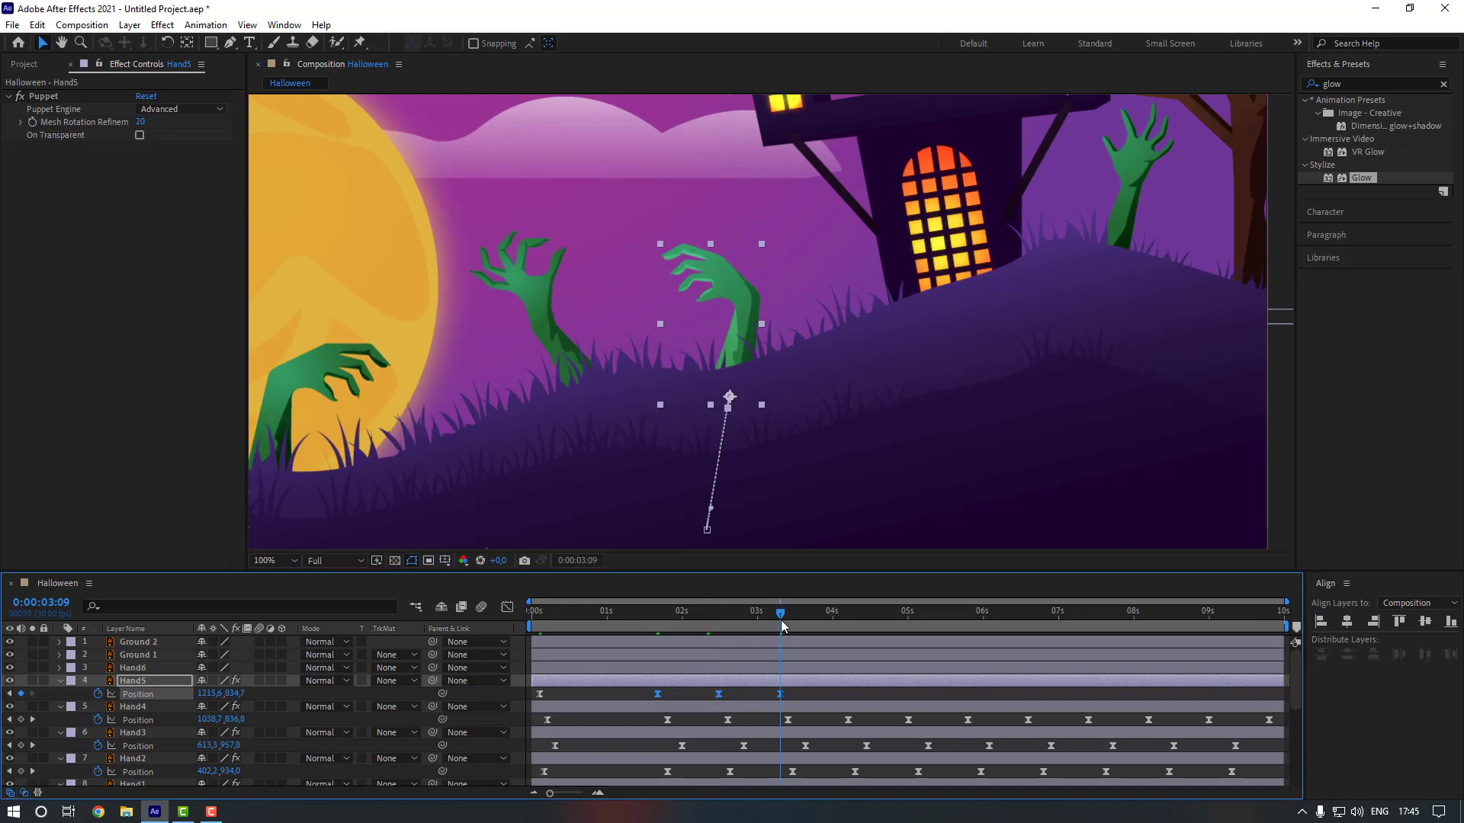
key("ctrl+v")
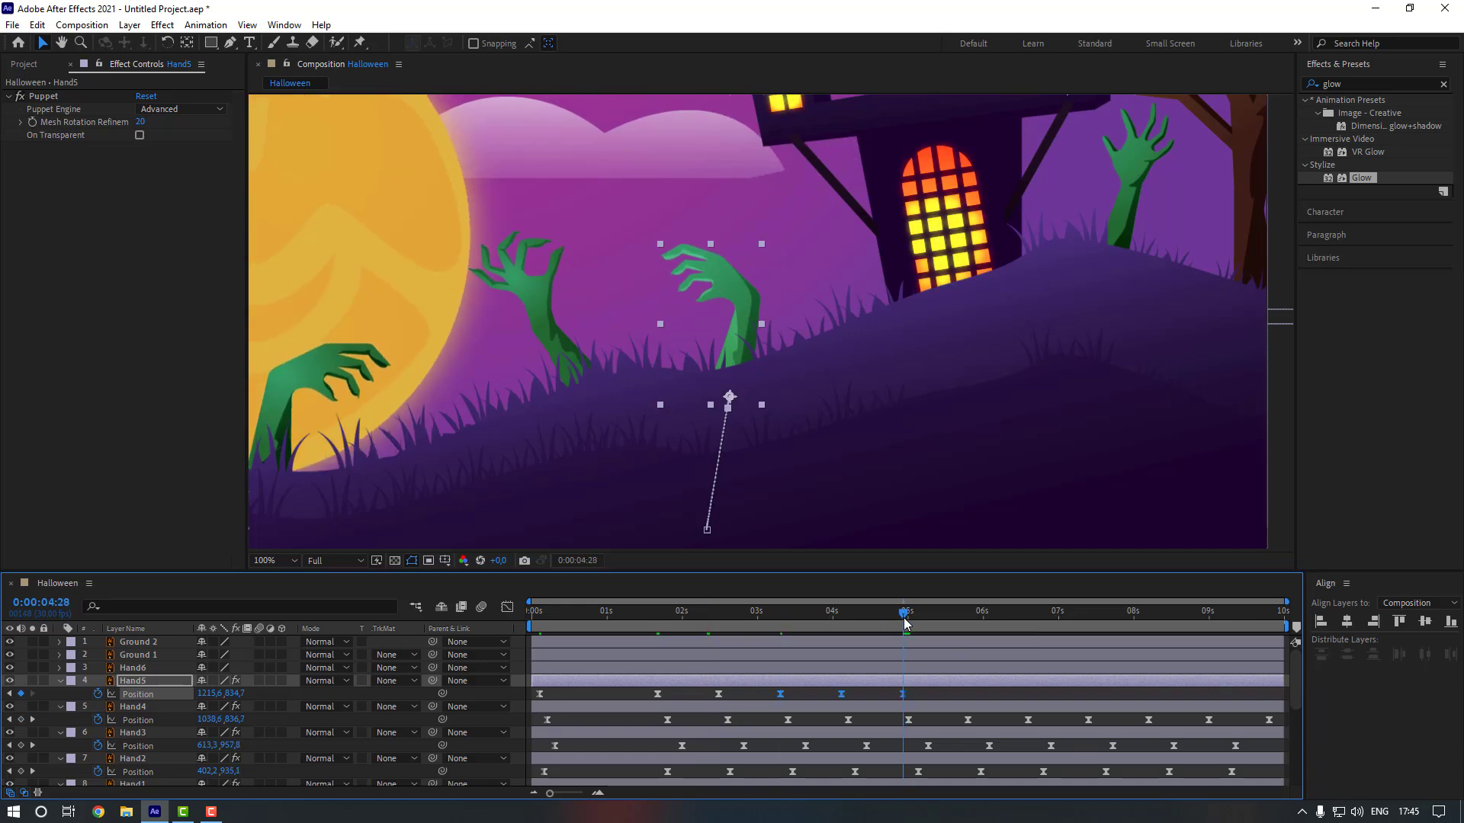
left_click(1030, 617)
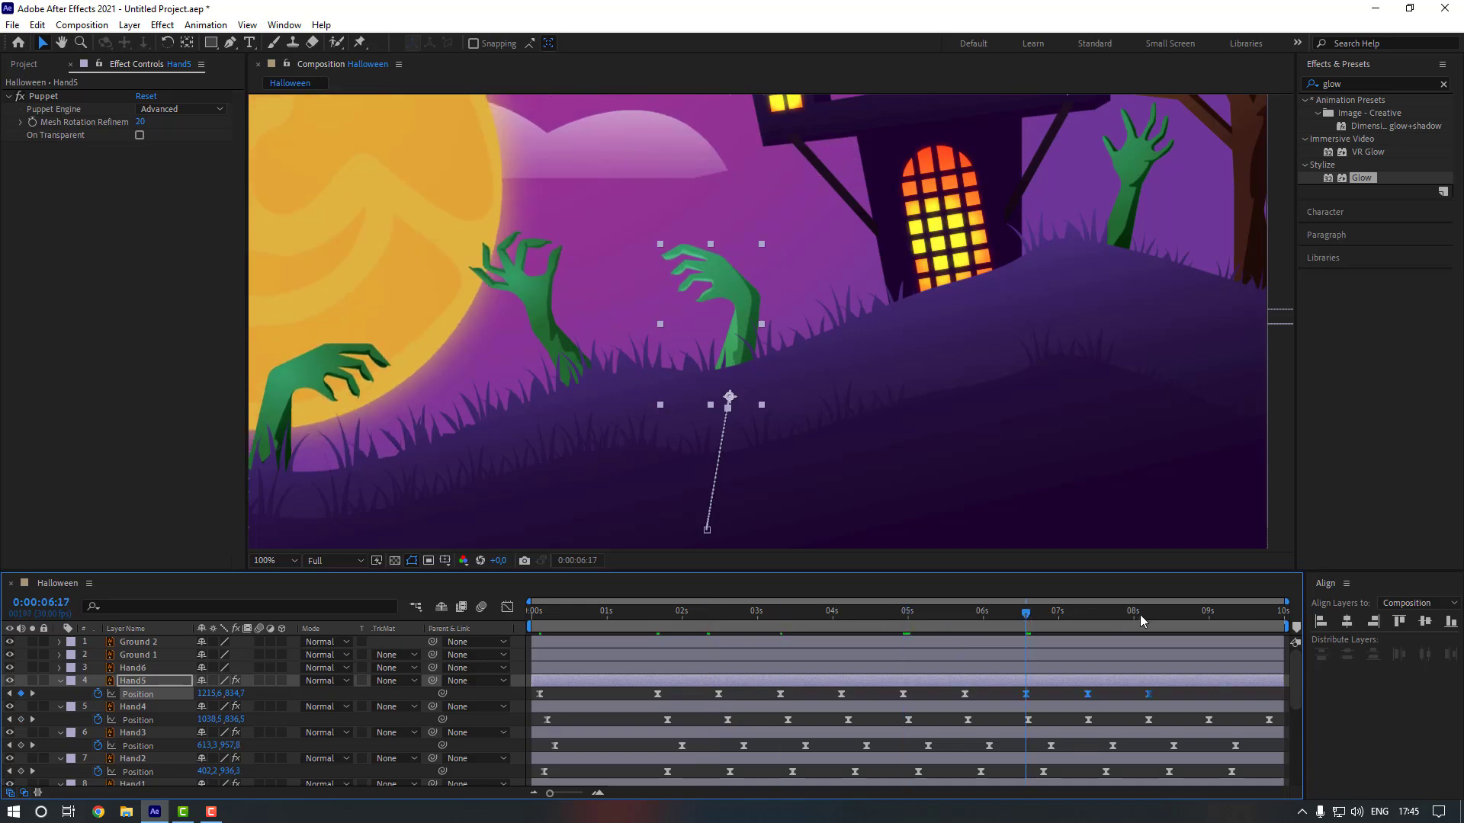
left_click_drag(1140, 619, 1149, 619)
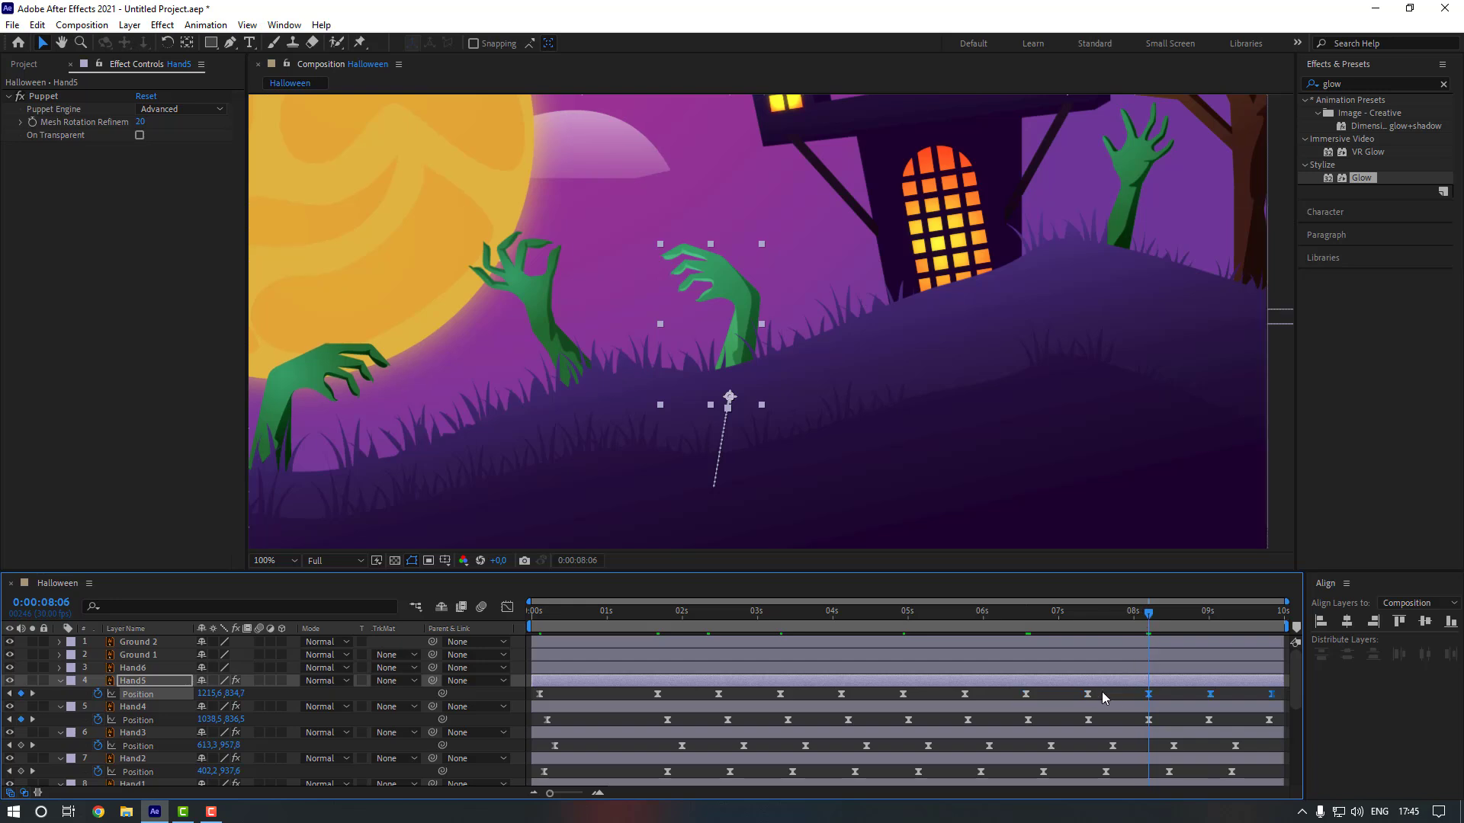
left_click(1112, 694)
Fit the whole composition in the viewer and preview the hands' movement.
left_click(273, 560)
left_click(308, 309)
key("space")
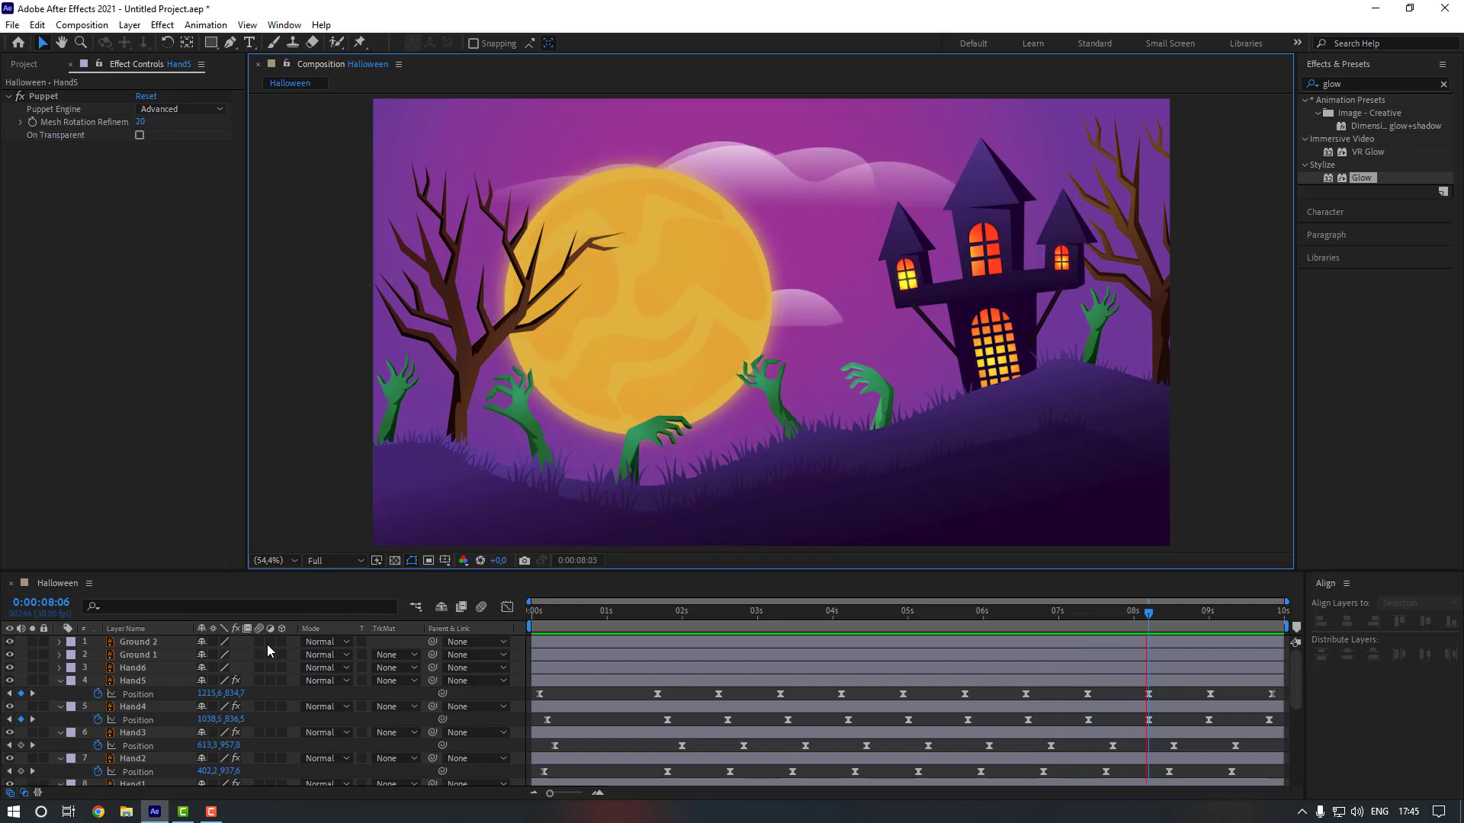
key("space")
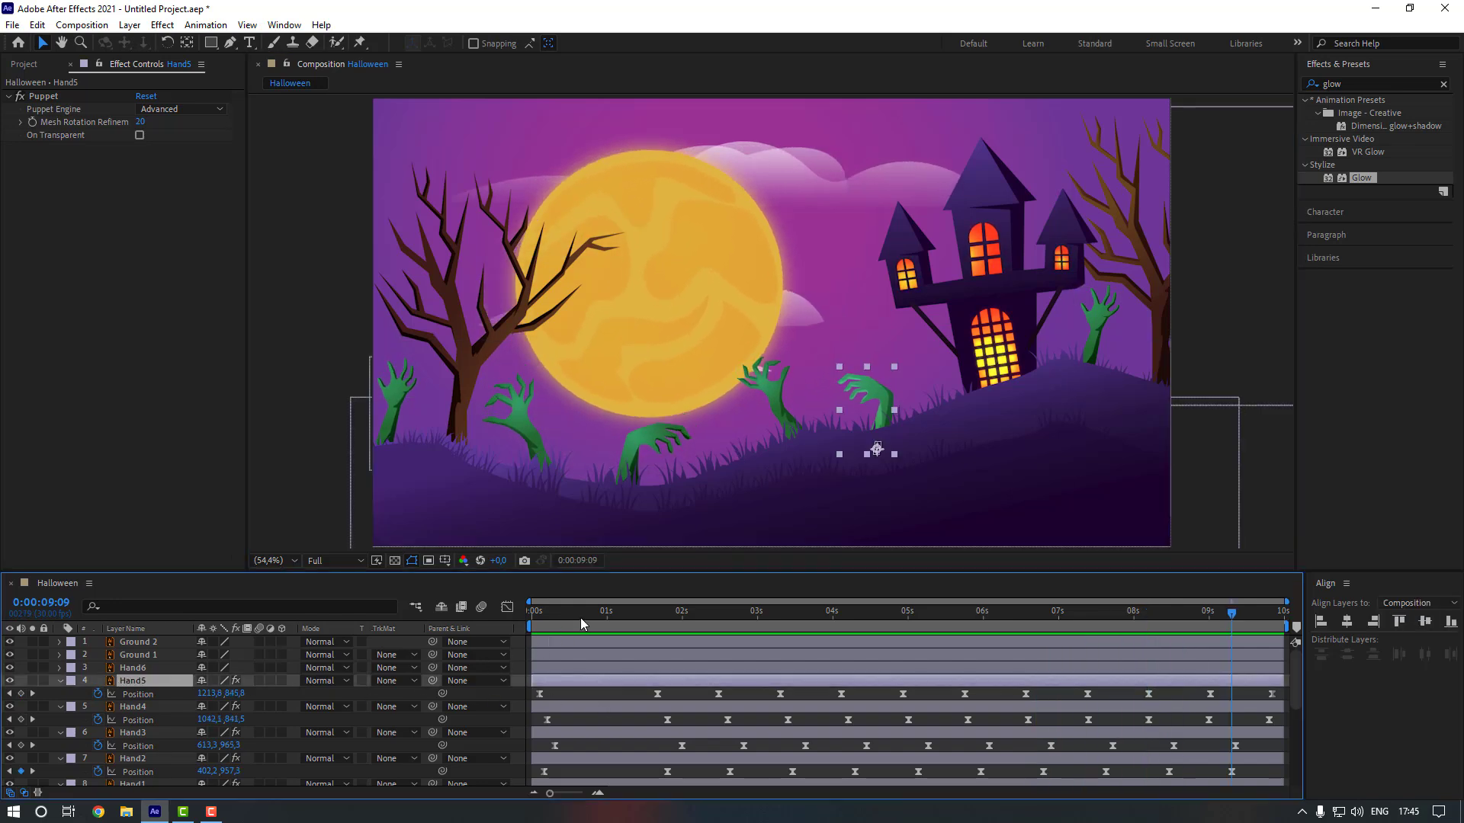
Adjust Hand5's Puppet Pin 3 keyframe at 0:00:00:25 by raising the pin slightly to about 81,6, 48,7.
key("u")
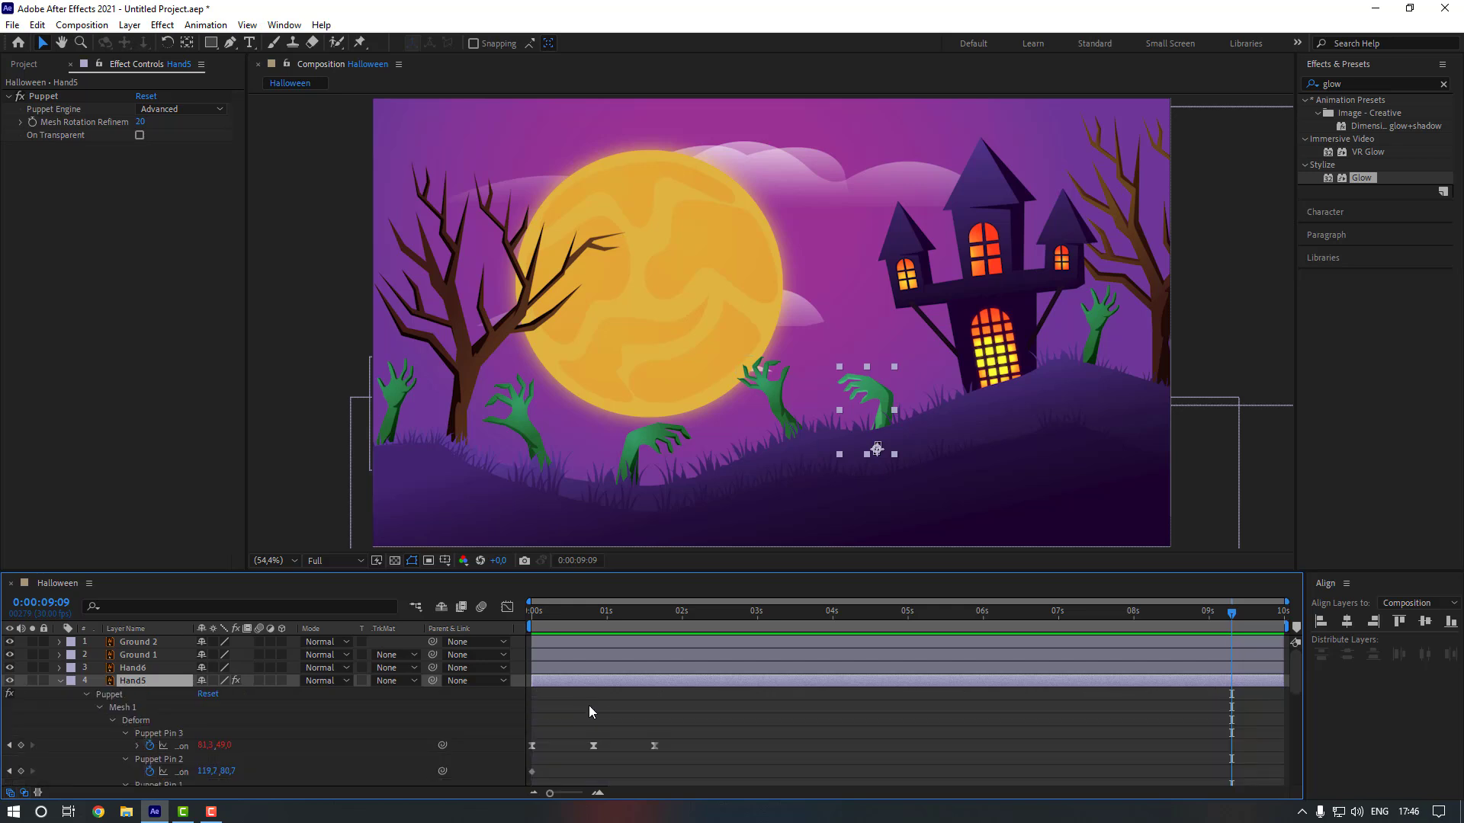
scroll(593, 709, "down", 1)
left_click(595, 616)
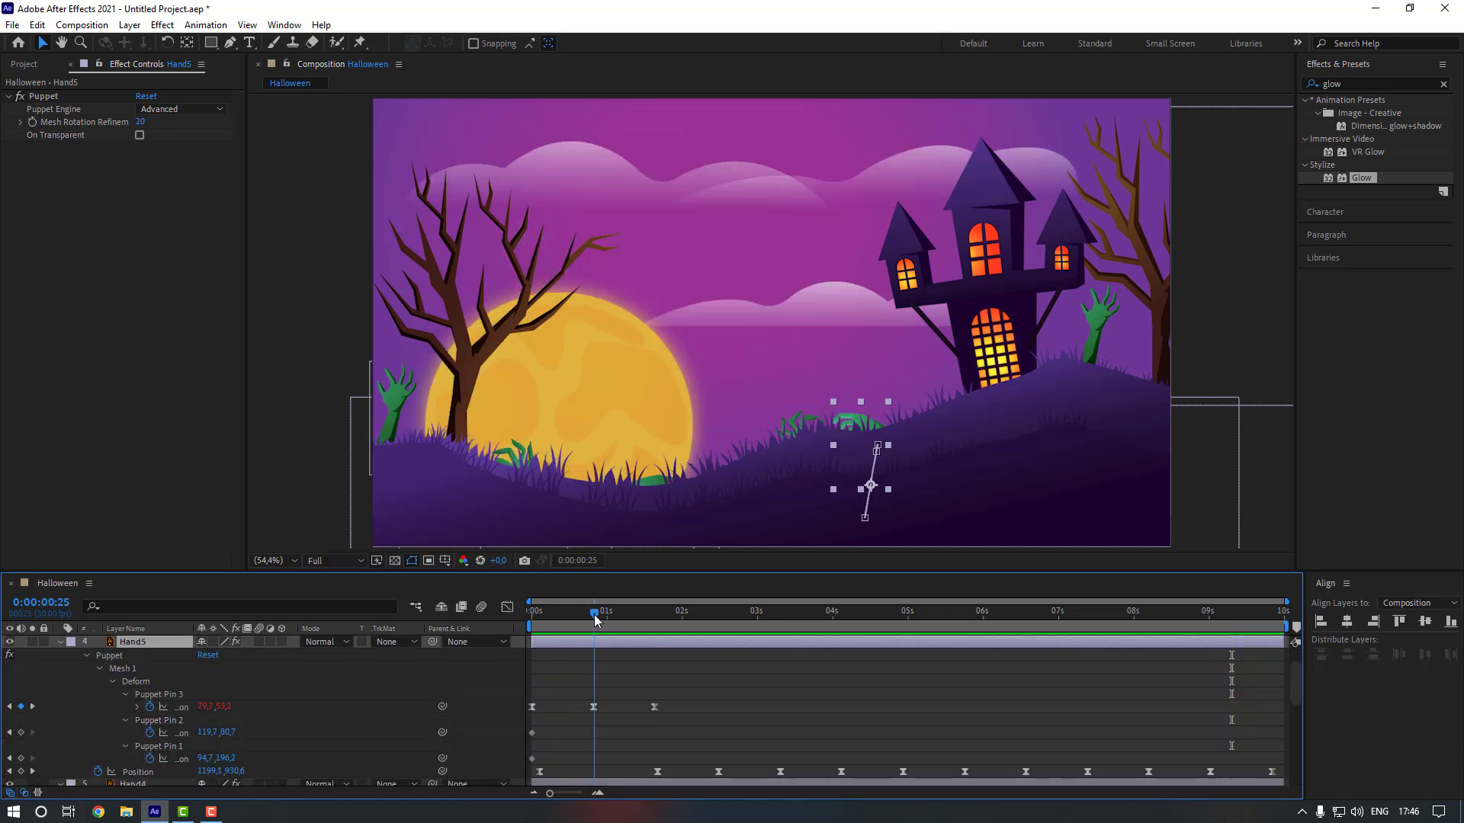
left_click(593, 709)
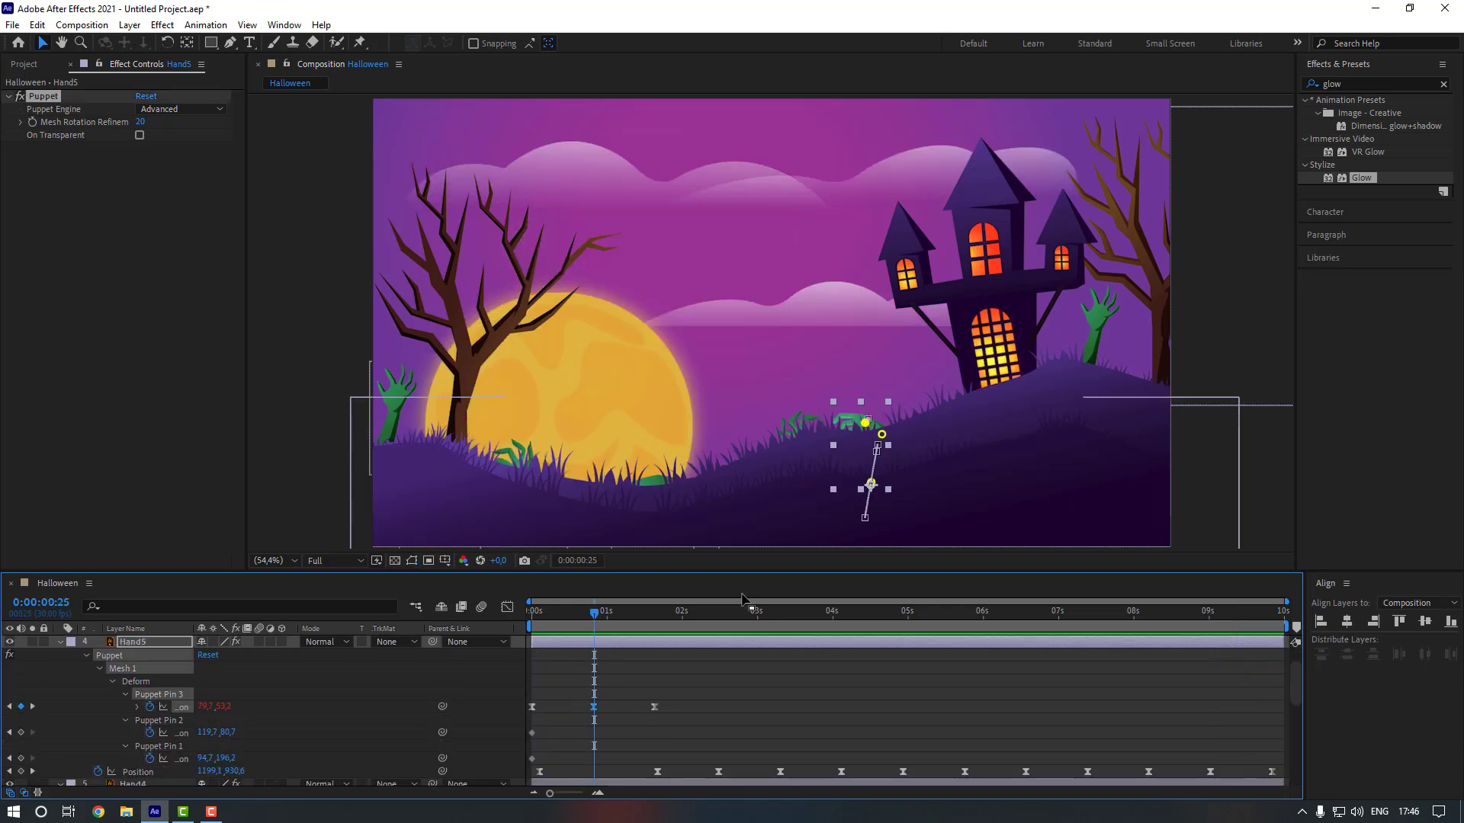
scroll(917, 522, "up", 5)
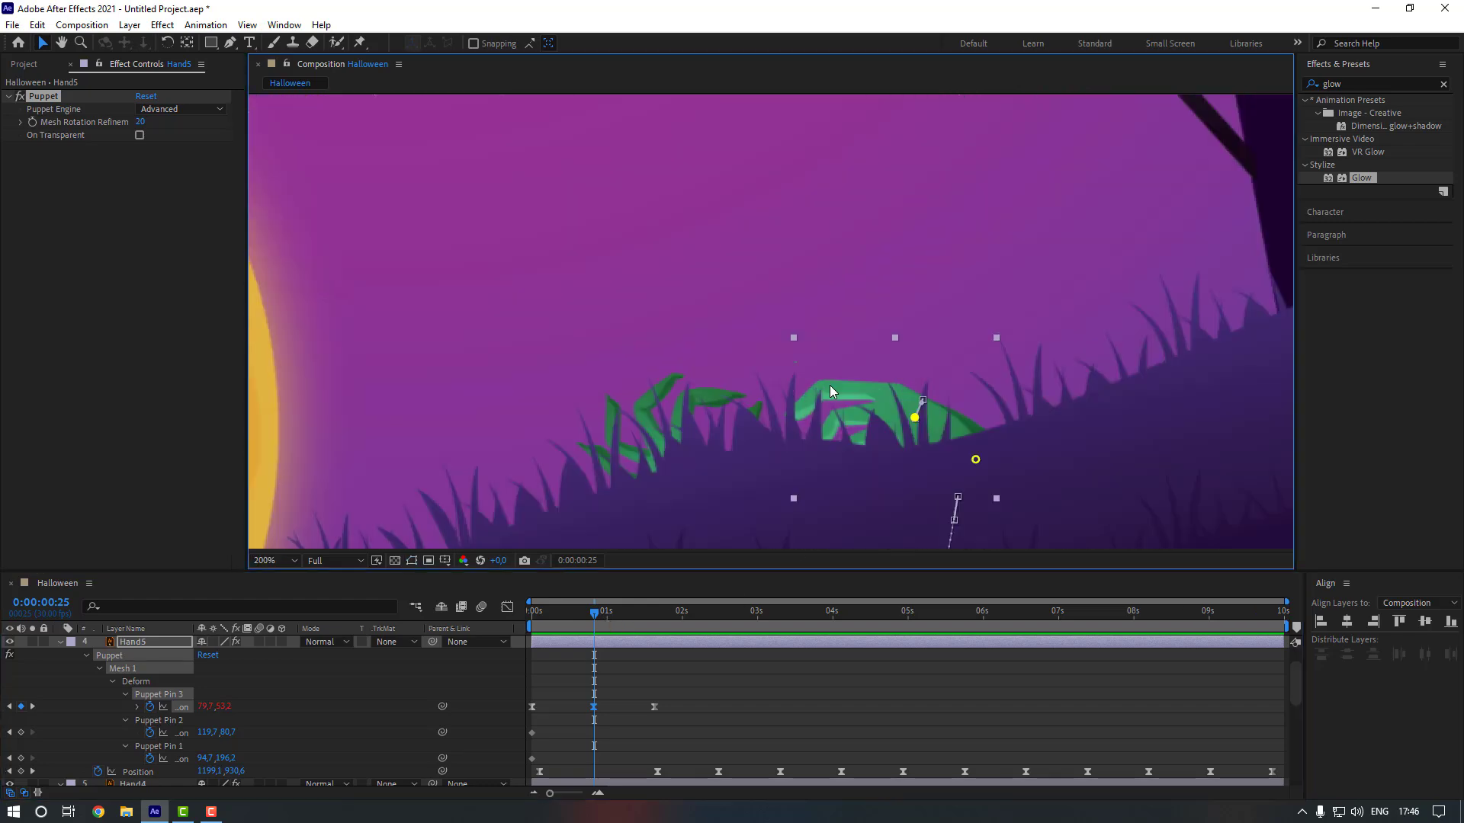
left_click_drag(785, 369, 757, 383)
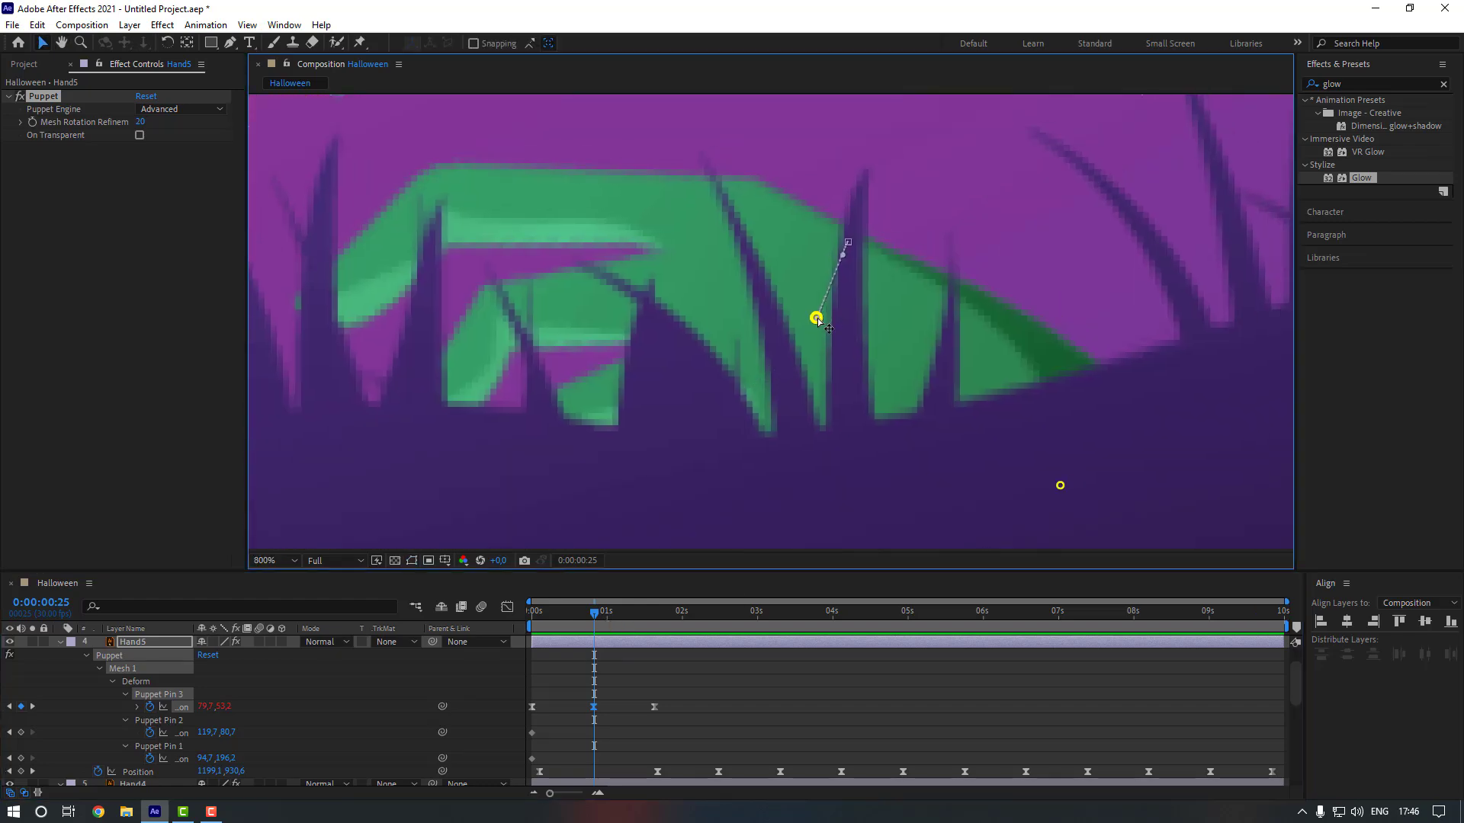
left_click_drag(818, 321, 828, 290)
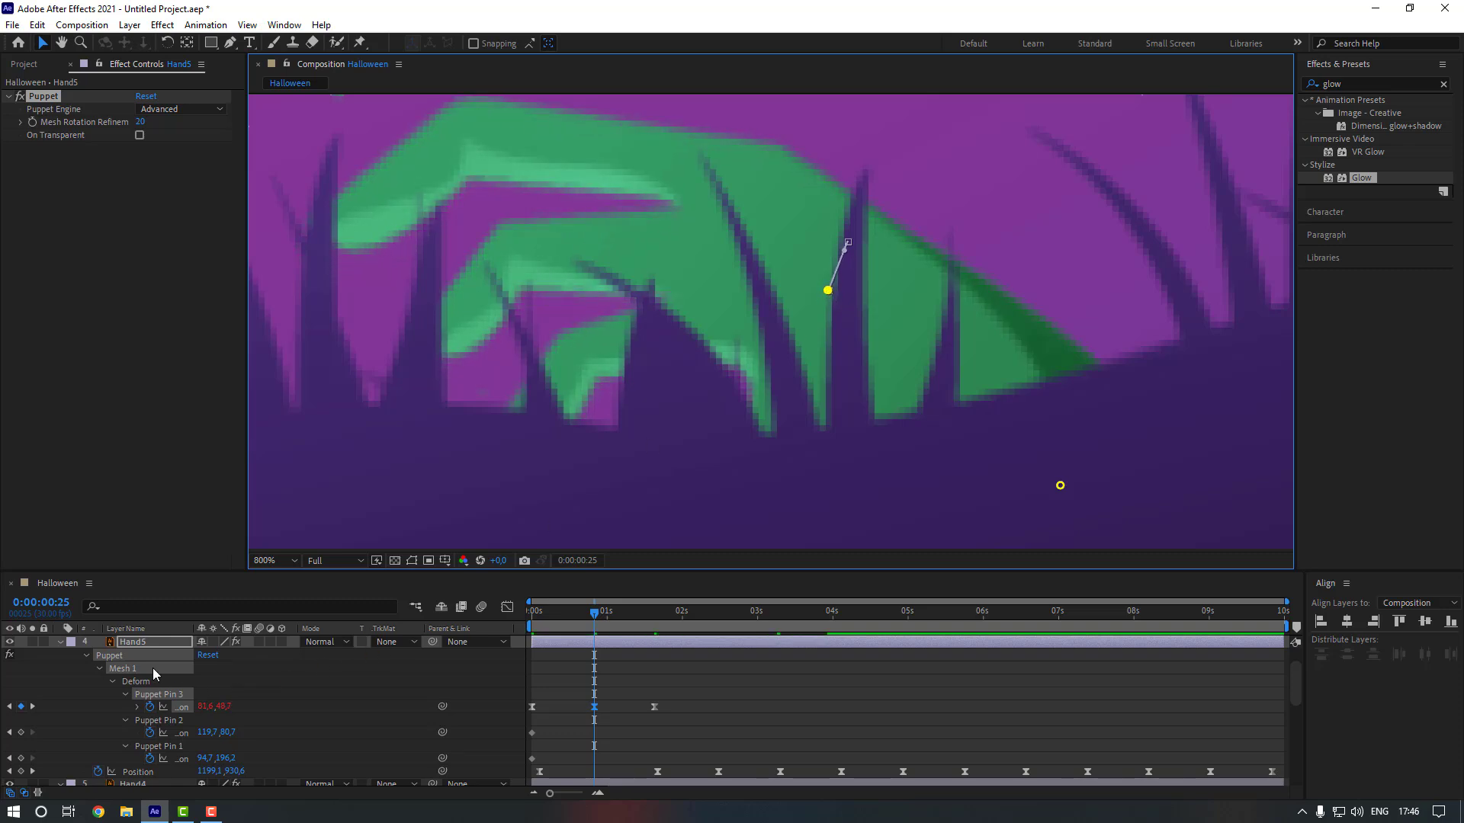
scroll(661, 395, "down", 8)
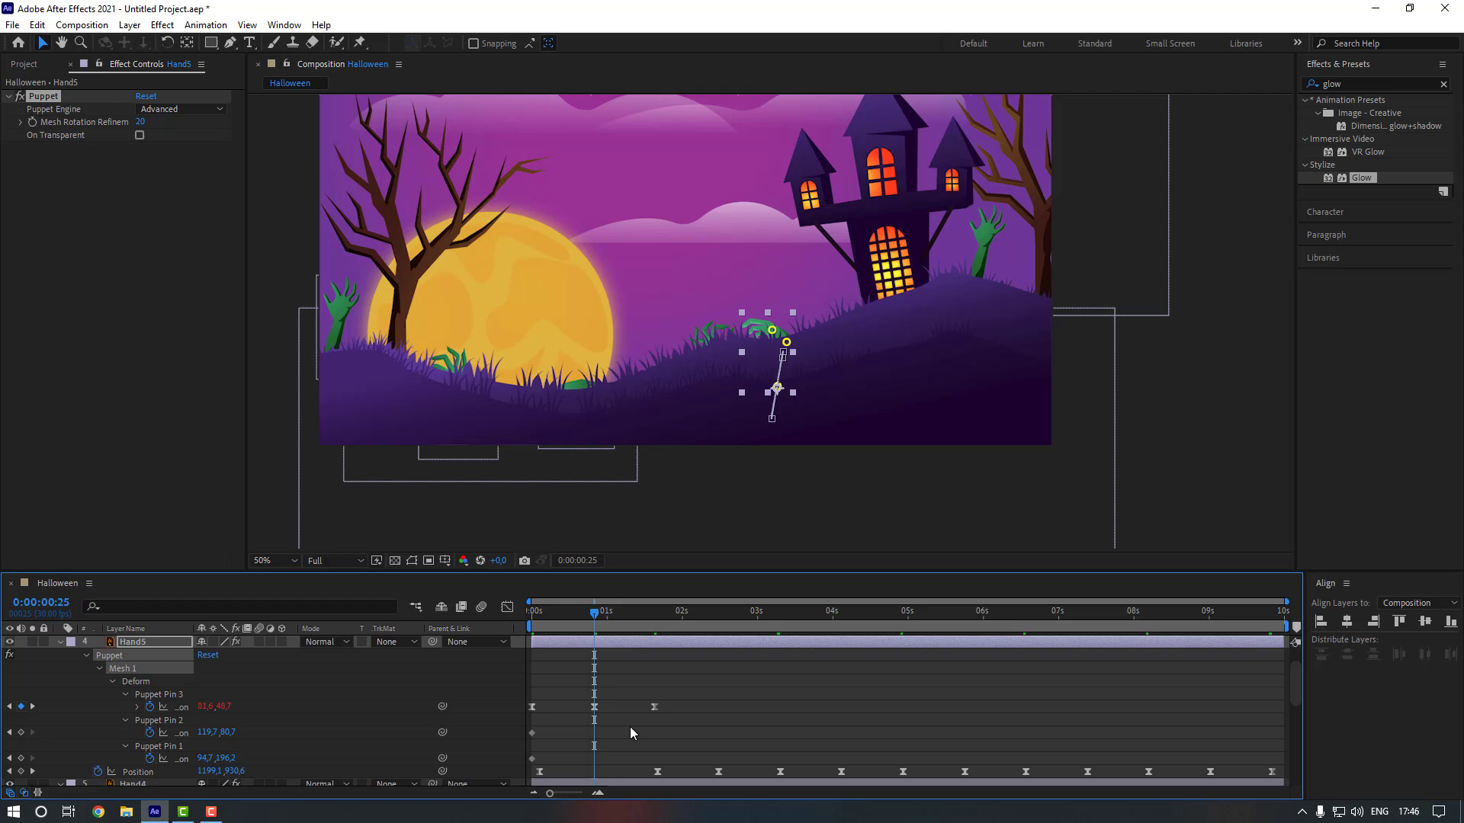
Play the animation from the start to check Hand5's adjusted bending.
key("Home")
key("space")
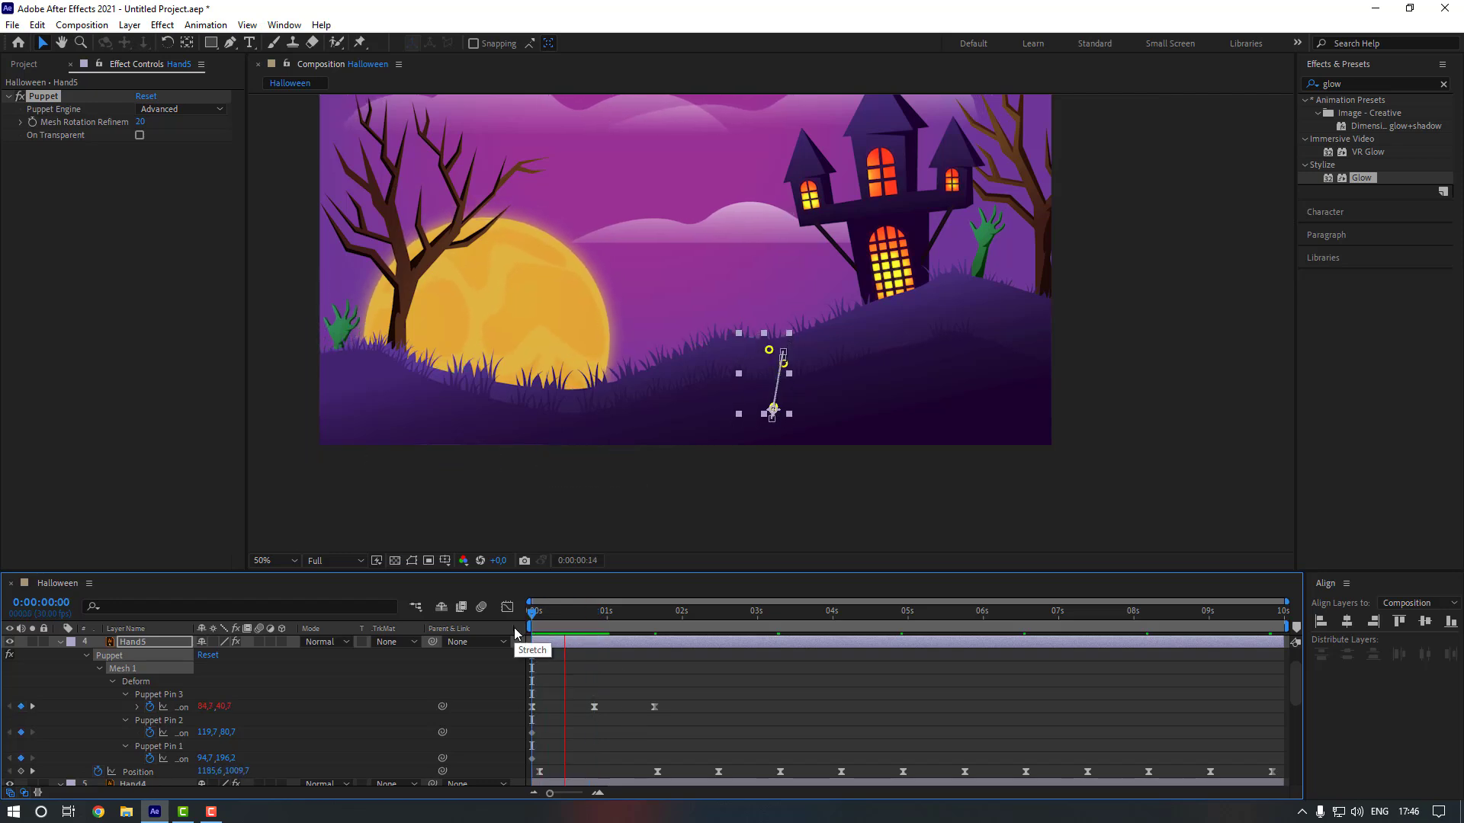
key("space")
left_click(629, 673)
key("space")
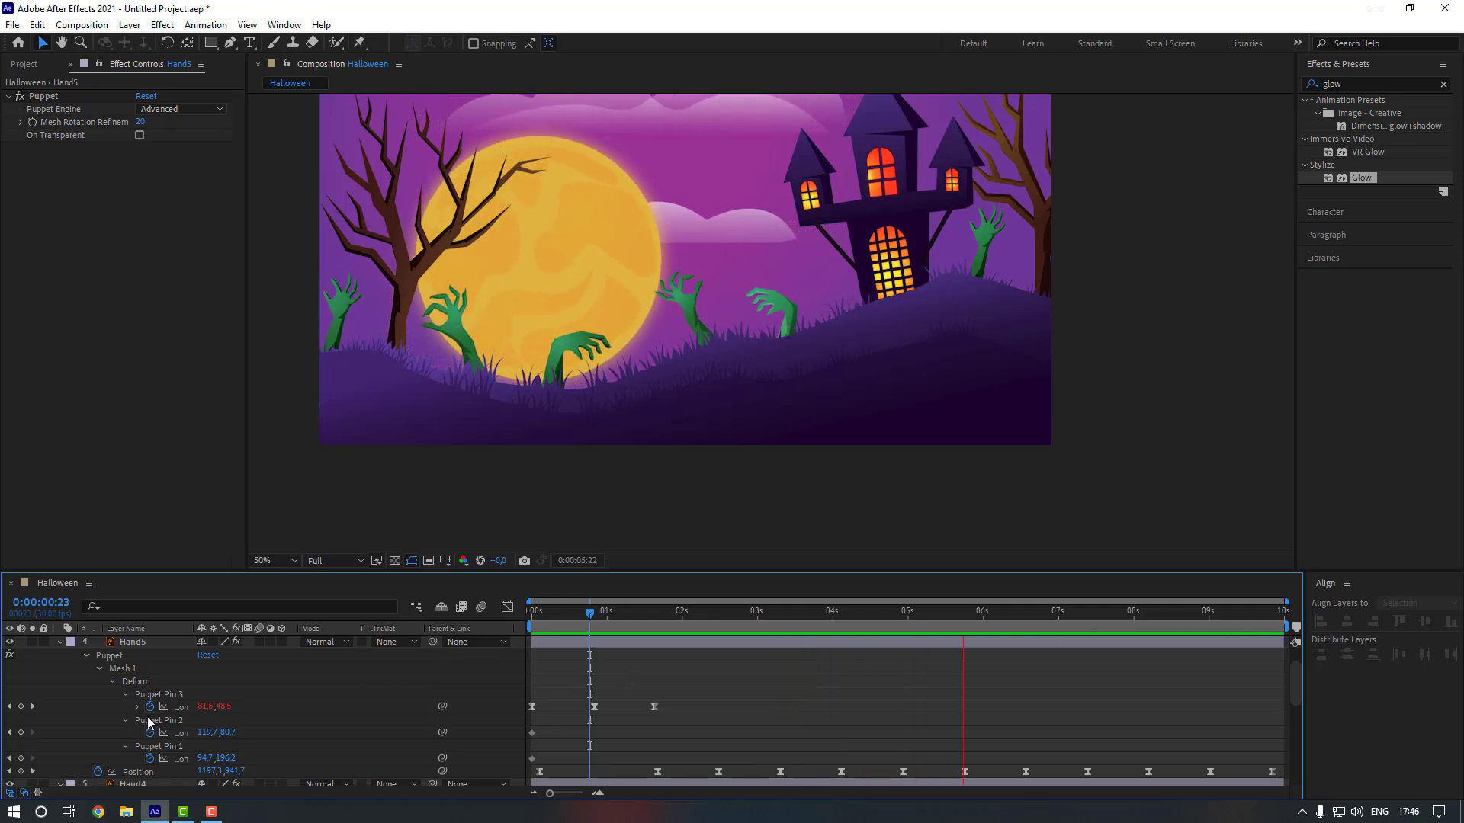
key("space")
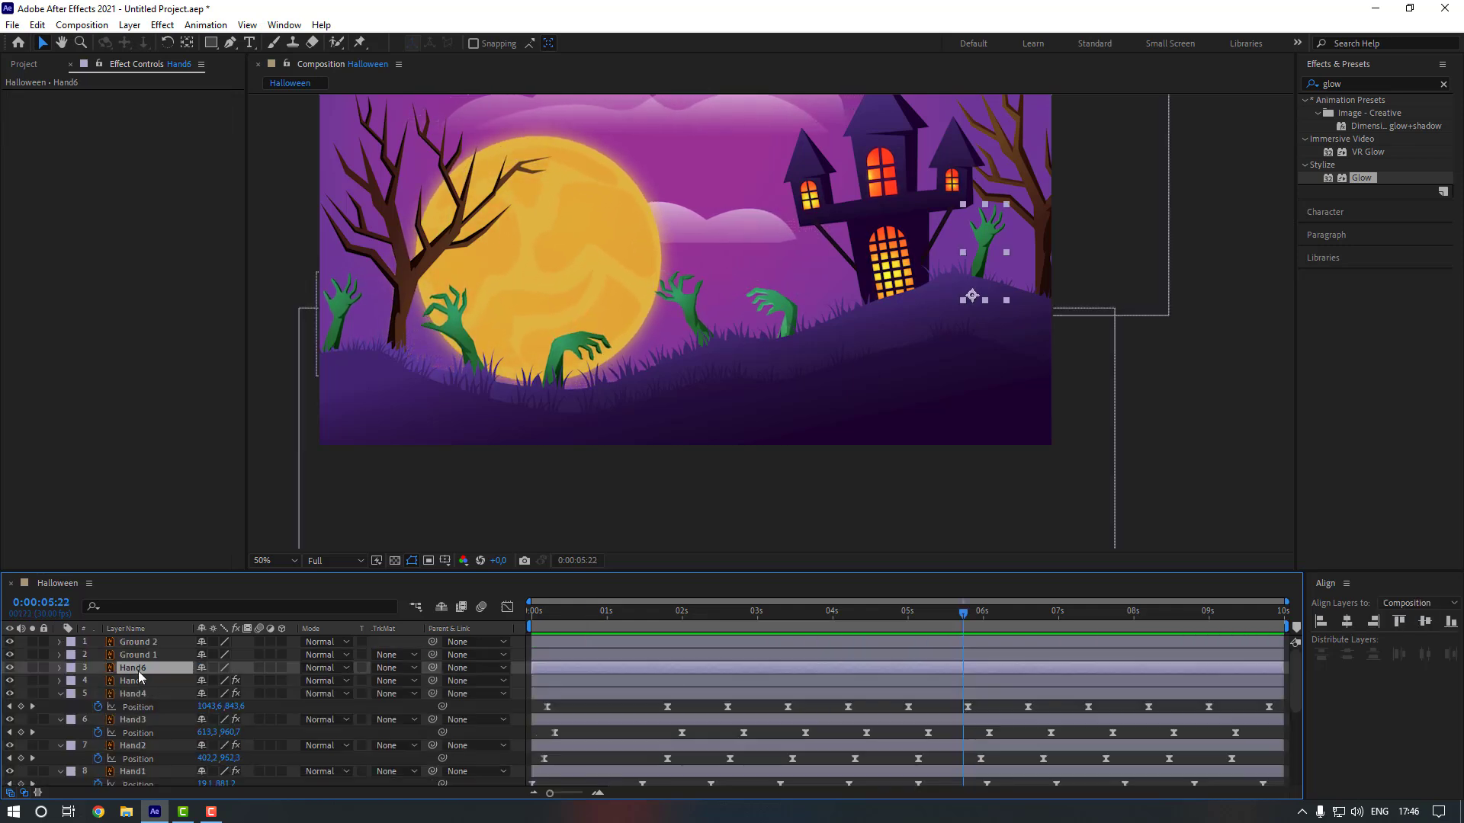
Solo the Hand6 layer and return the current time to 0:00:00:00.
left_click(32, 668)
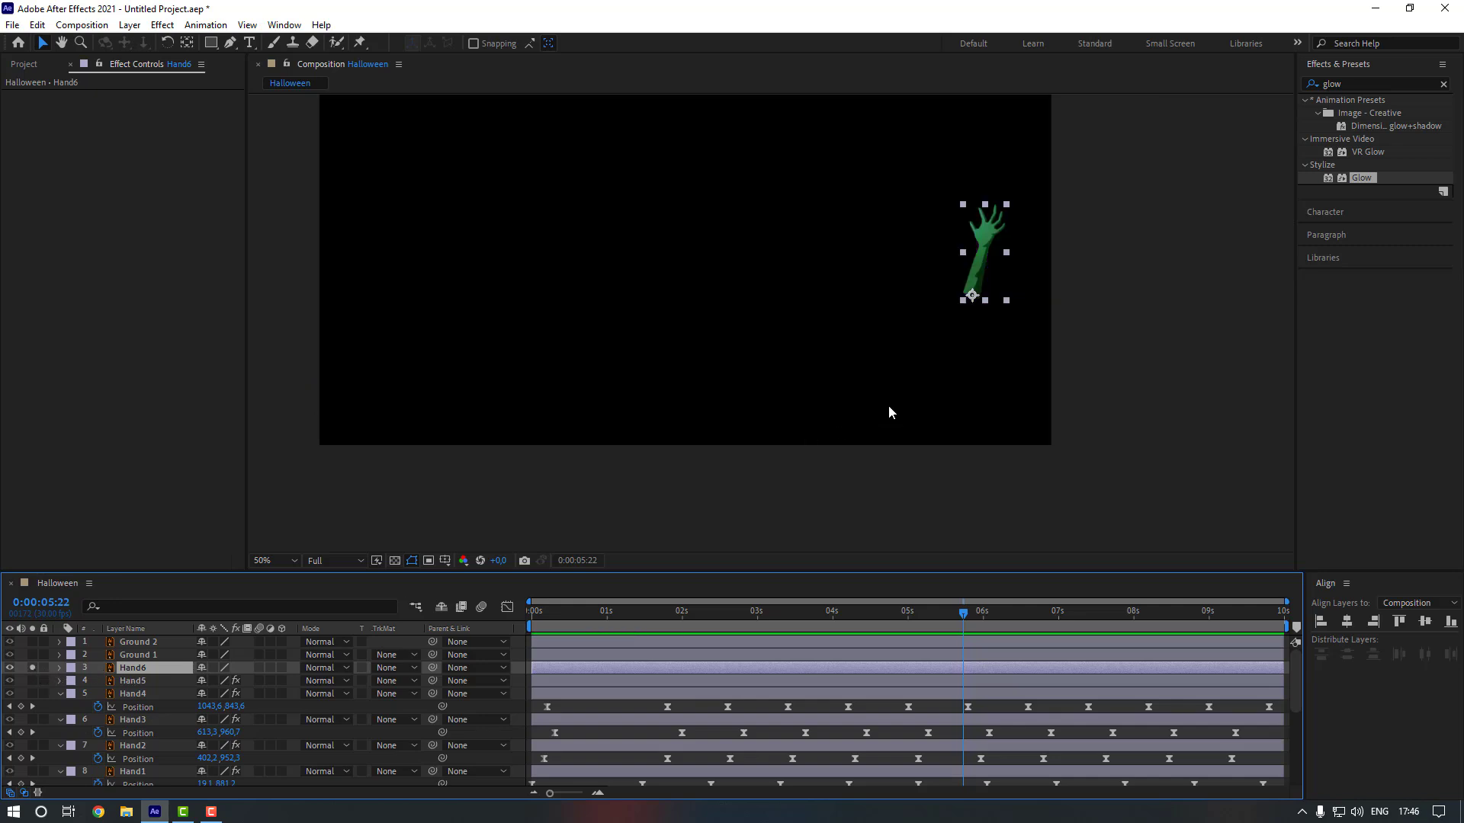
scroll(757, 409, "up", 4)
key("v")
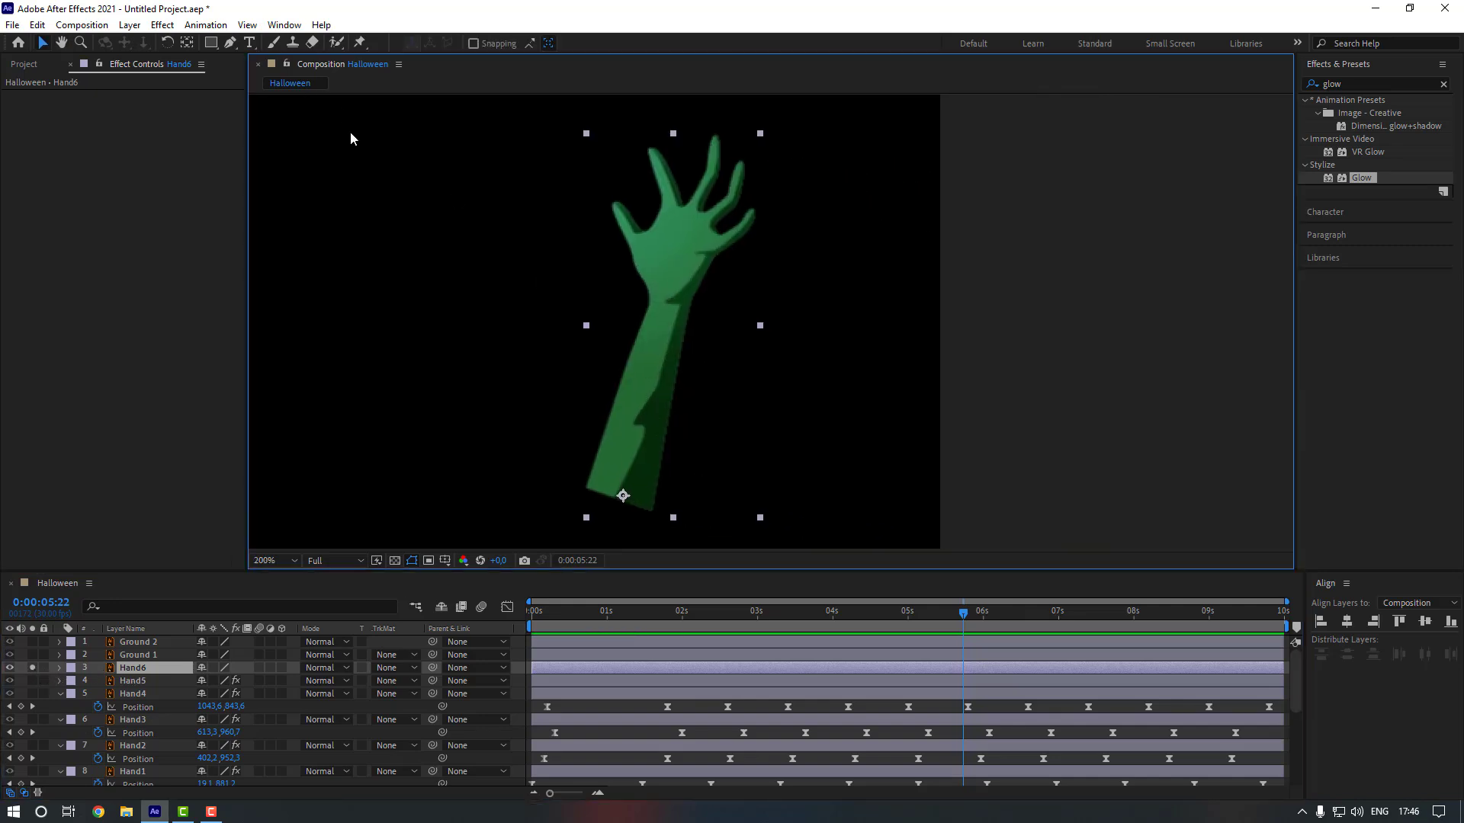
left_click_drag(551, 610, 461, 608)
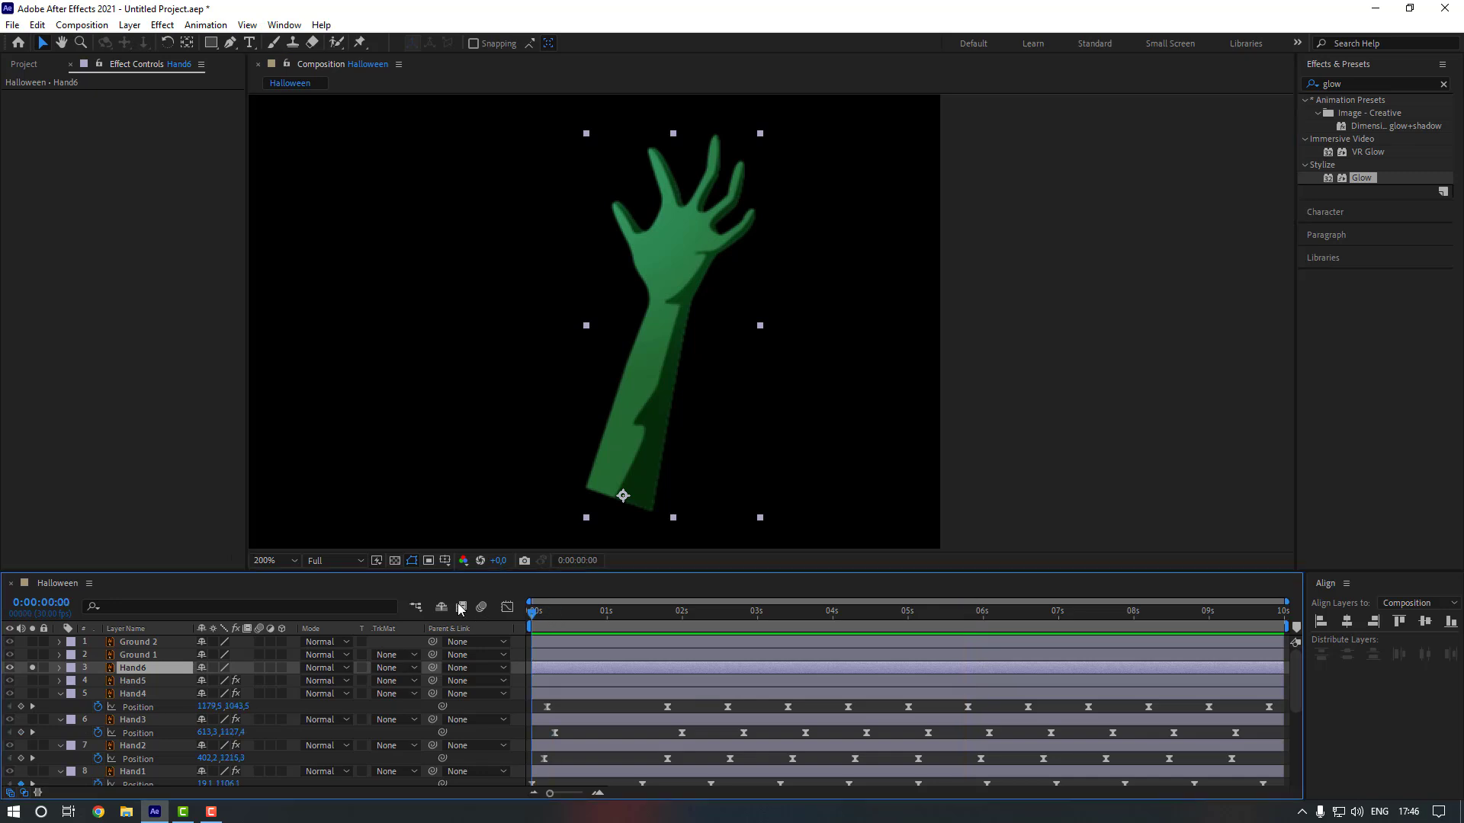
Place puppet pins on Hand6's arm base, forearm, palm and five fingertips, and reveal the pins' keyframes.
left_click(362, 46)
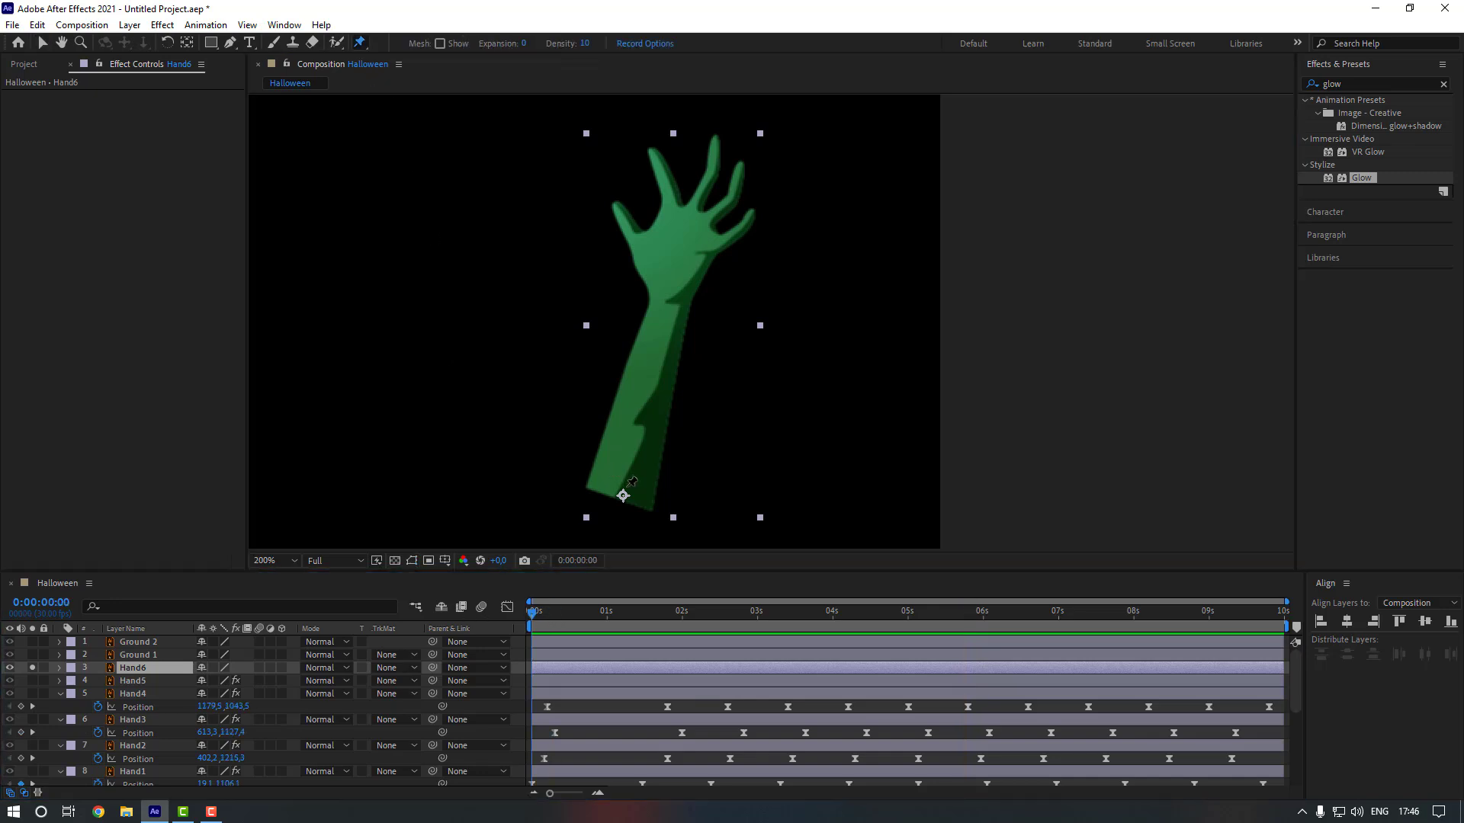
left_click(626, 486)
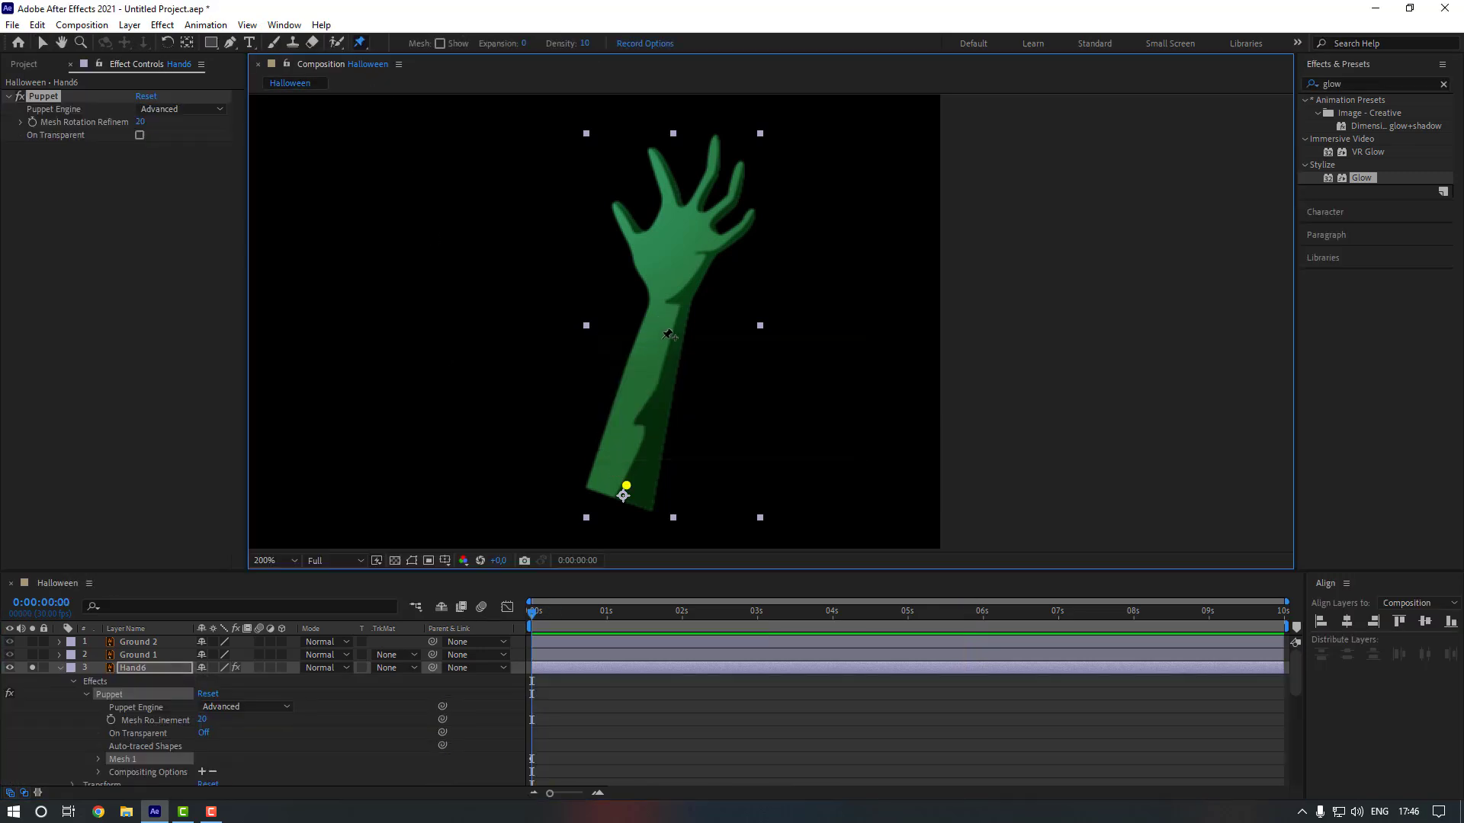
left_click(681, 267)
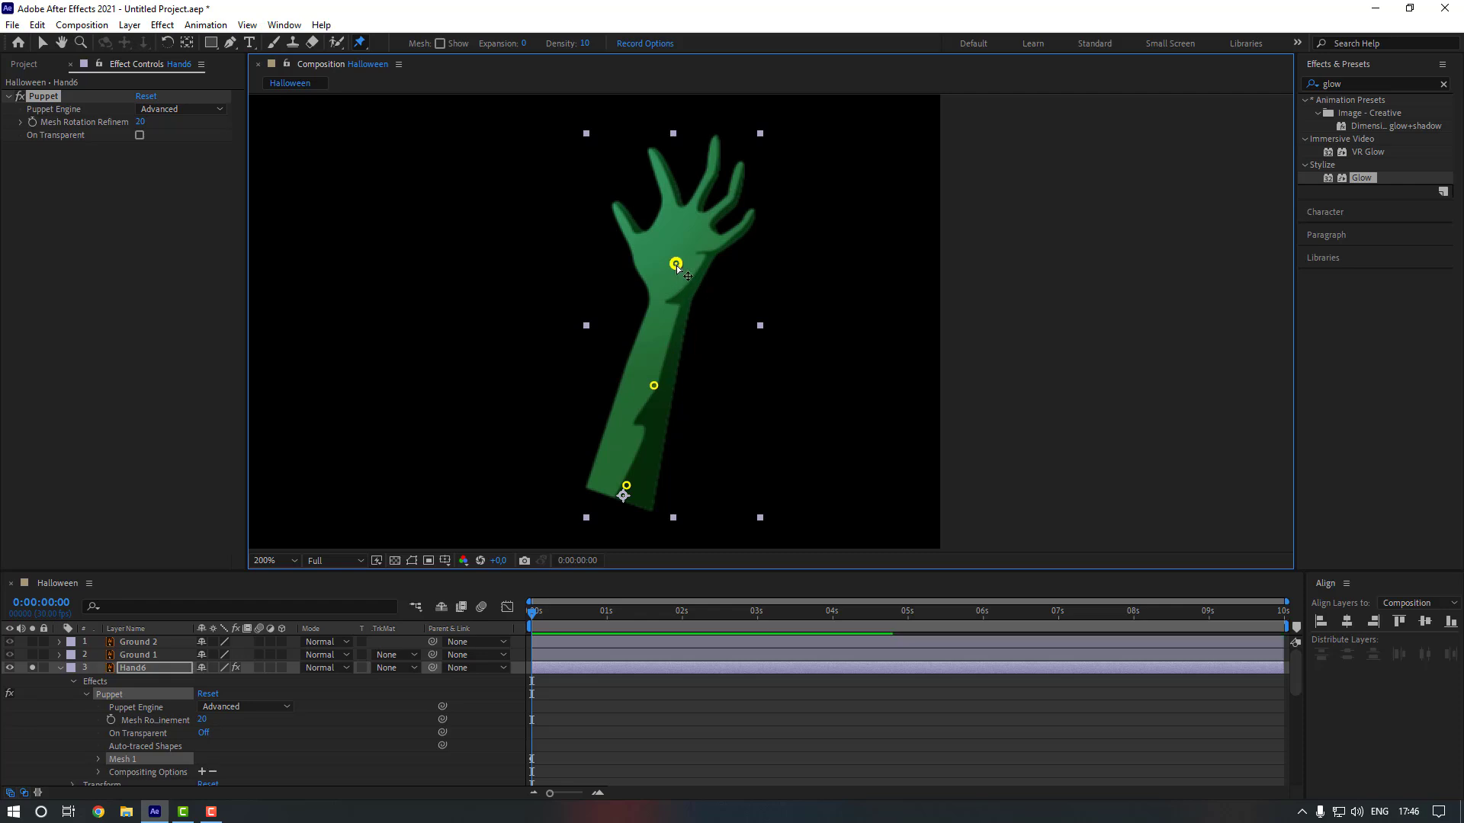
scroll(663, 318, "up", 3)
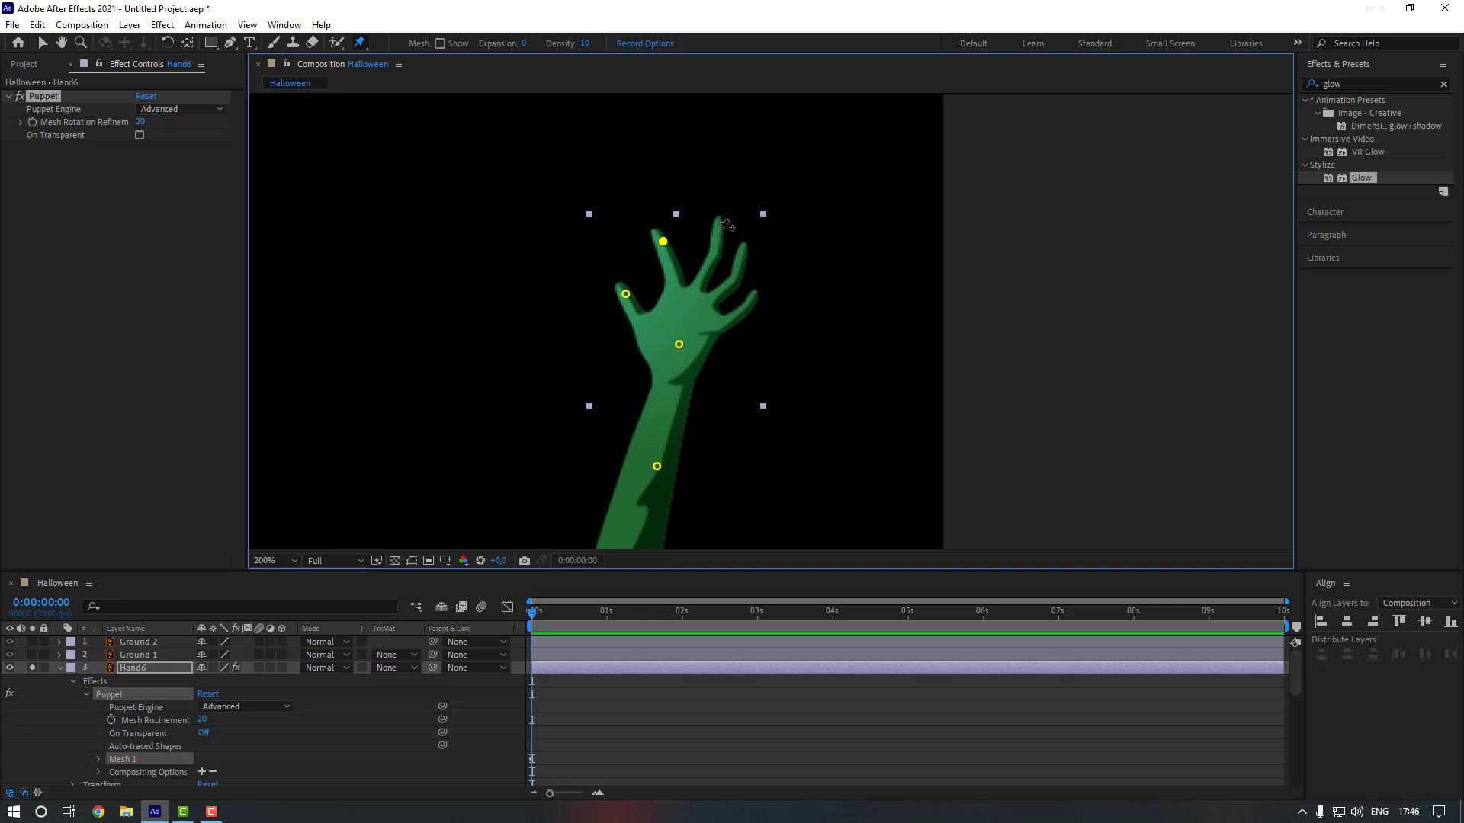
left_click(743, 254)
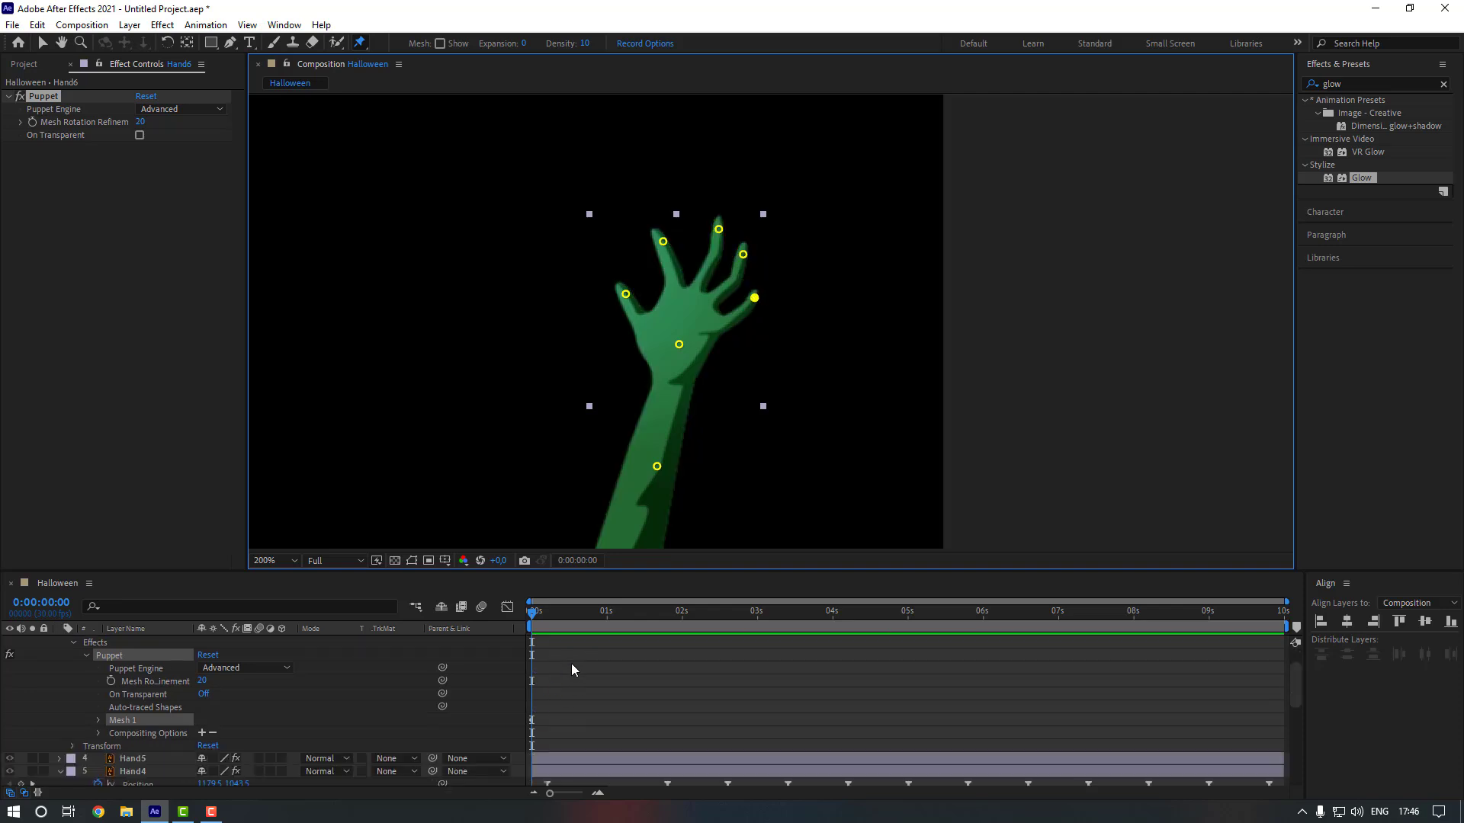
key("u")
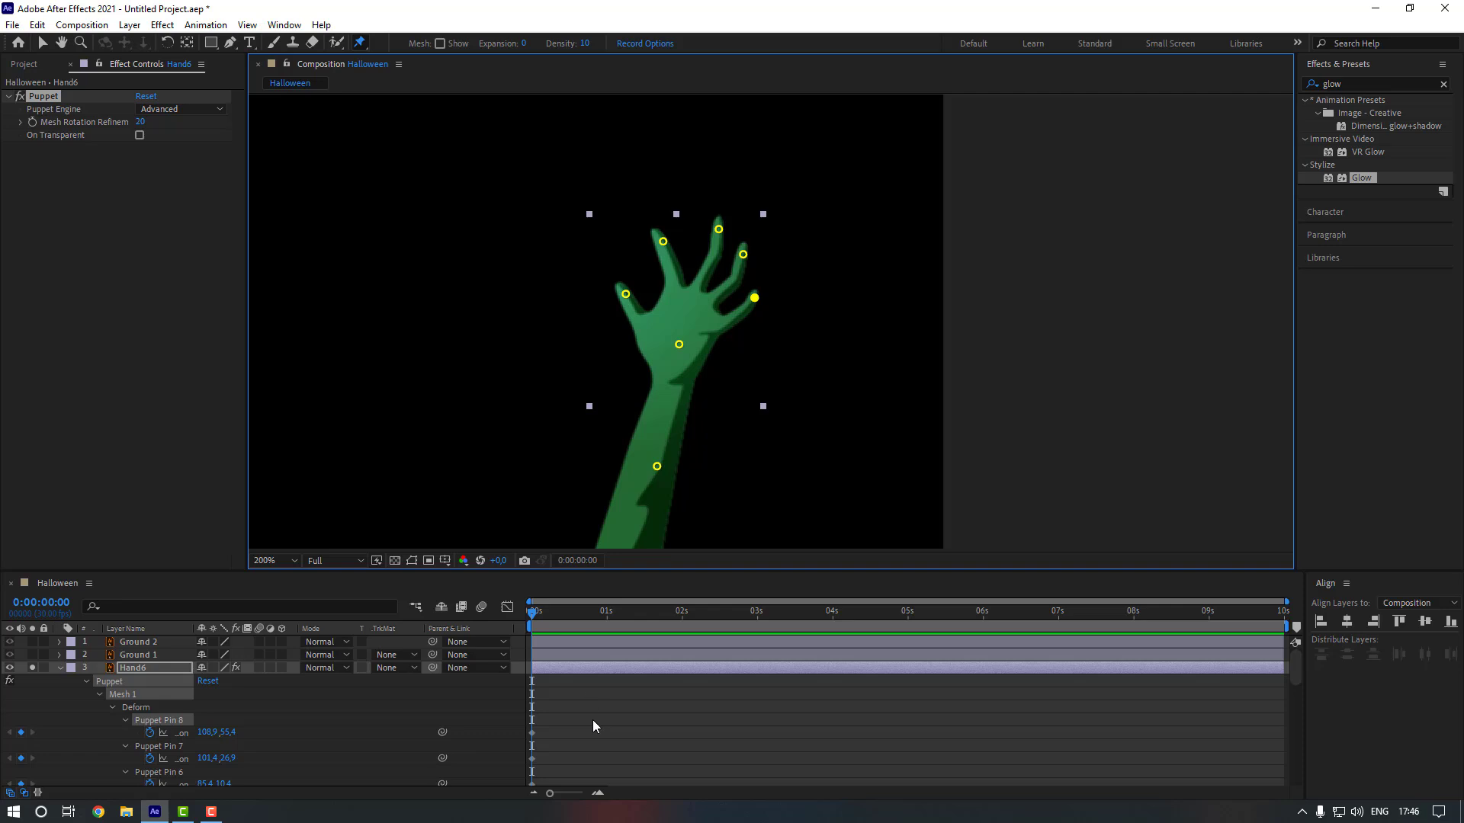
At 0:00:00:10, shift Hand6's fingertip pins, Puppet Pins 5 to 8, about 4 to 6 px to the left.
key("shift+Page_Down")
key("period")
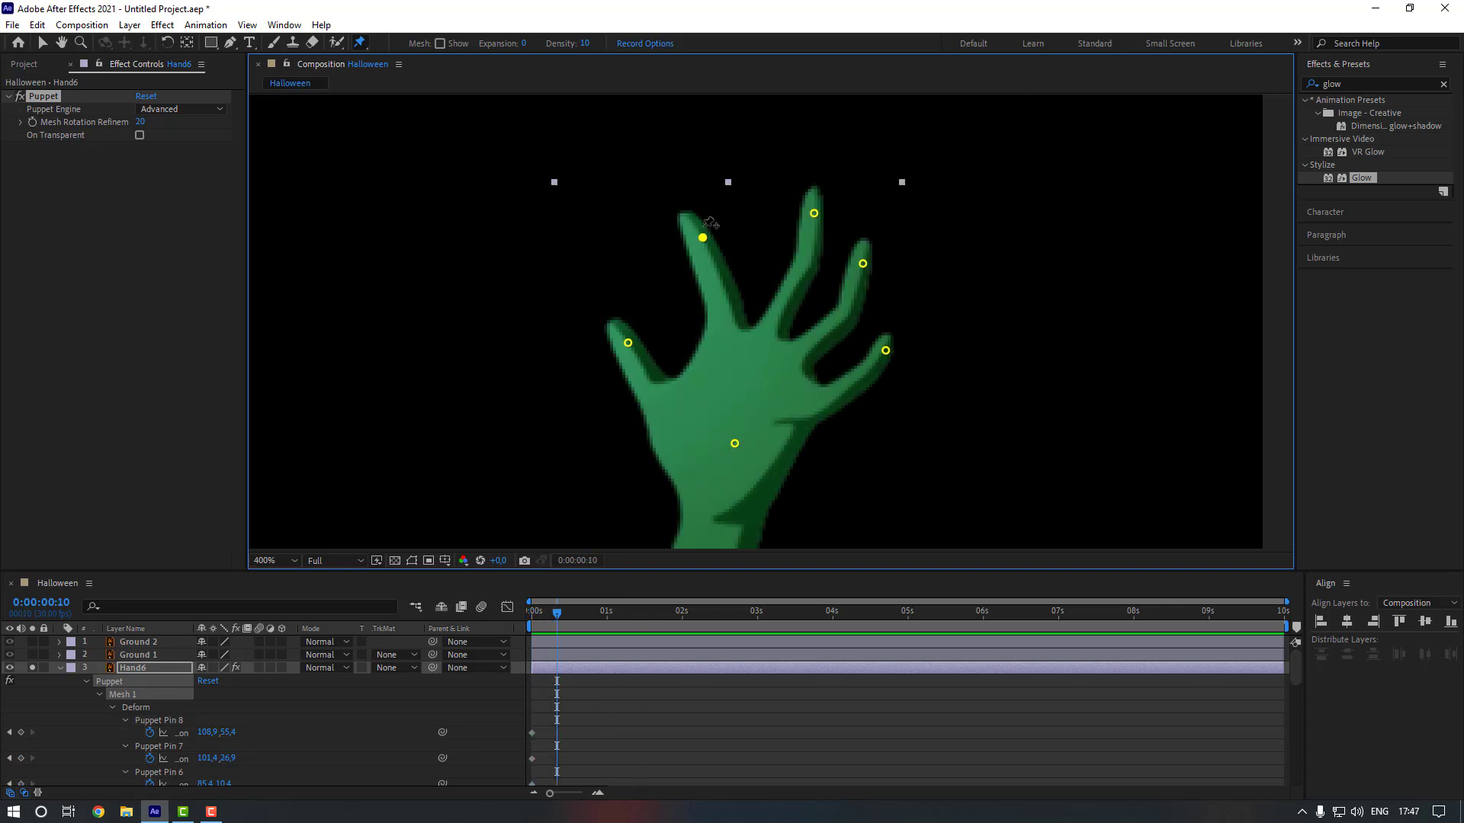
left_click_drag(702, 238, 687, 242)
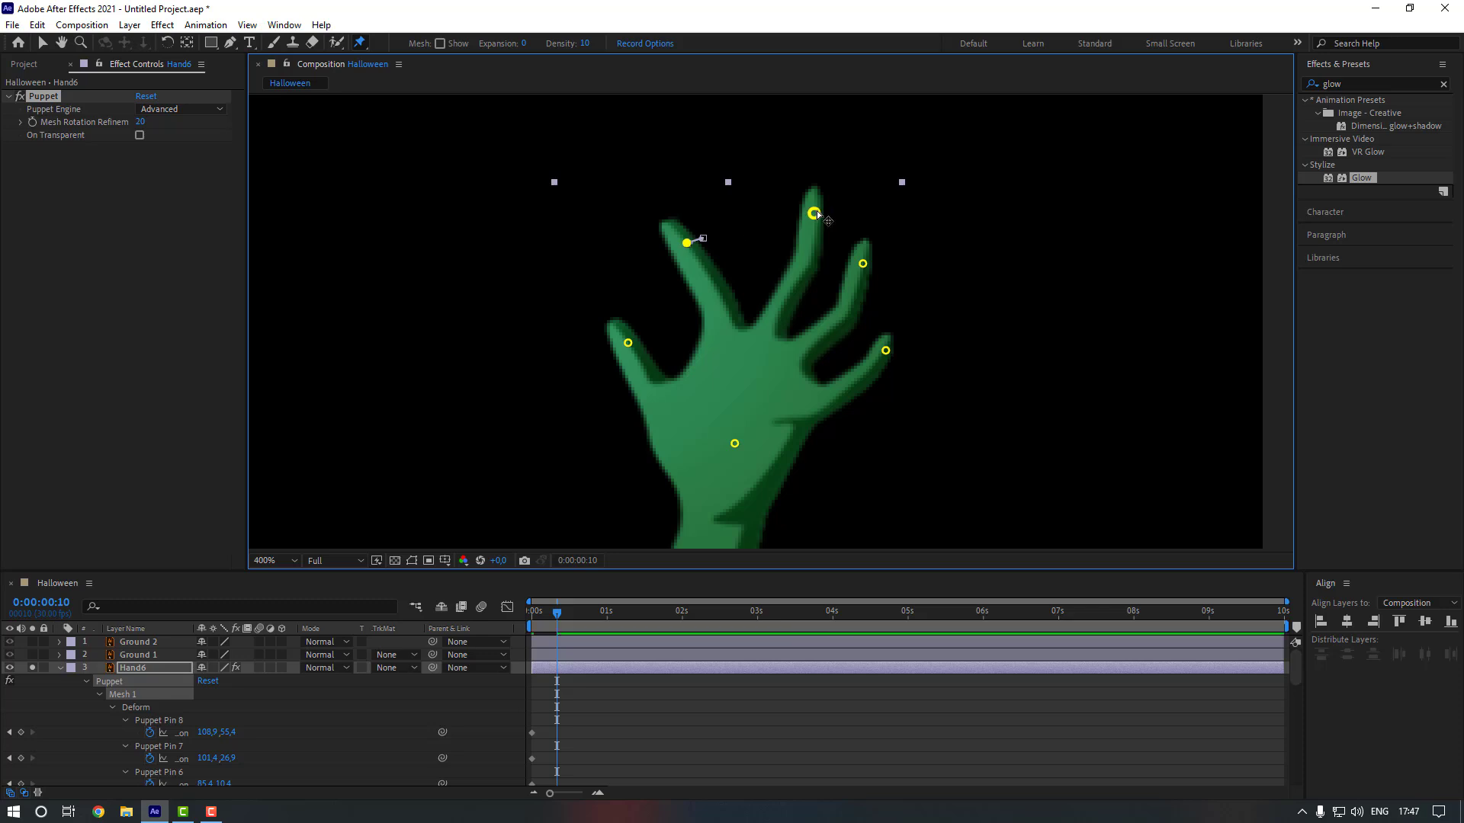
left_click_drag(814, 214, 799, 212)
left_click_drag(862, 264, 849, 260)
left_click_drag(886, 351, 877, 348)
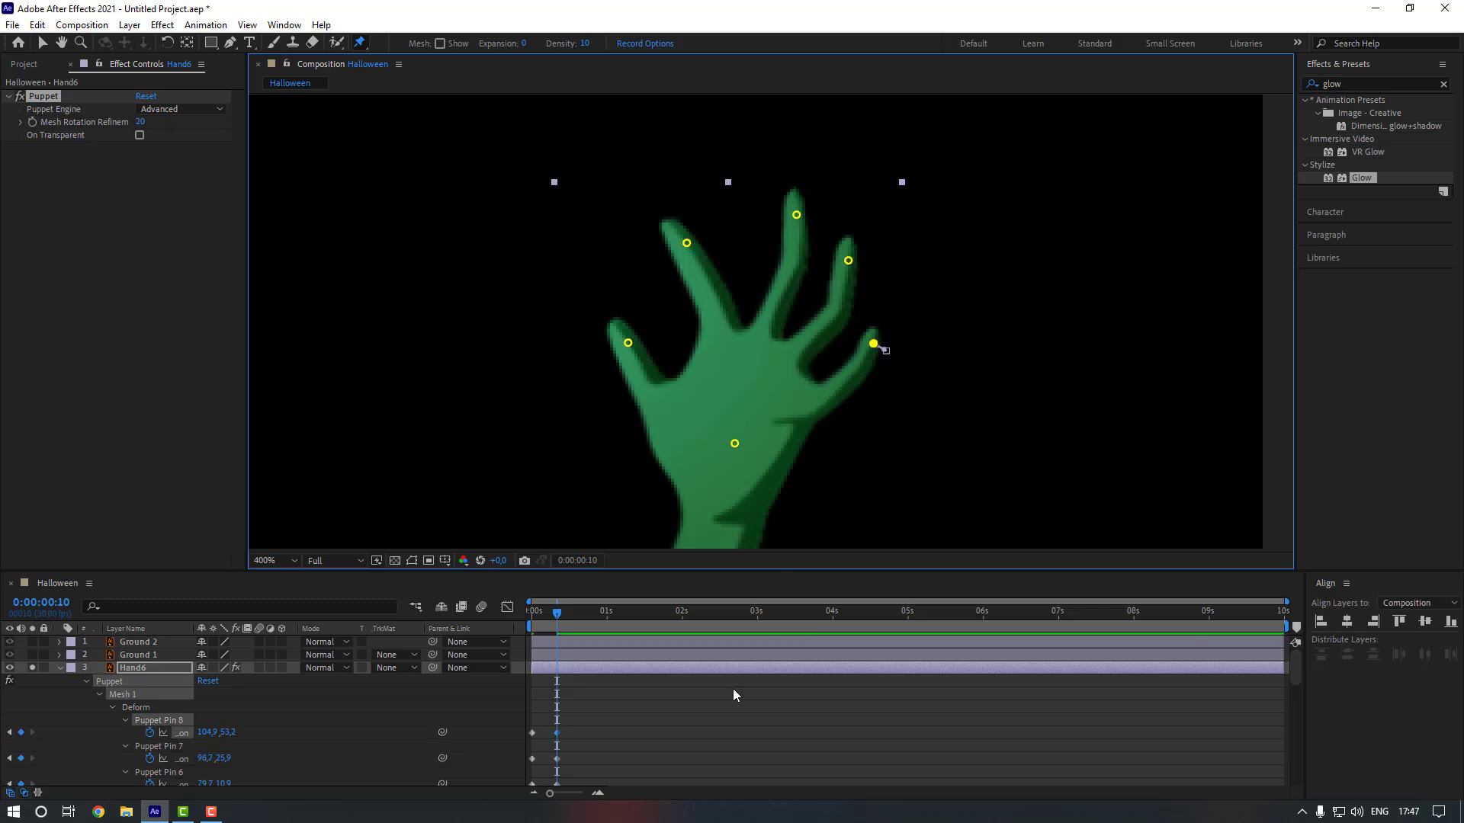
Copy the starting keyframes of Hand6's Puppet Pins 5 to 8 and paste them at 0:00:00:20.
scroll(720, 701, "down", 3)
key("shift+Page_Down")
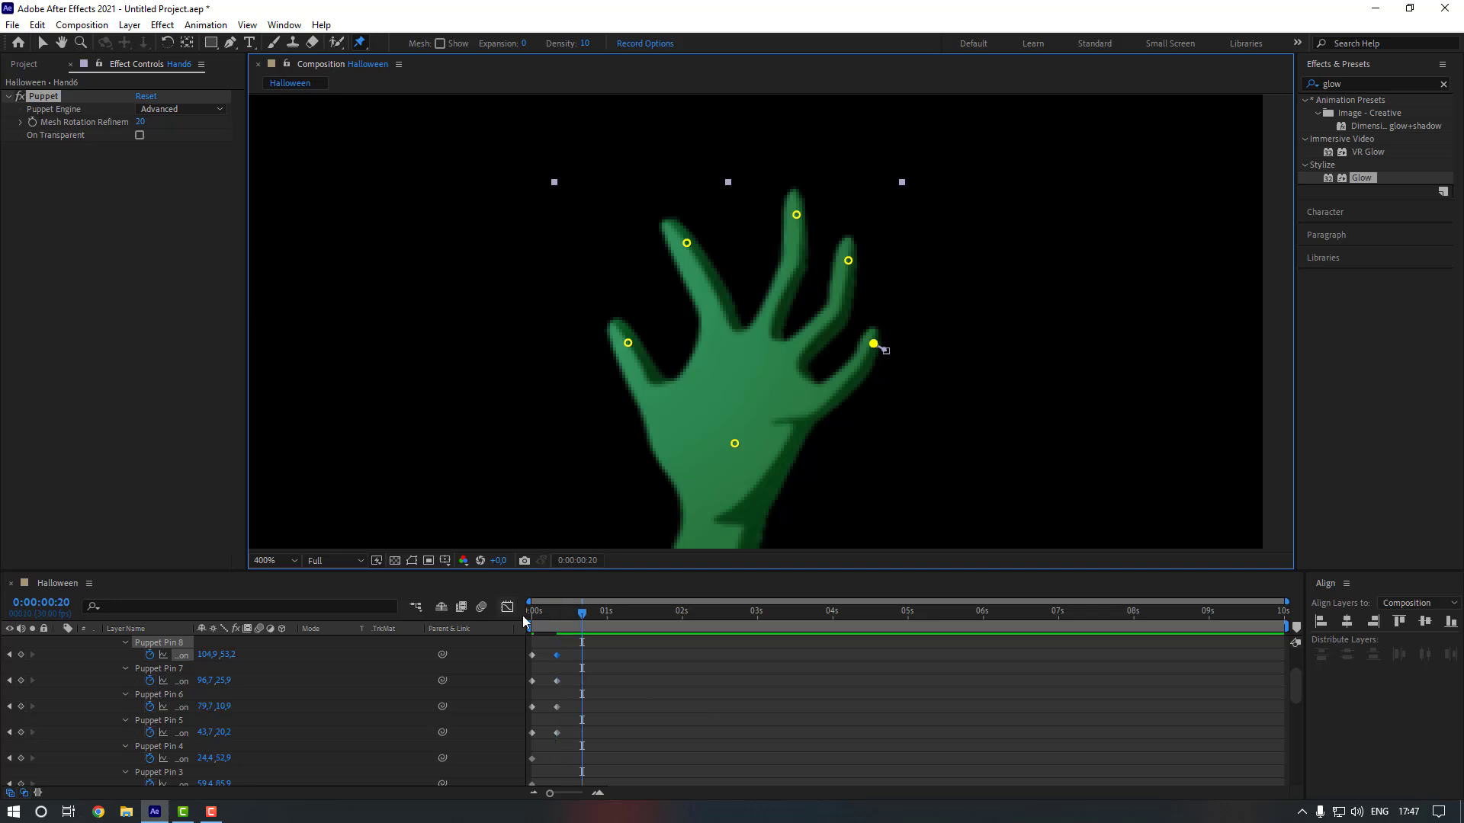
left_click_drag(542, 649, 524, 744)
key("ctrl+c")
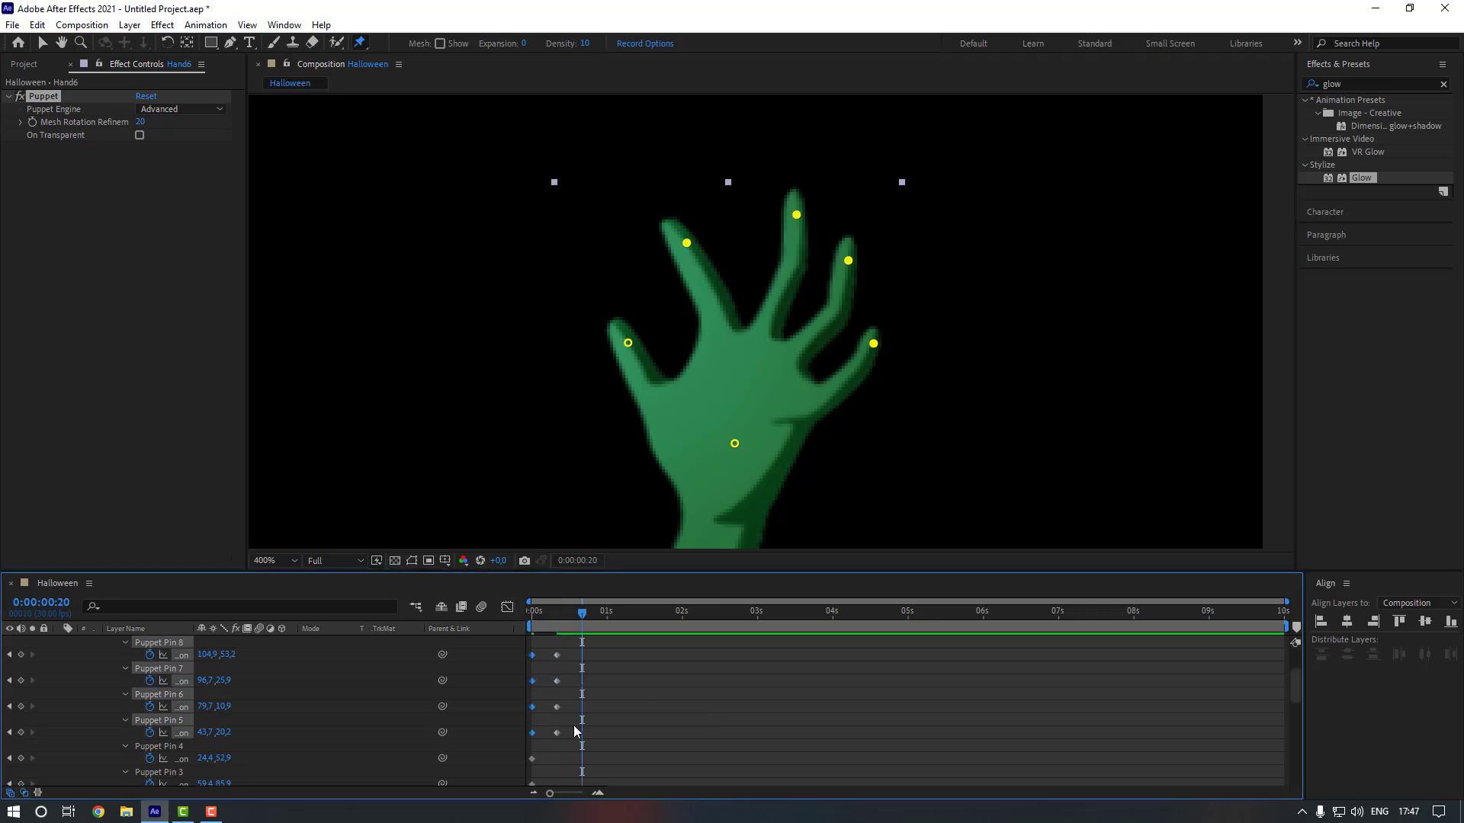
key("ctrl+v")
Apply Easy Ease to all keyframes of Hand6's Puppet Pins 5 to 8.
left_click(628, 666)
left_click_drag(616, 651, 515, 731)
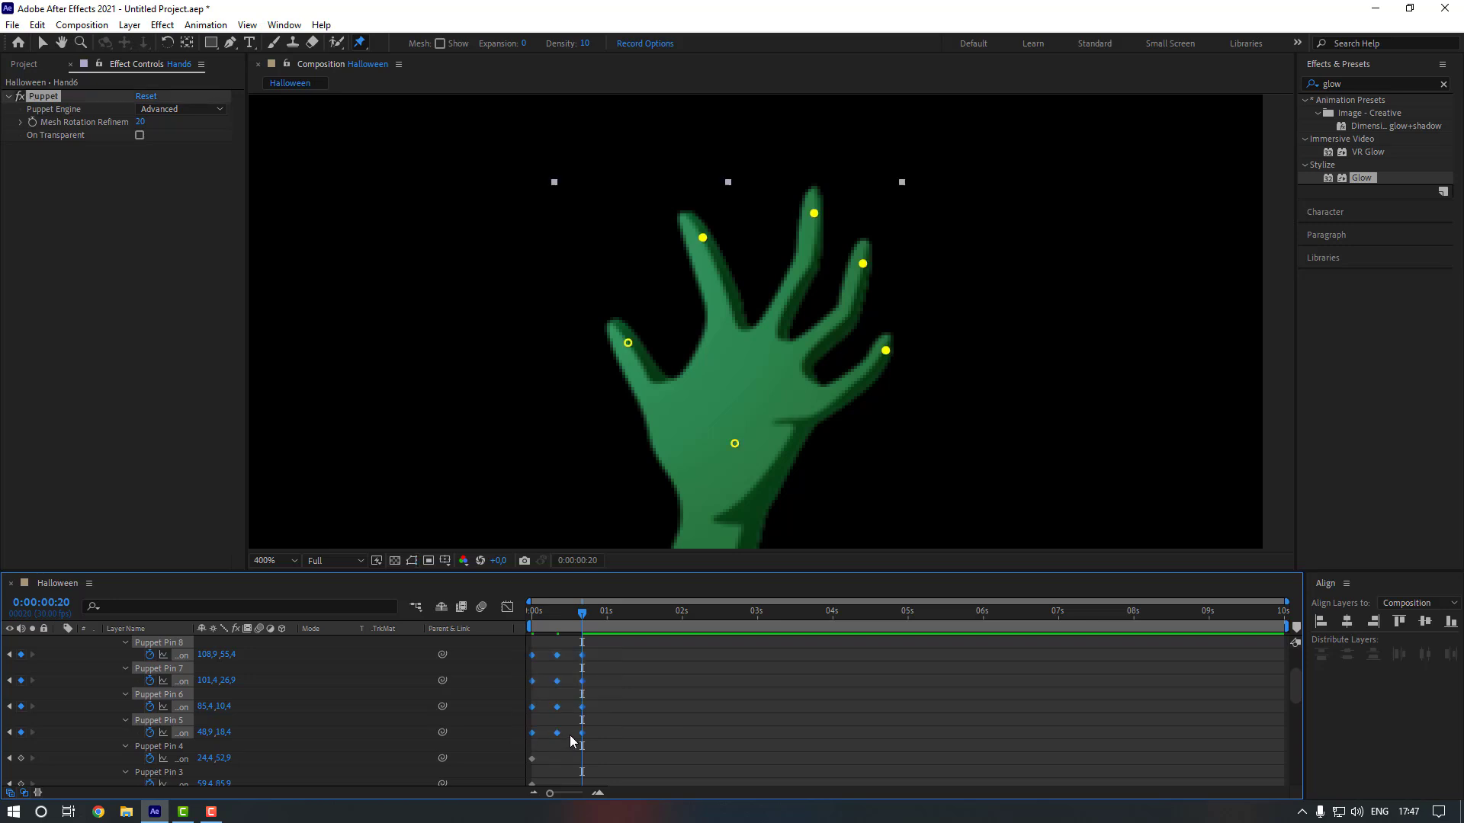
right_click(582, 732)
mouse_move(707, 720)
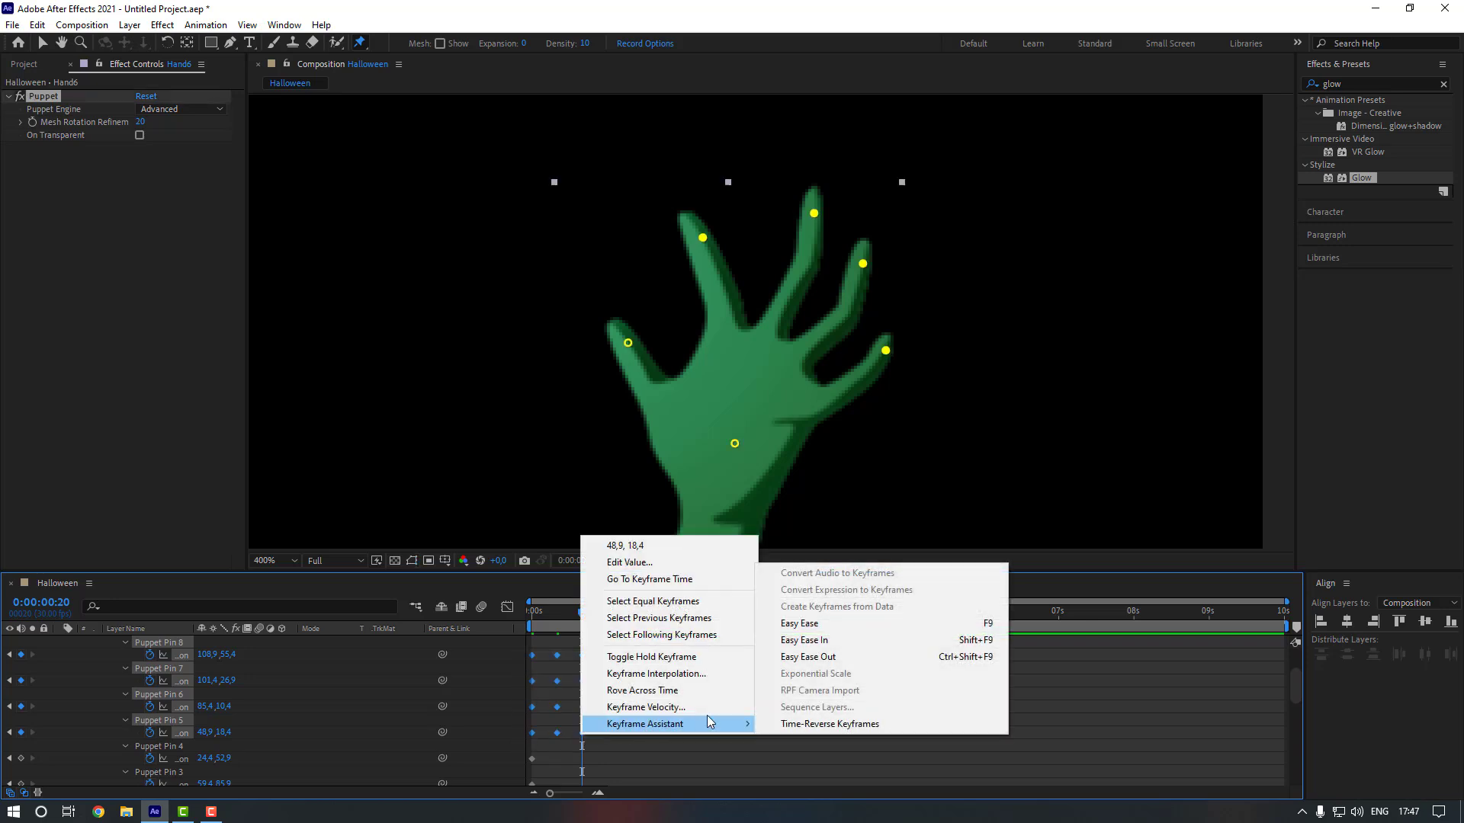
left_click(801, 624)
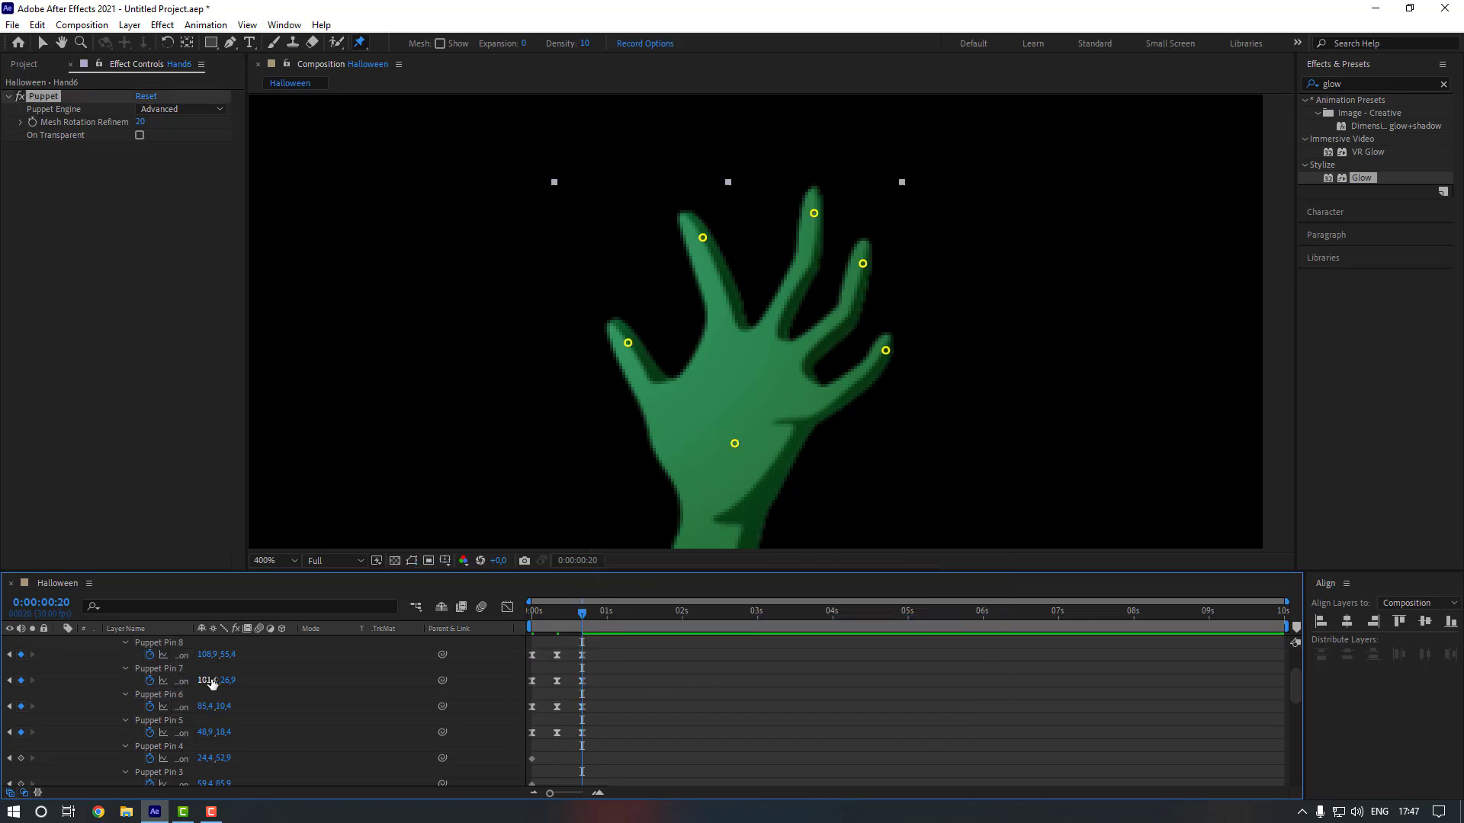
Add the expression loopOut(type = "cycle", numKeyframes = 0) to the positions of Hand6's Puppet Pin 8 and Puppet Pin 7.
left_click(149, 657, "alt")
left_click(253, 668)
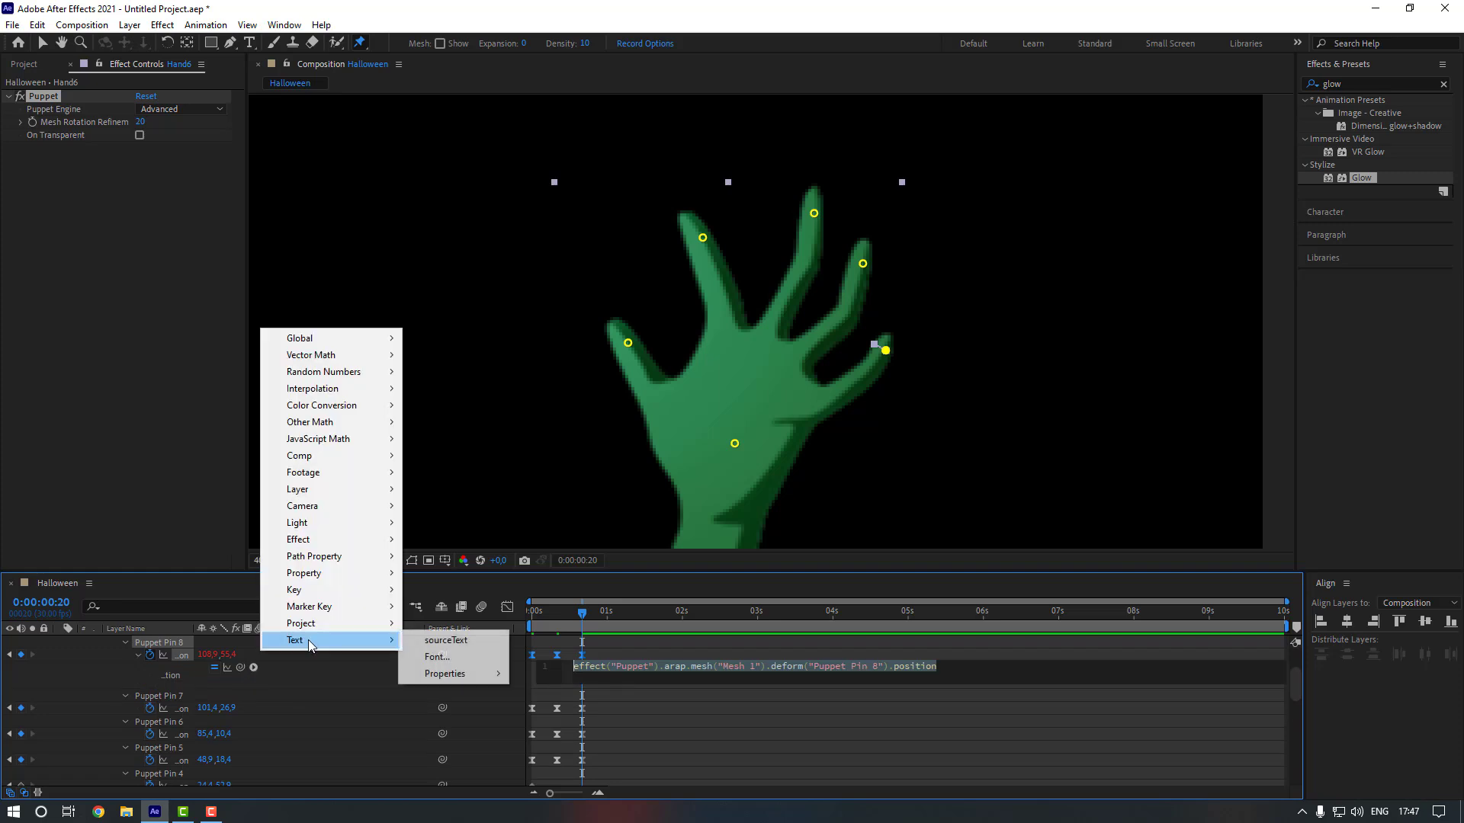
mouse_move(304, 573)
left_click(501, 390)
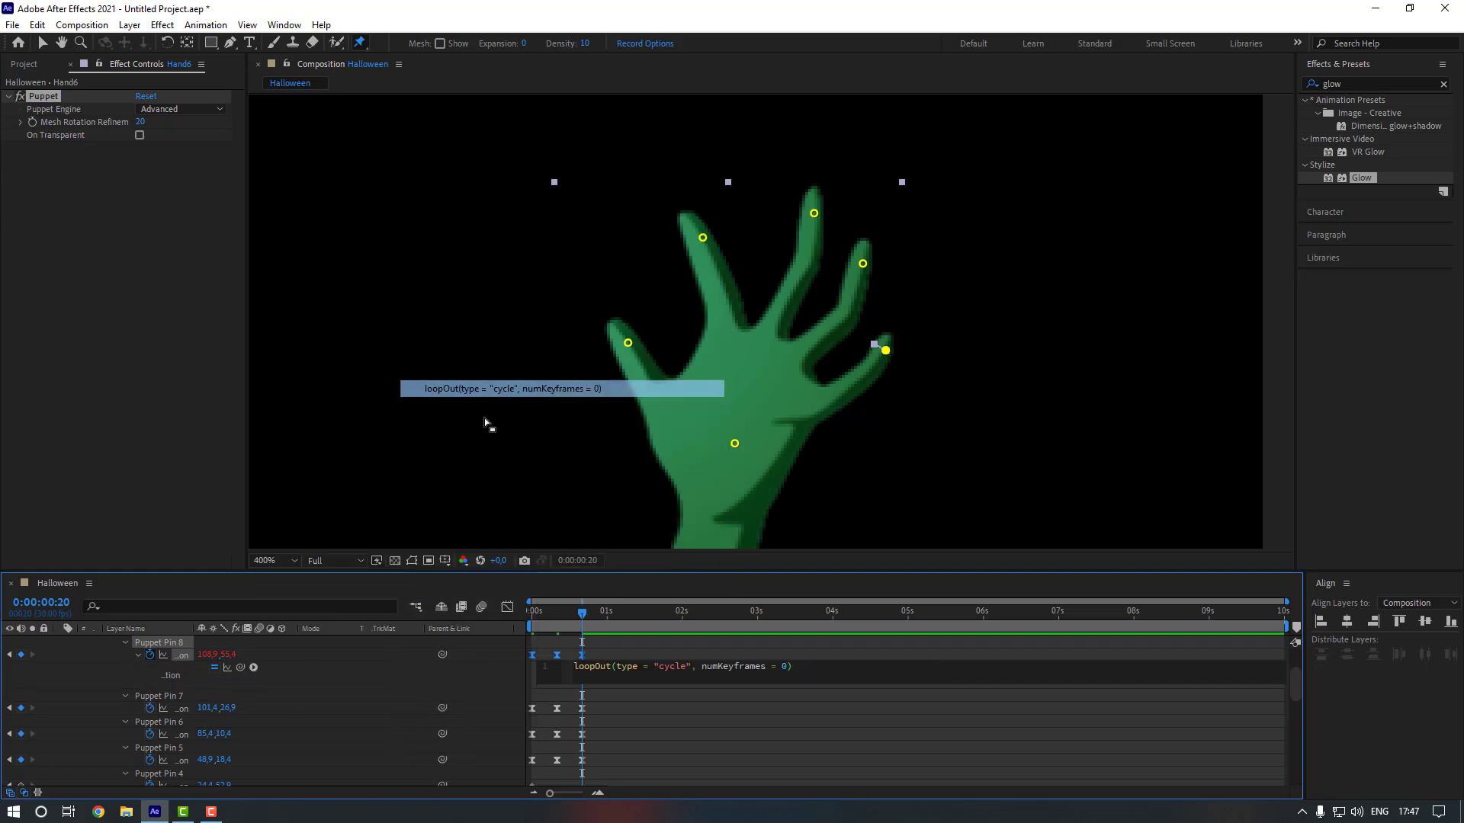
left_click(322, 735)
left_click(149, 709, "alt")
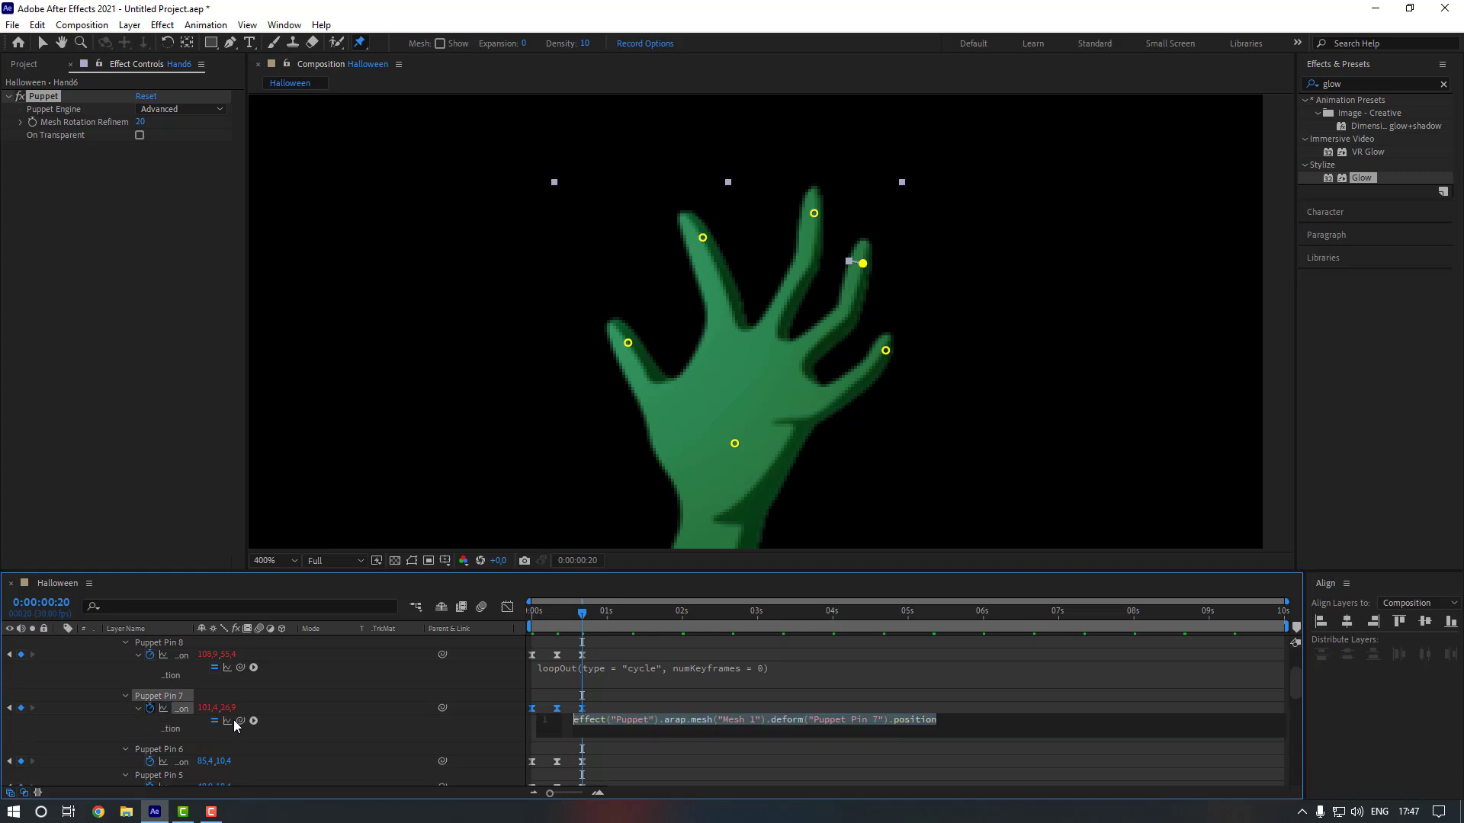
left_click(253, 721)
mouse_move(396, 627)
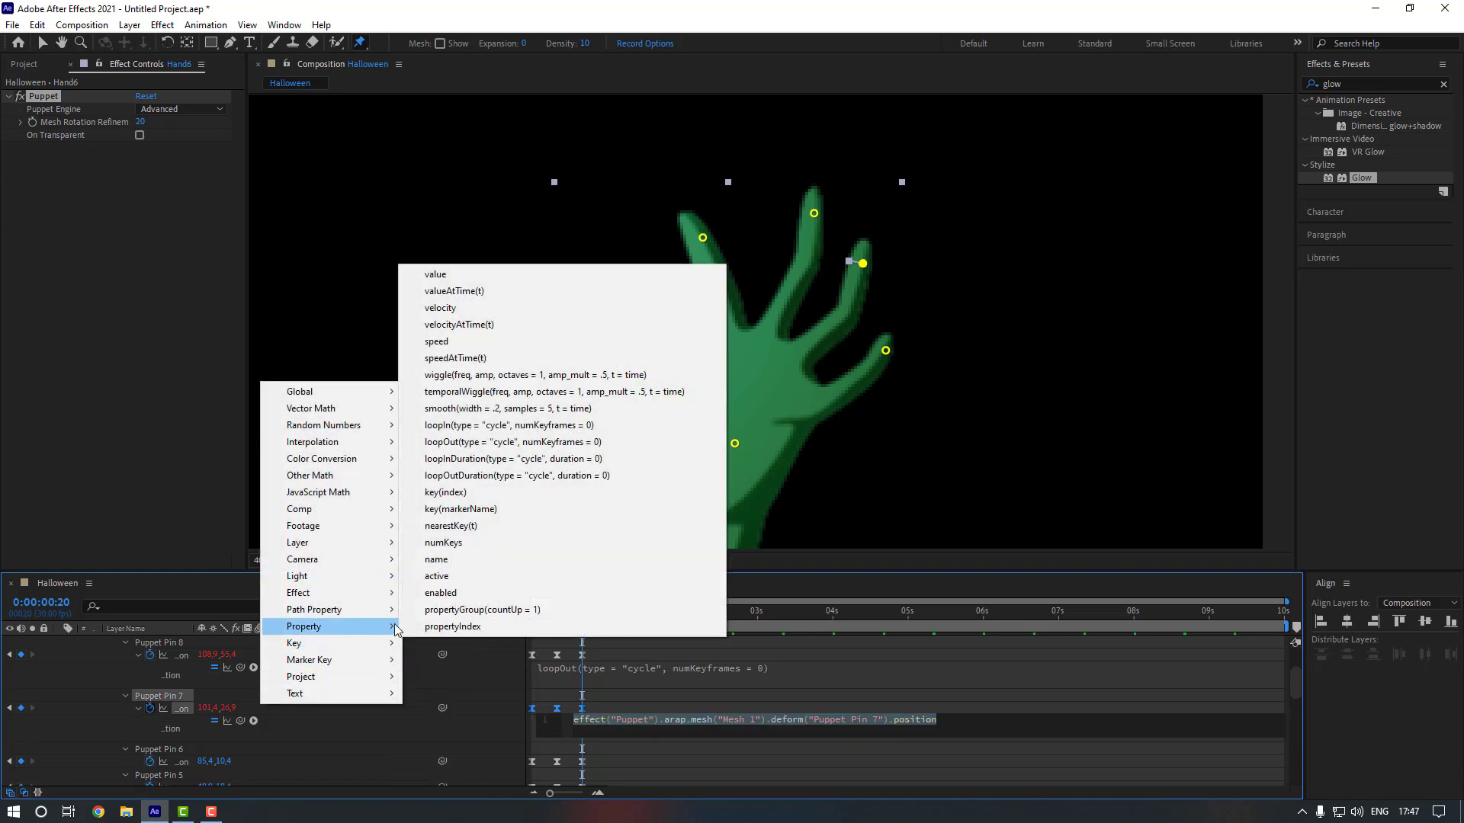
left_click(517, 442)
scroll(309, 743, "down", 1)
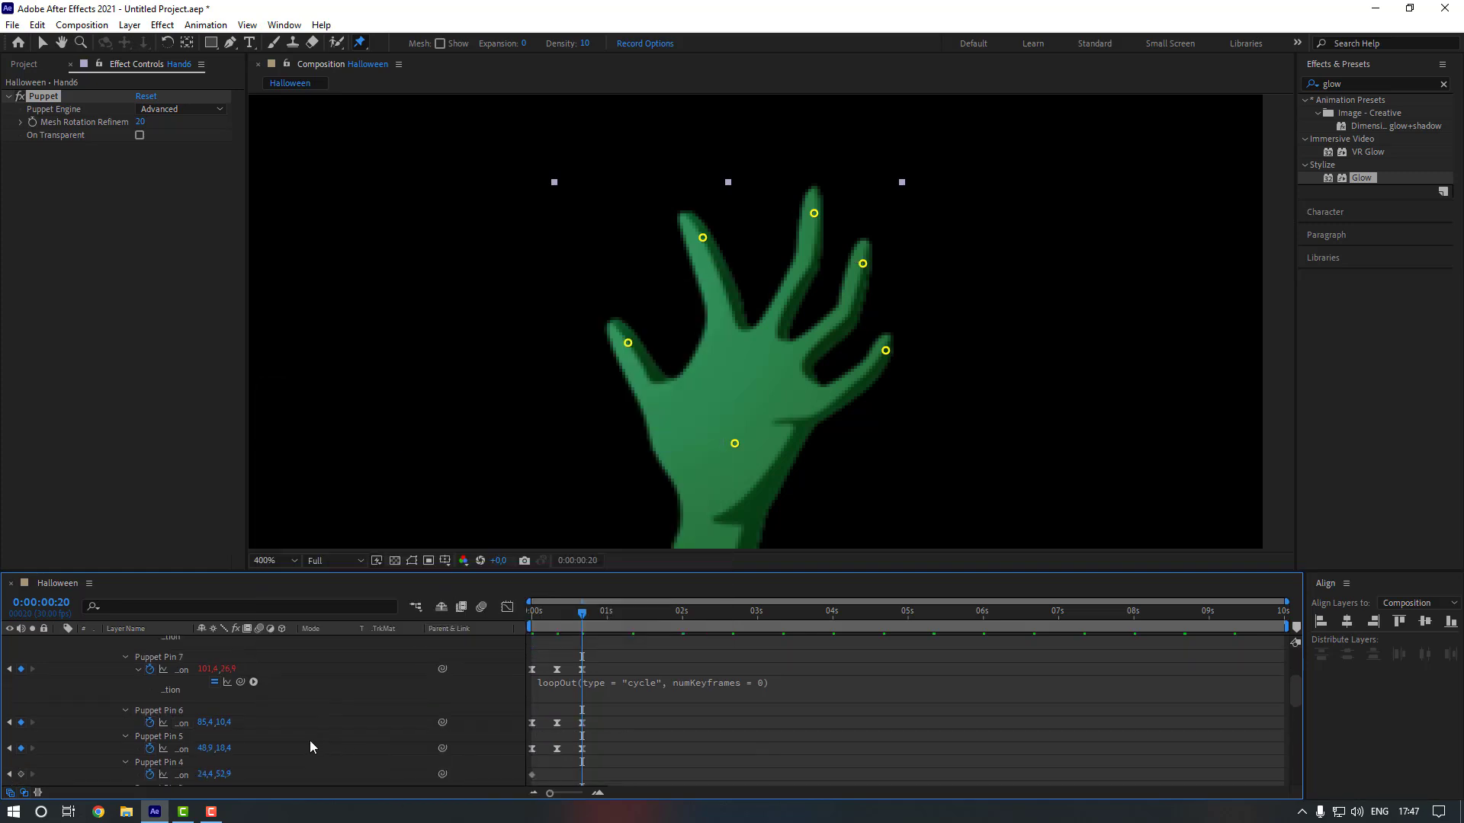
Add the expression loopOut(type = "cycle", numKeyframes = 0) to the positions of Hand6's Puppet Pin 6 and Puppet Pin 5.
left_click(150, 722, "alt")
left_click(253, 735)
mouse_move(351, 640)
left_click(512, 456)
scroll(305, 728, "down", 1)
left_click(149, 737, "alt")
left_click(254, 749)
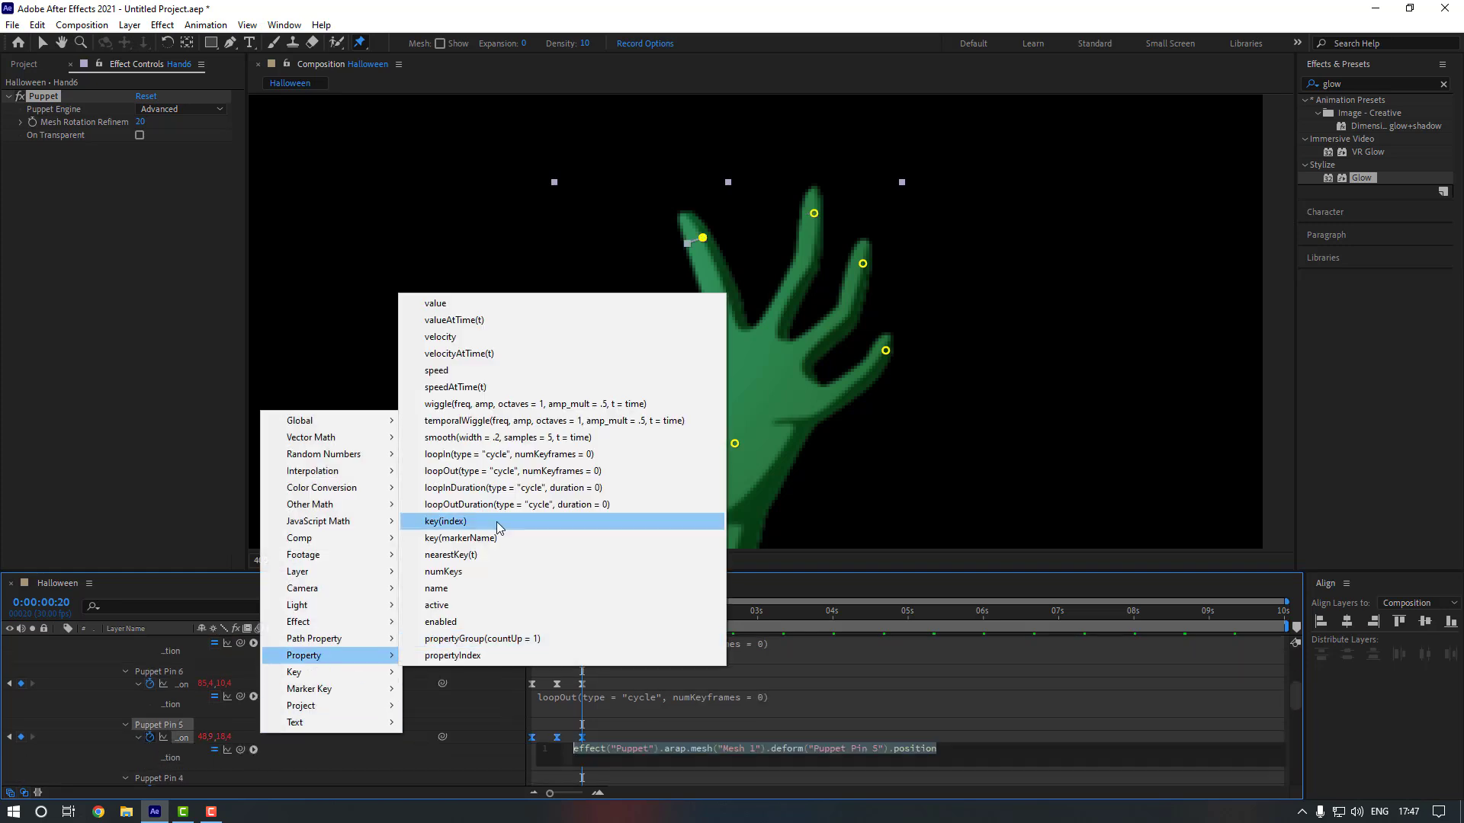
left_click(503, 471)
Stretch the keyframe spacing of Hand6's Puppet Pins 5 to 8 so their cycles have staggered lengths of about 1.4 to 1.7 seconds.
scroll(579, 715, "up", 2)
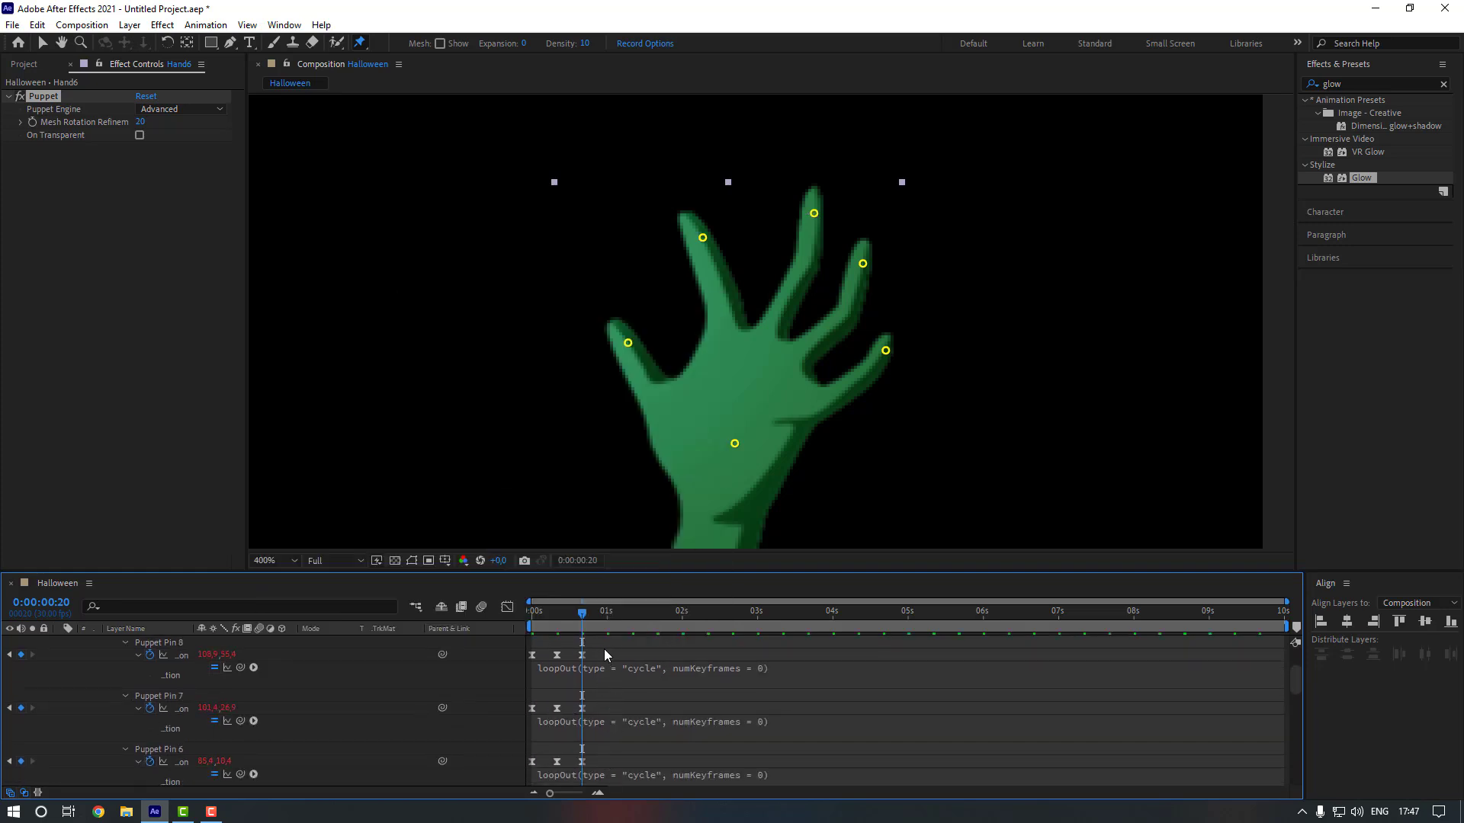
left_click_drag(599, 654, 527, 712)
scroll(663, 708, "up", 1)
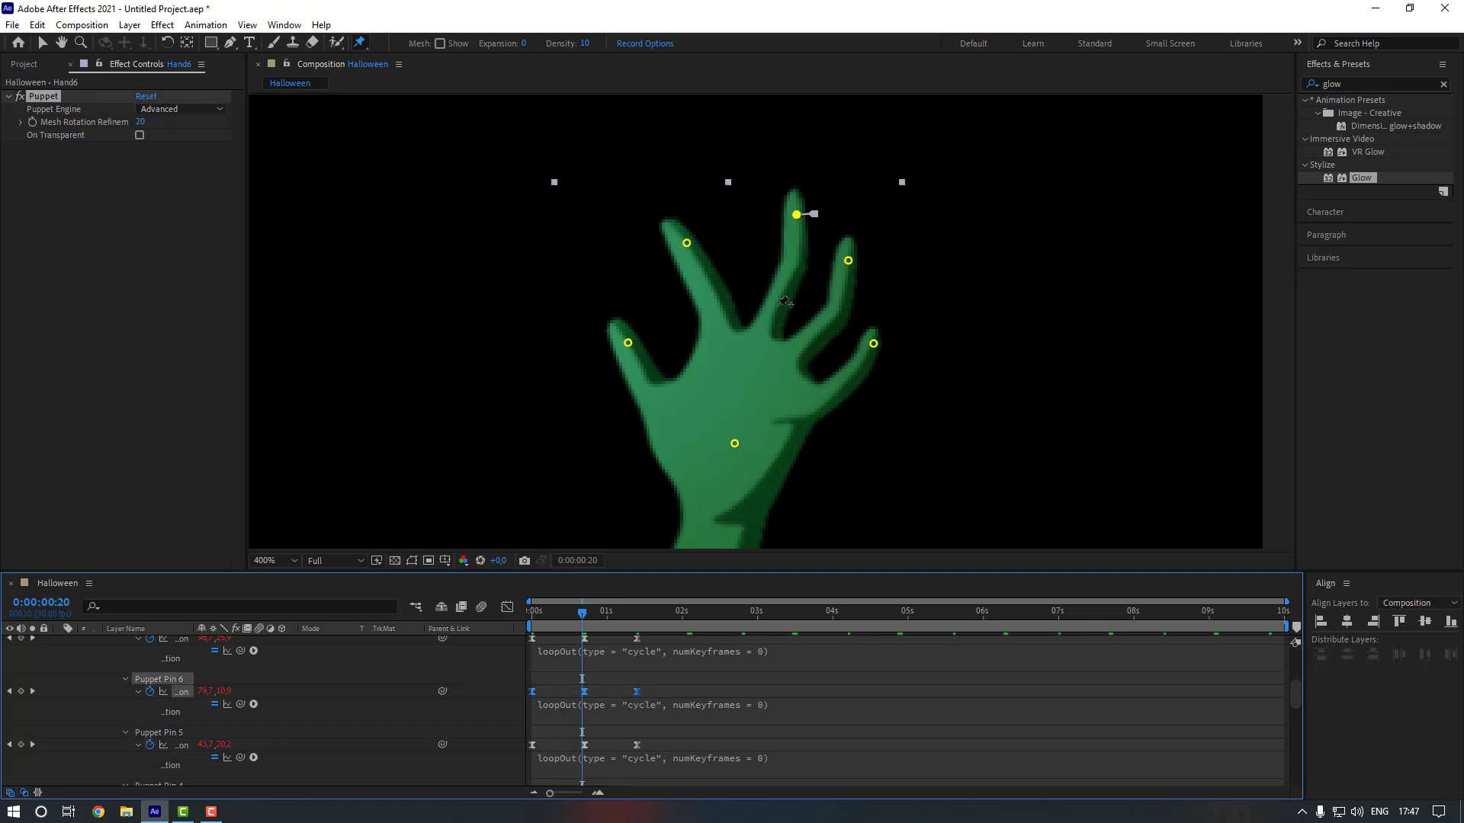
left_click_drag(655, 693, 523, 683)
scroll(661, 696, "up", 1)
left_click(652, 680)
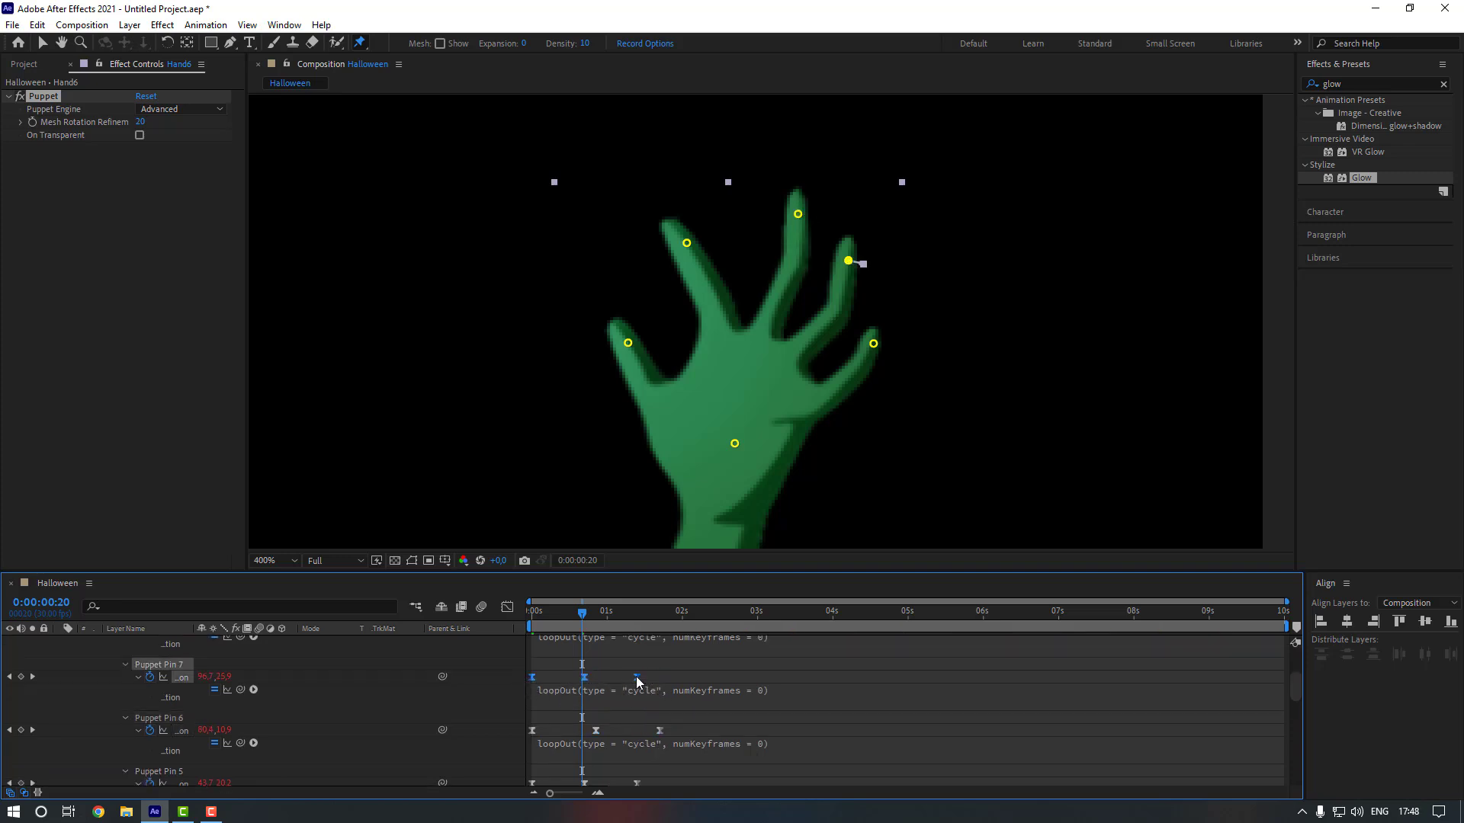
left_click_drag(637, 677, 514, 670)
scroll(645, 683, "up", 1)
left_click_drag(648, 670, 659, 669)
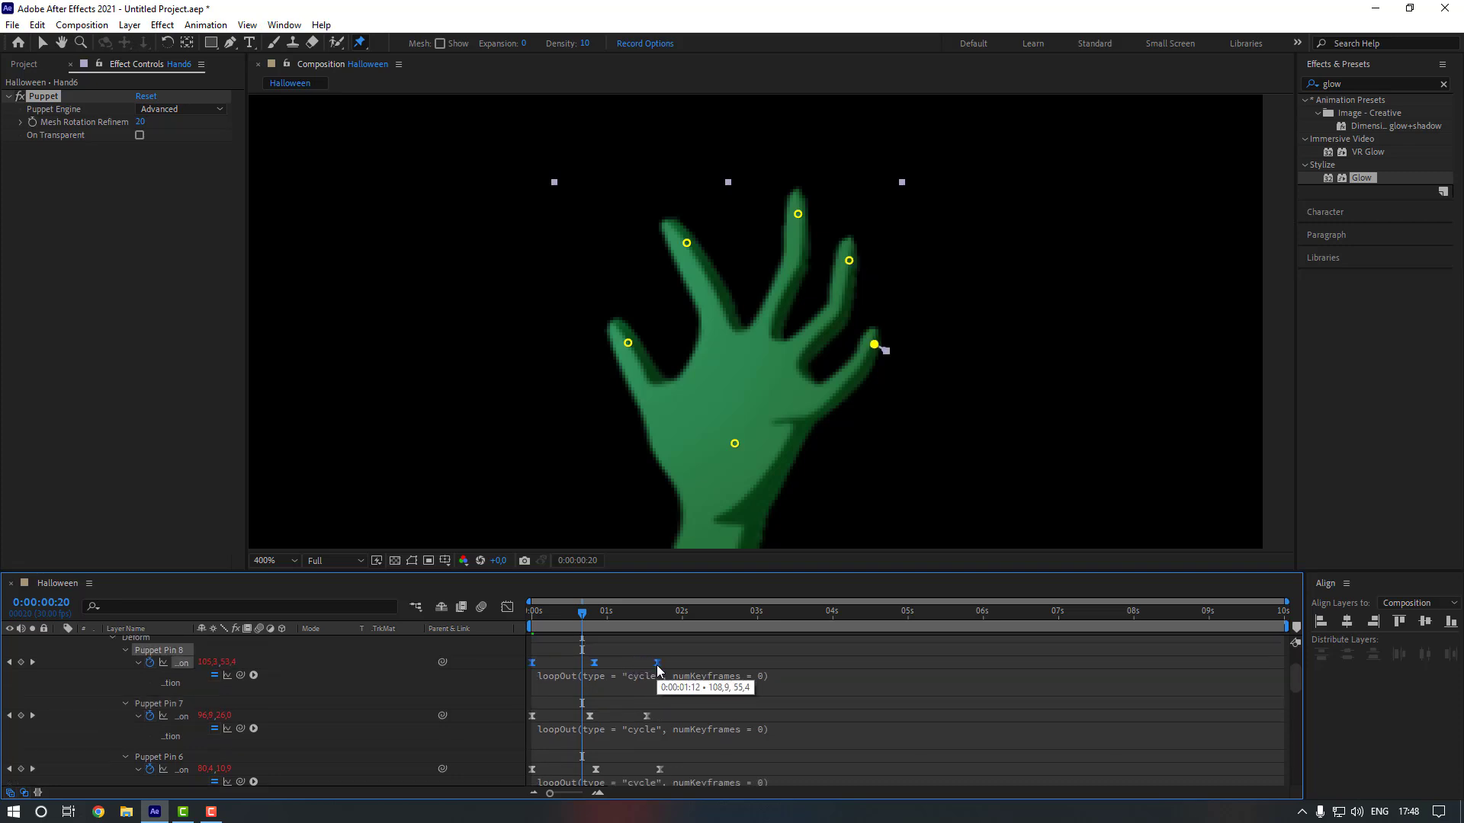
Turn off solo on Hand6 and play the whole scene from the start.
left_click(335, 680)
scroll(108, 686, "up", 3)
left_click(32, 667)
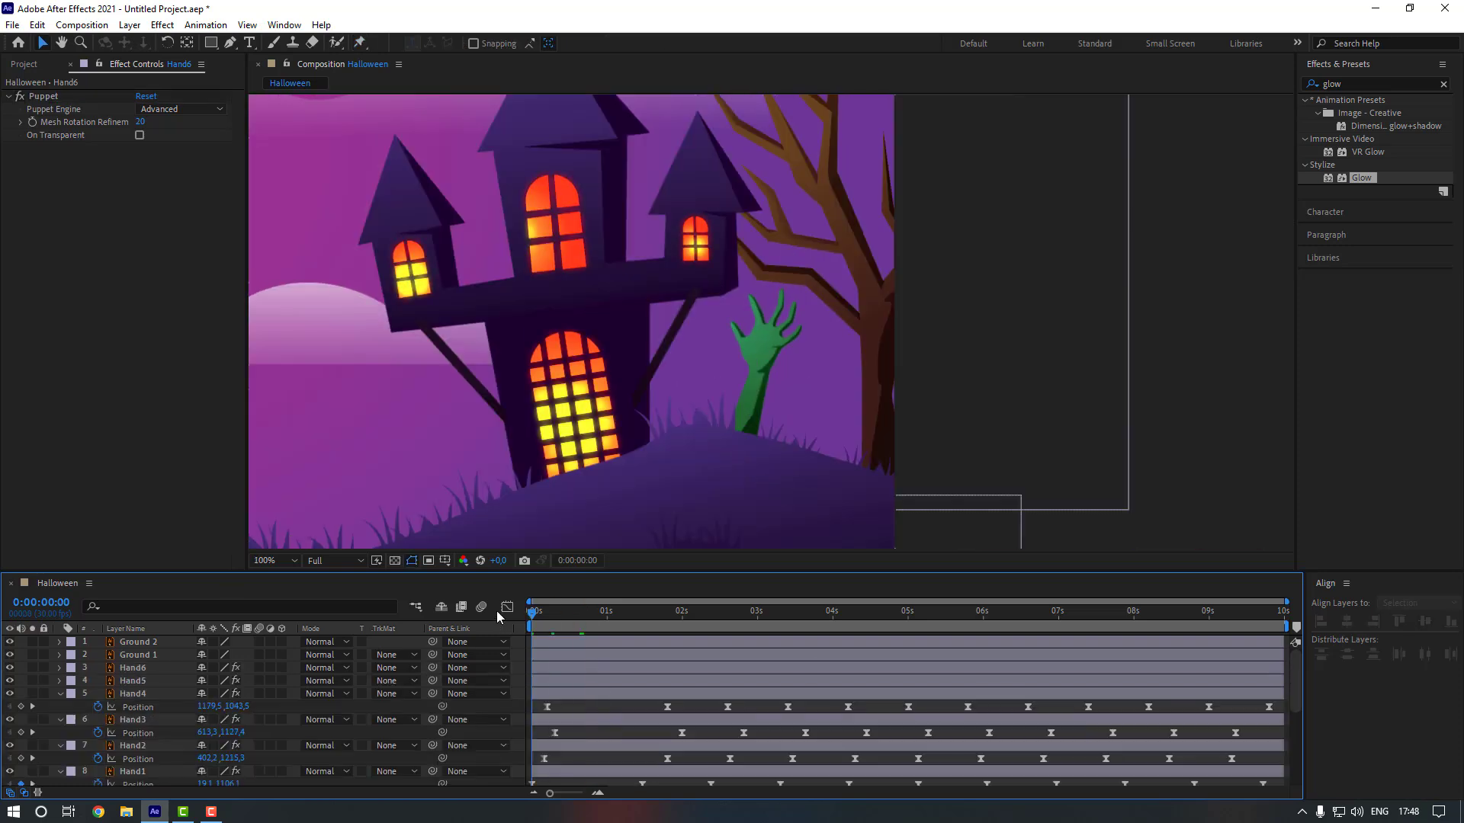
key("space")
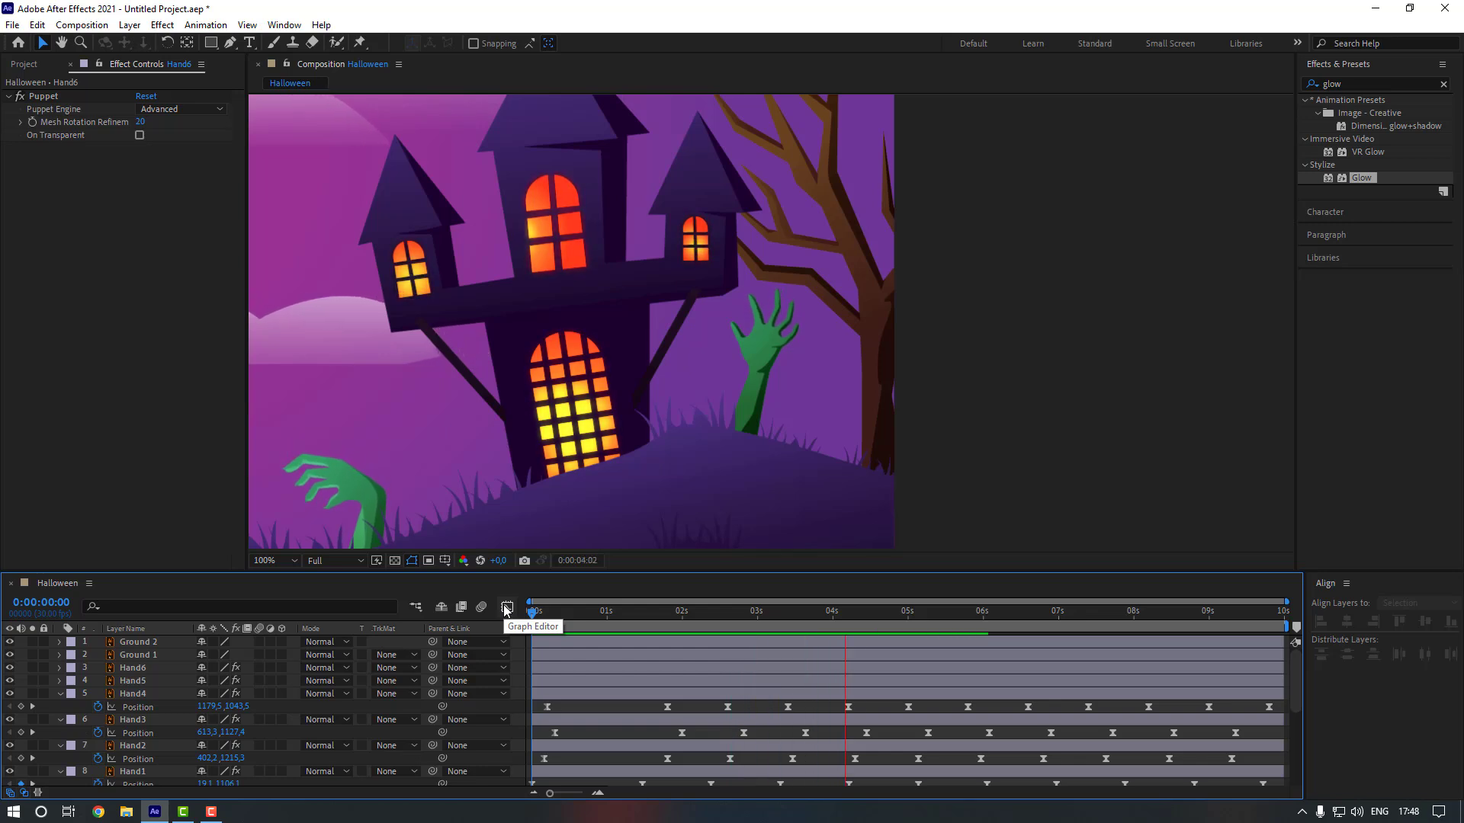
Keyframe Hand6's Position at 0:00:01:15, and lower the hand beneath the hill to about 1653,2, 878,4 at 0:00:00:00.
left_click(654, 615)
left_click_drag(653, 614, 644, 614)
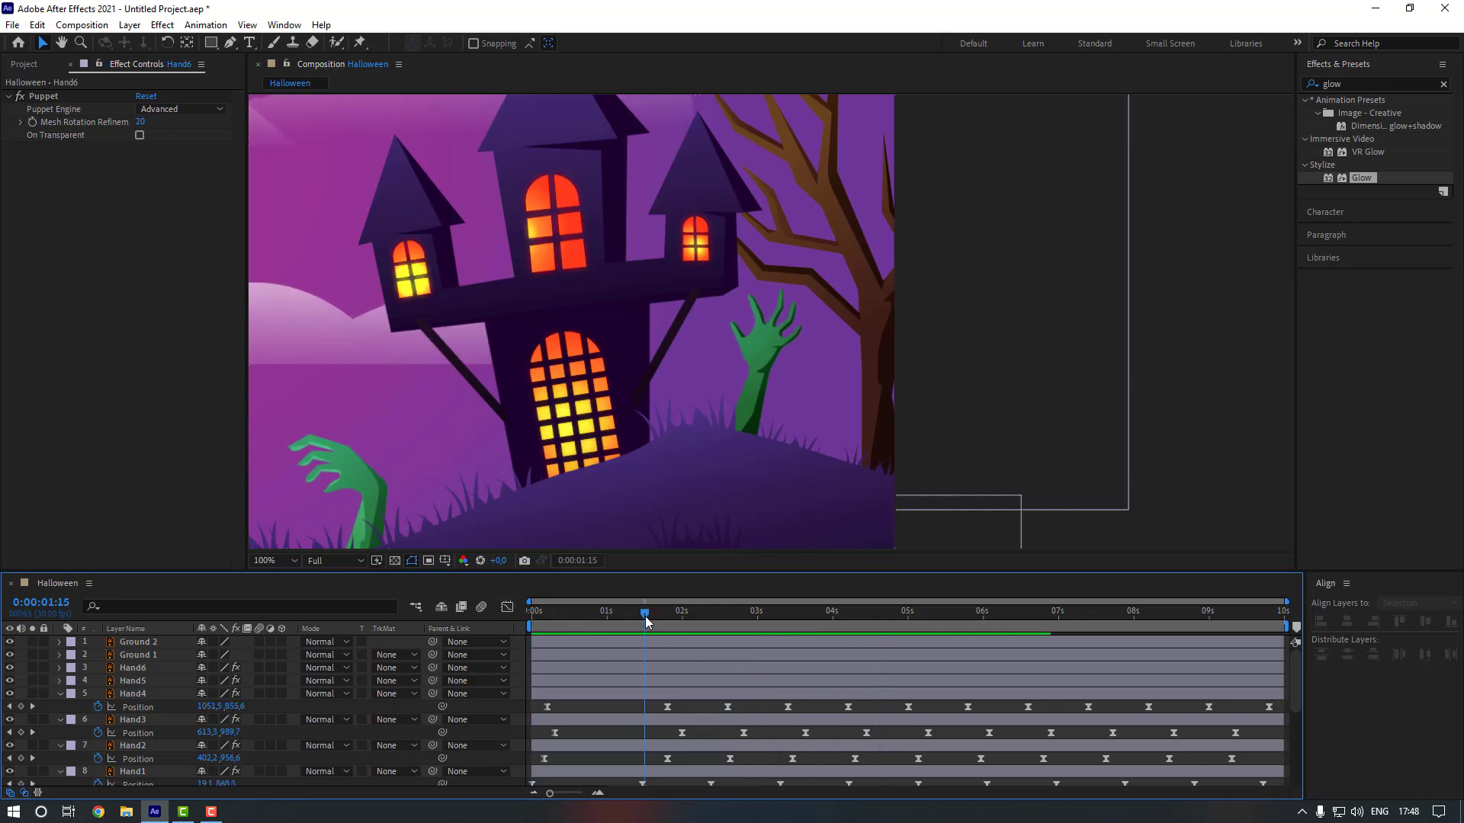
left_click(642, 679)
left_click(637, 669)
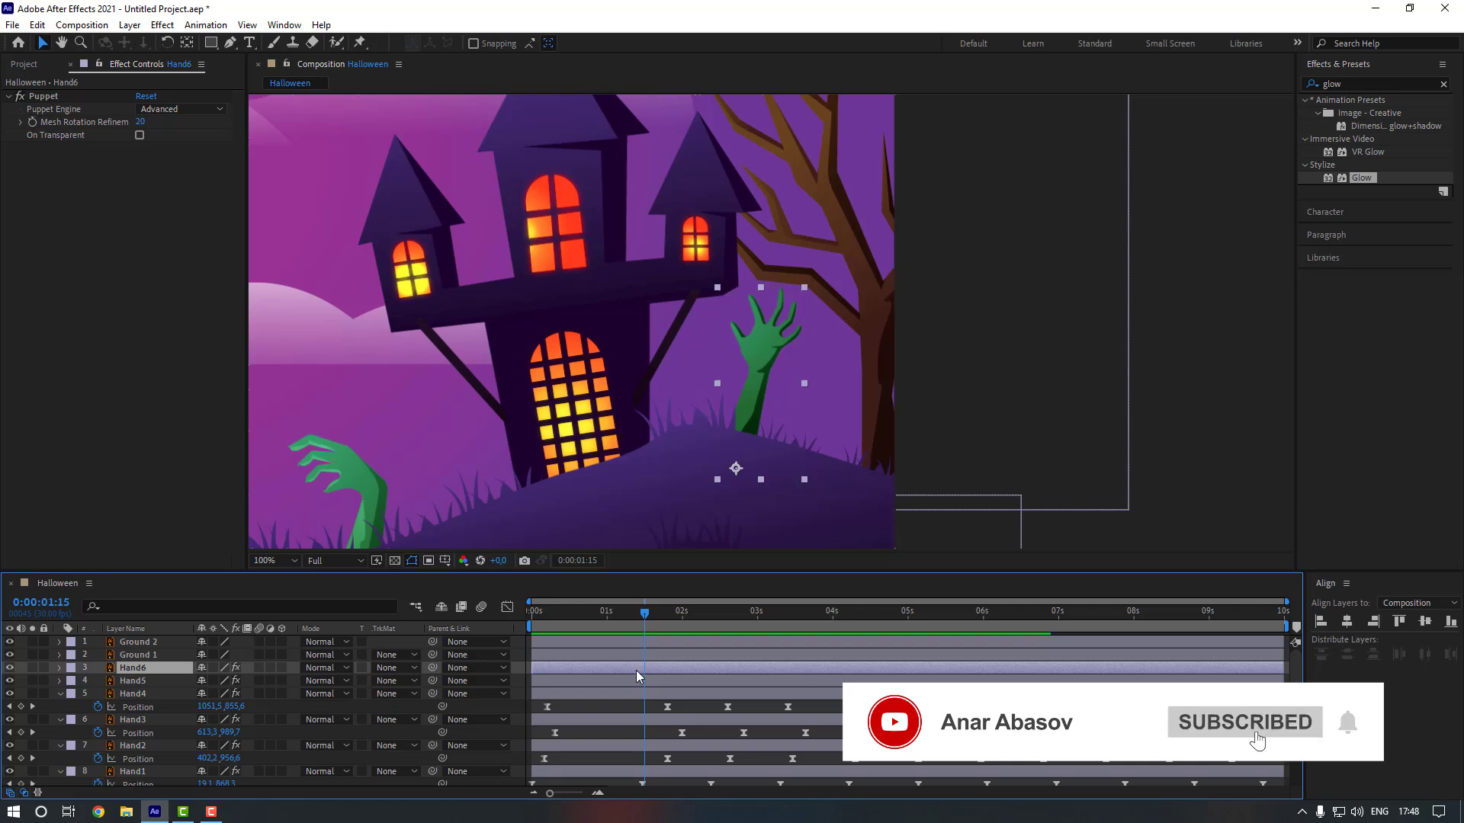
key("p")
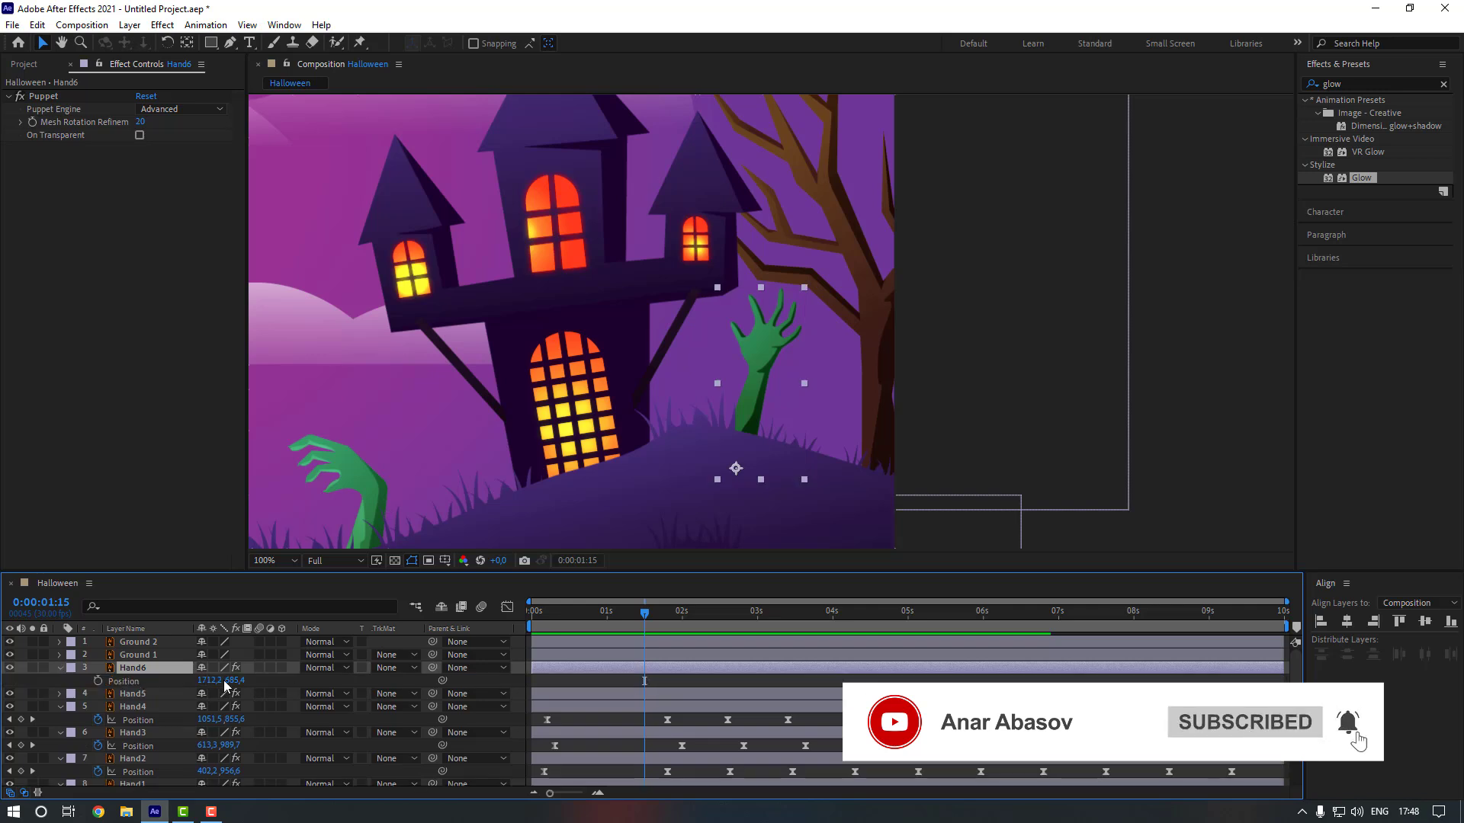
left_click(97, 681)
left_click_drag(564, 616, 329, 642)
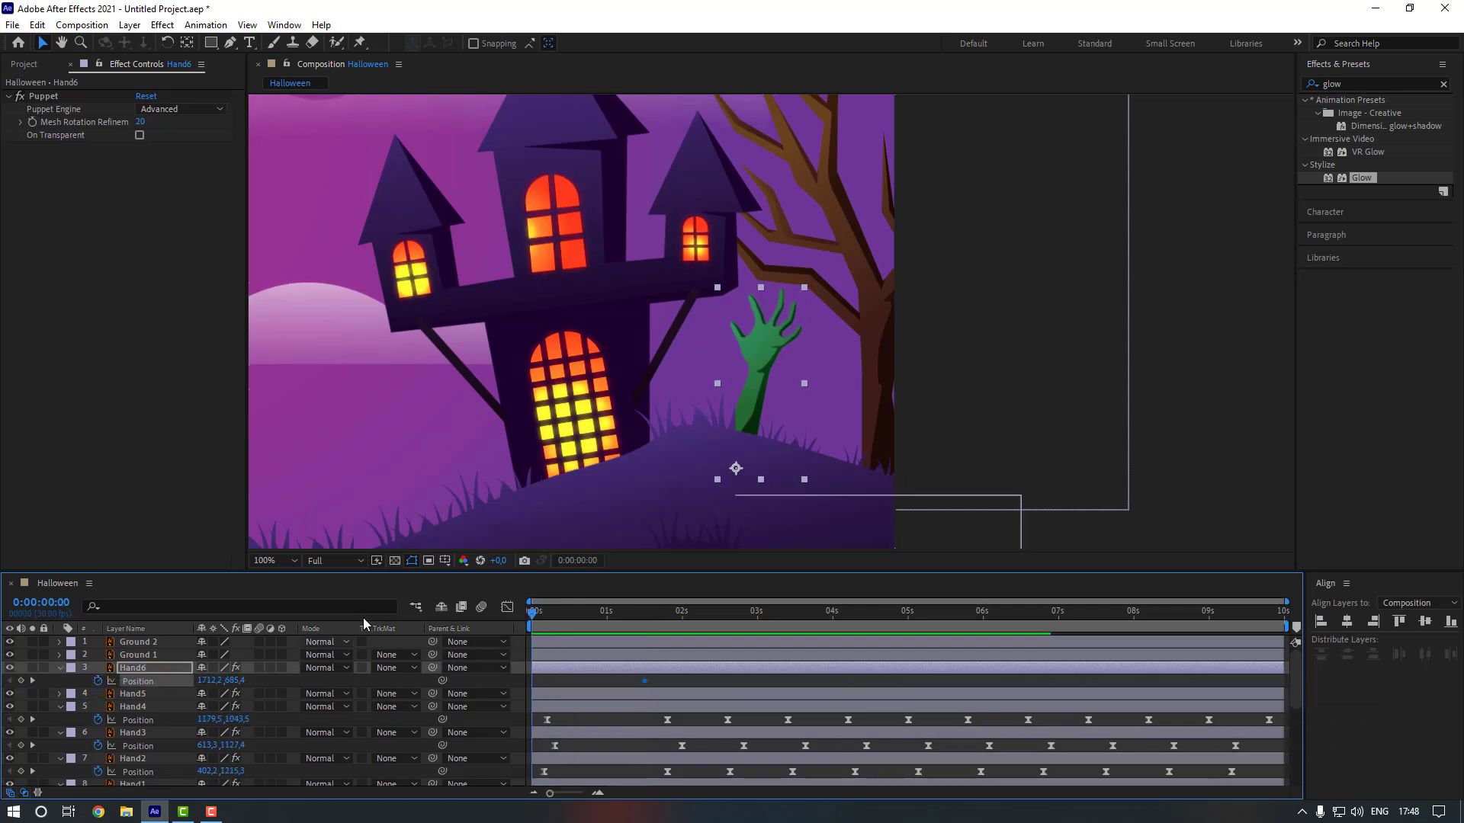
left_click_drag(730, 432, 702, 487)
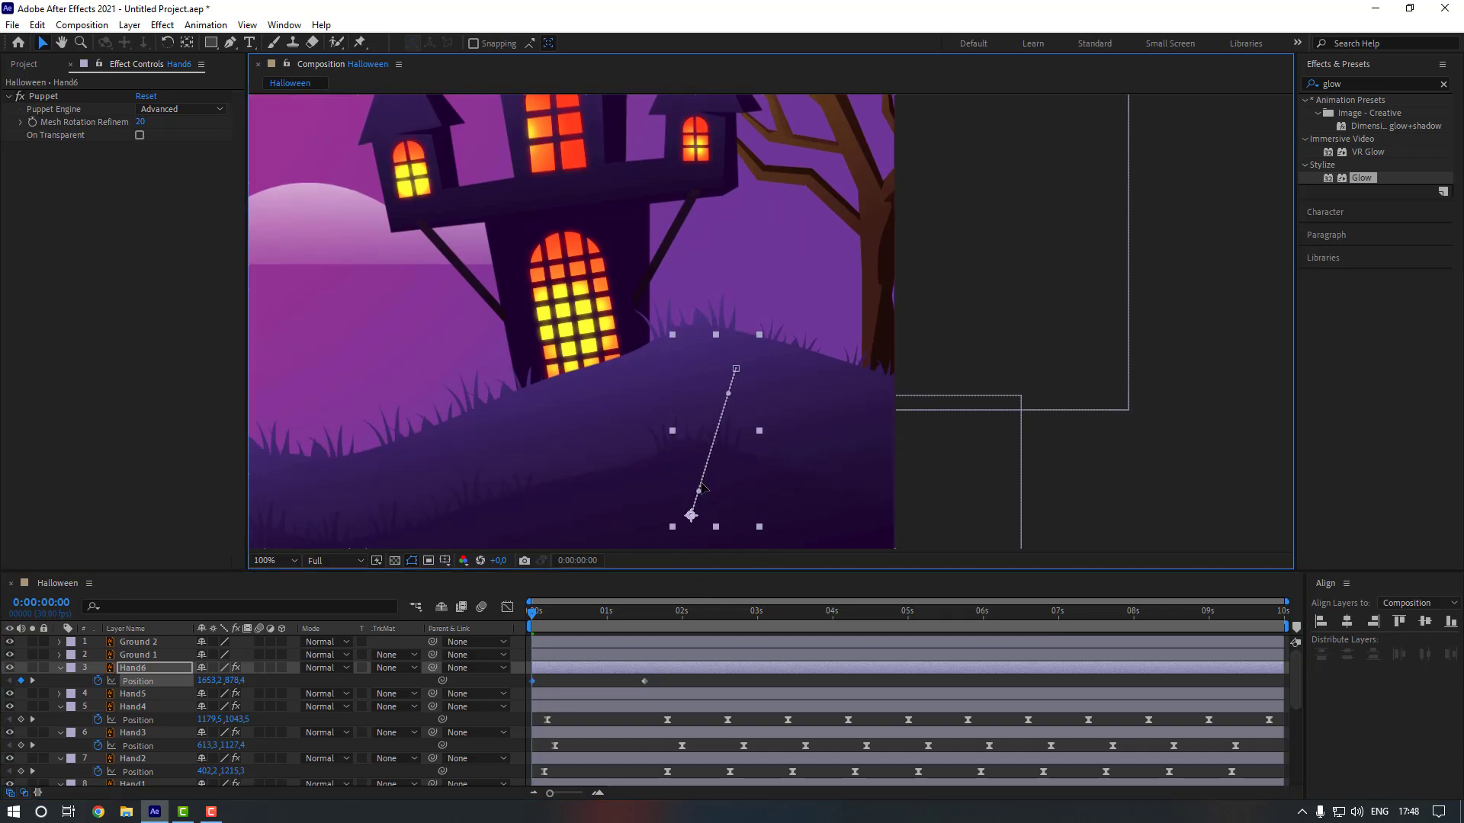
Apply Easy Ease to both of Hand6's Position keyframes.
left_click_drag(656, 677, 538, 691)
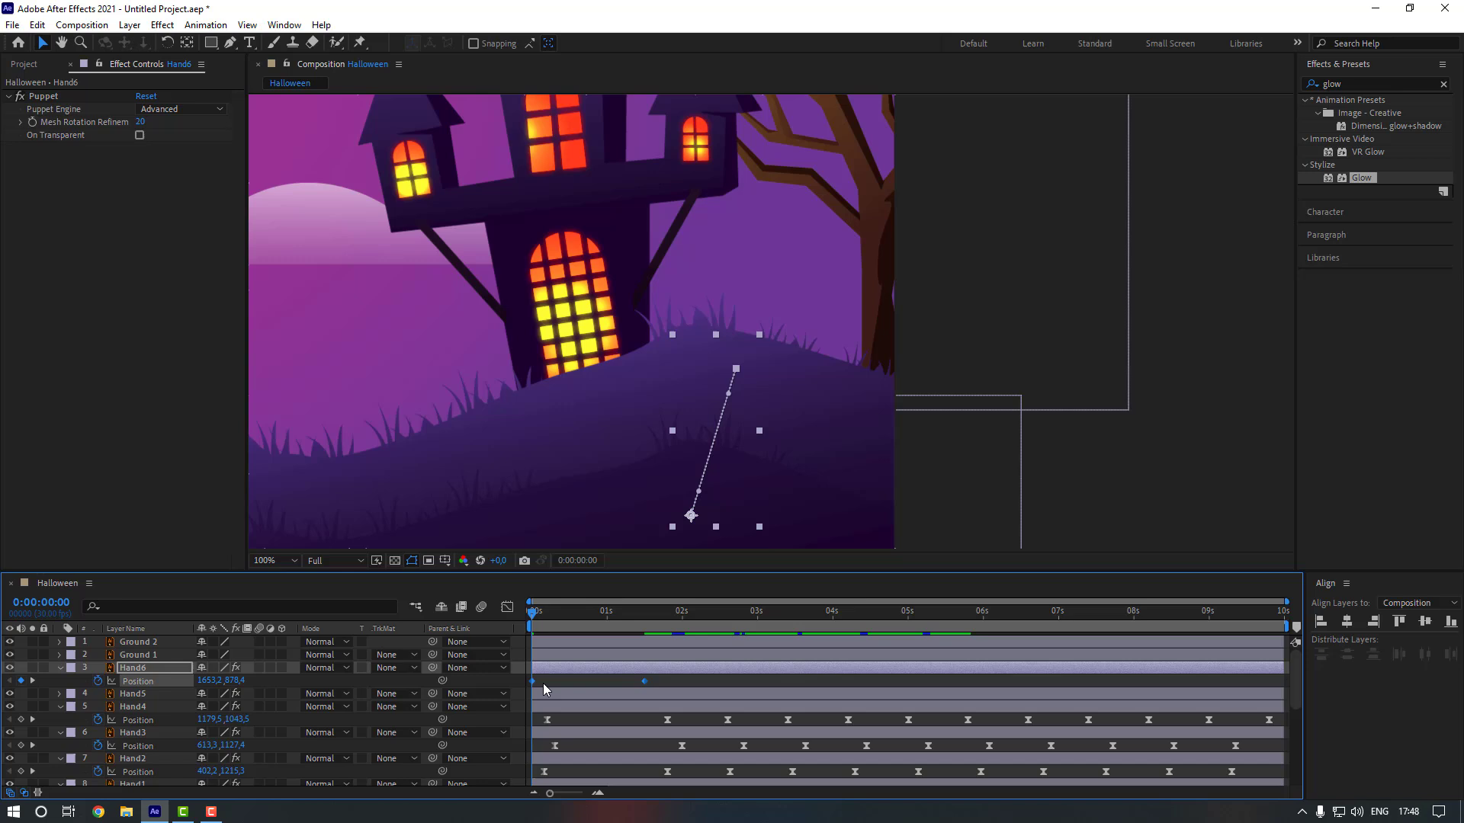
right_click(644, 680)
mouse_move(744, 671)
left_click(862, 568)
At 0:00:01:25, lower Hand6 slightly along its path to a Position of about 1709,7, 696,9.
left_click(645, 611)
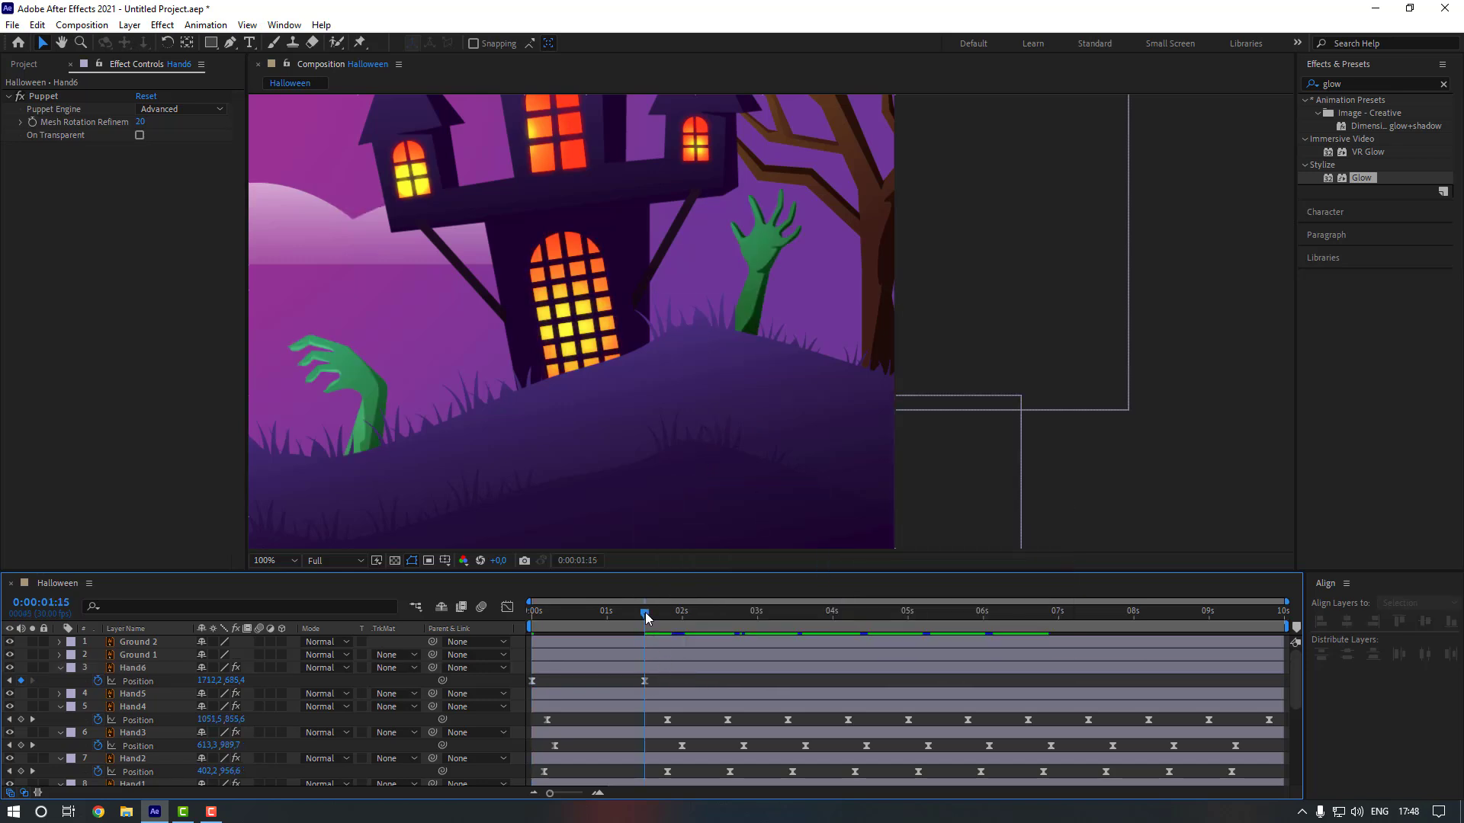
key("shift+Page_Down")
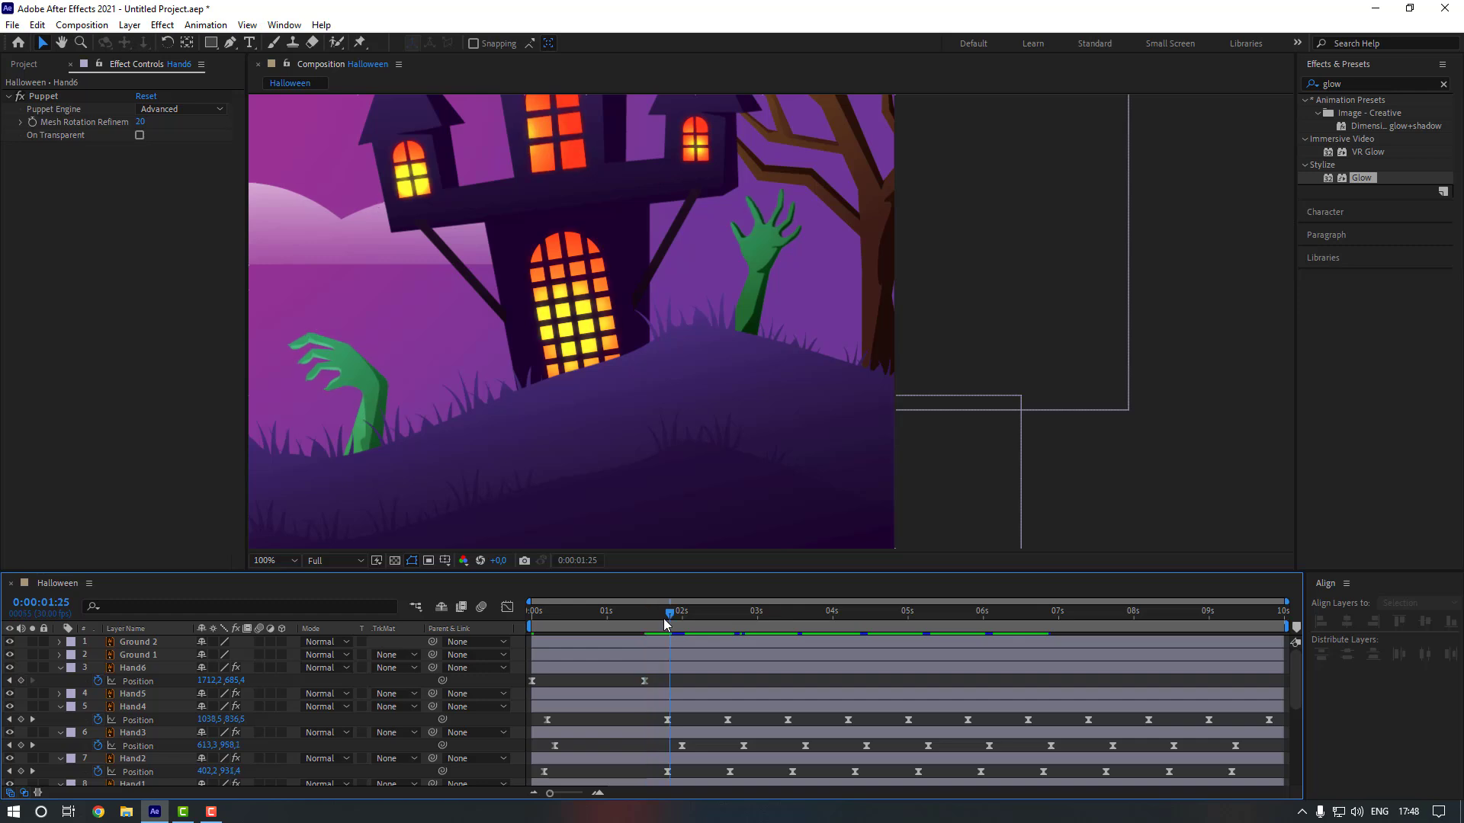
scroll(771, 322, "up", 1)
left_click_drag(744, 322, 728, 333)
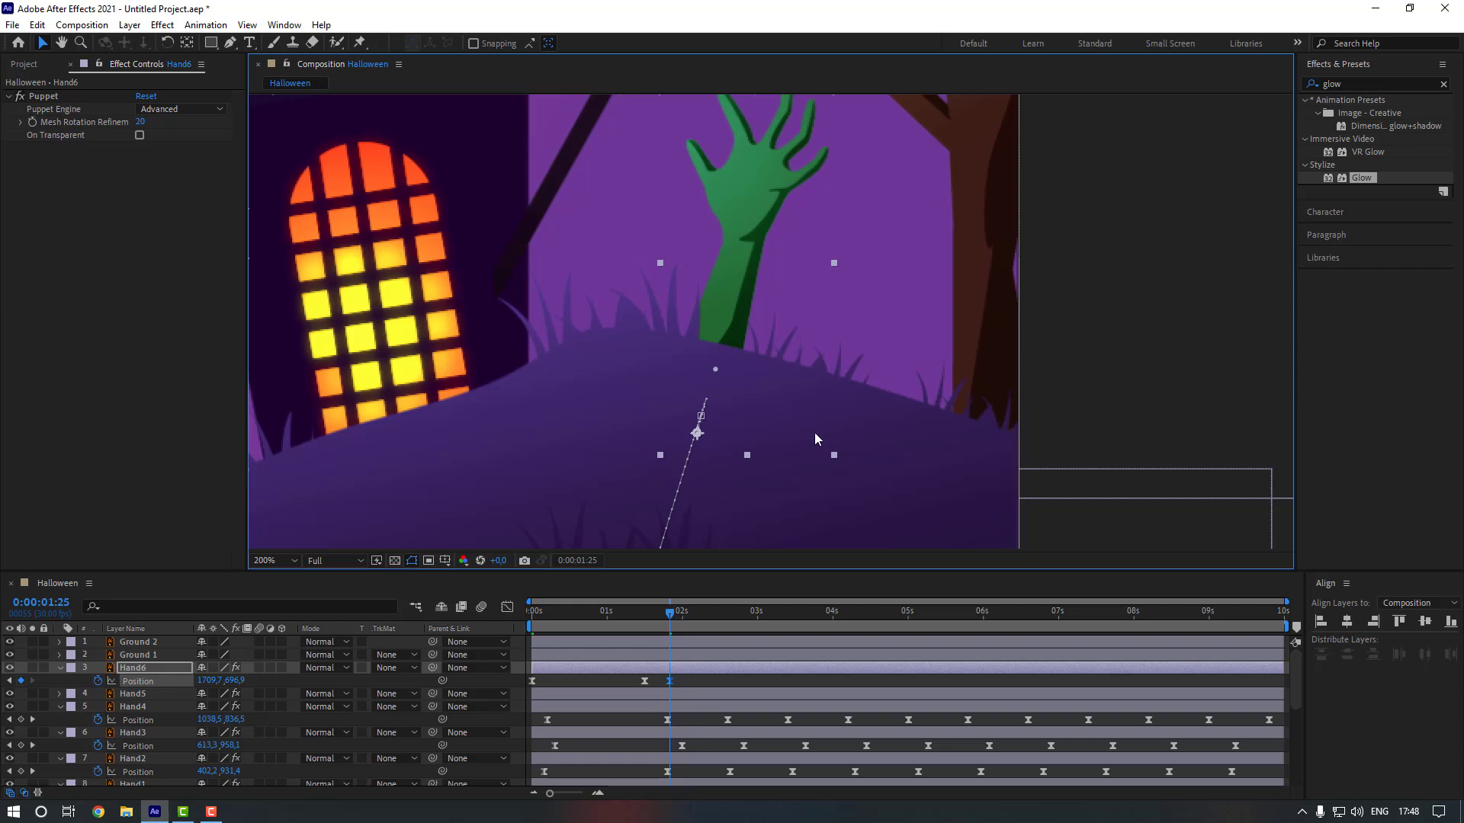
Copy Hand6's Position keyframe from 0:00:01:15 and paste it at 0:00:02:05.
key("shift+Page_Down")
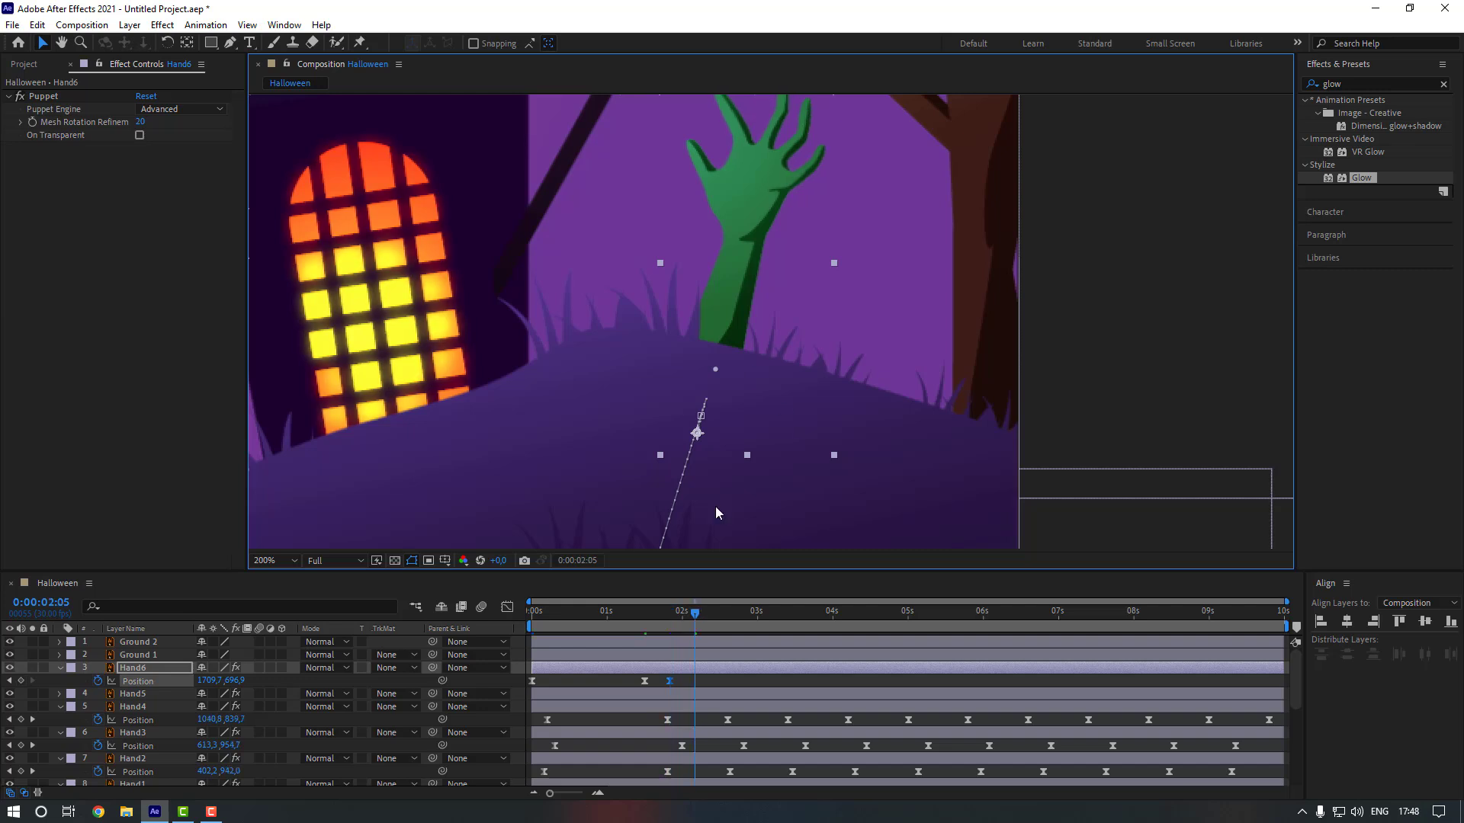
left_click(645, 680)
key("ctrl+c")
key("ctrl+v")
Set the spatial interpolation of Hand6's last three Position keyframes to Linear.
left_click(715, 681)
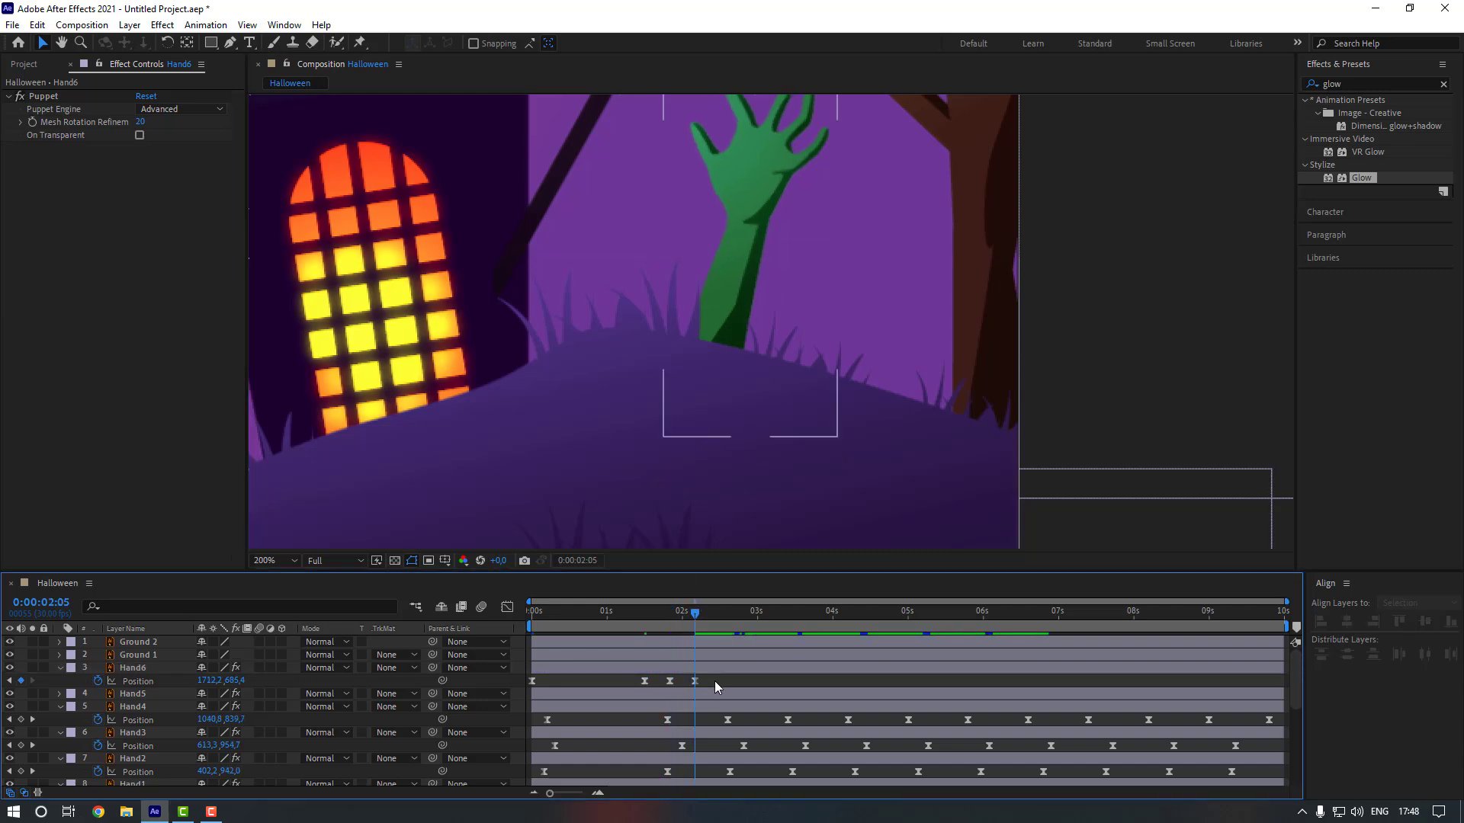
left_click_drag(715, 680, 632, 691)
right_click(643, 680)
left_click(719, 619)
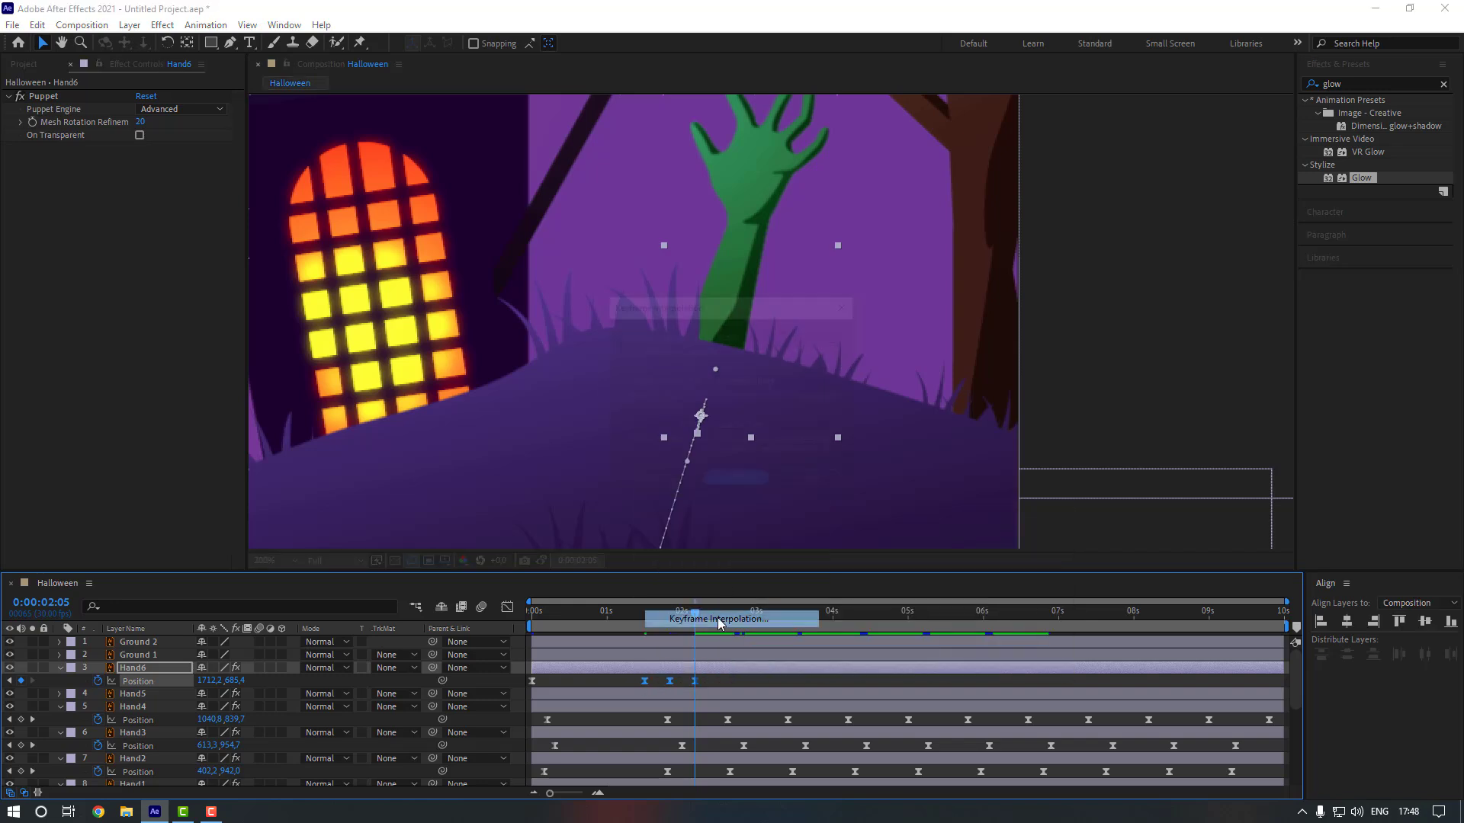
left_click(743, 381)
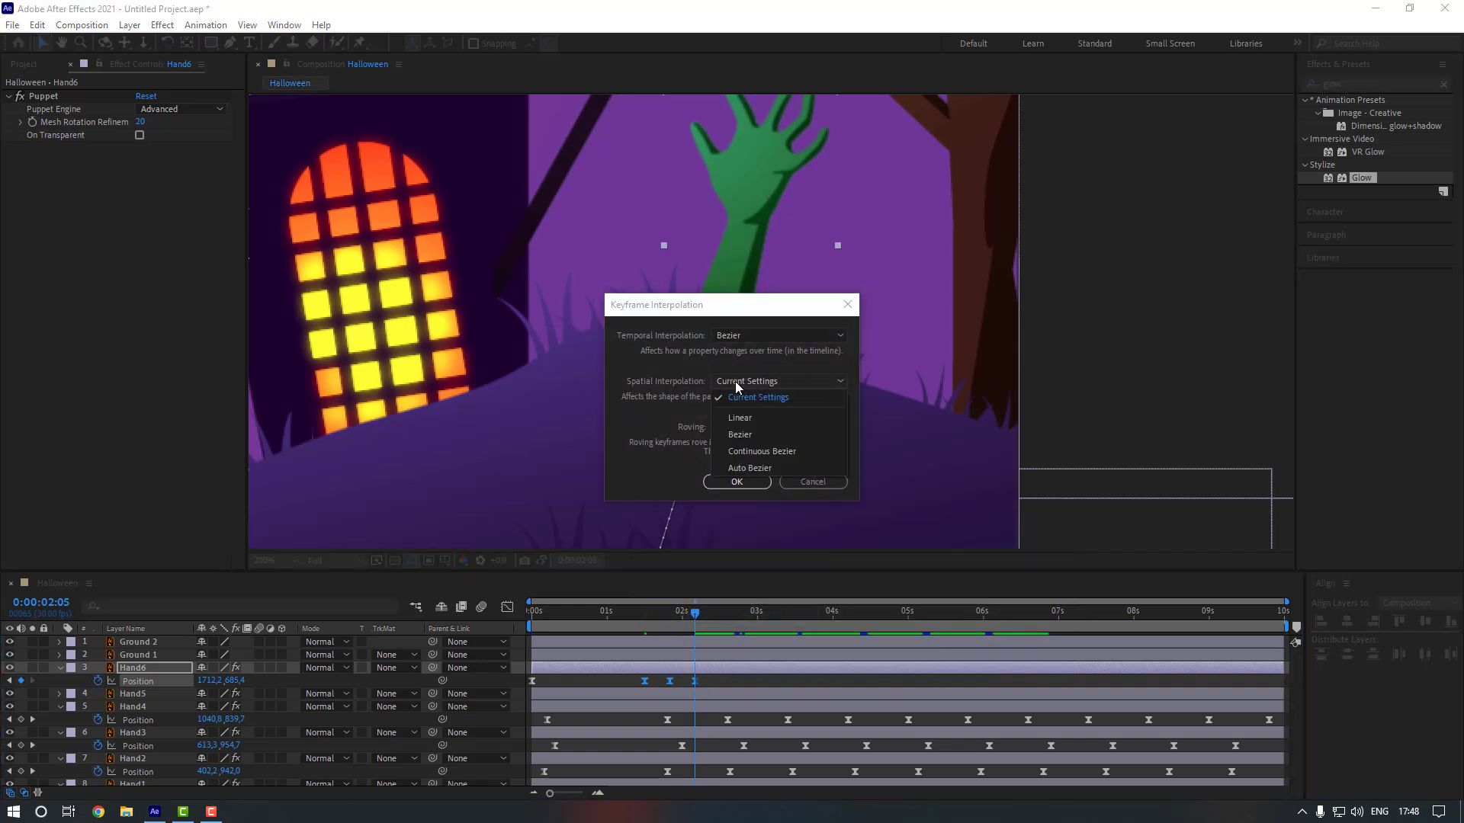
left_click(759, 418)
left_click(737, 481)
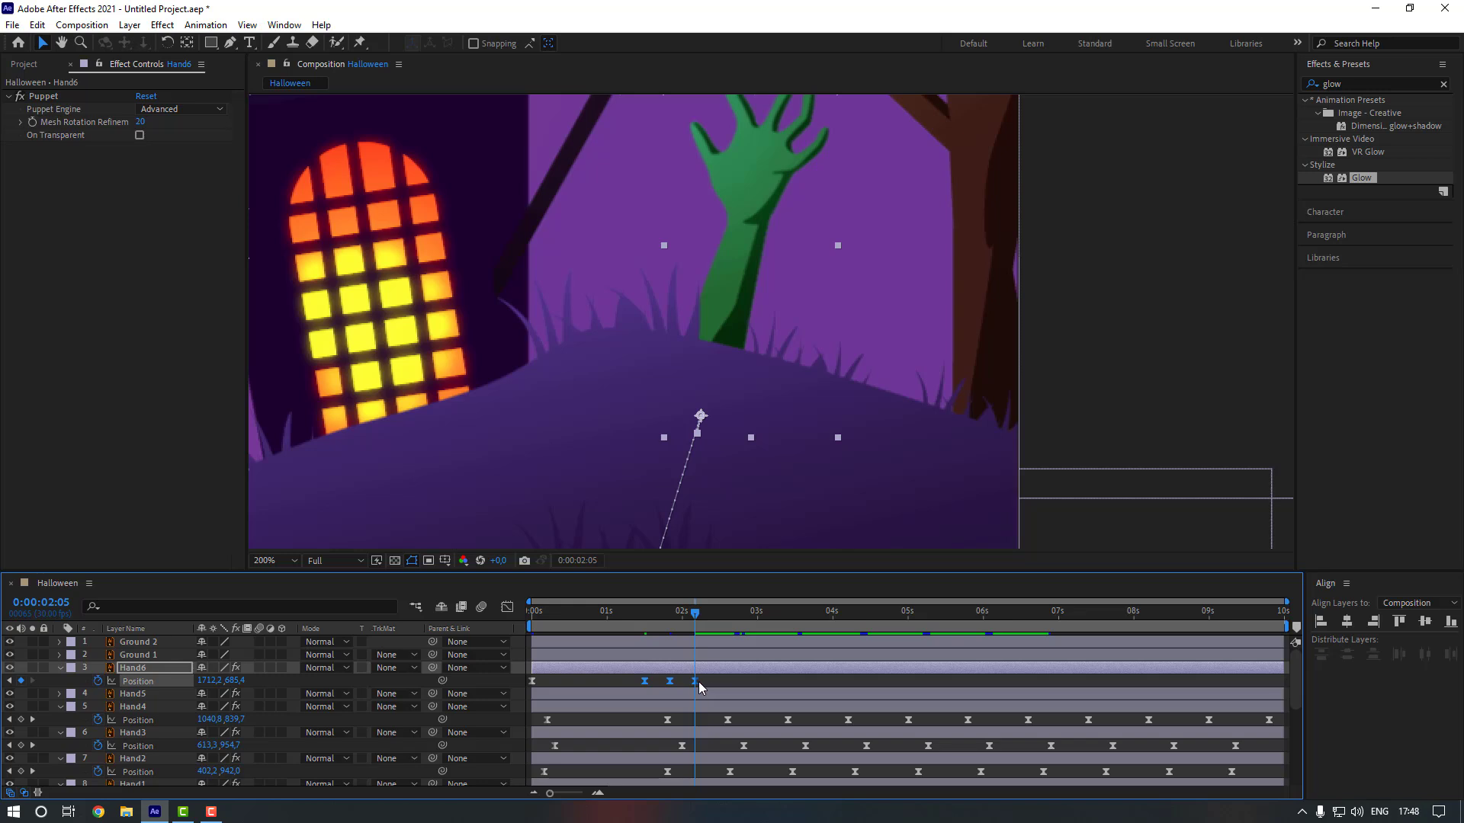
Stretch Hand6's last three Position keyframes proportionally so the final one sits at 0:00:03:00.
left_click_drag(693, 680, 757, 680, "alt")
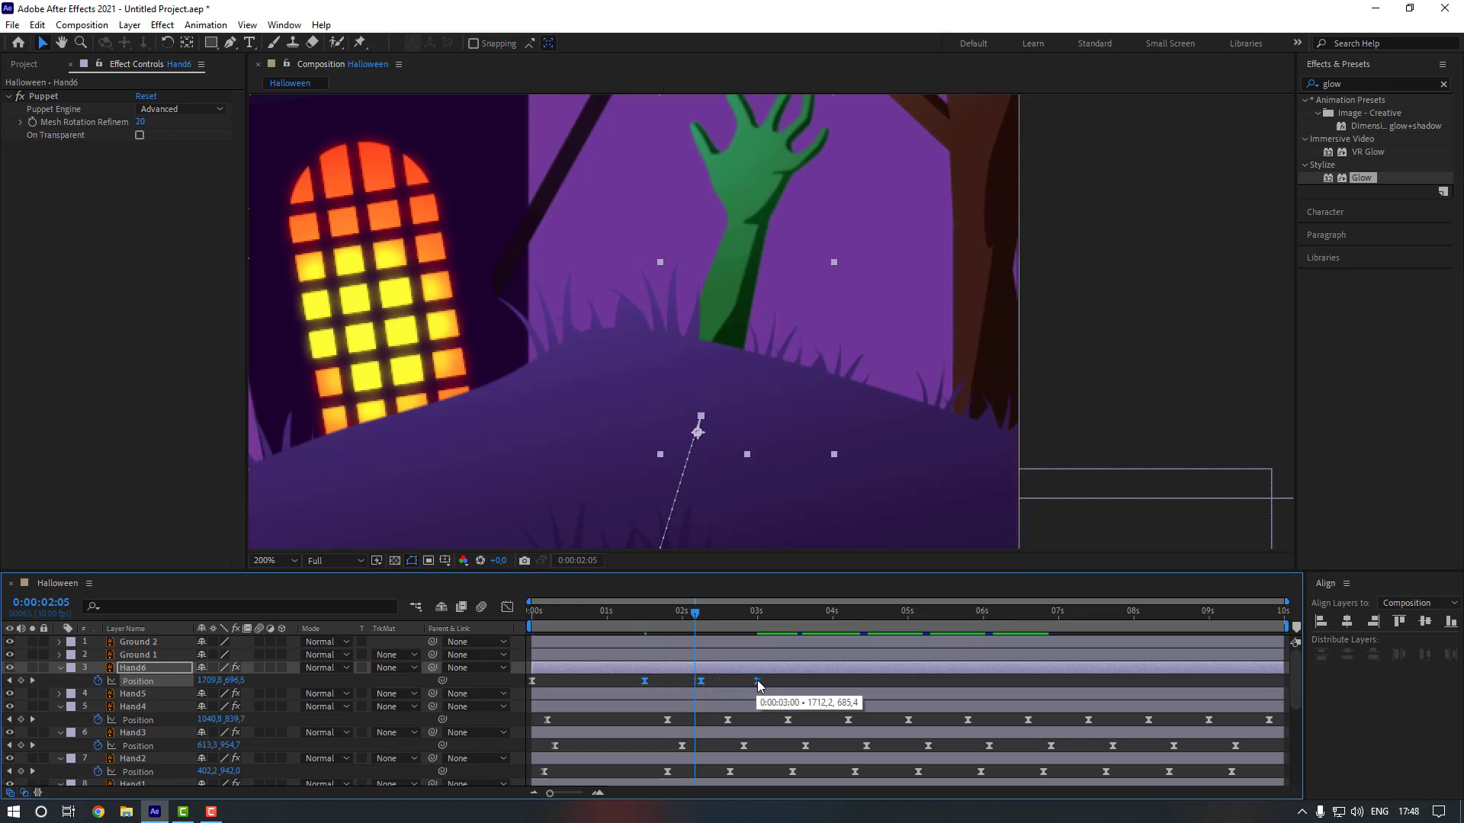
Repeat Hand6's last three Position keyframes by copying them and pasting at 0:00:03:00, 0:00:04:15, 0:00:06:00, 0:00:07:15 and 0:00:09:00.
key("ctrl+c")
key("k")
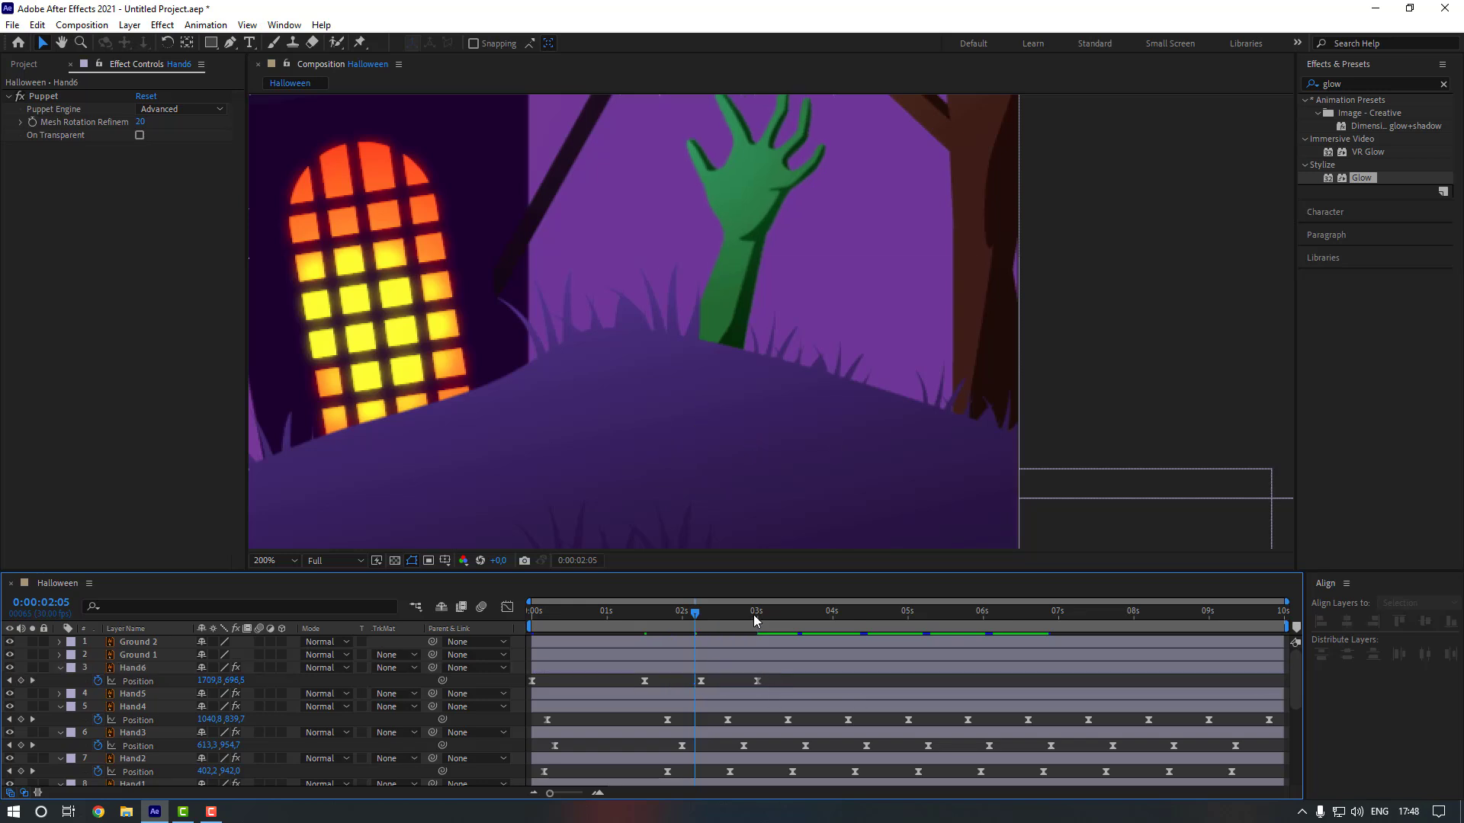
key("ctrl+v")
left_click(869, 622)
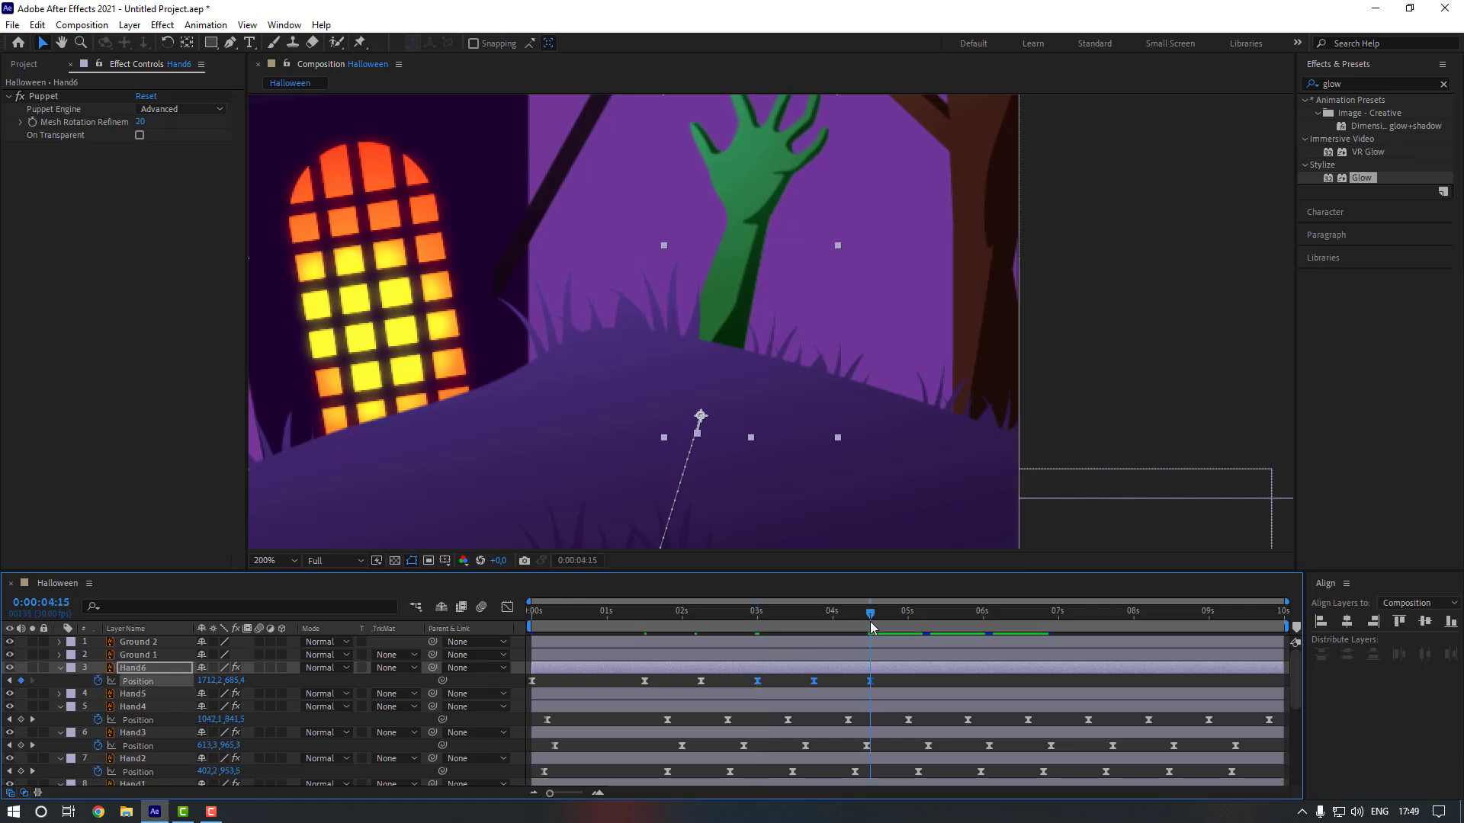
left_click(982, 623)
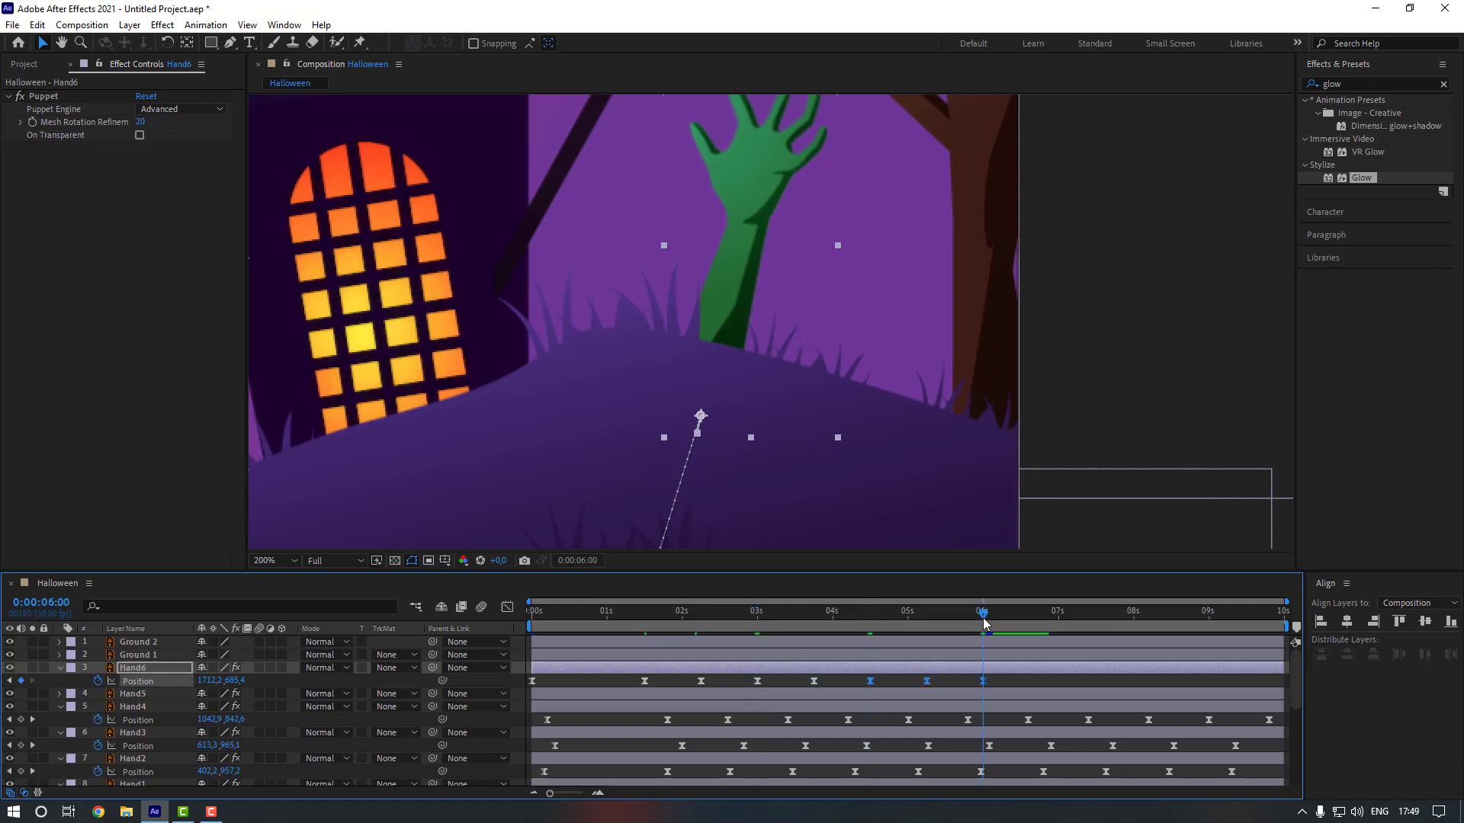
key("ctrl+v")
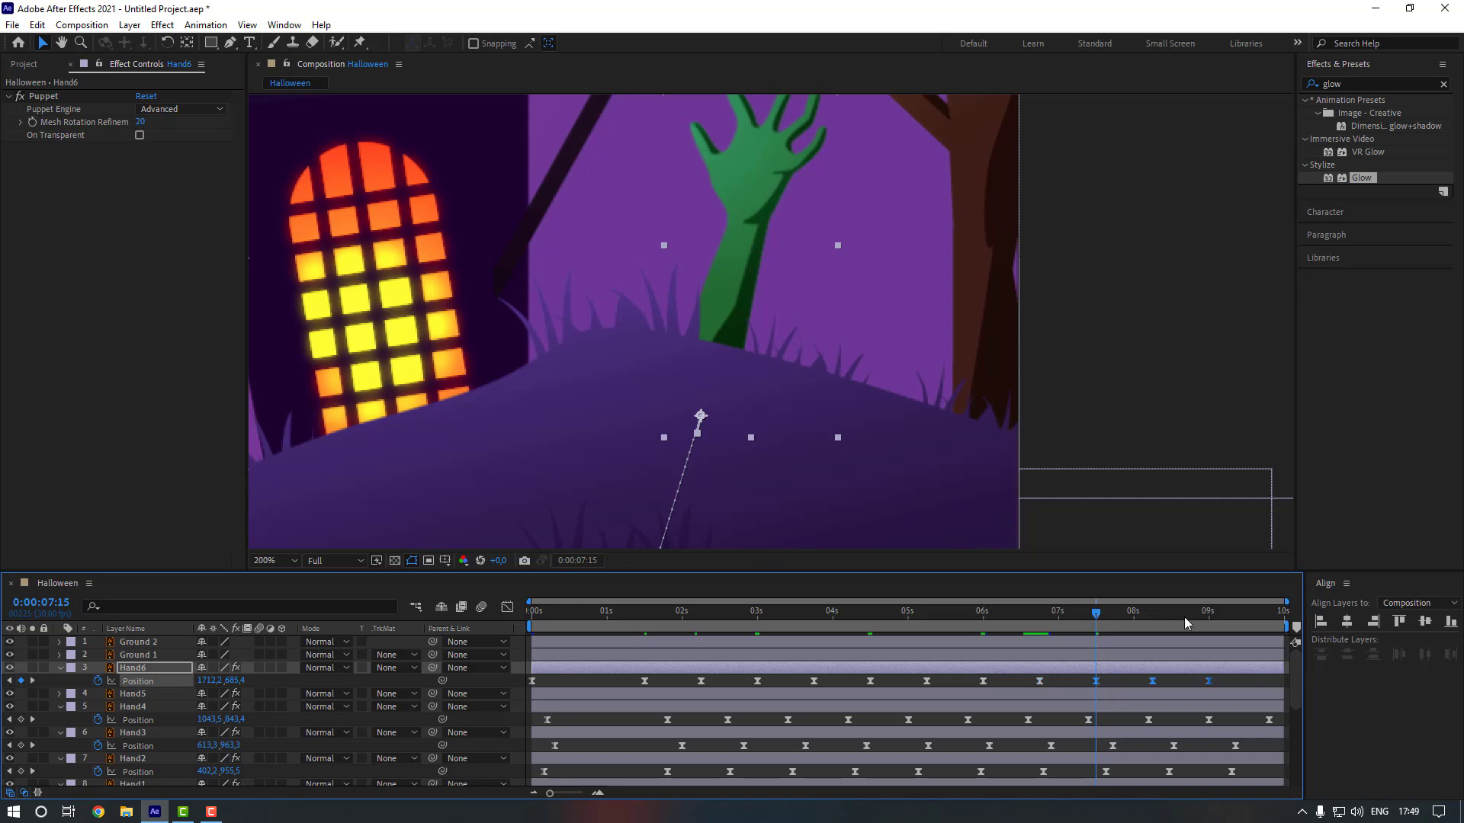
left_click(1210, 624)
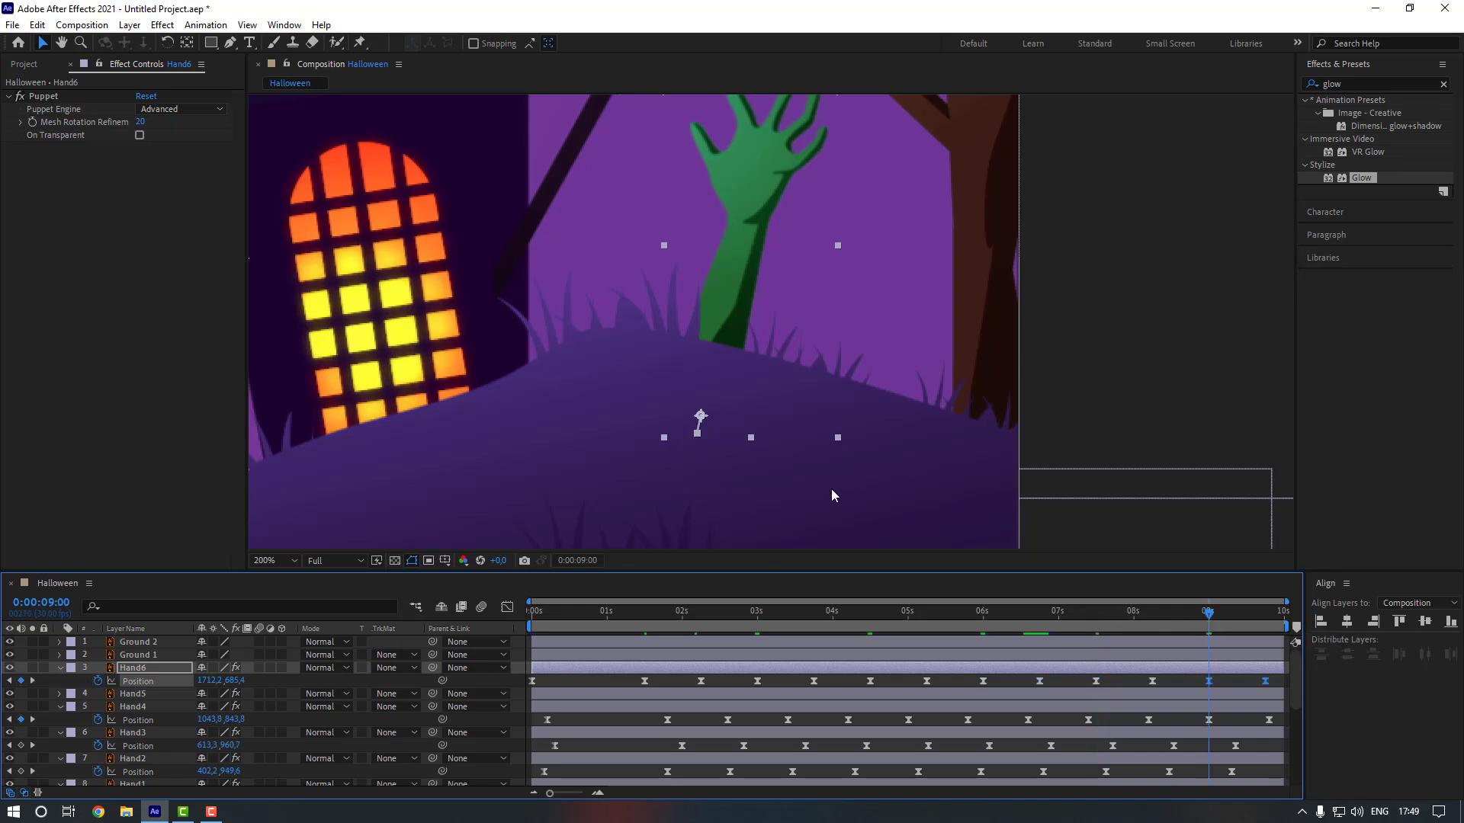
Preview the hand animation with the whole Halloween composition fitted in the viewer.
key("comma")
left_click(294, 561)
left_click(290, 308)
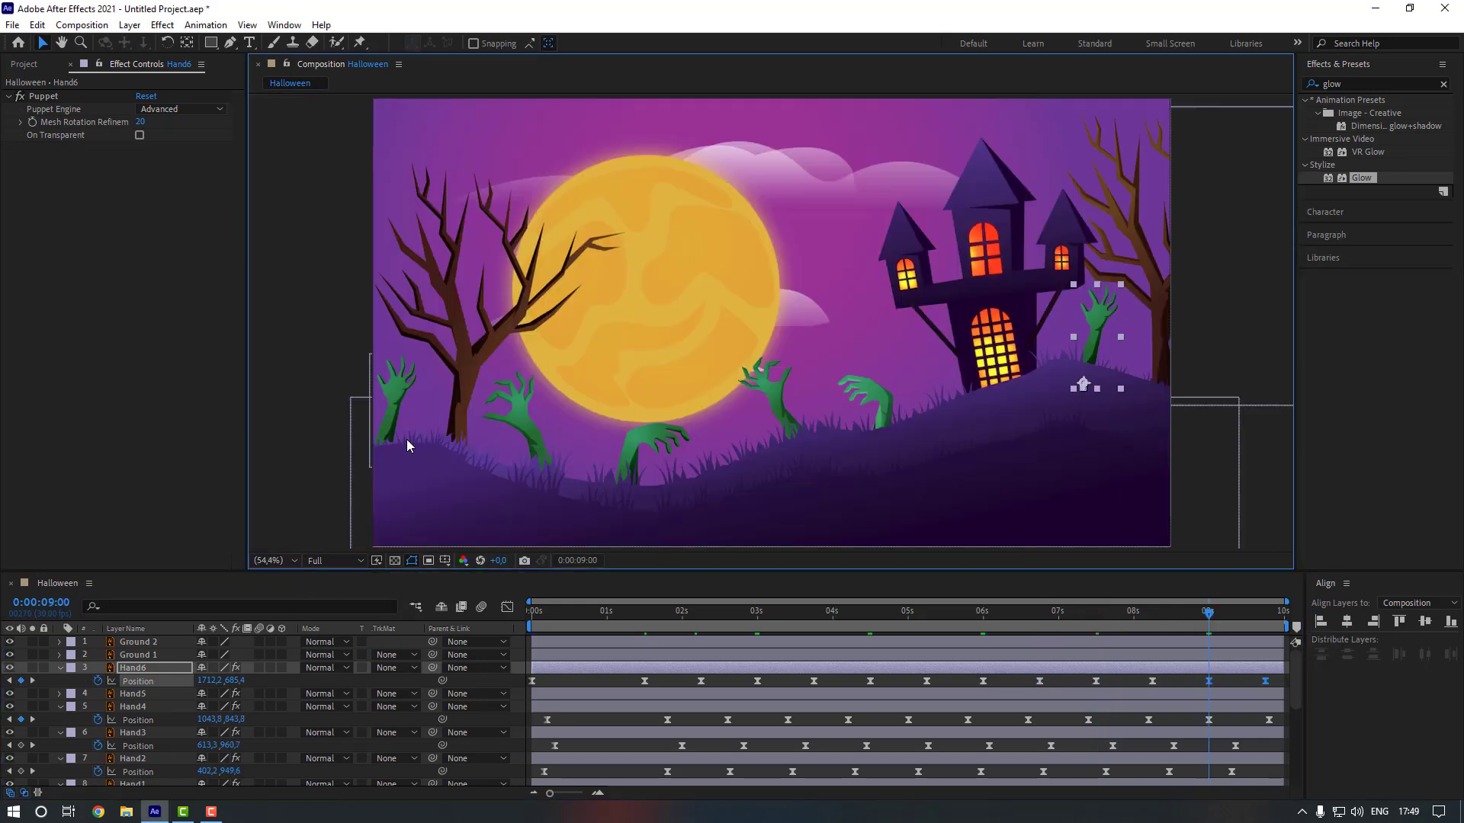
left_click(581, 683)
key("space")
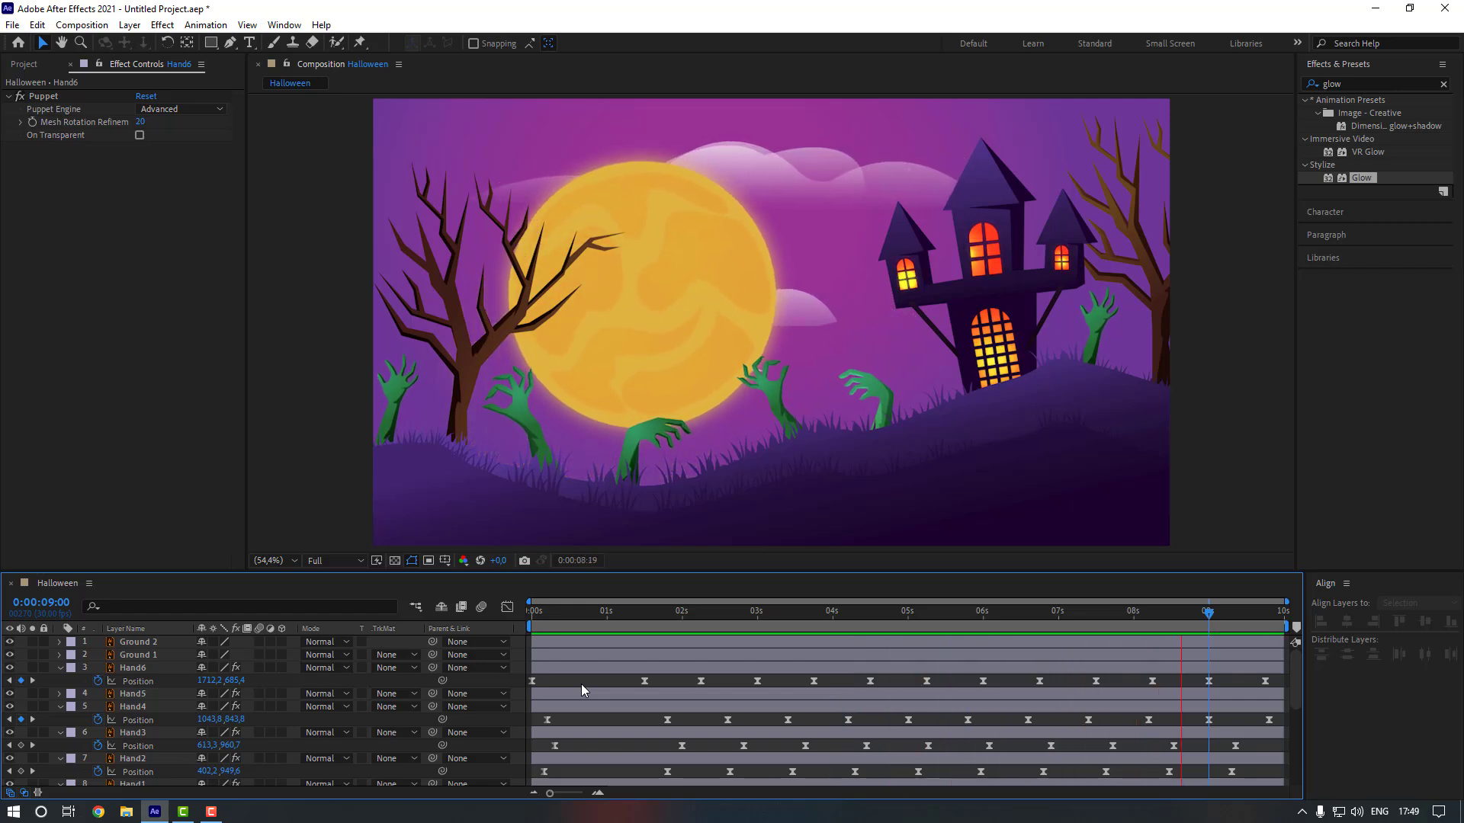
key("space")
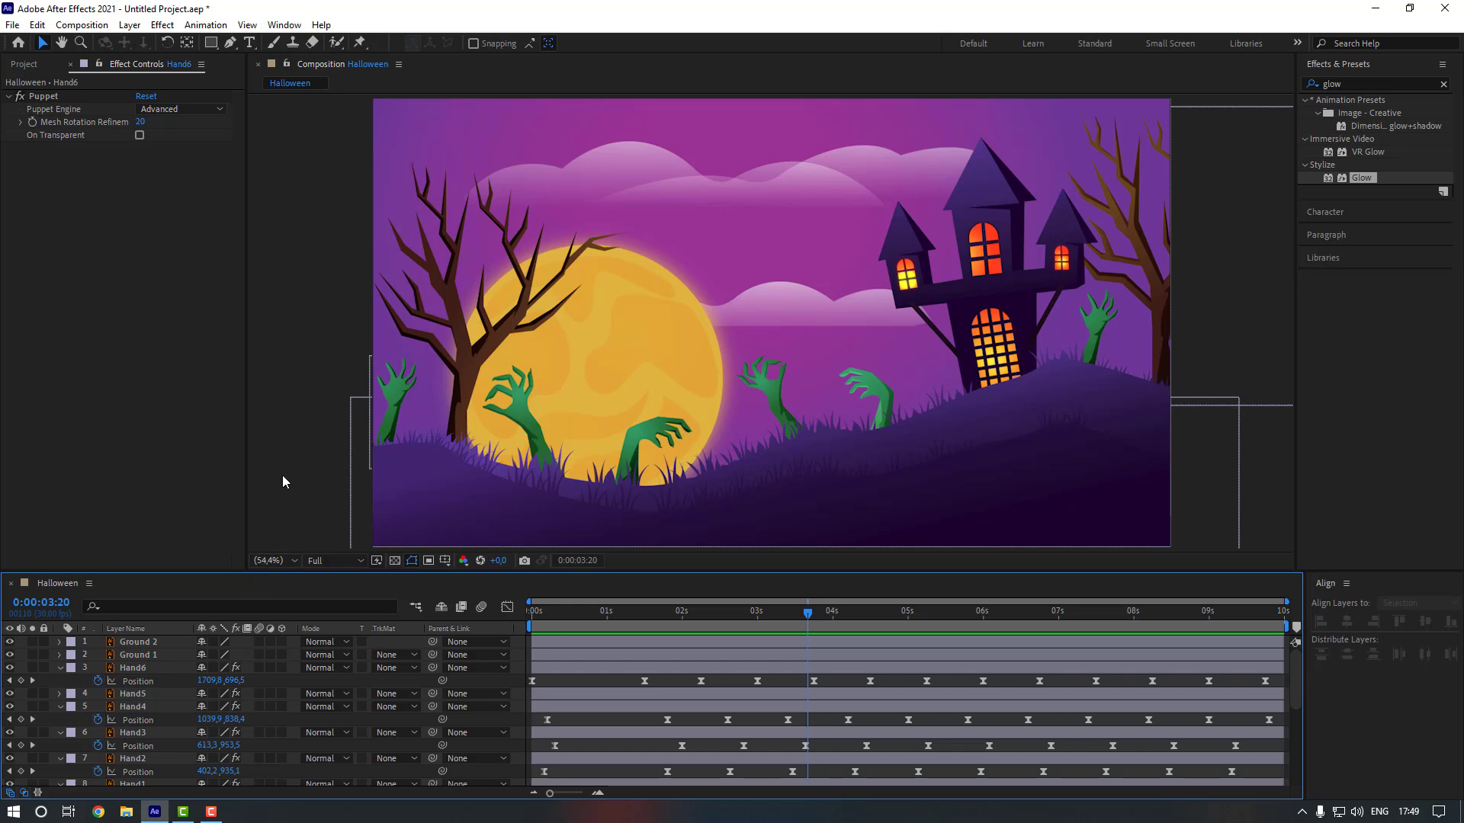
Add a null object with its anchor point centred and align it horizontally and vertically to the composition's centre.
right_click(305, 424)
mouse_move(330, 428)
left_click(526, 521)
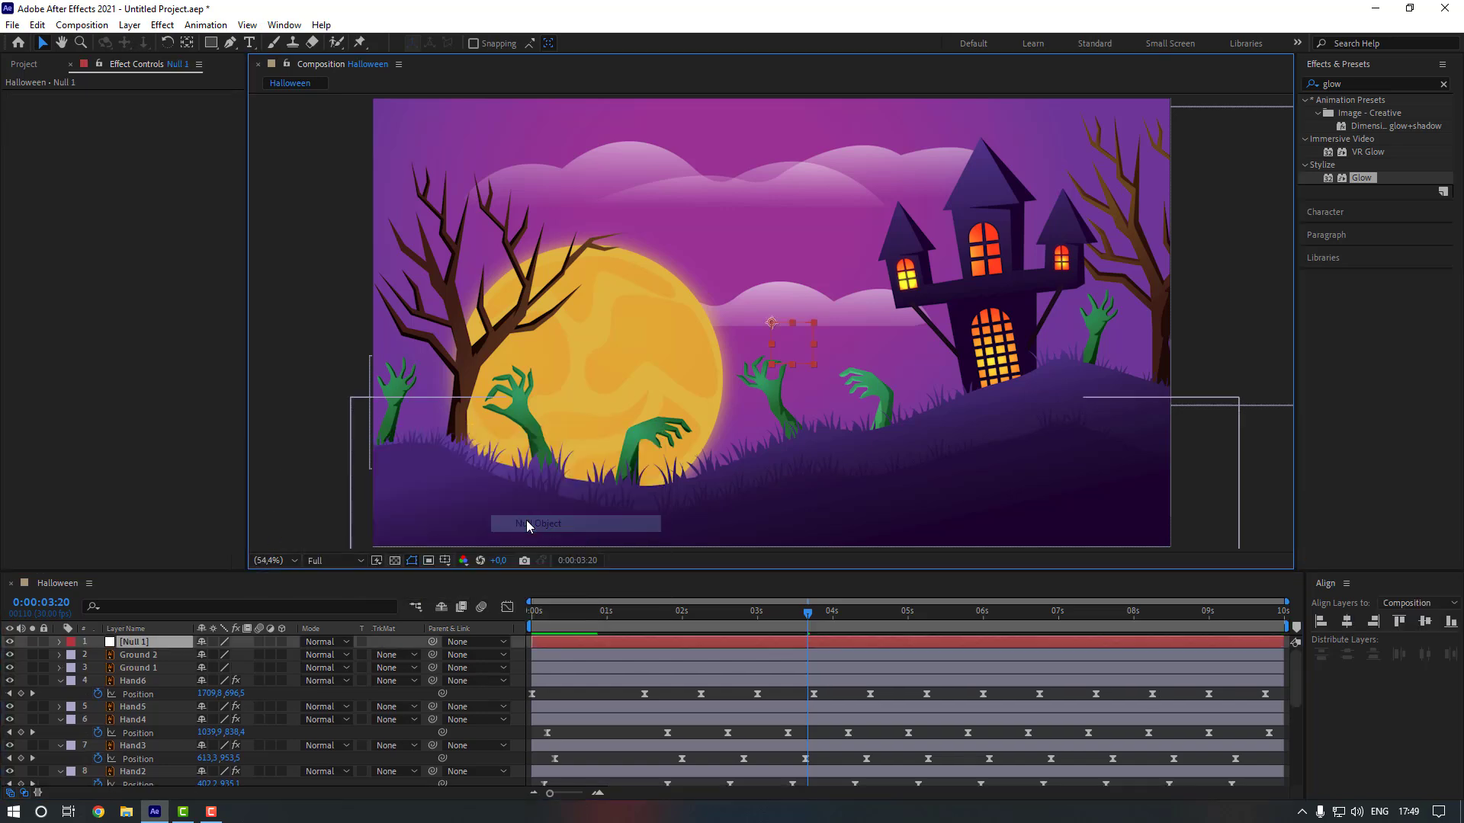
double_click(188, 44)
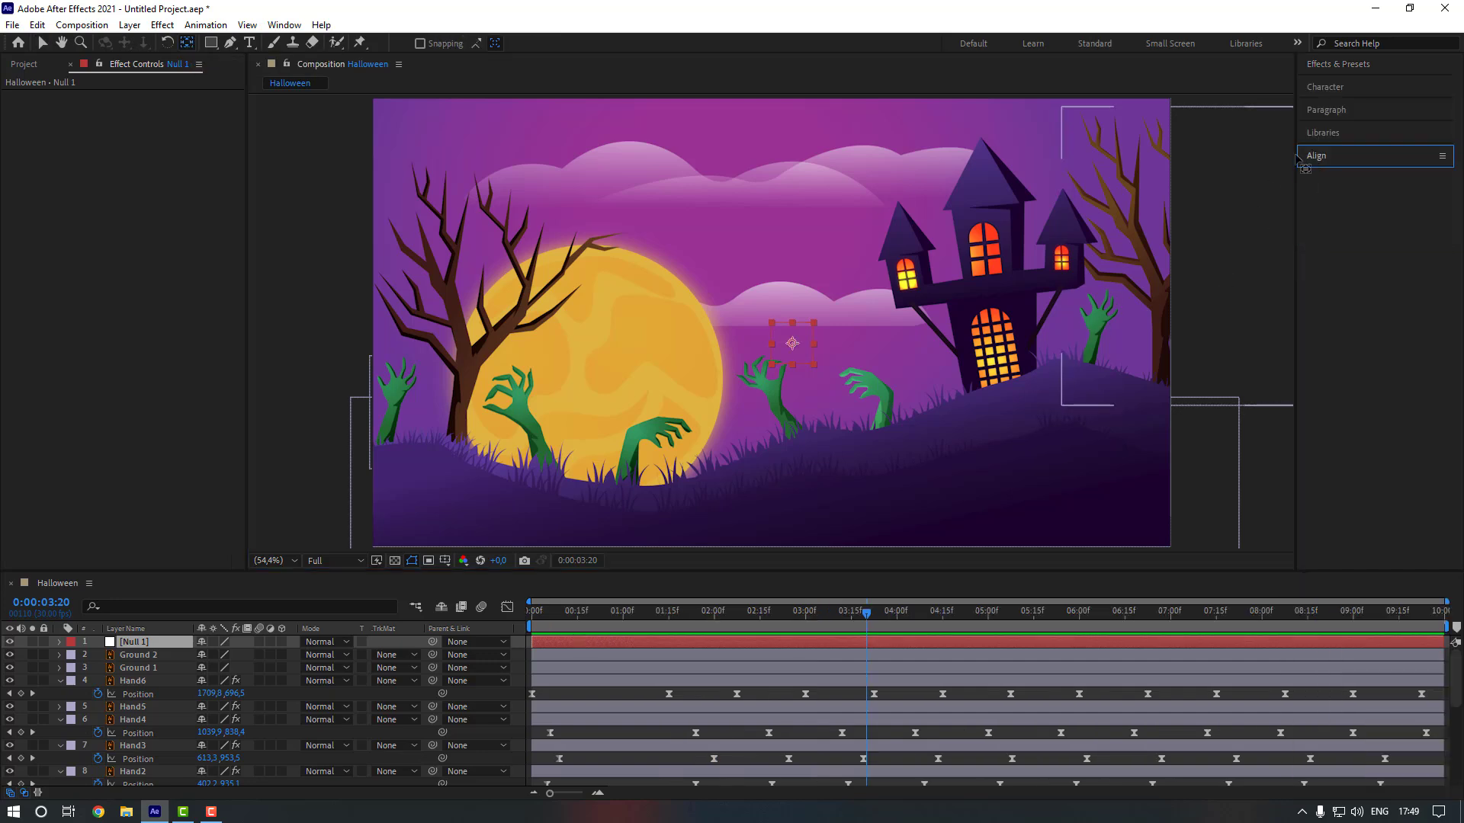
left_click(1325, 157)
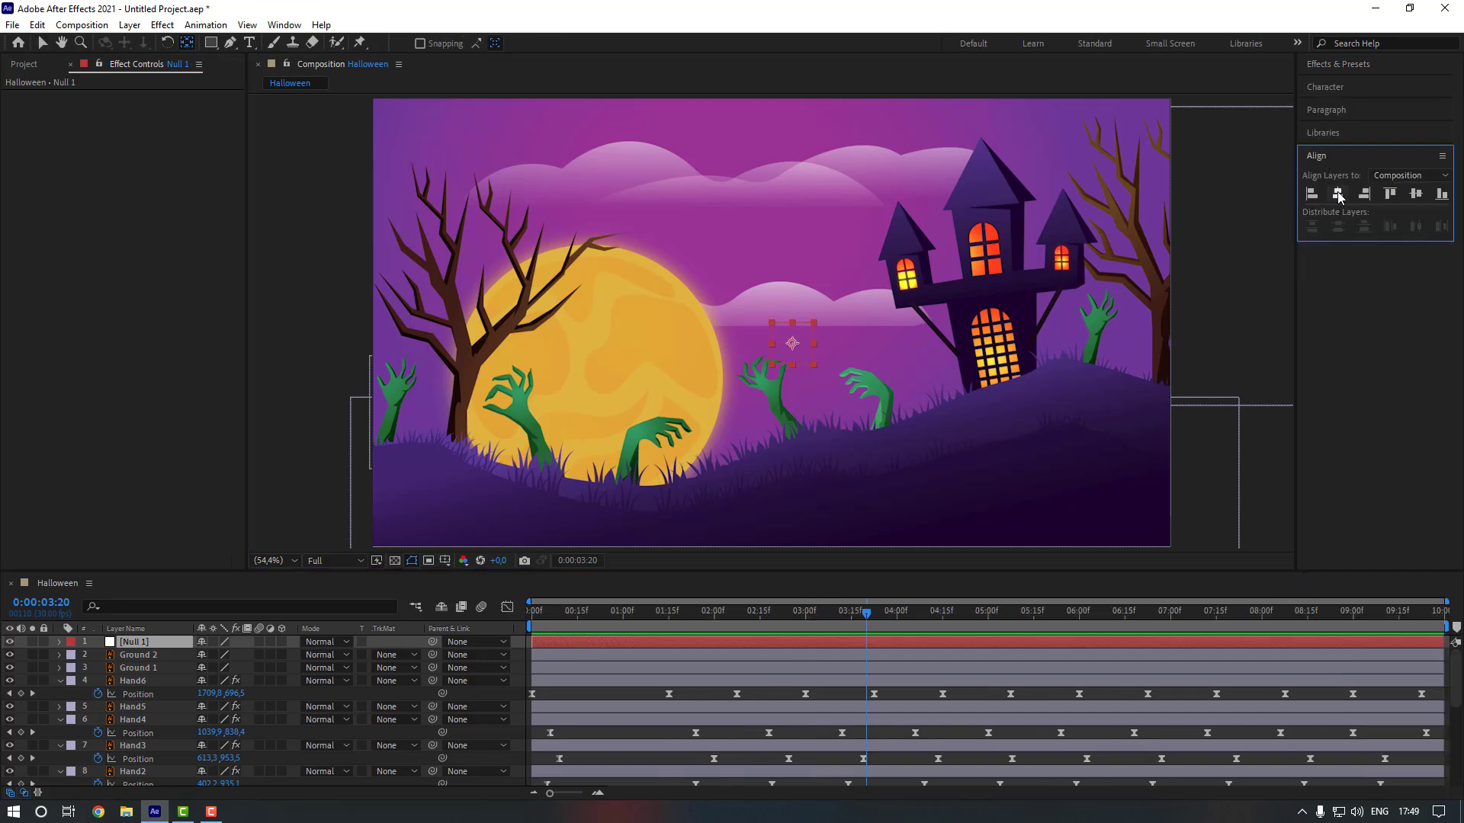
left_click(1415, 194)
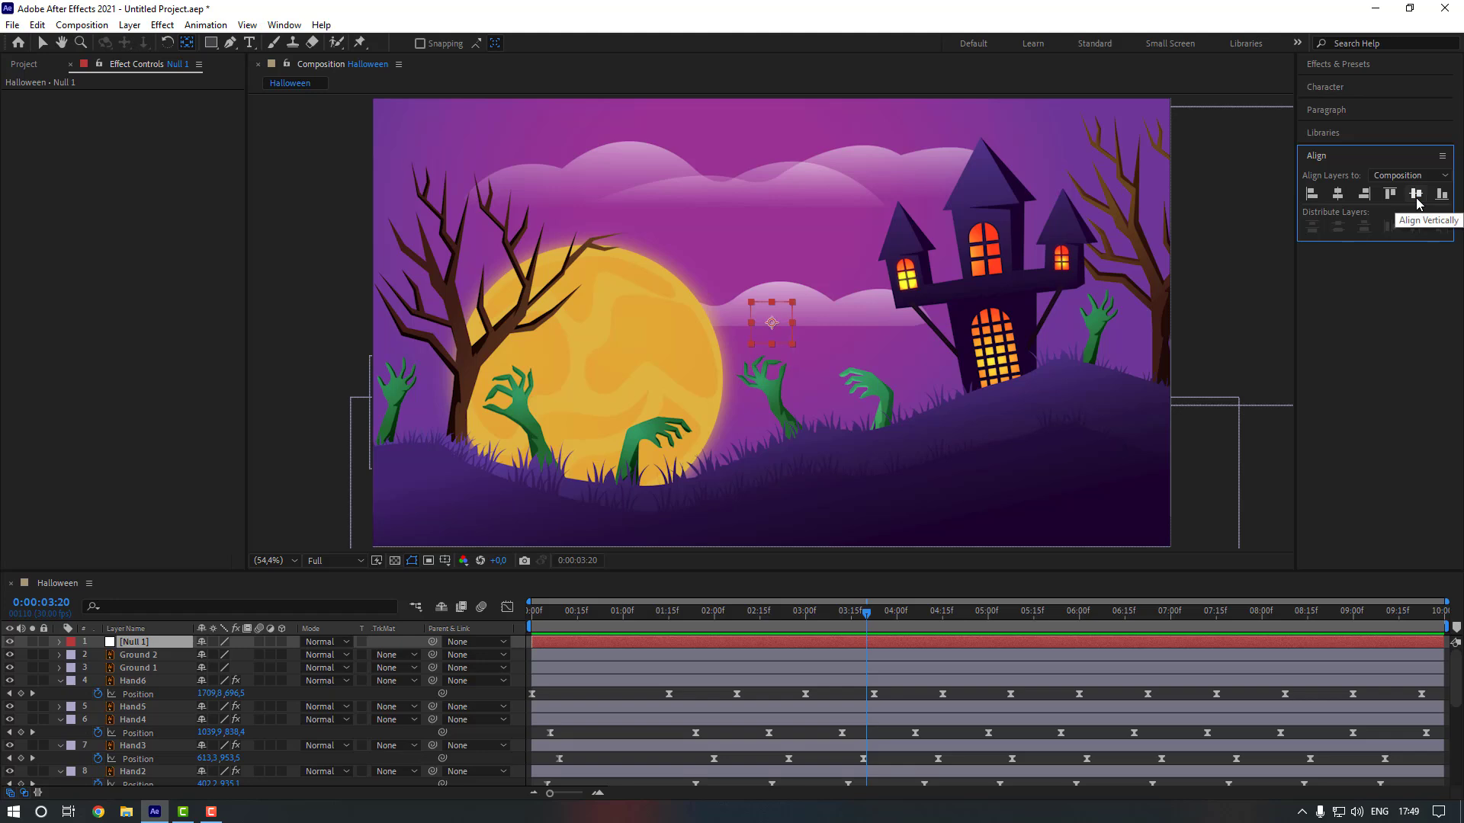
Collapse the hand layers' properties and parent Hand1 through Hand6 to the Ground 1 layer.
left_click(60, 681)
left_click(60, 706)
left_click(57, 720)
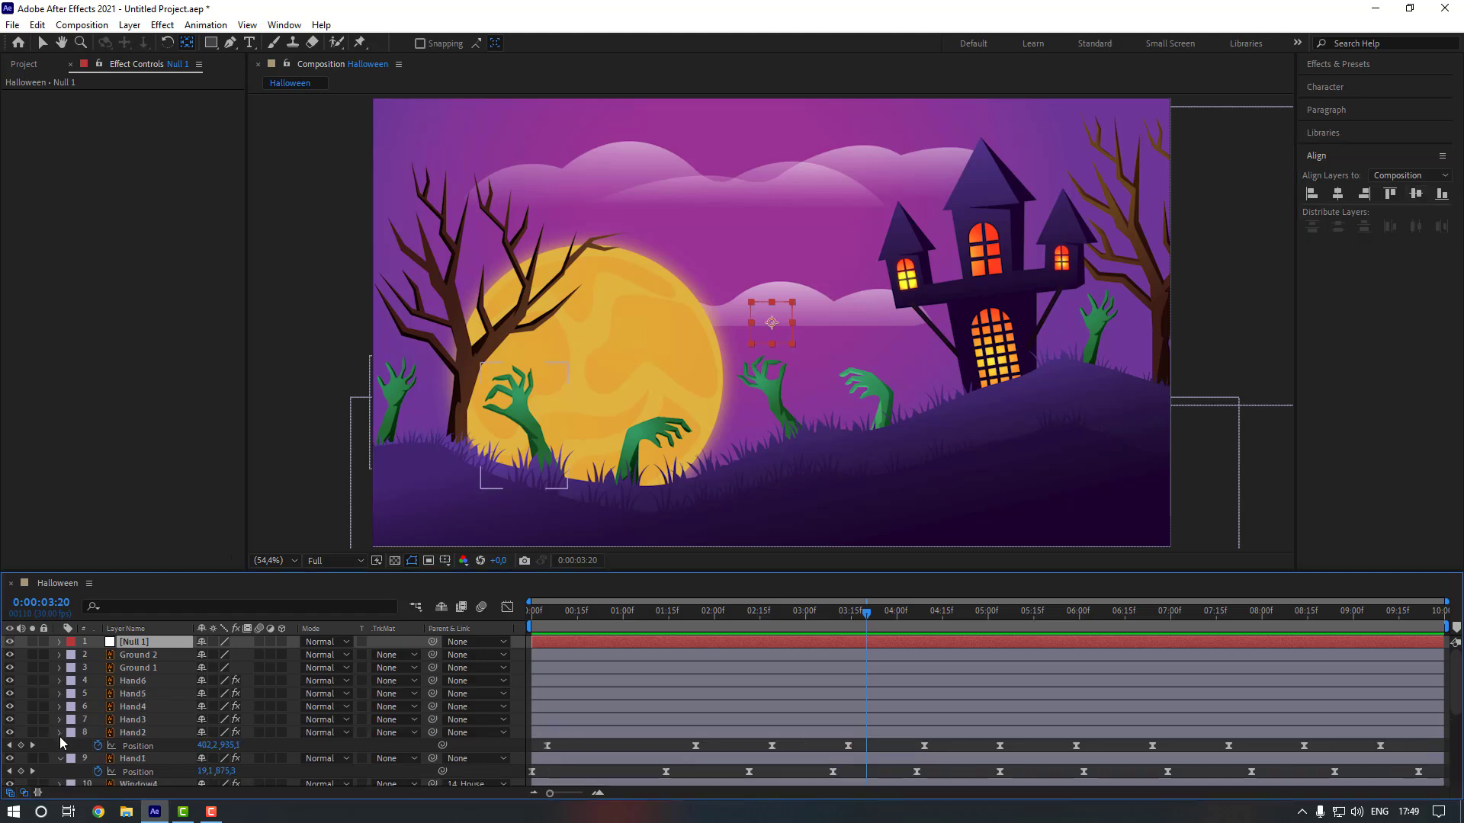
left_click(60, 733)
left_click(60, 746)
left_click(135, 747)
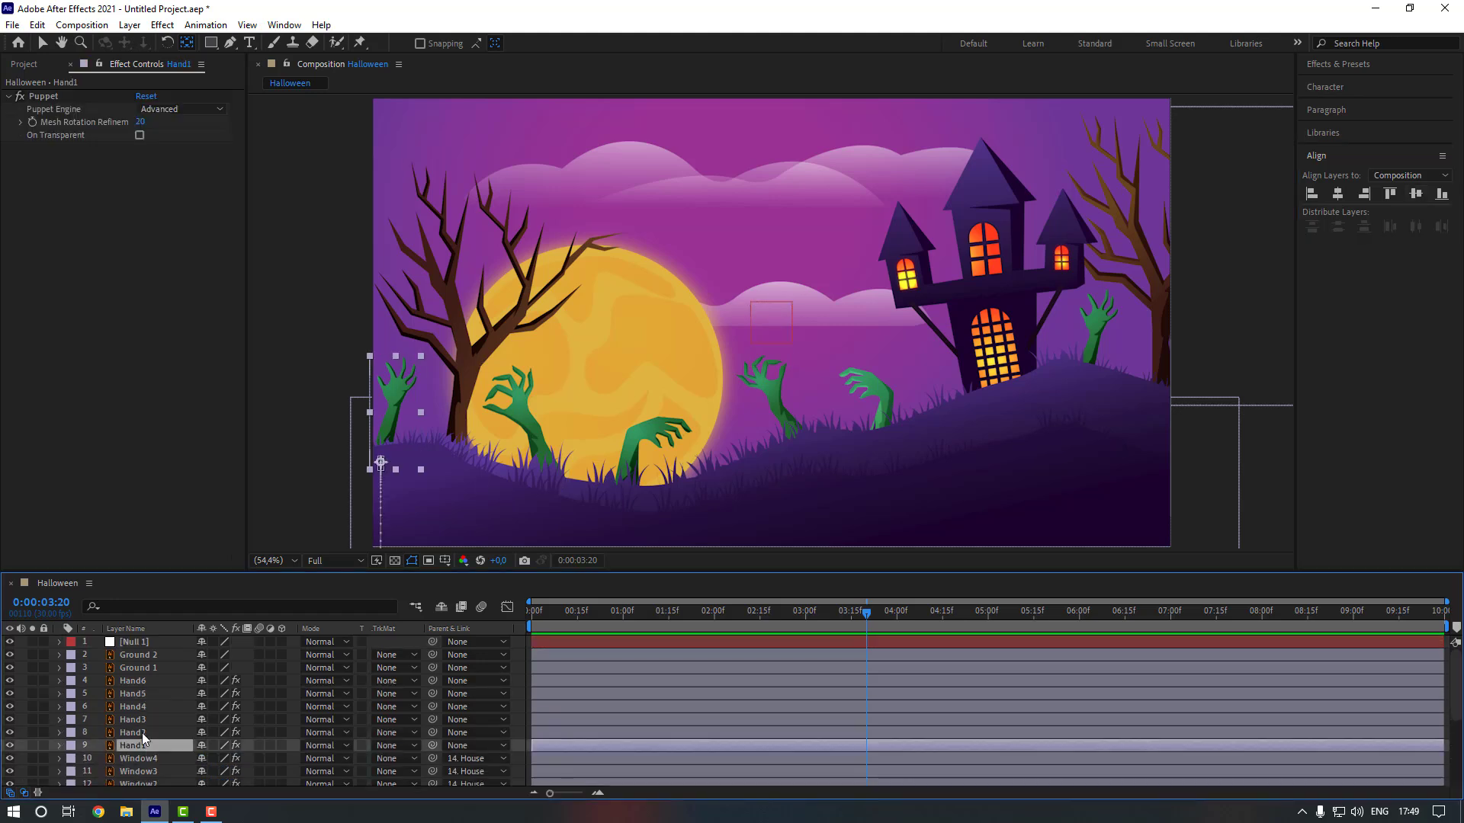
left_click(144, 682, "shift")
left_click_drag(431, 681, 169, 666)
Parent the Ground 1 and Ground 2 layers to Null 1.
left_click(169, 666)
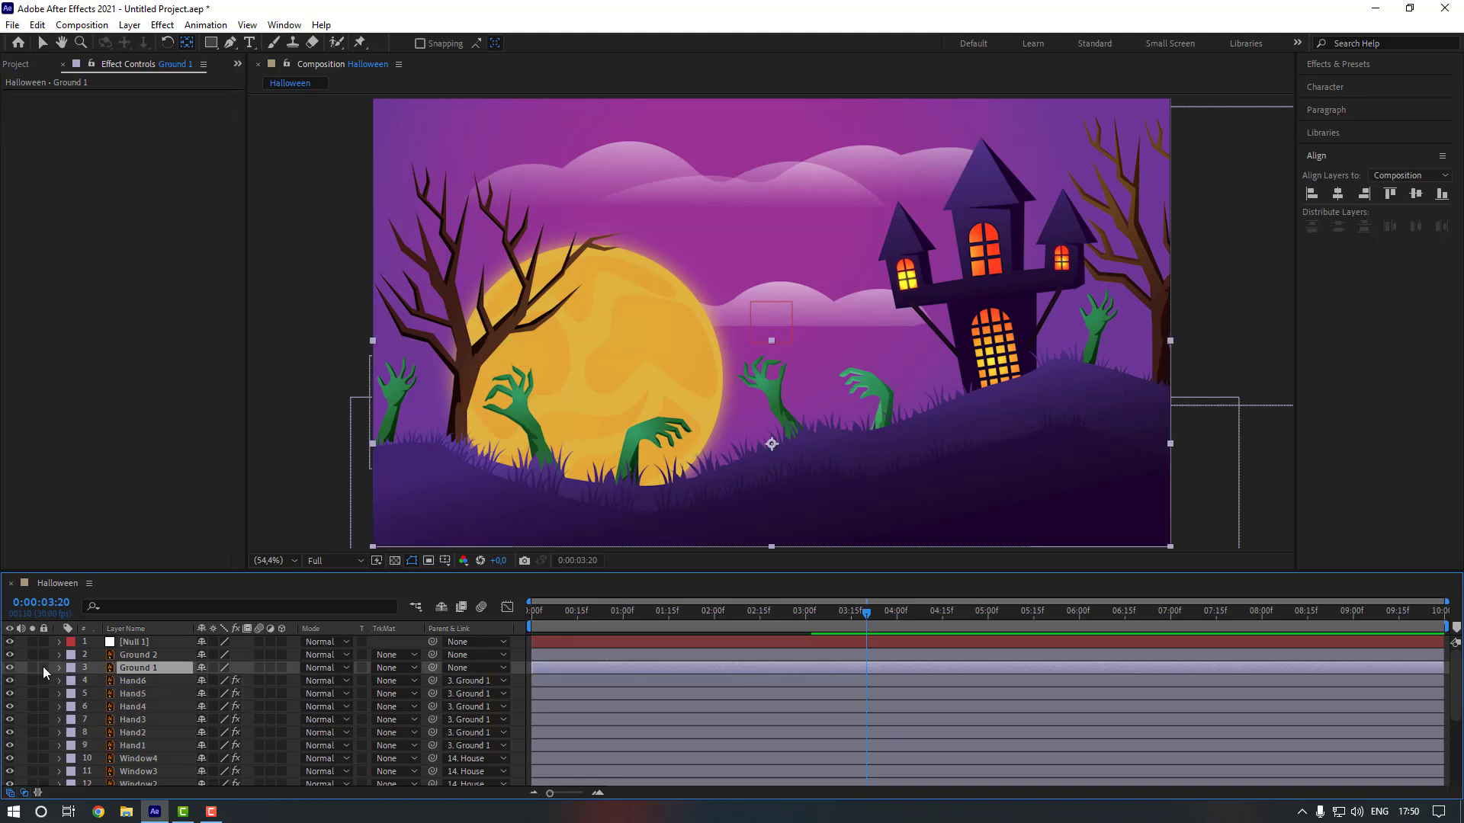
left_click(163, 655, "shift")
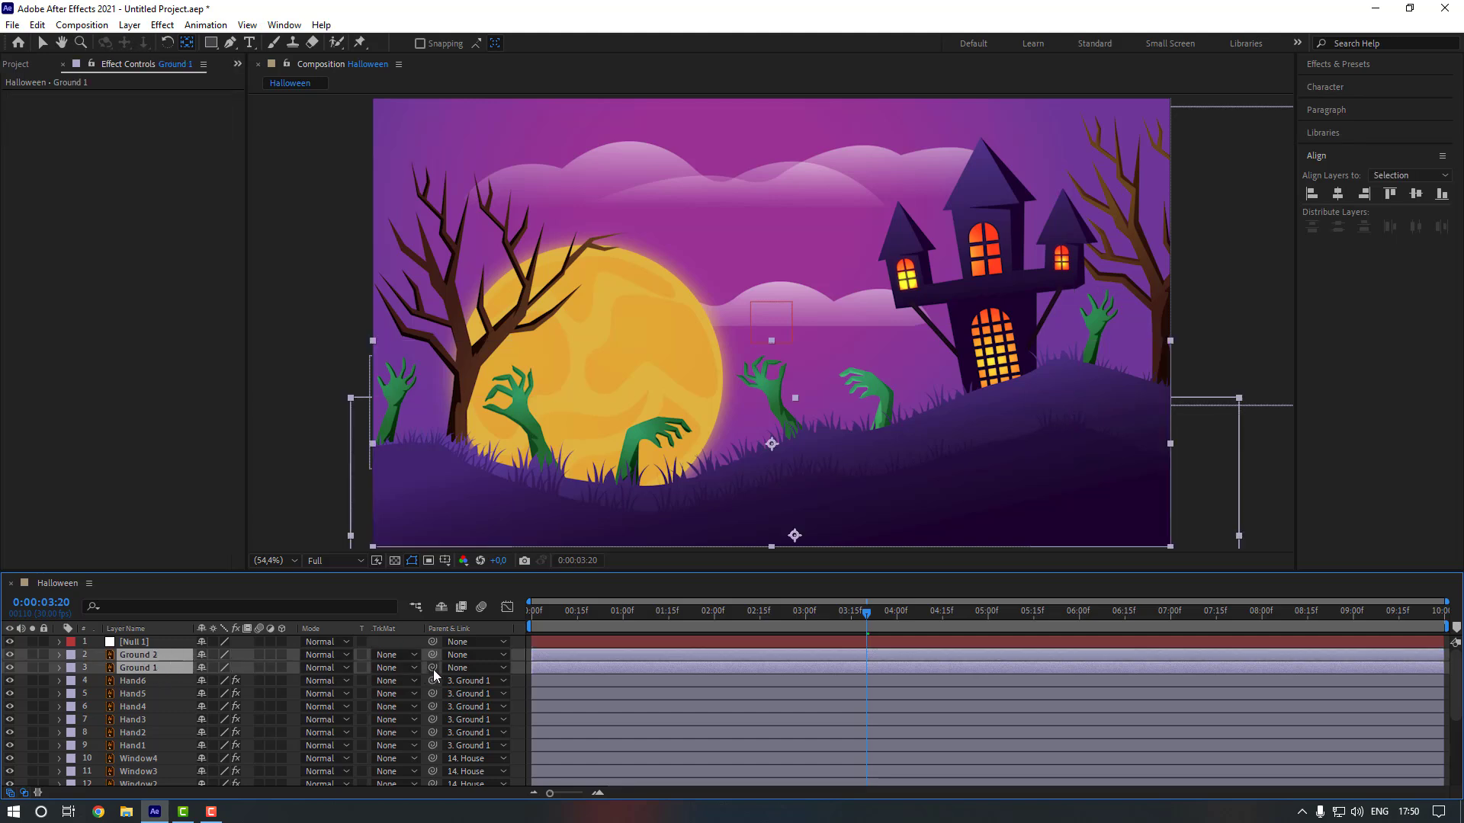
left_click_drag(433, 669, 157, 643)
Parent the House layer to Ground 1.
scroll(176, 741, "down", 1)
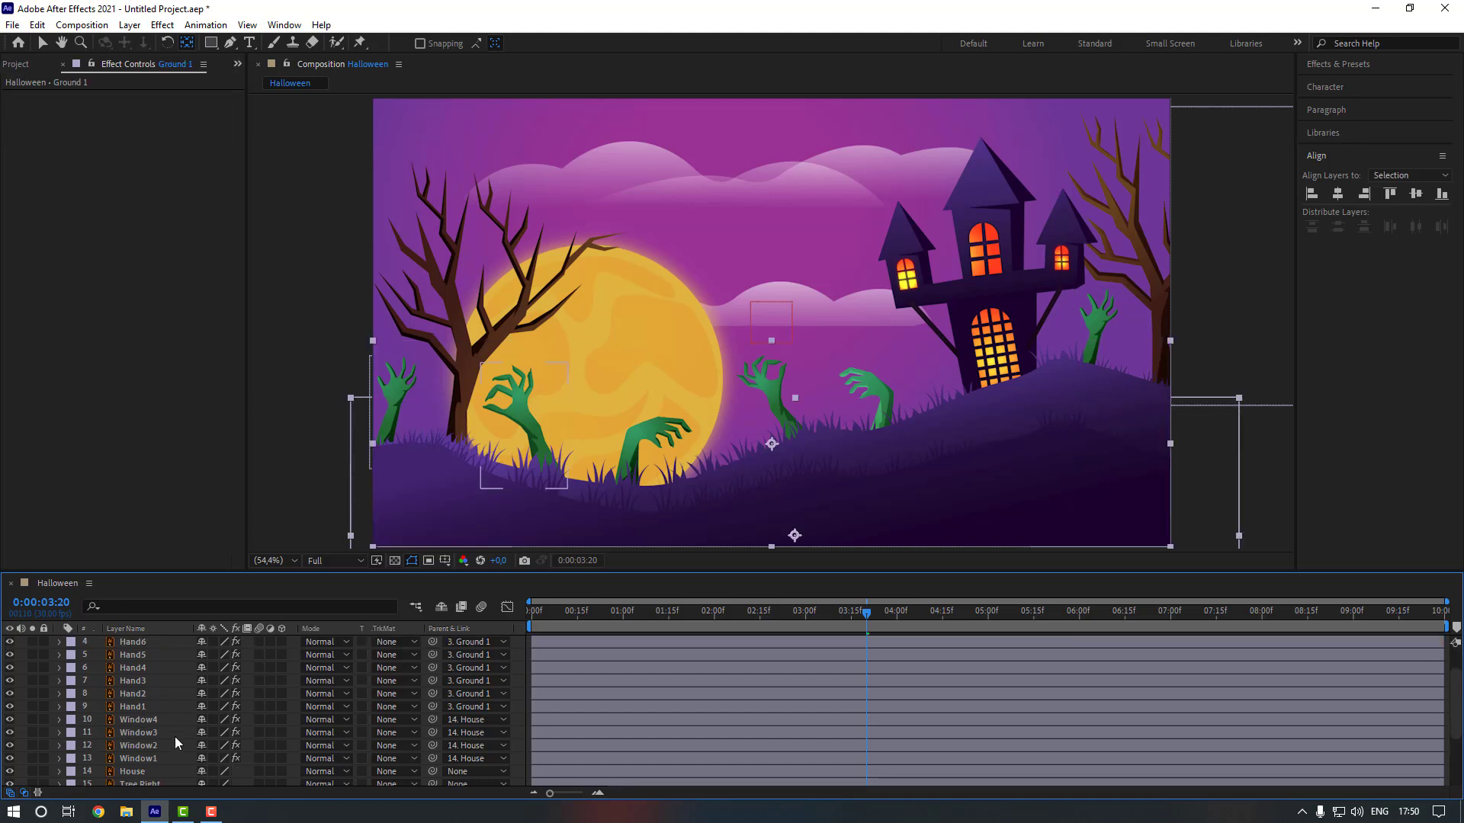
left_click(152, 769)
scroll(177, 757, "down", 1)
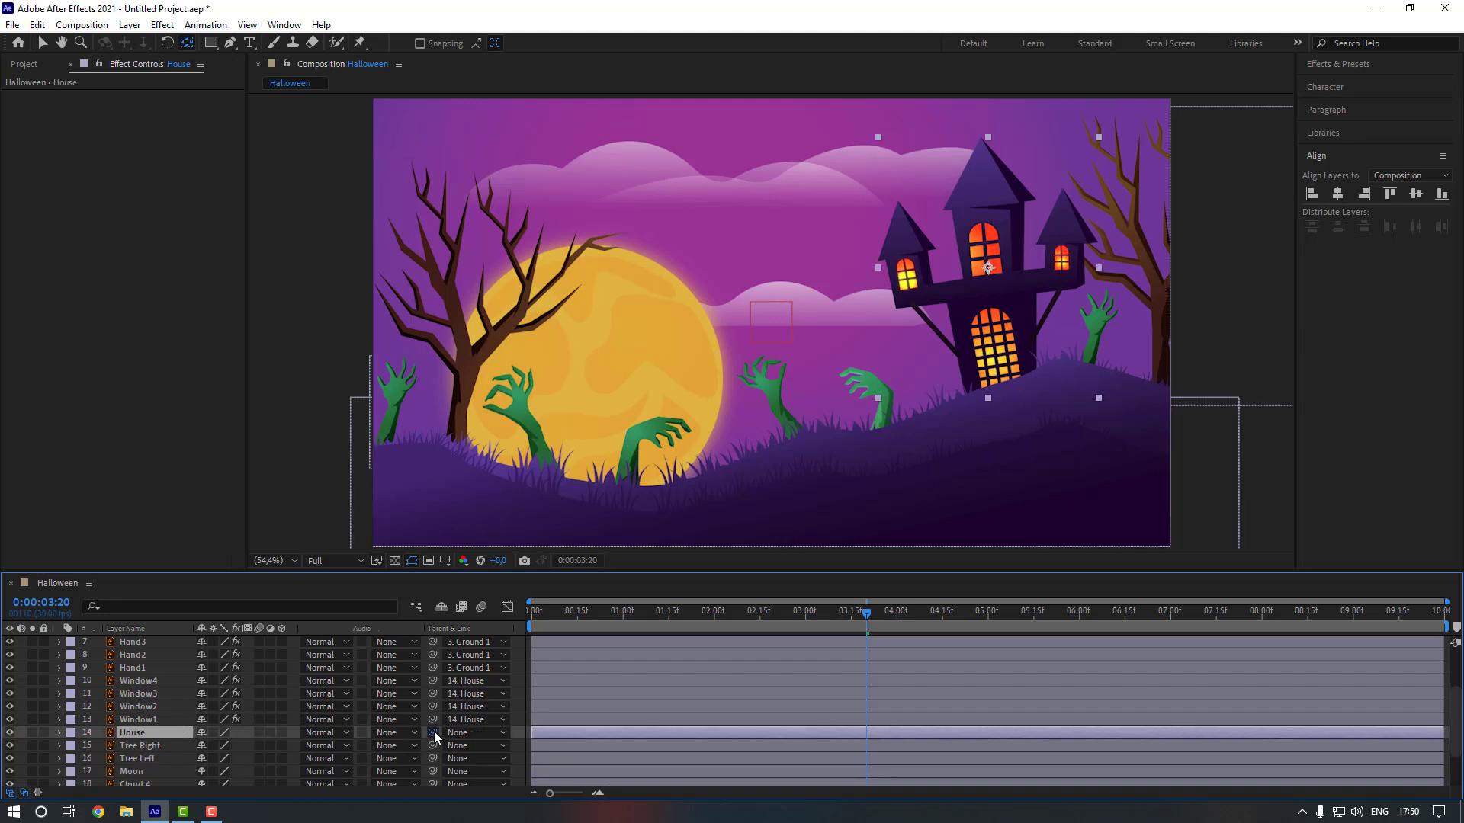
left_click(461, 733)
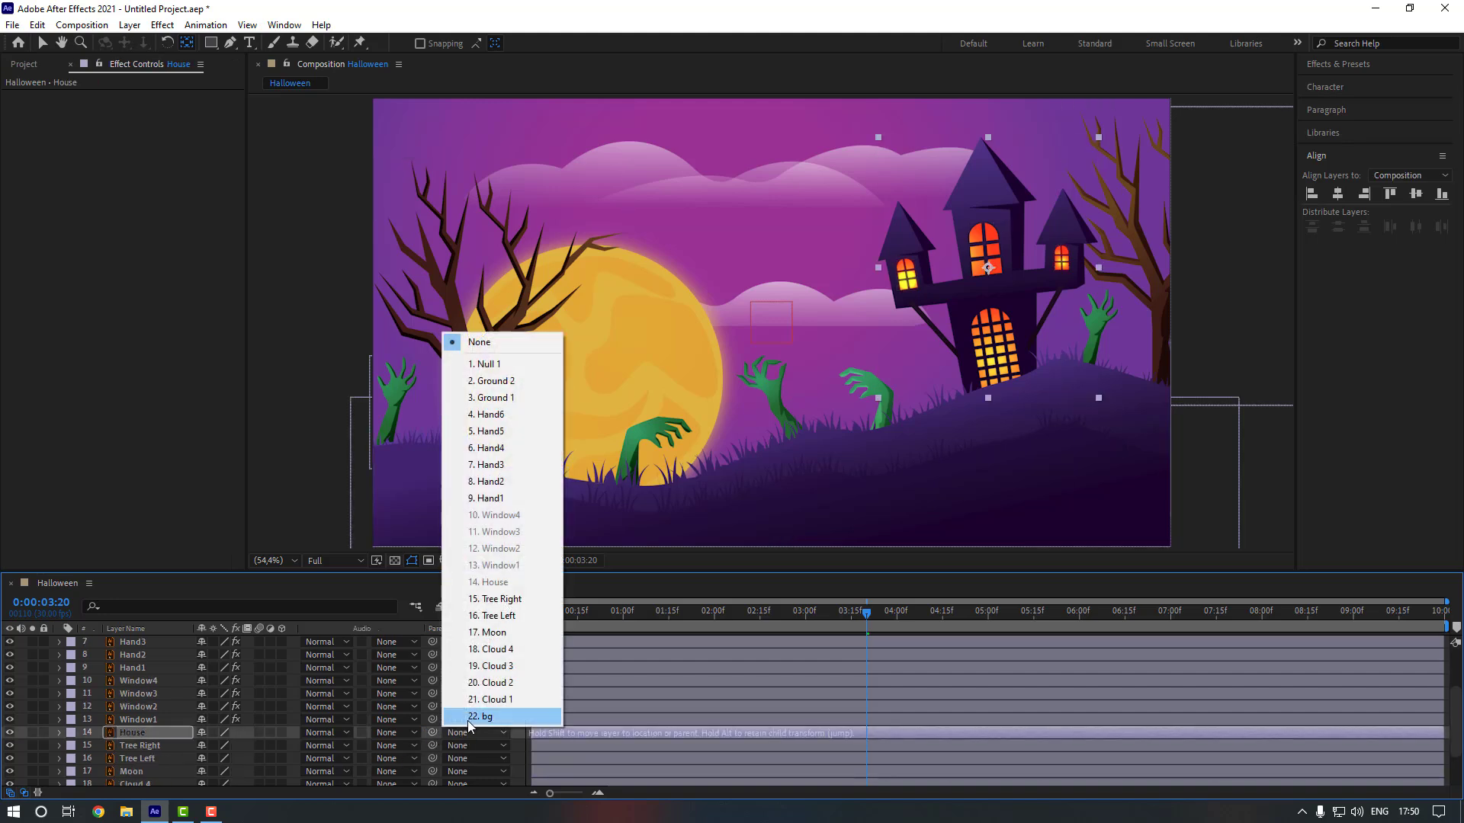
left_click(517, 394)
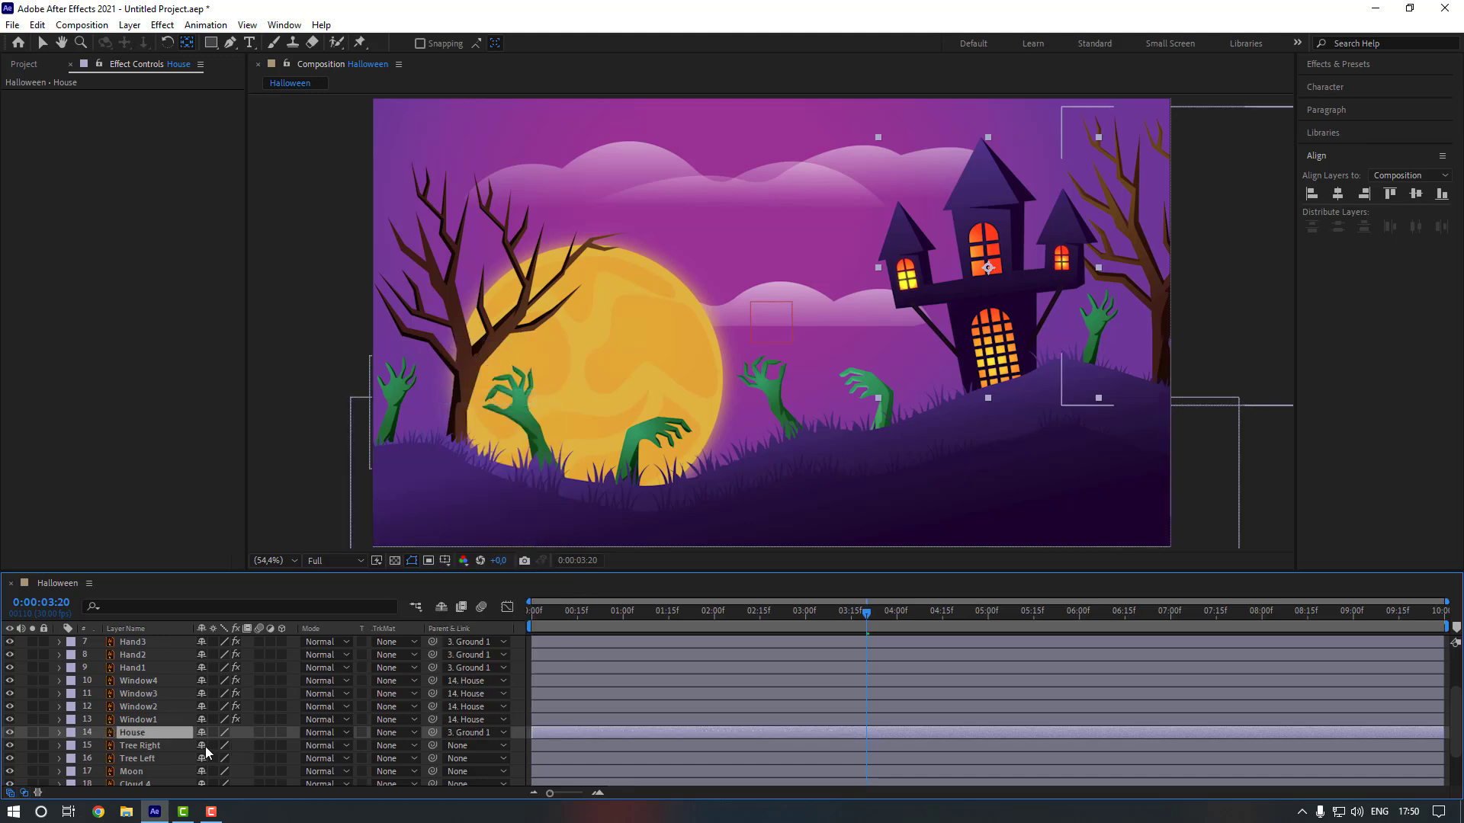
Parent the Tree Left and Tree Right layers to Ground 1.
left_click(152, 767)
left_click(149, 758)
left_click(158, 747, "ctrl")
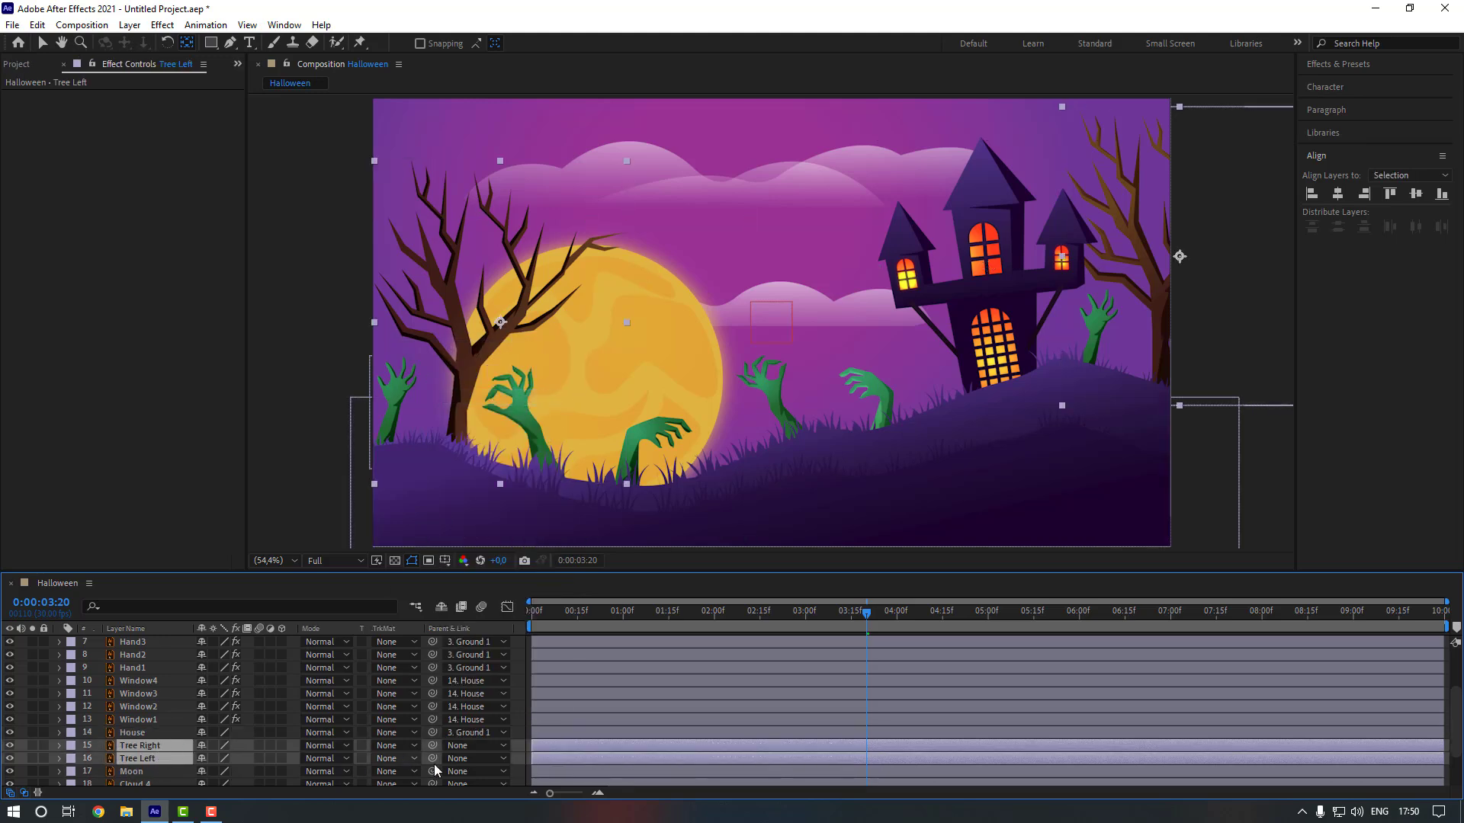
left_click(468, 753)
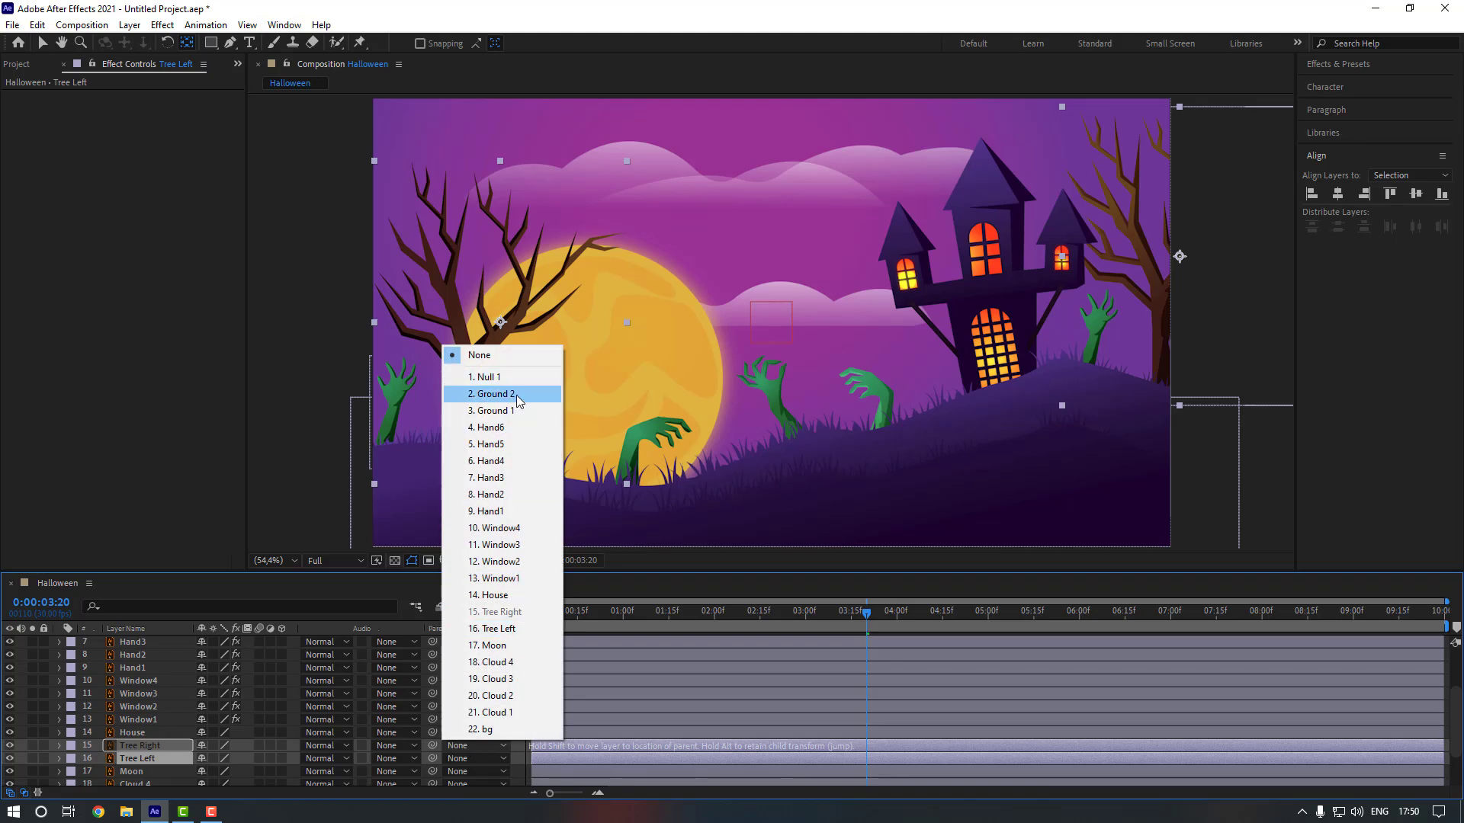
left_click(496, 410)
Parent the Moon layer to Null 1.
scroll(154, 733, "down", 1)
left_click(154, 734)
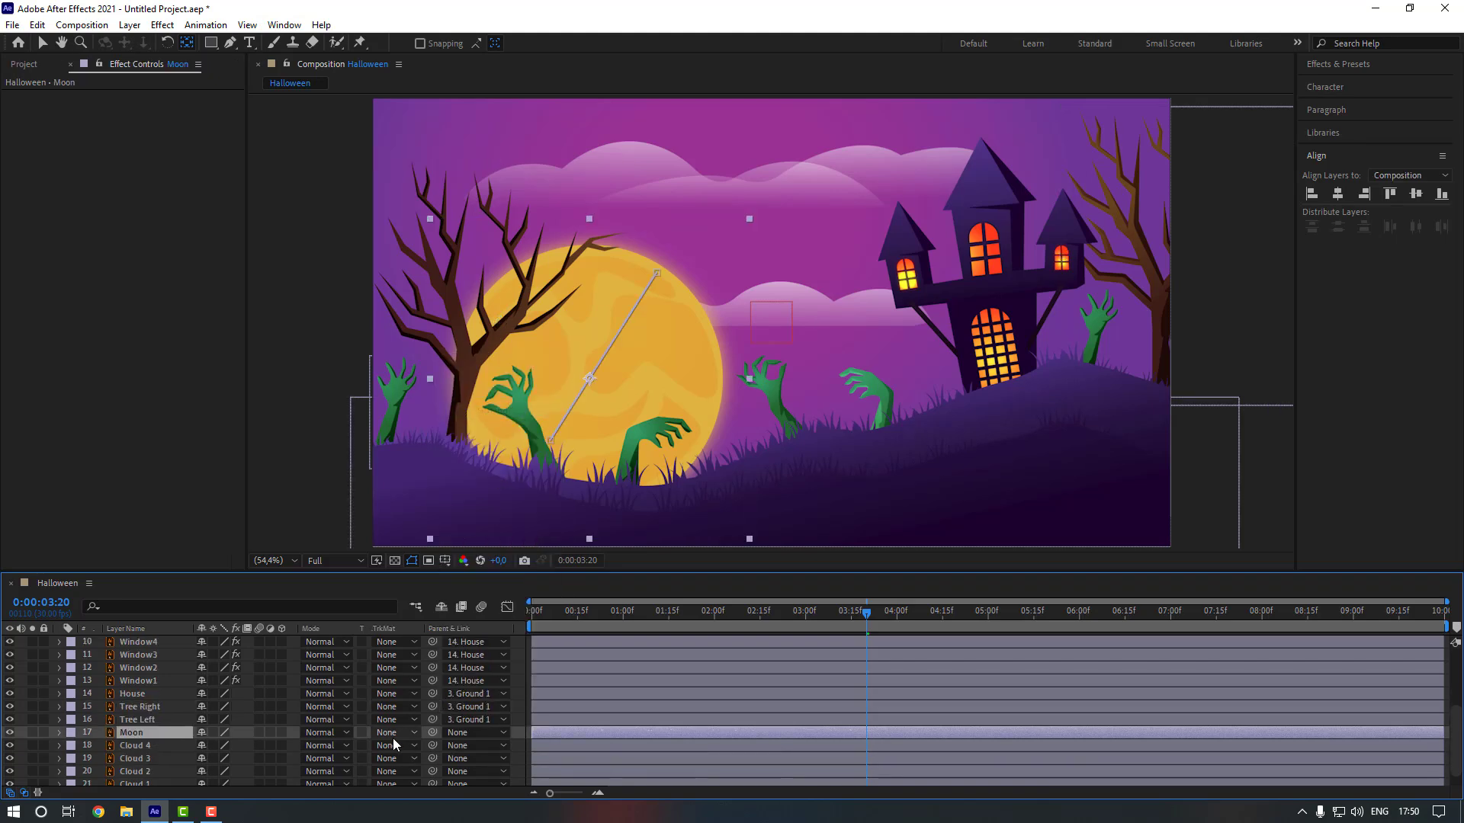
left_click(464, 732)
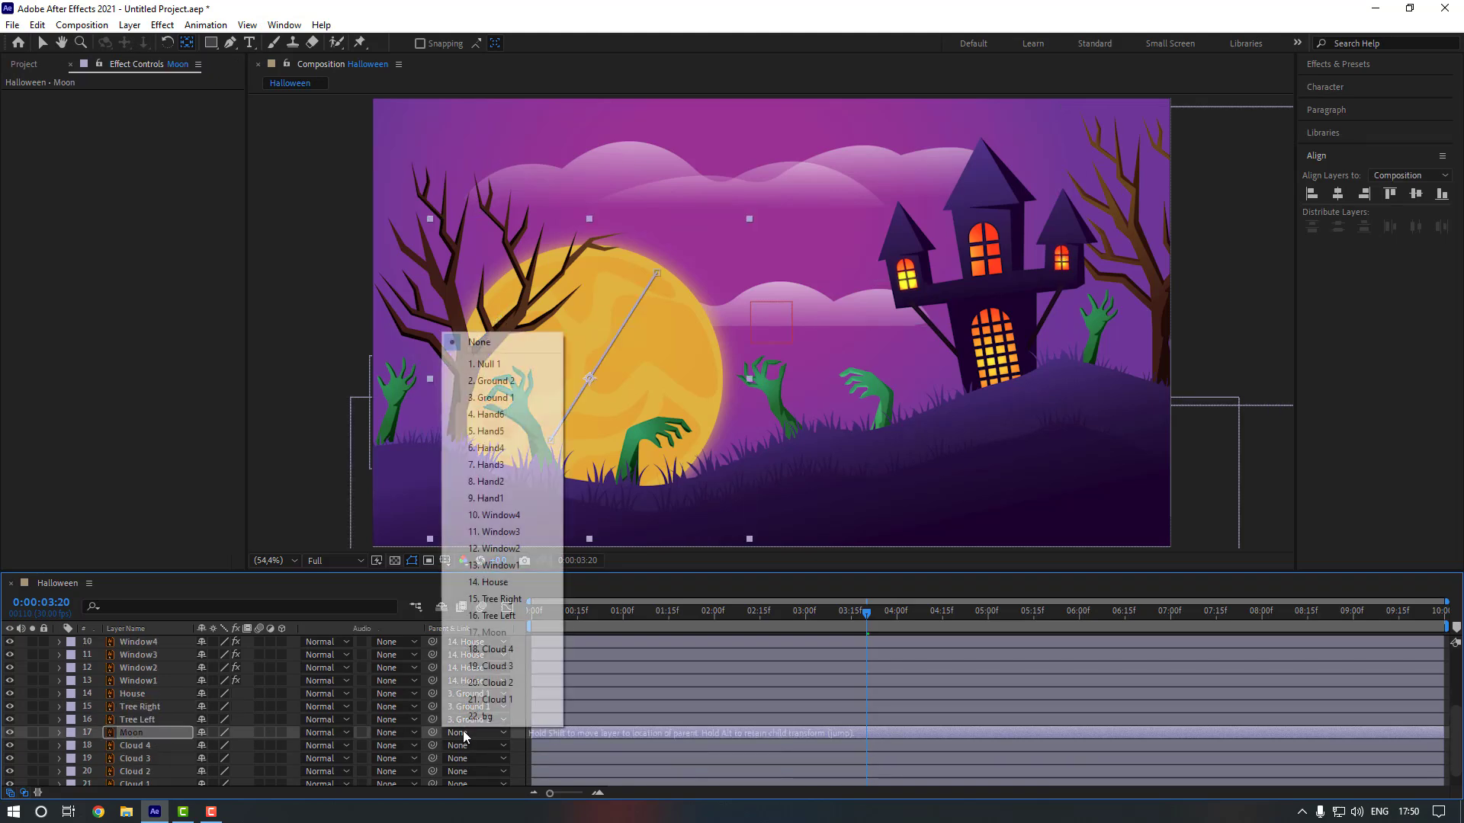
left_click(499, 366)
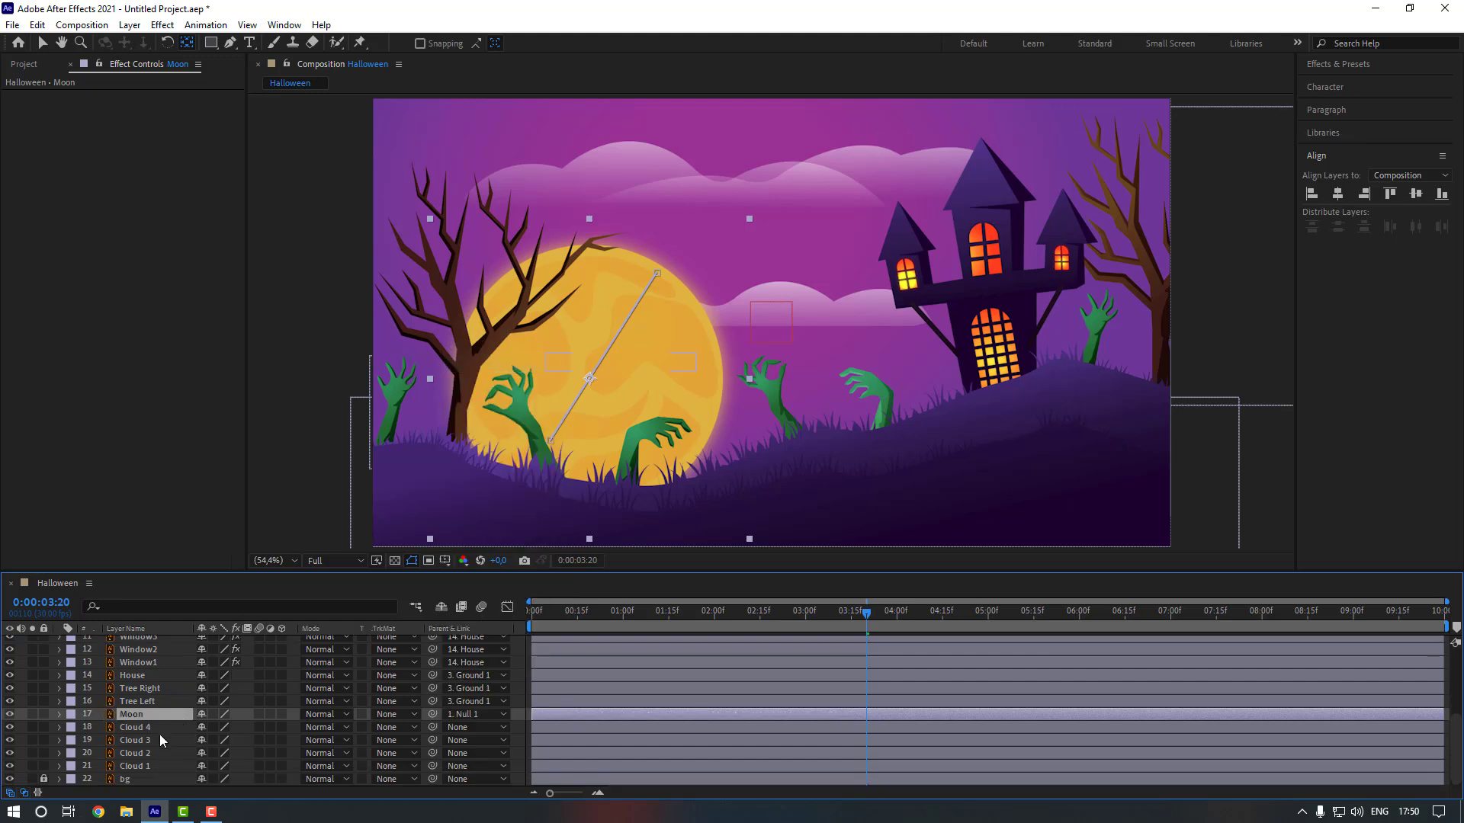
Set a starting Scale keyframe for Null 1 at 0:00:00:00.
scroll(156, 731, "up", 1)
scroll(148, 721, "up", 3)
left_click(147, 642)
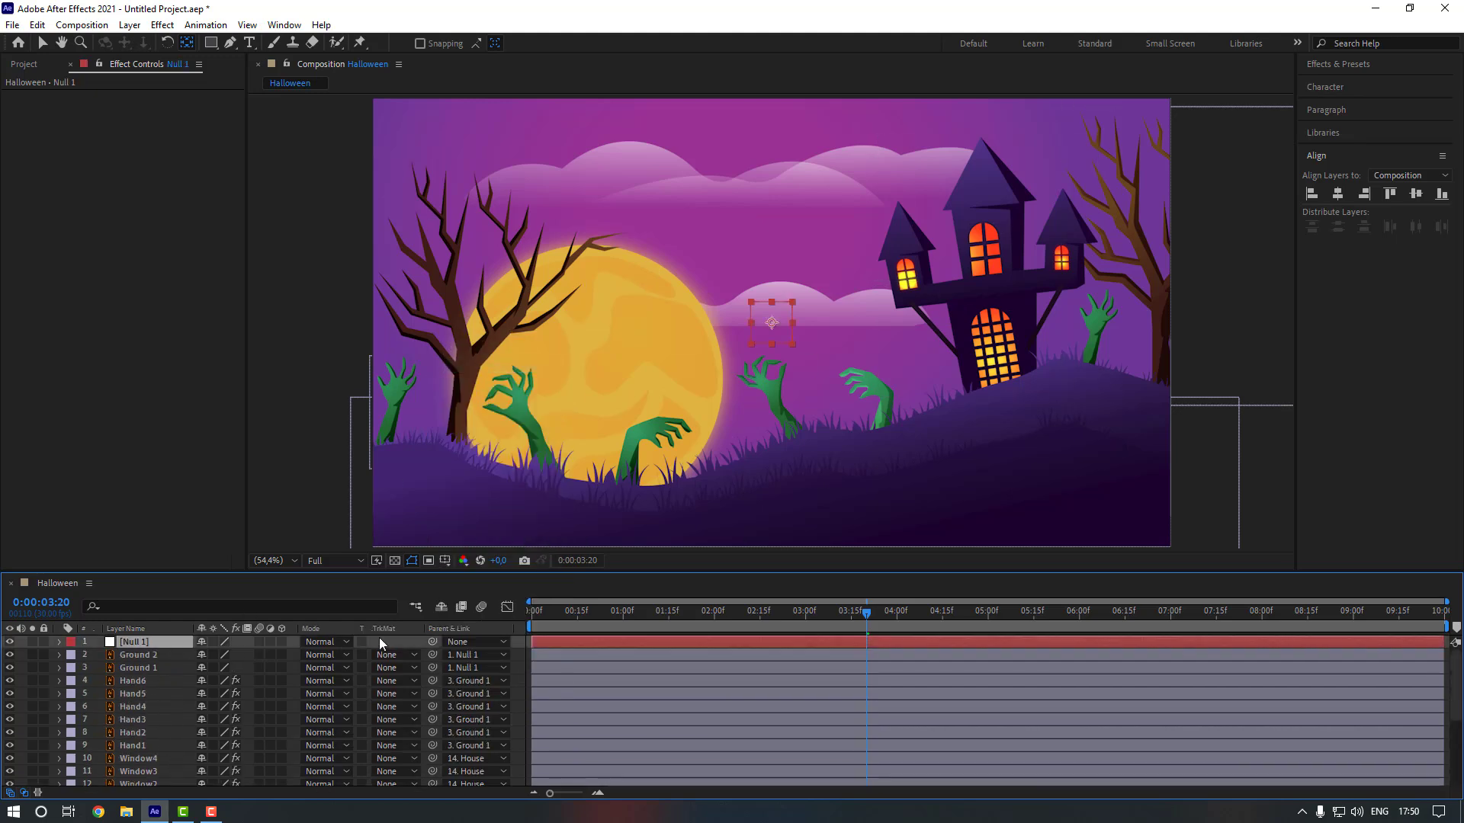
left_click_drag(566, 616, 308, 627)
key("s")
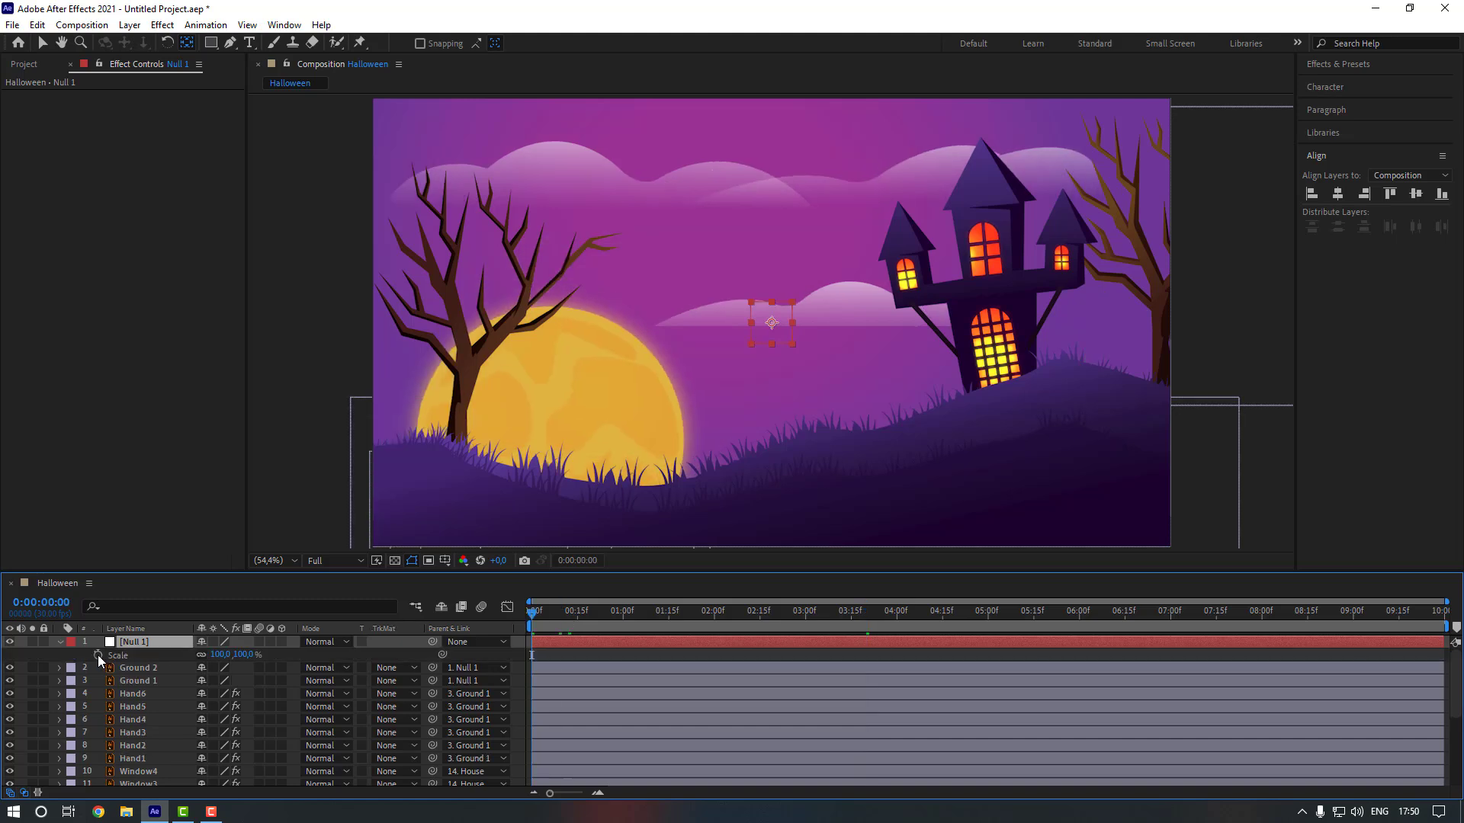
left_click(98, 655)
At 0:00:09:29, set Null 1's Scale to 110% to create the ending zoom keyframe.
left_click_drag(611, 620, 1443, 614)
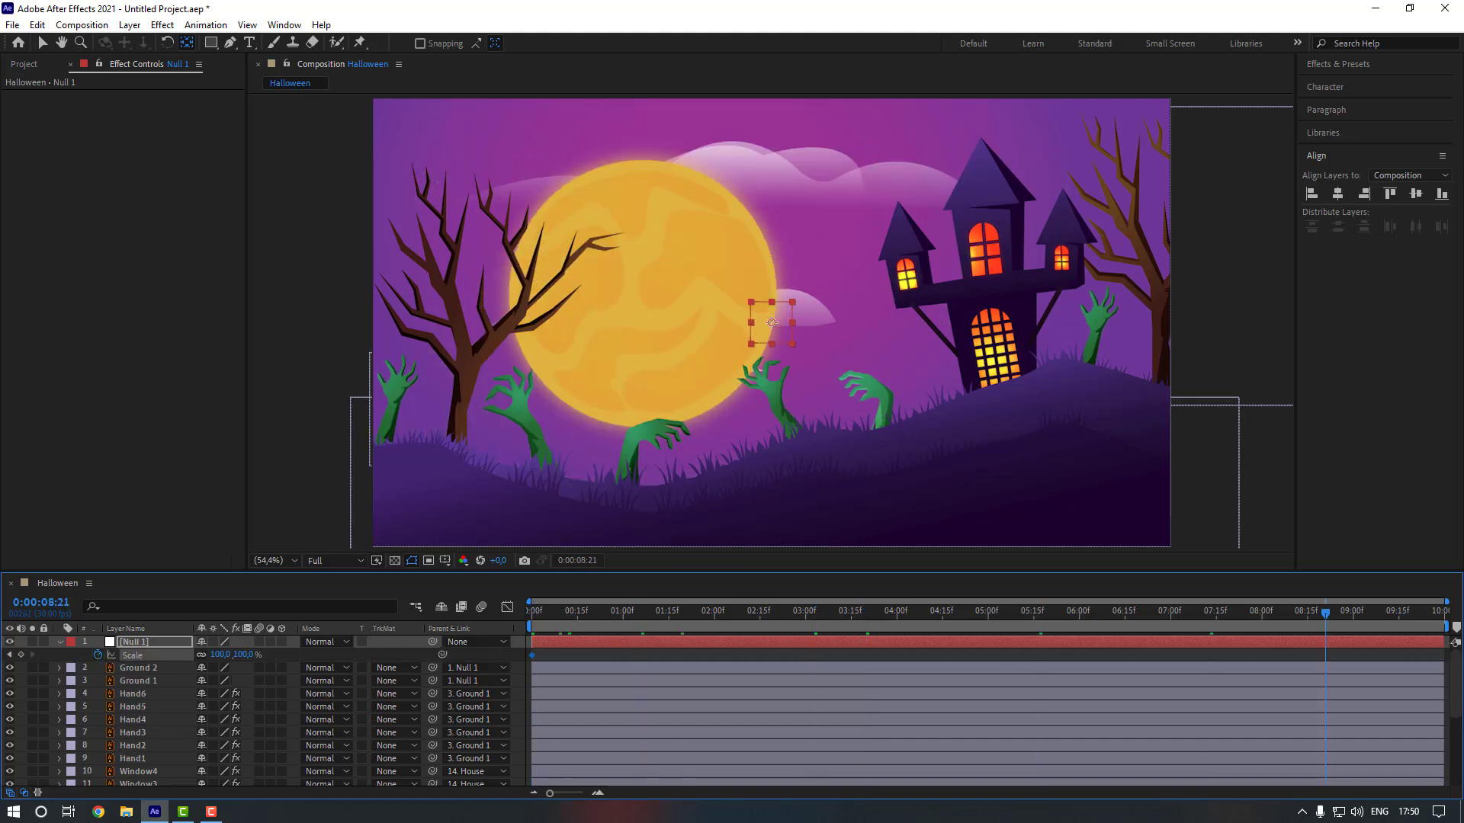
left_click(220, 655)
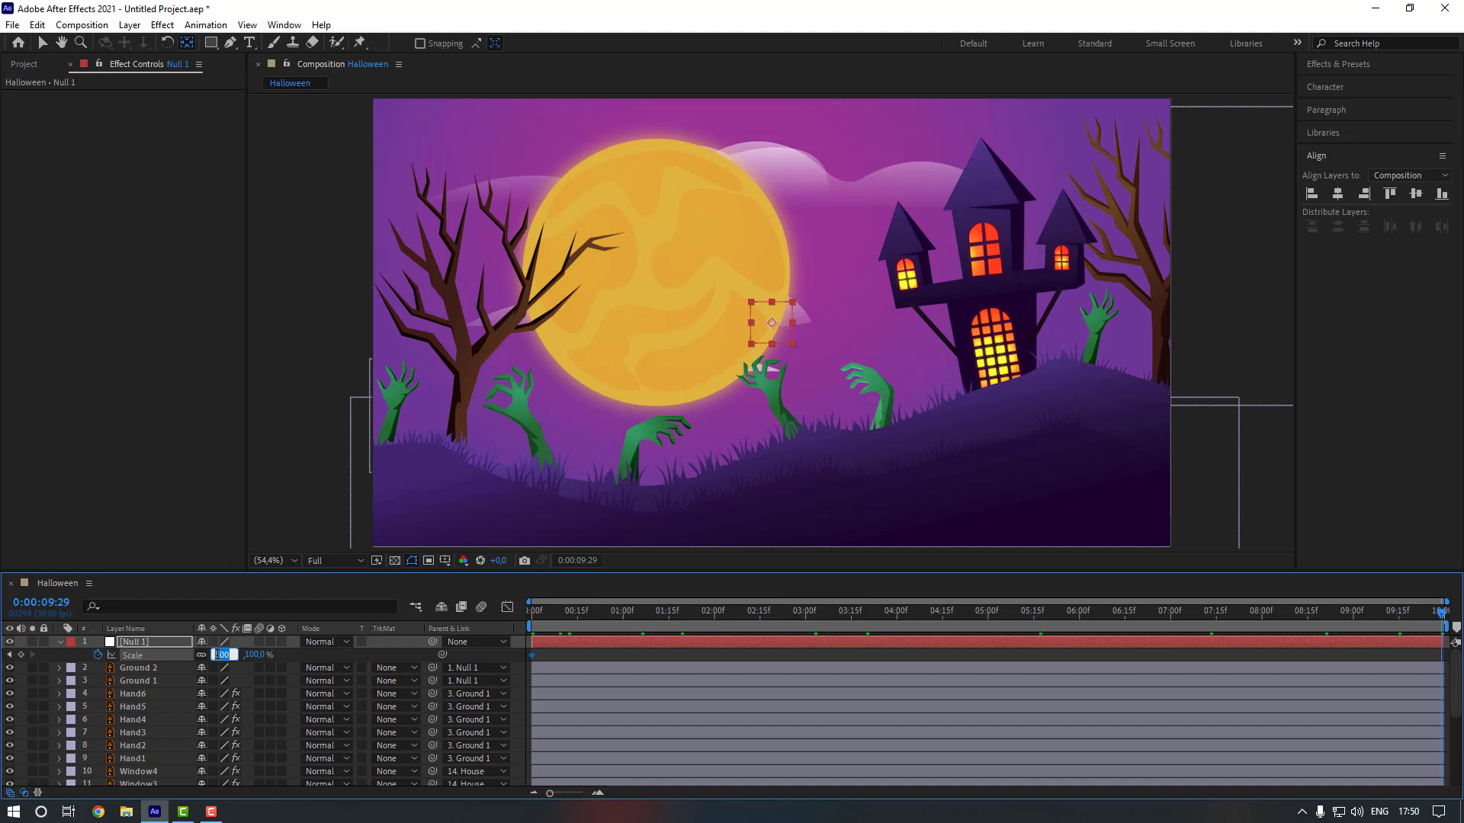
key("Return")
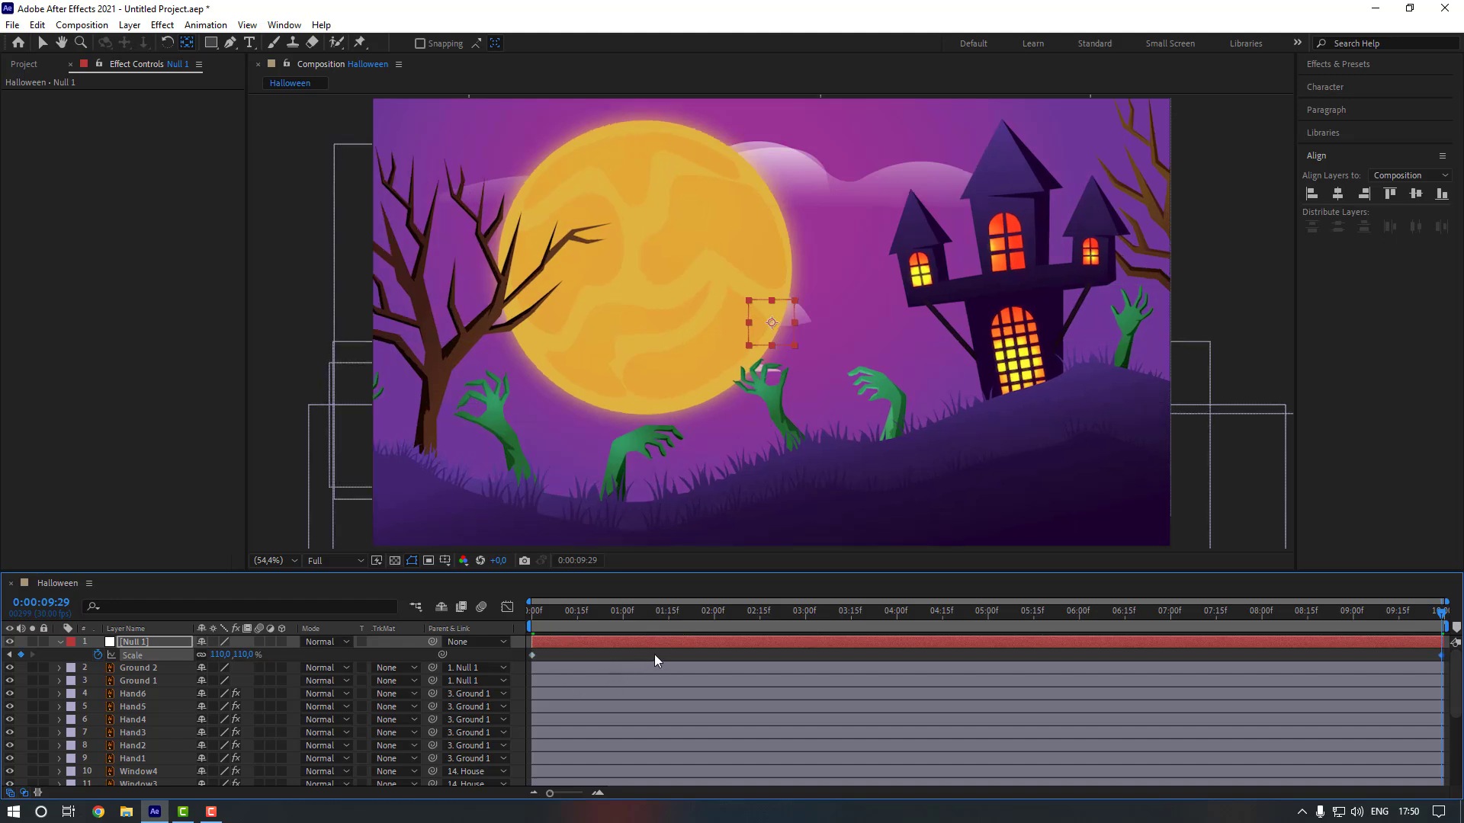
Reduce Null 1's ending Scale keyframe to 105%.
left_click(222, 654)
type("105")
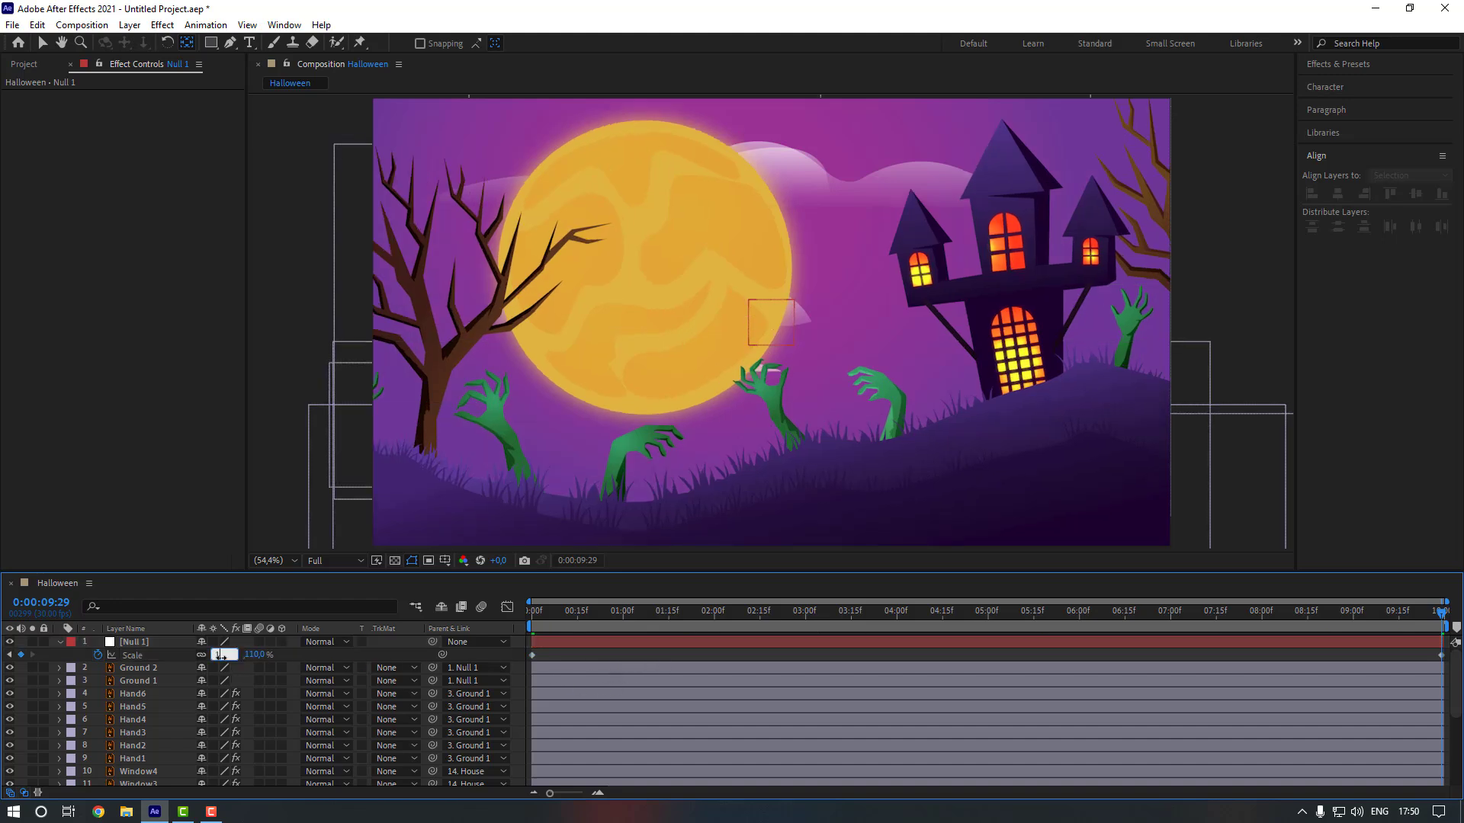
key("Return")
Preview the scene's slow zoom over the full composition.
left_click(625, 661)
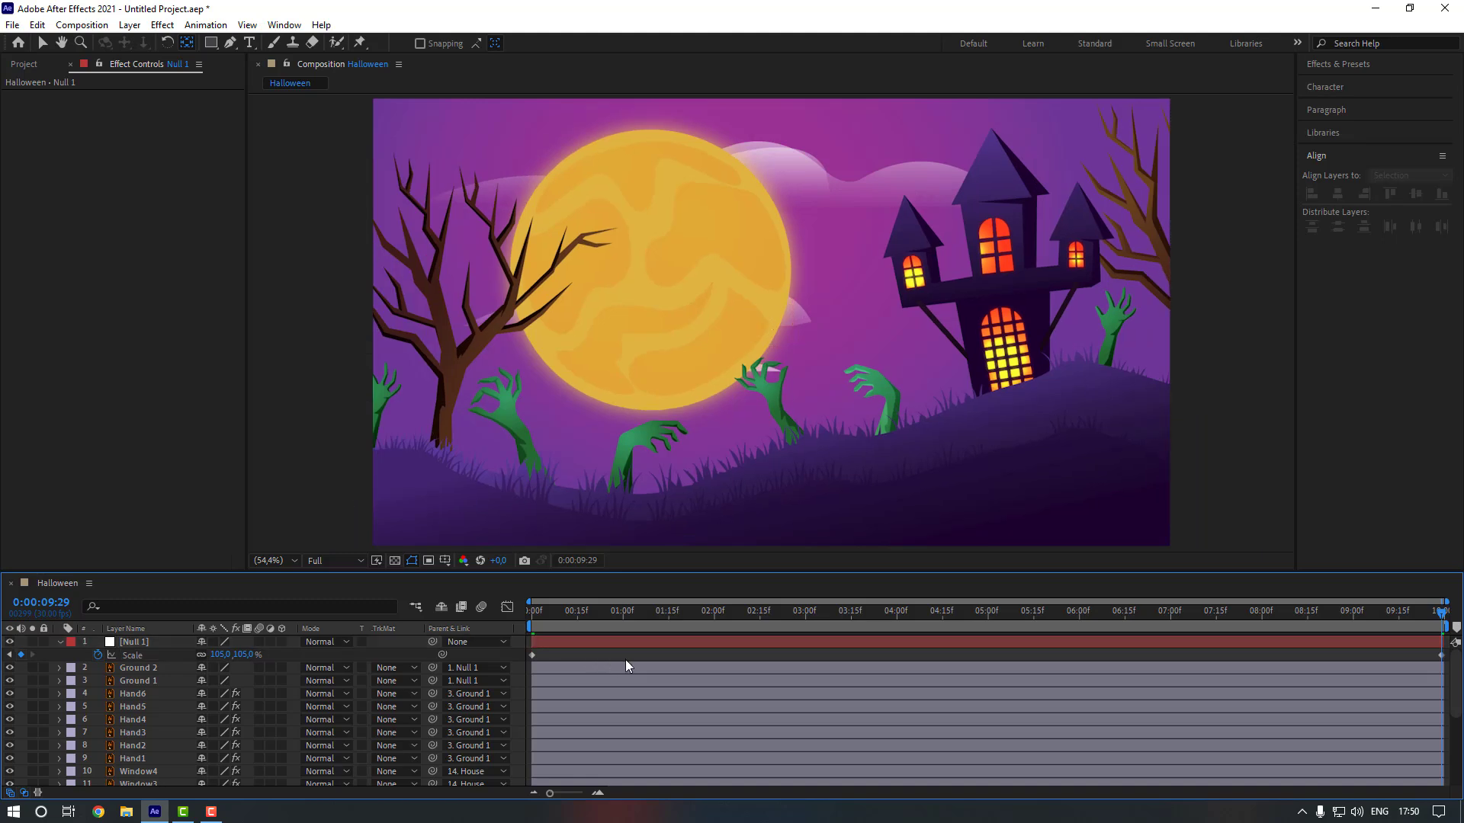
key("space")
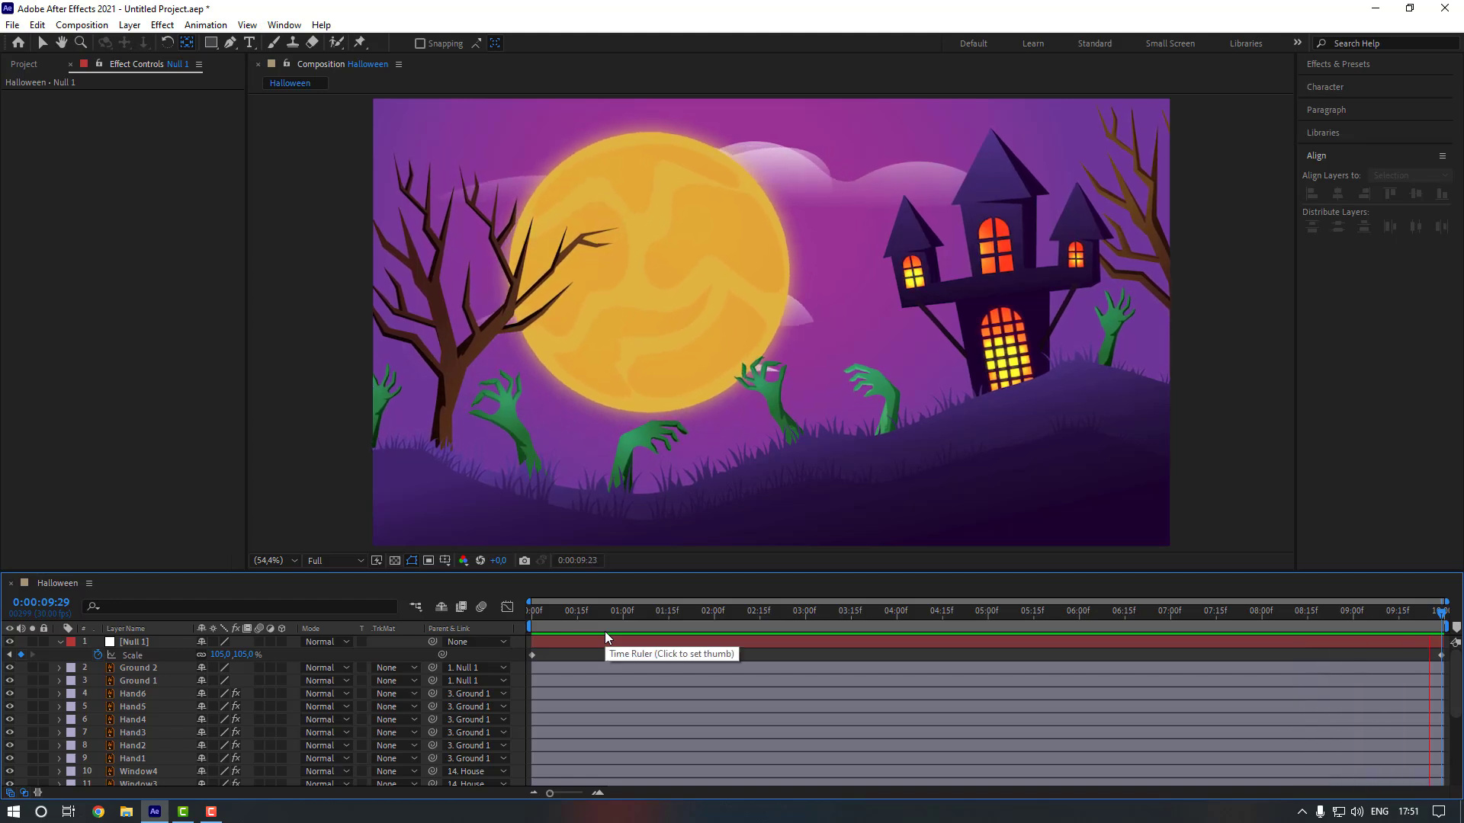
key("space")
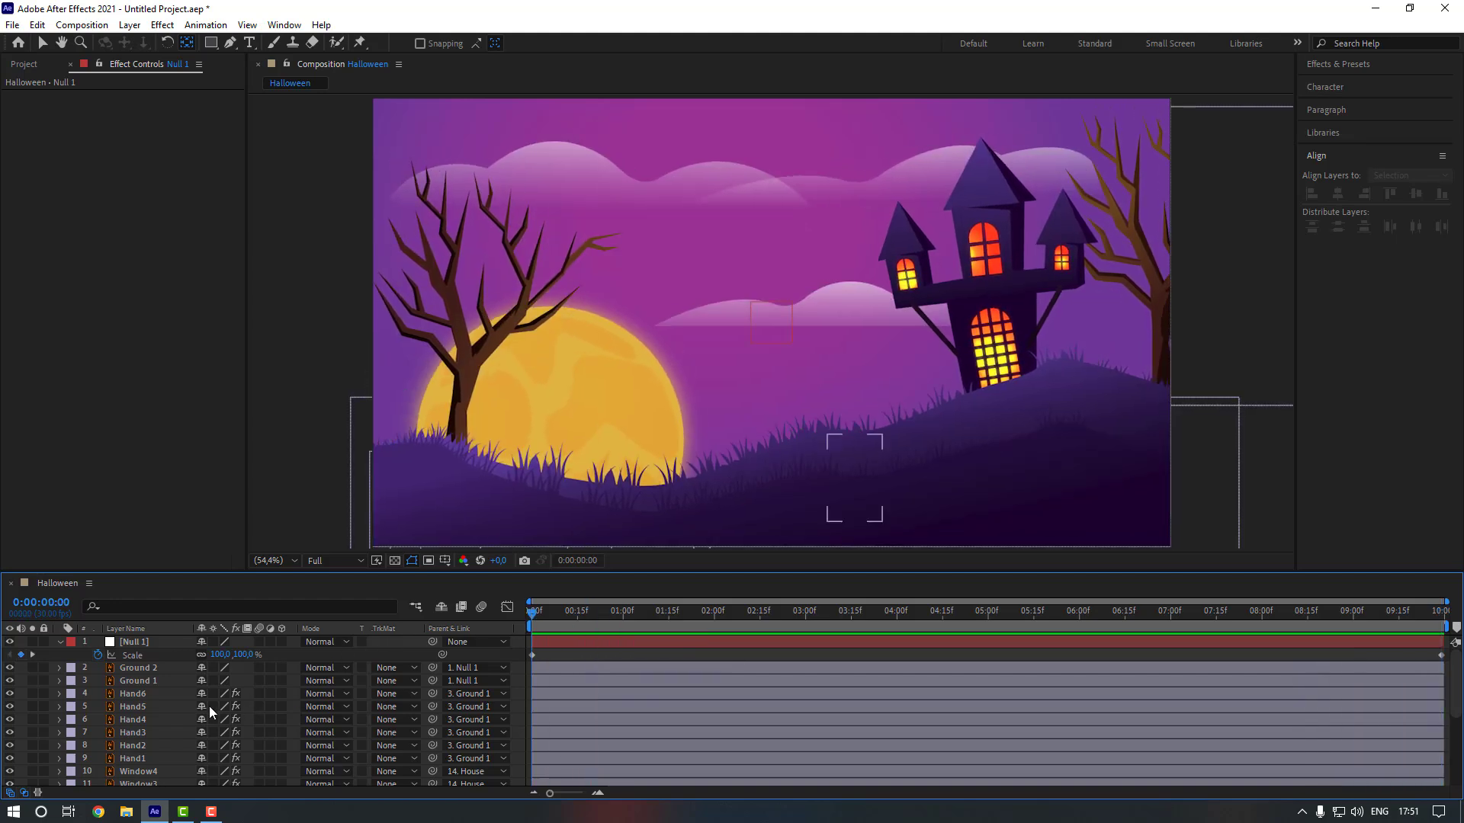
Set starting Position keyframes for the Tree Right and Tree Left layers at 0:00:00:00.
scroll(172, 711, "down", 3)
left_click(171, 710)
left_click(154, 734)
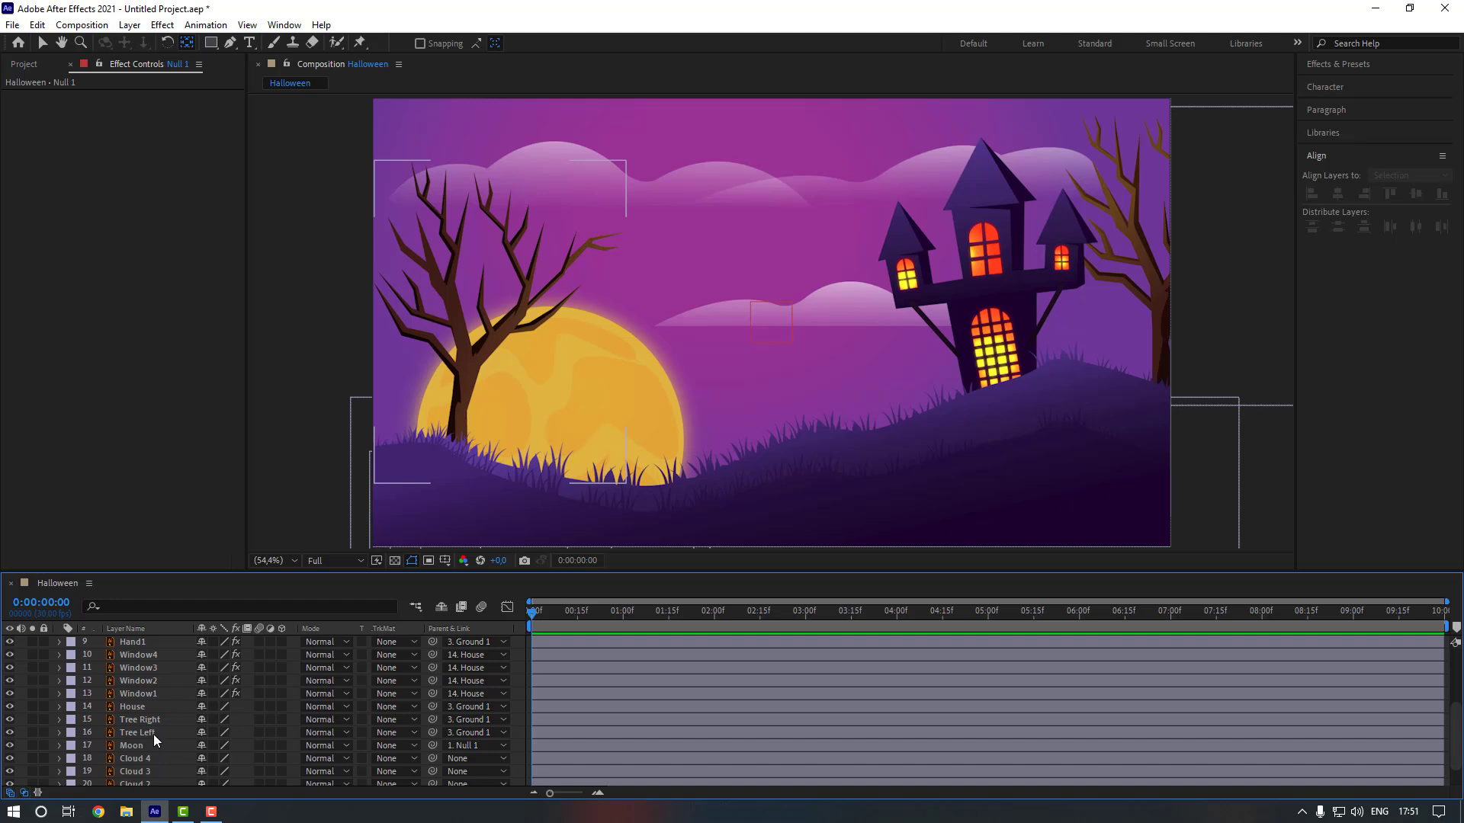
left_click(153, 735)
left_click(157, 721, "shift")
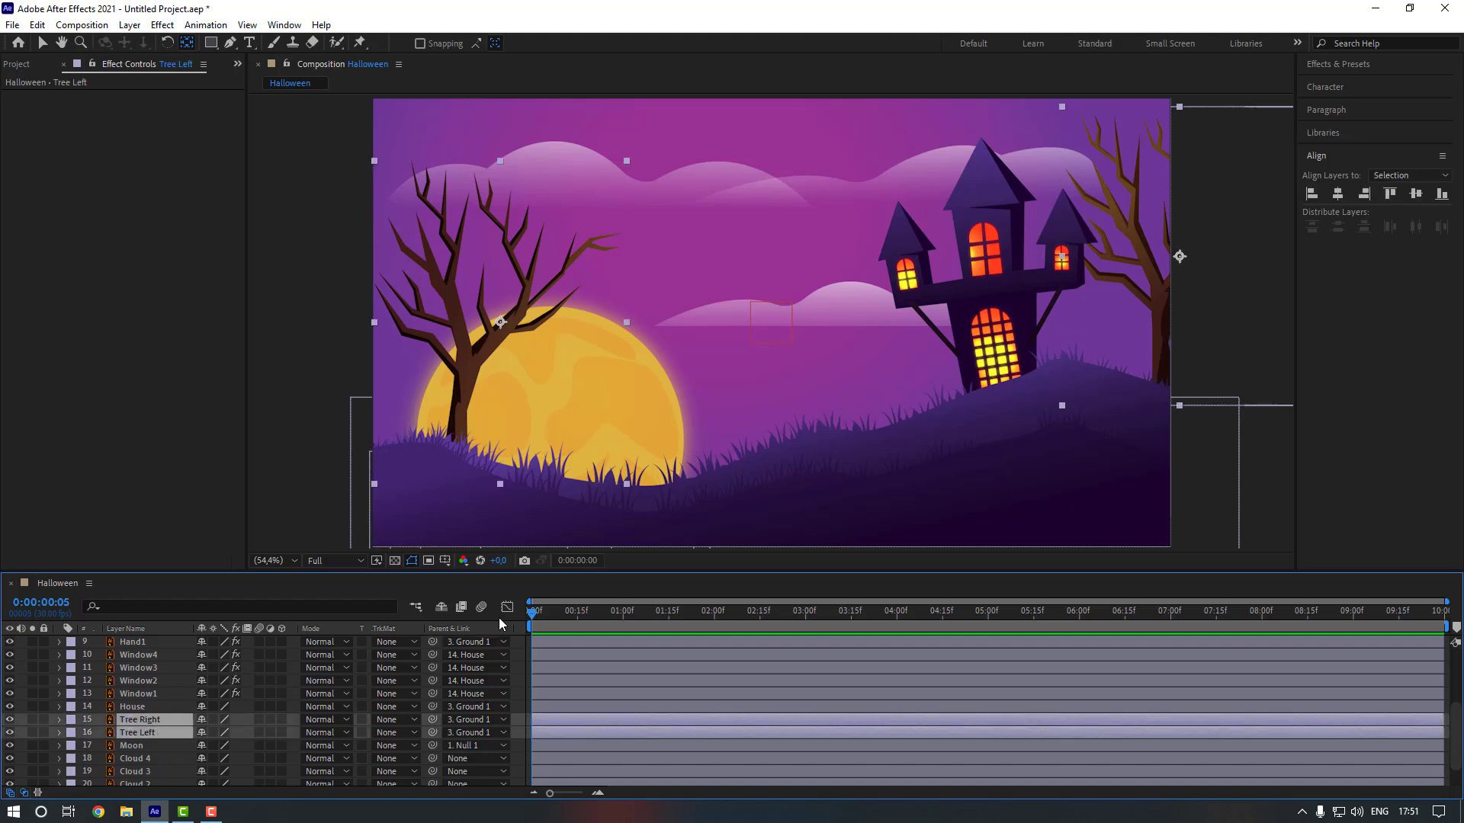
key("alt+shift+p")
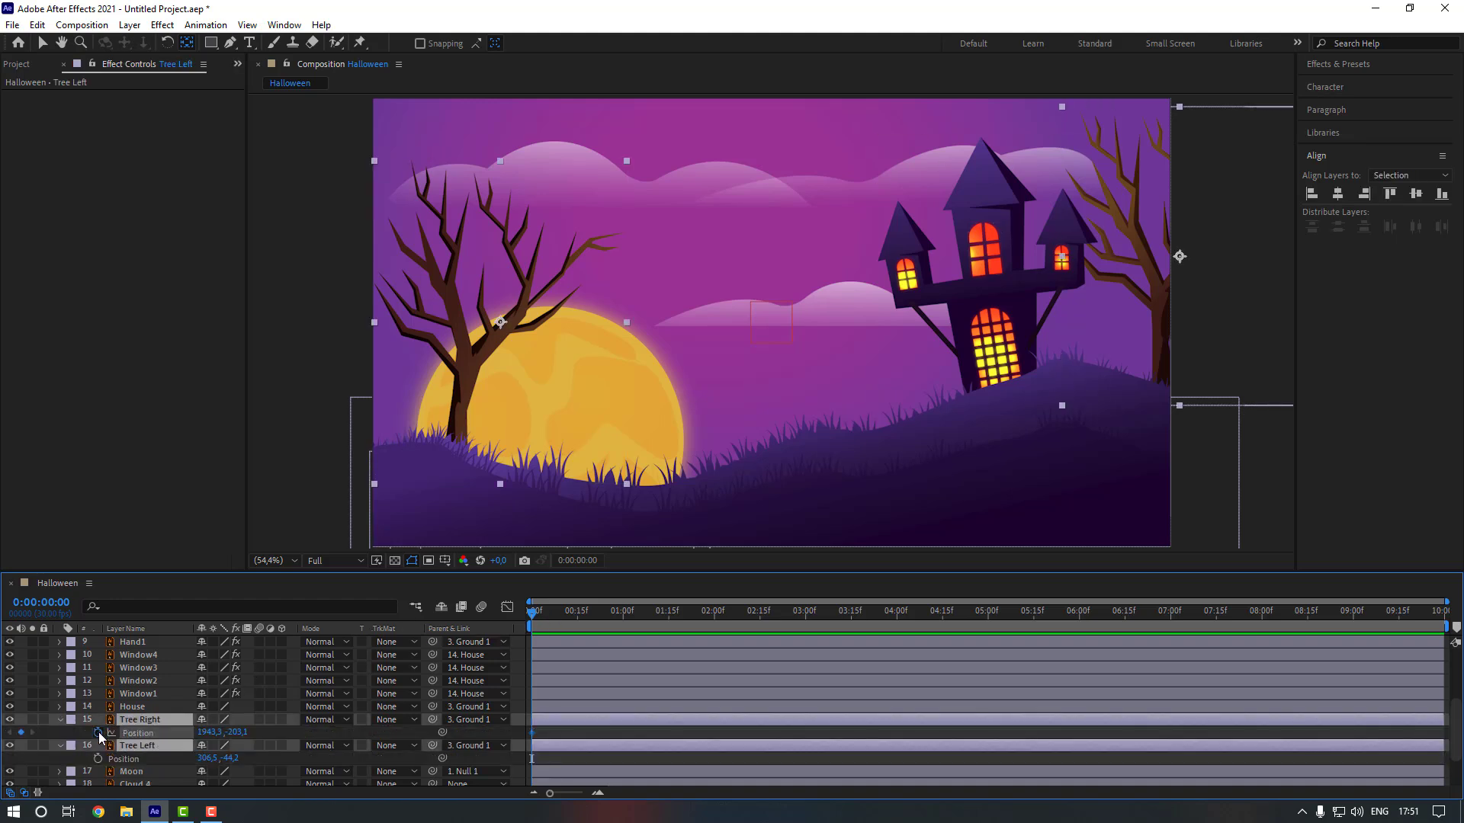
left_click(372, 755)
At 0:00:09:29, move Tree Left outward to X position 183.5 and Tree Right outward the opposite way, and preview the tree motion.
key("End")
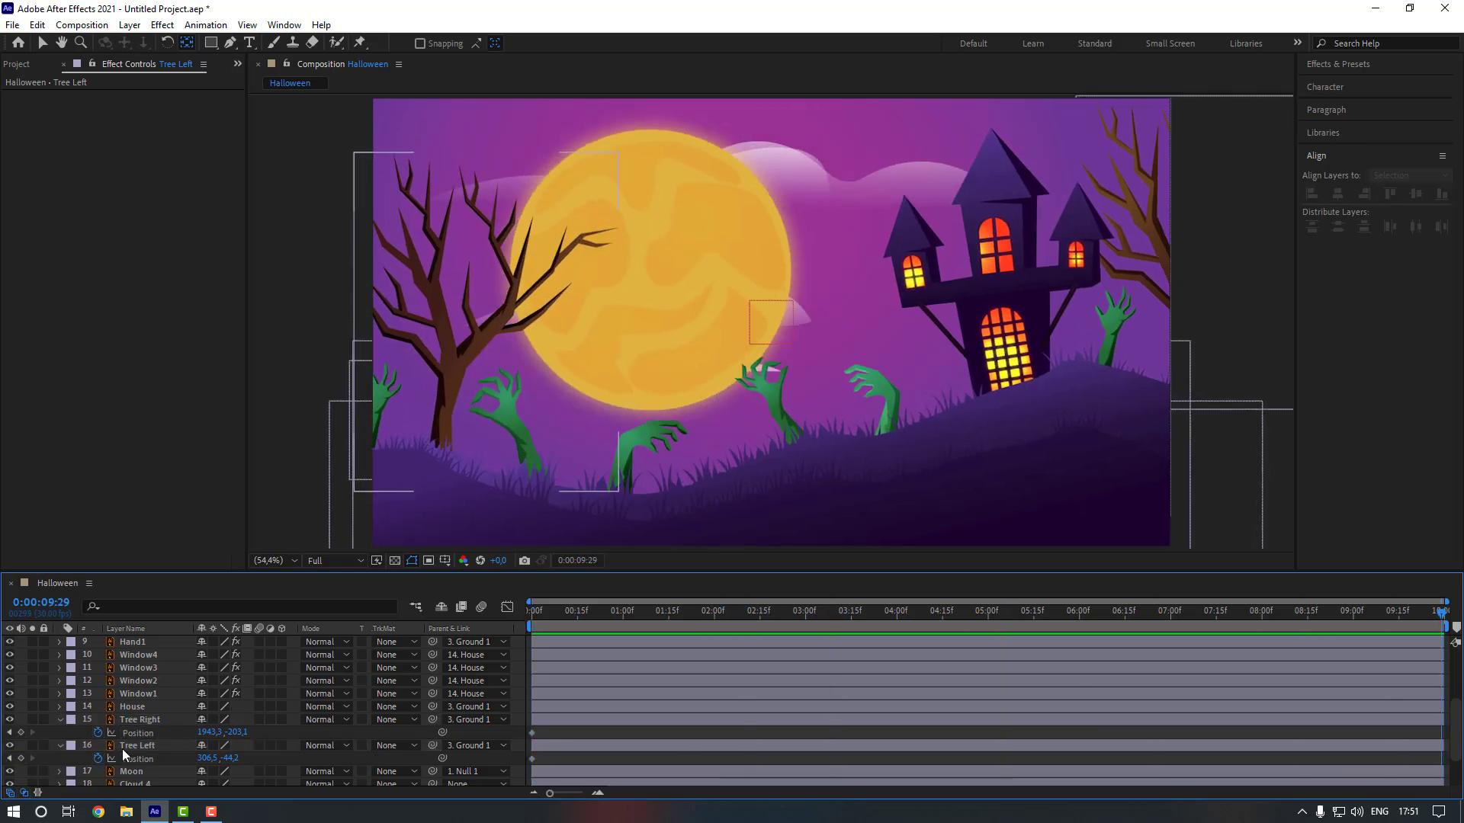
left_click_drag(205, 758, 120, 765)
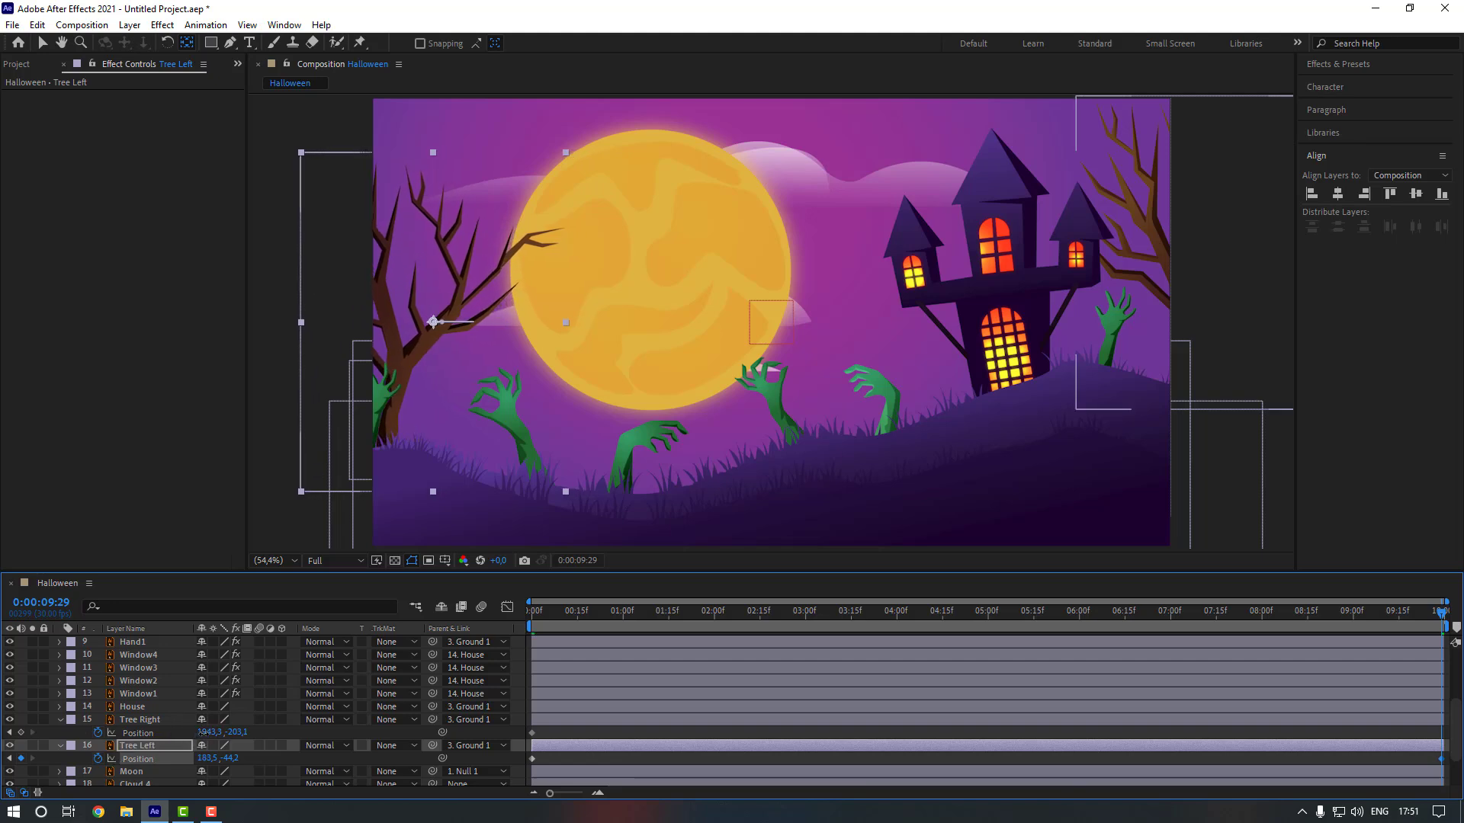
left_click_drag(202, 731, 292, 734)
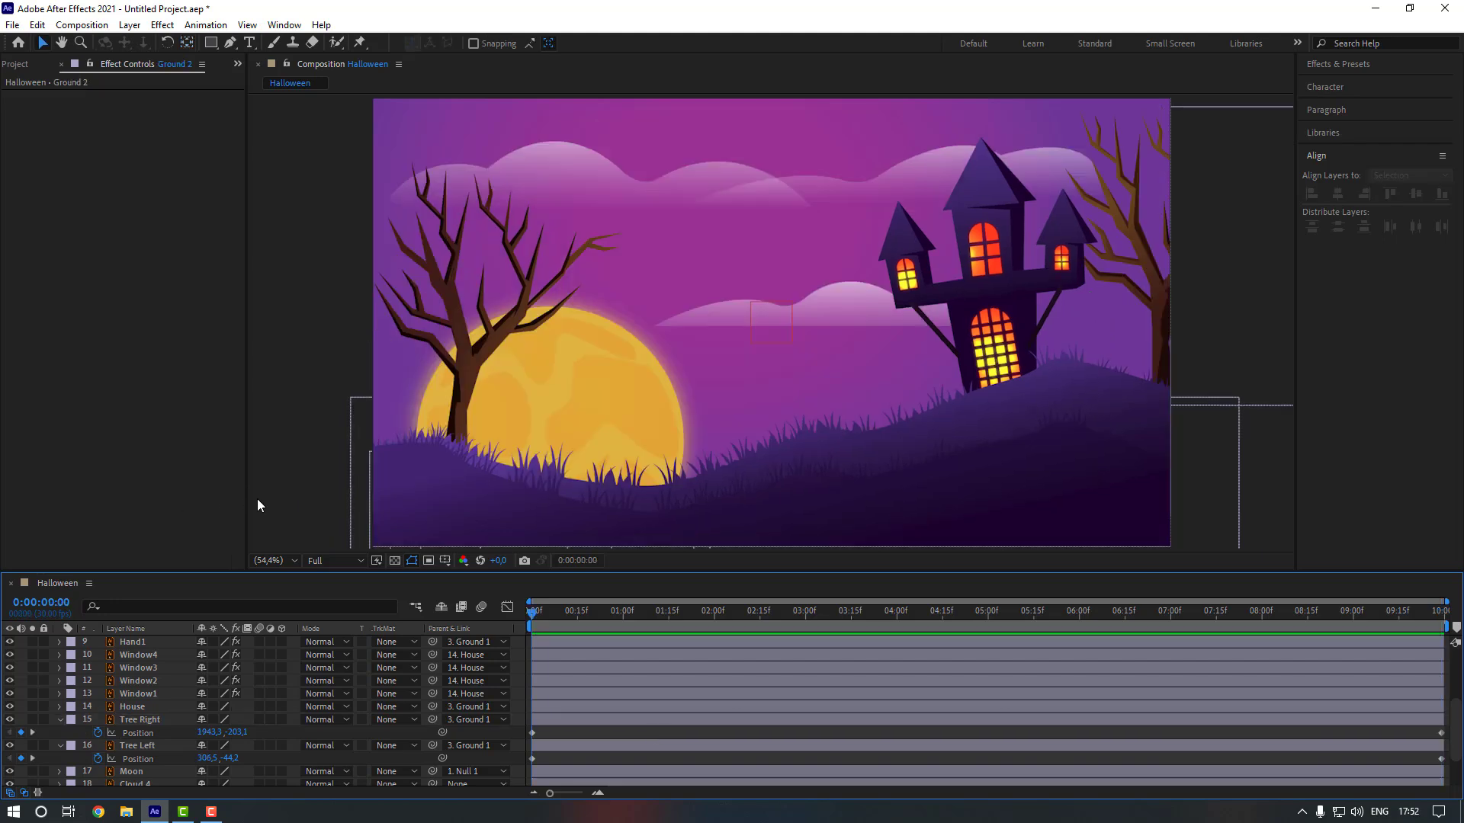
key("space")
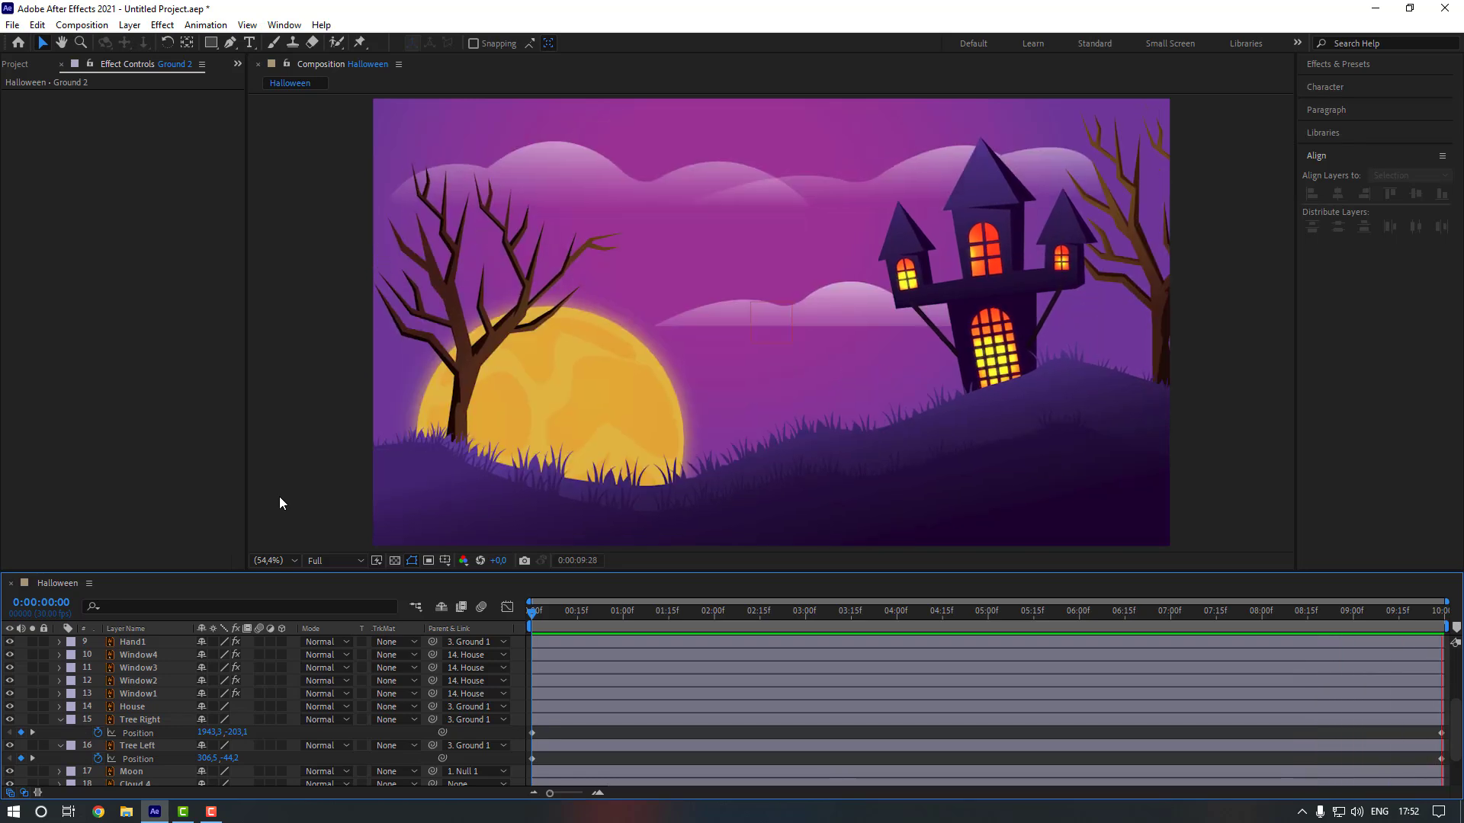
key("space")
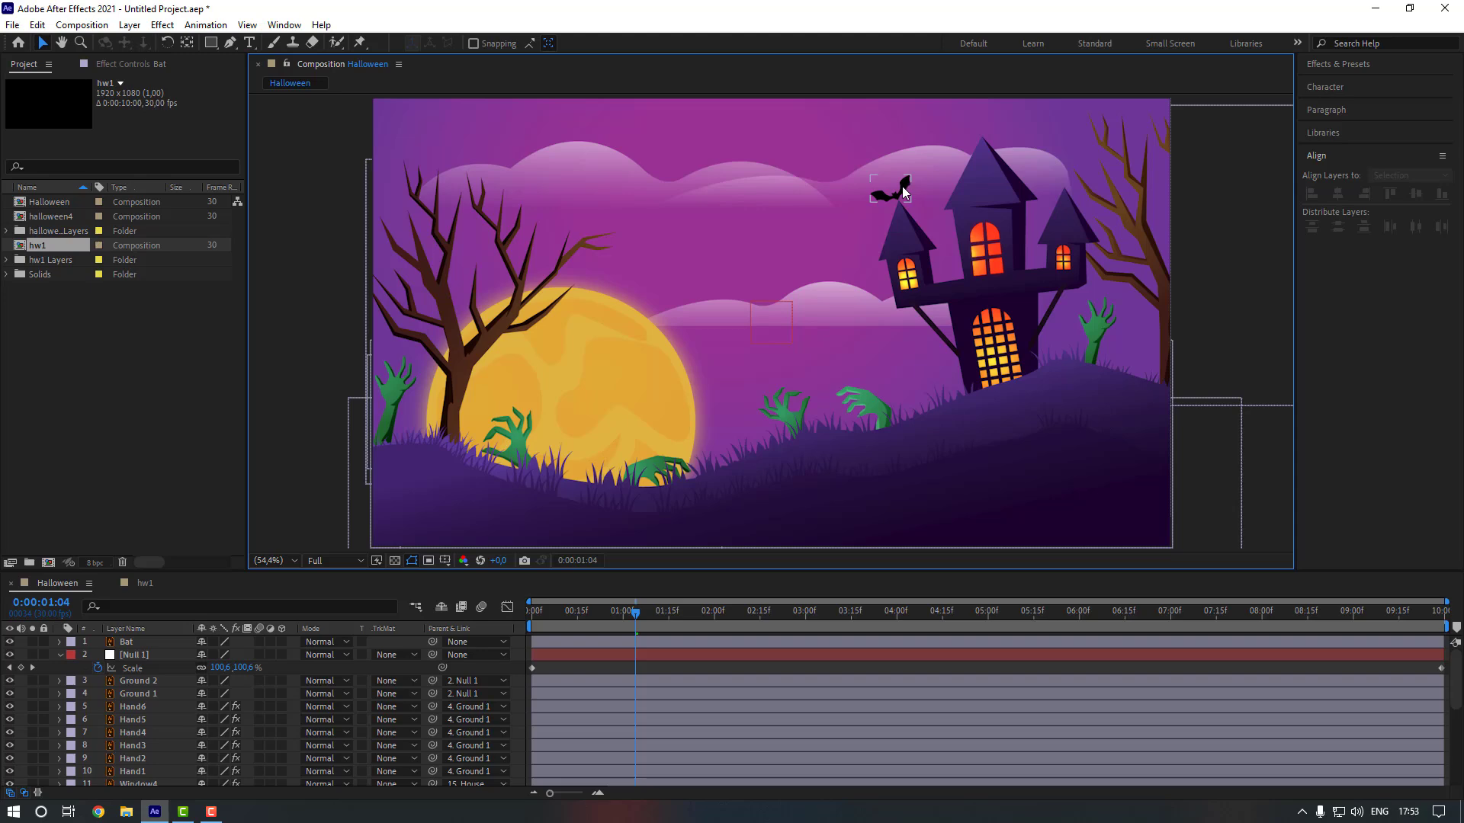
Move the bat beside the castle's left turret and place the Bat layer directly below the House layer.
left_click(903, 188)
left_click_drag(907, 188, 820, 277)
scroll(845, 224, "up", 1)
scroll(849, 232, "down", 1)
key("Home")
left_click(153, 640)
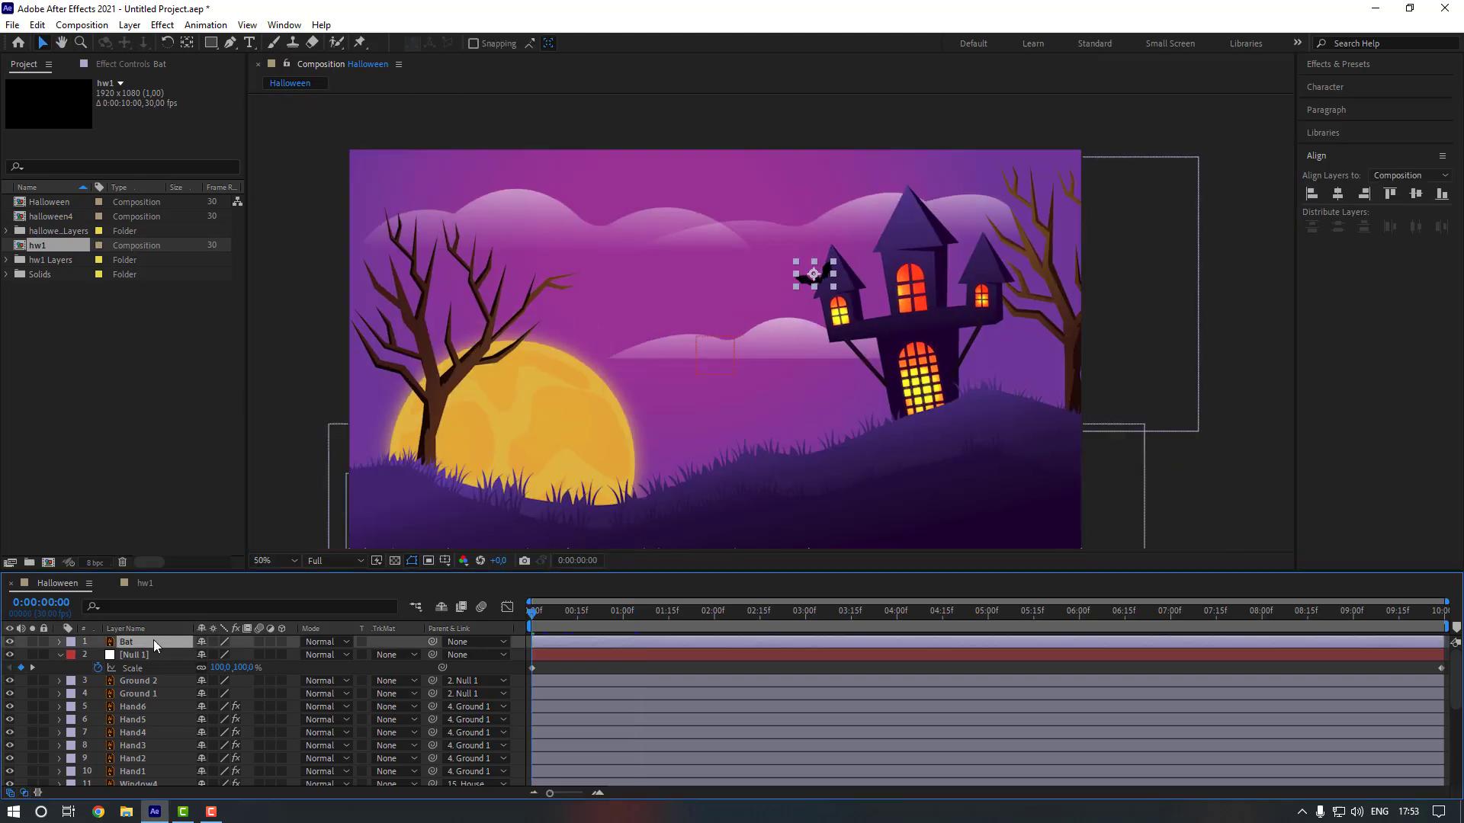
left_click_drag(144, 642, 167, 681)
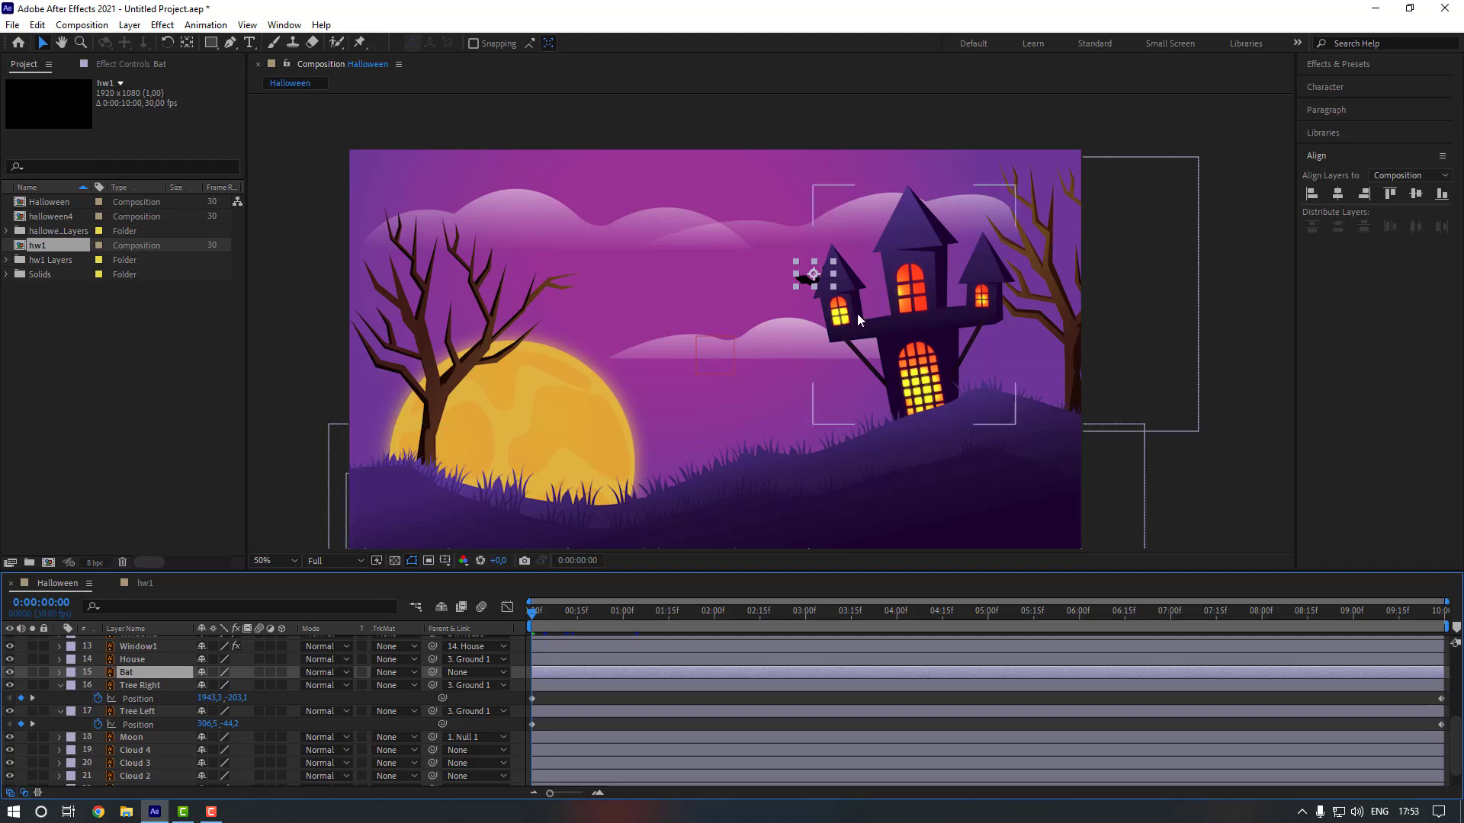
Position the bat behind the castle's central tower, just above the large lower window, so the house hides it.
scroll(789, 363, "up", 2)
left_click_drag(705, 410, 898, 433)
left_click_drag(929, 489, 810, 357)
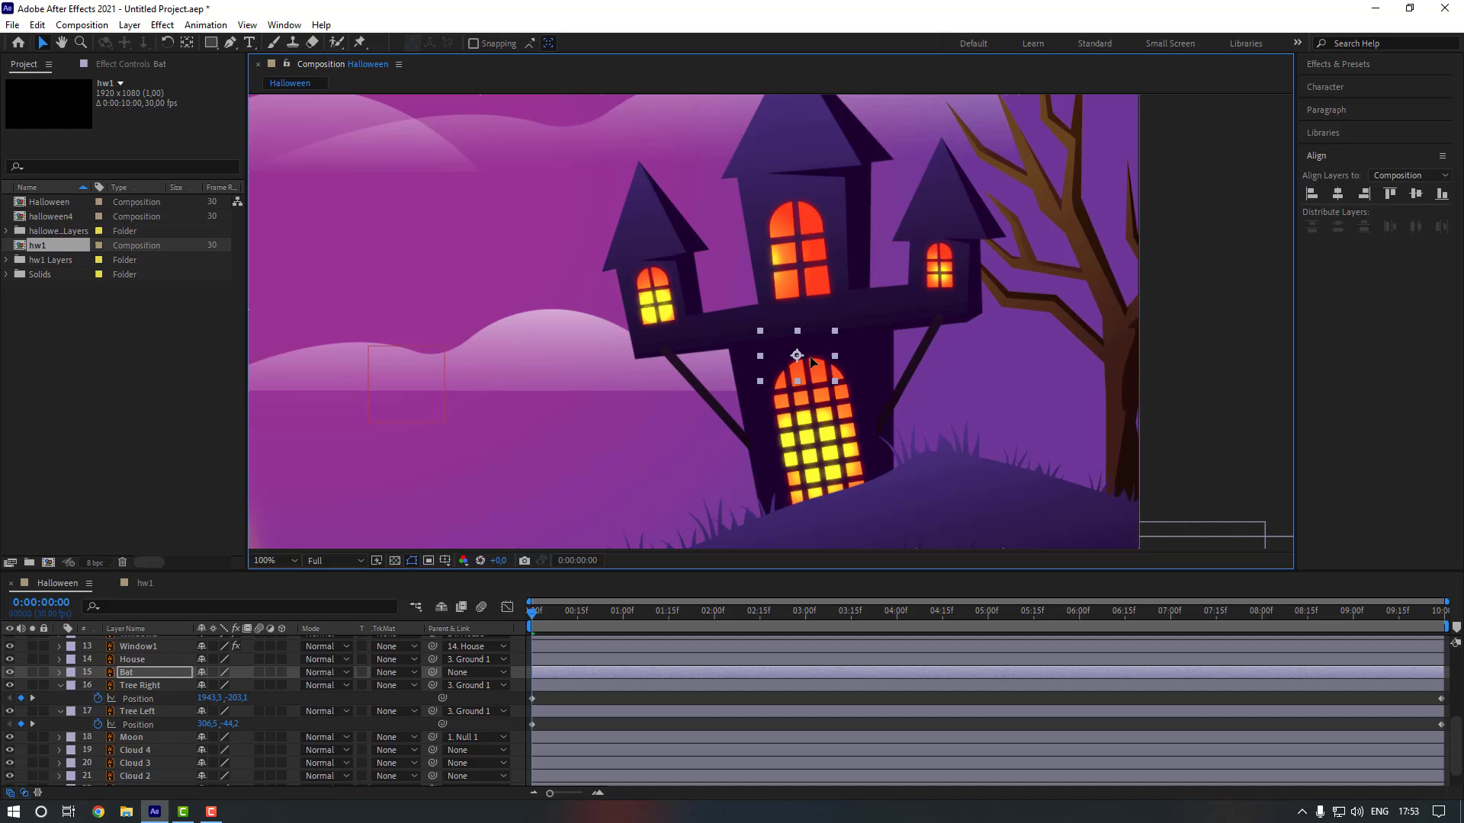
Solo the Bat layer over the transparency grid and move its anchor point onto the bat's body.
left_click(30, 674)
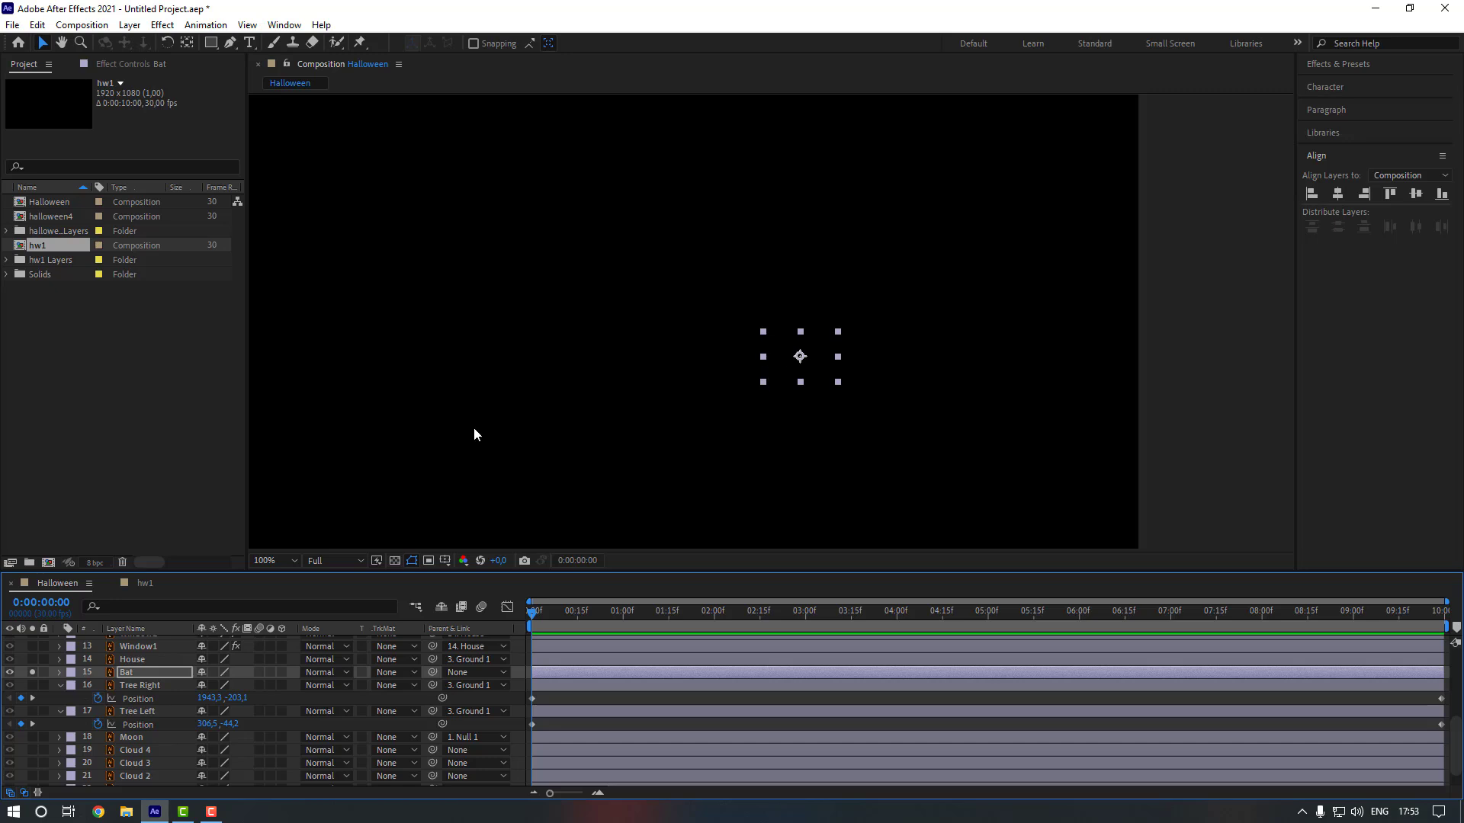
left_click(395, 561)
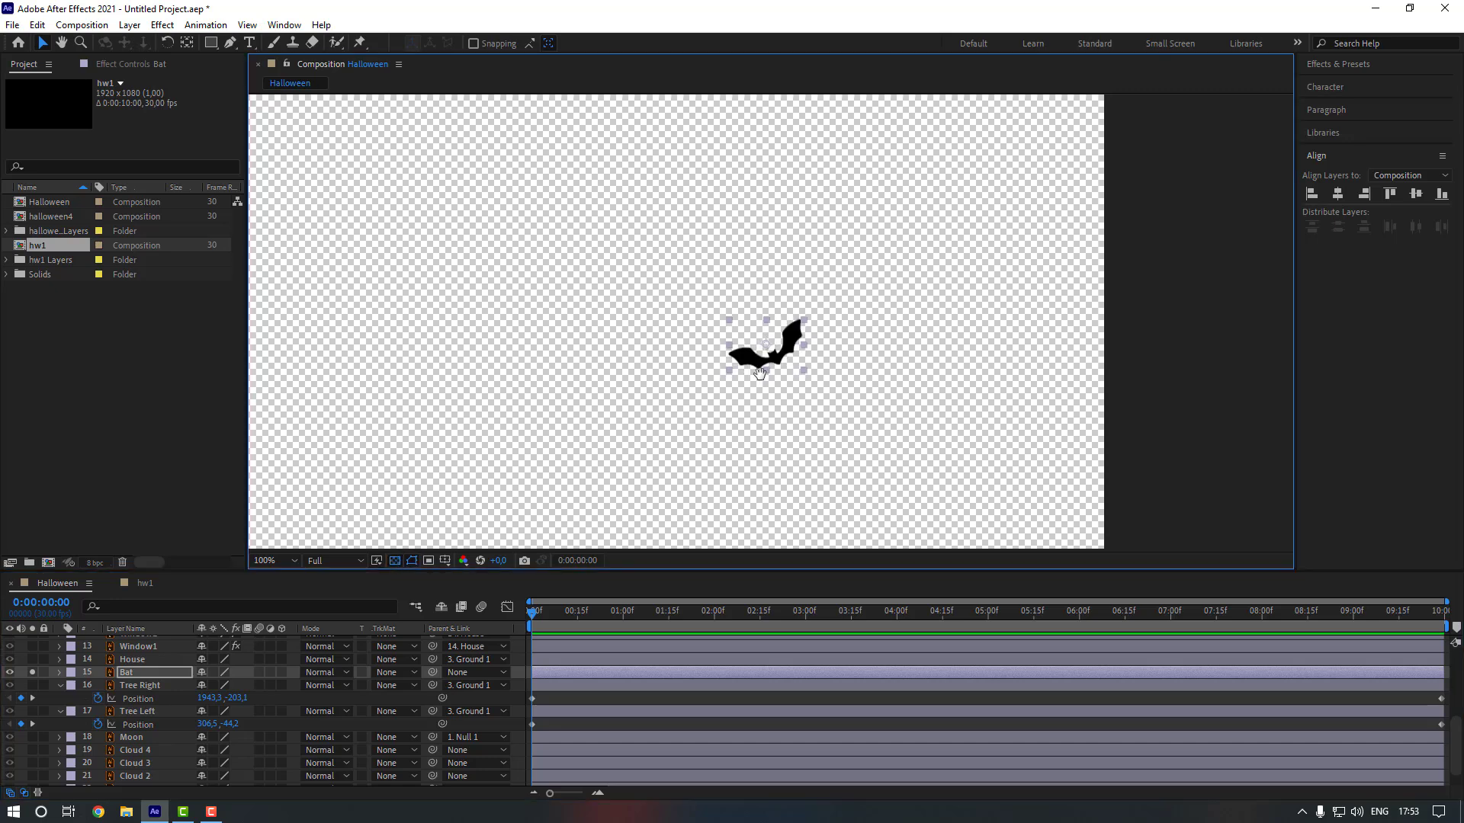
left_click(185, 43)
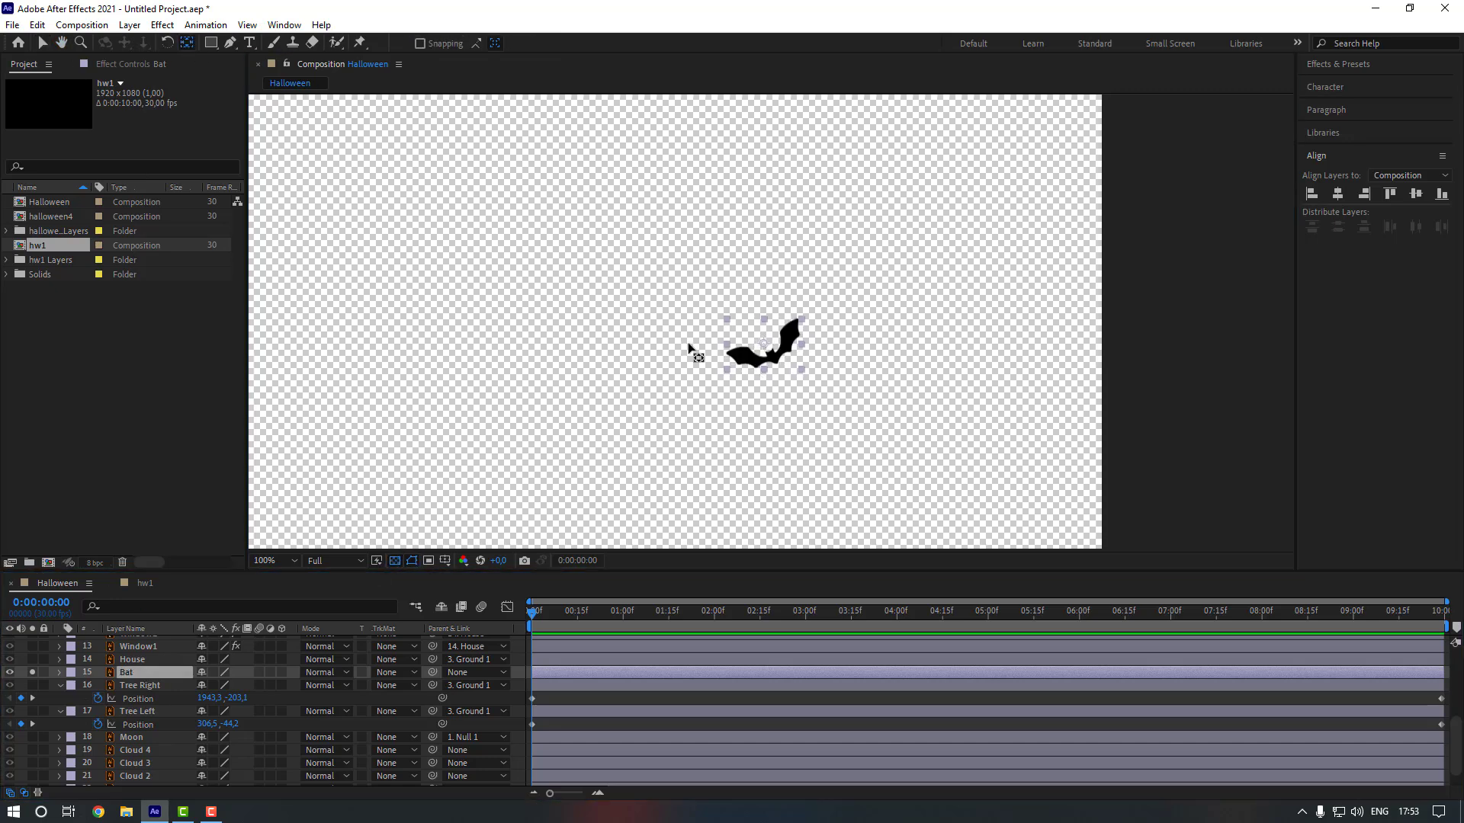
left_click_drag(764, 344, 774, 354)
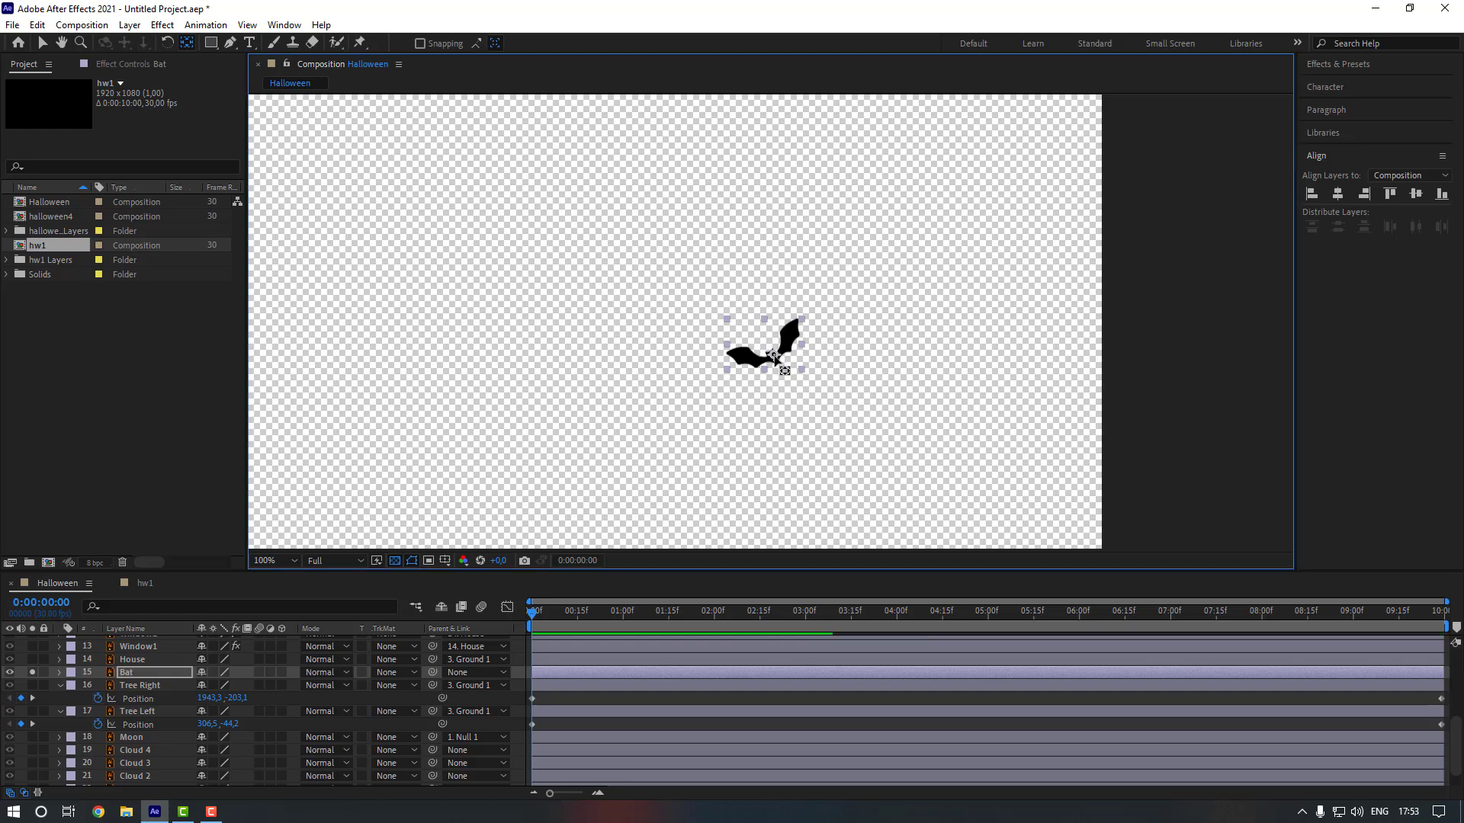
Set the Bat layer's Rotation to -20°.
left_click(145, 672)
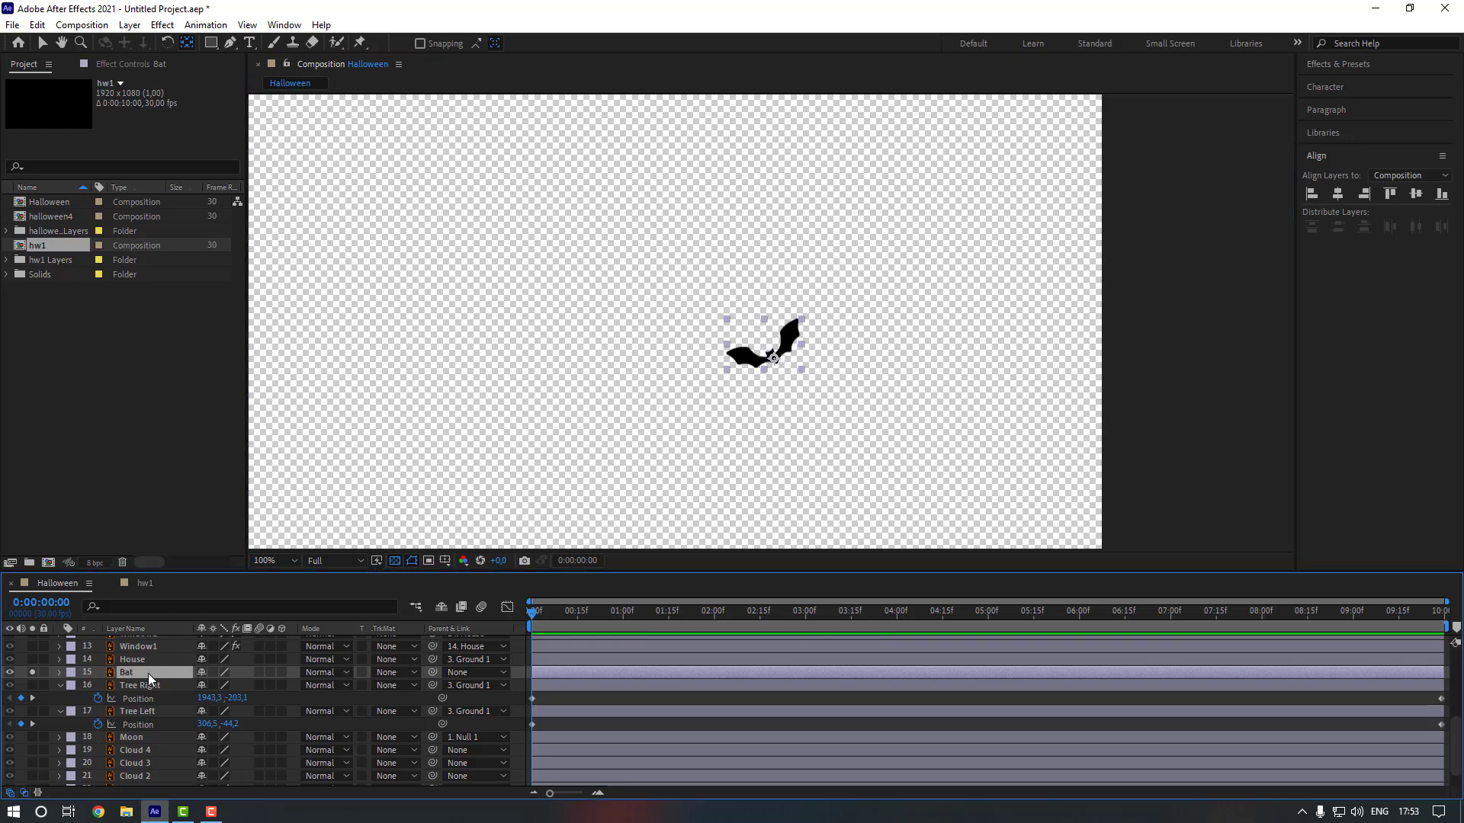
key("r")
left_click_drag(219, 685, 71, 686)
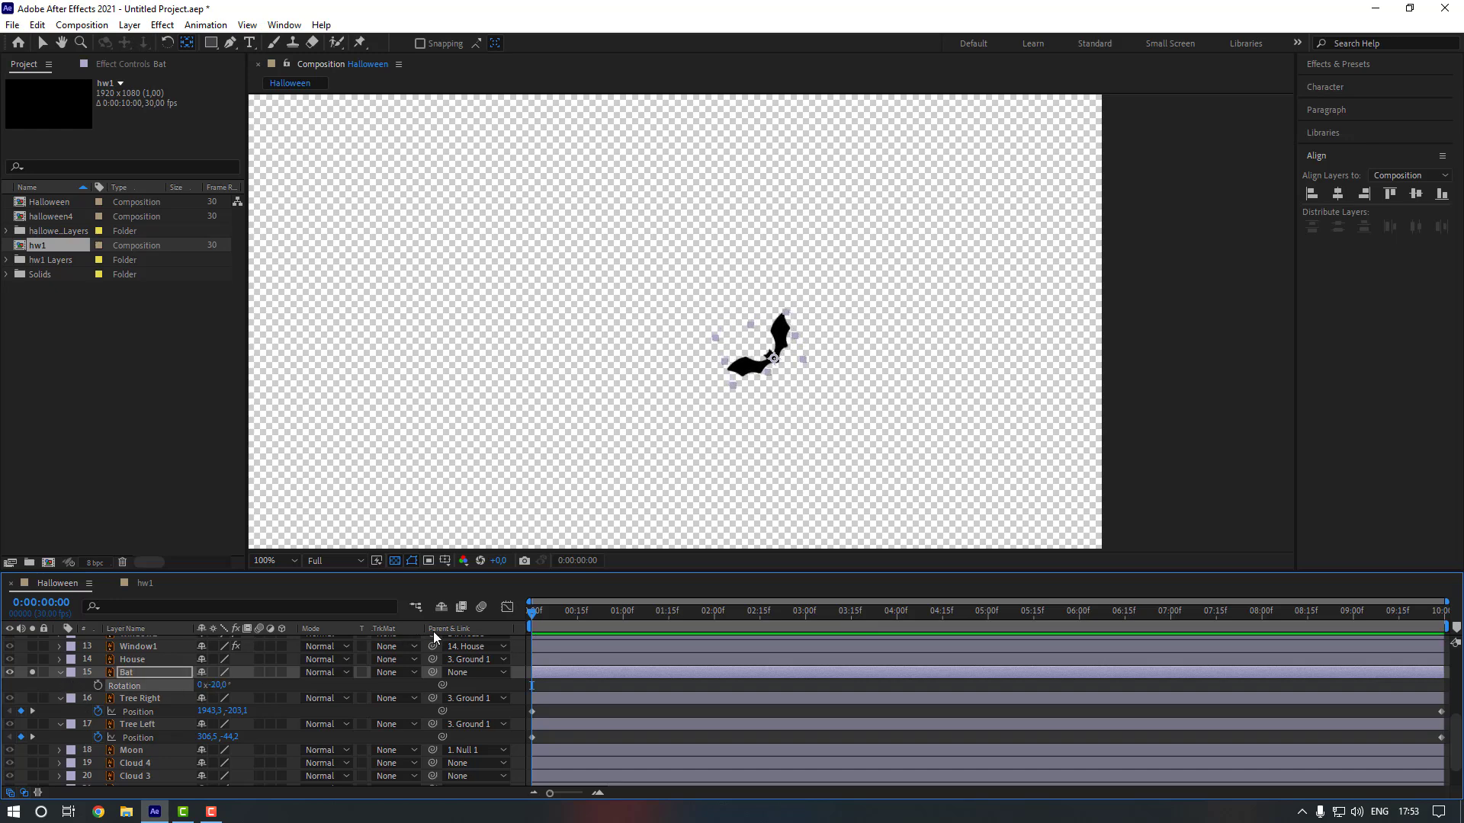
Add puppet position pins to the bat's body, left wing and right wing at 0:00:00:00.
left_click(360, 44)
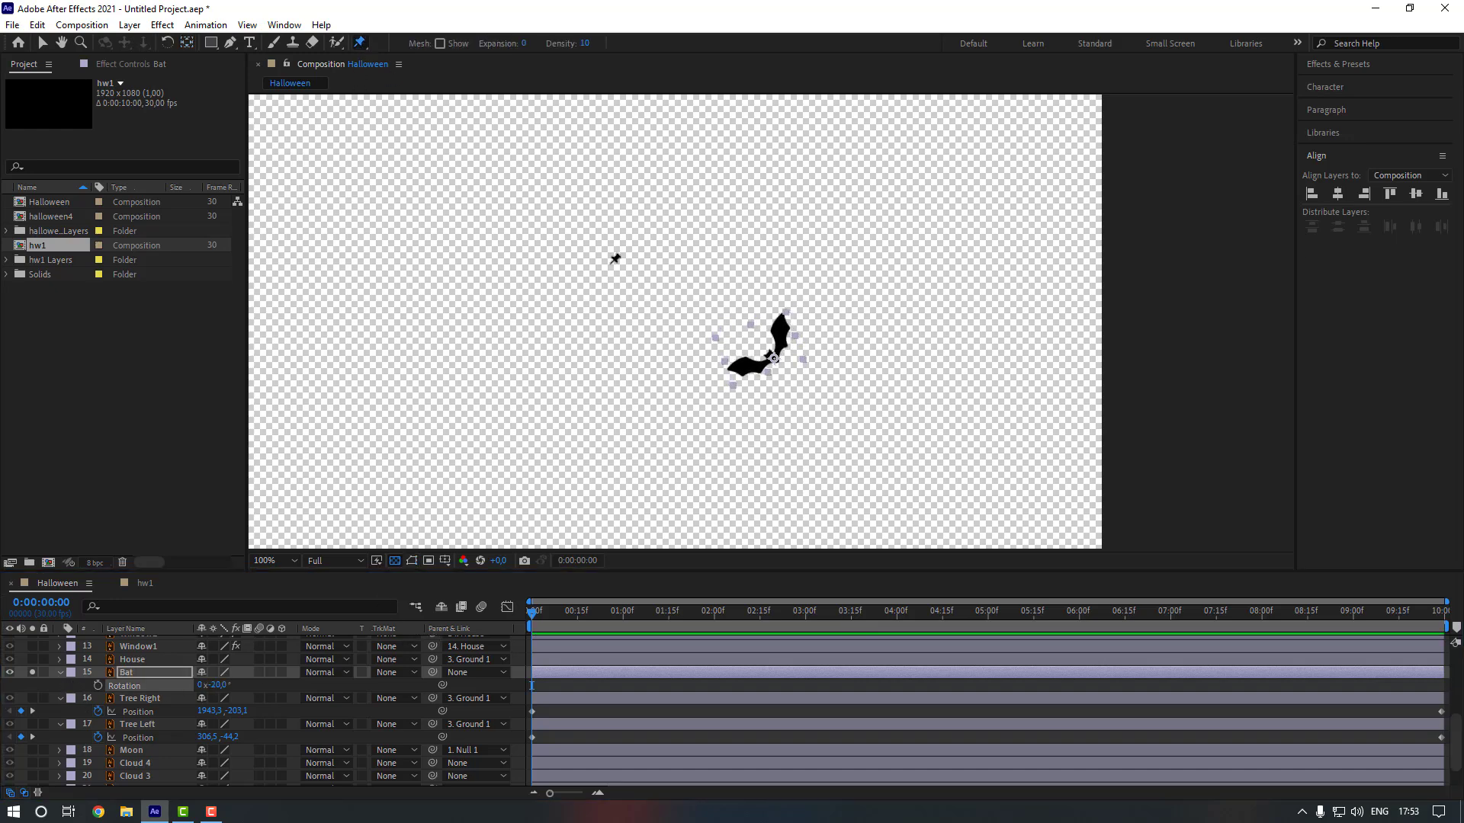
scroll(793, 431, "up", 2)
left_click_drag(797, 443, 741, 405)
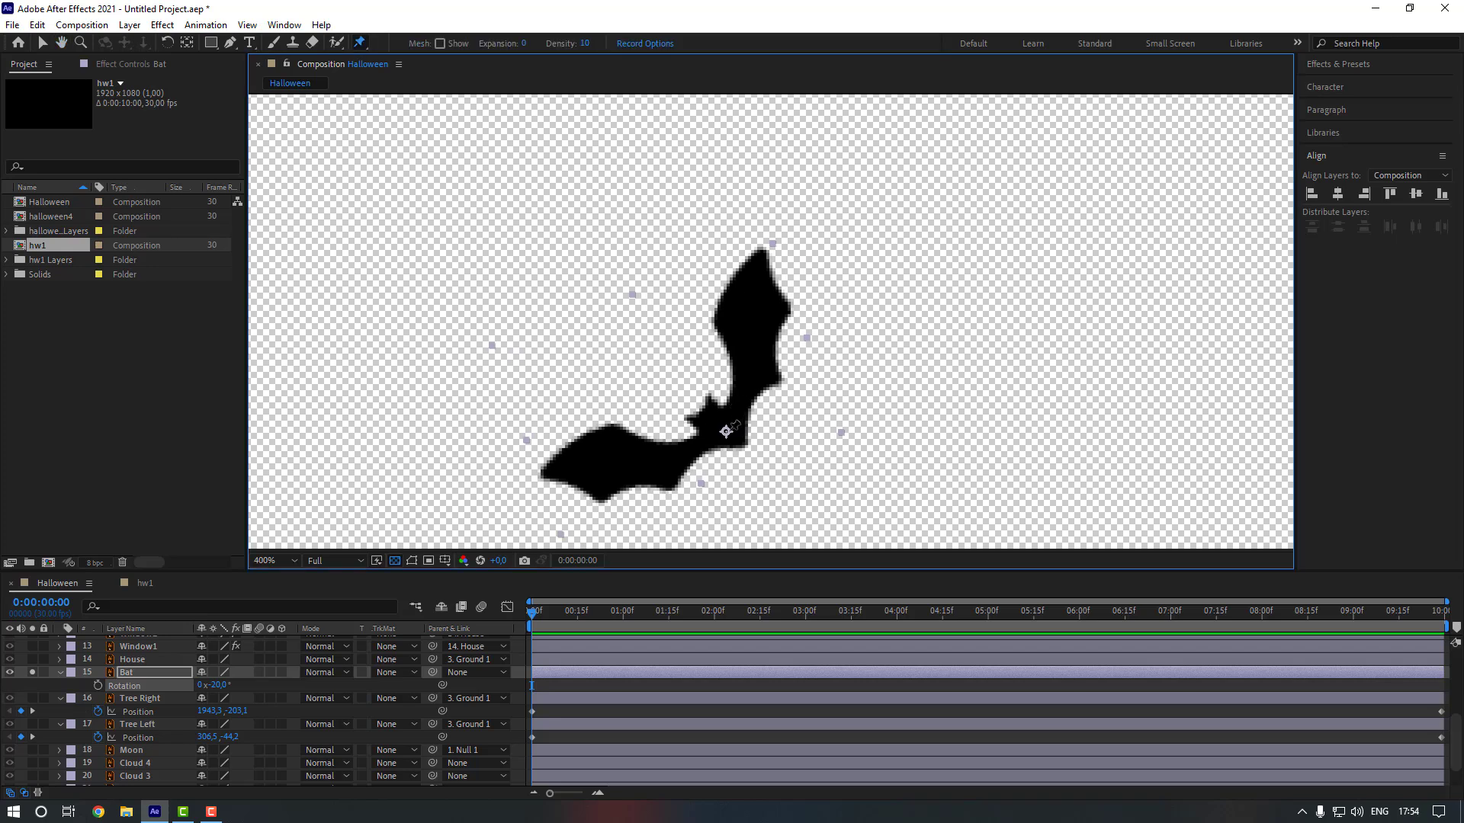
left_click(726, 431)
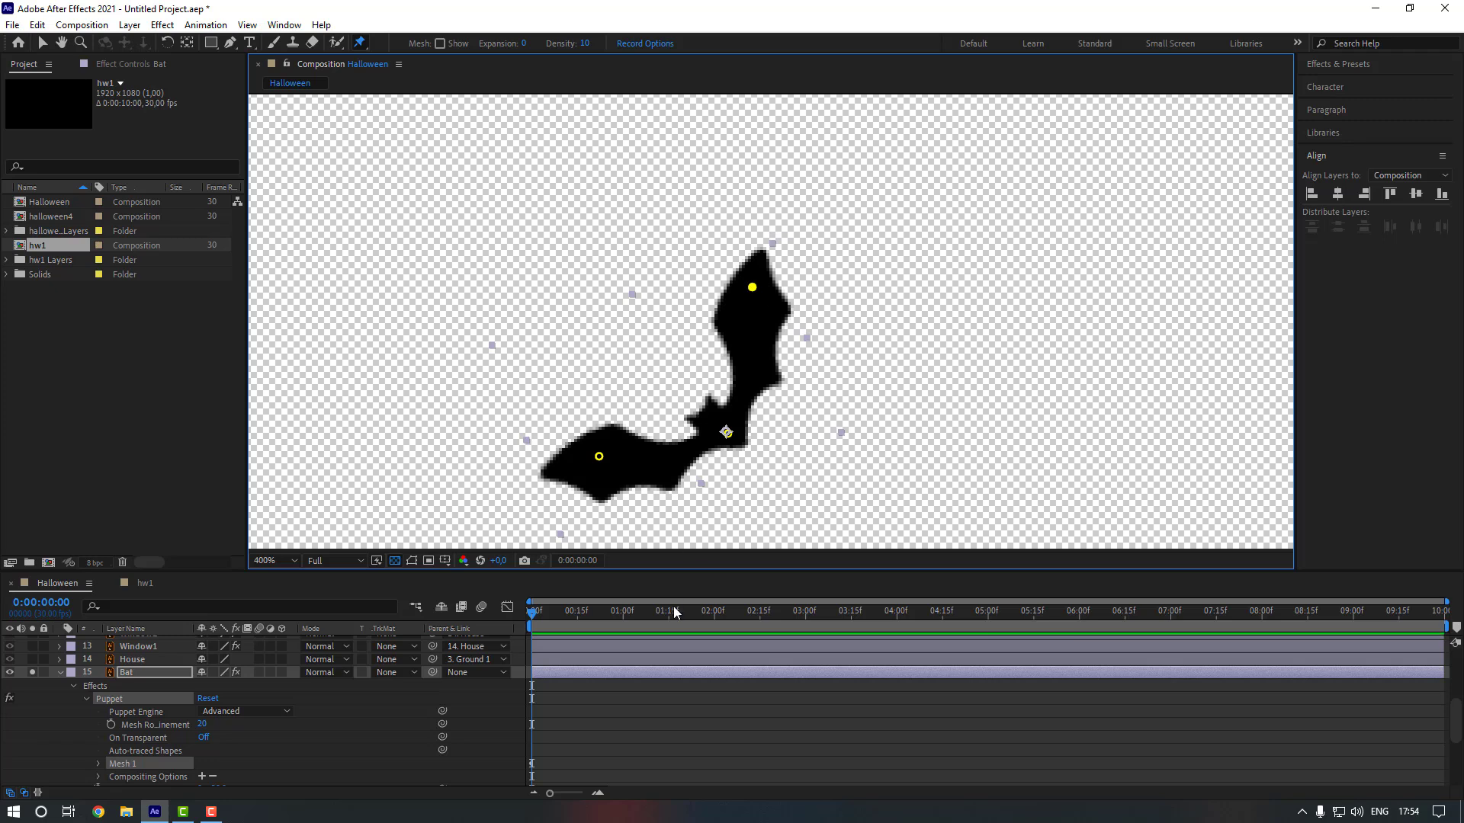
At 0:00:00:10, pull the bat's left wing pin up, the right wing pin inward, and the body pin slightly up and left.
key("shift+Page_Down")
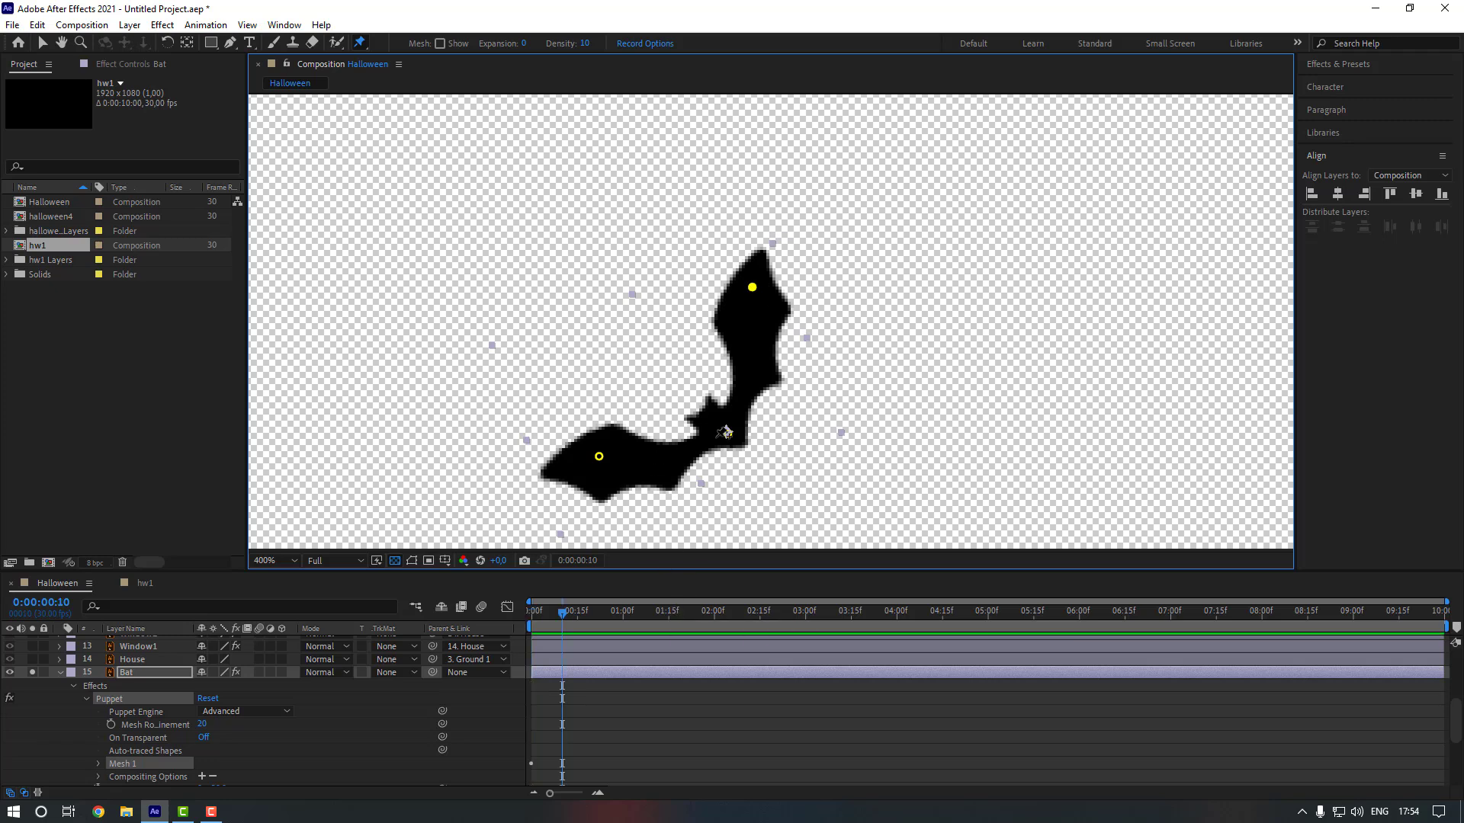
left_click_drag(603, 459, 598, 435)
left_click_drag(753, 288, 721, 289)
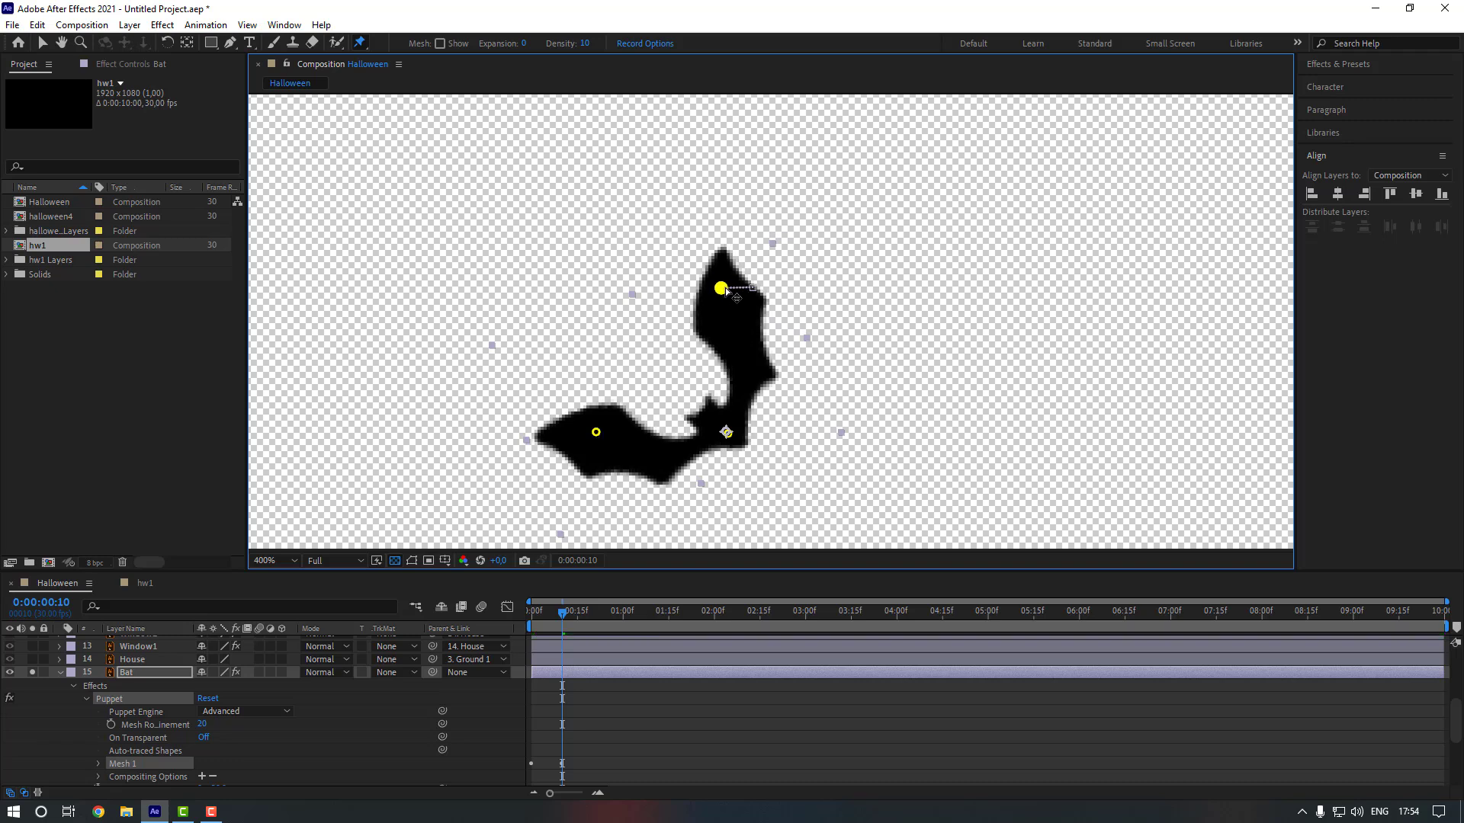
left_click_drag(730, 439, 722, 431)
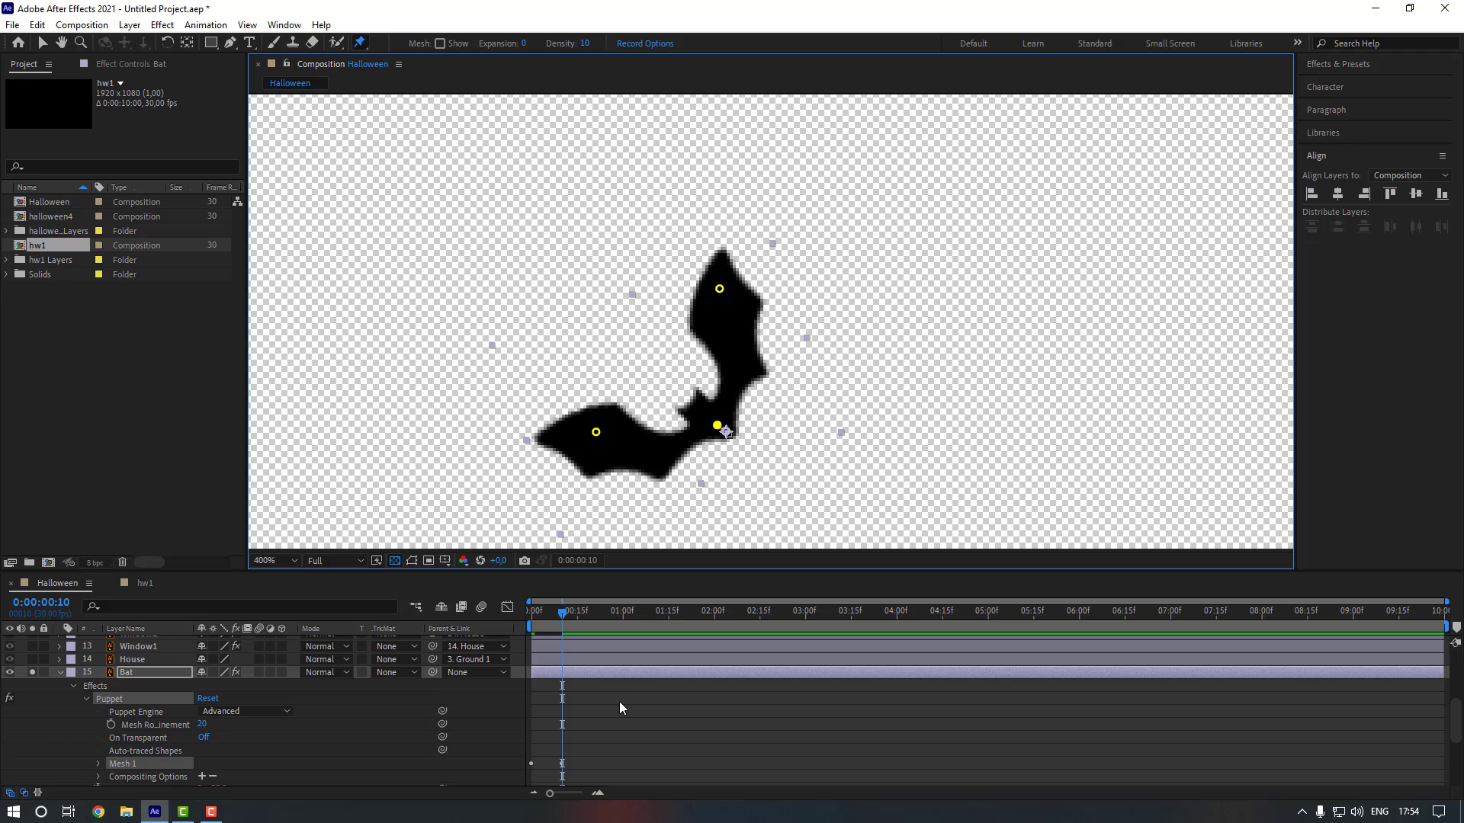
Copy the starting keyframes of all three puppet pins to 0:00:00:20 to complete the wing flap.
key("u")
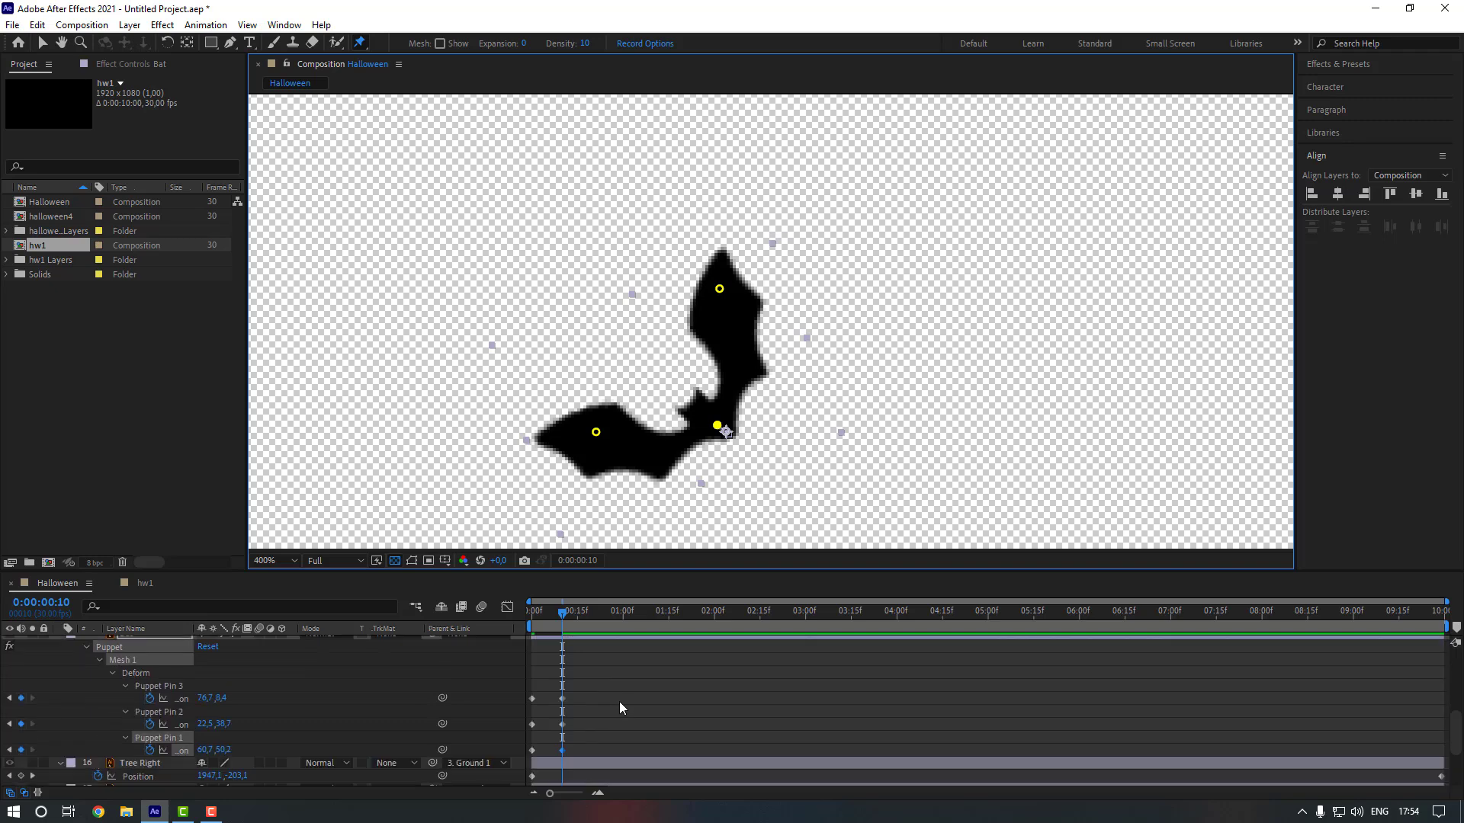
key("shift+Page_Down")
left_click_drag(547, 692, 525, 752)
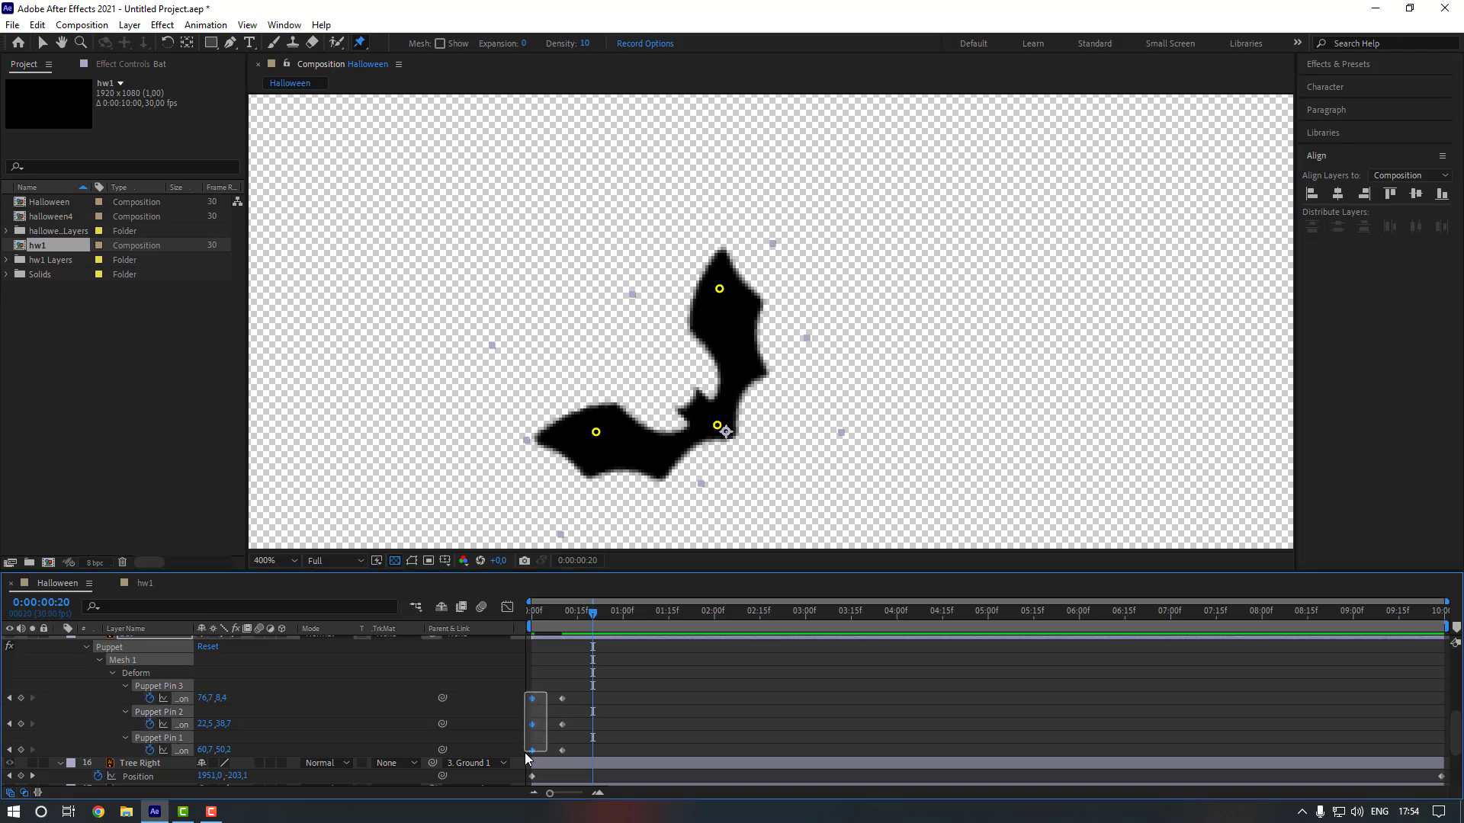
key("ctrl+c")
key("ctrl+v")
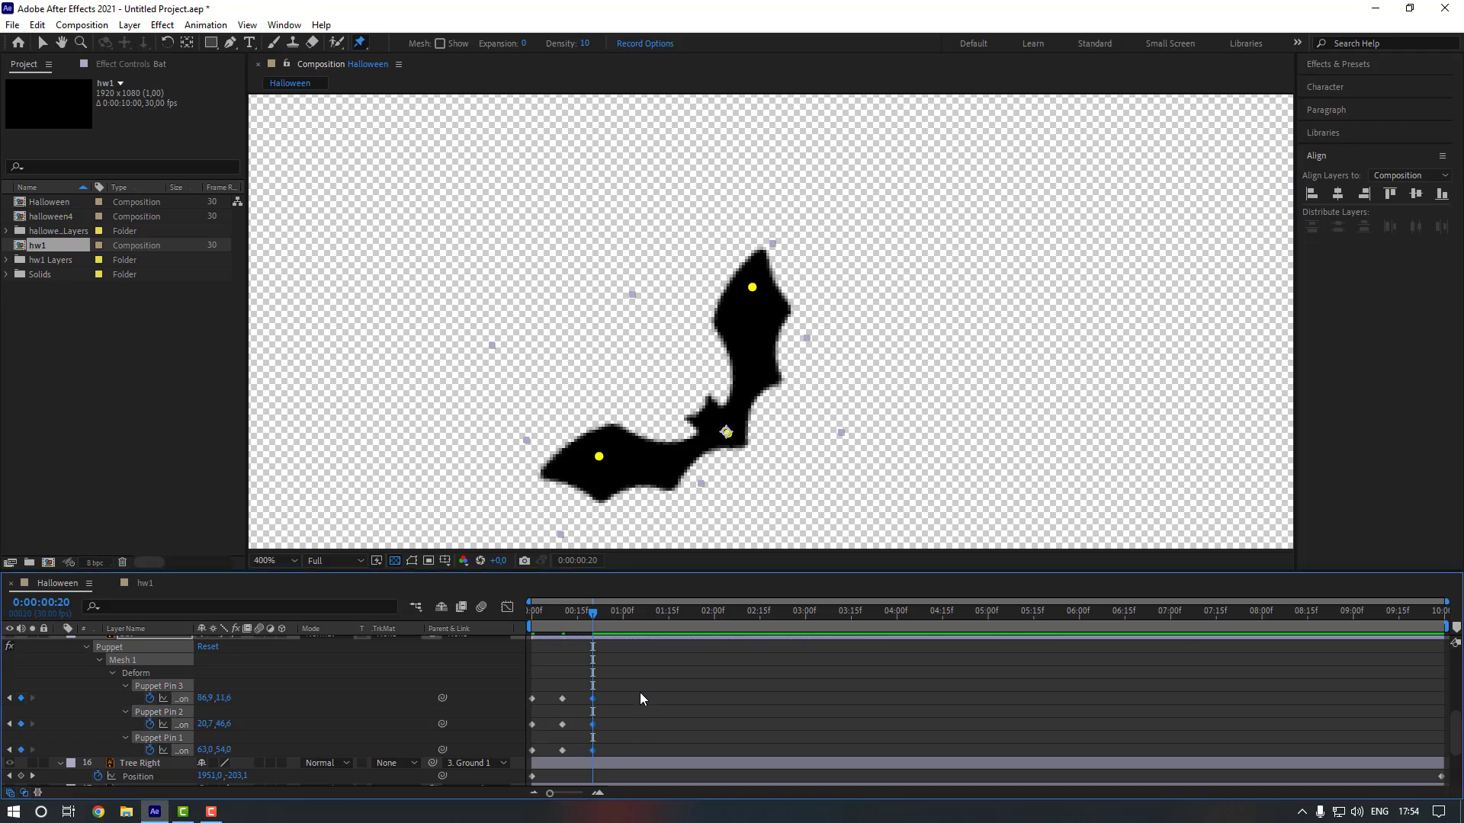
Apply Easy Ease to all Position keyframes of the bat's three puppet pins.
left_click_drag(639, 690, 515, 757)
right_click(593, 750)
mouse_move(640, 744)
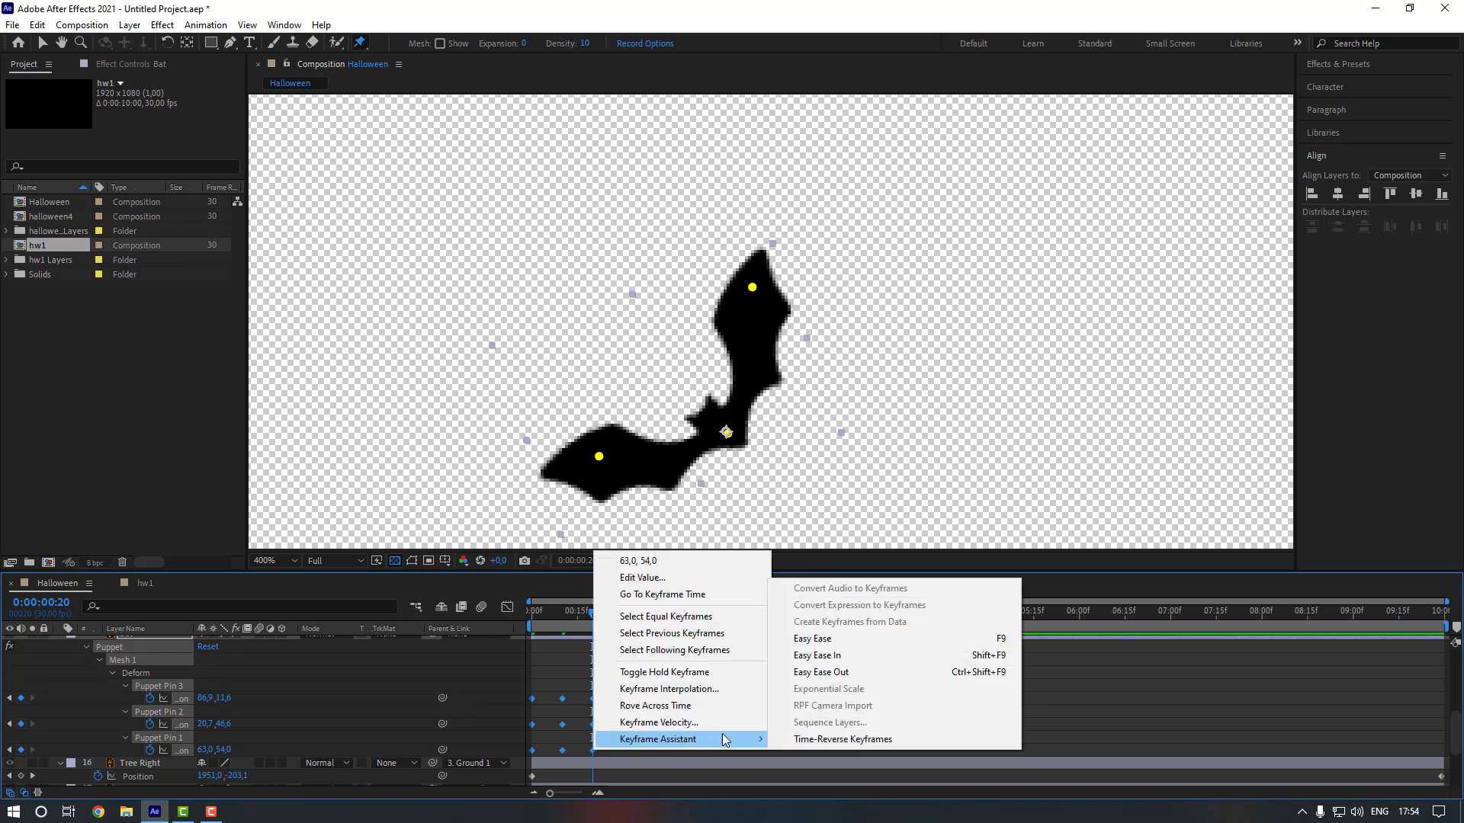
left_click(797, 640)
left_click(675, 729)
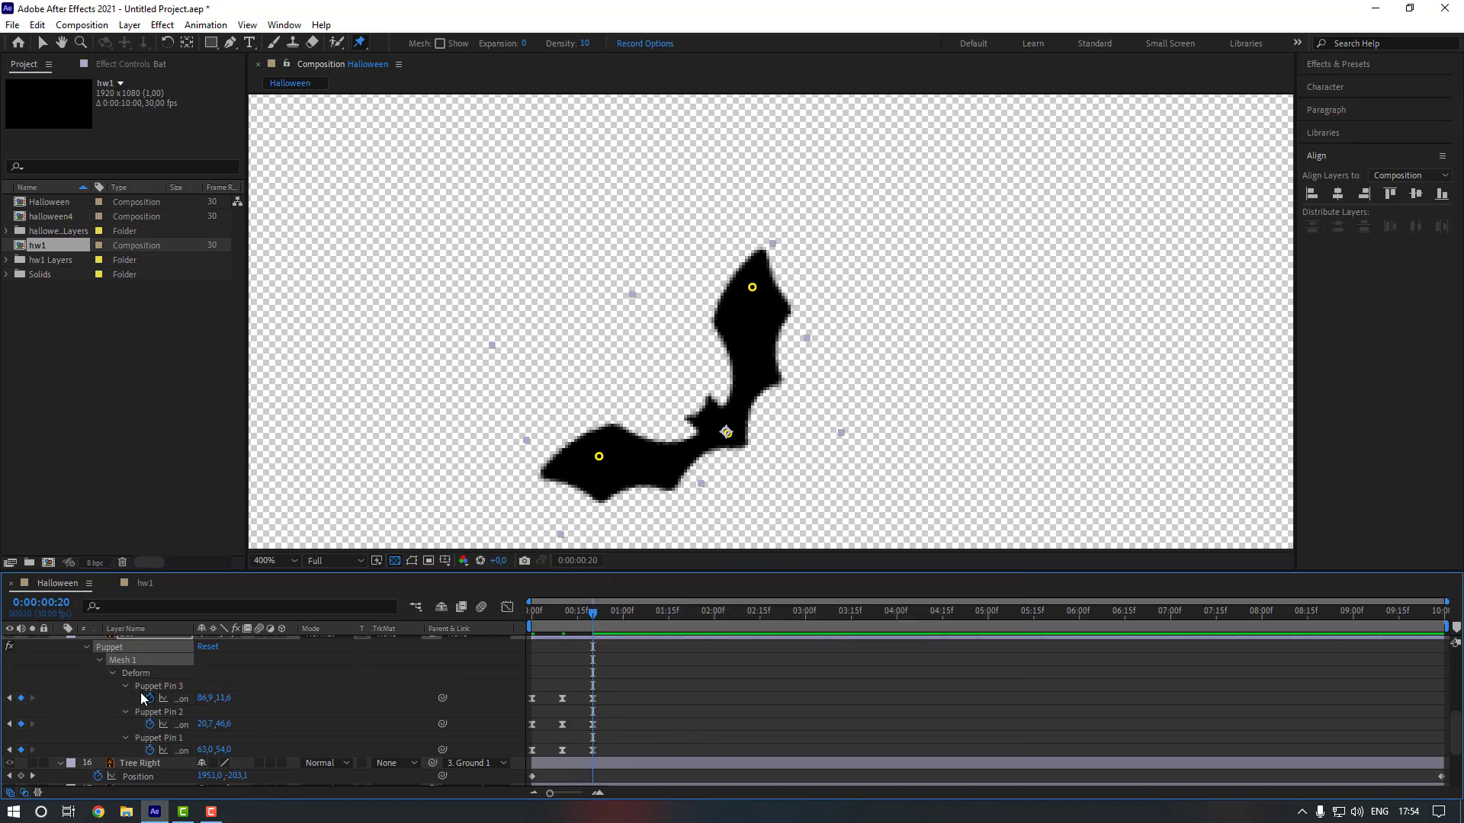
Add the expression loopOut(type = "cycle", numKeyframes = 0) to the Position of Puppet Pin 3.
left_click(149, 702, "alt")
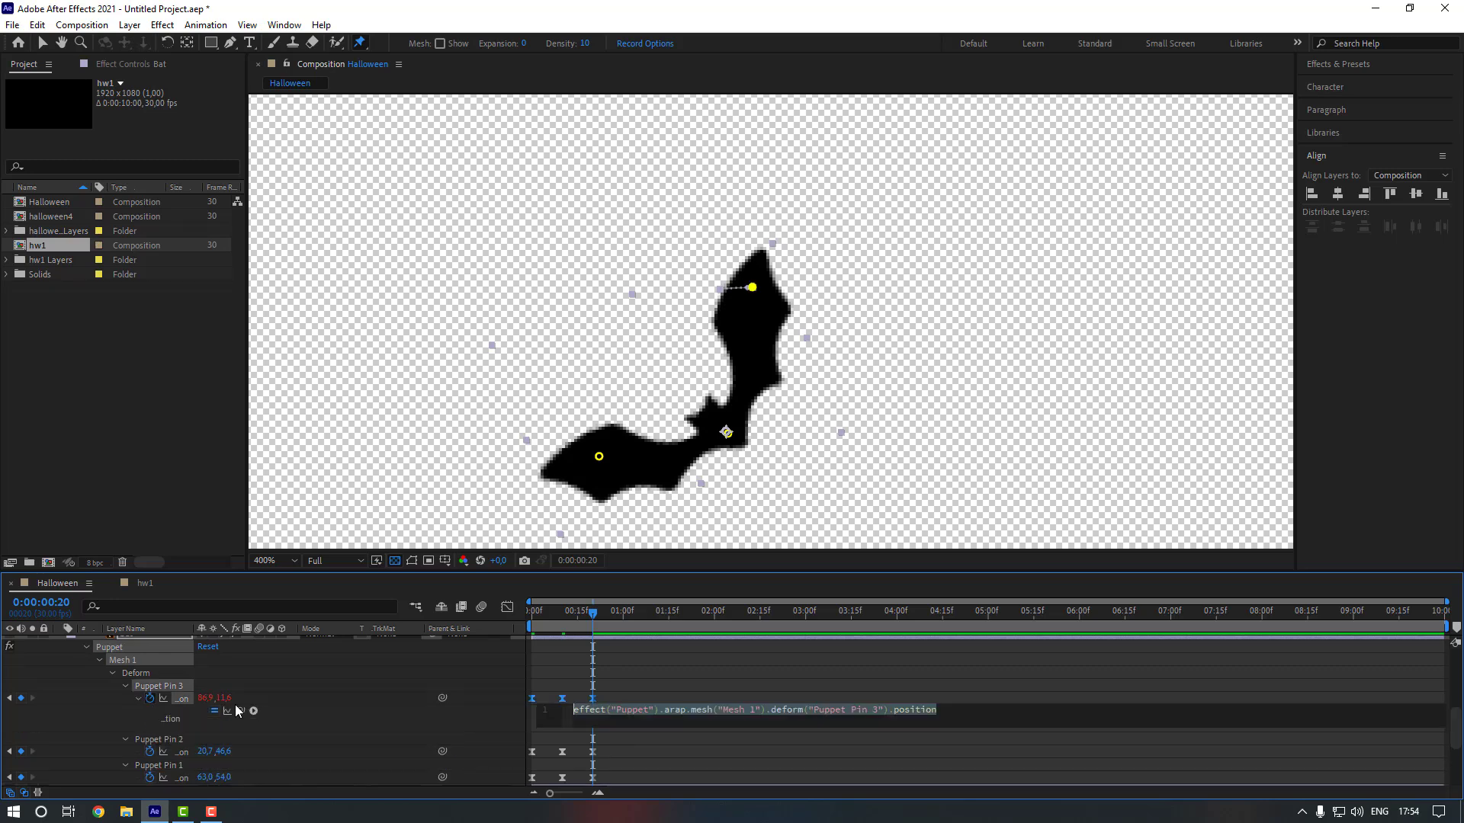
left_click(254, 710)
mouse_move(336, 616)
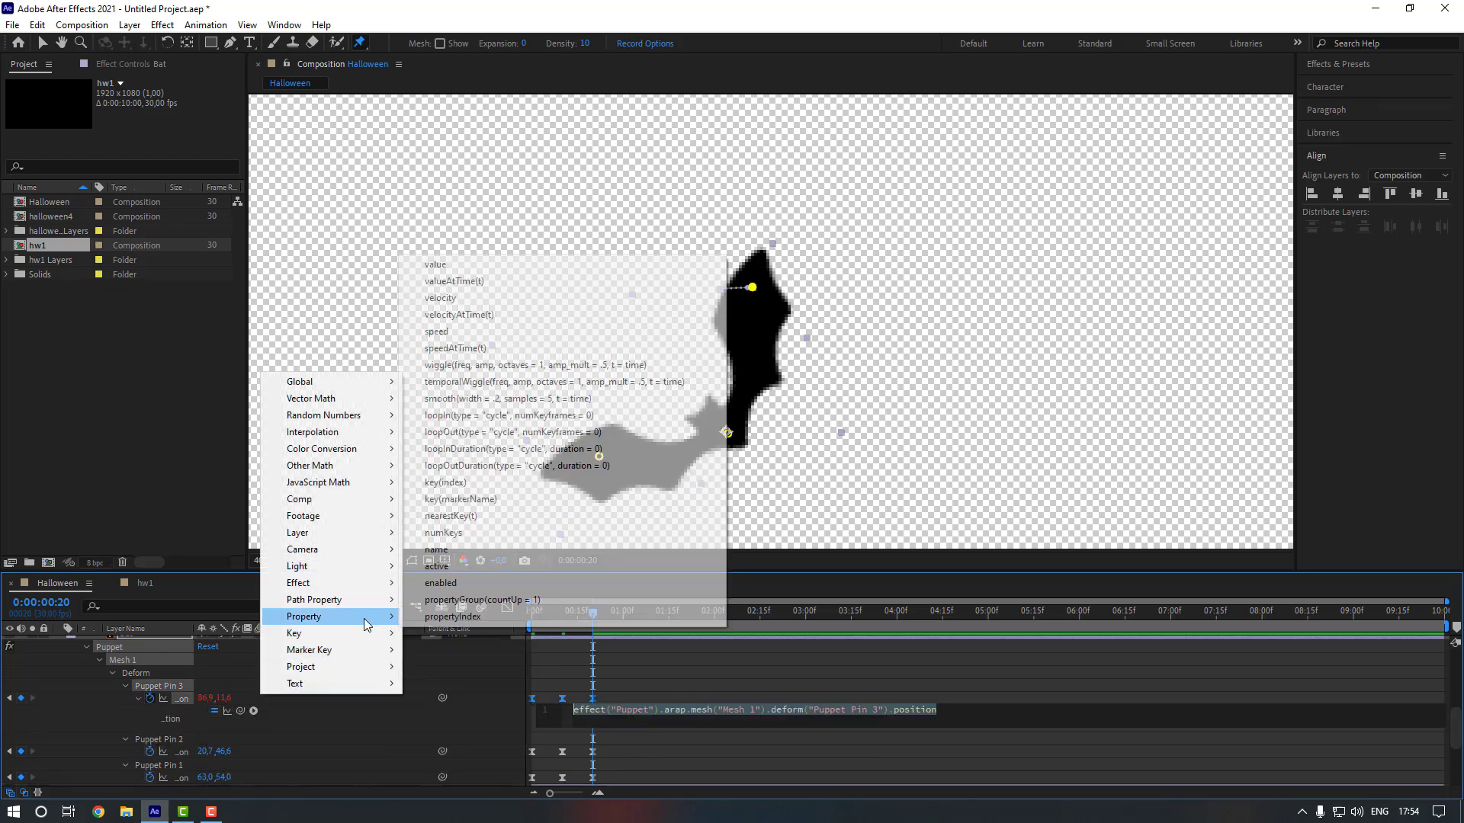
left_click(518, 432)
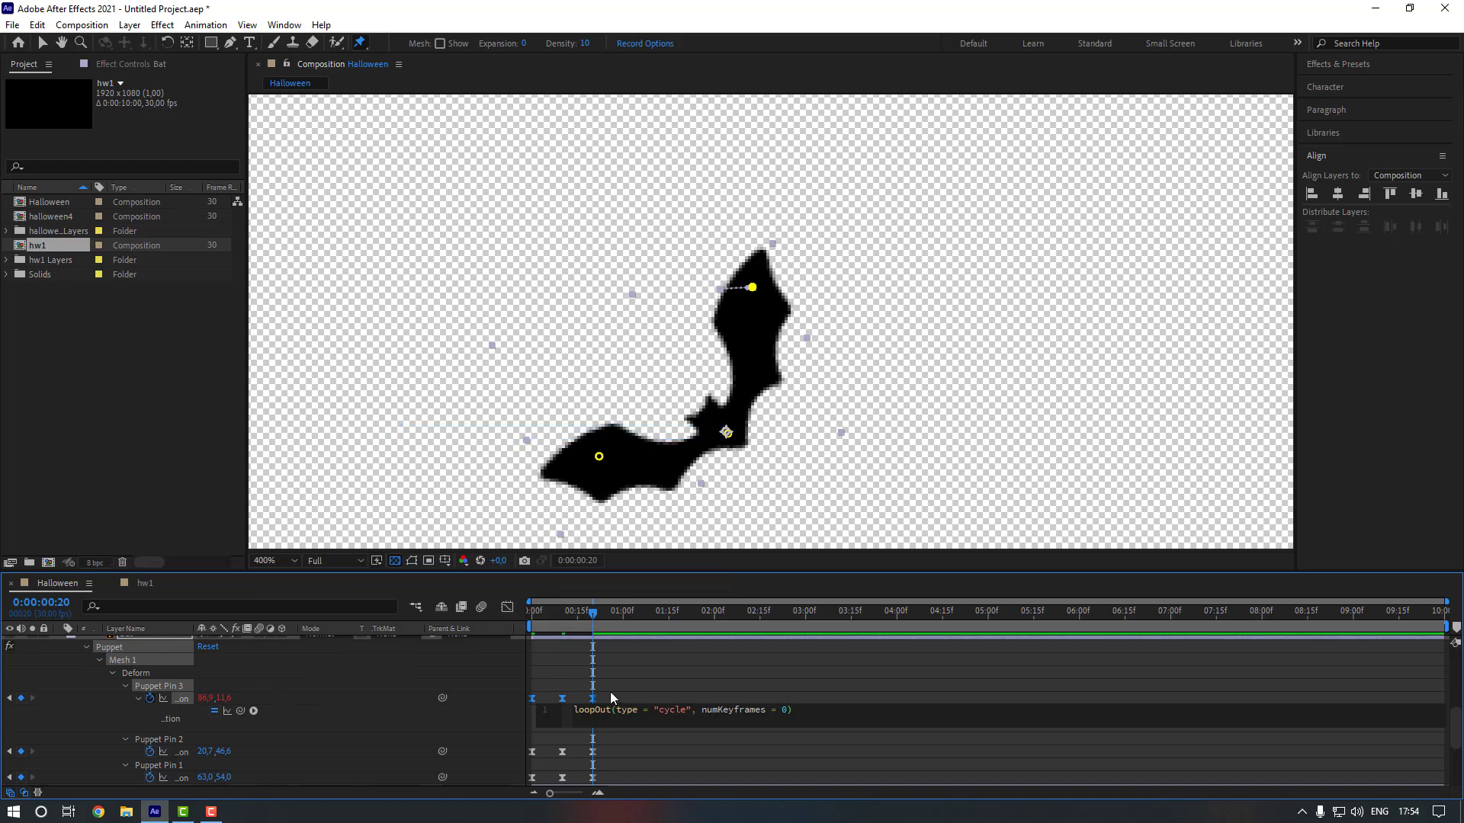
left_click(610, 692)
Add the loopOut(type = "cycle", numKeyframes = 0) expression to the Position of Puppet Pin 2 and Puppet Pin 1.
left_click(150, 752, "alt")
left_click(254, 764)
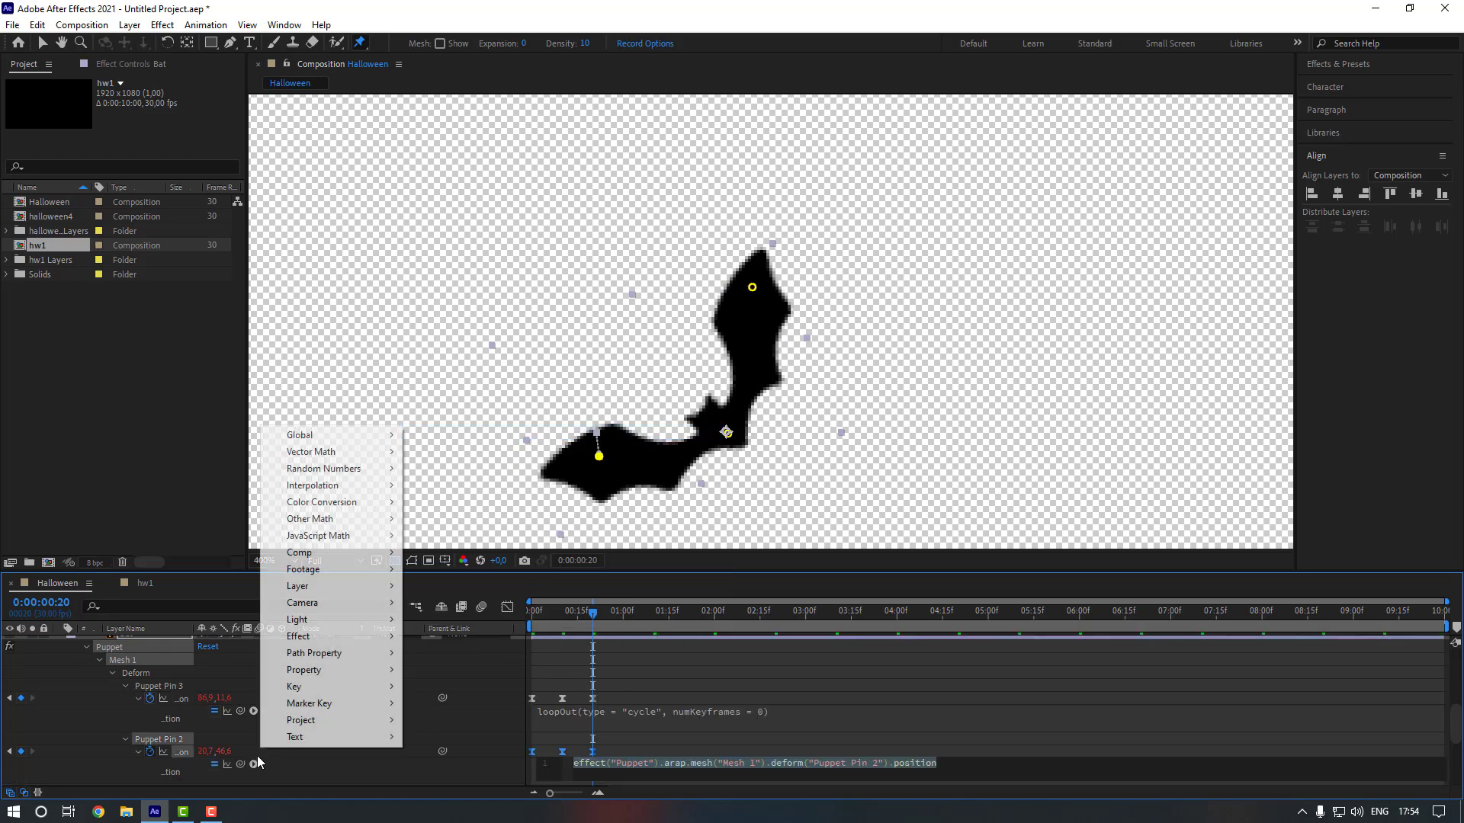
mouse_move(336, 669)
left_click(514, 486)
scroll(732, 709, "down", 2)
left_click(150, 726, "alt")
left_click(253, 740)
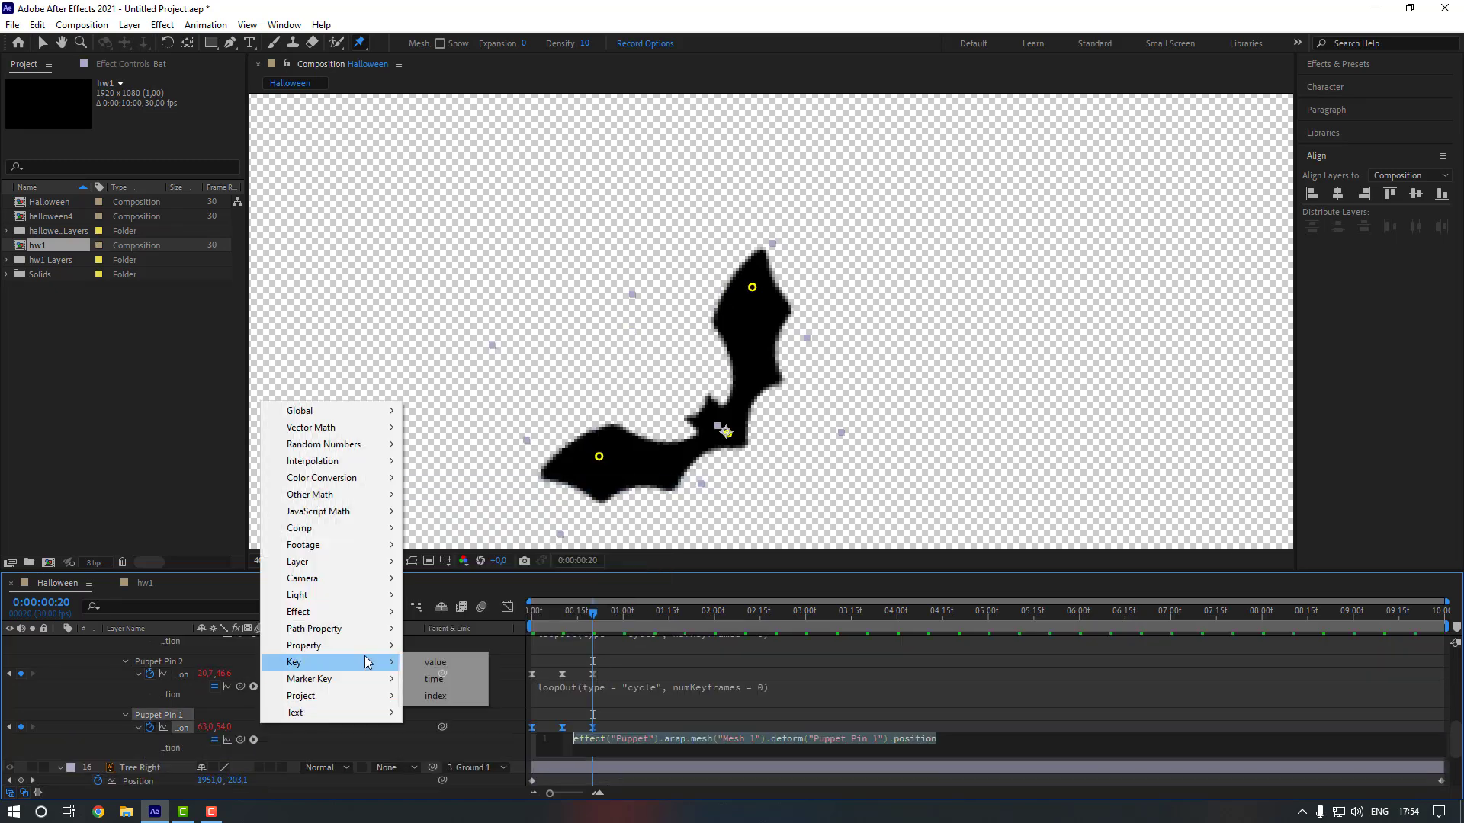
left_click(514, 461)
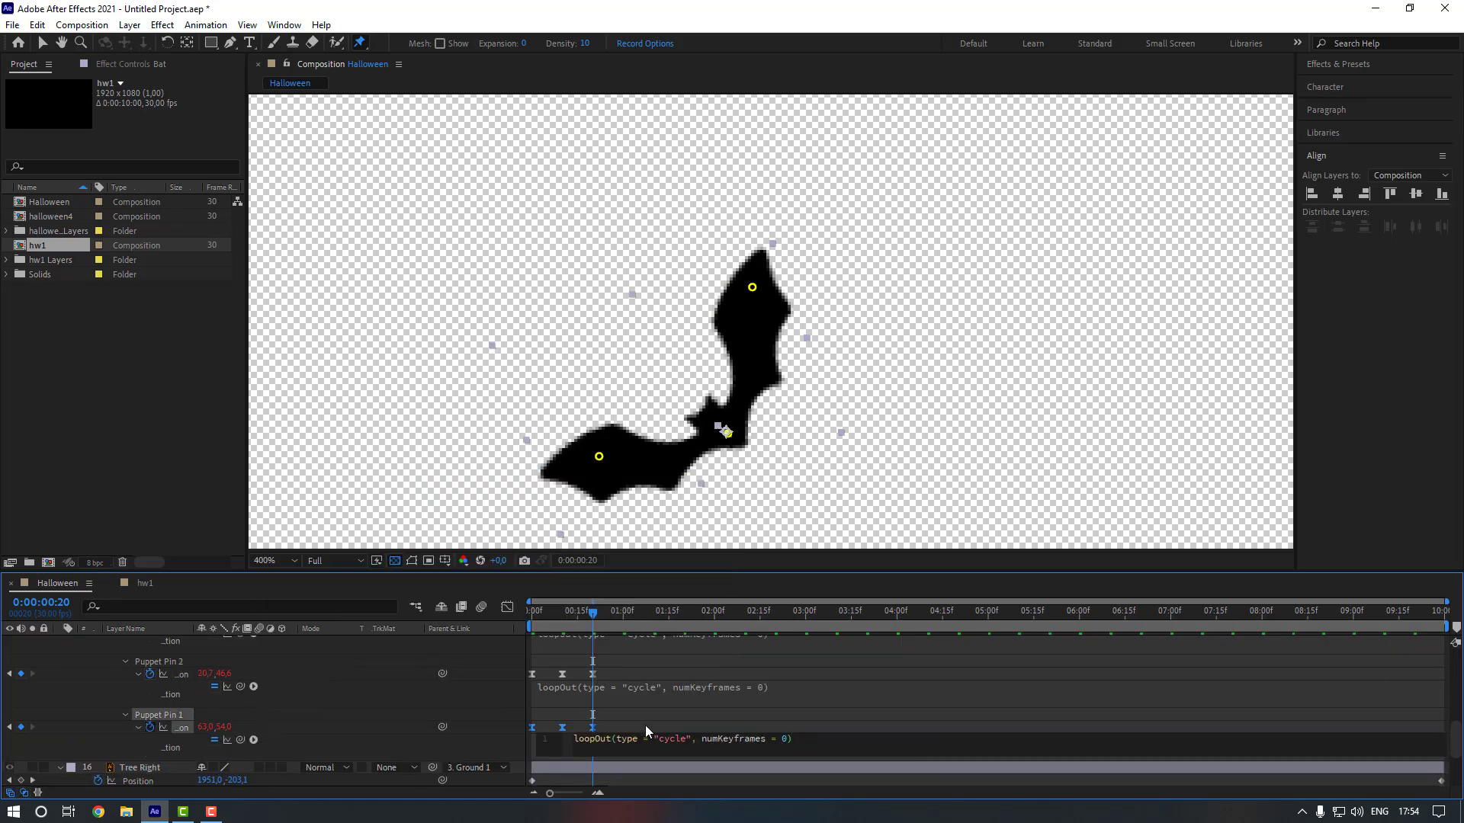
left_click(646, 725)
scroll(646, 731, "up", 1)
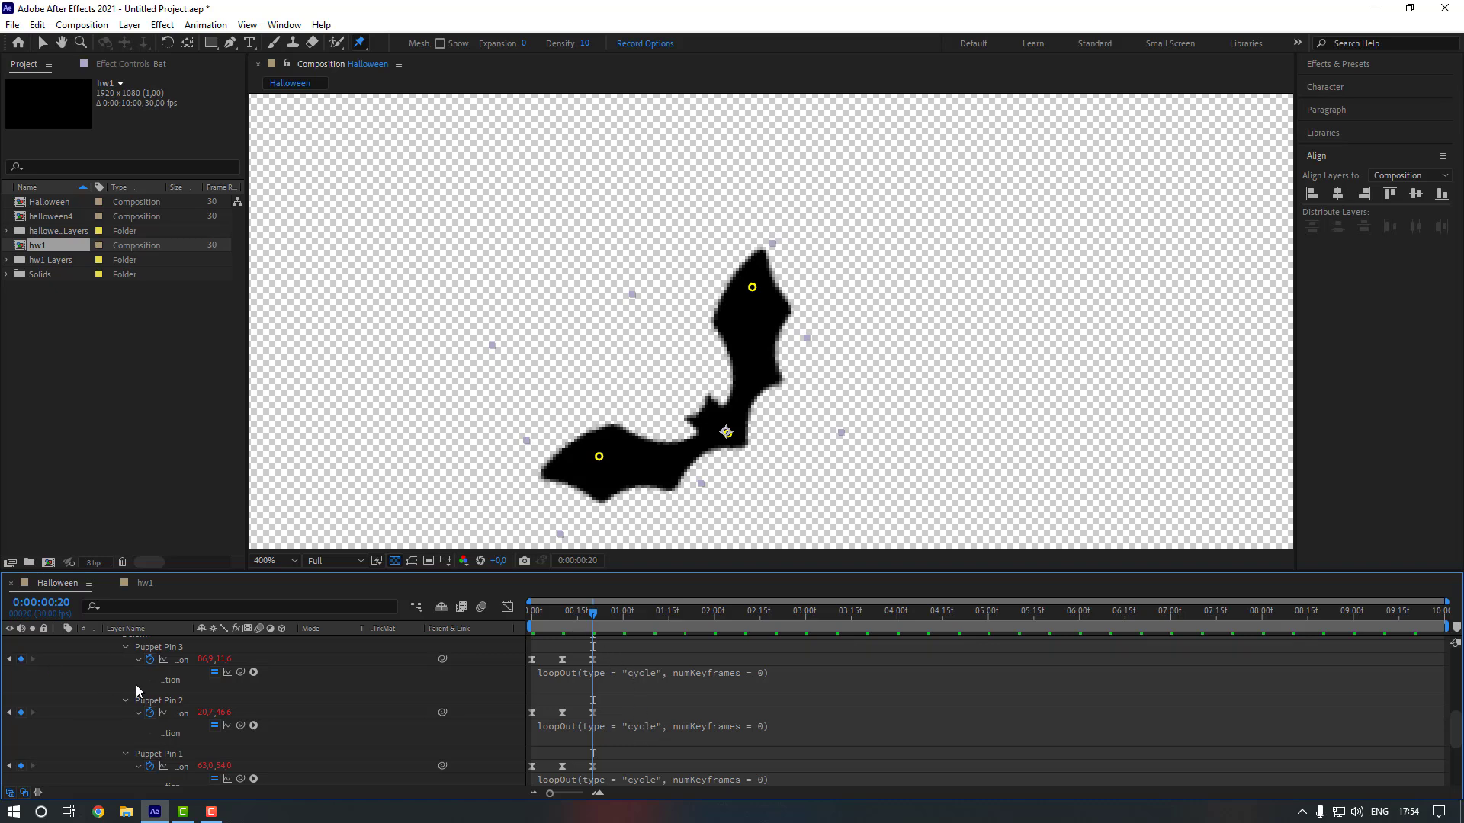
Preview the bat's looping wing flap from the start of the composition.
scroll(137, 684, "up", 2)
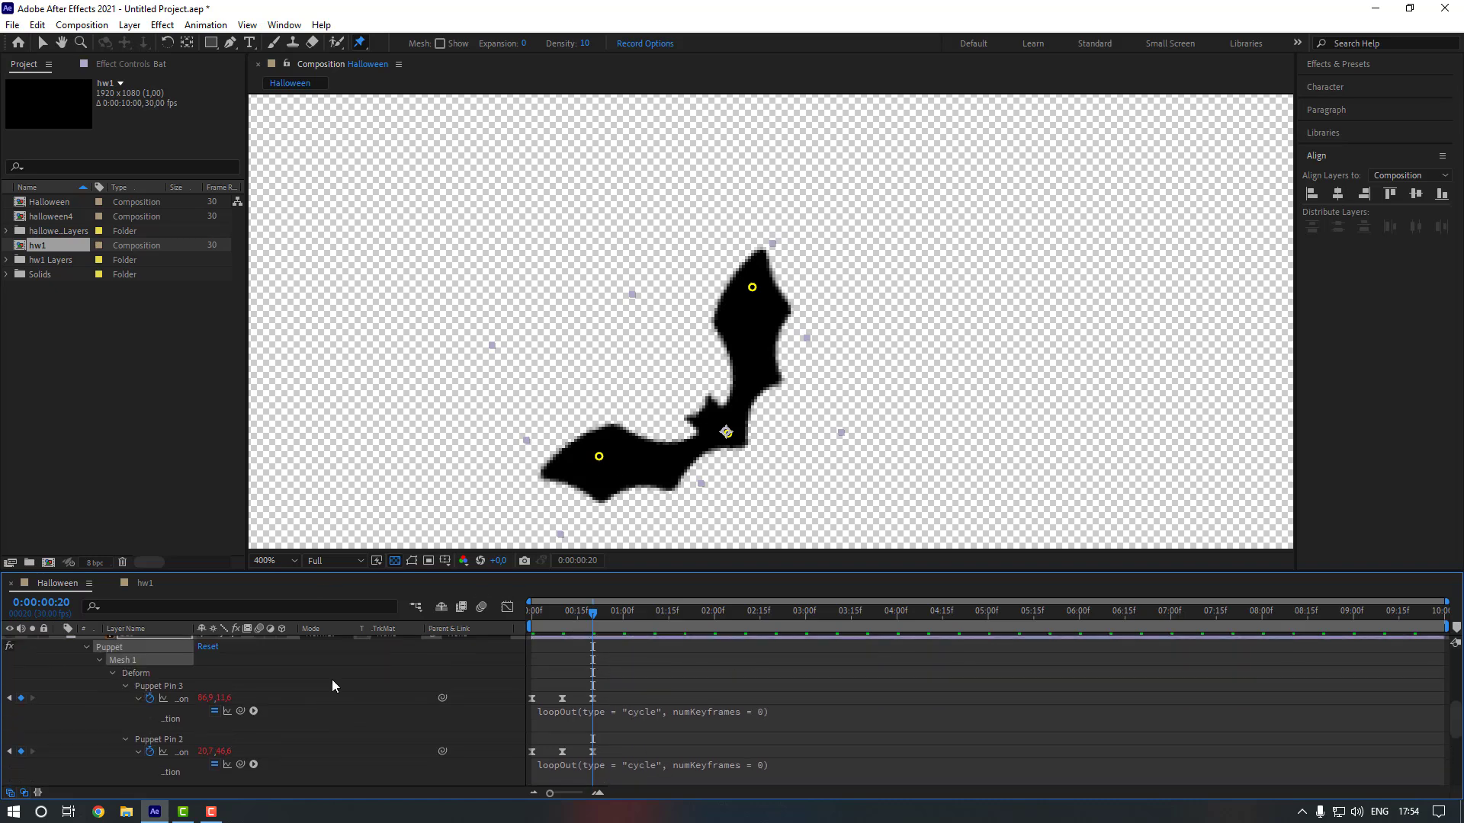
key("v")
left_click(478, 364)
left_click(483, 621)
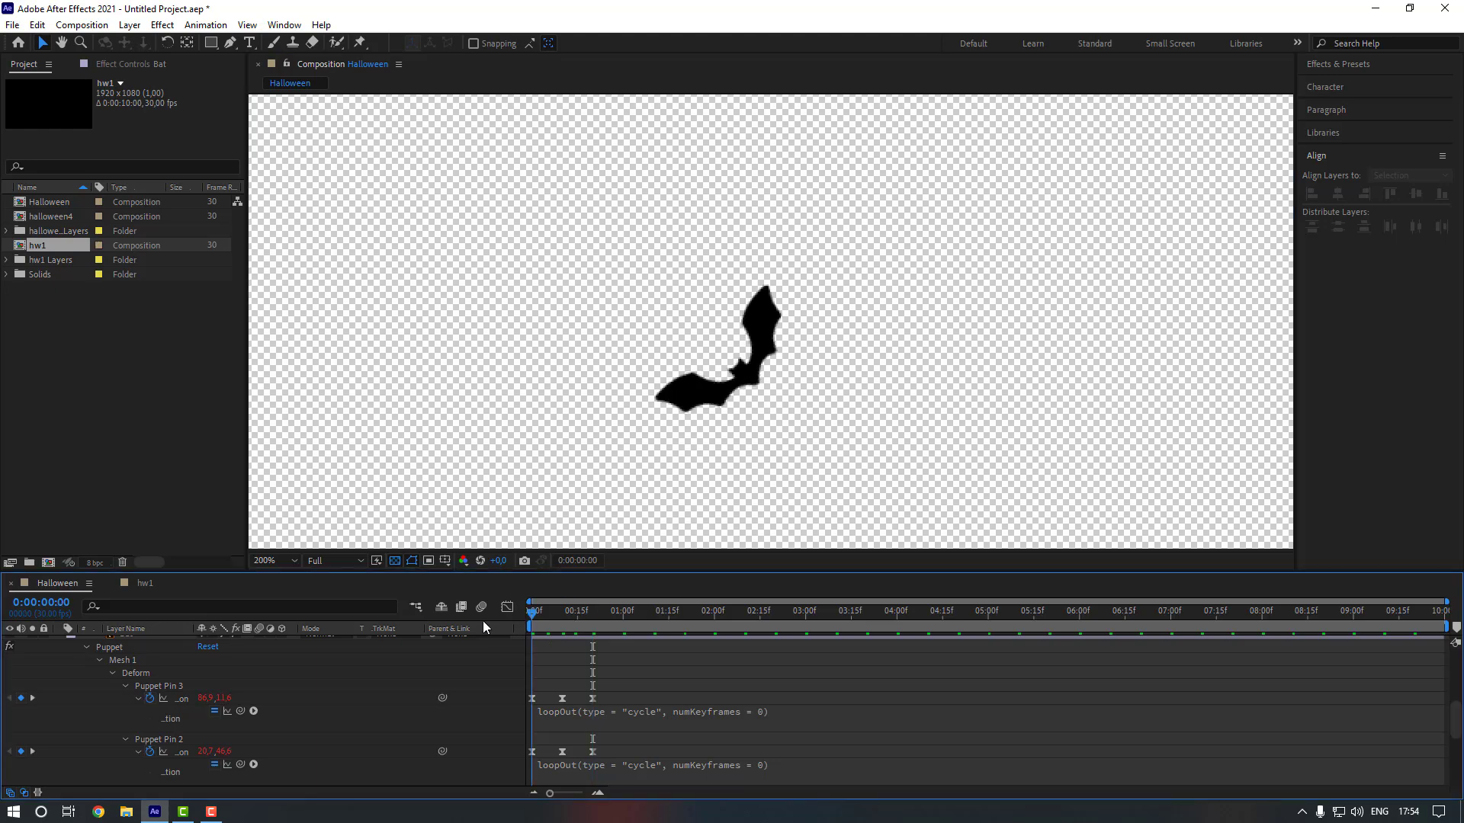
key("space")
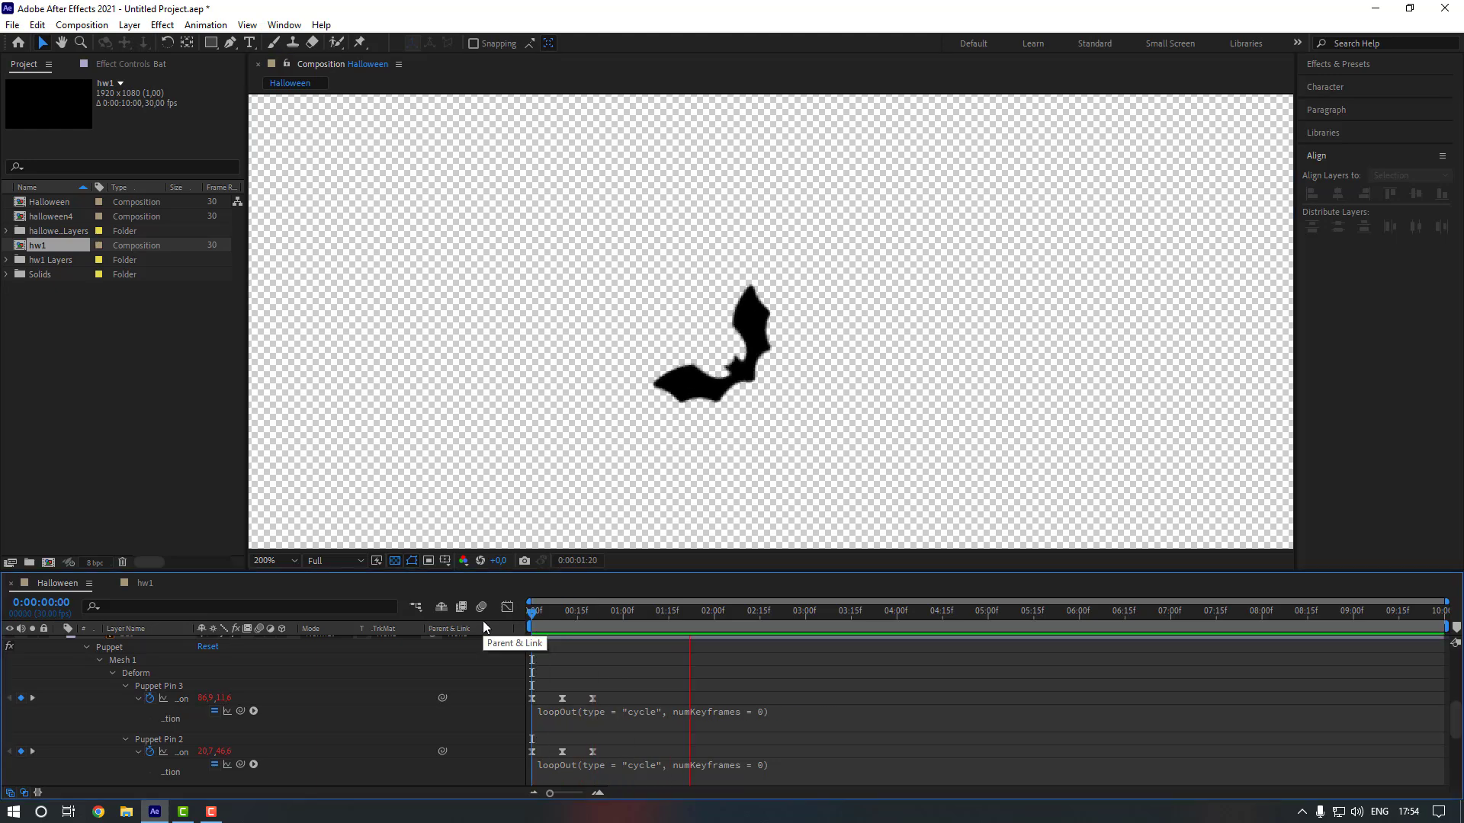
Compress the keyframes of all three puppet pins so the flap cycle ends at about 0:00:00:16, and preview the faster flap.
scroll(597, 697, "down", 3)
left_click_drag(610, 647, 581, 769)
key("space")
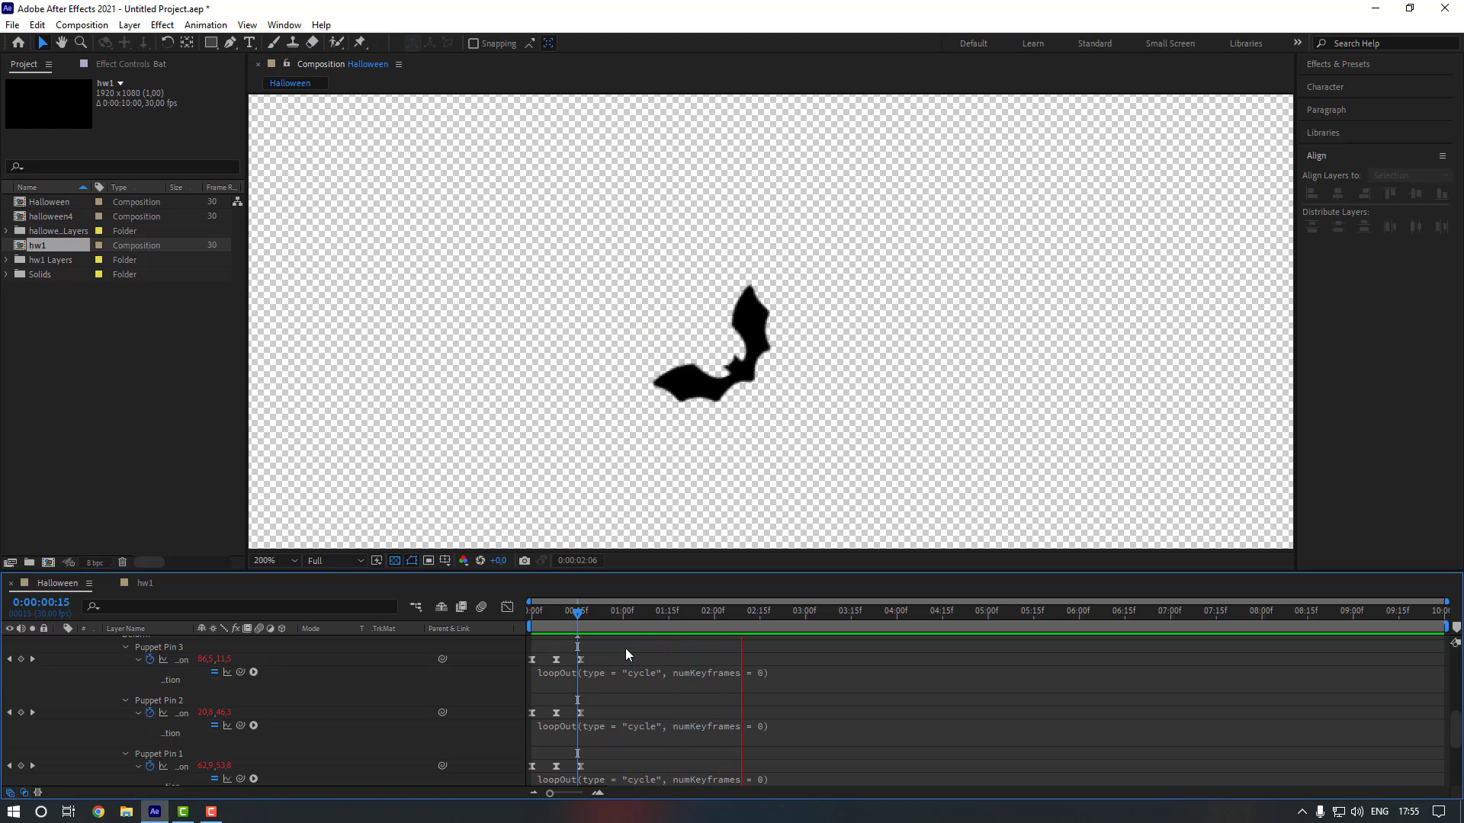
key("space")
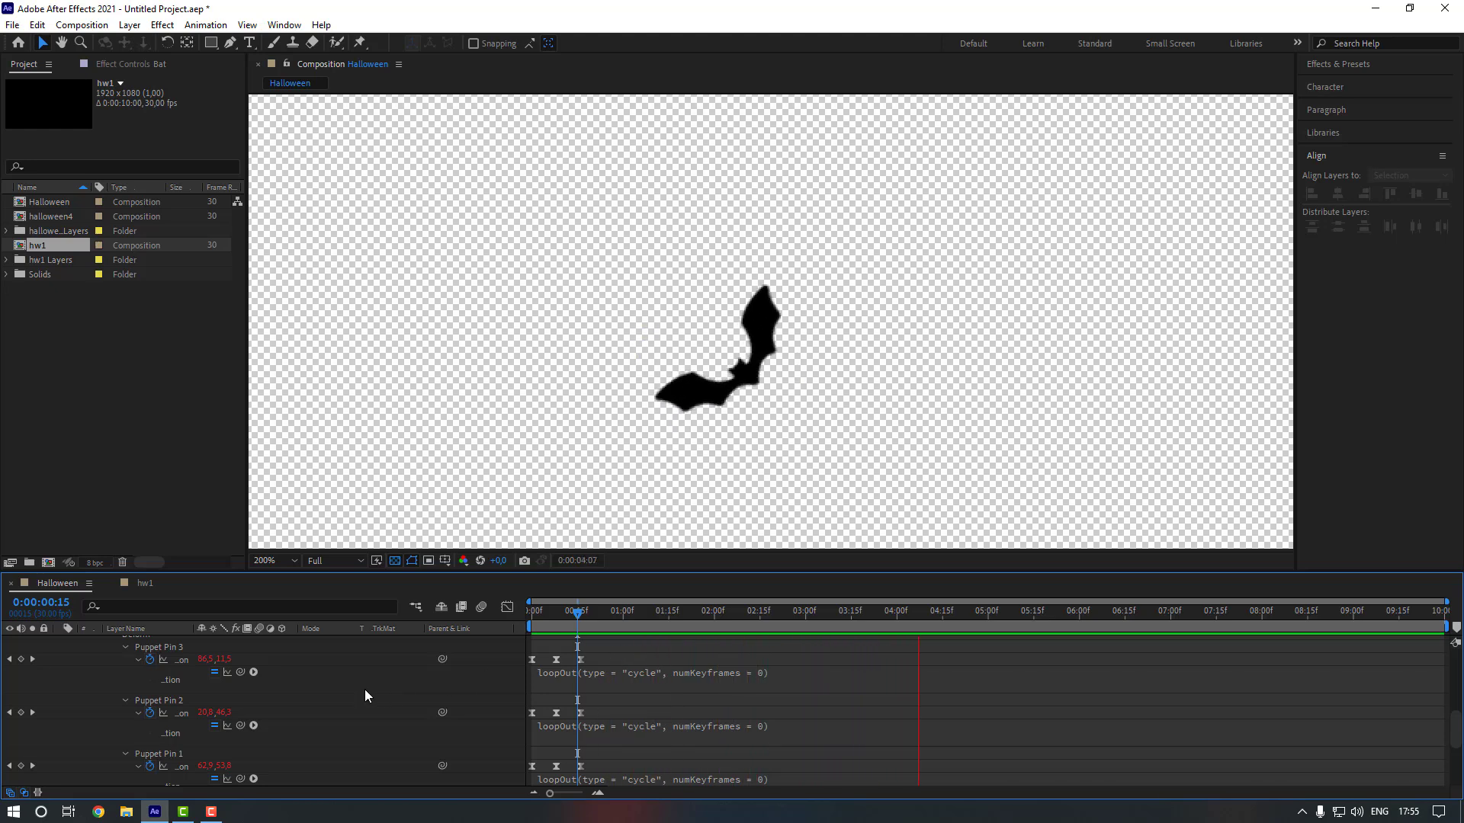
Turn off solo for the Bat layer and keyframe its Position behind the castle at 0:00:00:00.
scroll(145, 712, "up", 4)
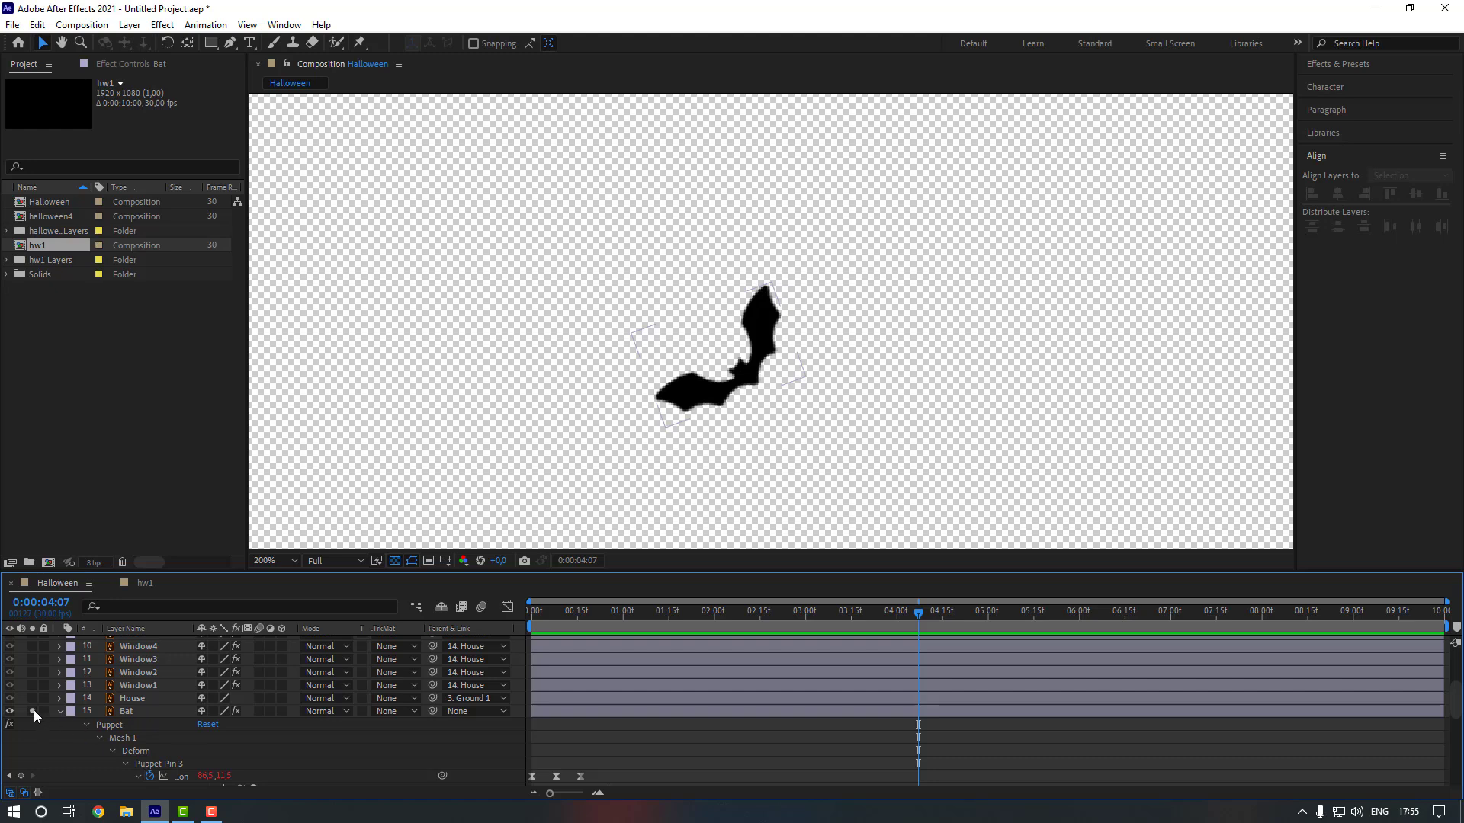
left_click(34, 711)
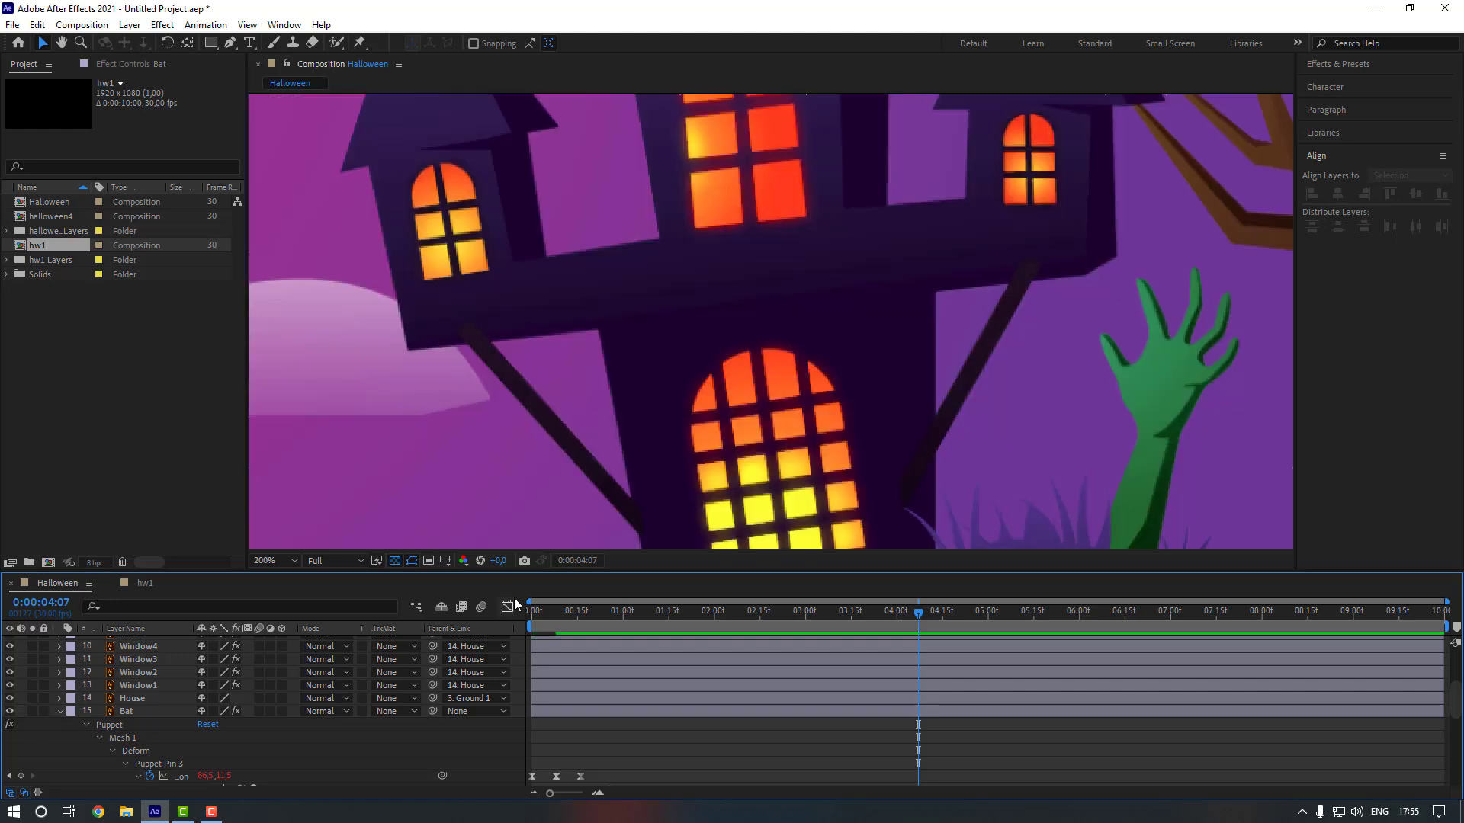
scroll(594, 450, "down", 2)
left_click(150, 711)
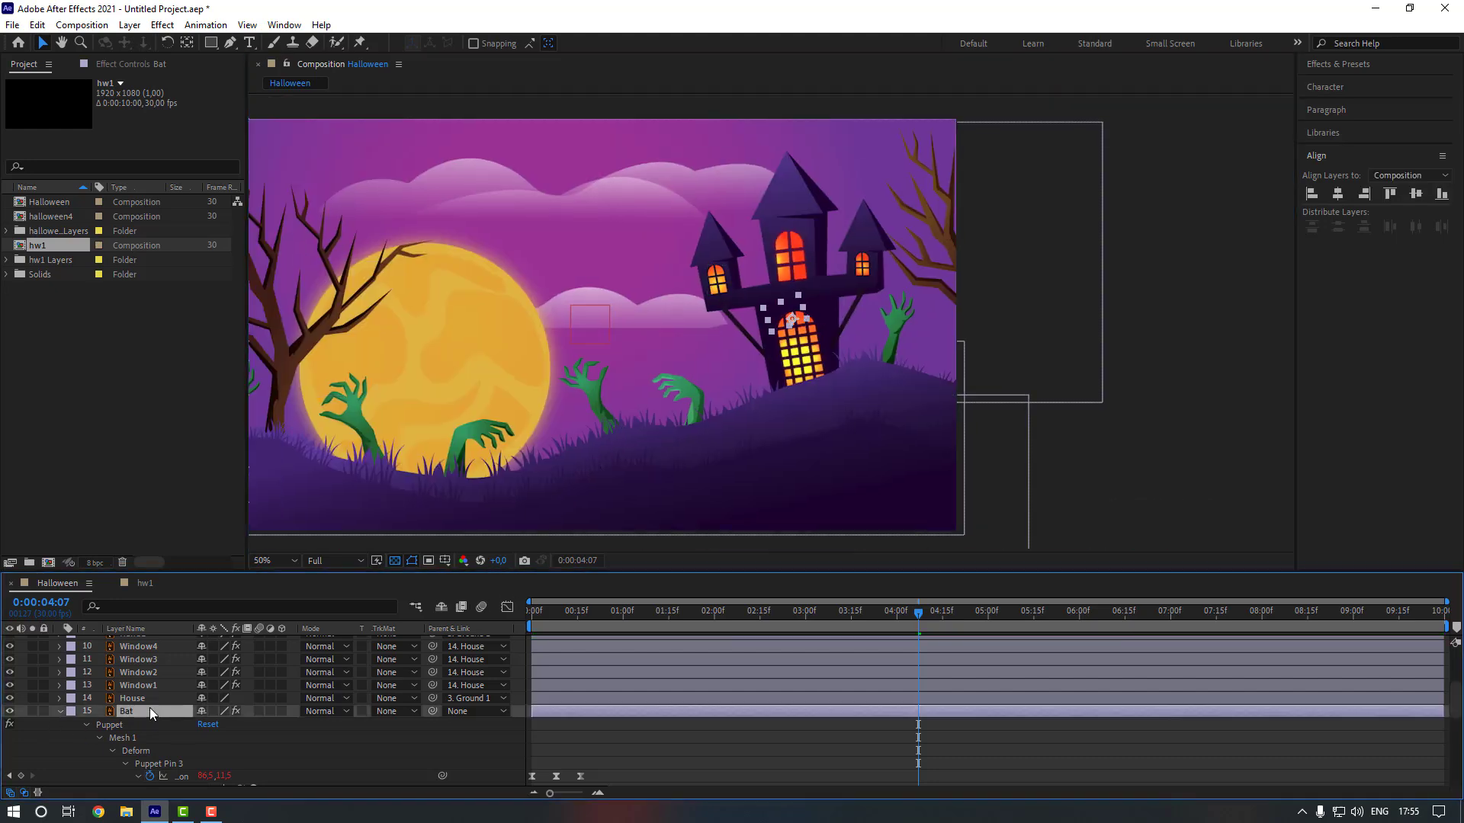
key("p")
left_click_drag(560, 614, 526, 616)
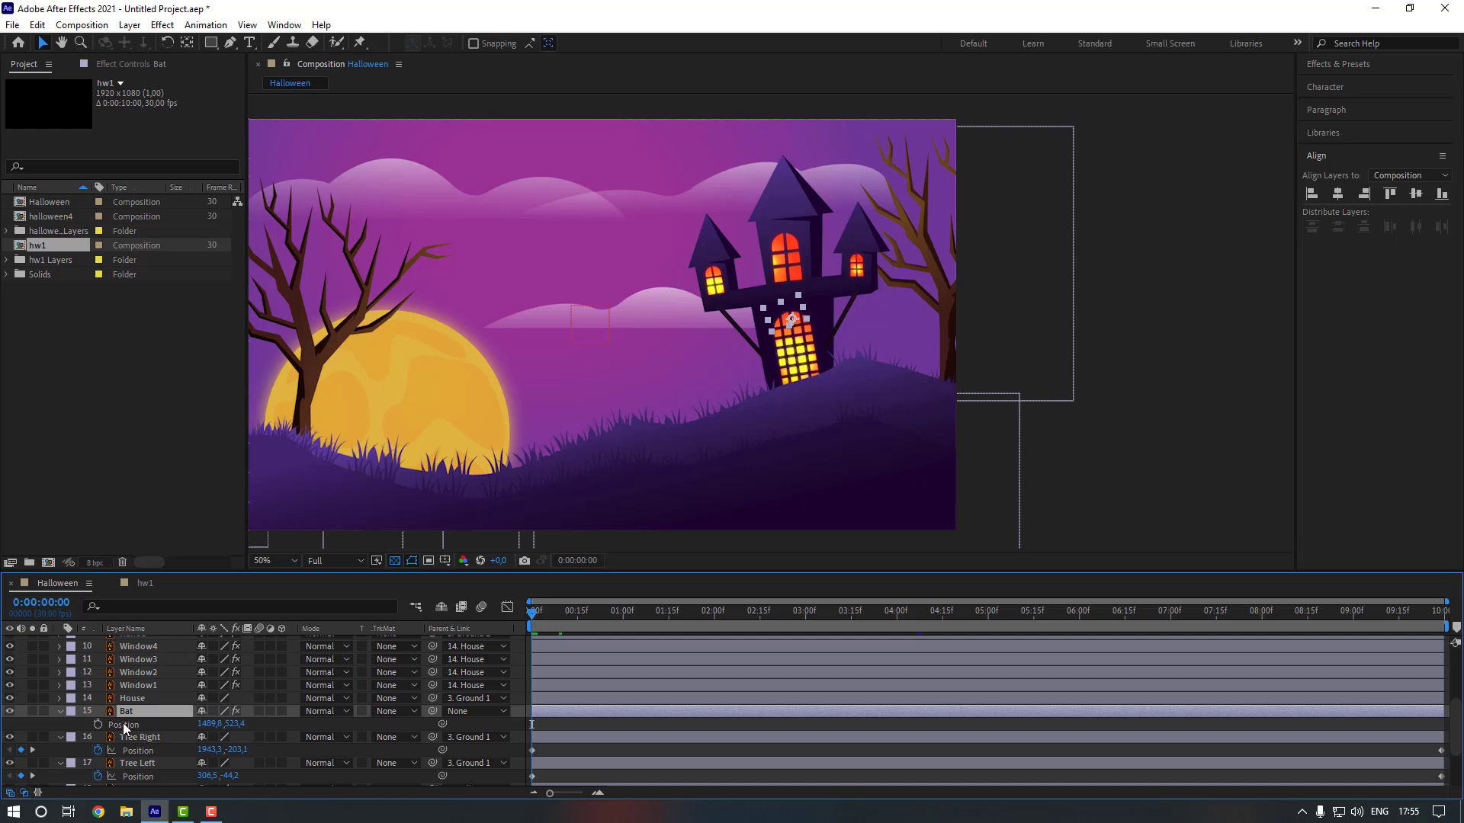
left_click(98, 725)
At 0:00:09:29, move the bat to about 538, 157 over the moon's upper edge, and preview the flight.
left_click_drag(651, 612, 1444, 611)
left_click(767, 323)
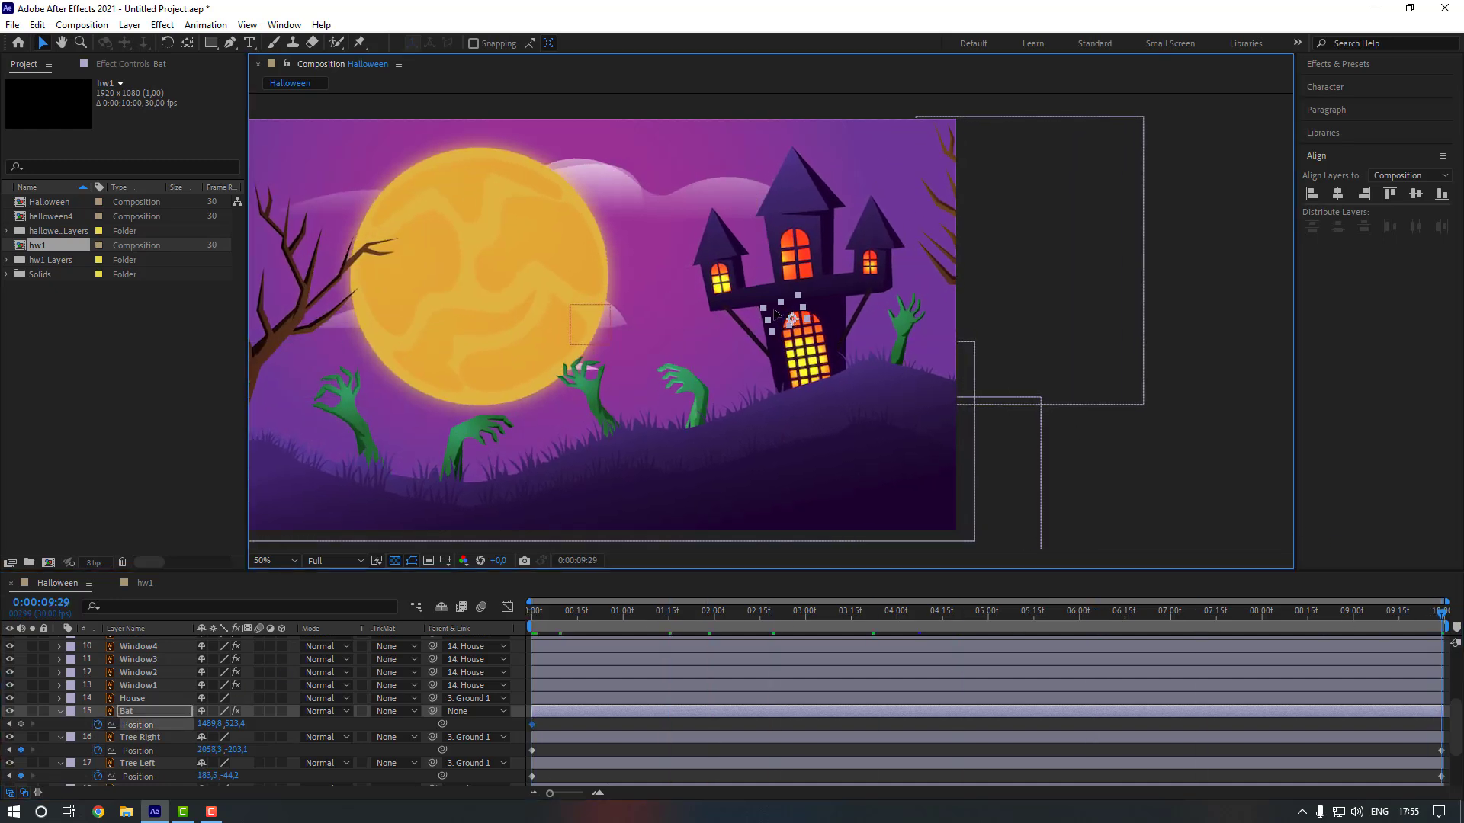
left_click_drag(767, 323, 427, 180)
left_click(602, 720)
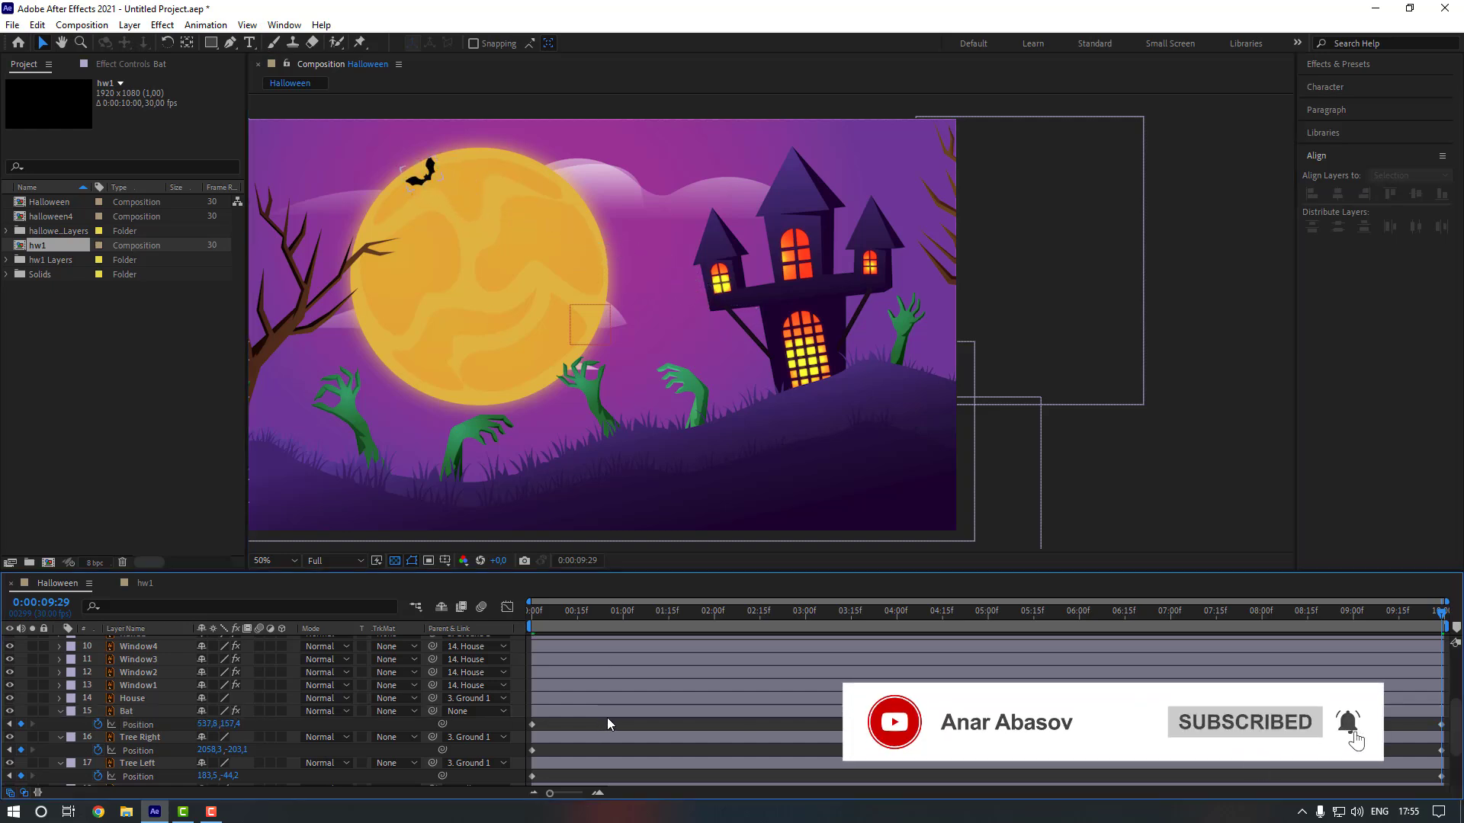
key("space")
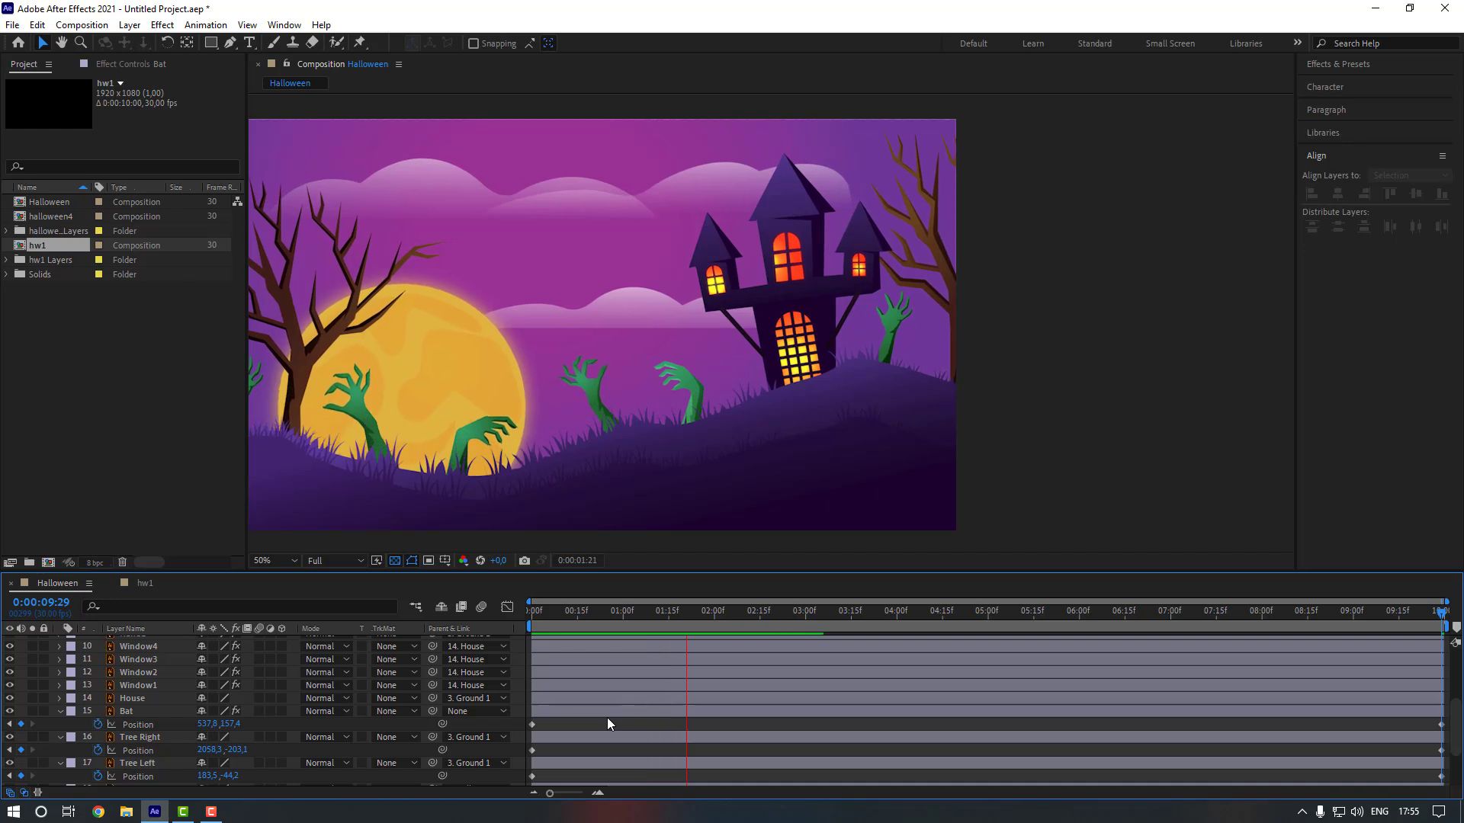
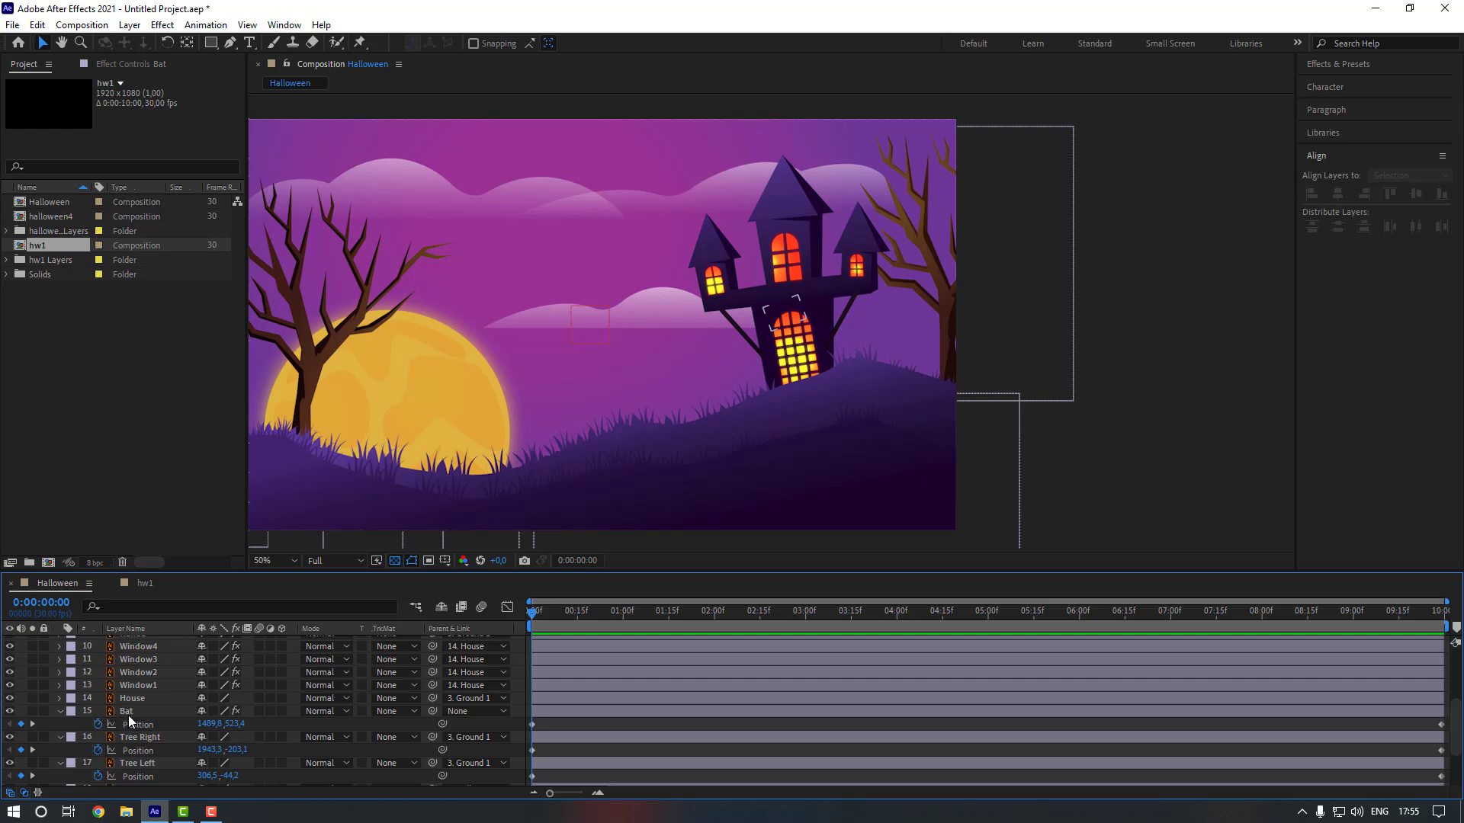
Duplicate the Bat layer and shift the copy's whole flight path down so it ends at about 581, 373.
left_click(152, 712)
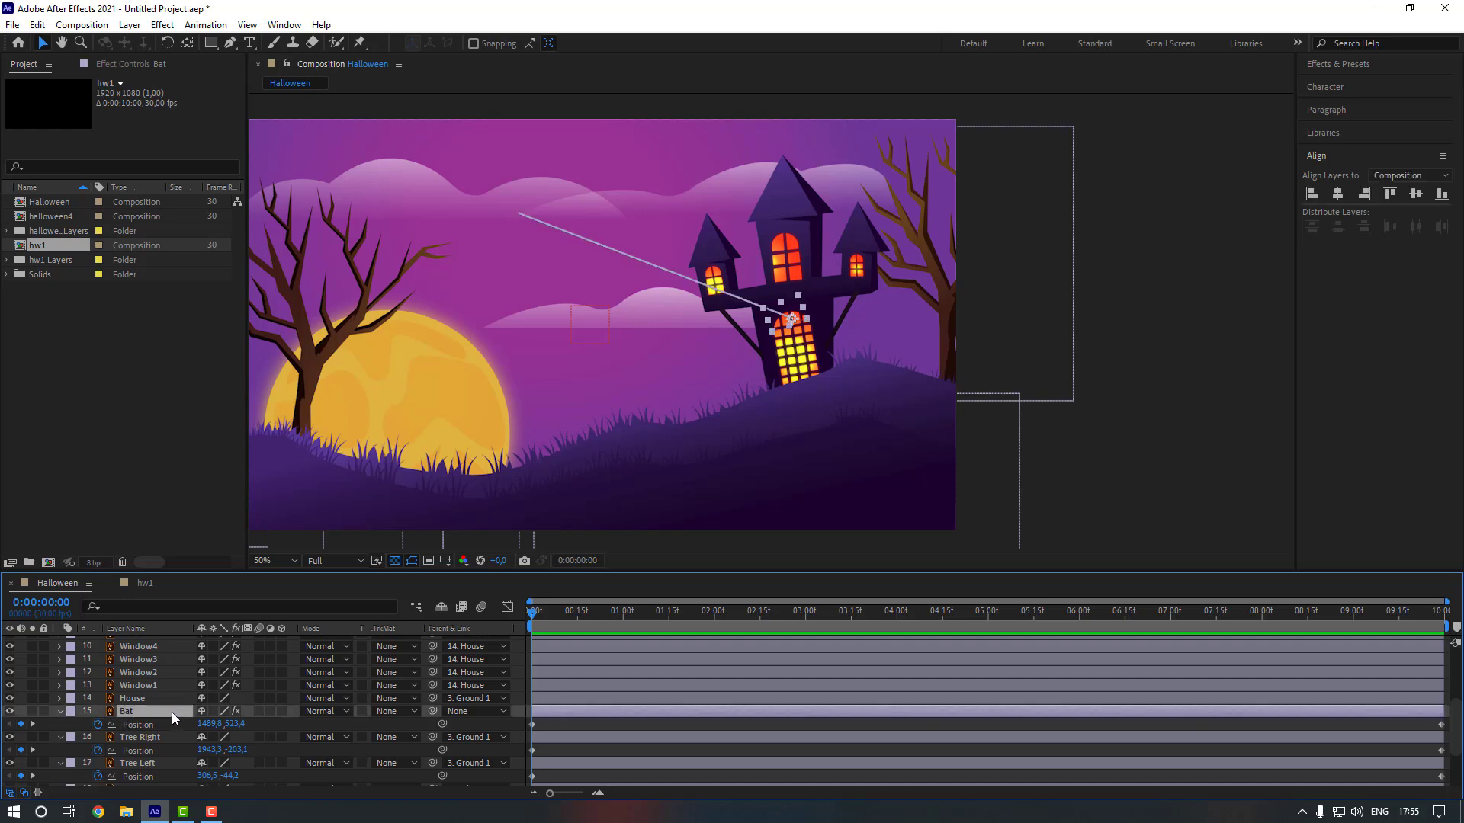
key("ctrl+d")
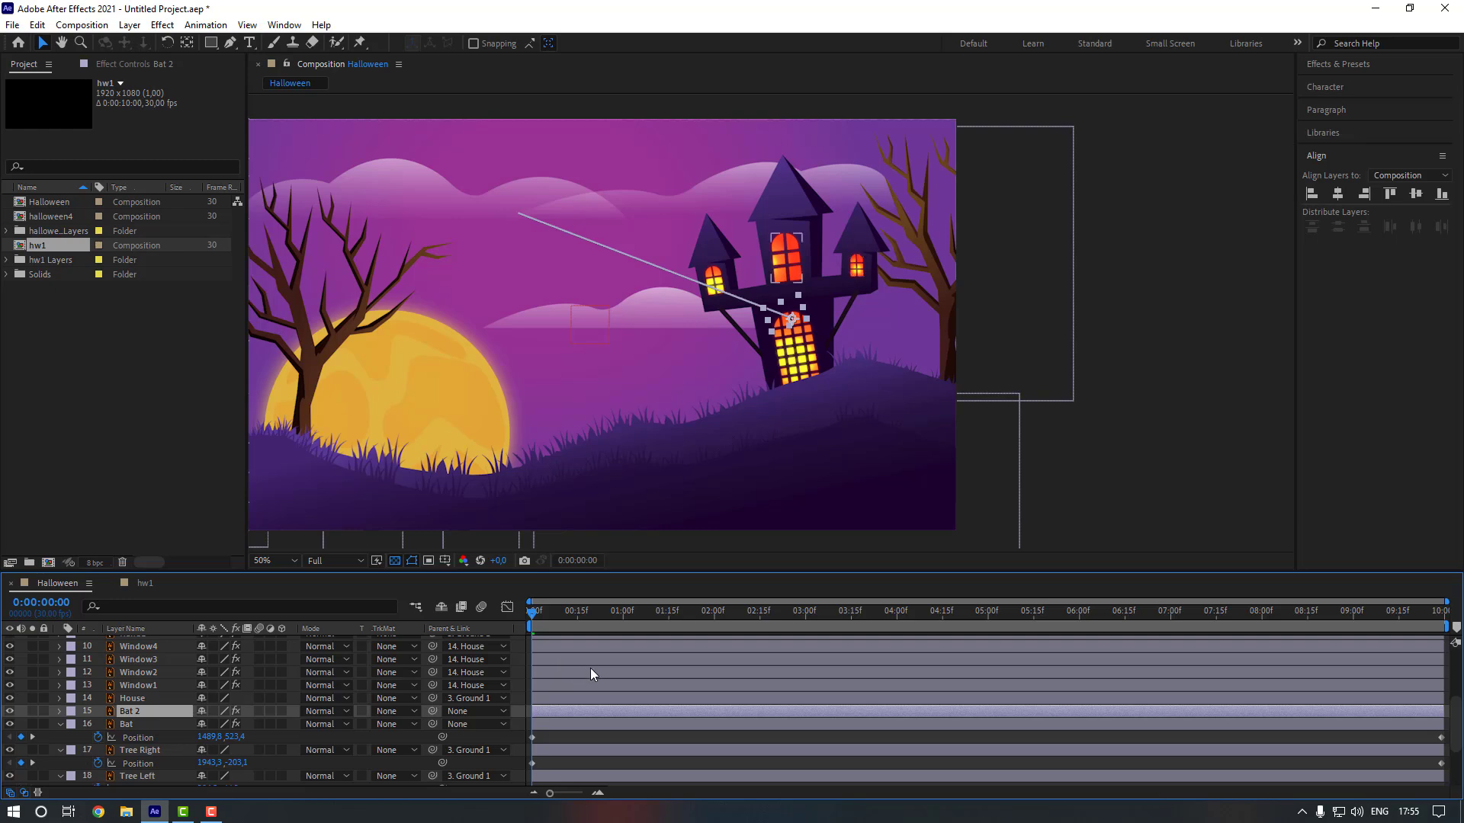
key("p")
key("End")
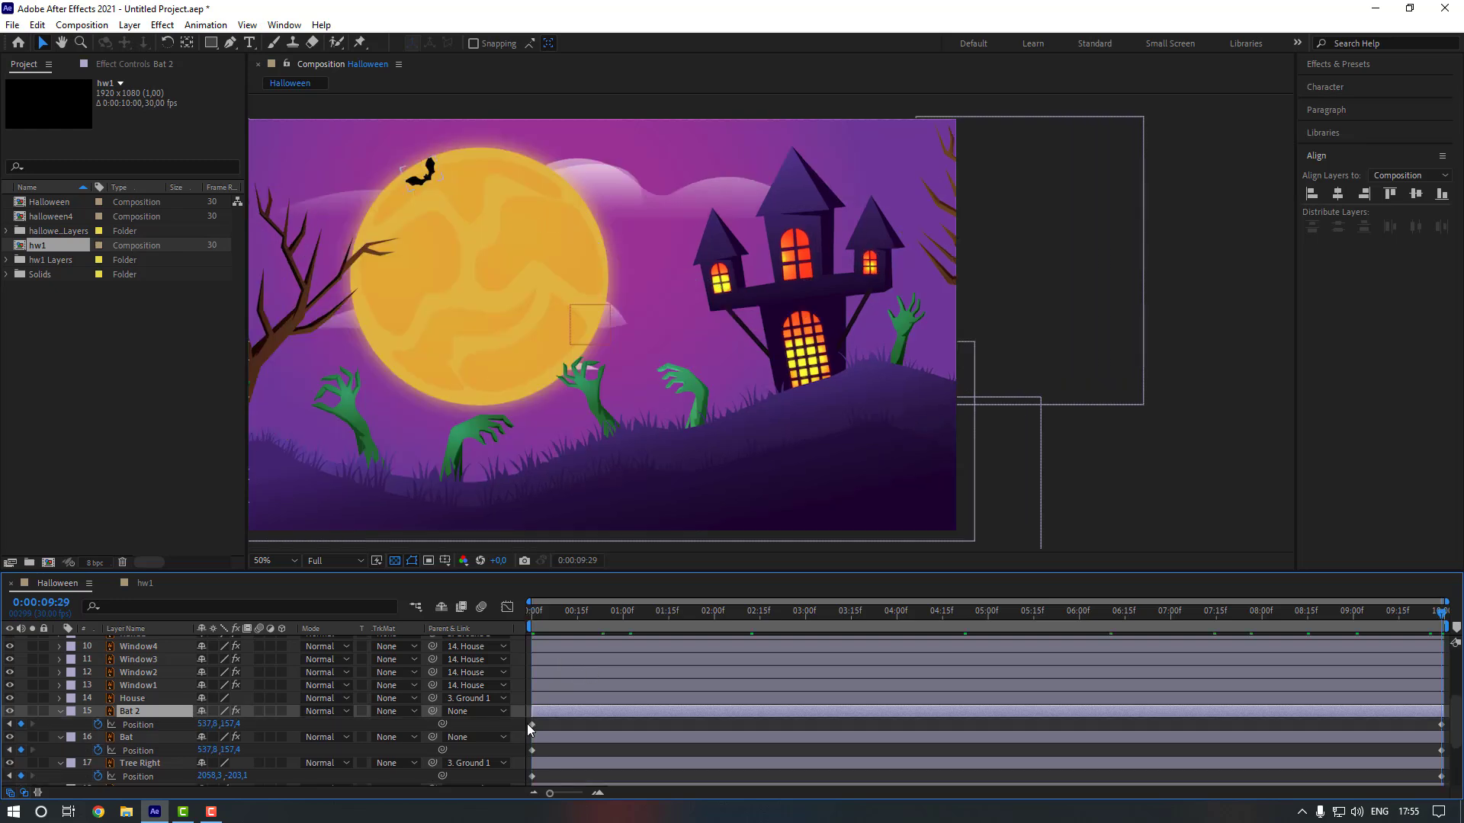
left_click_drag(527, 724, 1450, 732)
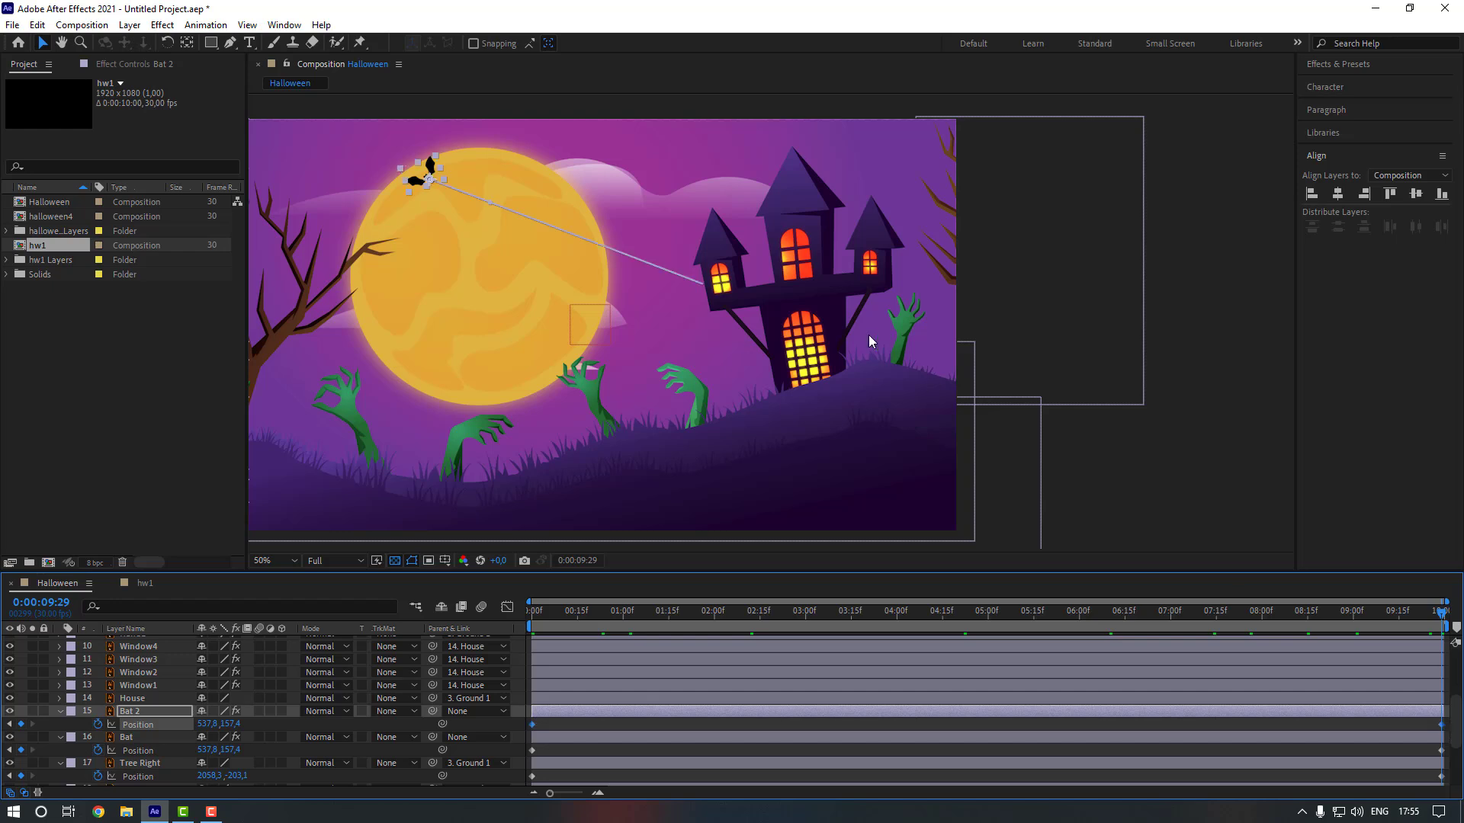
left_click_drag(428, 177, 446, 264)
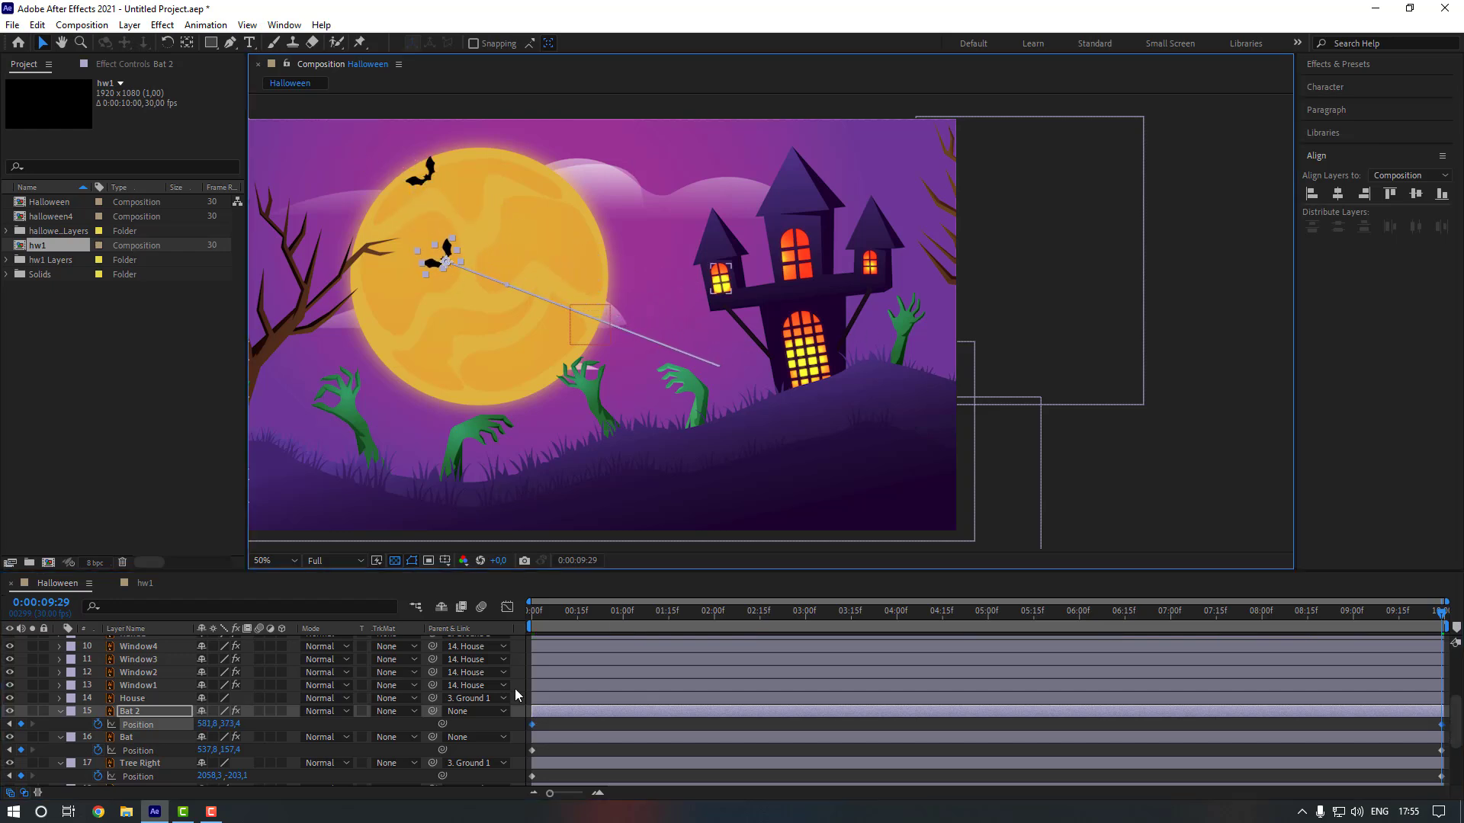
Reduce the scale of Bat 2 to 80%.
left_click(564, 715)
key("s")
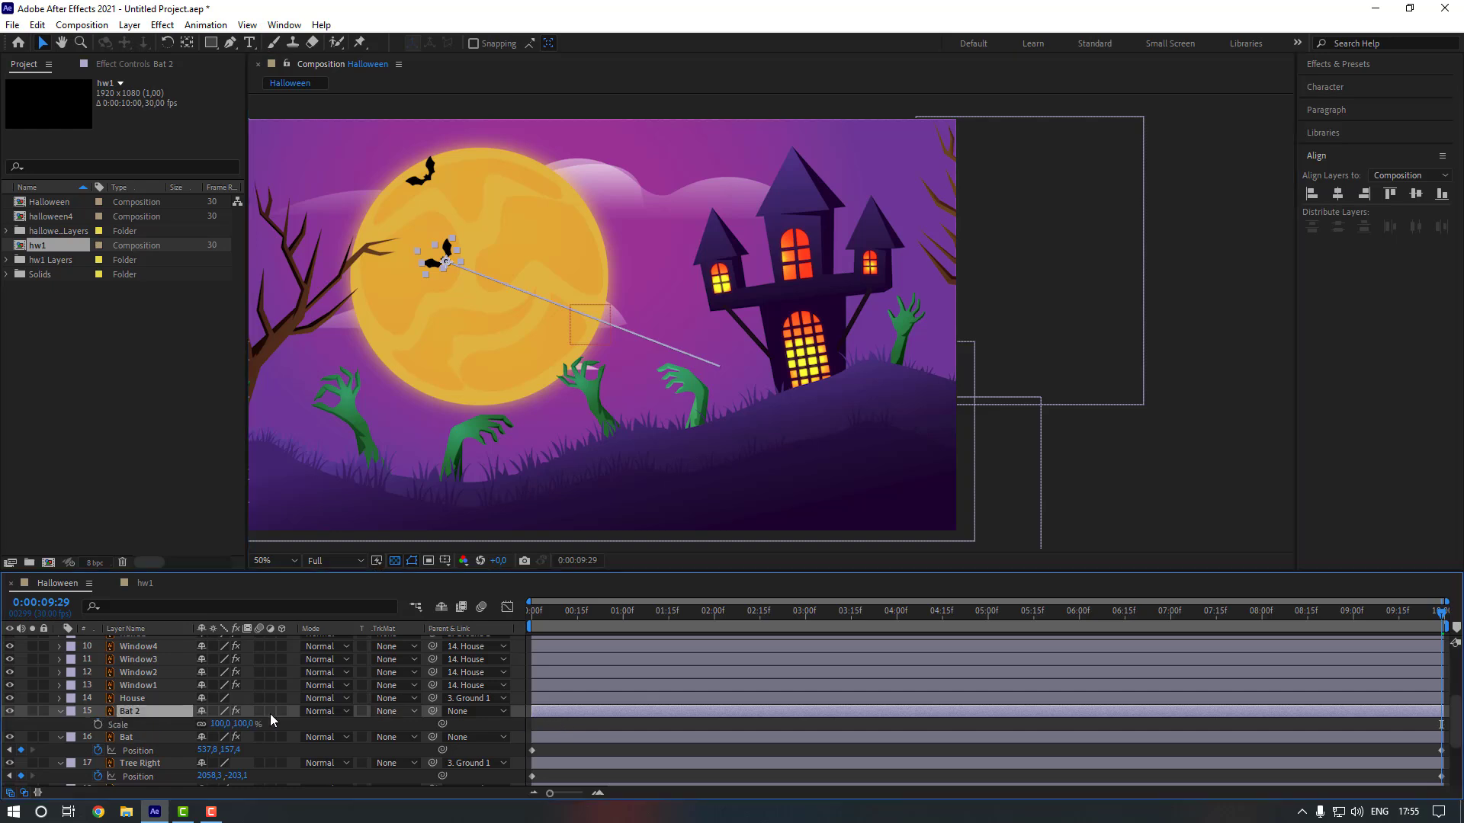
left_click(220, 725)
type("90")
key("Return")
left_click(220, 724)
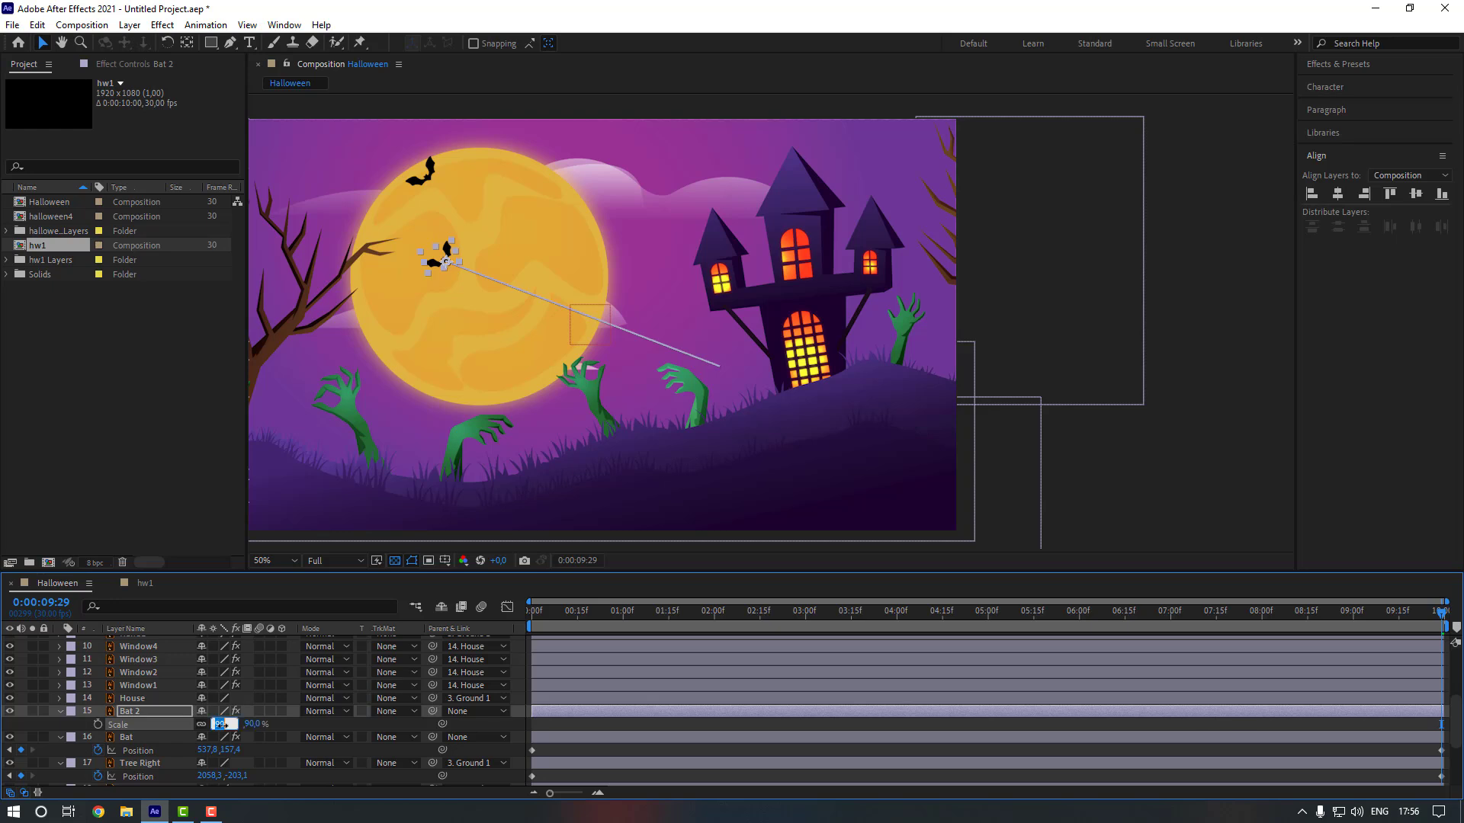
key("Return")
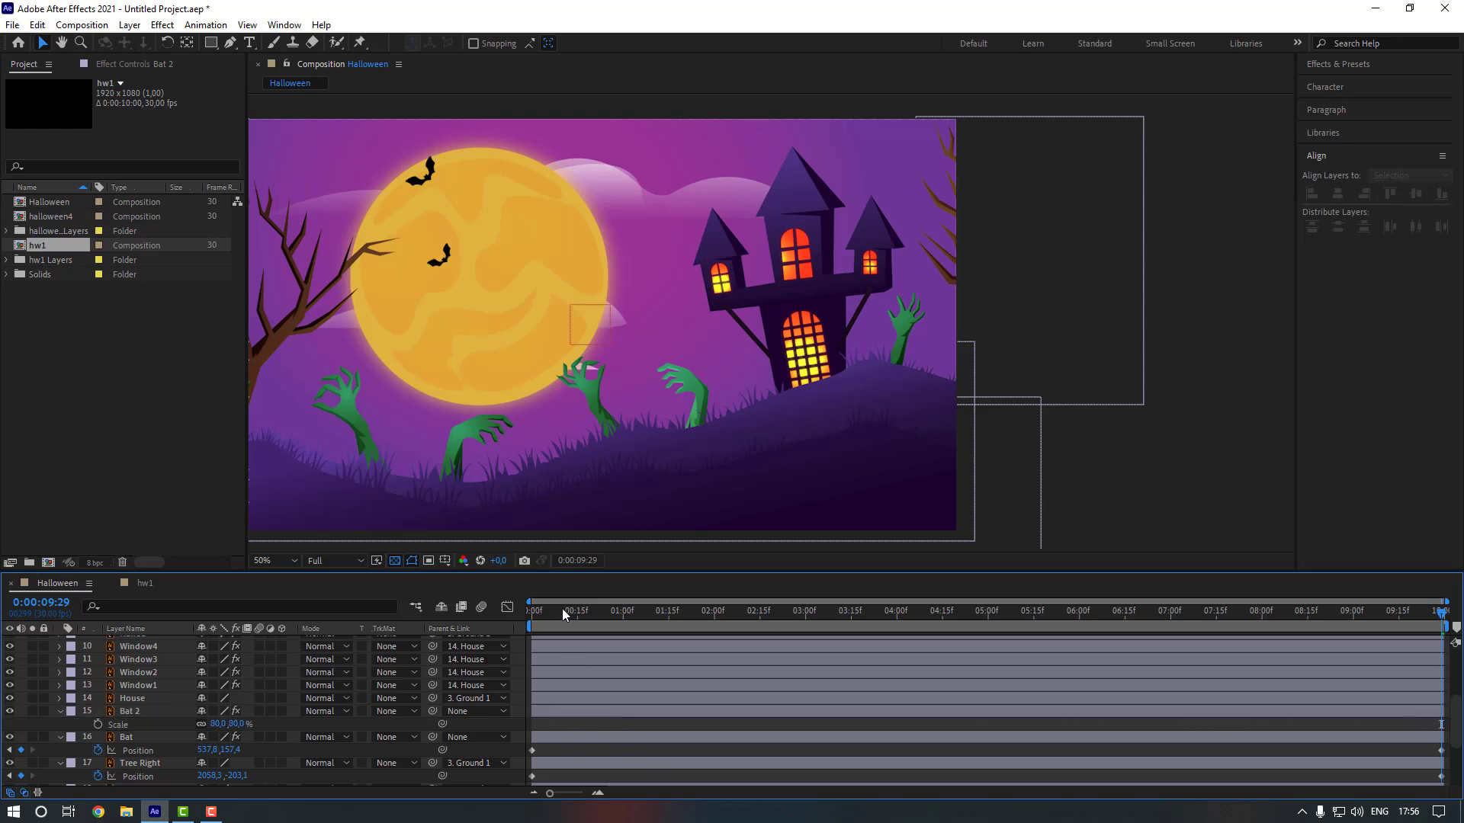
Preview both bats flying out from behind the castle, starting at the beginning of the timeline.
left_click_drag(561, 609, 454, 607)
key("space")
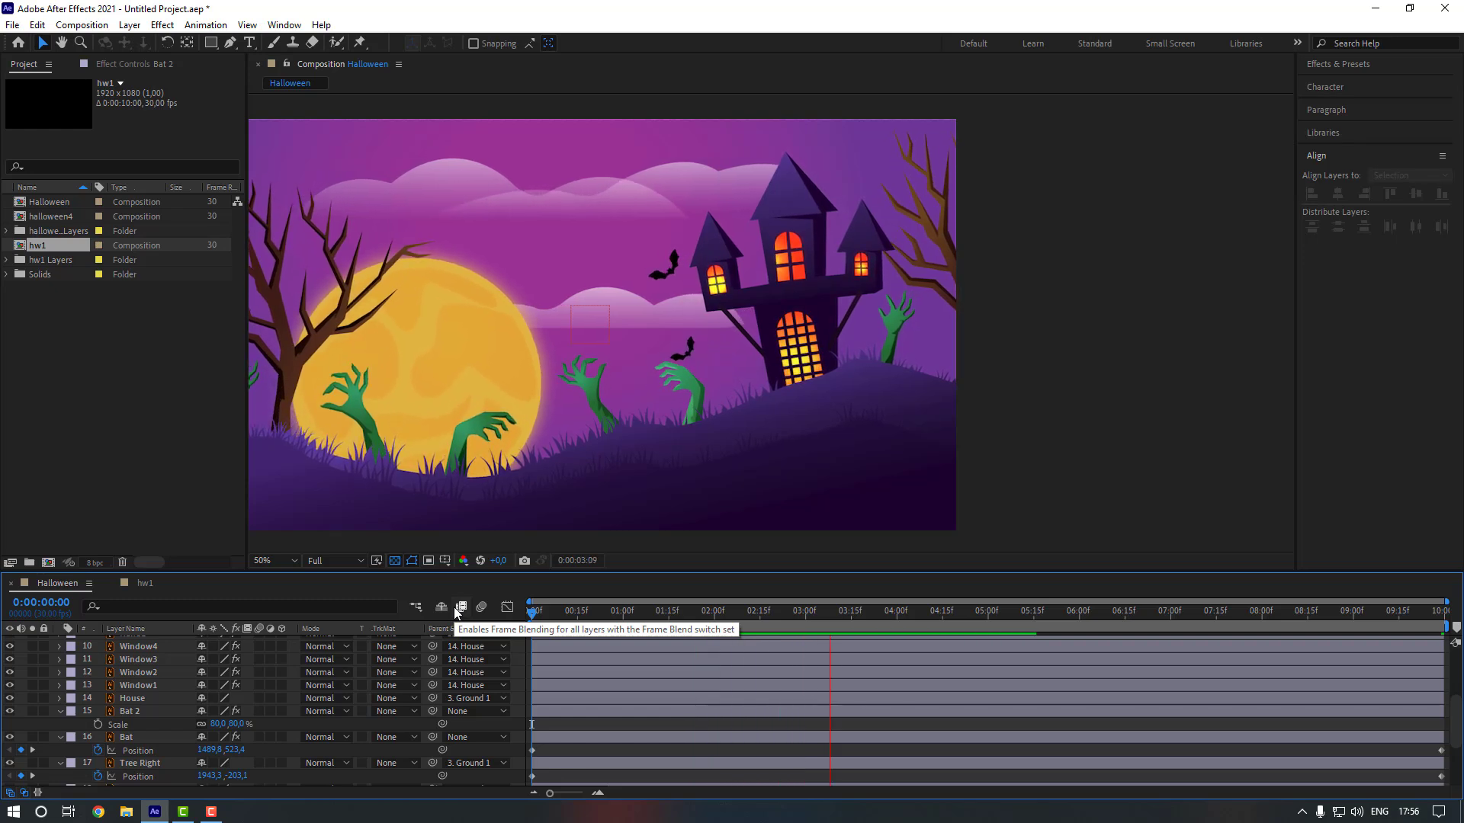
key("space")
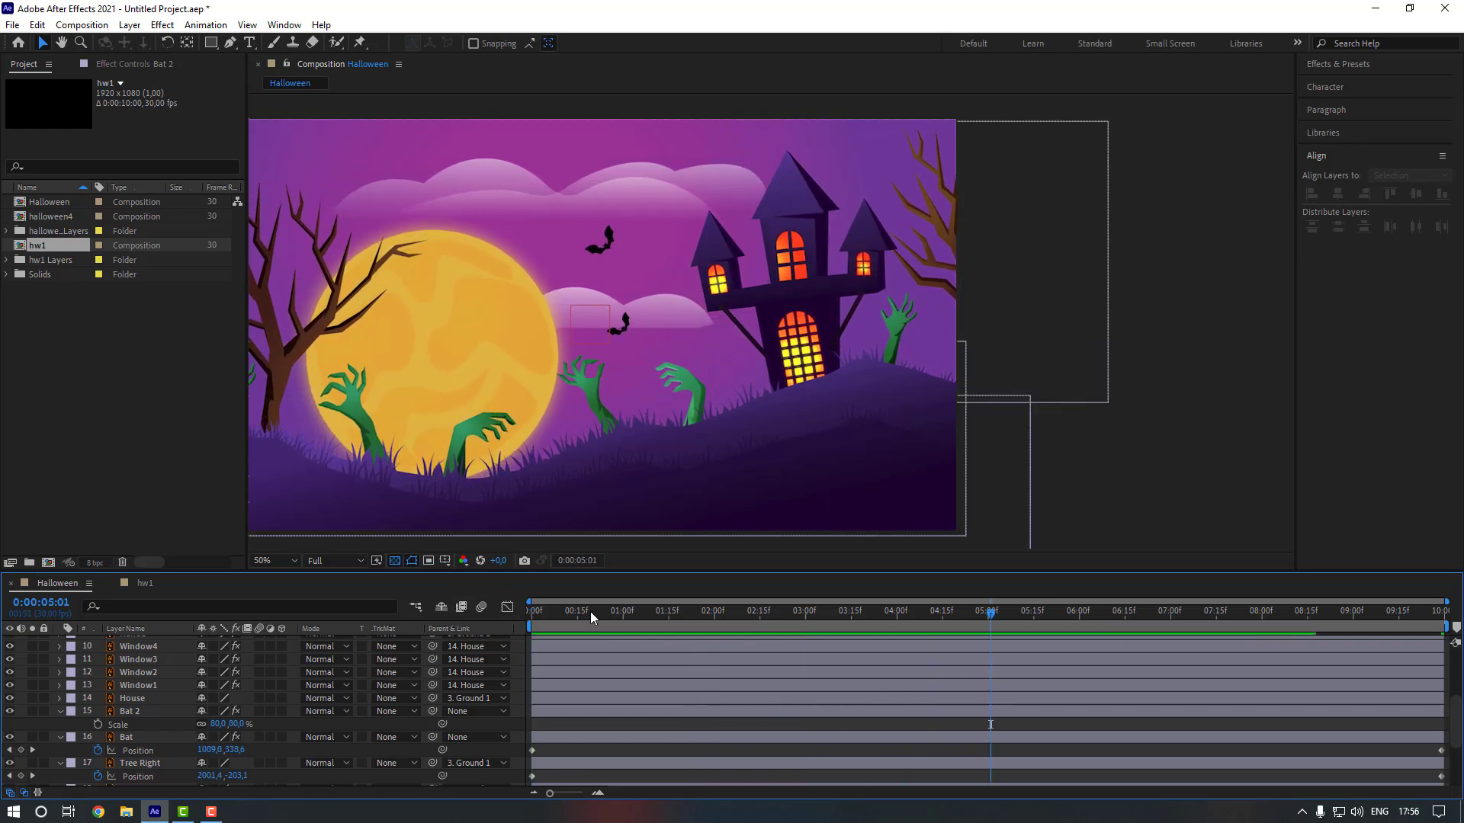
Duplicate Bat 2 and raise the copy's starting position at 0:00:00:00 to about 1533, 639.
left_click(60, 712)
left_click(131, 711)
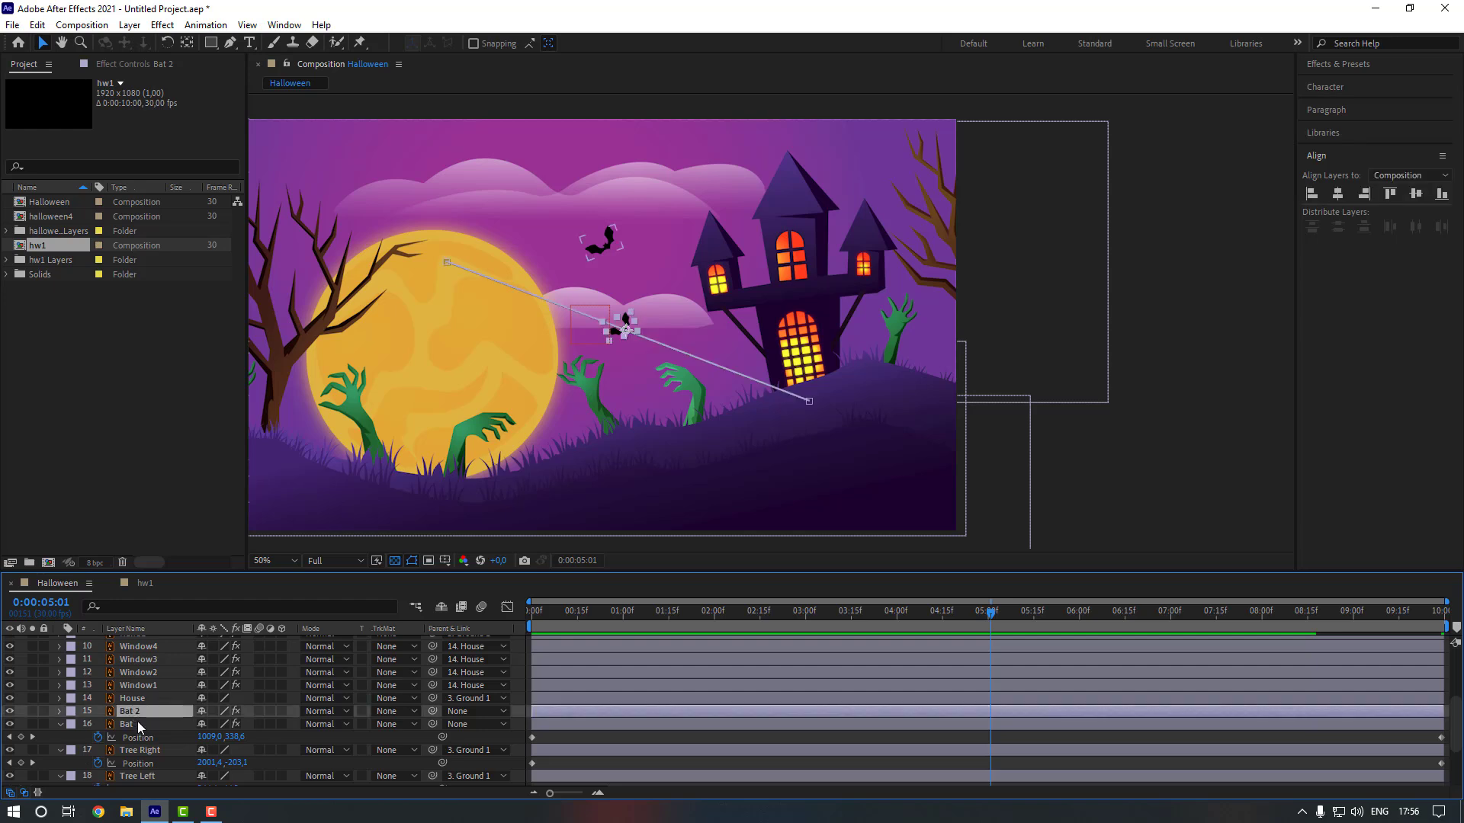
key("ctrl+d")
key("u")
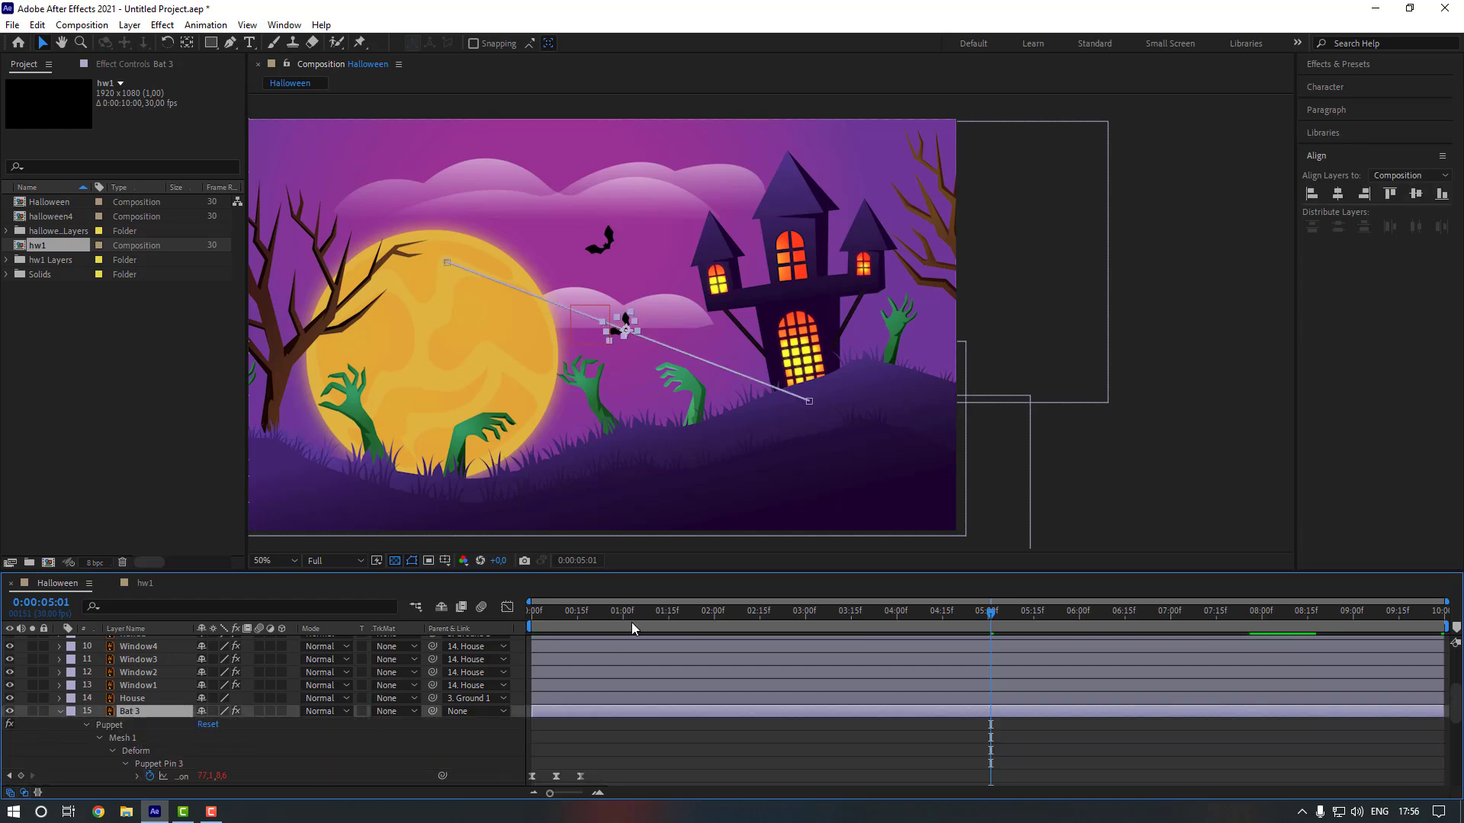
key("u")
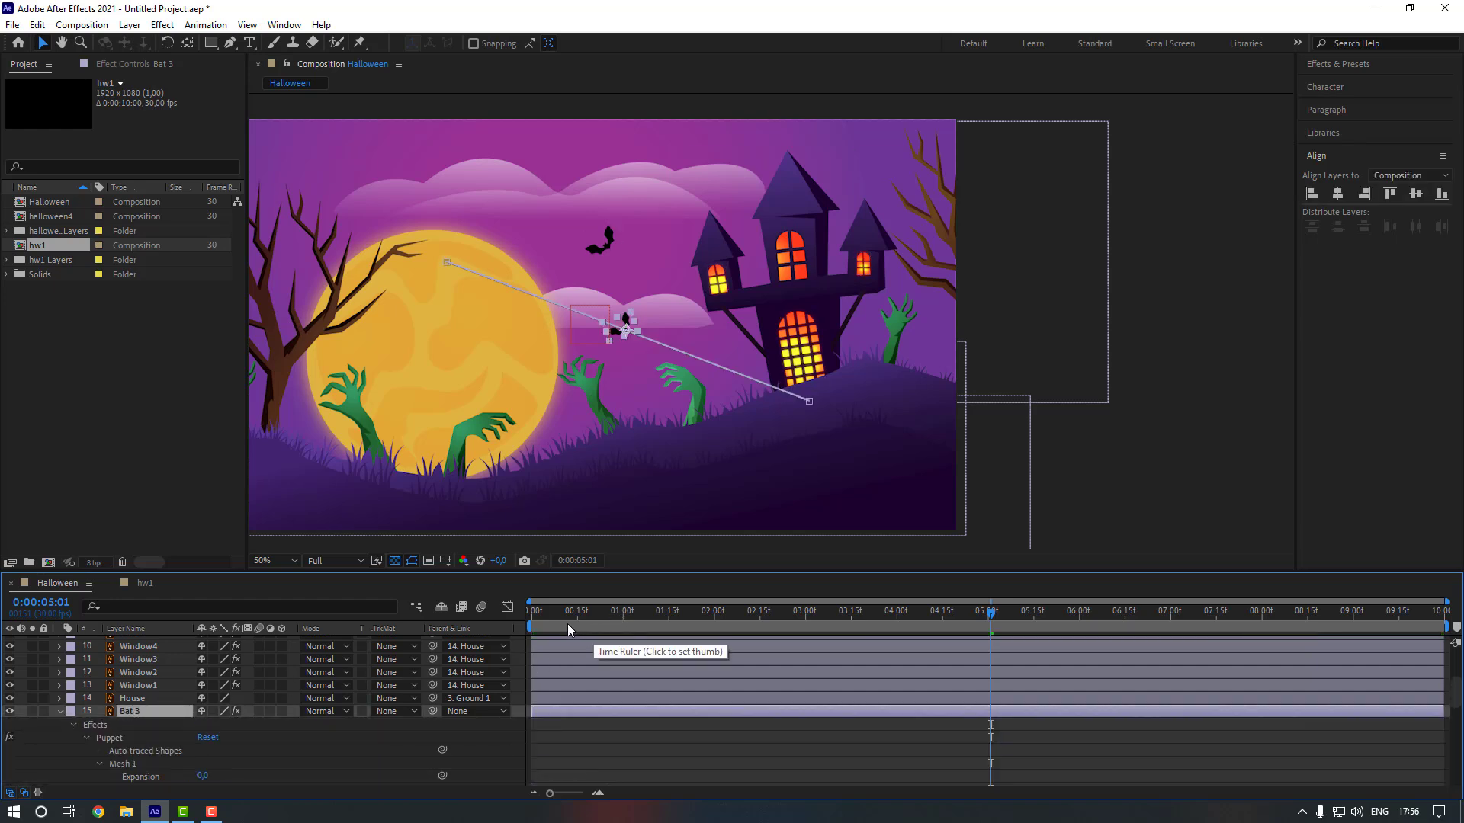
key("p")
left_click_drag(569, 624, 523, 627)
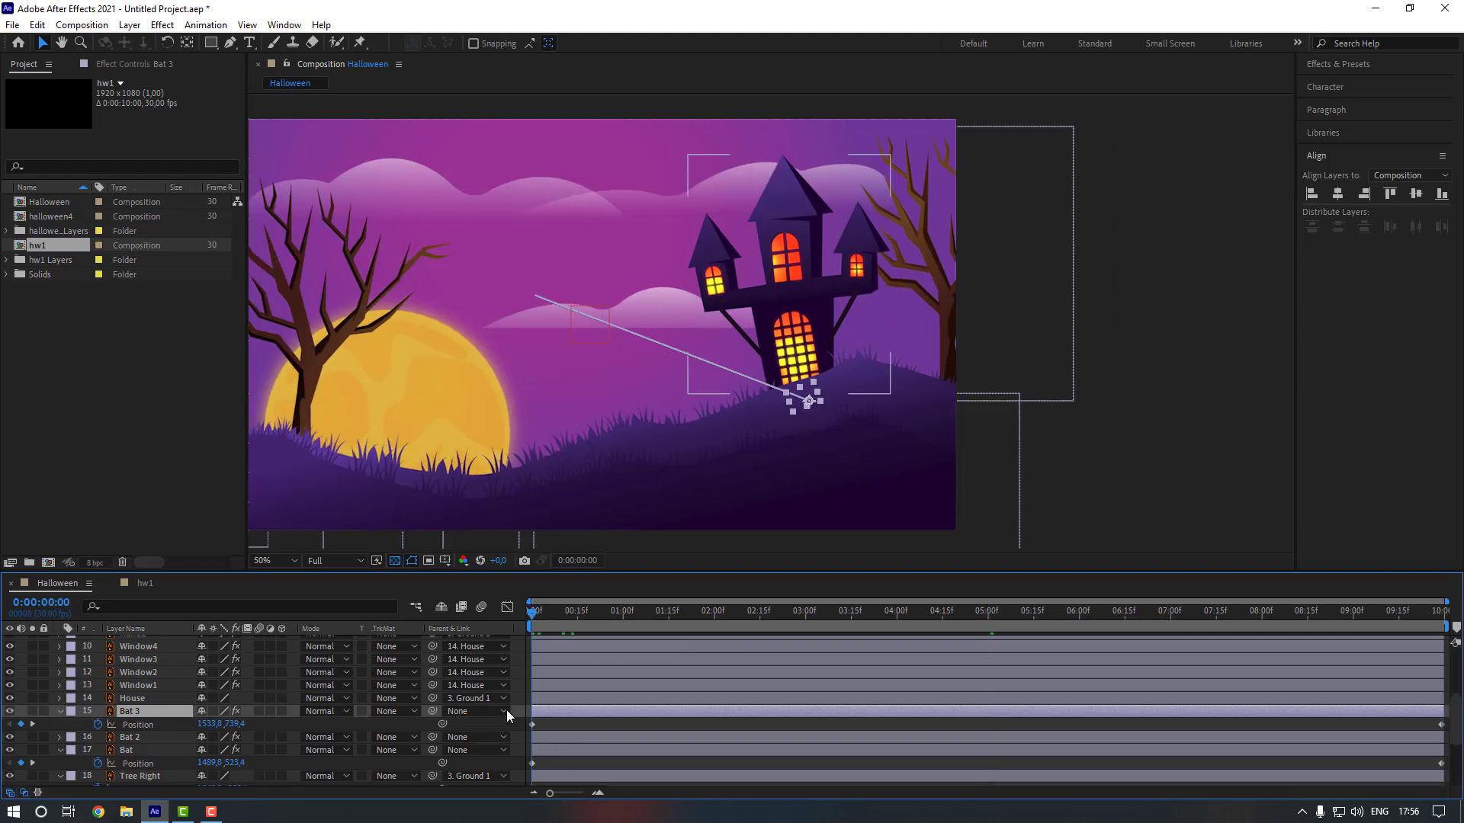
key("shift+Up")
key("shift+Up")
key("shift+Up")
key("shift+Up")
key("shift+Up")
Move the end position of Bat 3 at 0:00:09:29 to the lower part of the moon, below the second bat.
left_click(1440, 614)
left_click(1443, 722)
left_click(1439, 714)
left_click_drag(455, 235, 504, 314)
Set the rotation of Bat 3 to -45° and check its flight at an earlier time.
key("r")
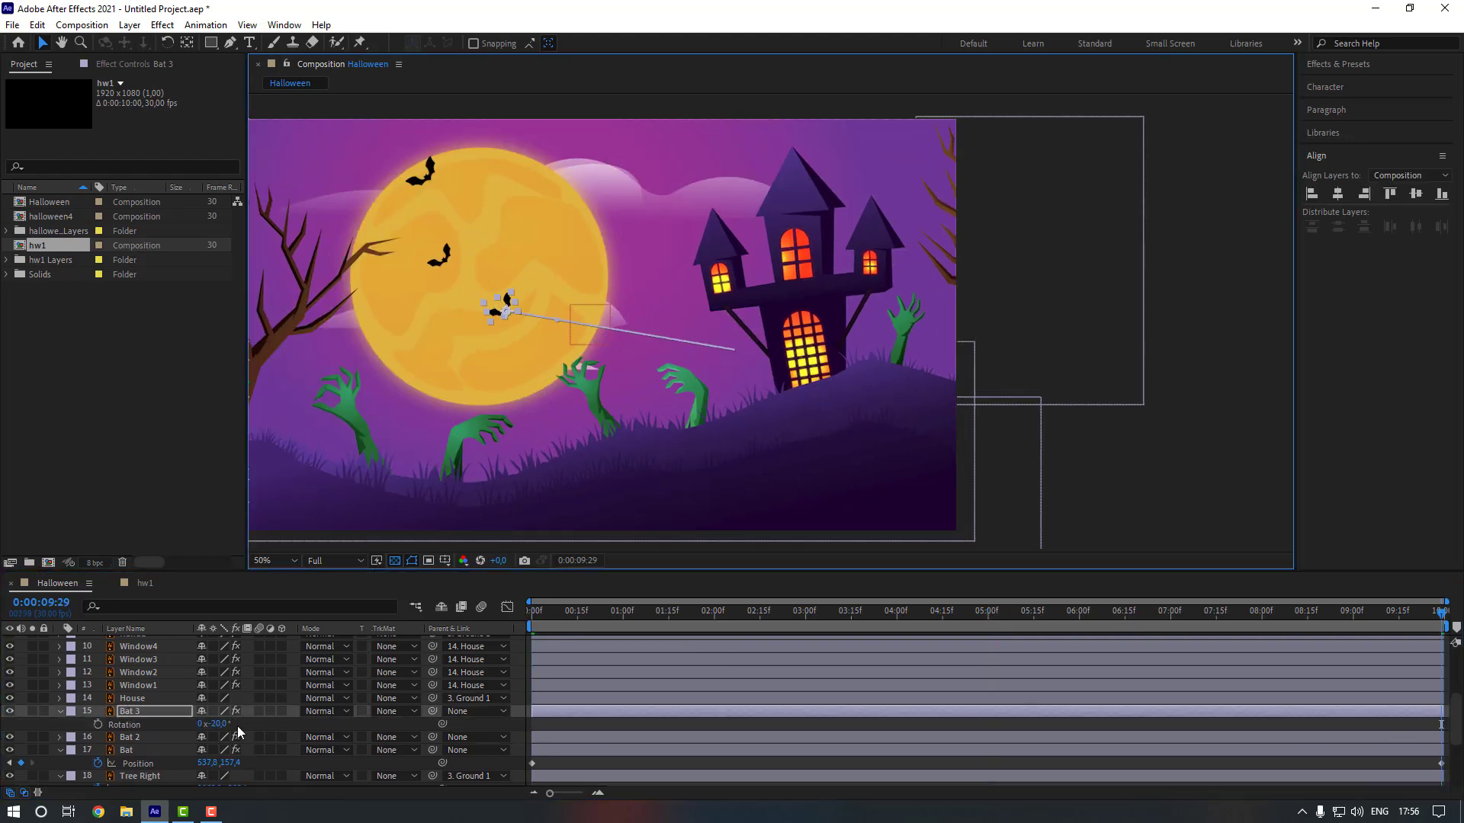
left_click_drag(230, 724, 210, 725)
left_click(556, 642)
left_click_drag(1441, 614, 1153, 617)
Duplicate Bat 3 and move the copy's end position at 0:00:09:29 to about 849, 413 on the moon.
left_click(610, 711)
key("ctrl+d")
key("p")
left_click_drag(576, 618, 530, 617)
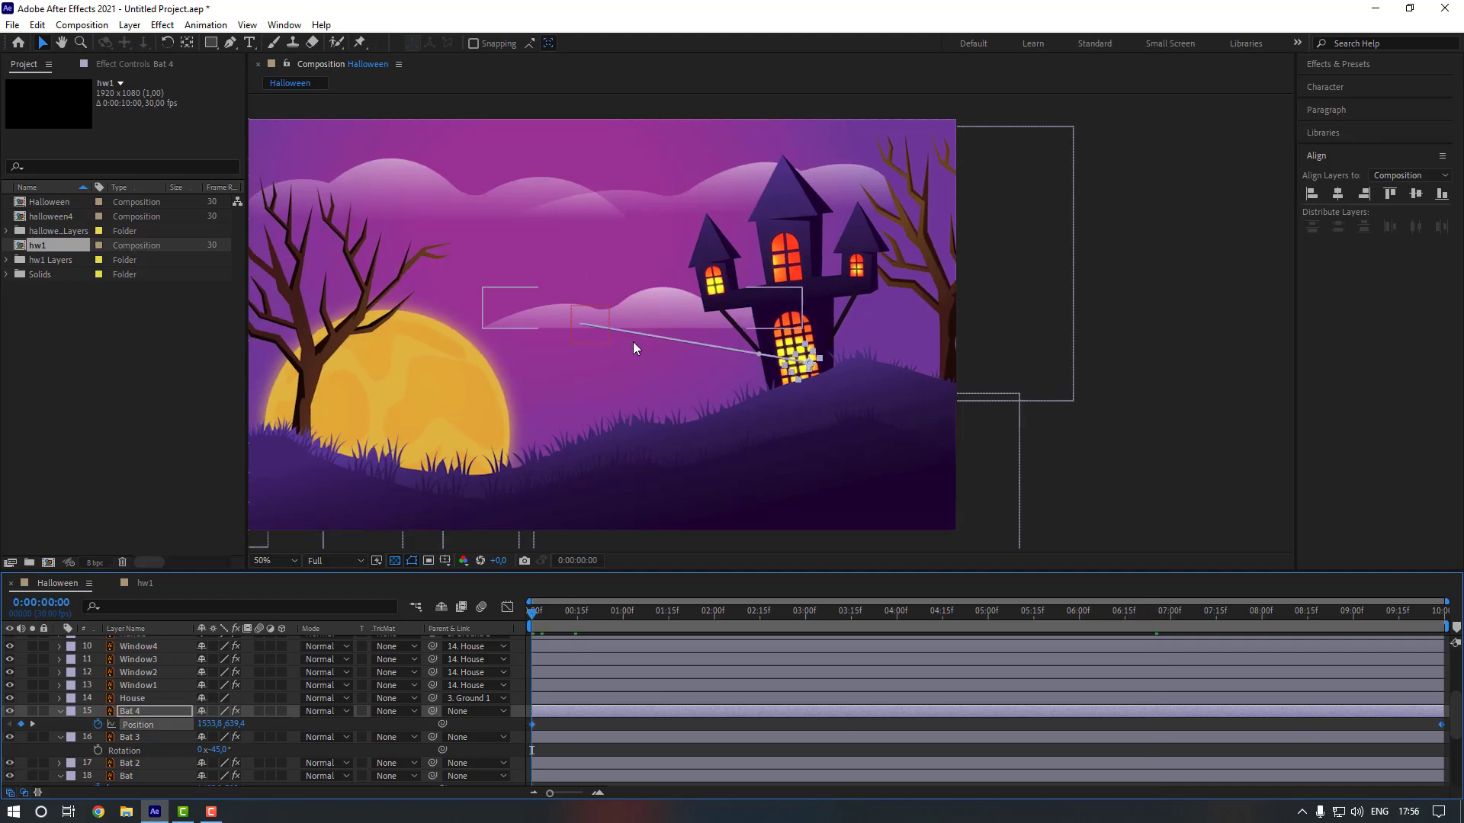
key("k")
left_click_drag(503, 314, 545, 200)
left_click(560, 728)
Duplicate Bat 4 and raise the copy's end position to about 849, 213 near the moon's upper edge.
left_click(156, 712)
key("ctrl+d")
key("p")
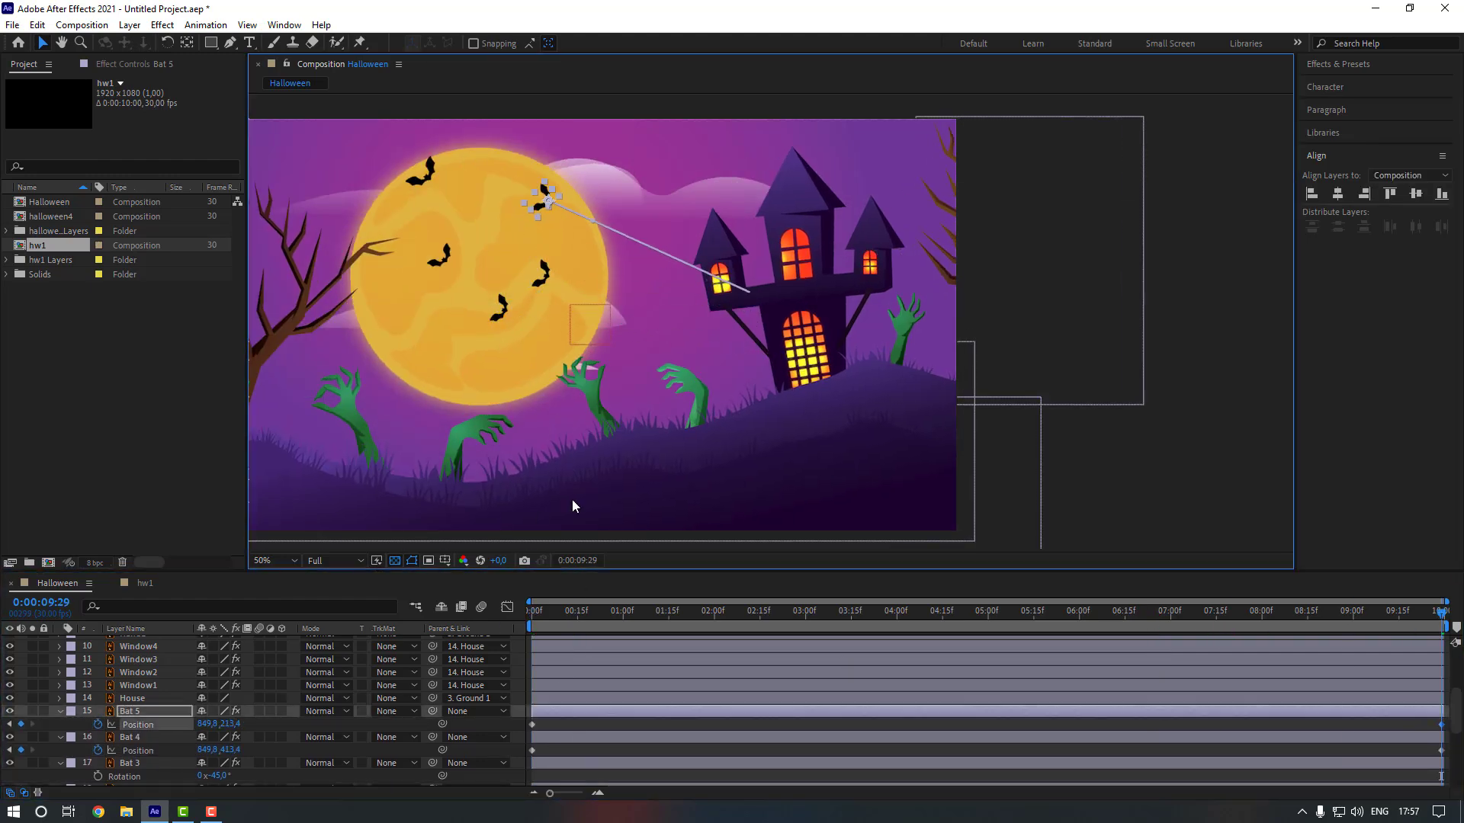
Adjust the flight path of Bat 5, shifting its starting position behind the castle at 0:00:00:00.
left_click(531, 614)
left_click_drag(822, 320, 797, 347)
left_click_drag(652, 614, 1070, 614)
left_click_drag(239, 724, 233, 724)
left_click_drag(1070, 614, 1442, 616)
left_click(1296, 724)
Fit the whole composition in view and preview the animation with all five bats.
scroll(1296, 724, "up", 3)
left_click(269, 562)
left_click(305, 307)
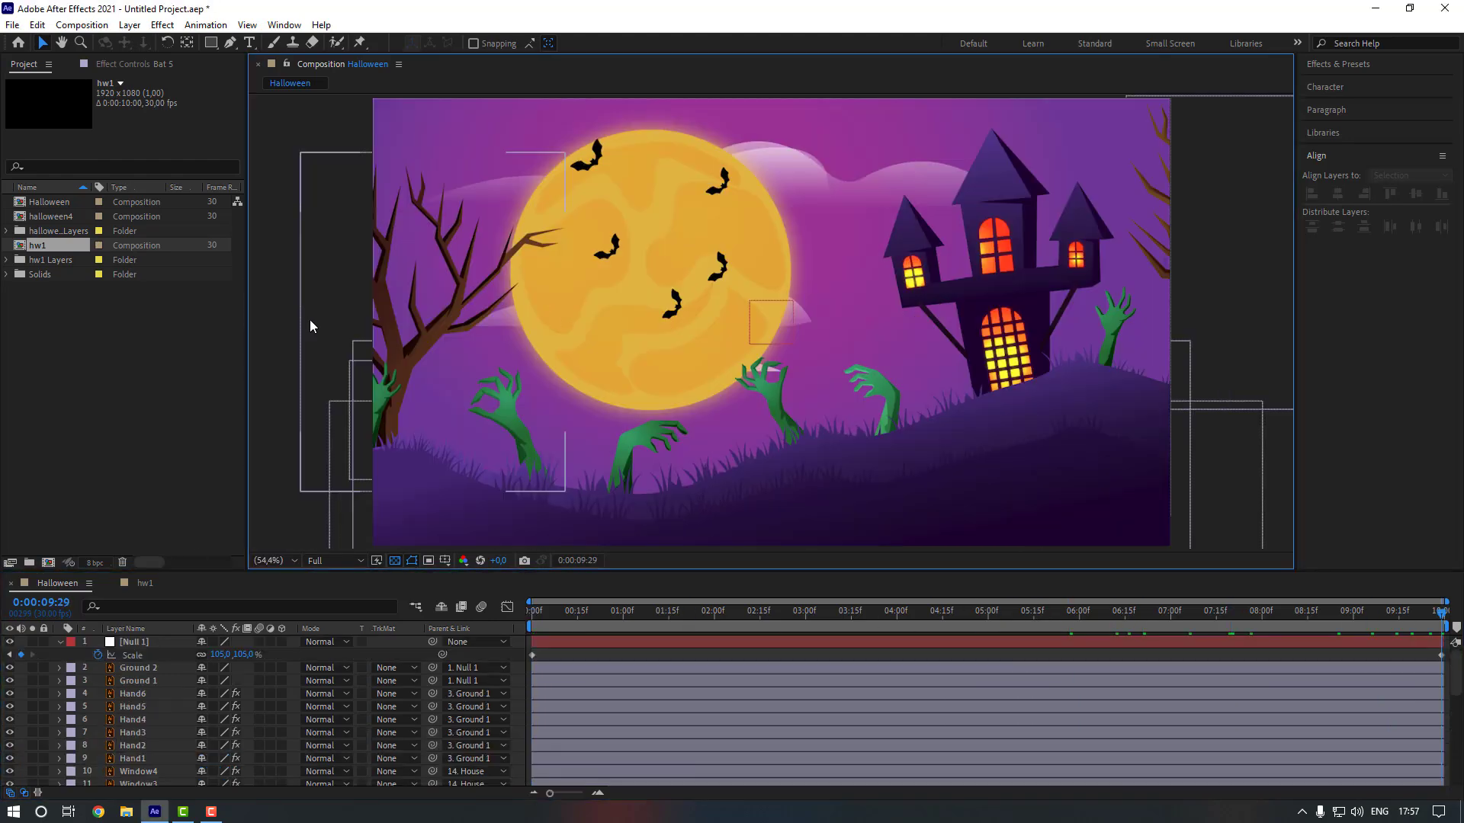
key("space")
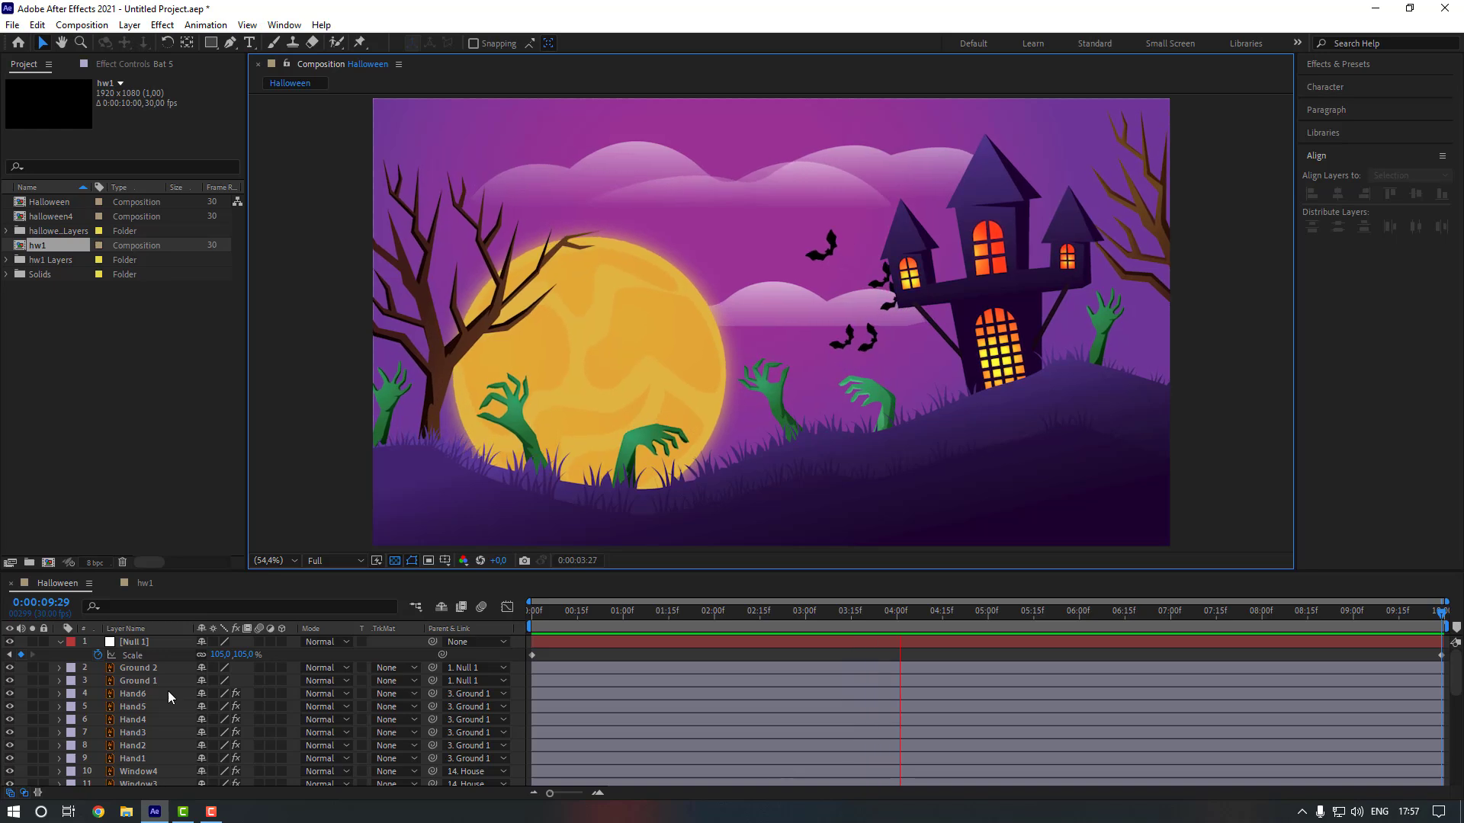
key("space")
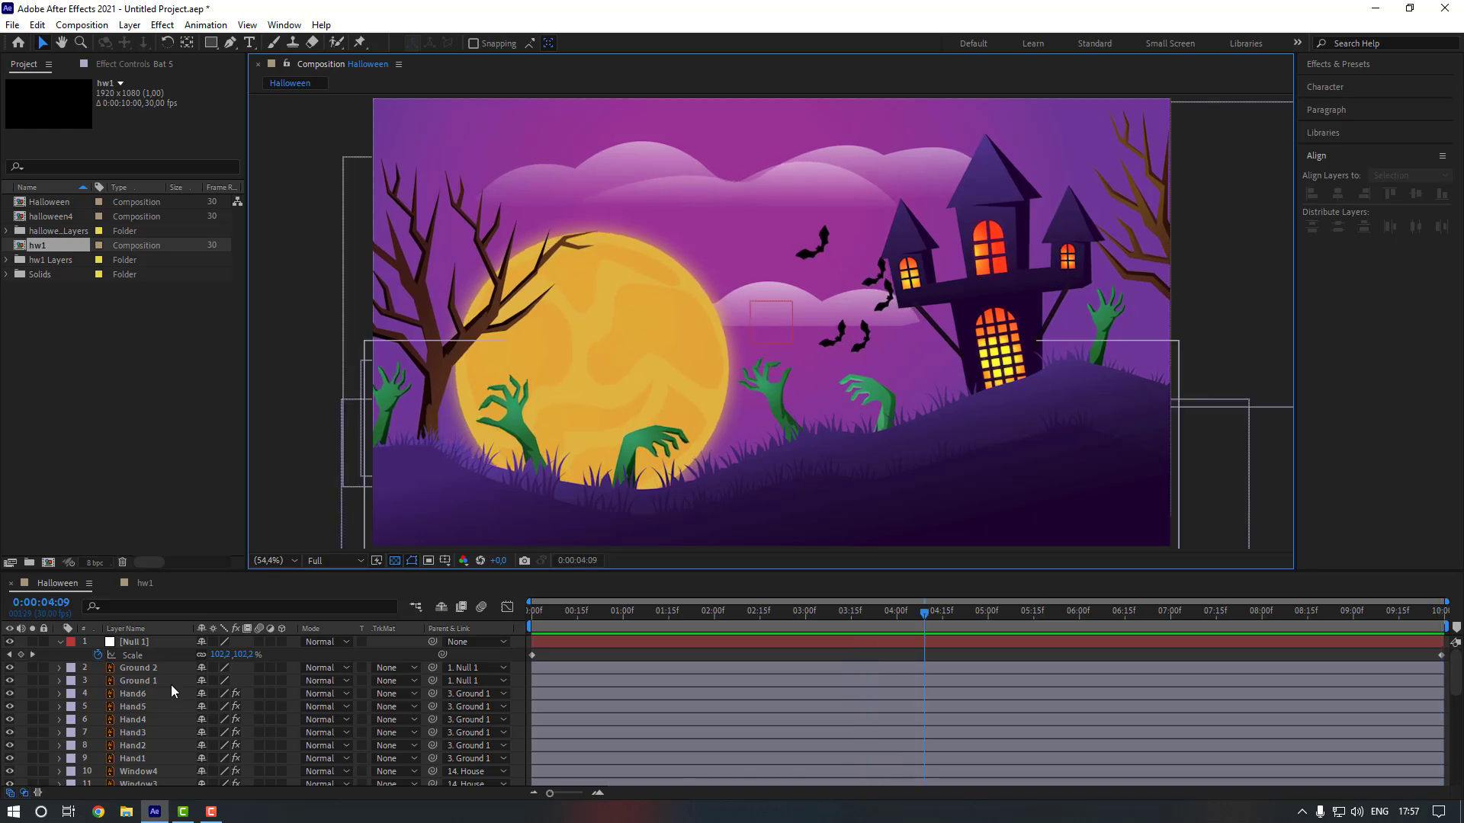
Add a position keyframe to Null 1 at 0:00:00:00 at 960, 540.
left_click(153, 639)
left_click_drag(552, 620, 474, 630)
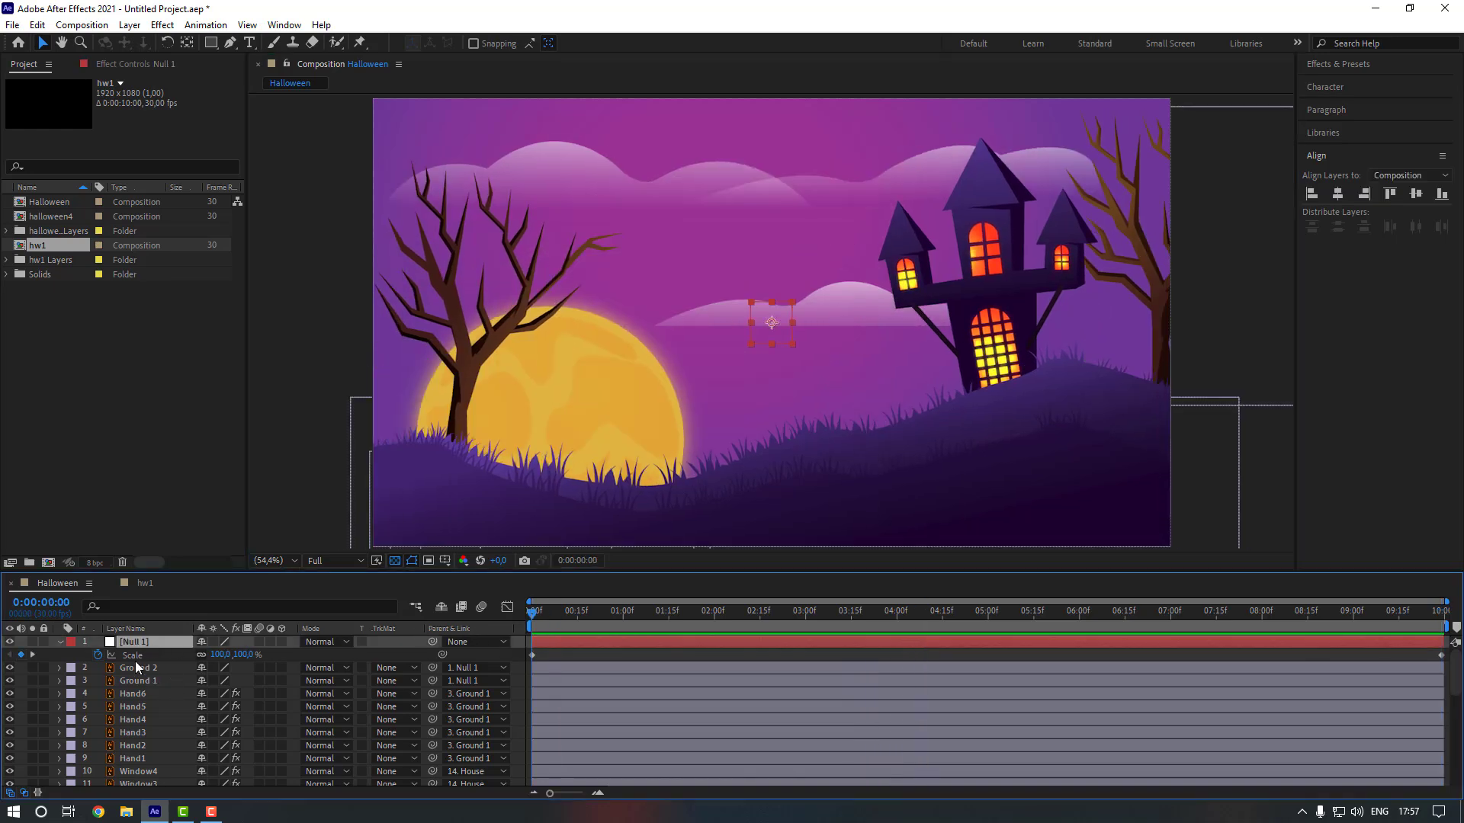
key("shift+p")
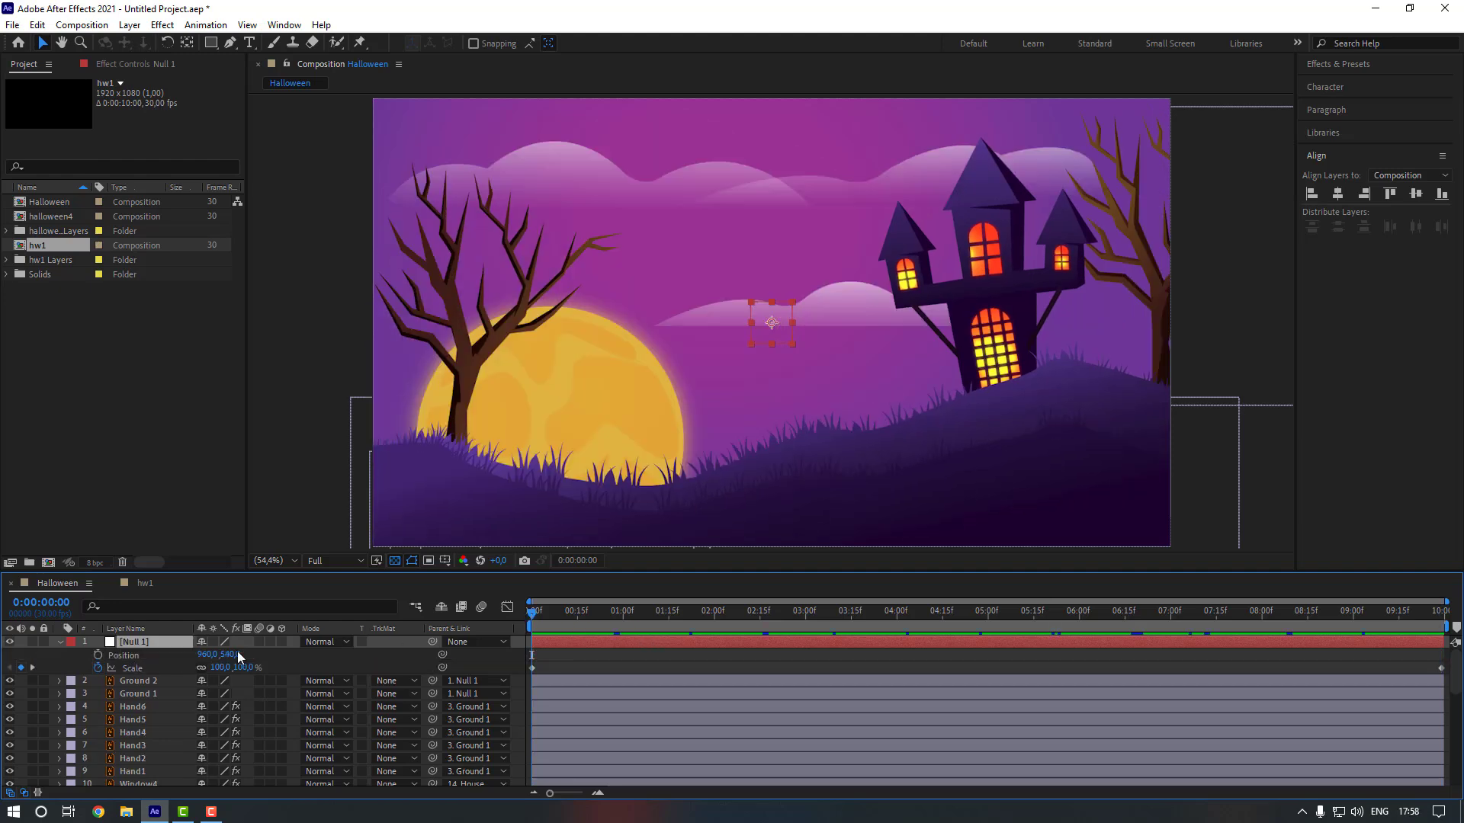
left_click(98, 656)
Shift Null 1's position to 980, 540 at 0:00:09:29 and preview the resulting camera move.
key("End")
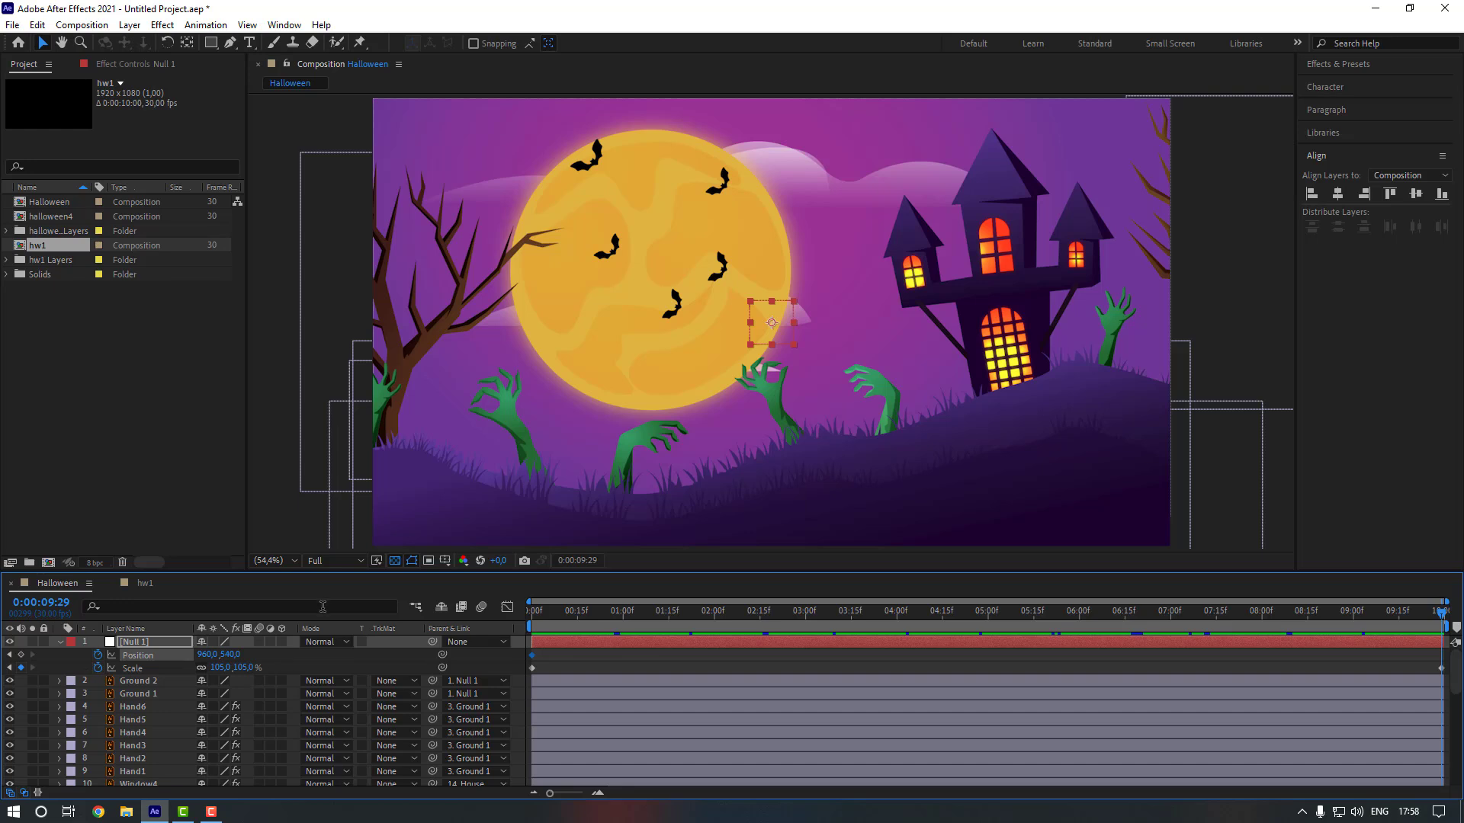
key("shift+Right")
key("shift+Right")
key("shift+Right")
key("shift+Right")
key("shift+Right")
key("shift+Right")
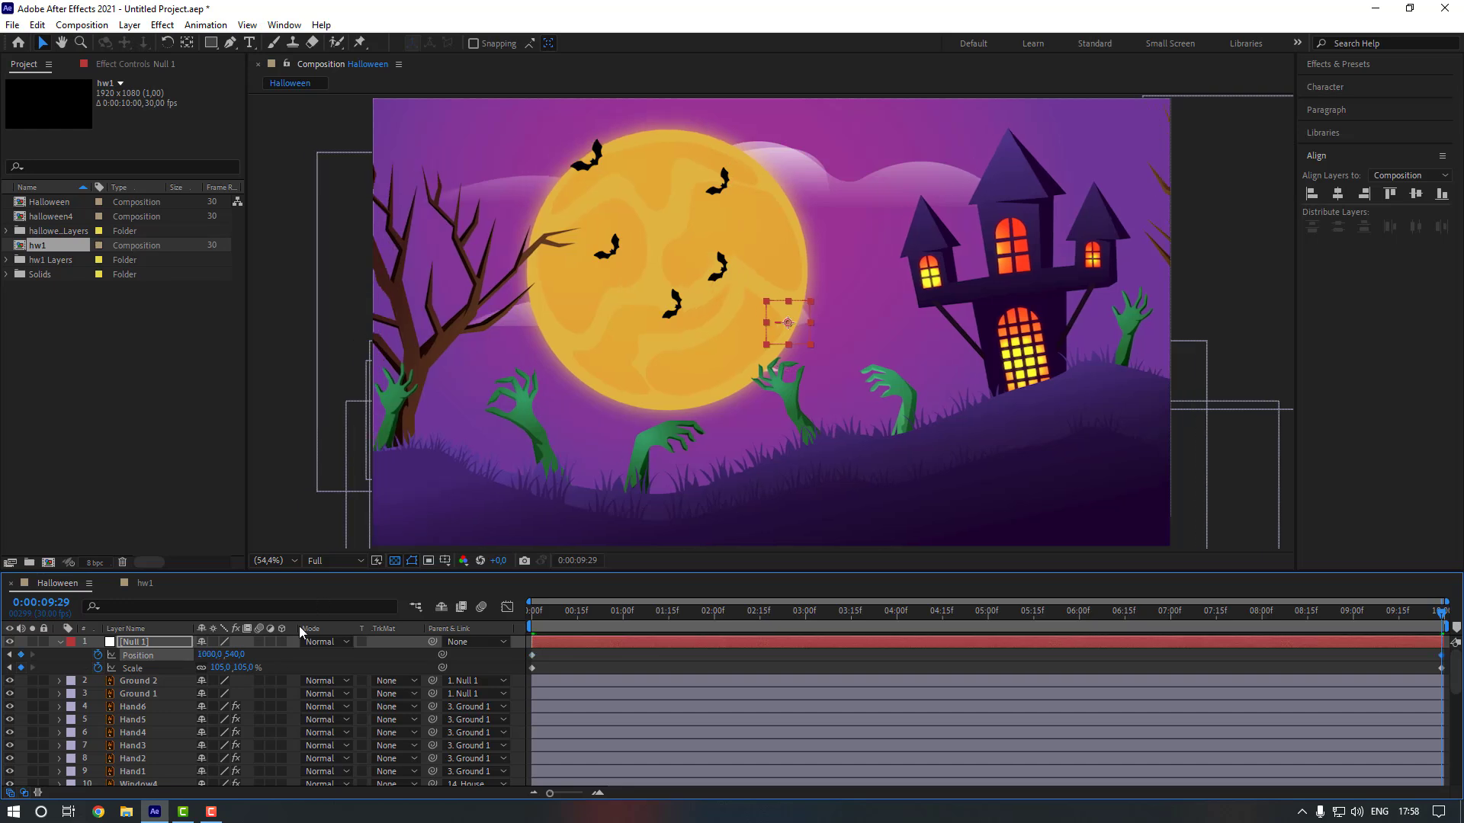
key("shift+Left")
key("shift+Left")
key("shift+Left")
key("shift+Left")
left_click(610, 652)
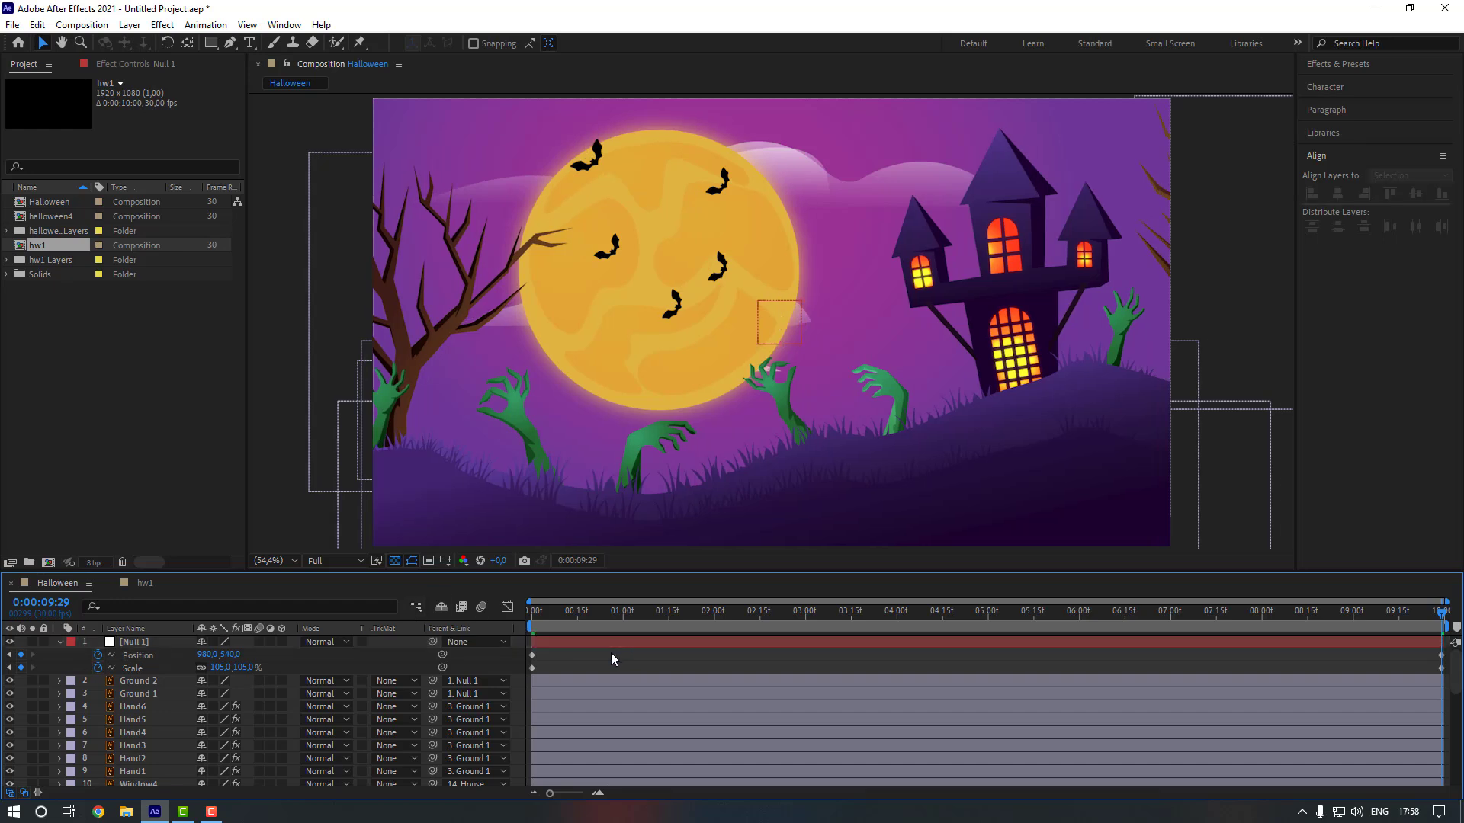
key("space")
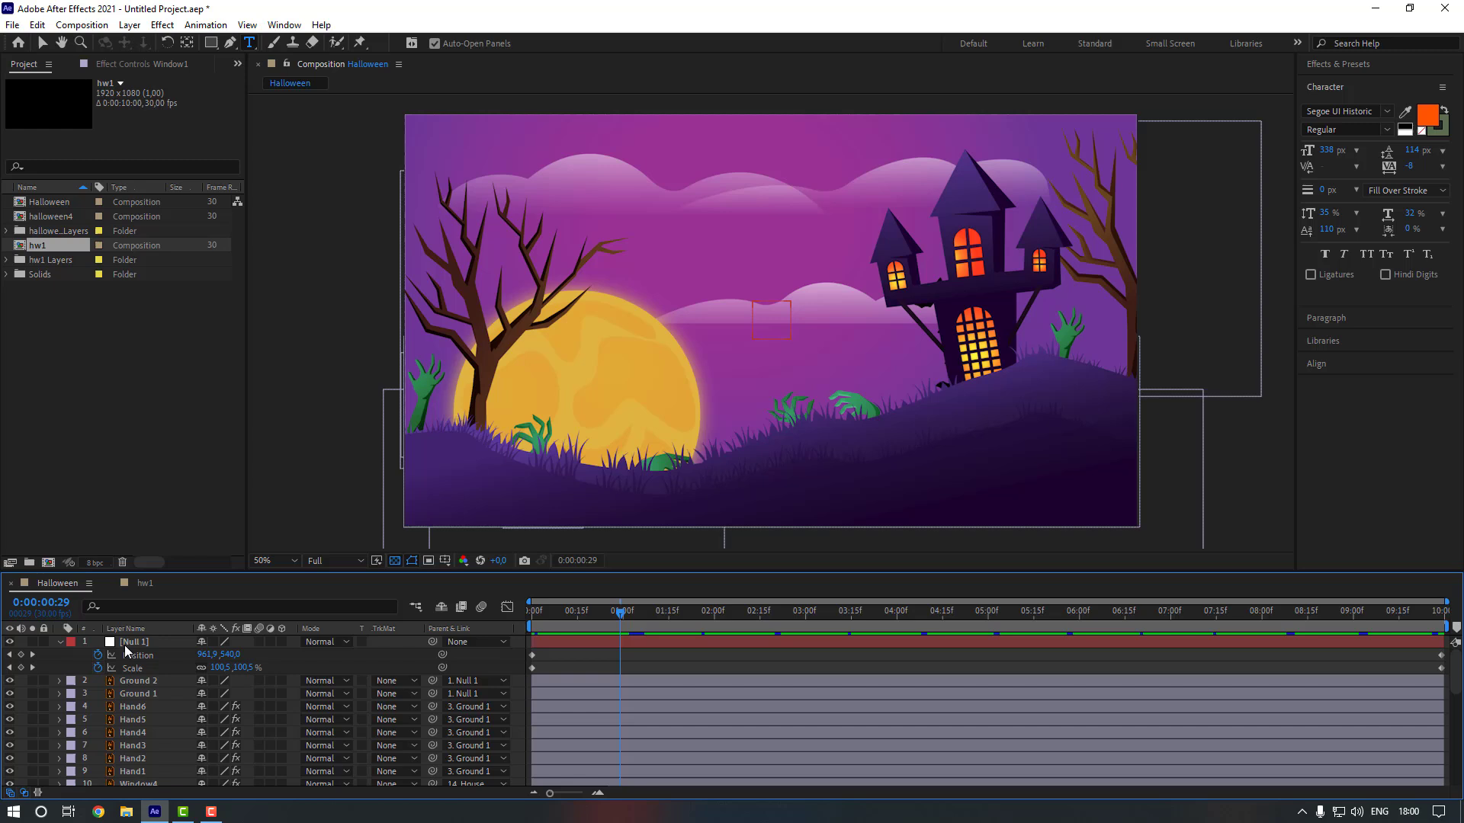
Collapse Null 1's properties and add a paragraph text reading HAPPY HALLOWEEN in the sky beside the castle.
left_click(125, 645)
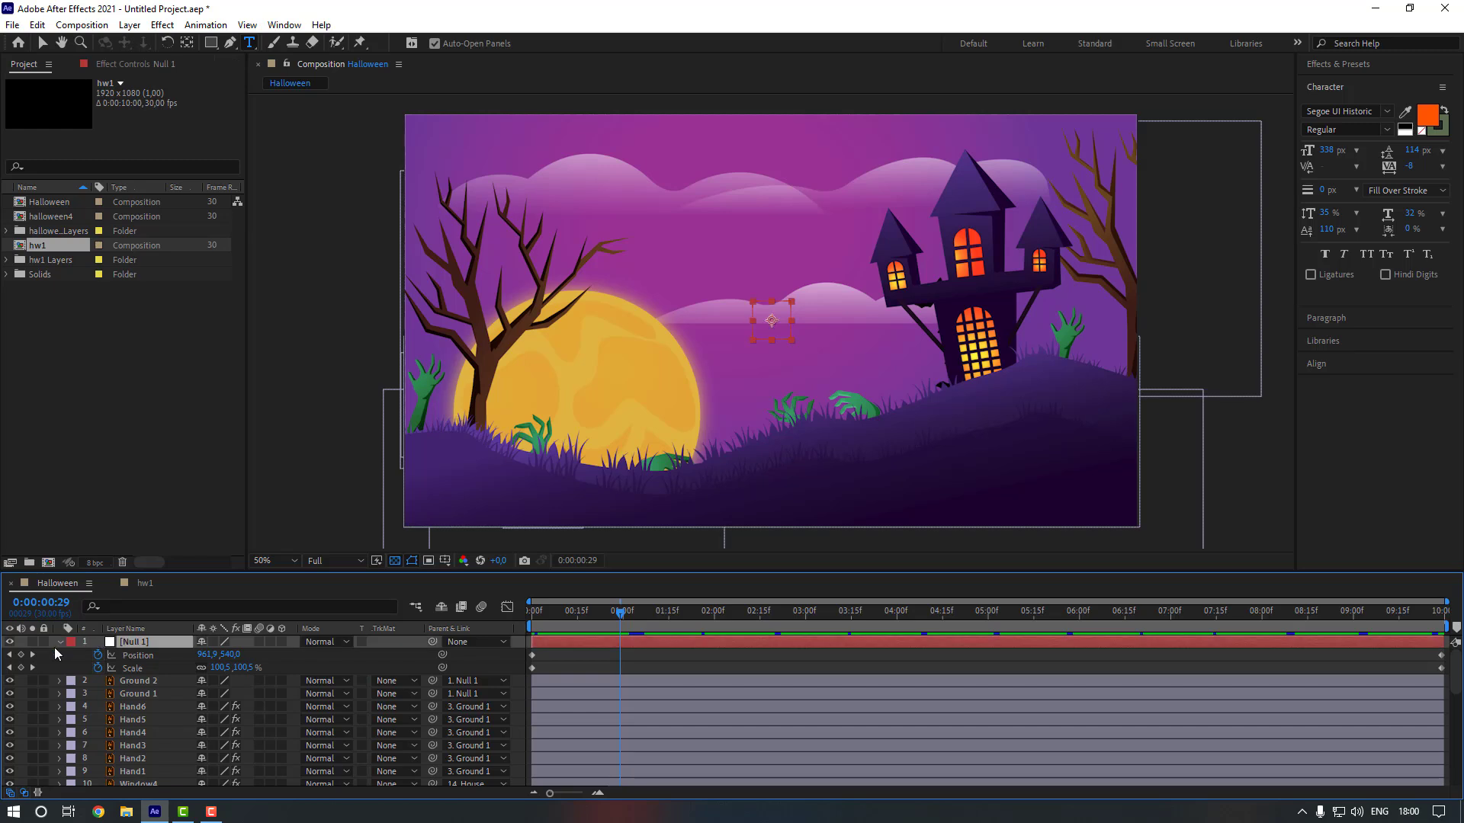
left_click(59, 642)
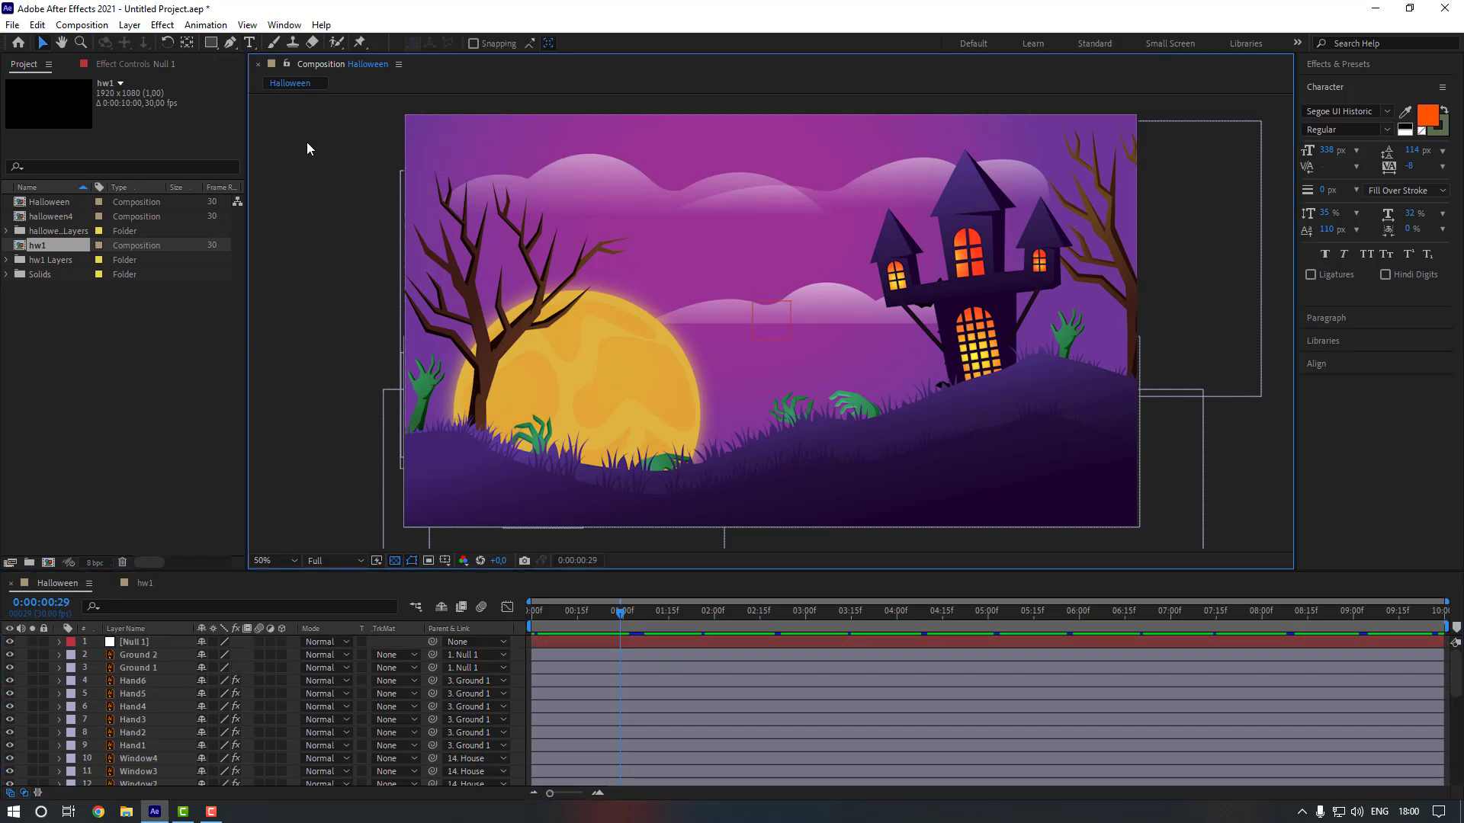
left_click(249, 44)
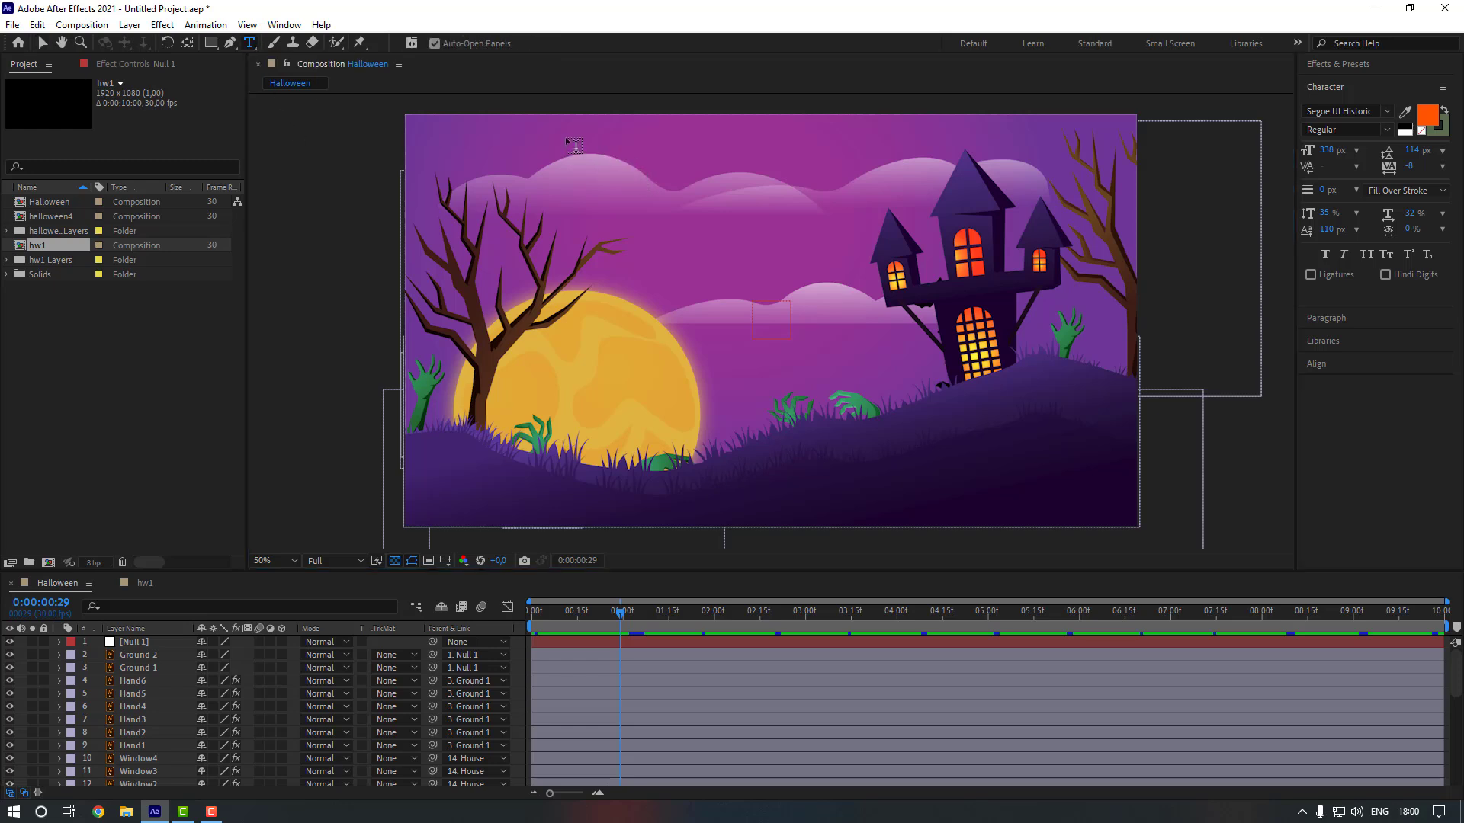
left_click_drag(566, 139, 906, 279)
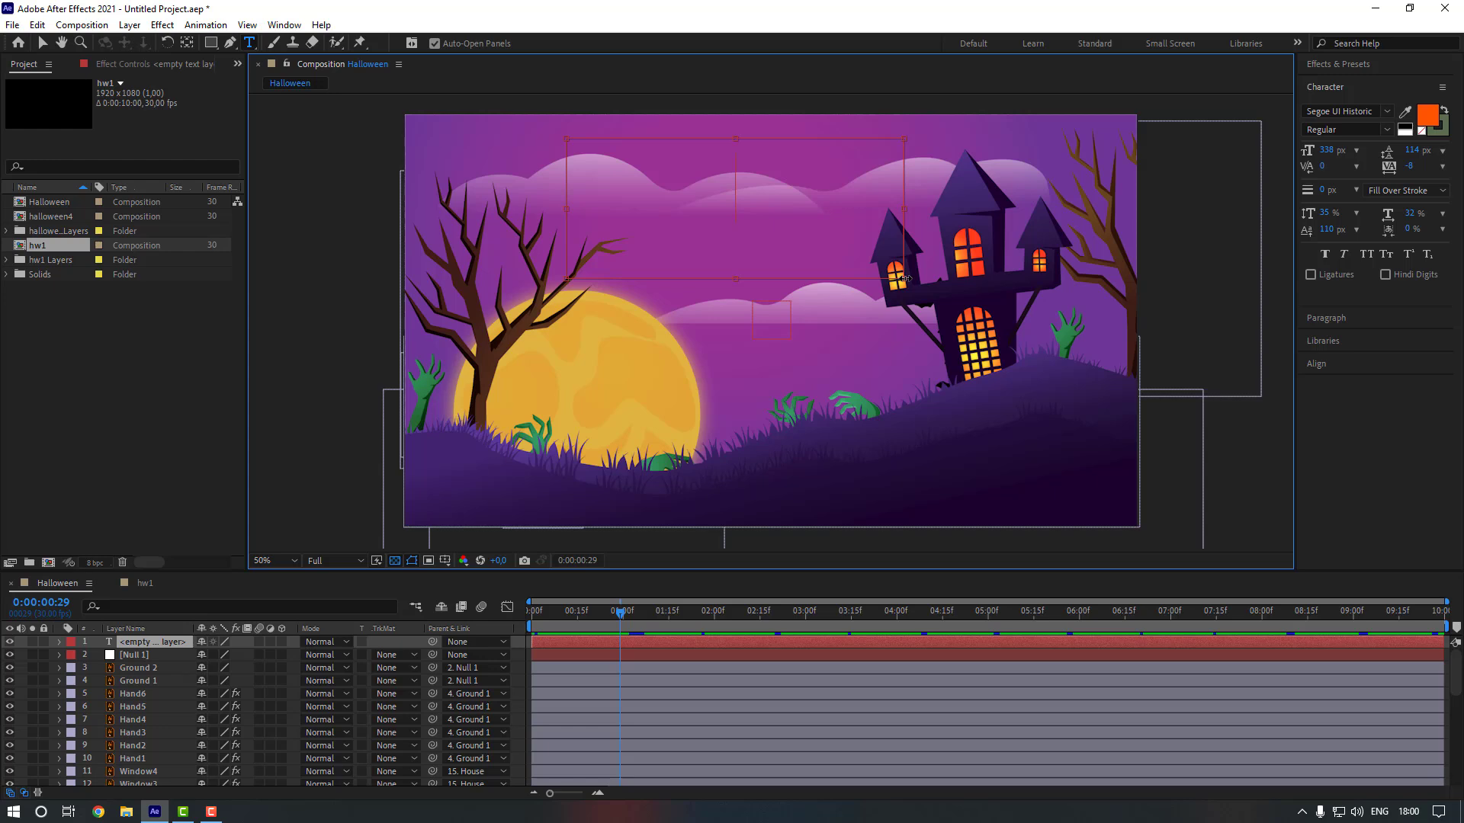
type("HAPPY")
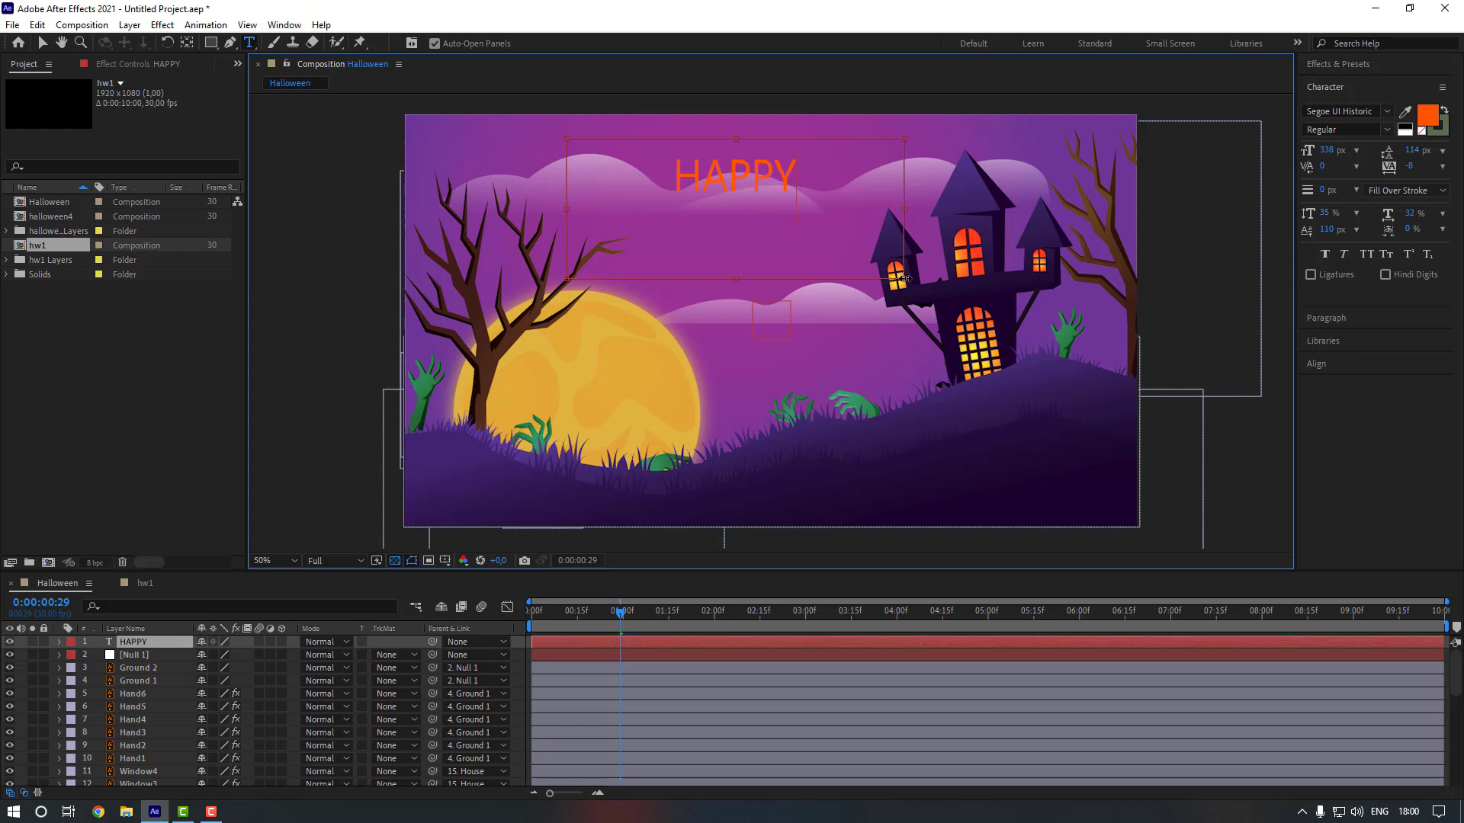
type(" HALLOWEEN")
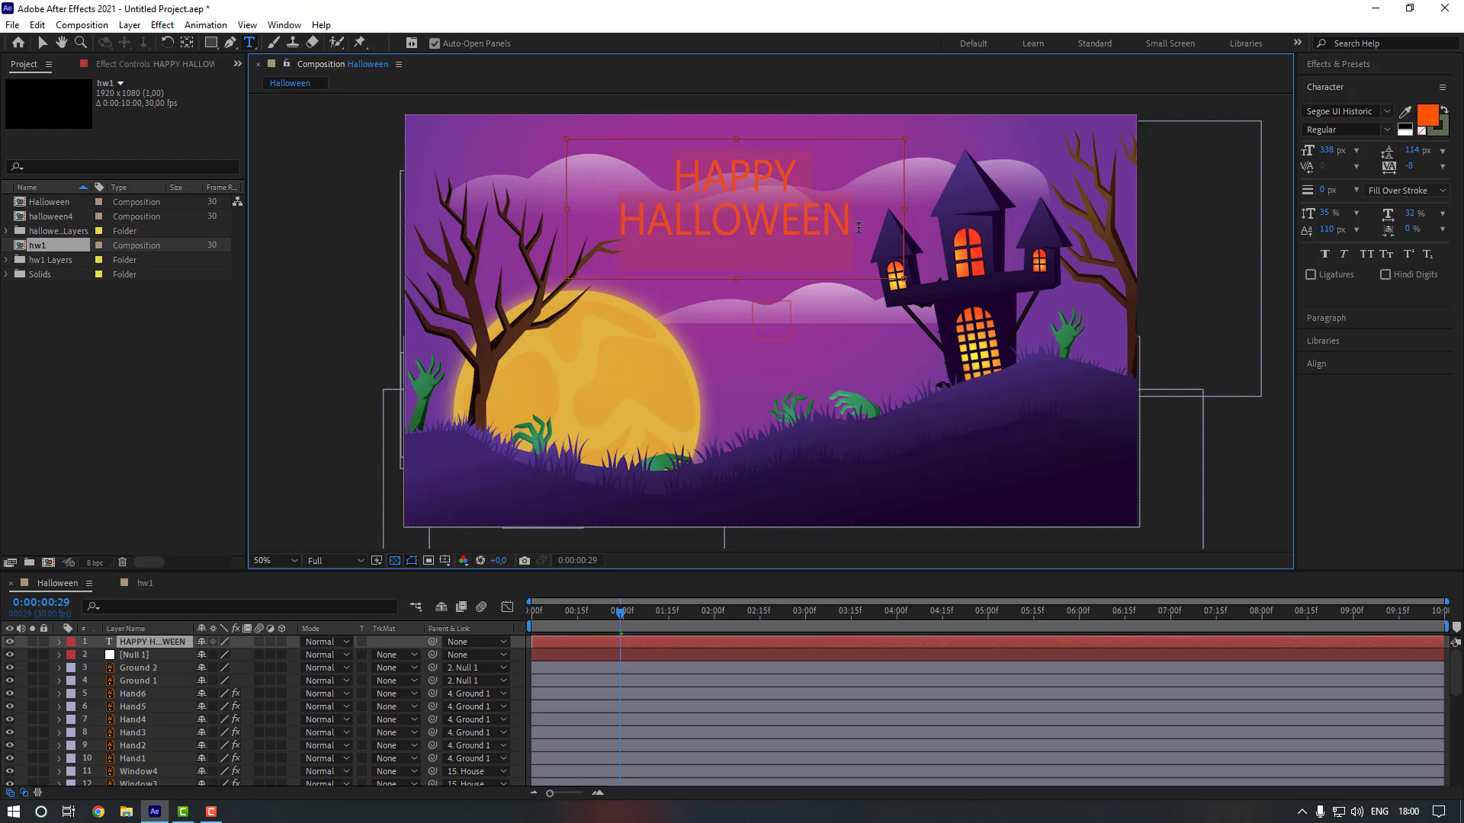
Set the font of the whole HAPPY HALLOWEEN text to Scary Halloween Font.
key("ctrl+a")
left_click(1387, 114)
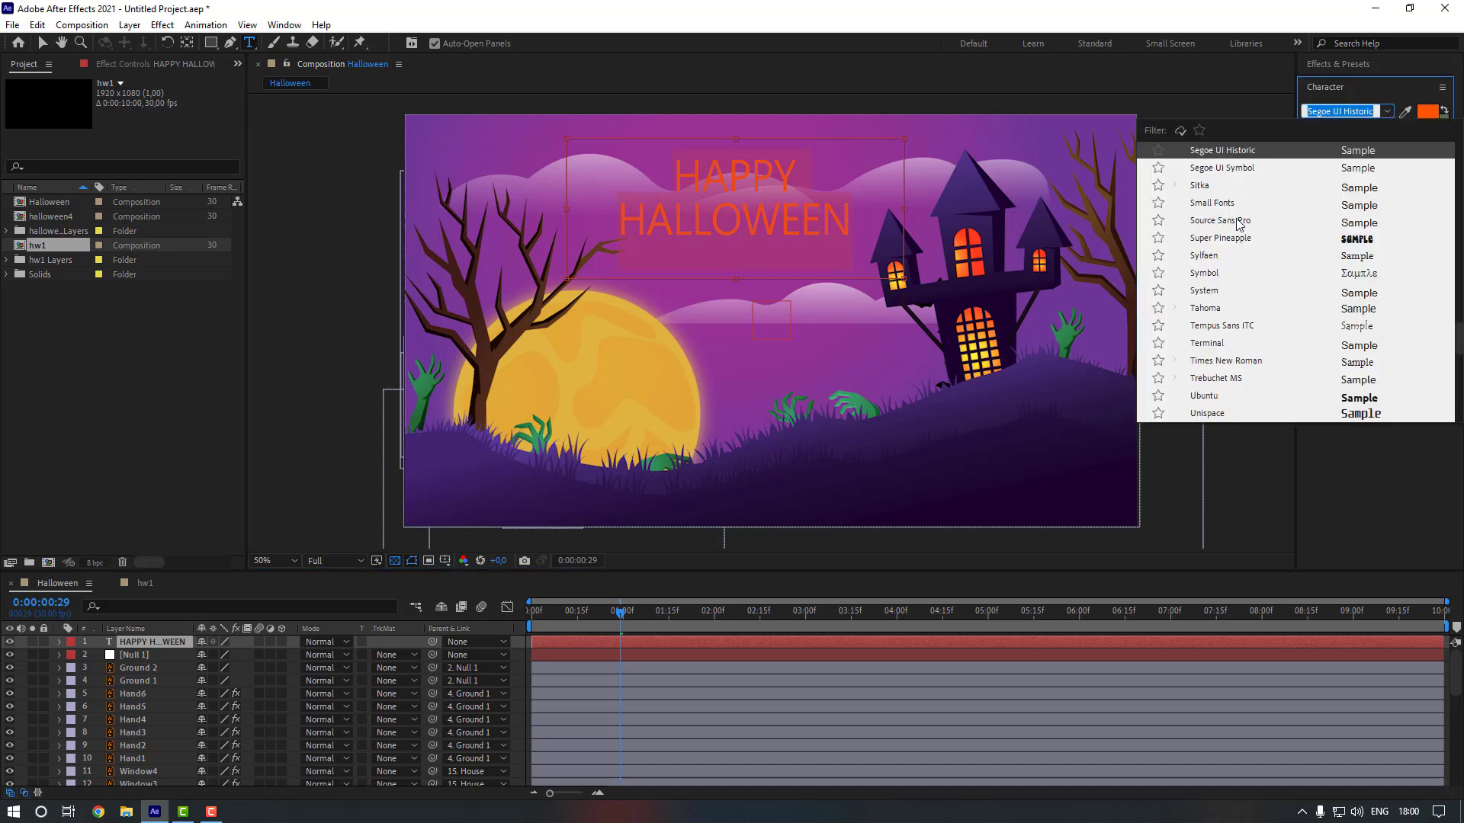
type("HALLO")
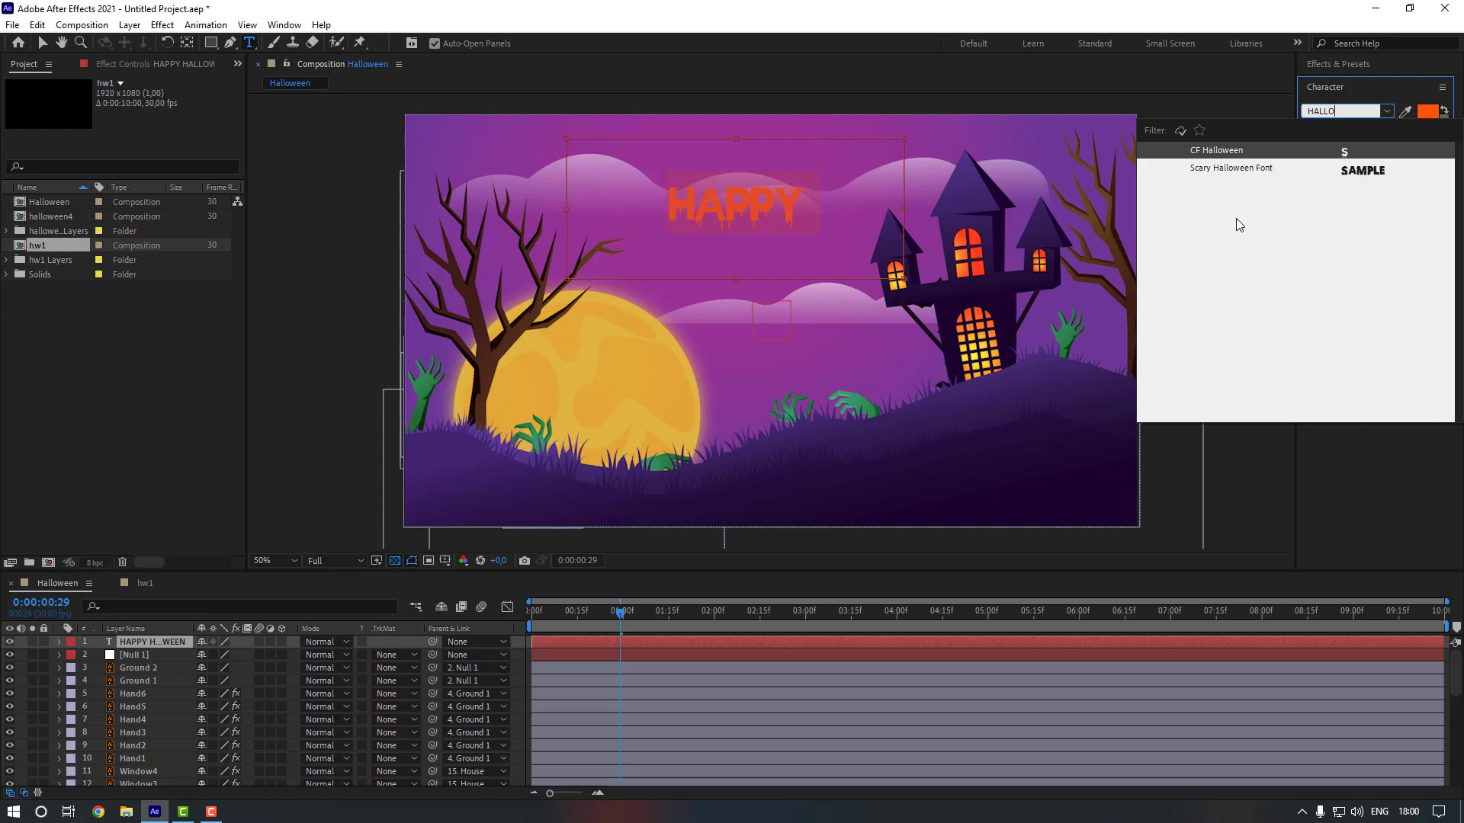
left_click(1233, 170)
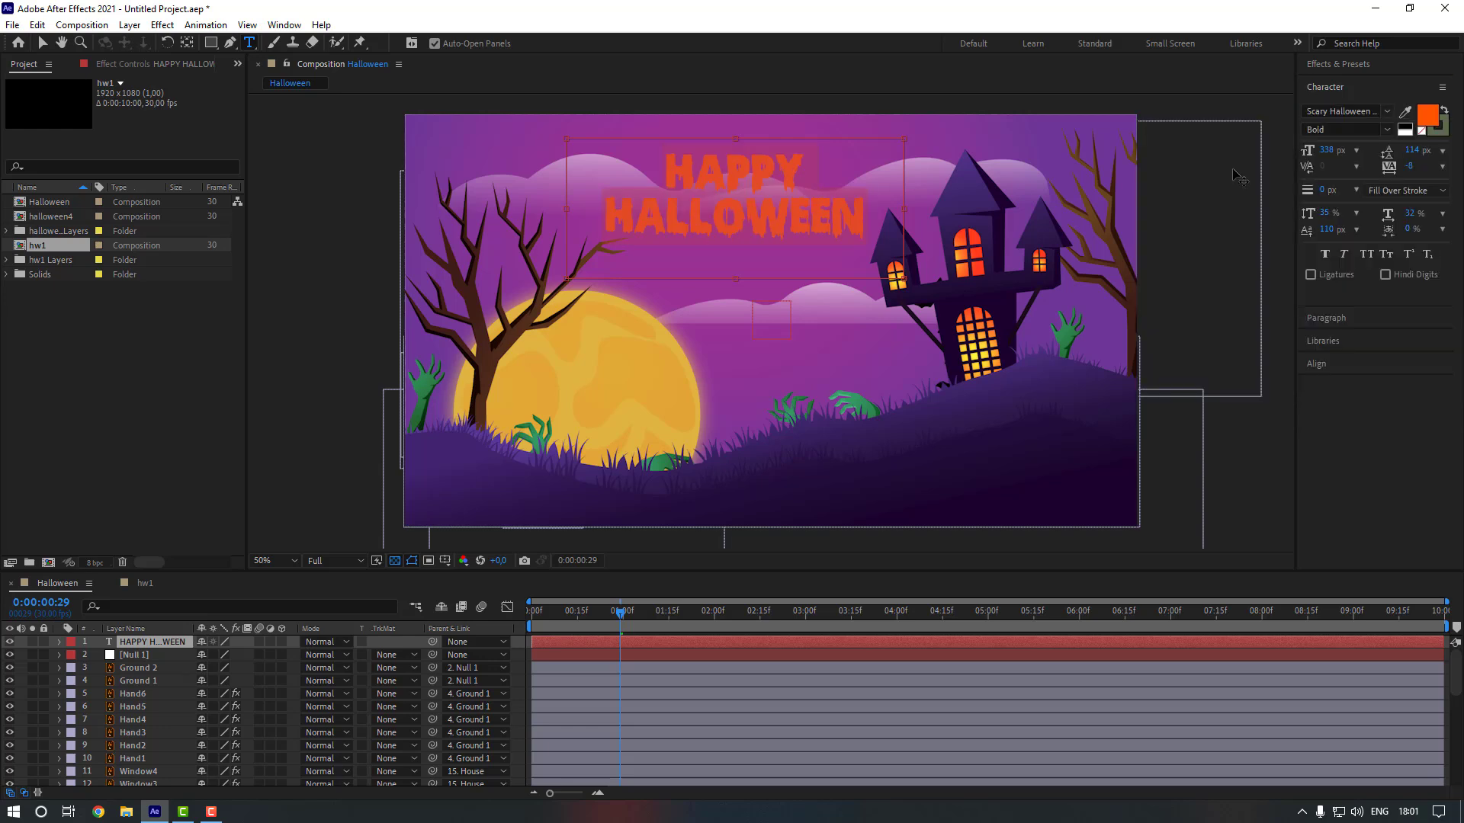
Swap the fill and stroke colors of the entire title text and return to the Selection tool.
left_click(860, 222)
key("ctrl+a")
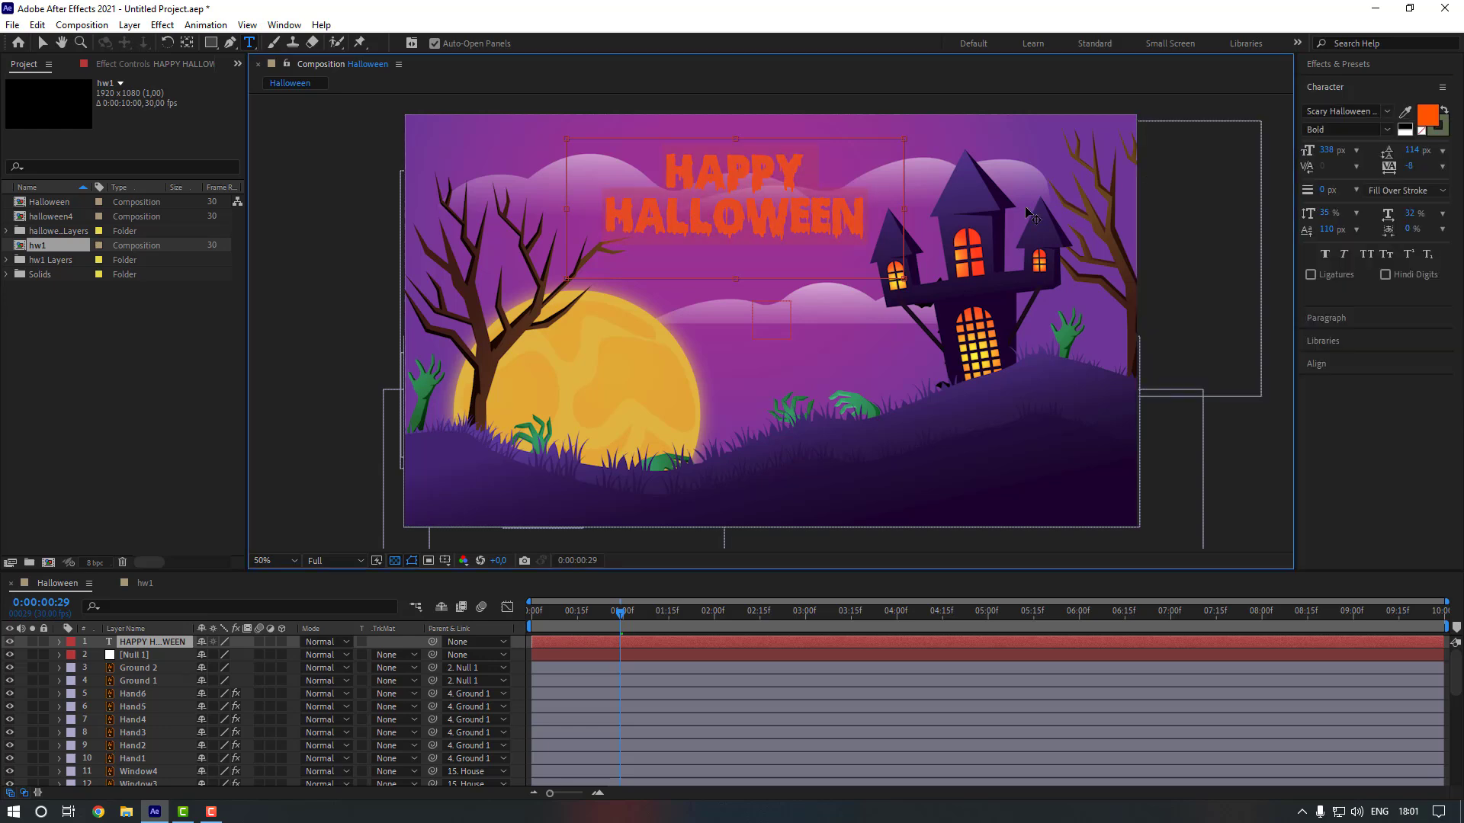
left_click(1443, 111)
left_click(42, 42)
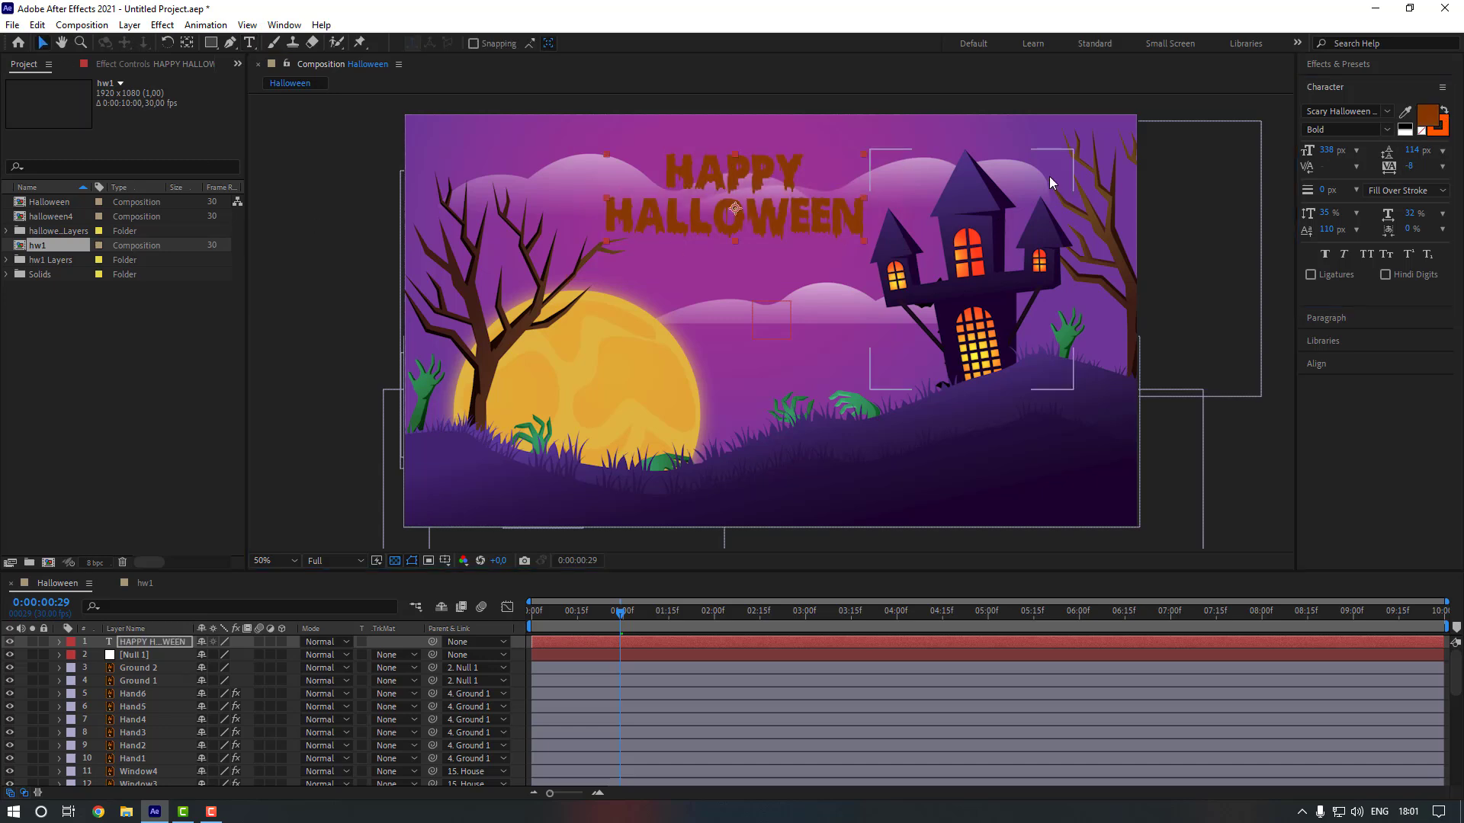
Find the Gradient Ramp effect and apply it to the HAPPY HALLOWEEN text layer.
left_click(1336, 66)
left_click(1376, 84)
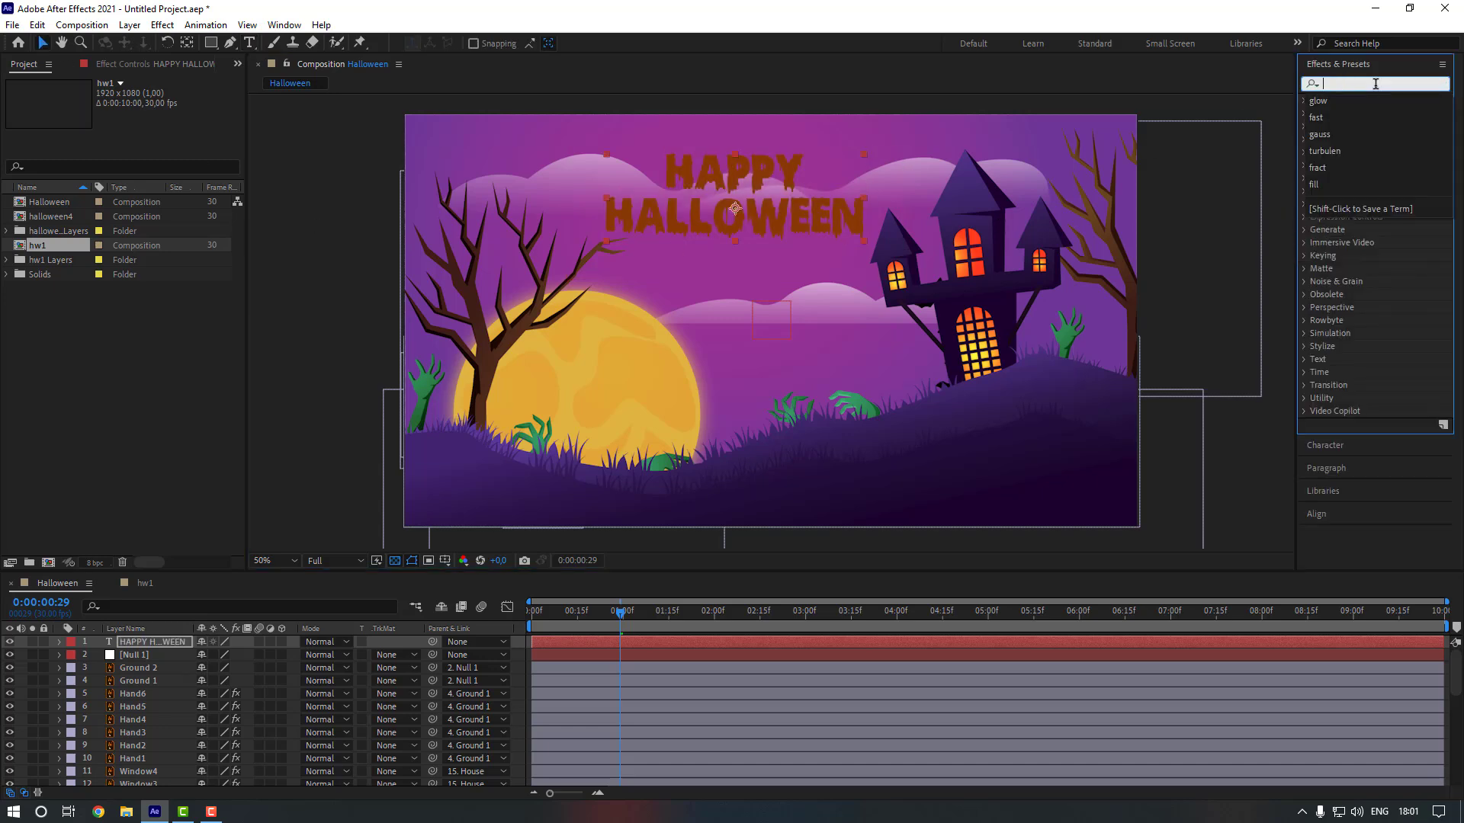
type("gradi")
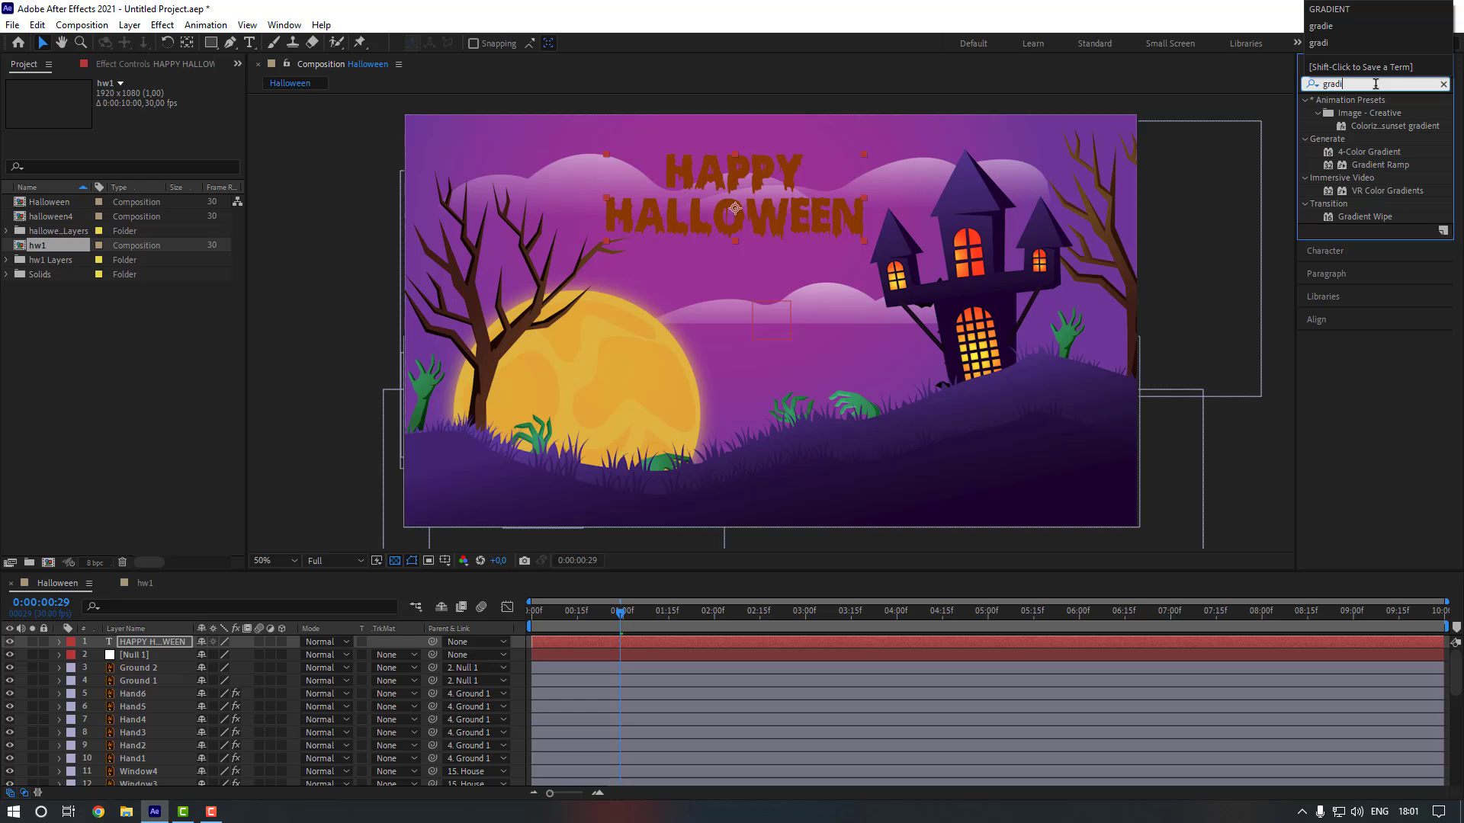
left_click_drag(1373, 165, 147, 642)
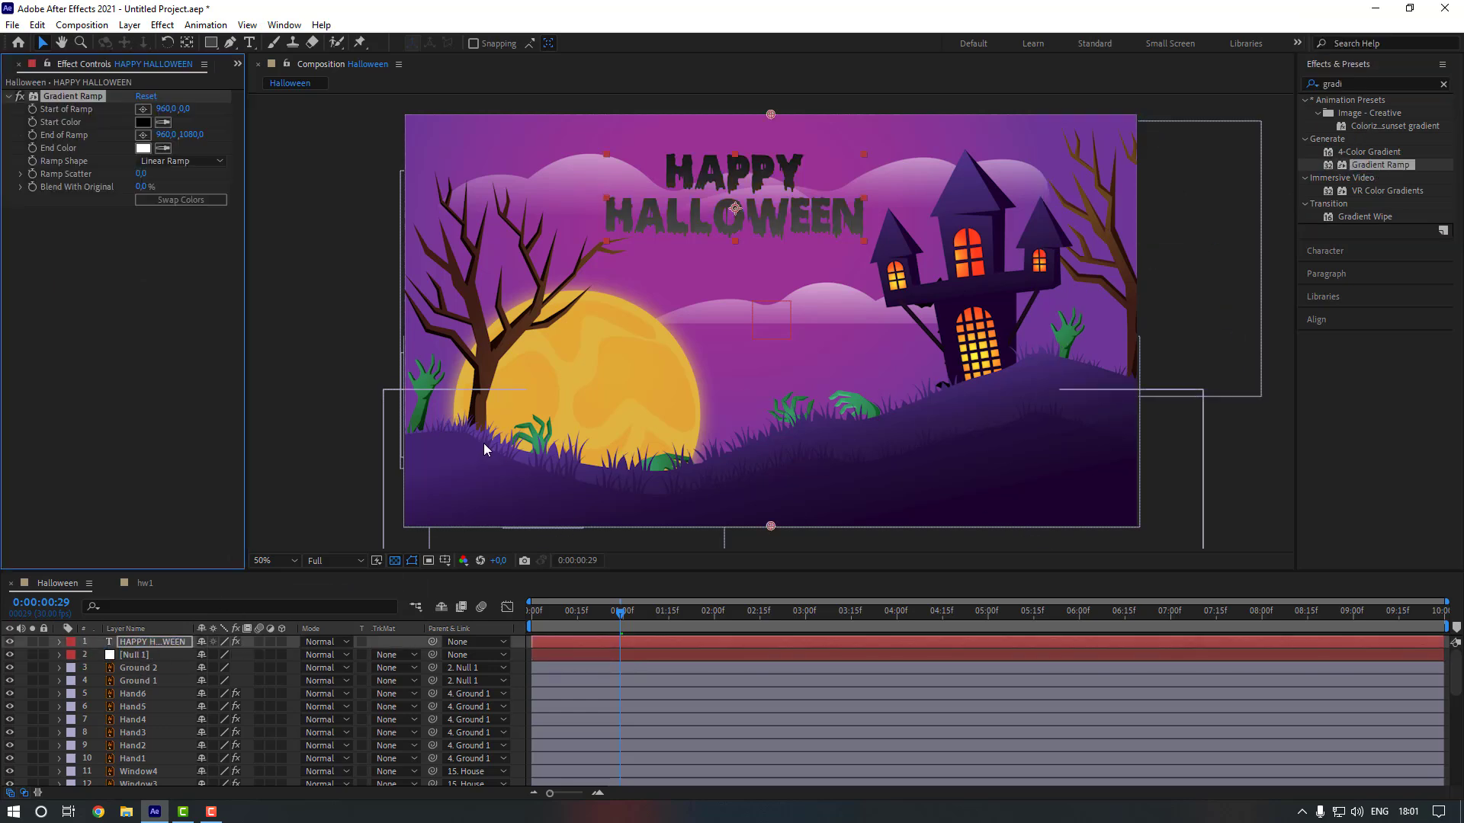
Set the Gradient Ramp's start color to orange, F96C04.
left_click(147, 123)
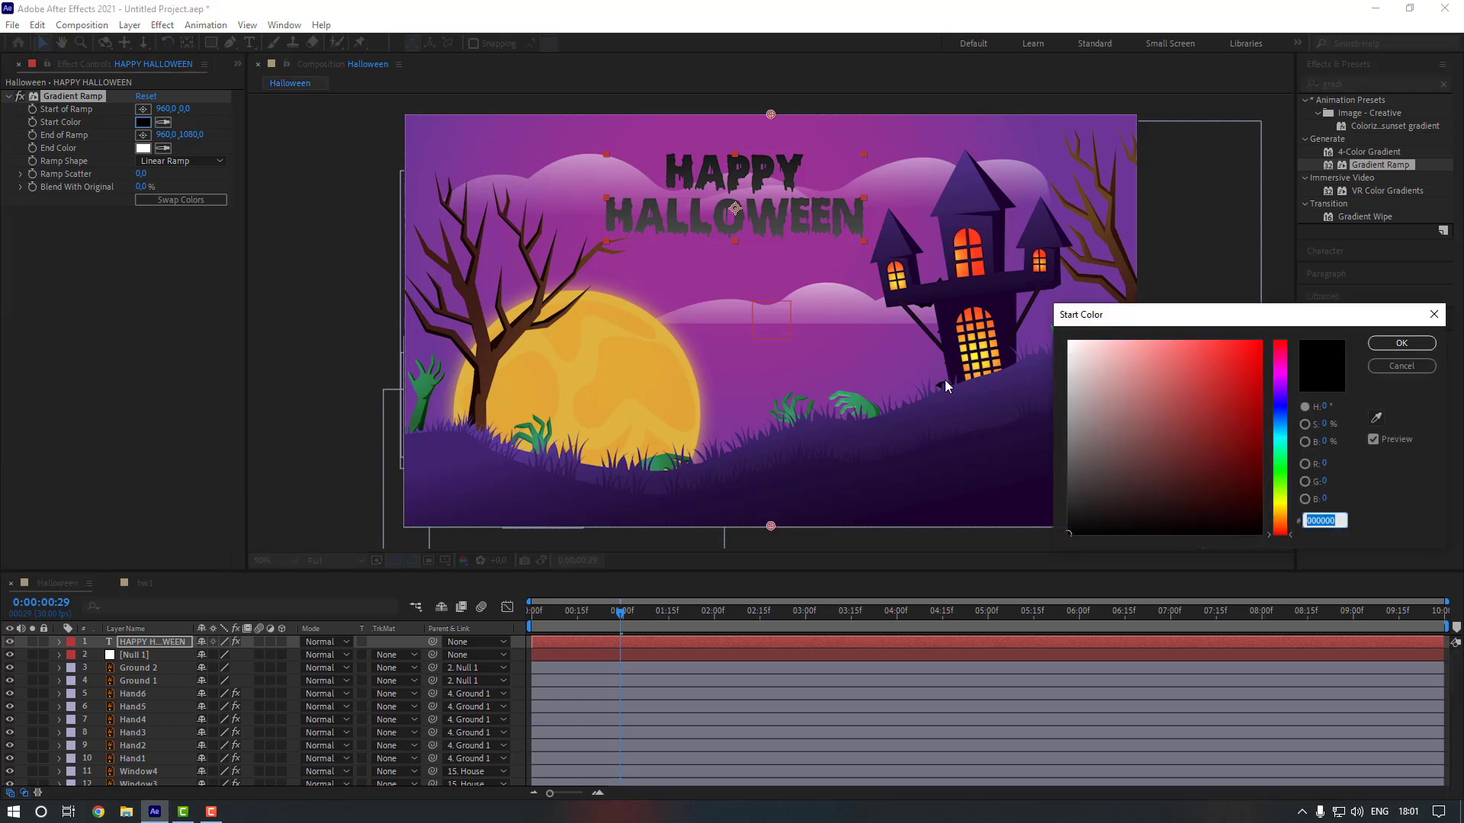
left_click(1281, 520)
left_click_drag(1247, 378, 1254, 359)
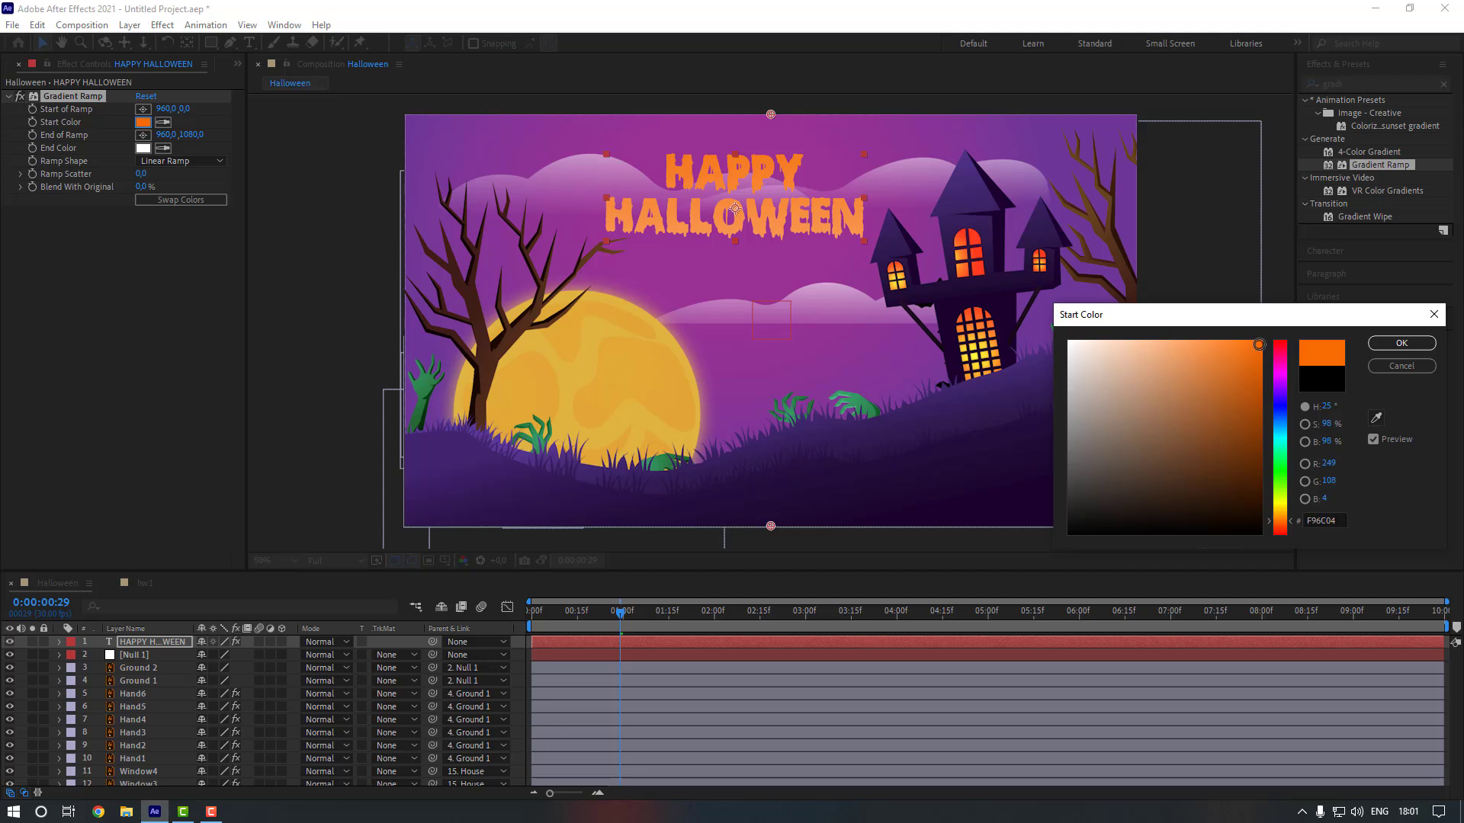
left_click(1401, 343)
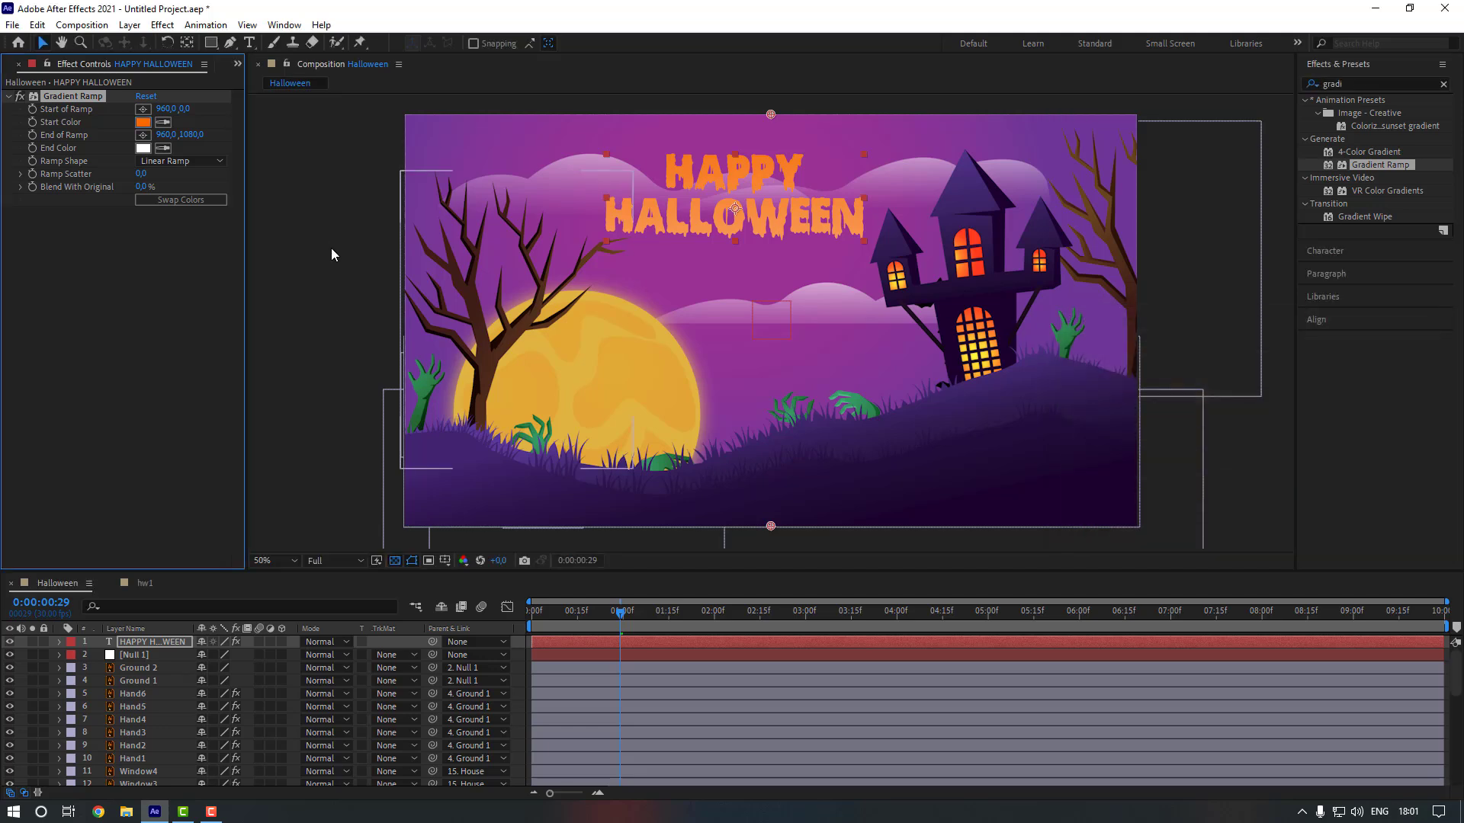
Set the ramp's end color to red and place its start at about 668, 22 and its end at about 1024, 576.
left_click(145, 149)
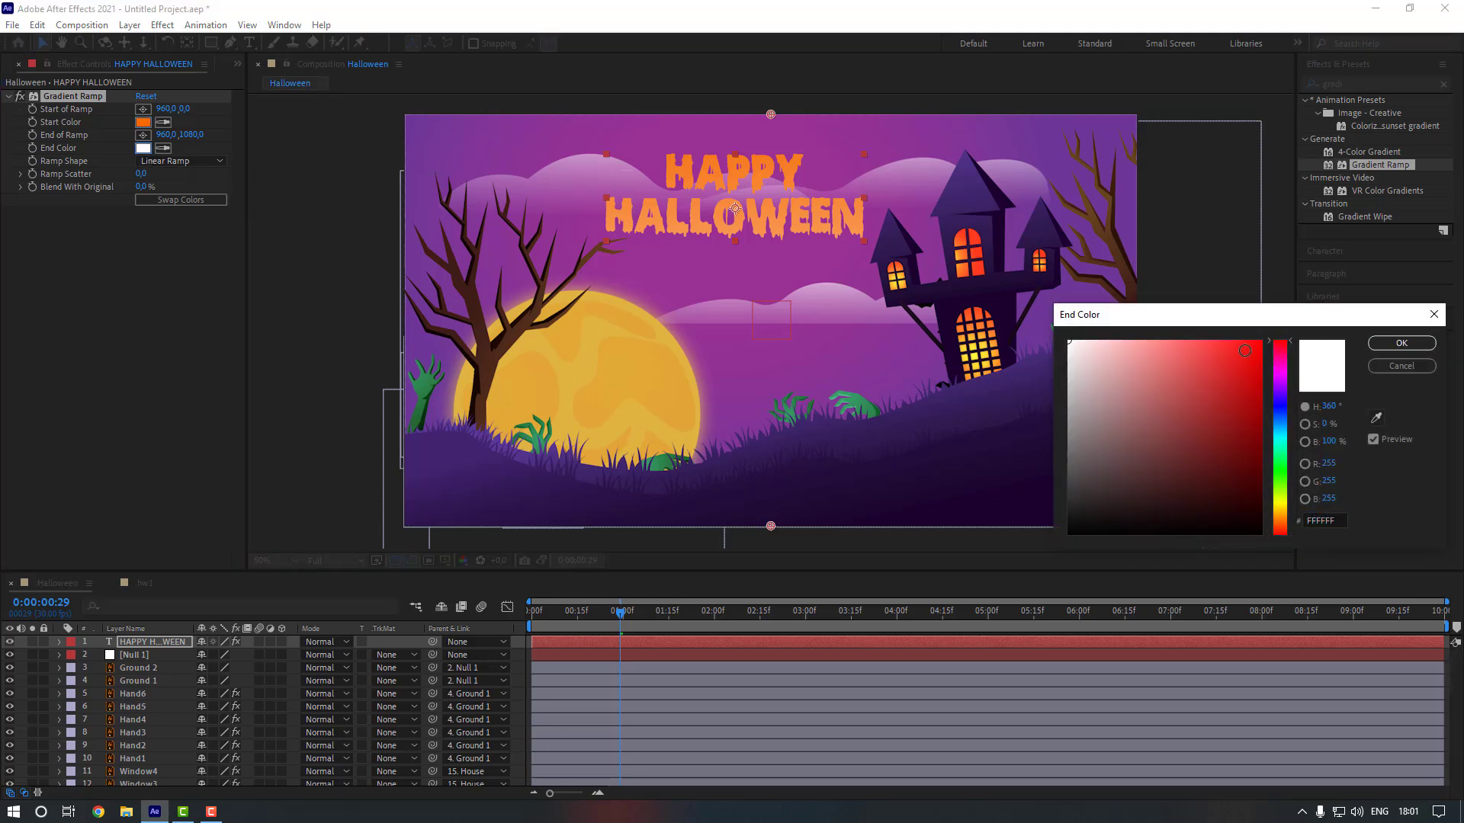
left_click(1251, 351)
left_click(1388, 344)
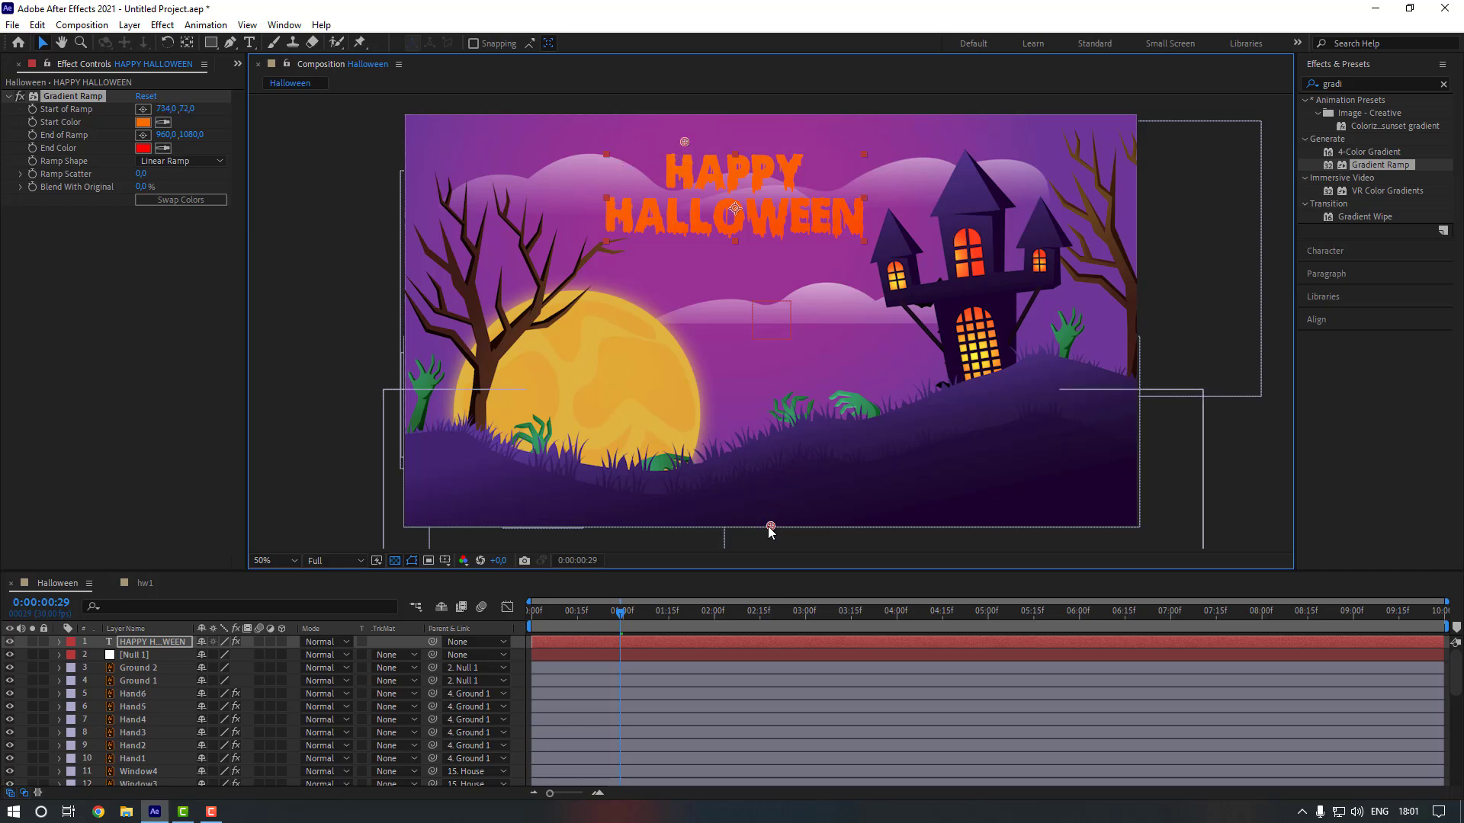
left_click_drag(779, 488, 849, 258)
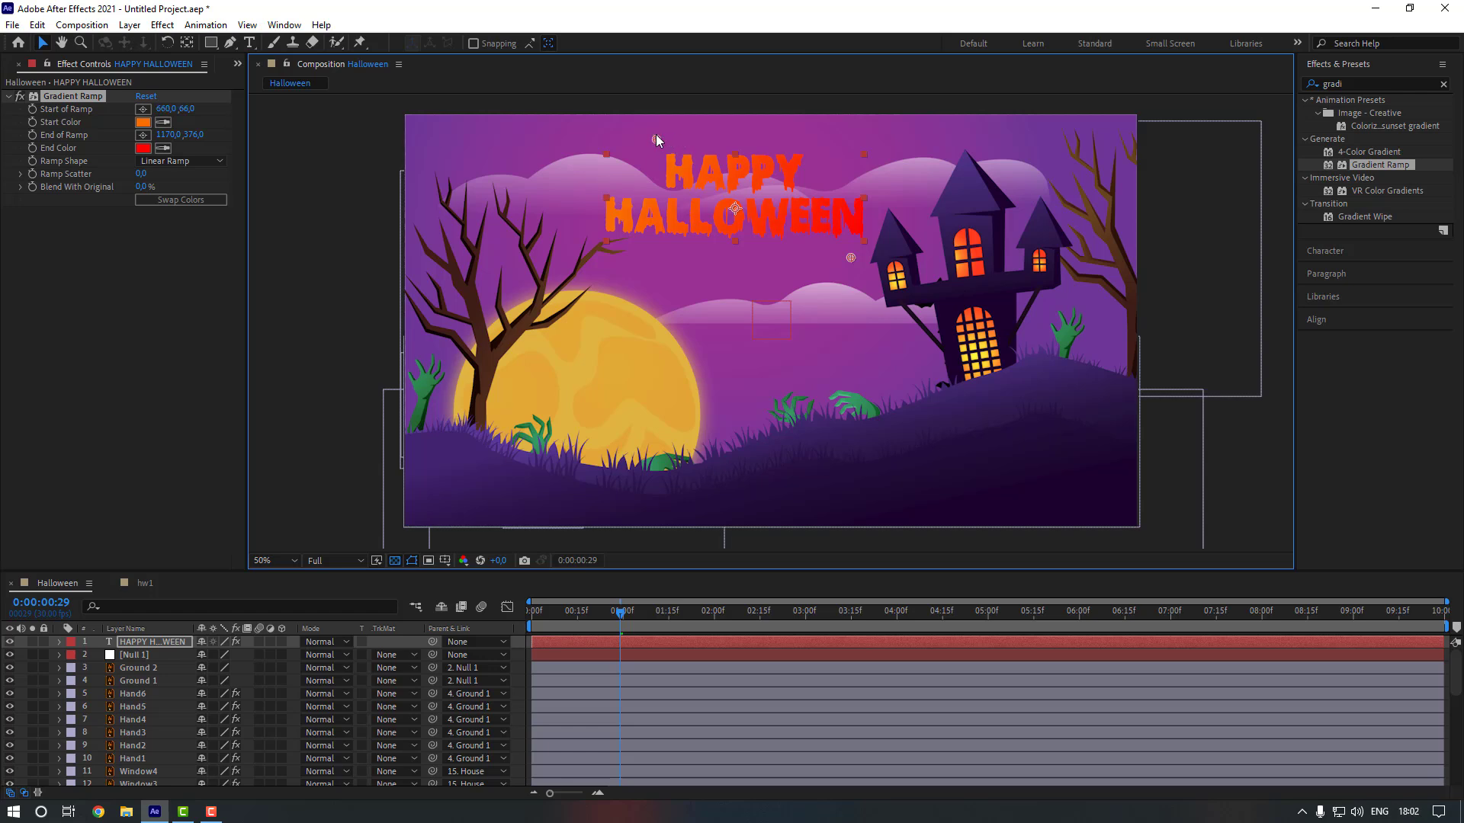
left_click_drag(656, 136, 670, 131)
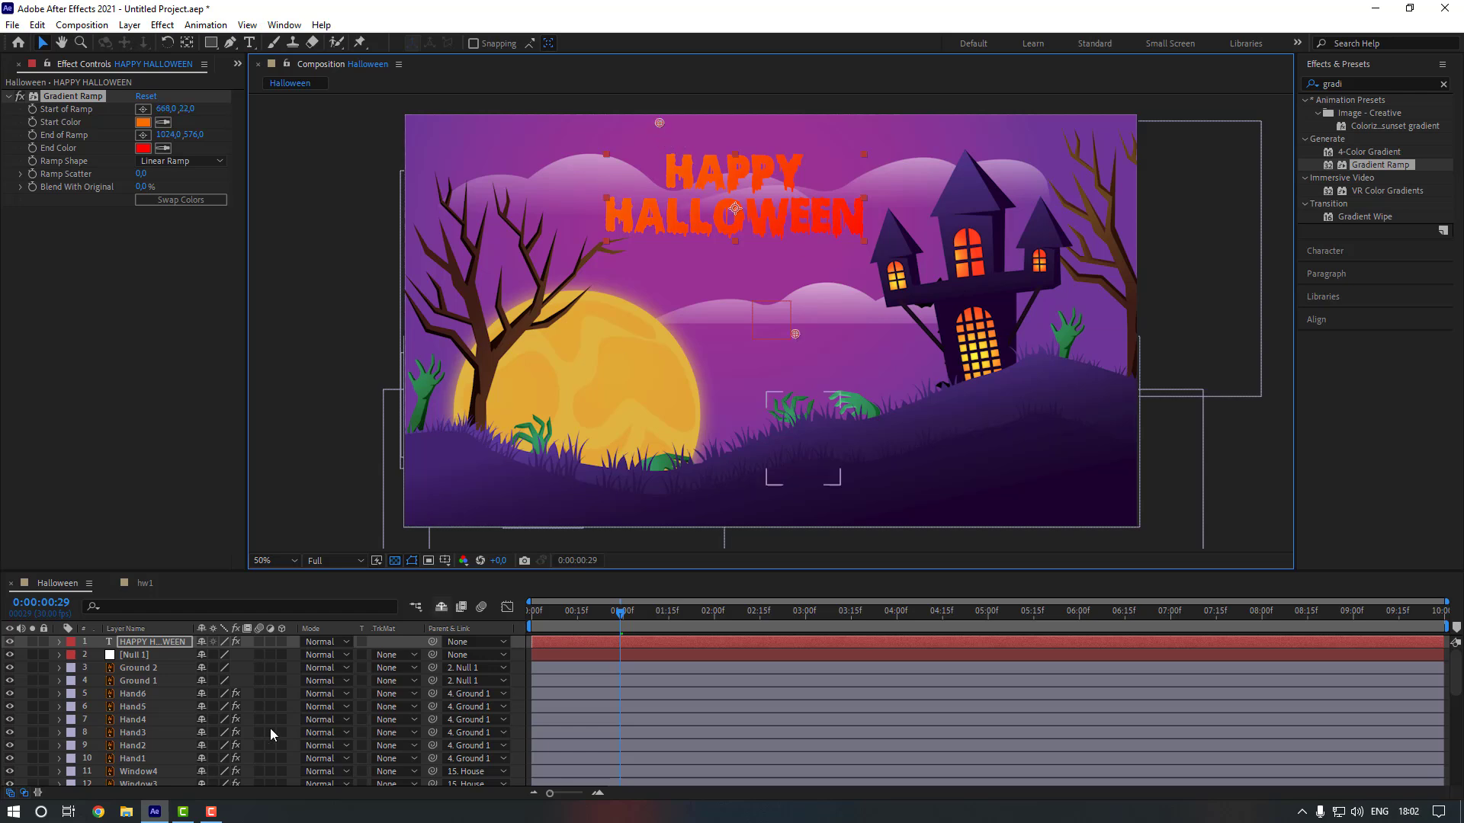
Apply the Animation Composer 3 text preset Overshoot Position & Rotate & Scale Characters to the title as its In transition, and collapse the layer.
left_click(284, 25)
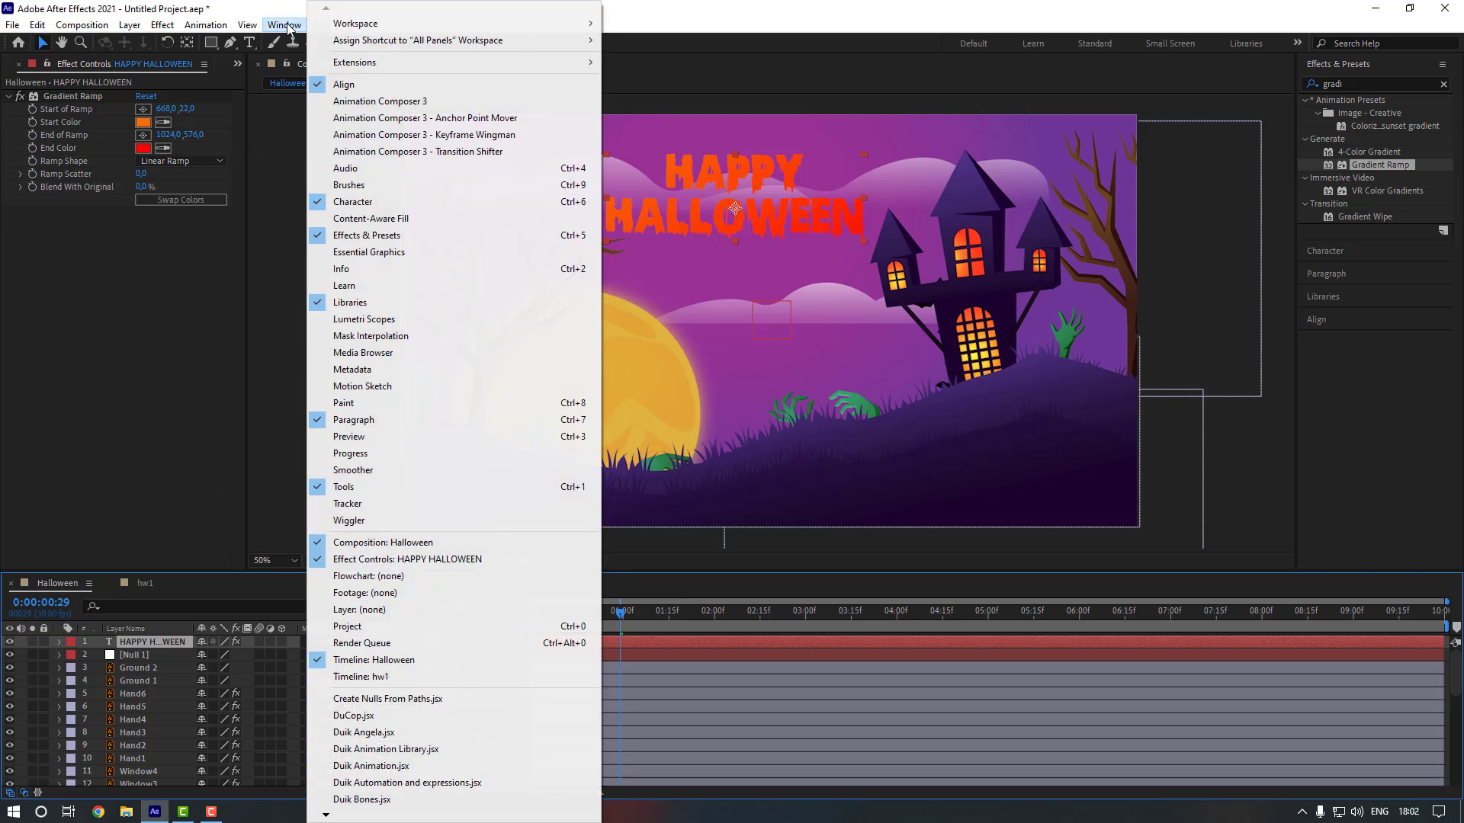
left_click(334, 103)
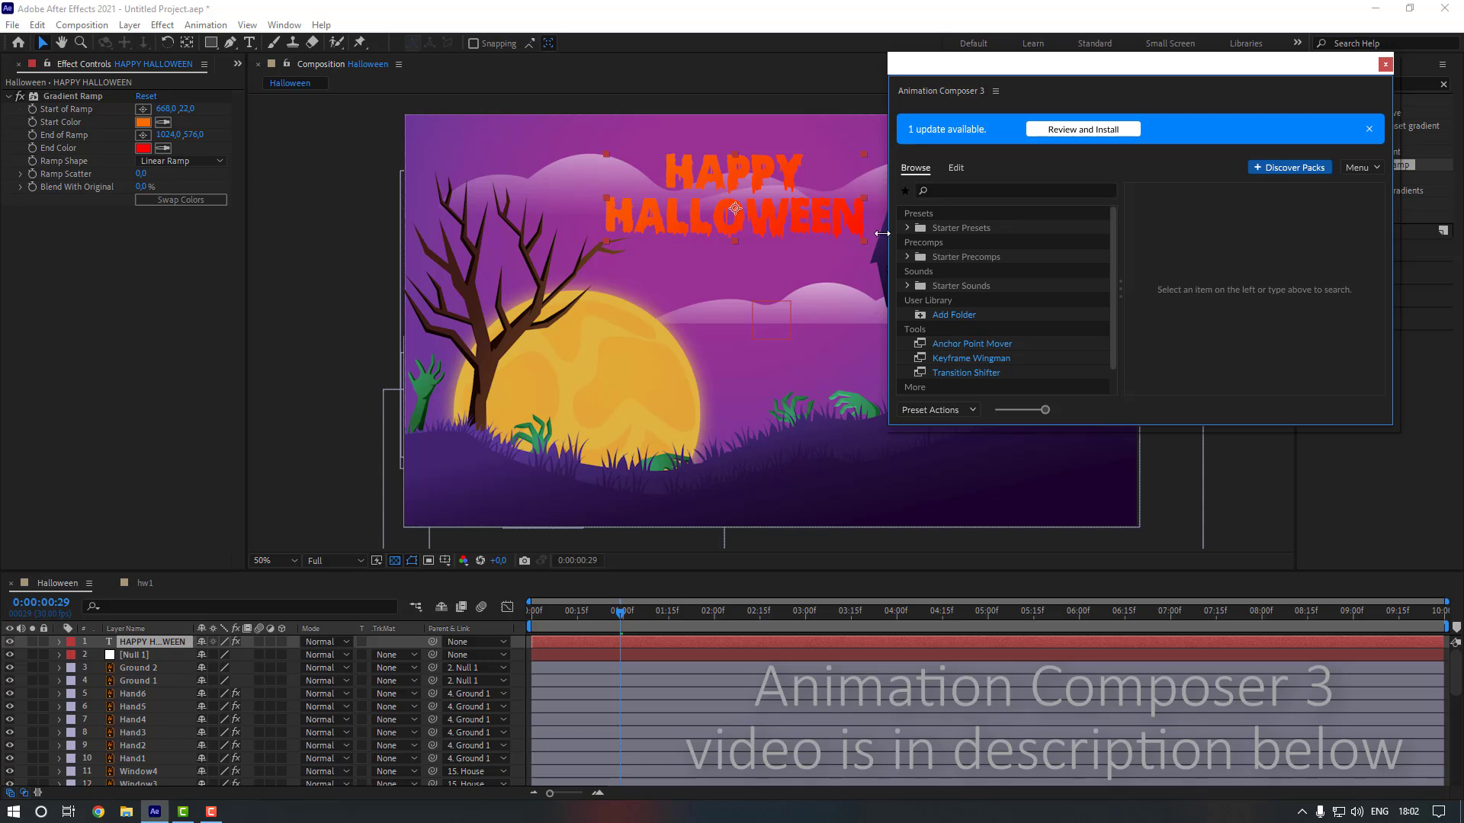
left_click(907, 227)
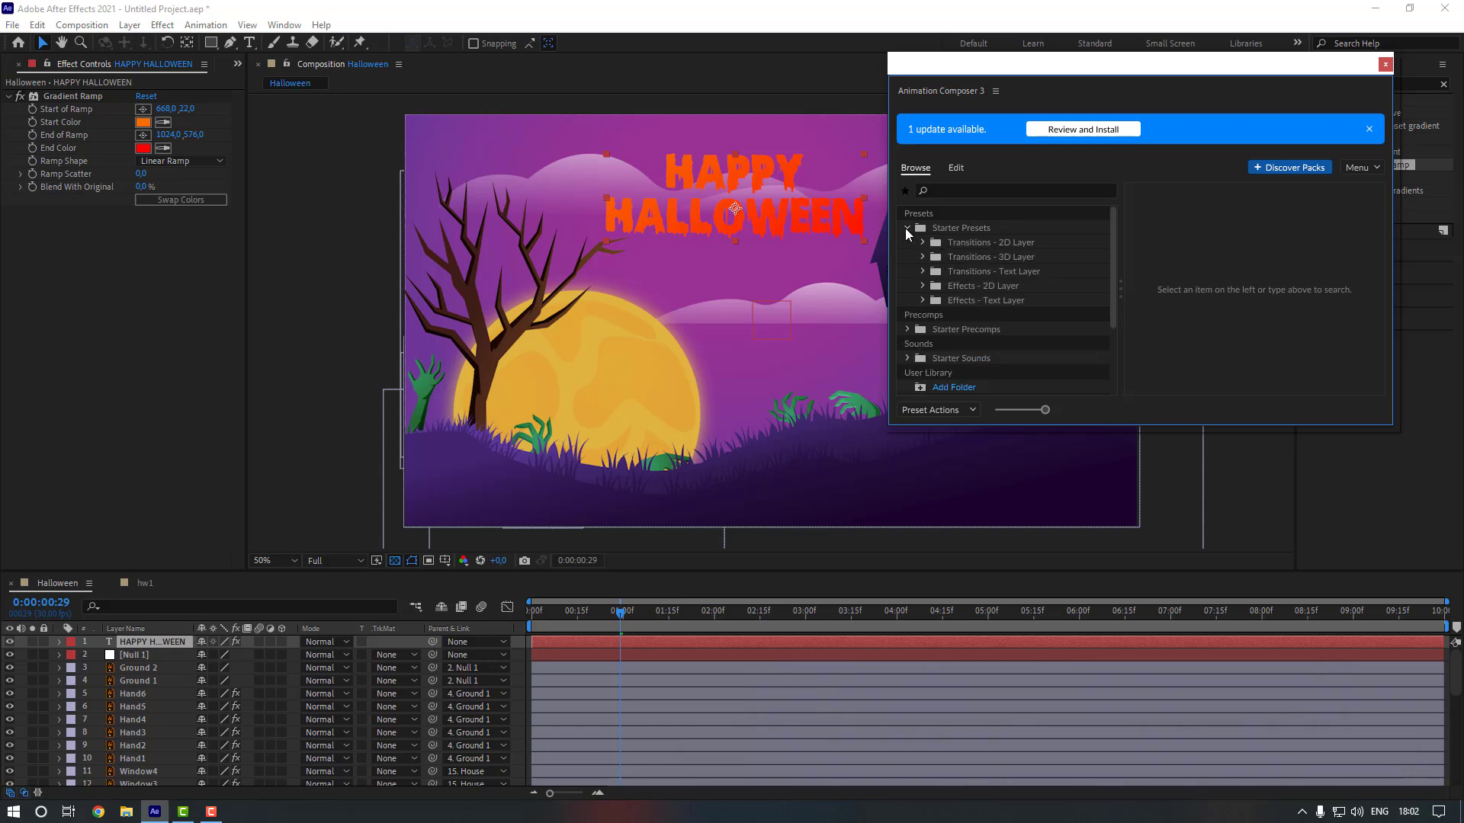
left_click(923, 272)
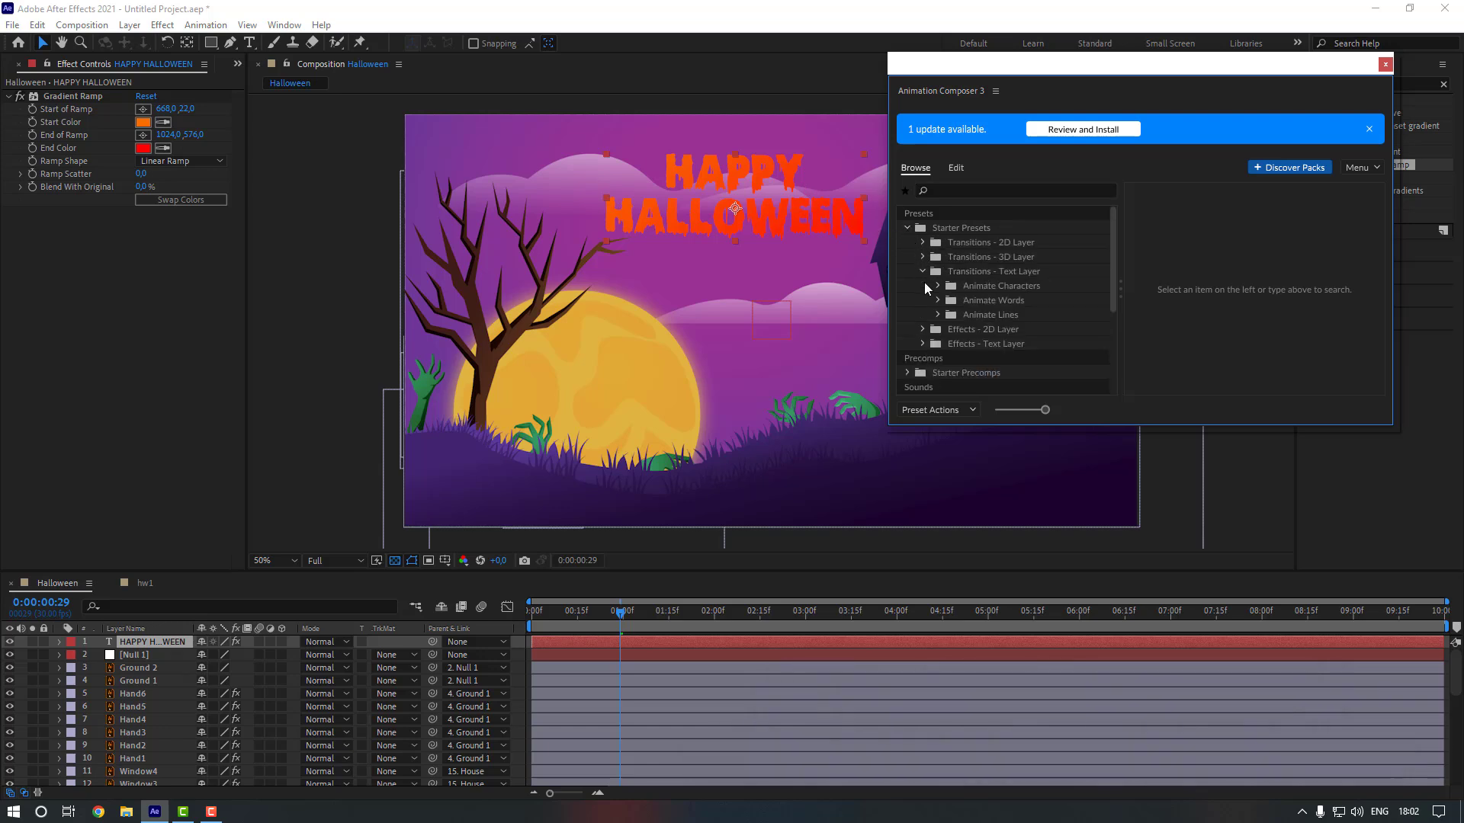
left_click(939, 286)
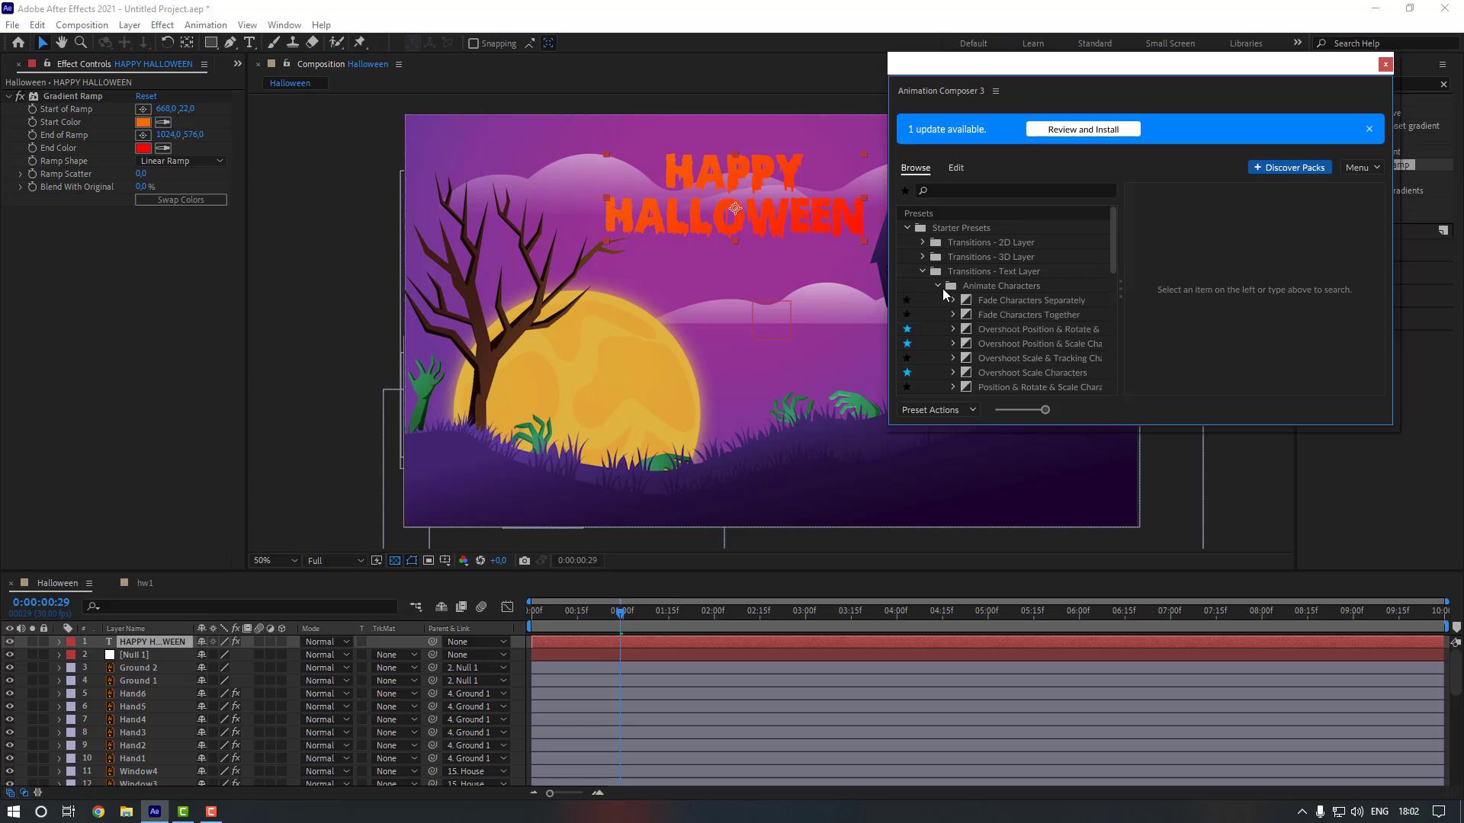
left_click(1000, 329)
left_click(1233, 408)
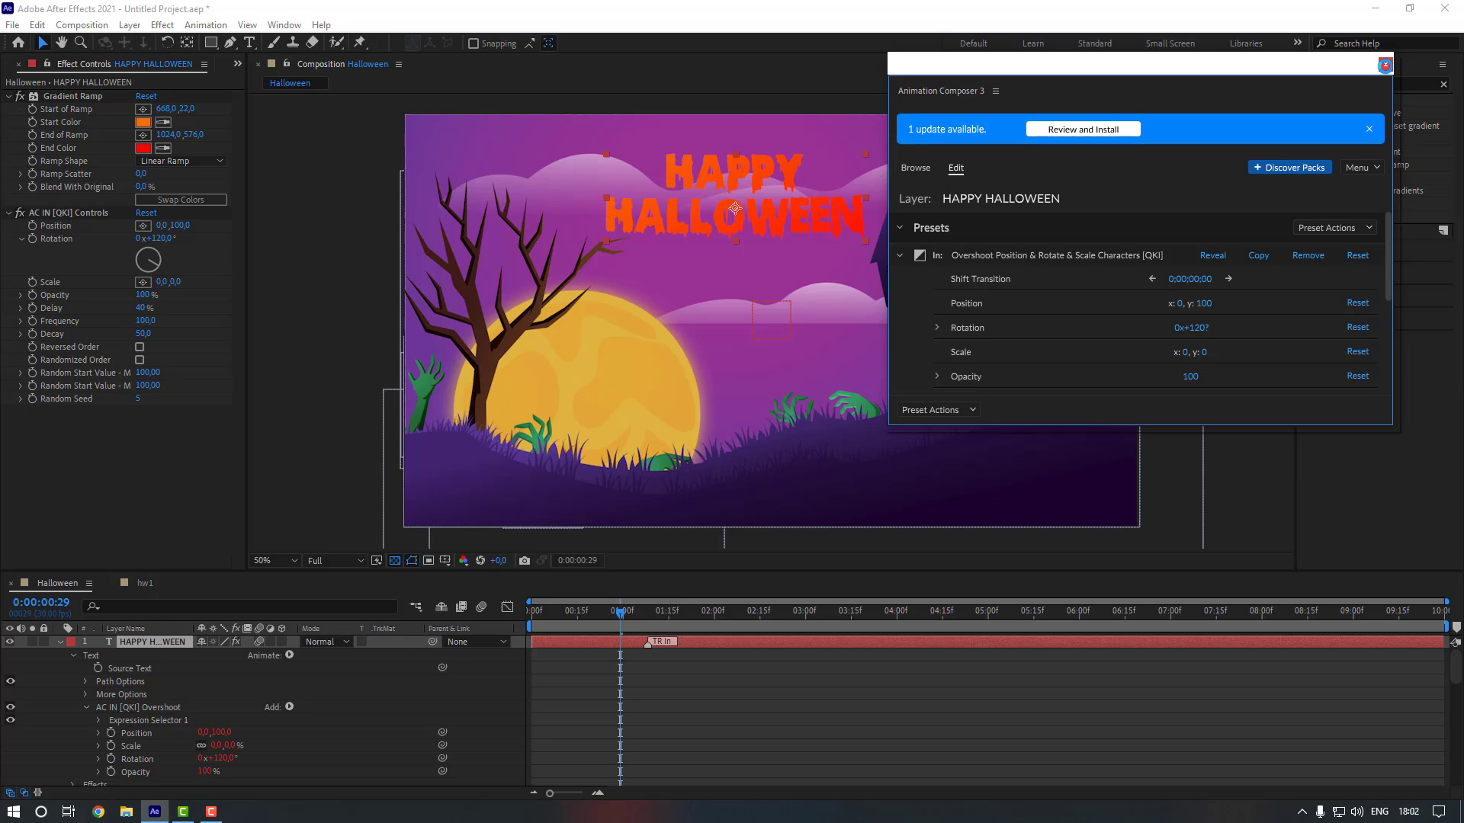
left_click(1386, 64)
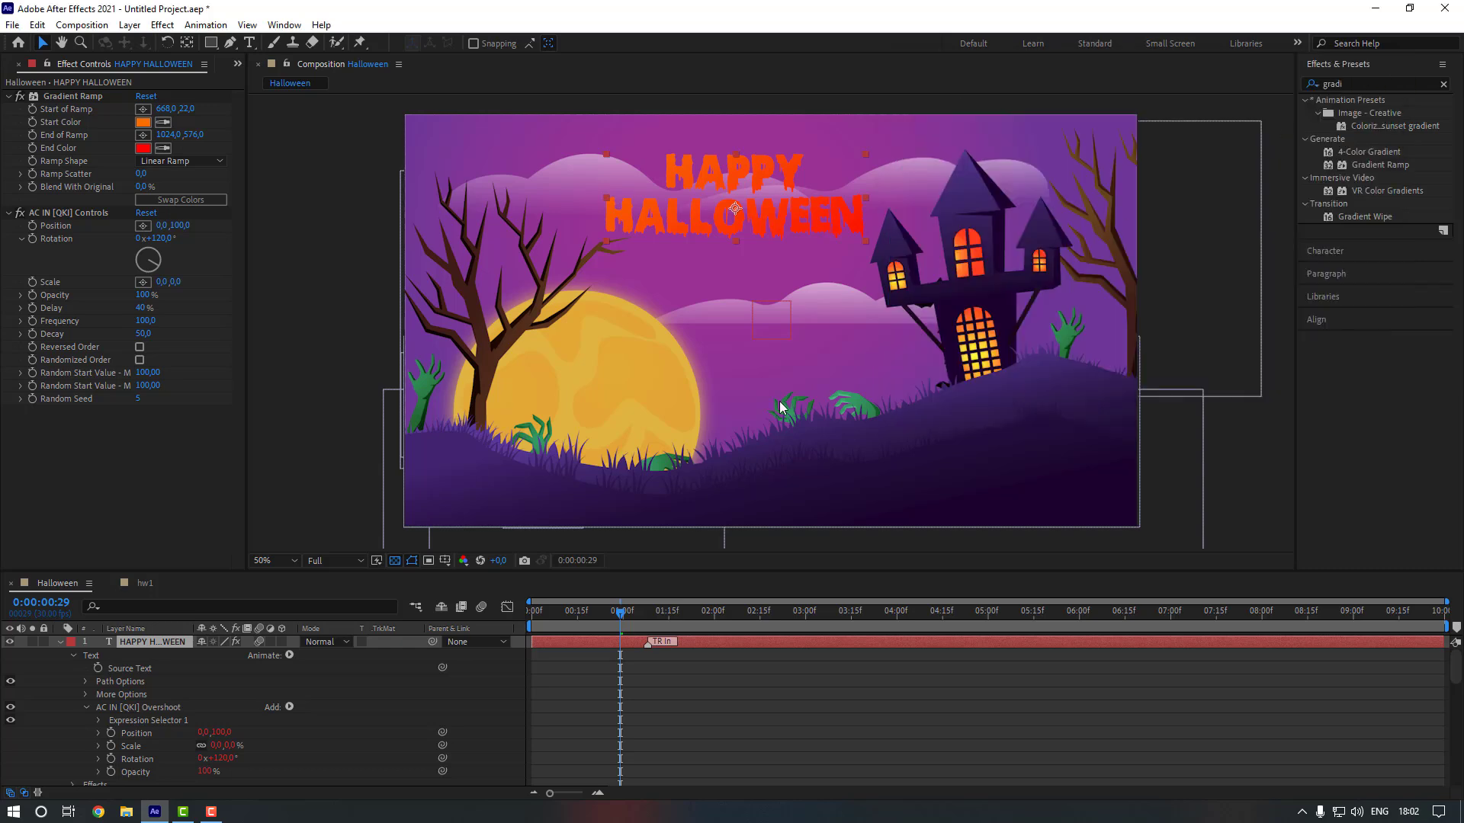
left_click(61, 641)
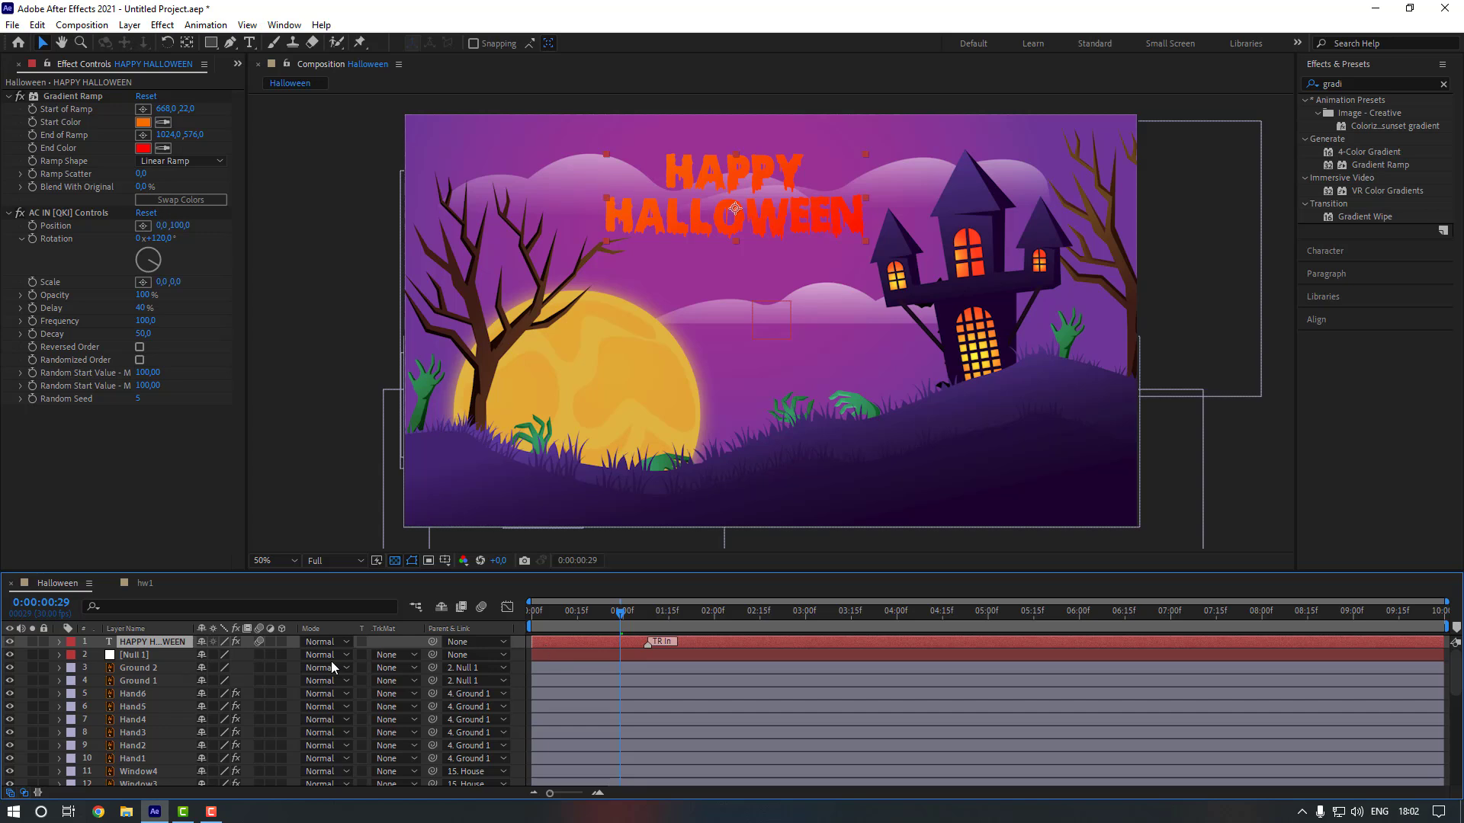
Delay the HAPPY HALLOWEEN layer's start by a few frames and parent the layer to Null 1.
mouse_move(555, 641)
left_mouse_down()
mouse_move(573, 642)
mouse_move(523, 616)
left_mouse_up()
left_click(166, 643)
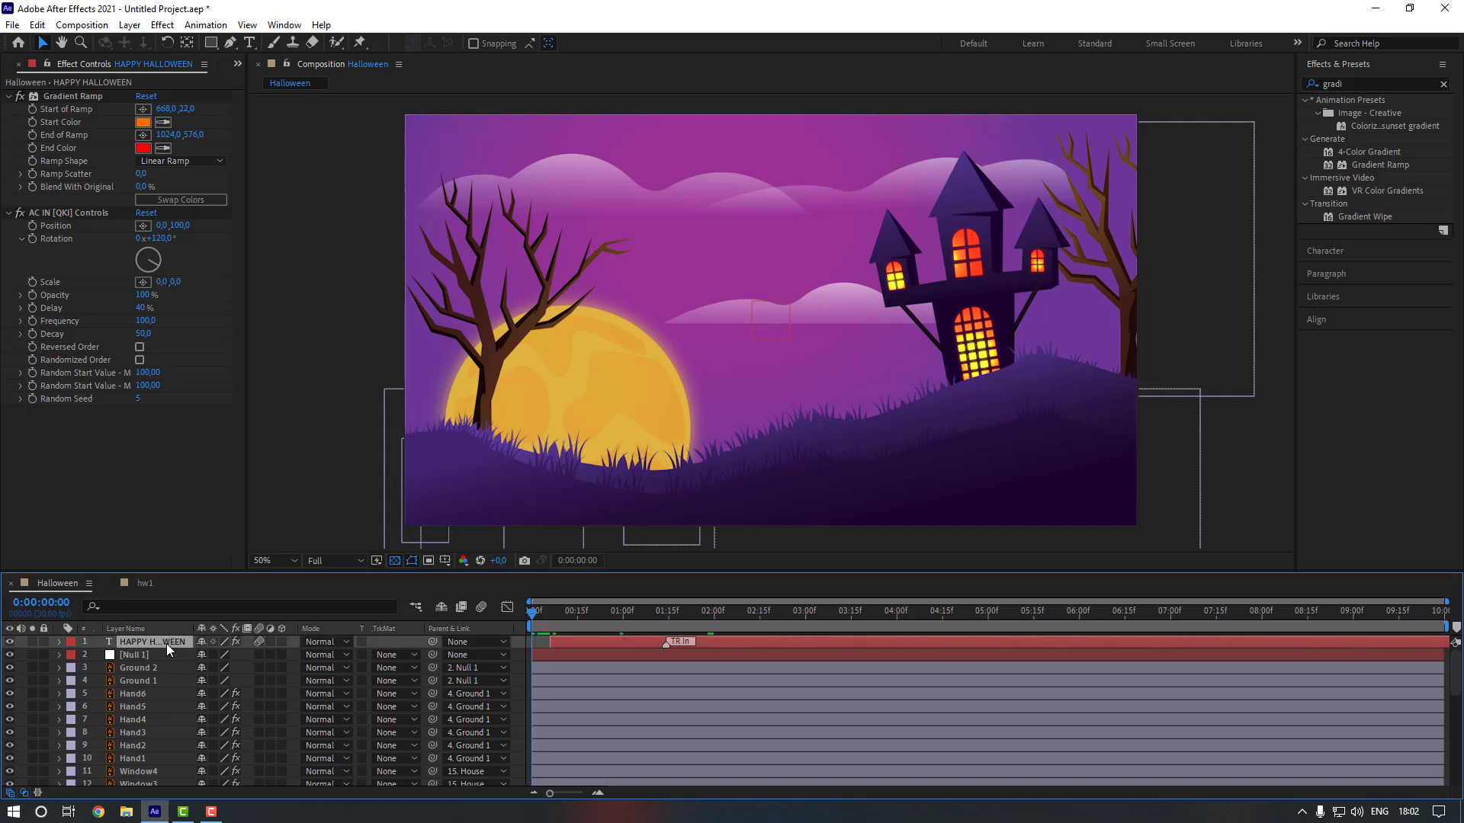
left_click_drag(432, 642, 174, 655)
key("space")
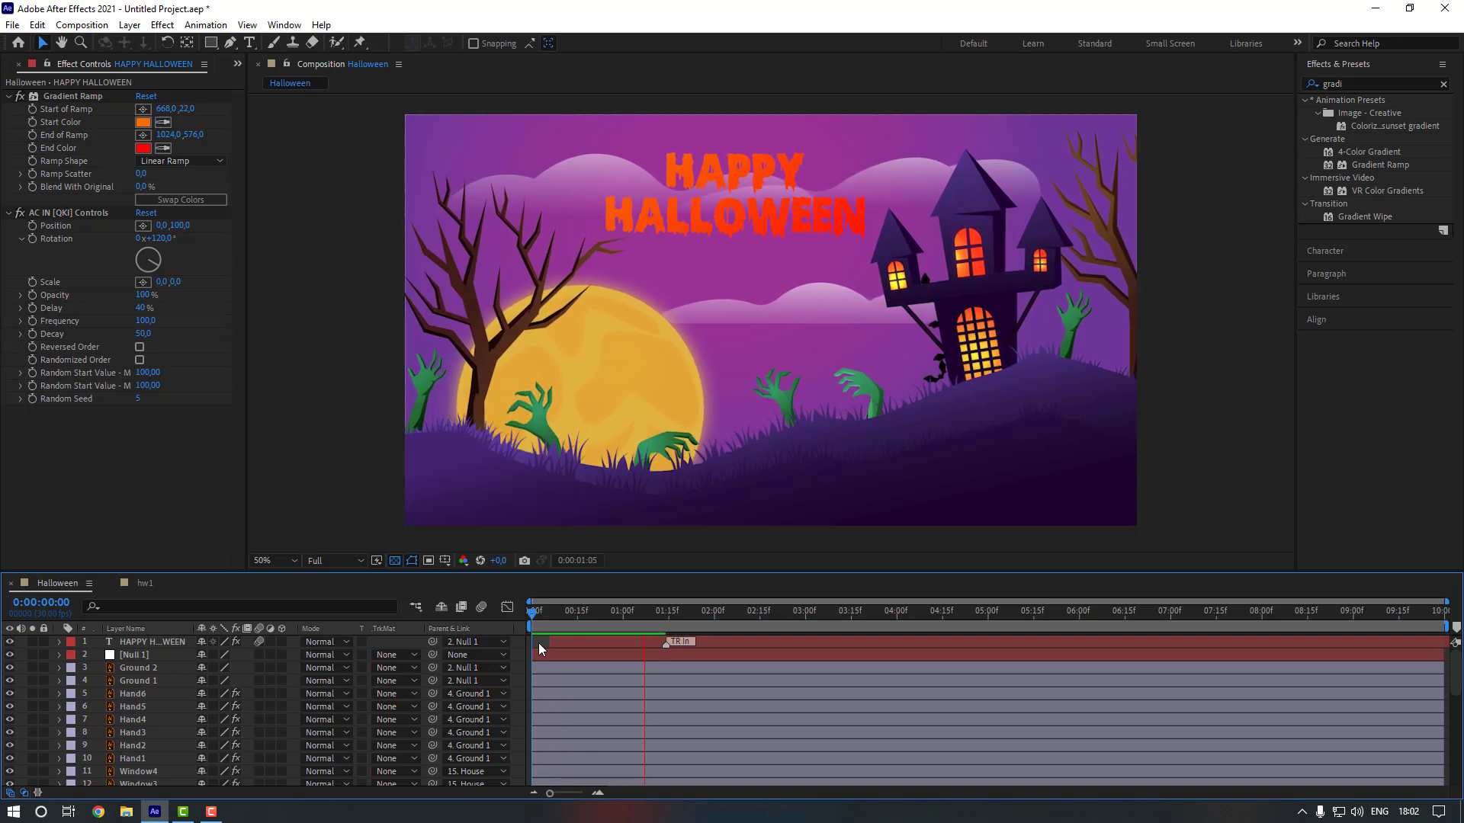
key("space")
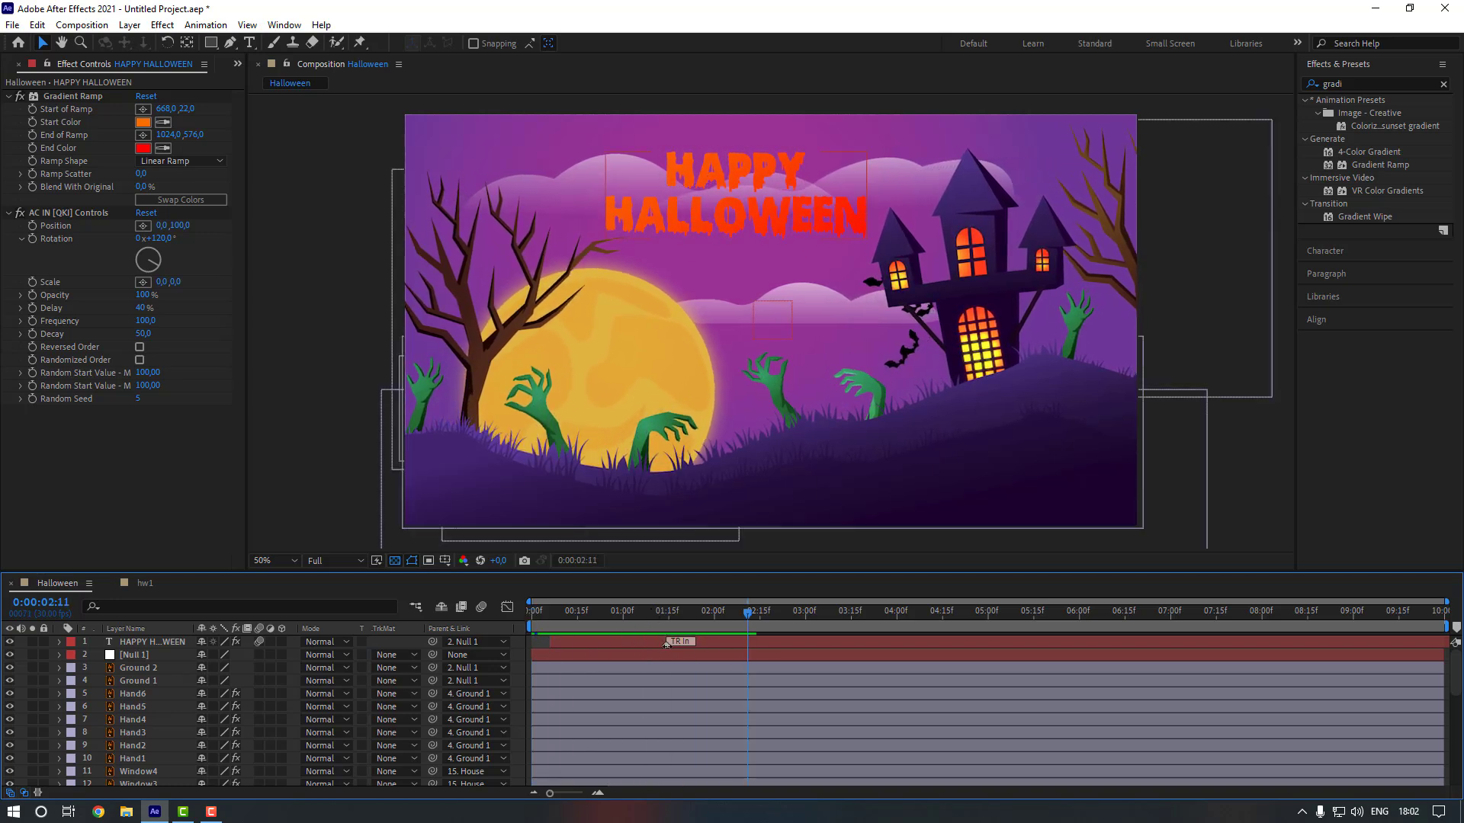
Lengthen the title's In transition by moving its end marker to just before 2 seconds, and preview the animation.
left_click_drag(667, 645, 681, 645)
key("space")
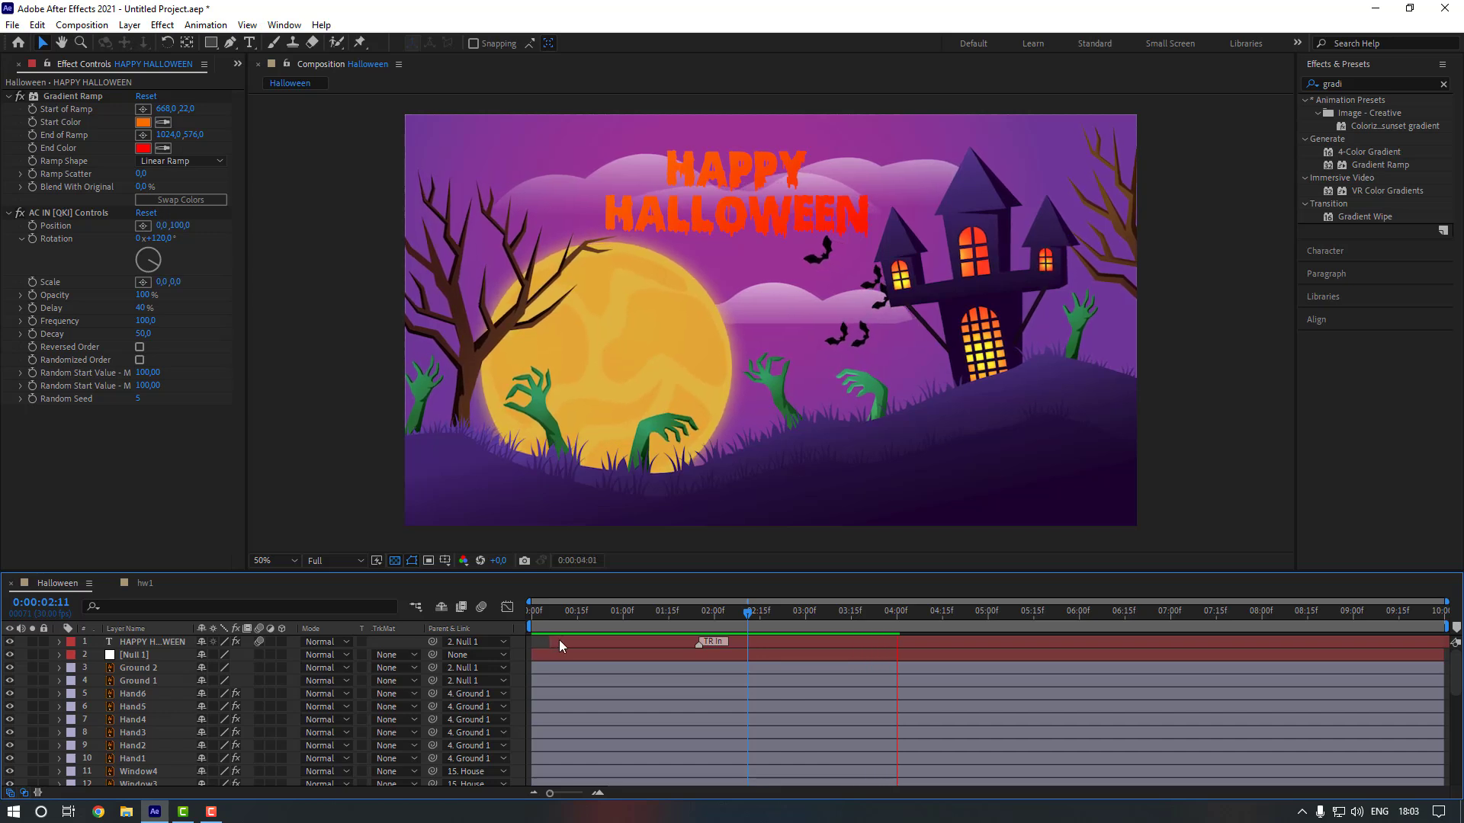
key("space")
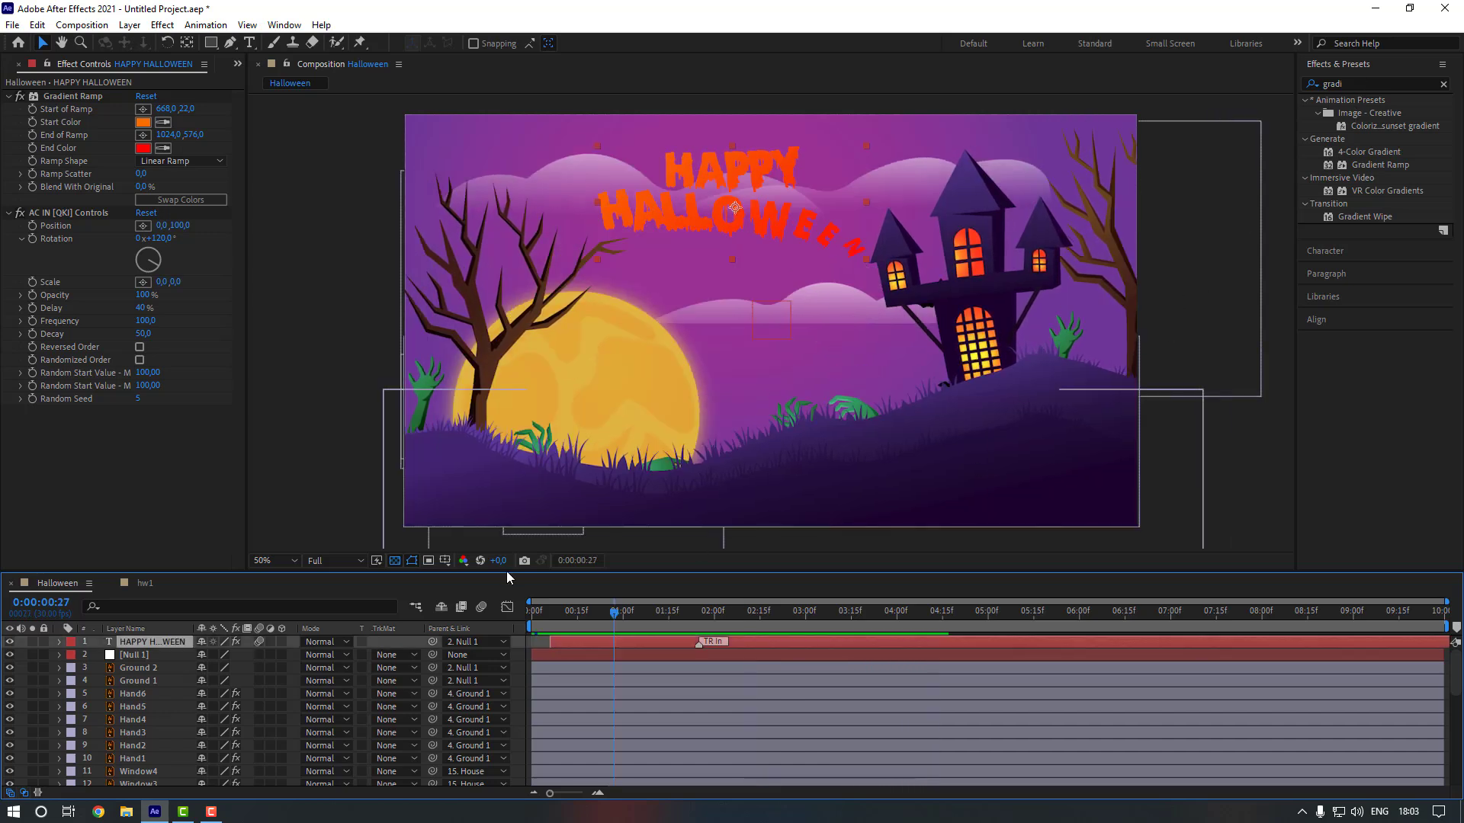
Find the CC Light Sweep effect and apply it to the HAPPY HALLOWEEN layer.
left_click(1339, 84)
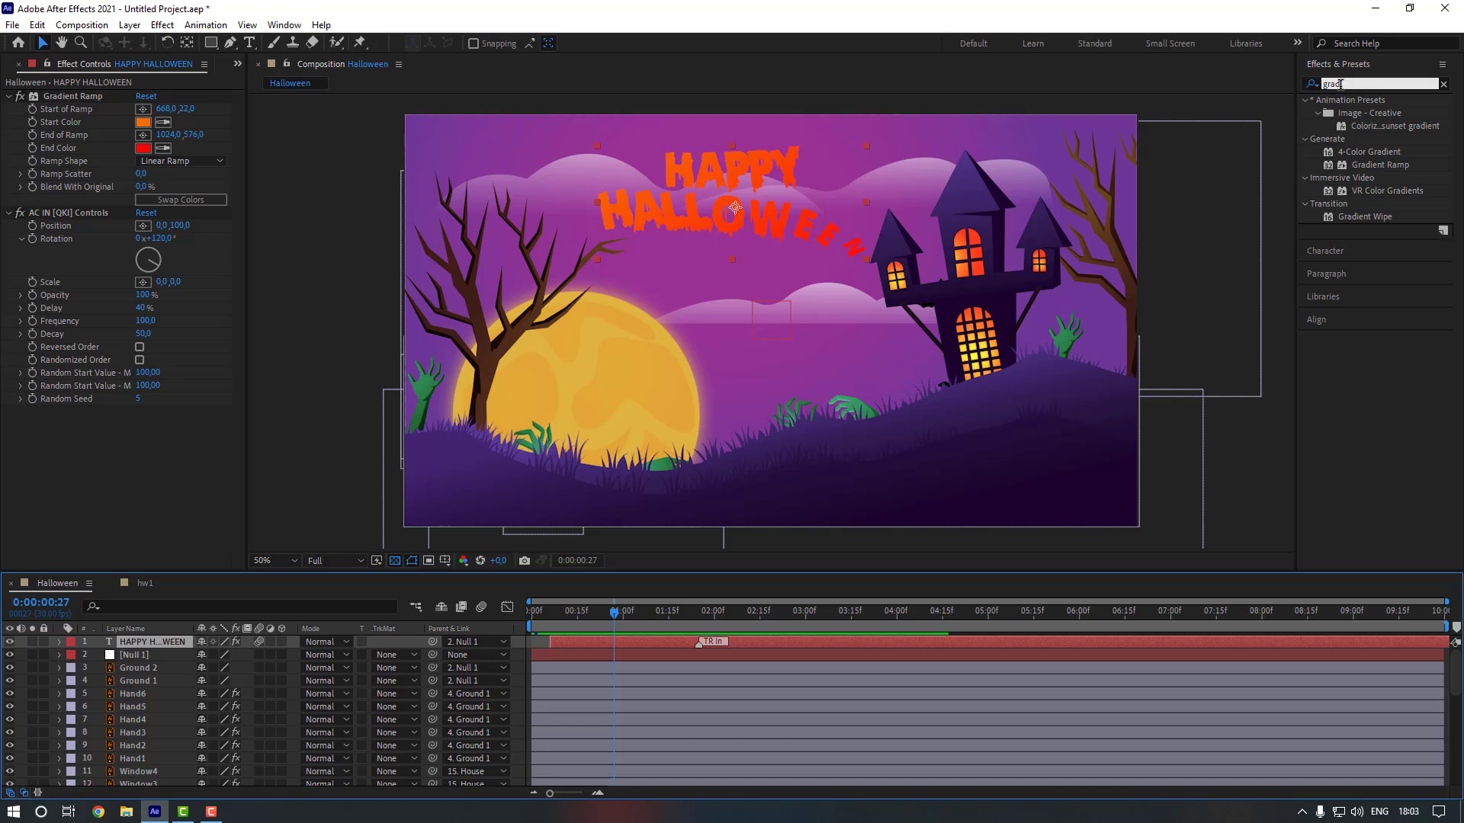
type("cc lig")
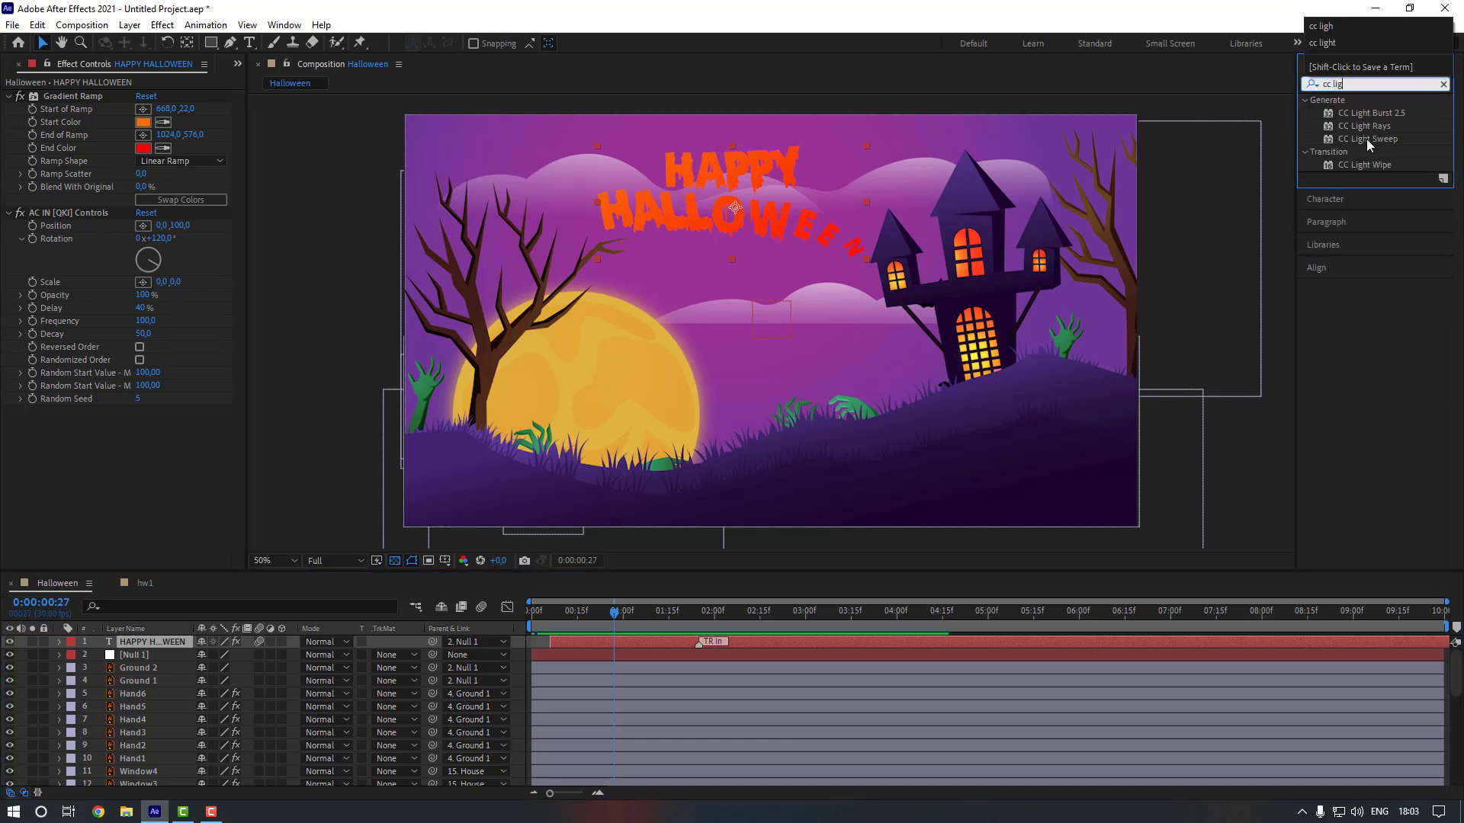
double_click(1366, 139)
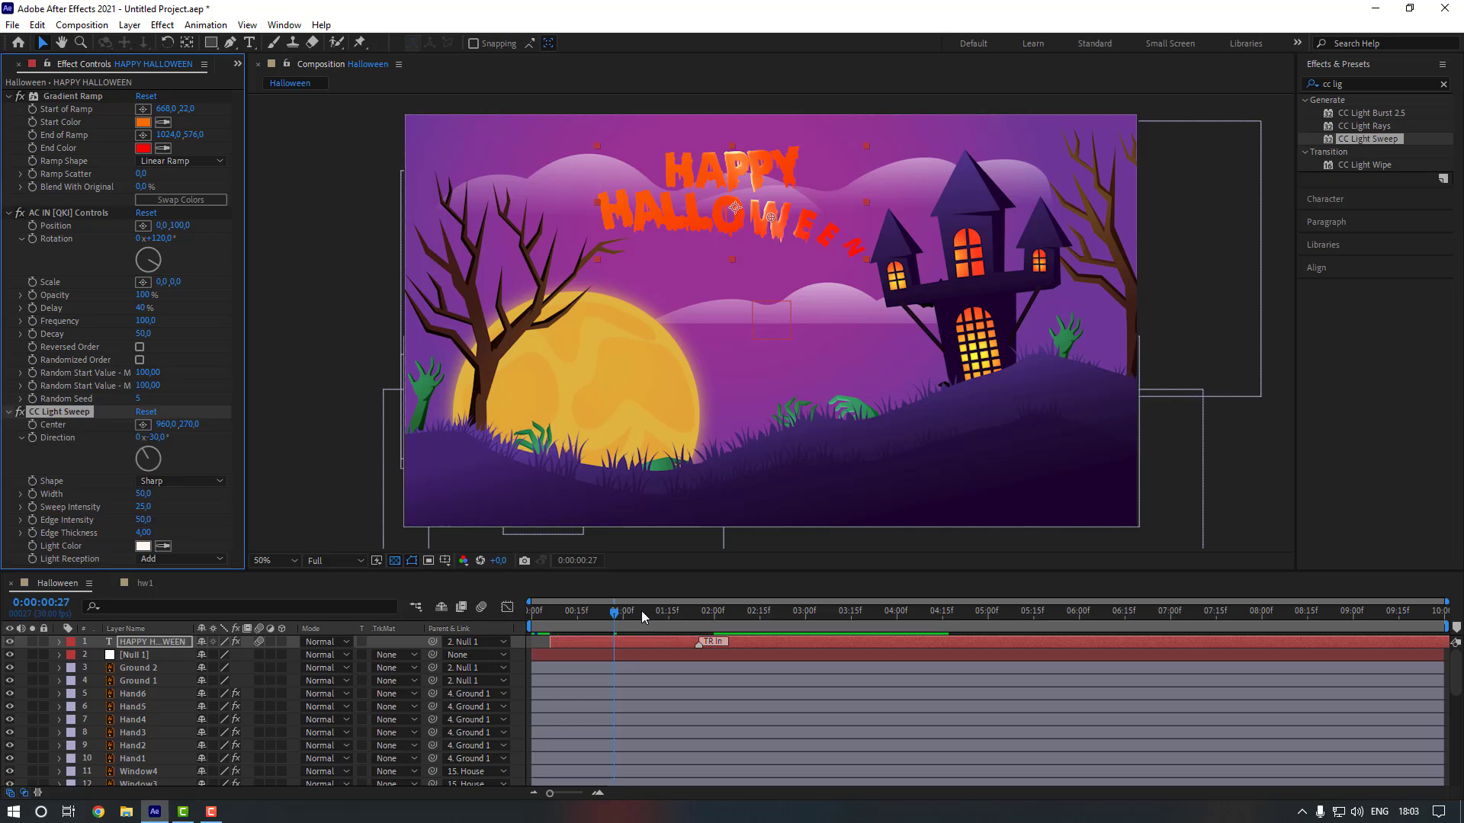
At 0:00:02:00, set the light sweep's direction to -139° and move its center to about 882, 240.
left_click_drag(642, 611, 714, 613)
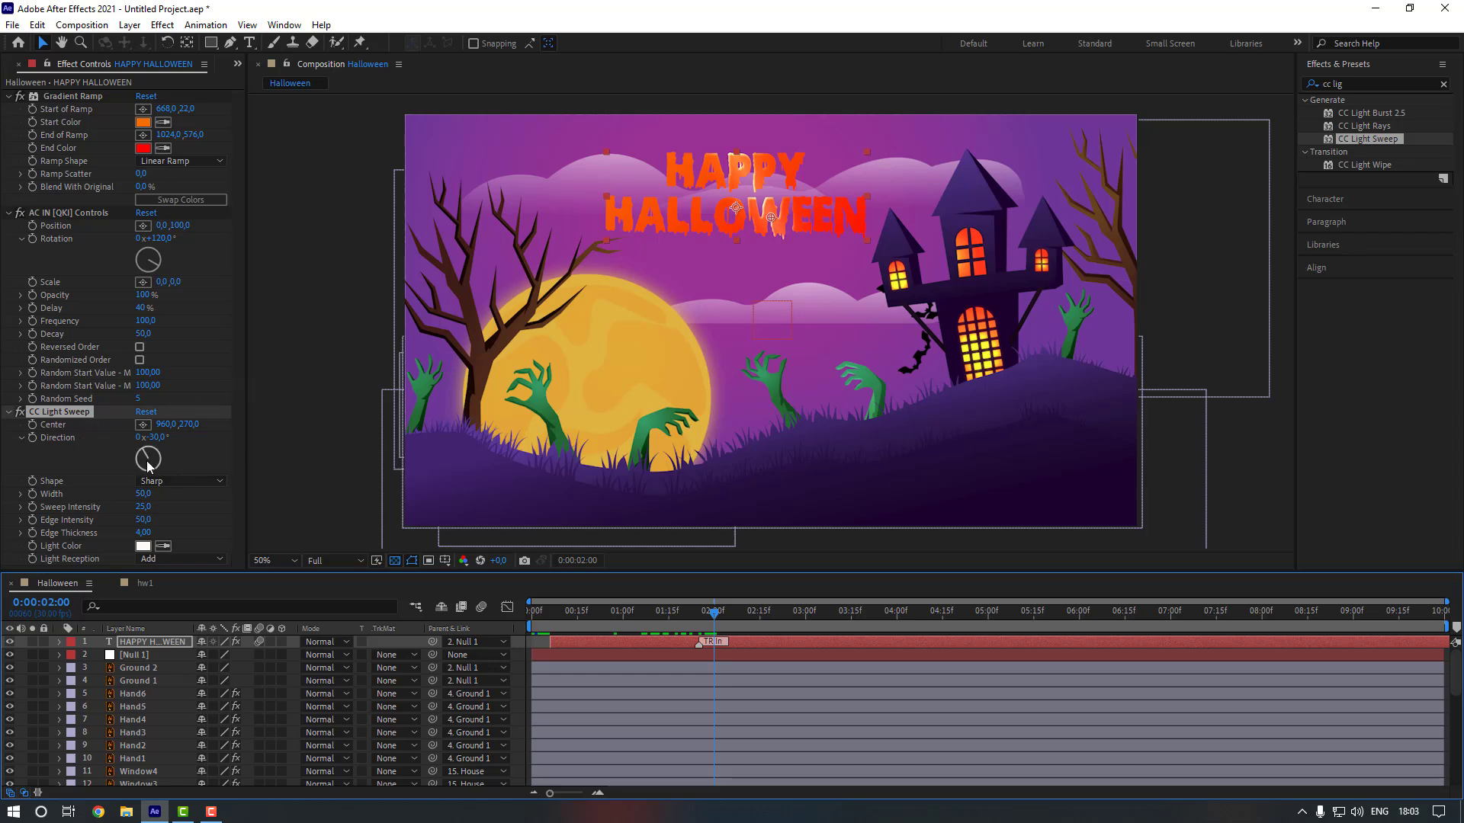
left_click_drag(147, 460, 136, 478)
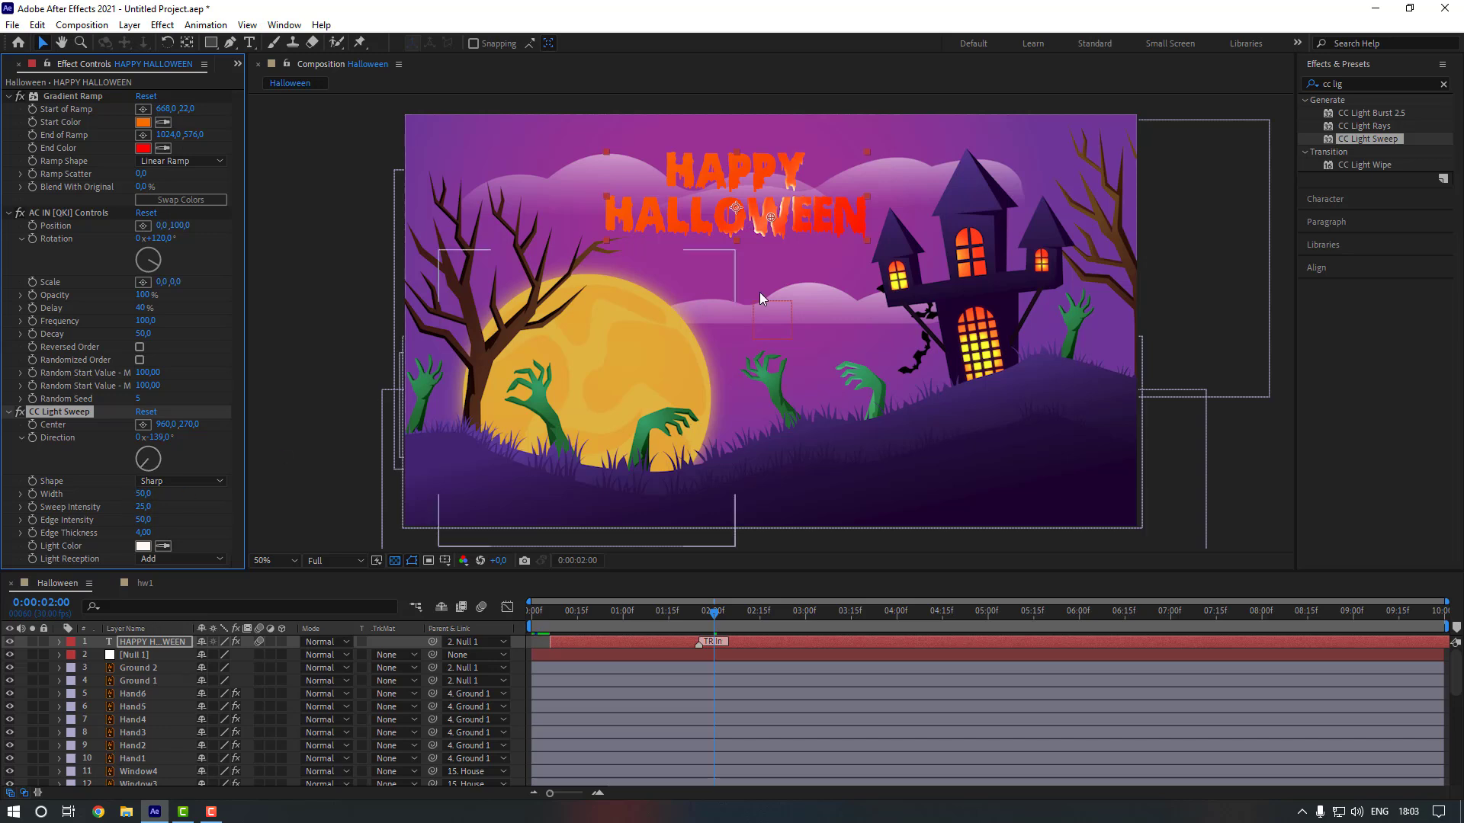
left_click_drag(771, 218, 744, 202)
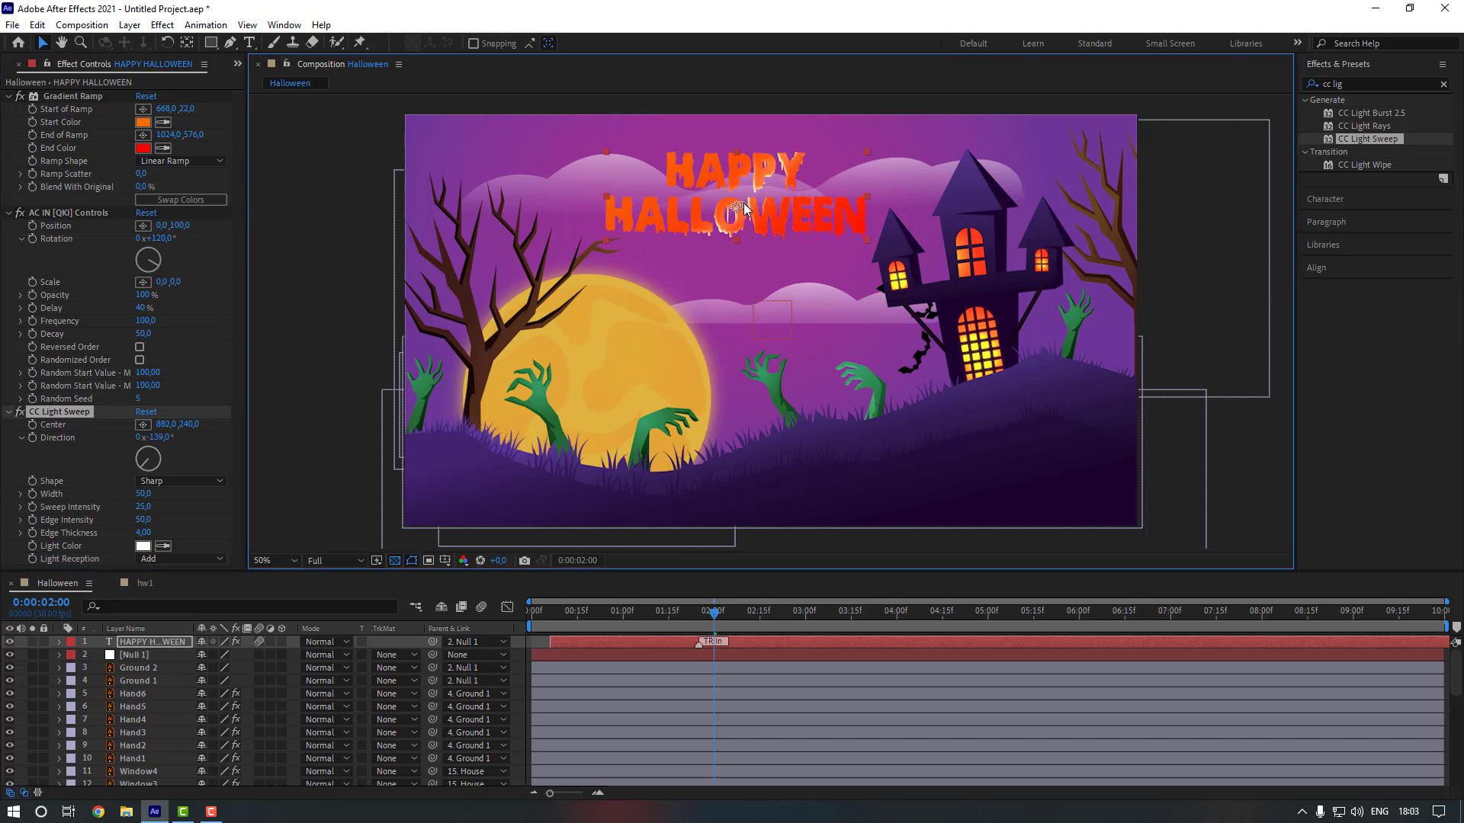
Set the CC Light Sweep's light color to orange, FF8900.
left_click(143, 546)
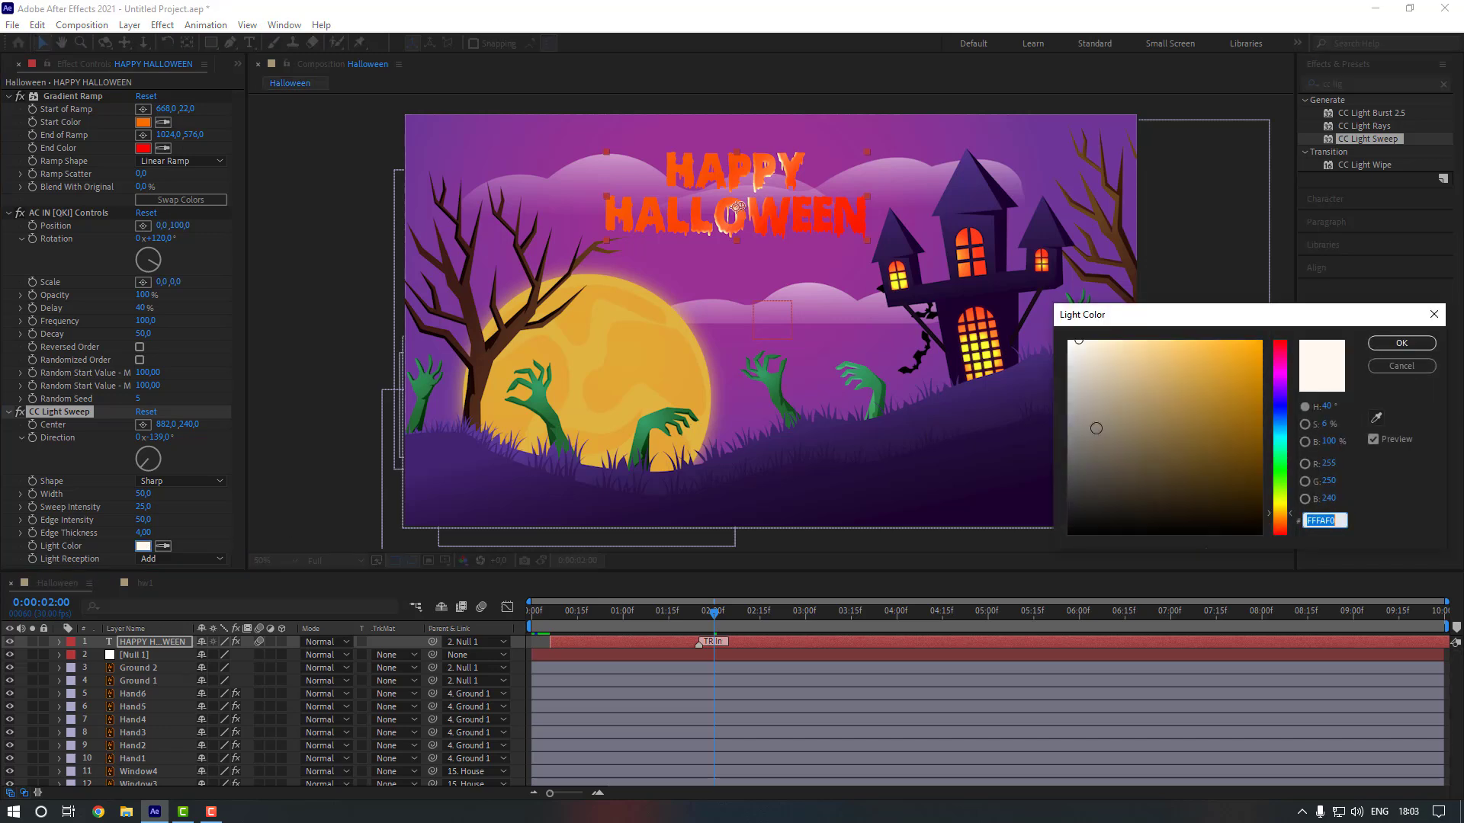
left_click_drag(1284, 512, 1284, 518)
left_click_drag(1240, 420, 1225, 351)
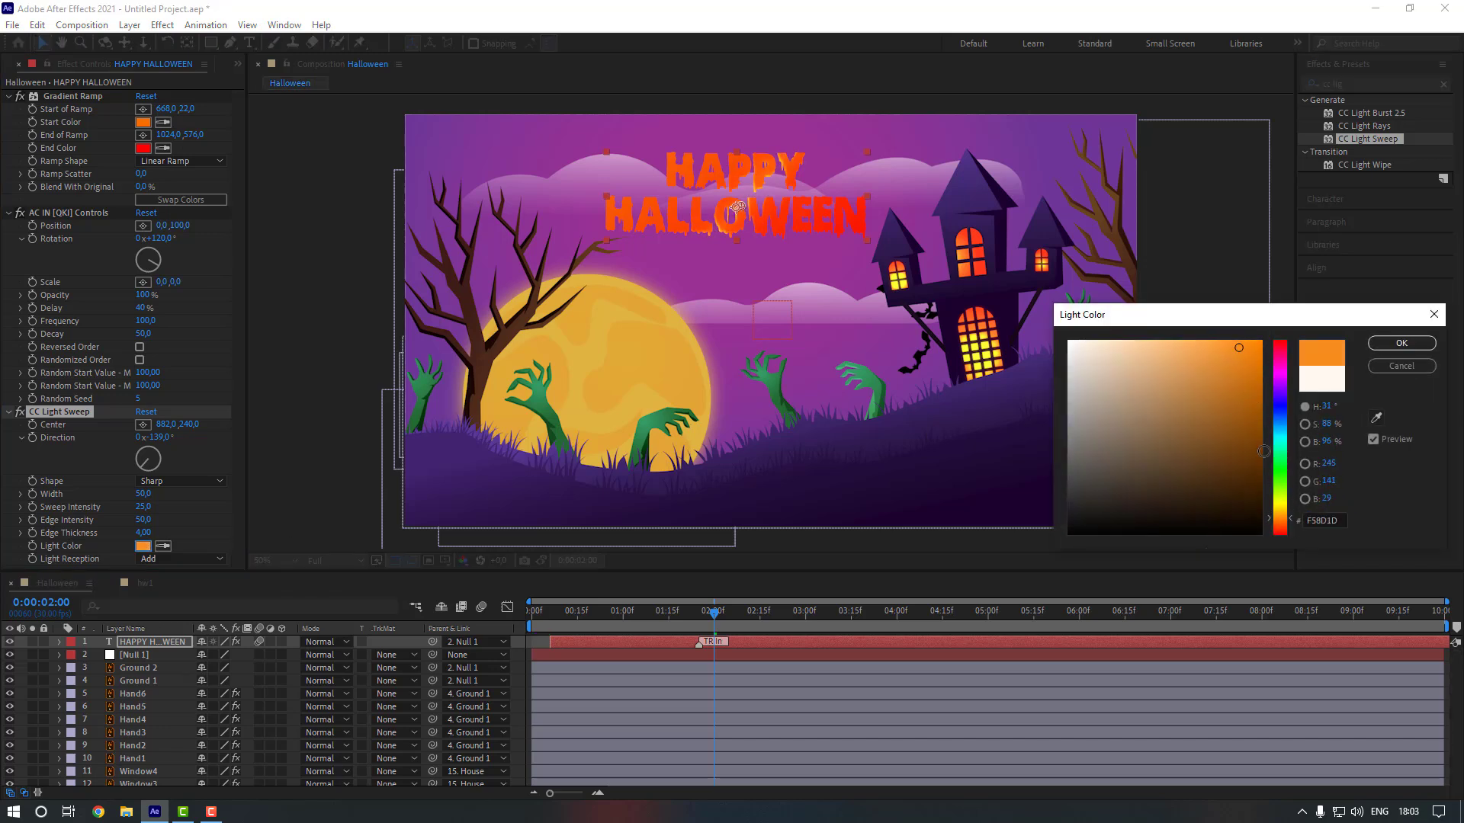
left_click(1322, 521)
type("FF8900")
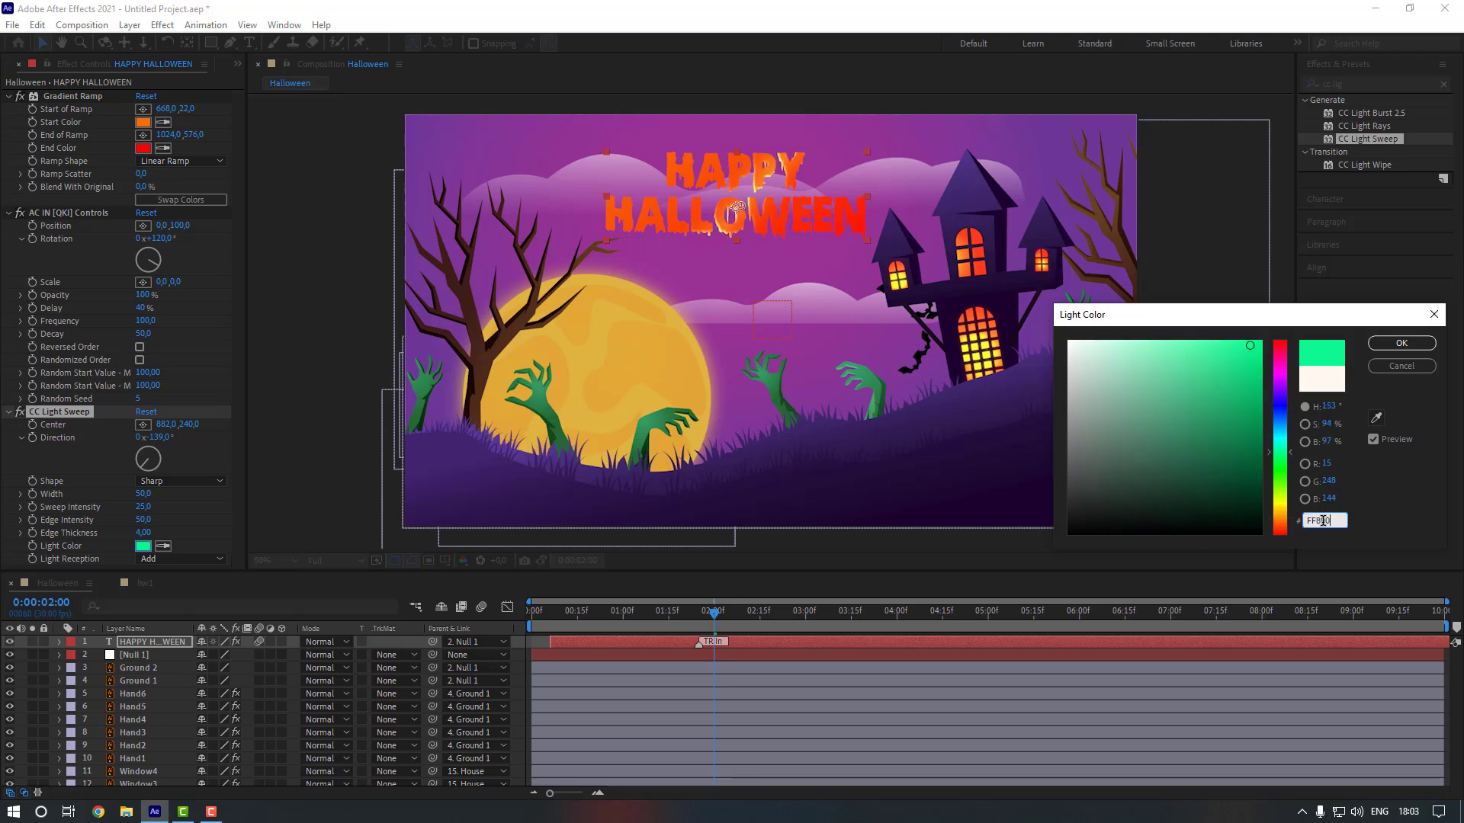
left_click(1396, 344)
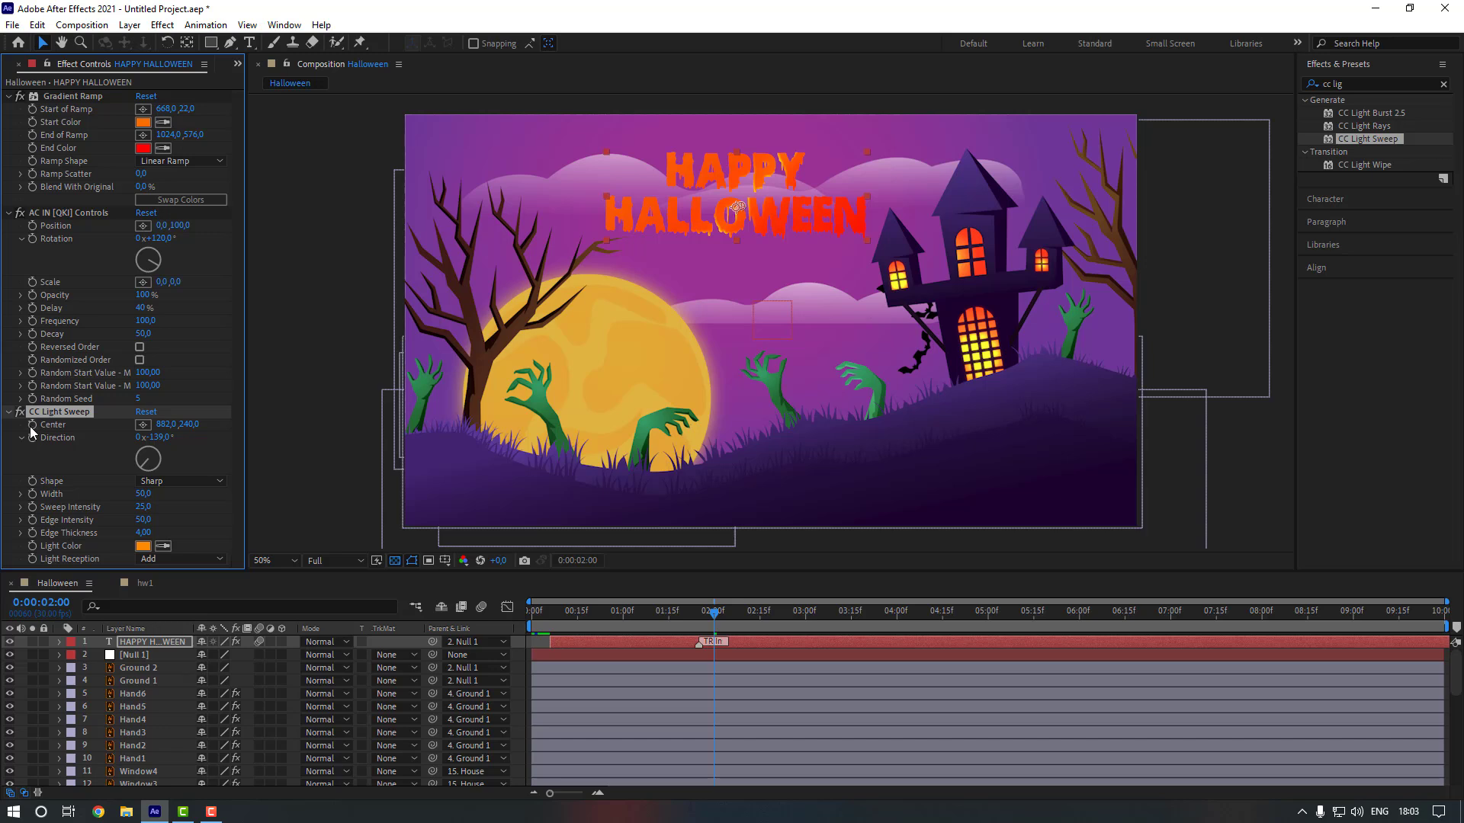
Keyframe the sweep's center from about 438, 96 at 0:00:02:00 to about 1256, 324 at 0:00:04:03.
left_click_drag(737, 206, 569, 151)
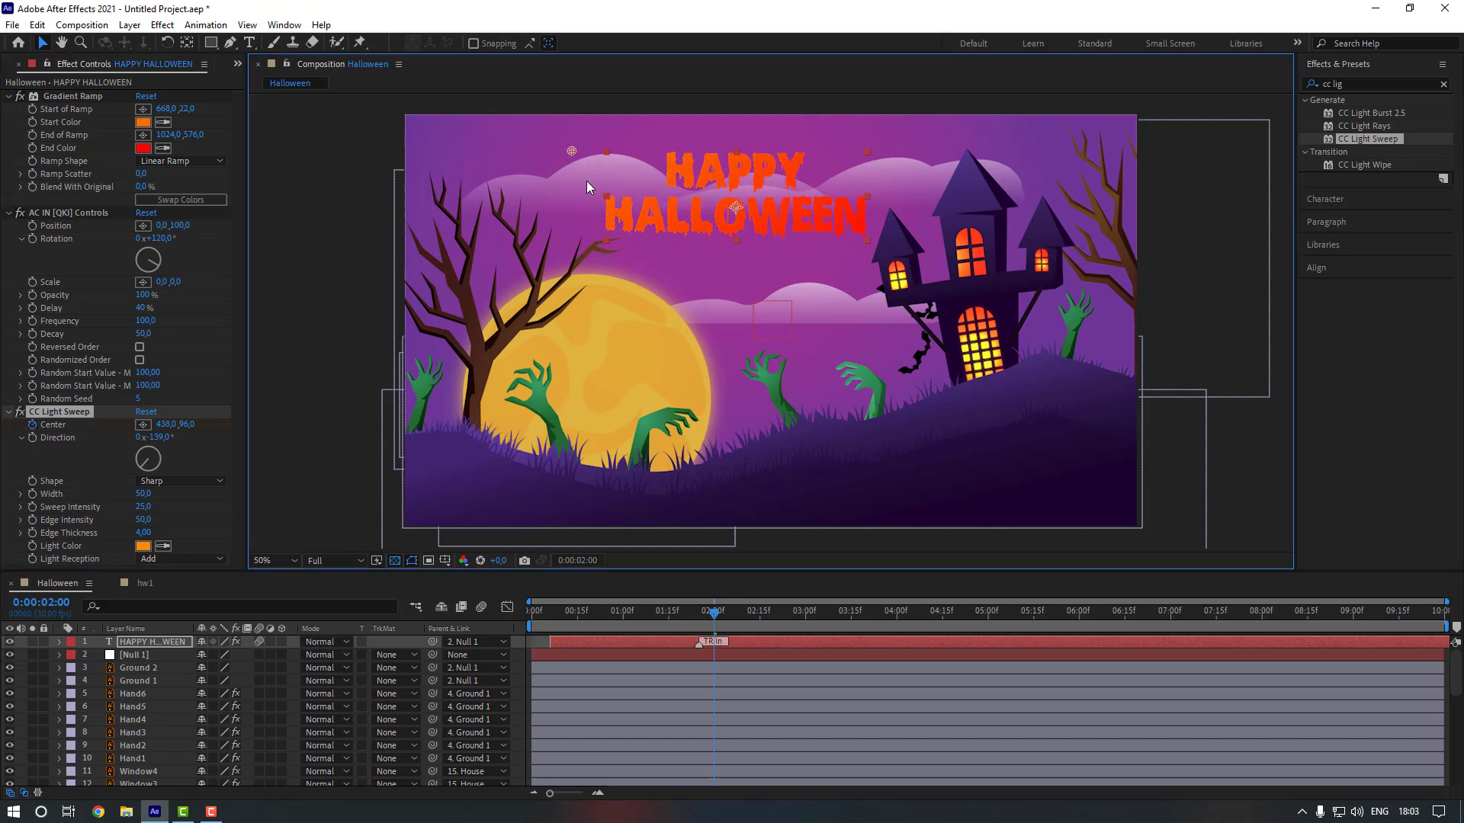
key("u")
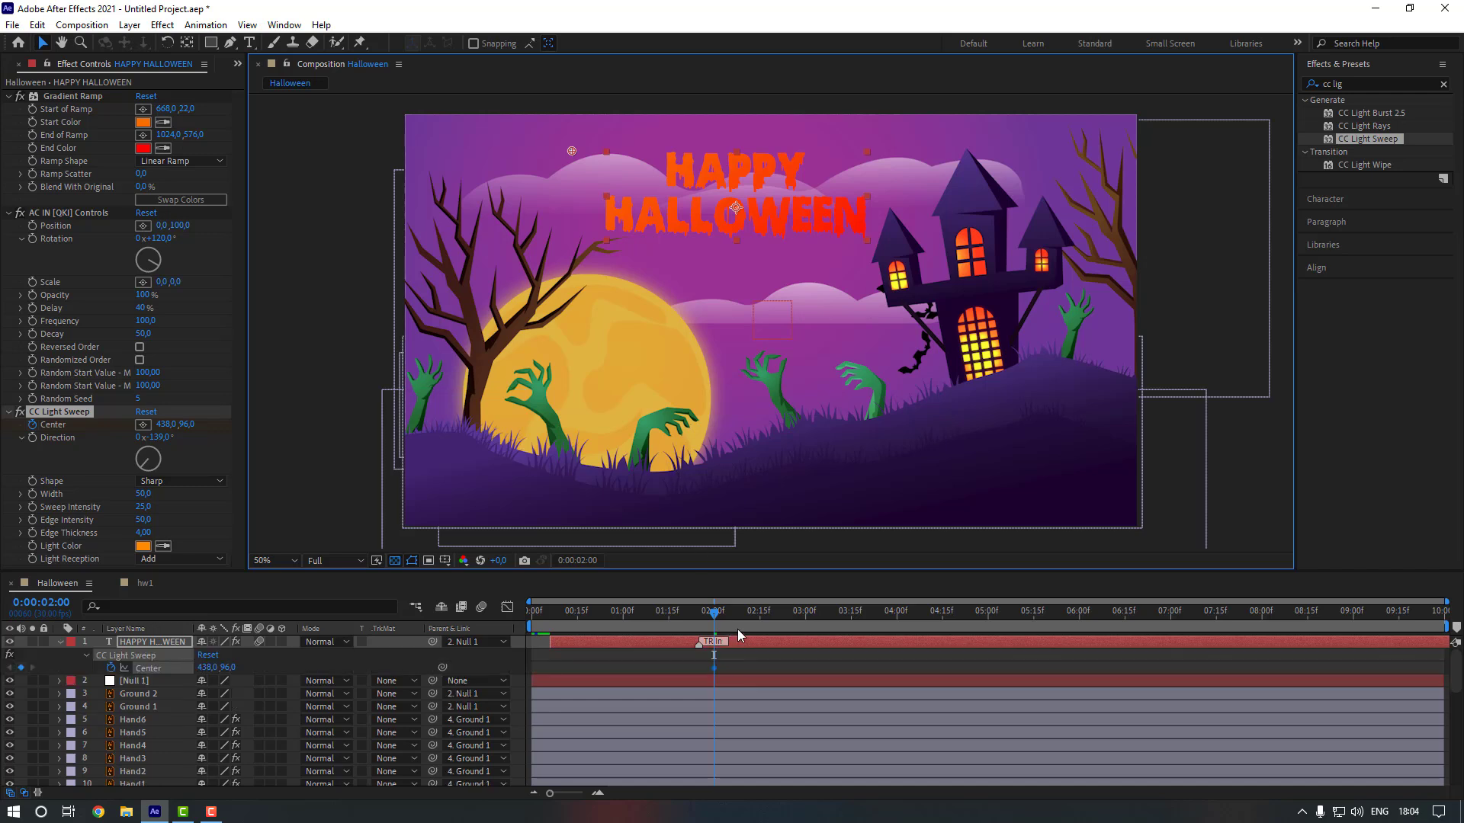
left_click(905, 611)
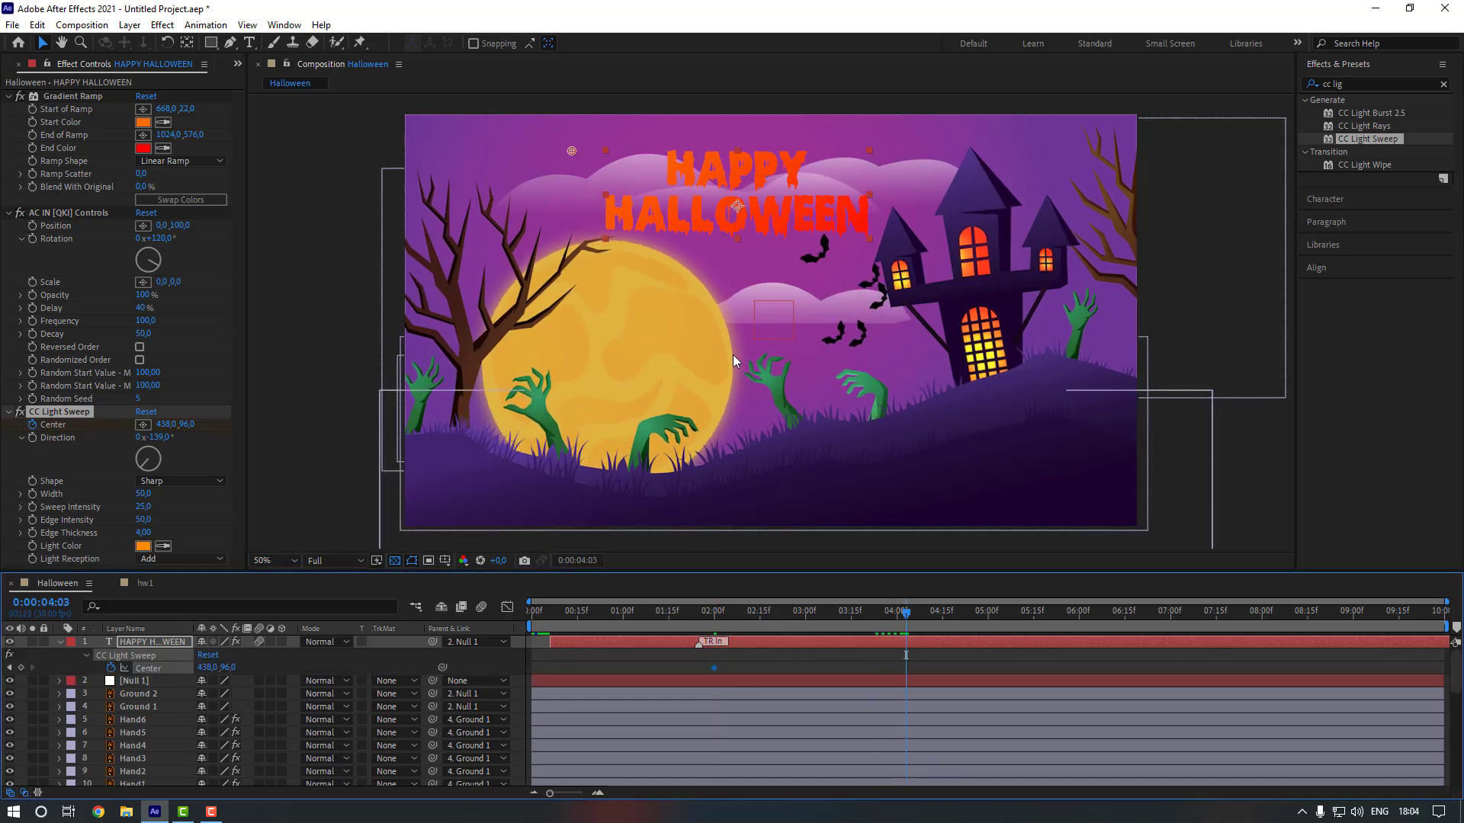
left_click_drag(571, 151, 872, 227)
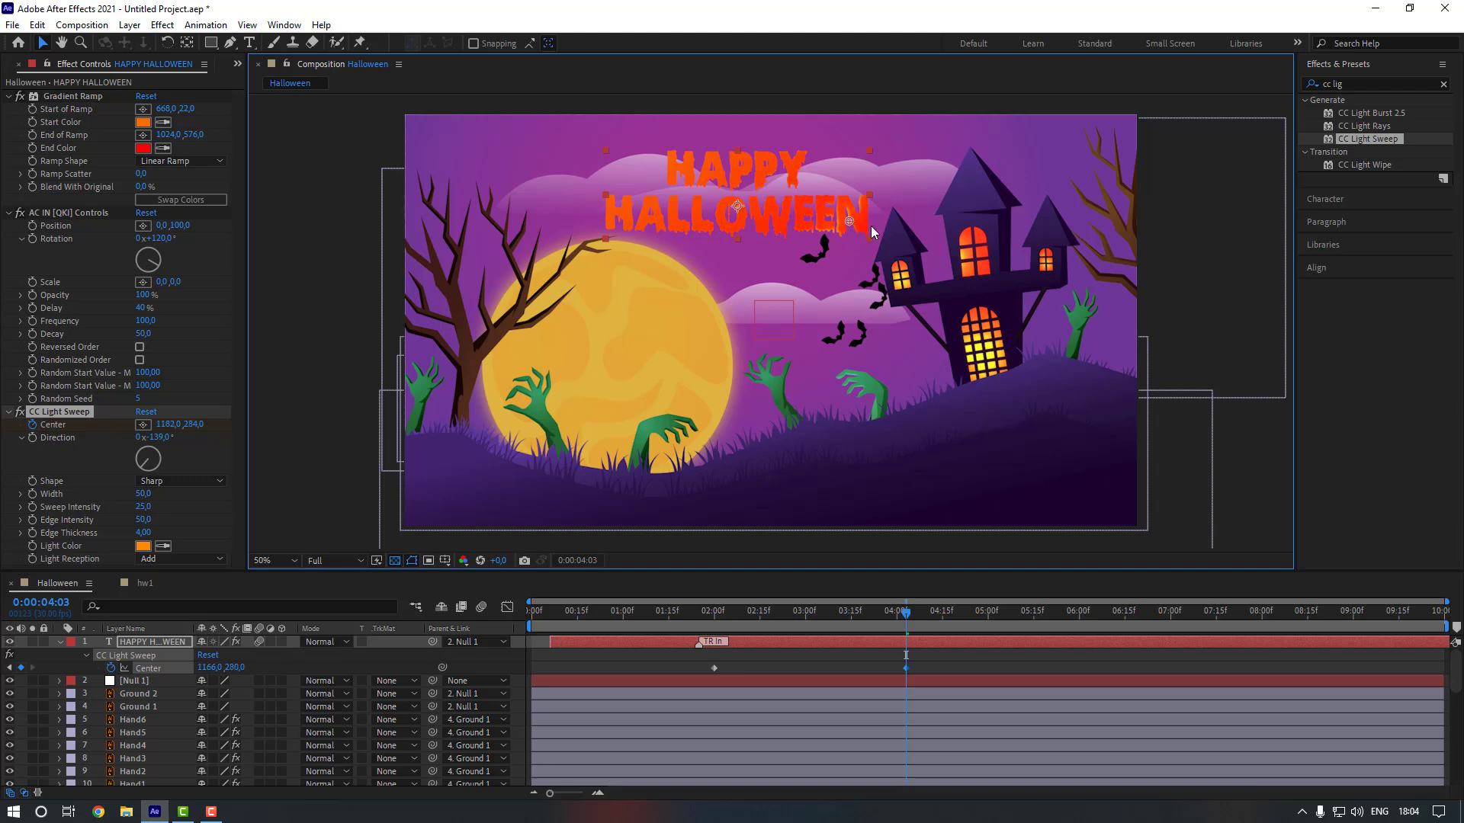
Apply Easy Ease to both center keyframes of the light sweep and preview the composition.
left_click_drag(922, 661, 699, 671)
right_click(712, 668)
left_click(823, 705)
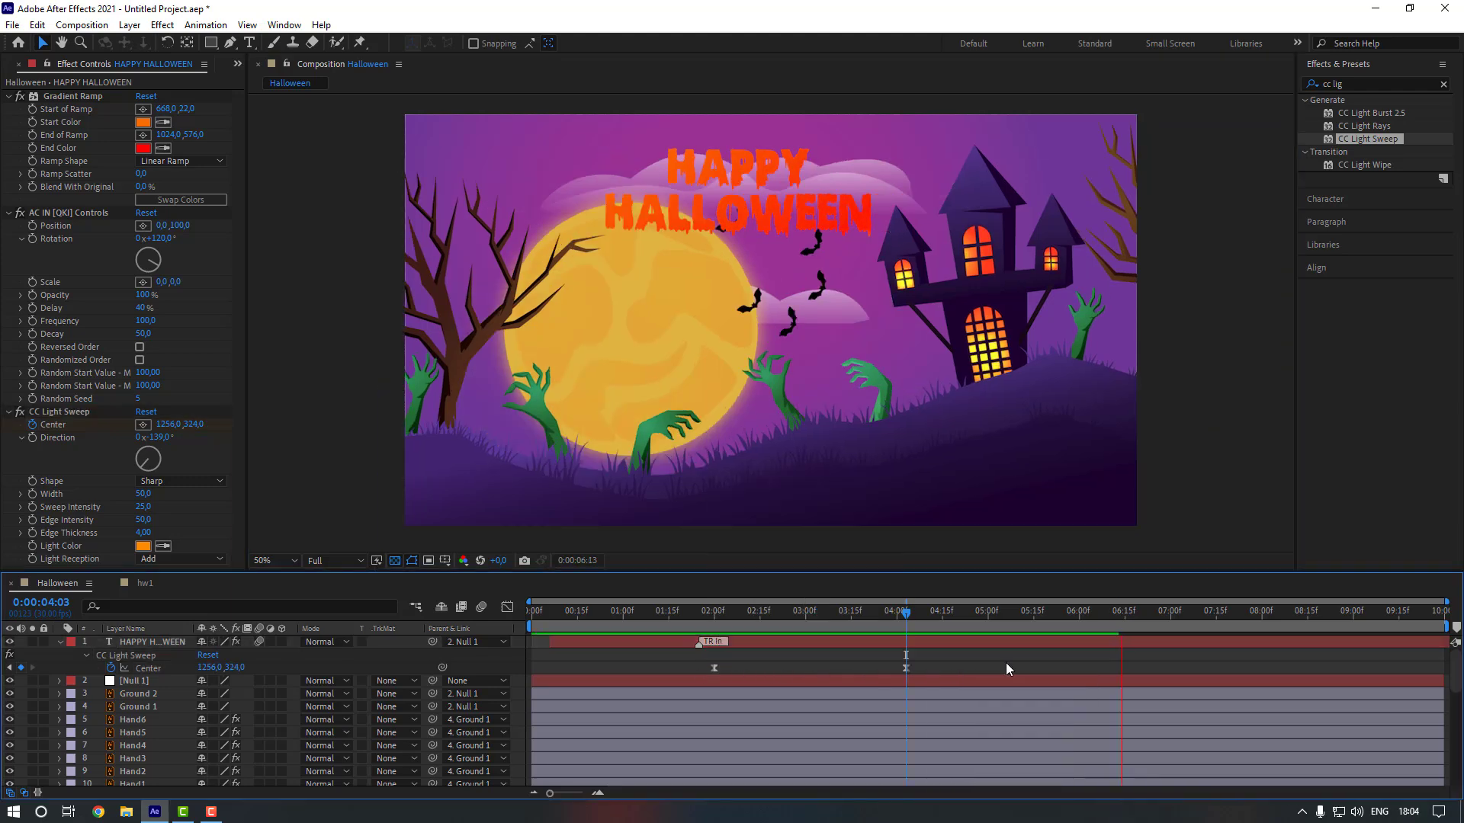
key("space")
key("space")
key("space")
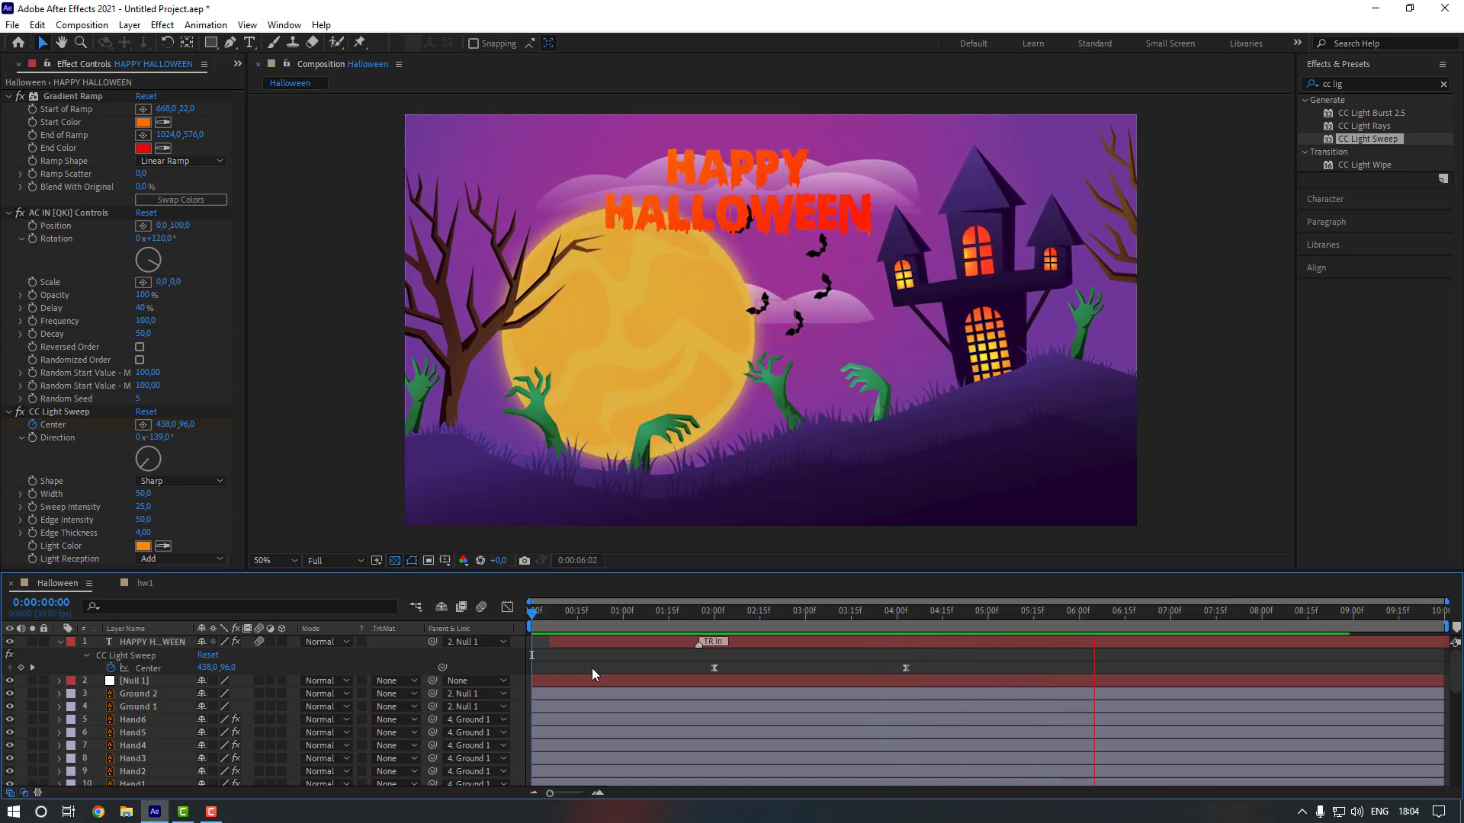
key("space")
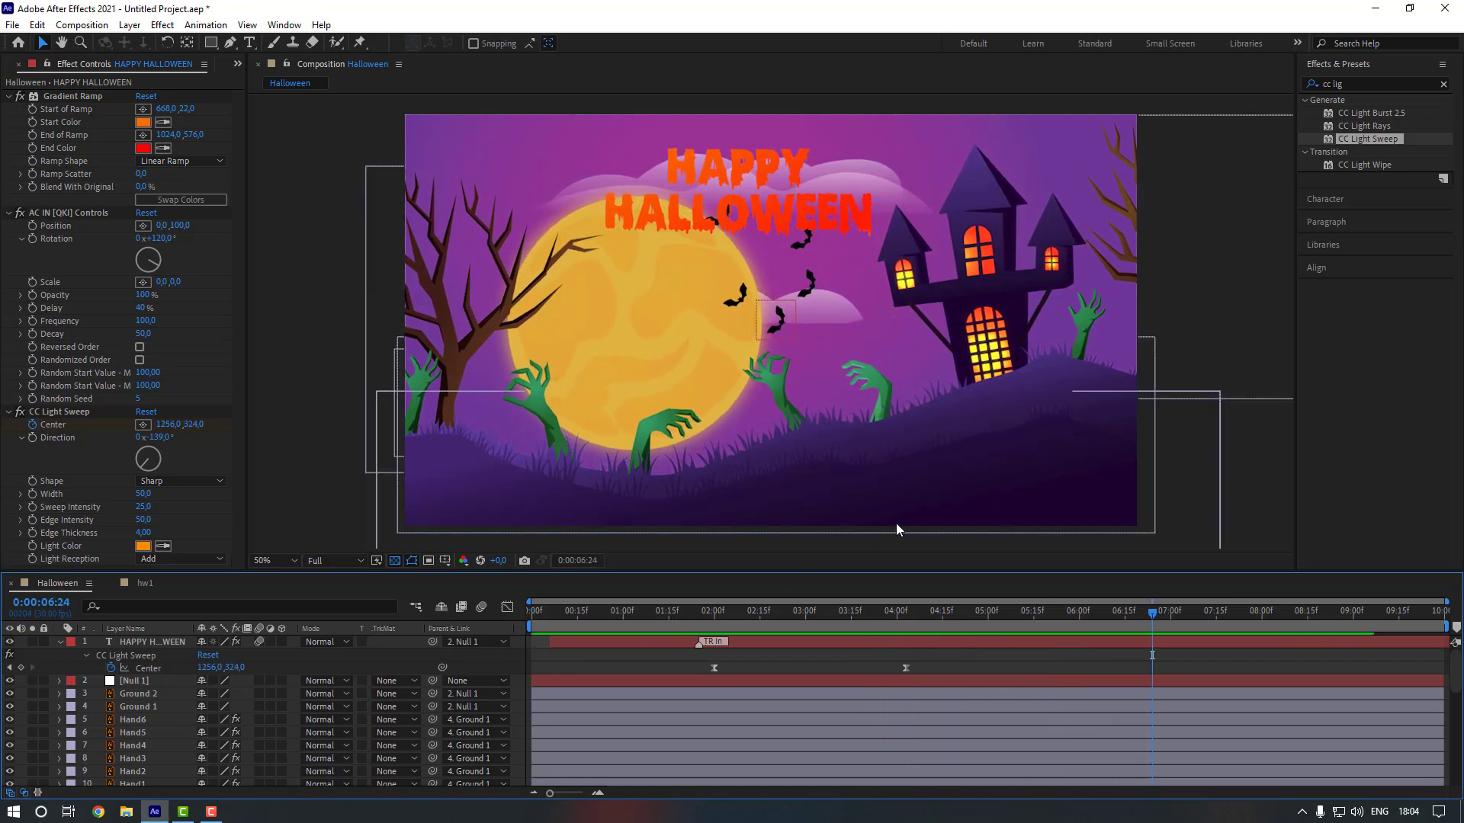
Add a second CC Light Sweep to the title layer and set its direction to -139°.
left_click(160, 644)
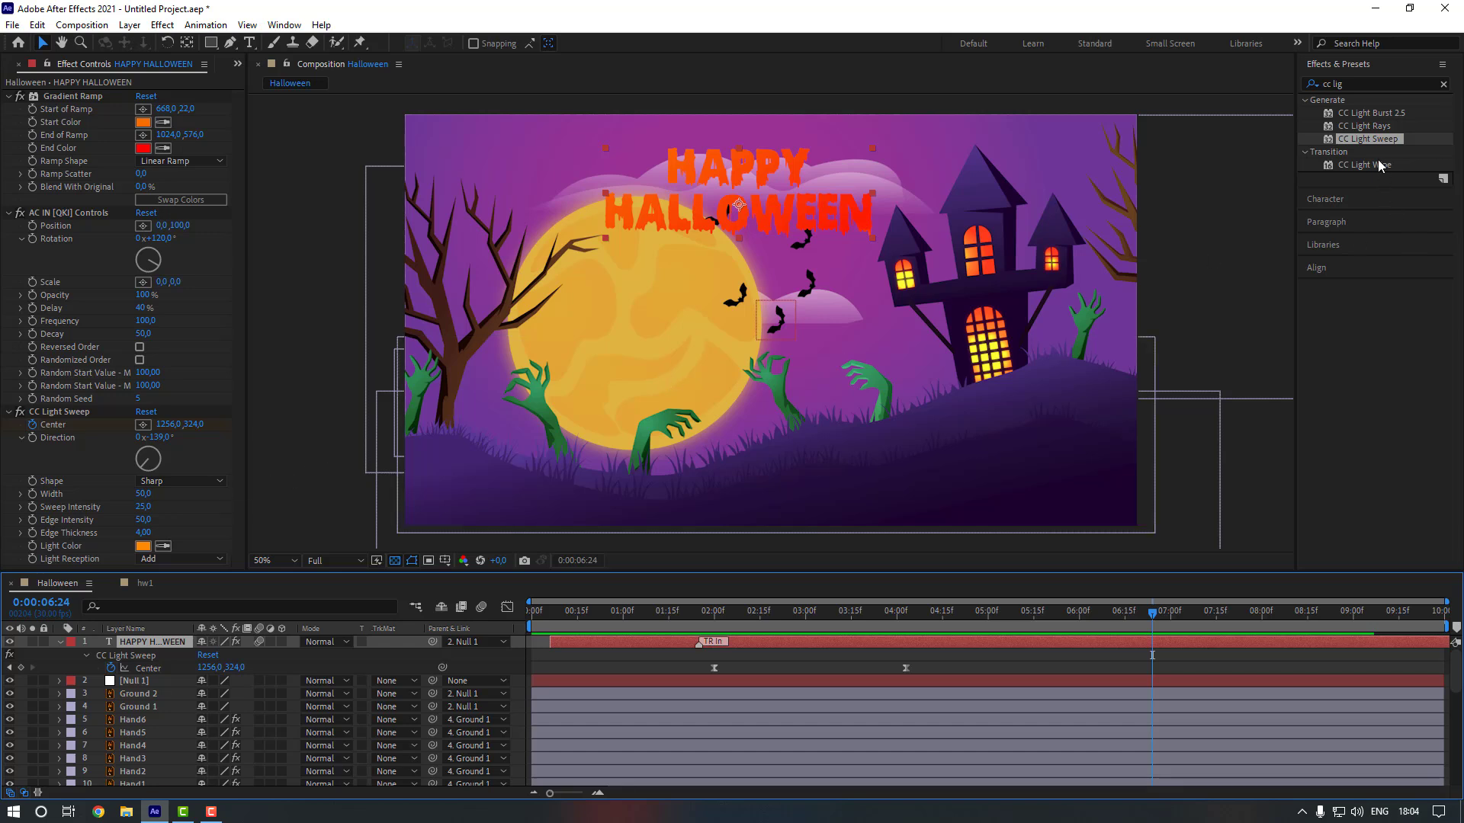
double_click(1369, 139)
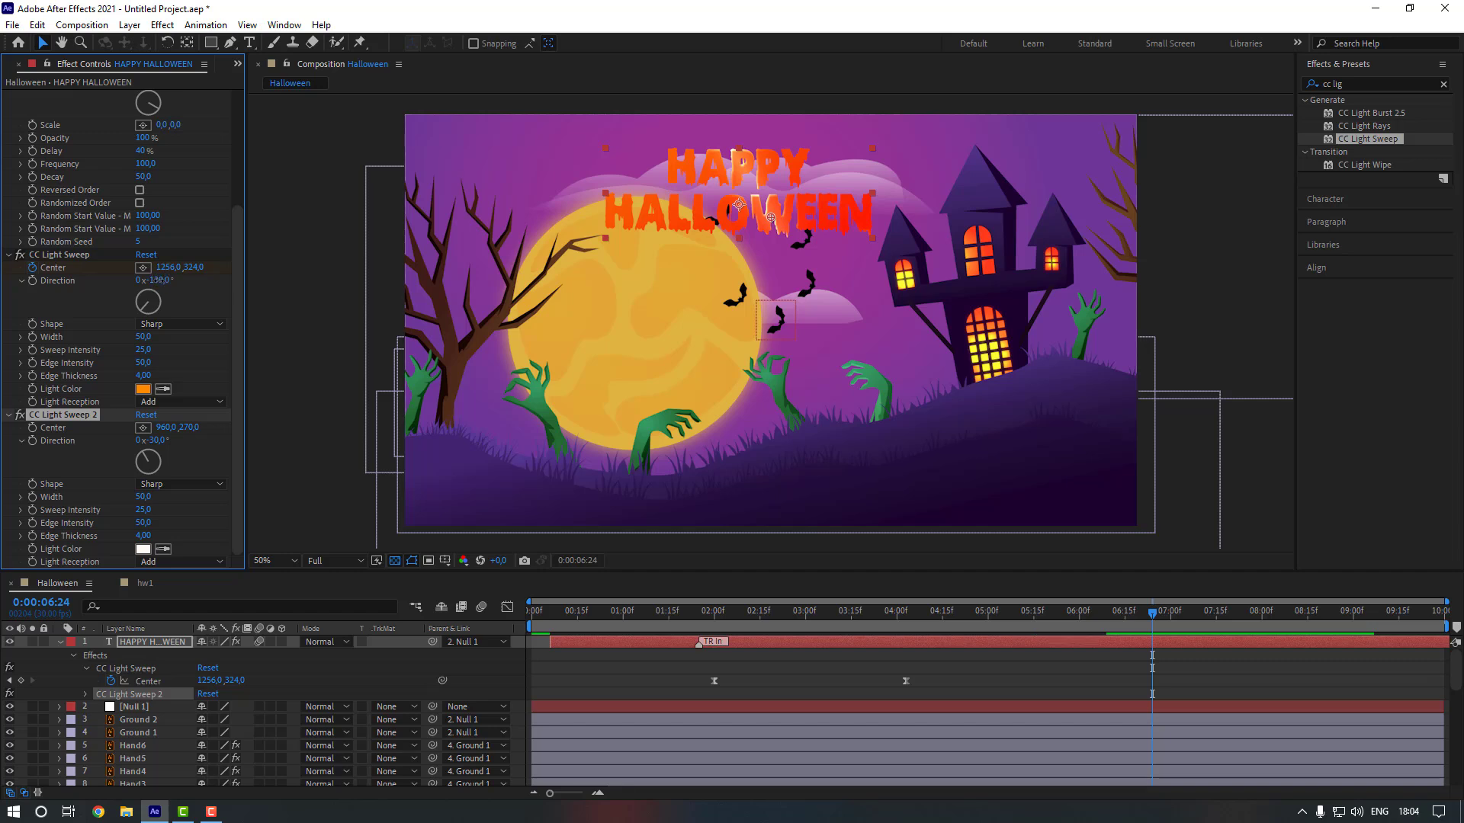
left_click(161, 441)
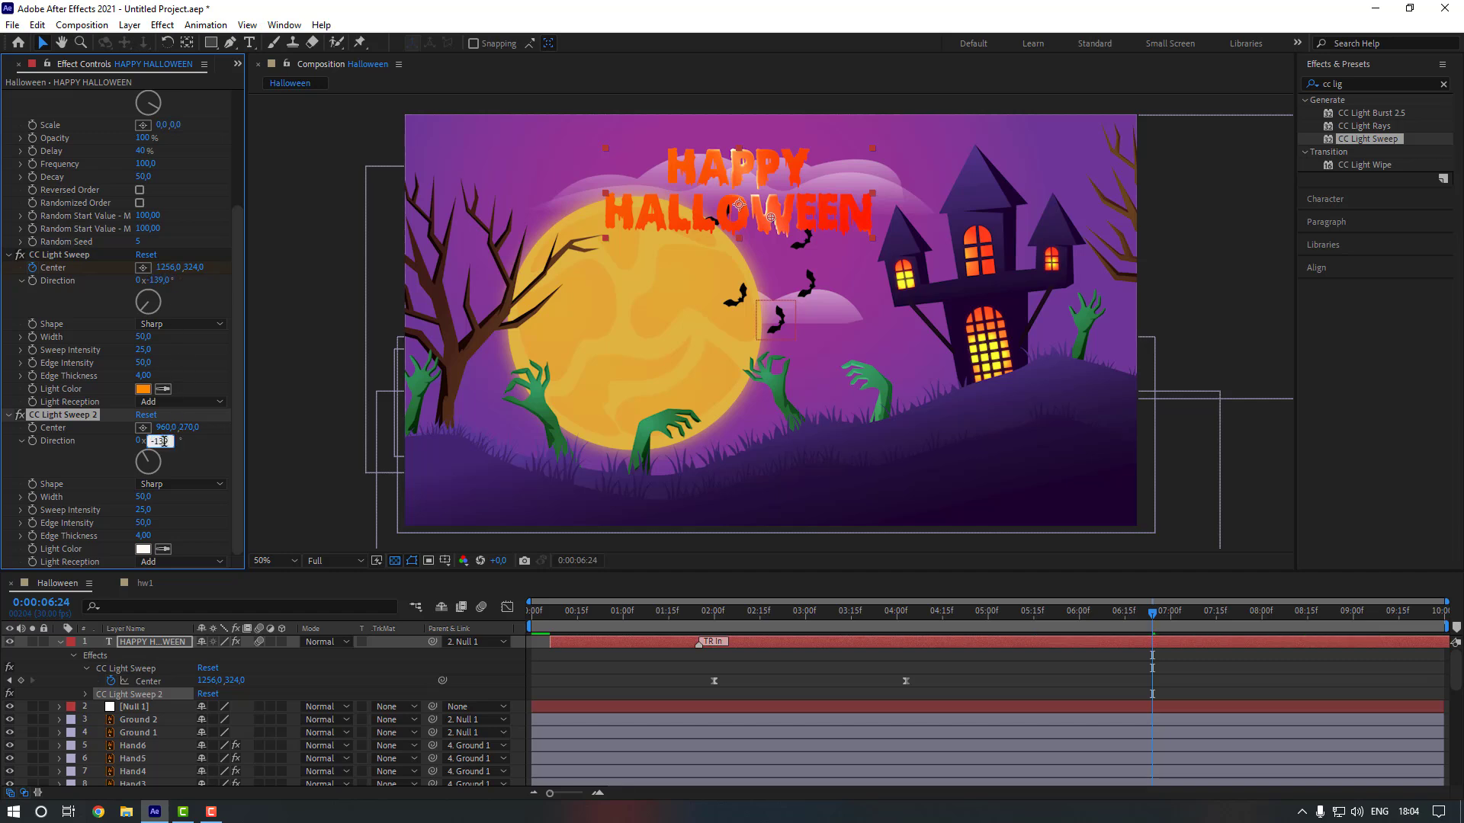
type("-139")
key("Return")
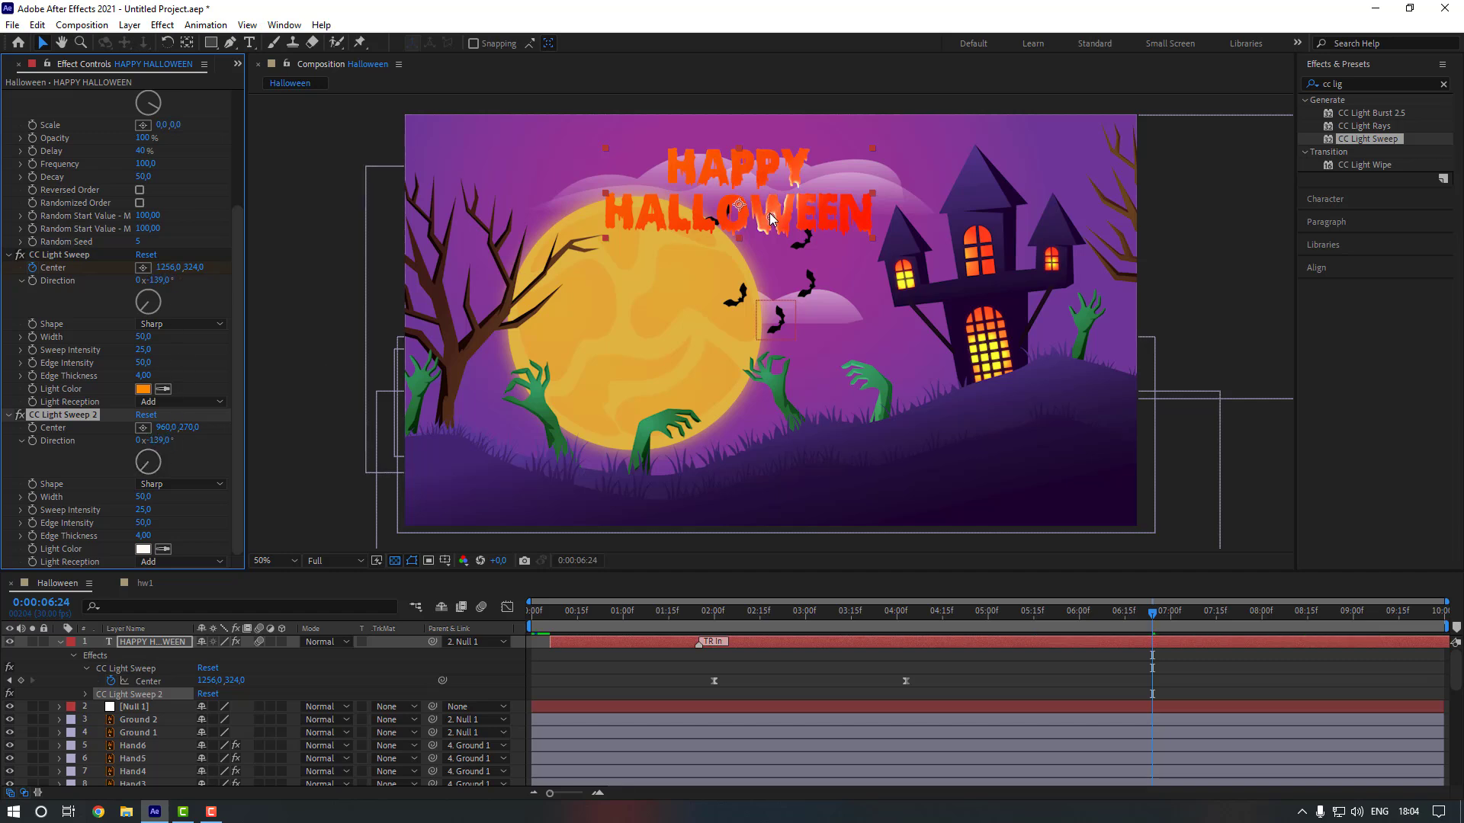
Keyframe the second sweep's center from about 1302, 300 at 0:00:06:14 to about 454, 100 at 0:00:08:26.
left_click_drag(771, 218, 901, 230)
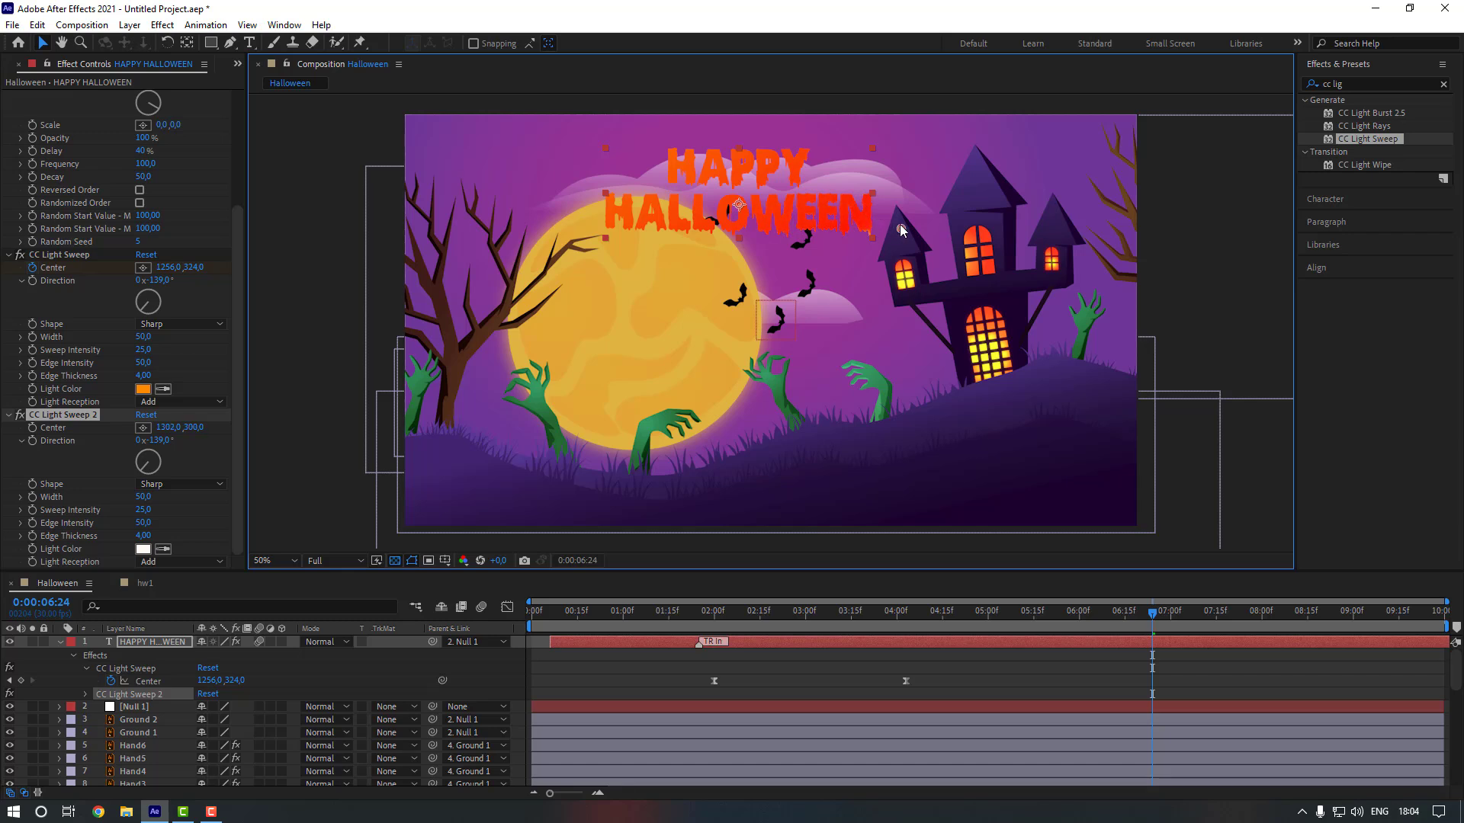
left_click(1122, 619)
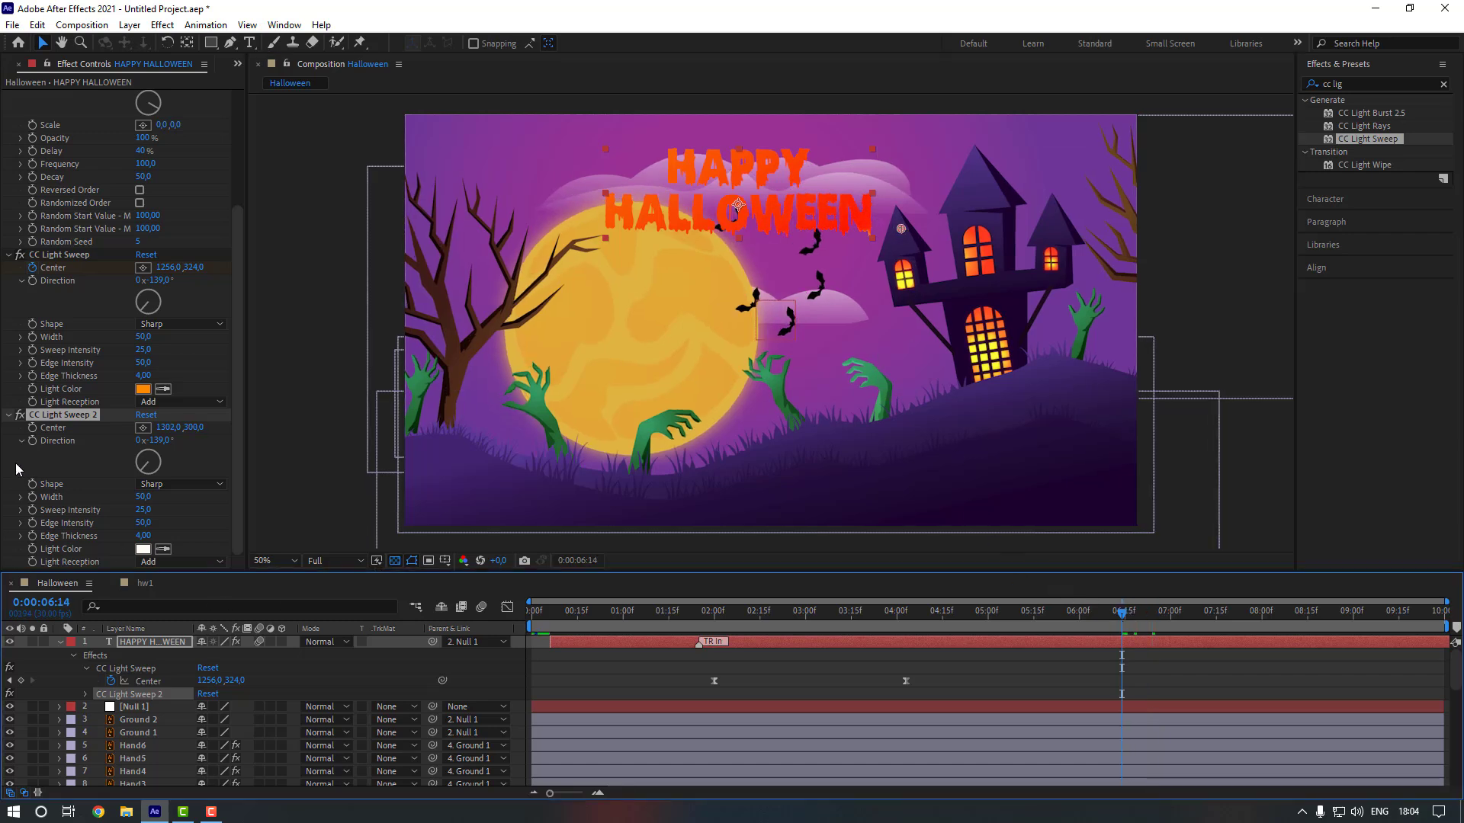
left_click(31, 428)
left_click_drag(1272, 620, 1340, 622)
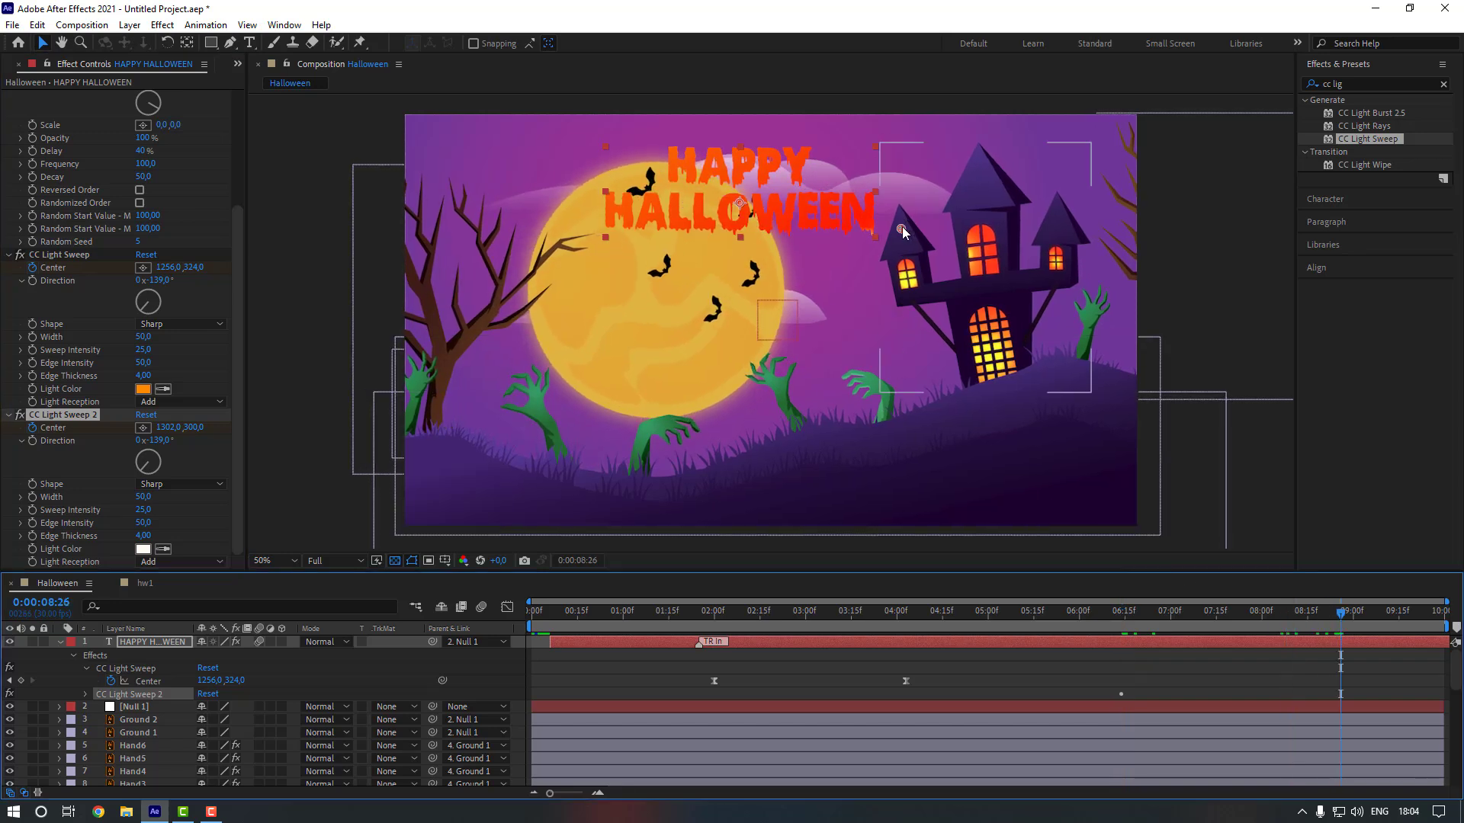
left_click_drag(901, 229, 577, 153)
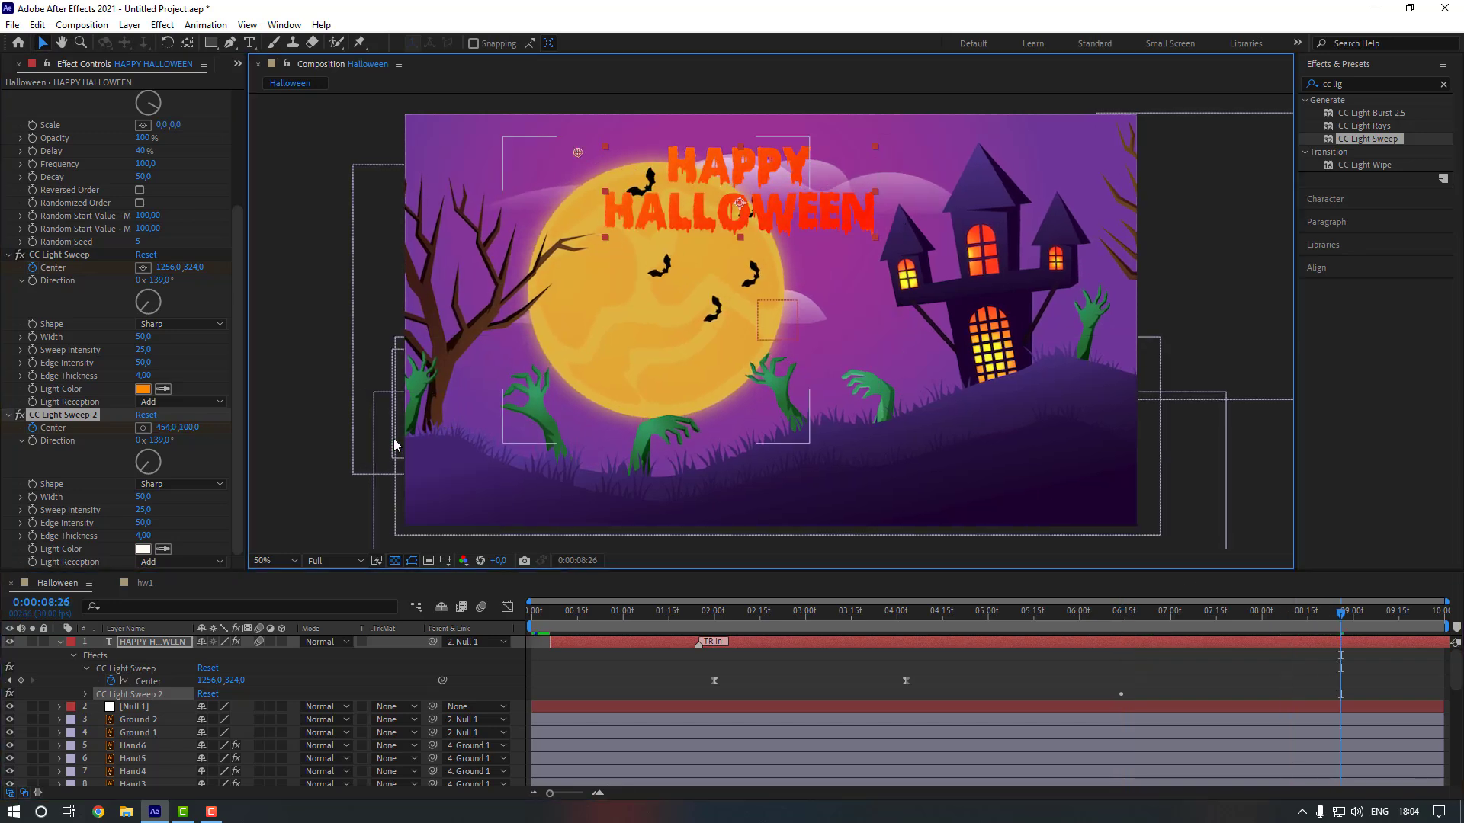
Sample the first sweep's orange as the second sweep's light color and reveal the title layer's keyframed properties.
left_click(162, 549)
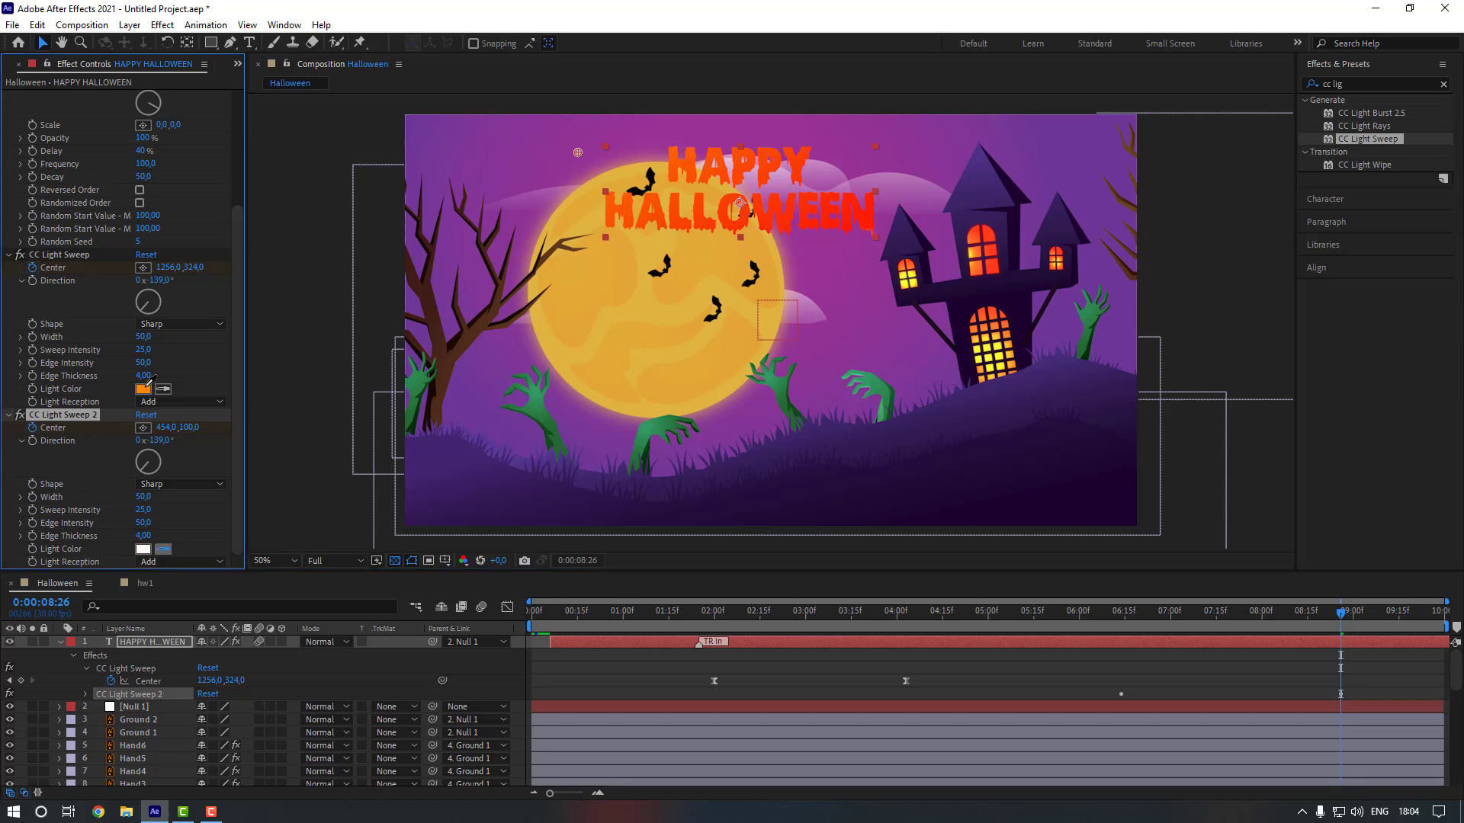
left_click(1229, 687)
left_click(1224, 645)
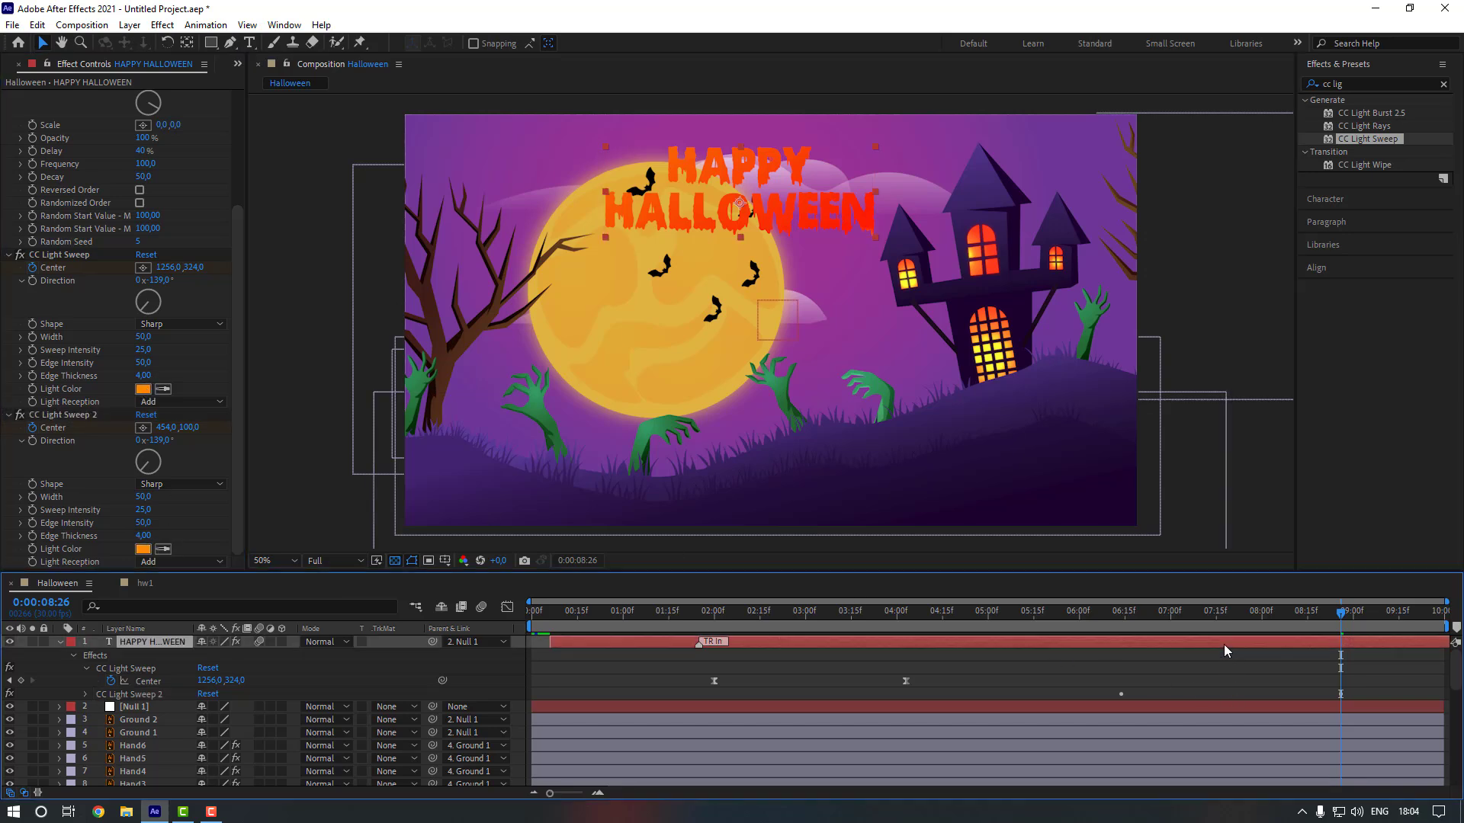
key("u")
key("u")
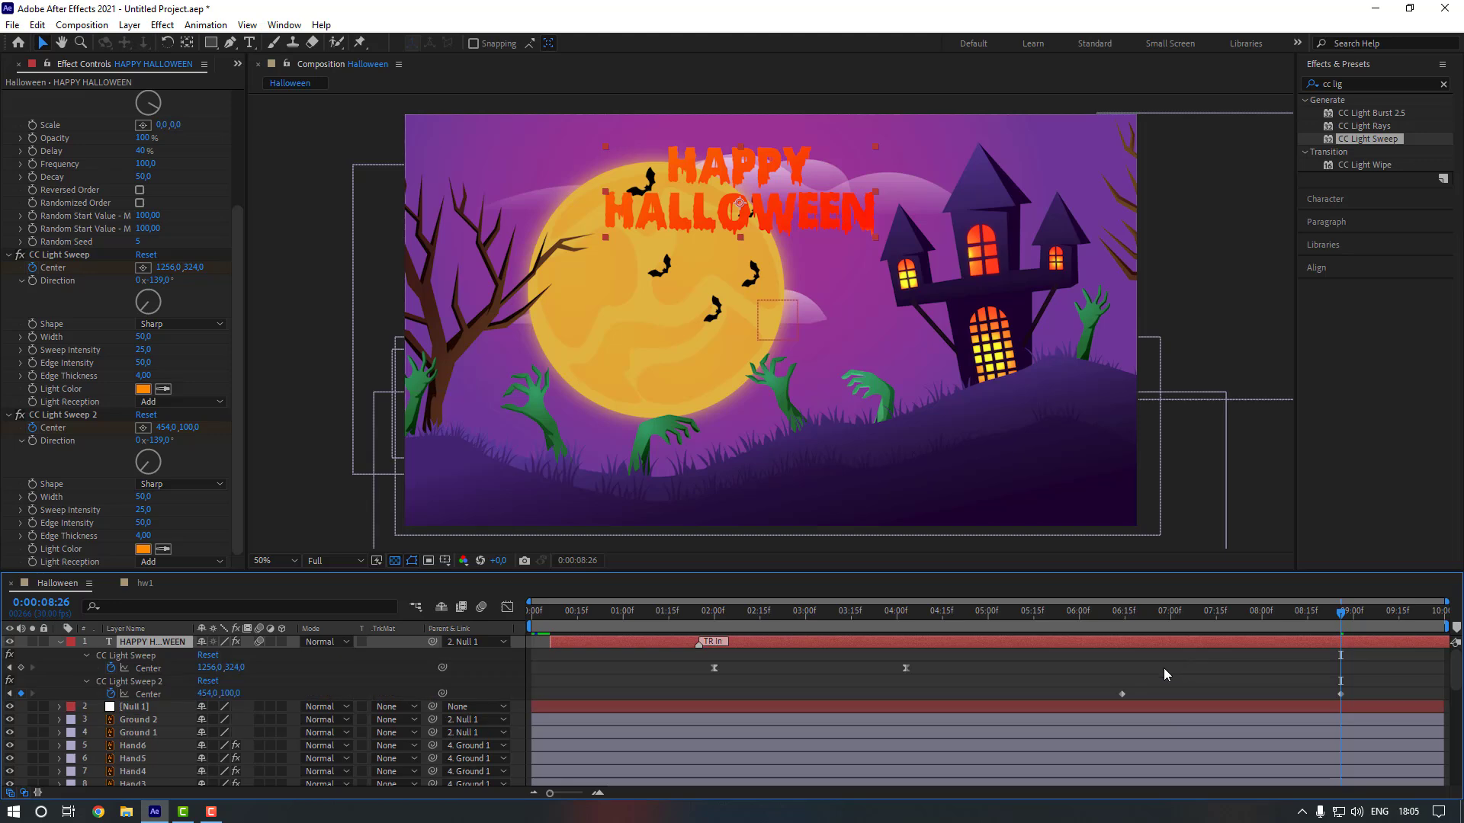
Apply Easy Ease to the second sweep's two center keyframes and return to the start of the timeline.
left_click_drag(1100, 679, 1355, 696)
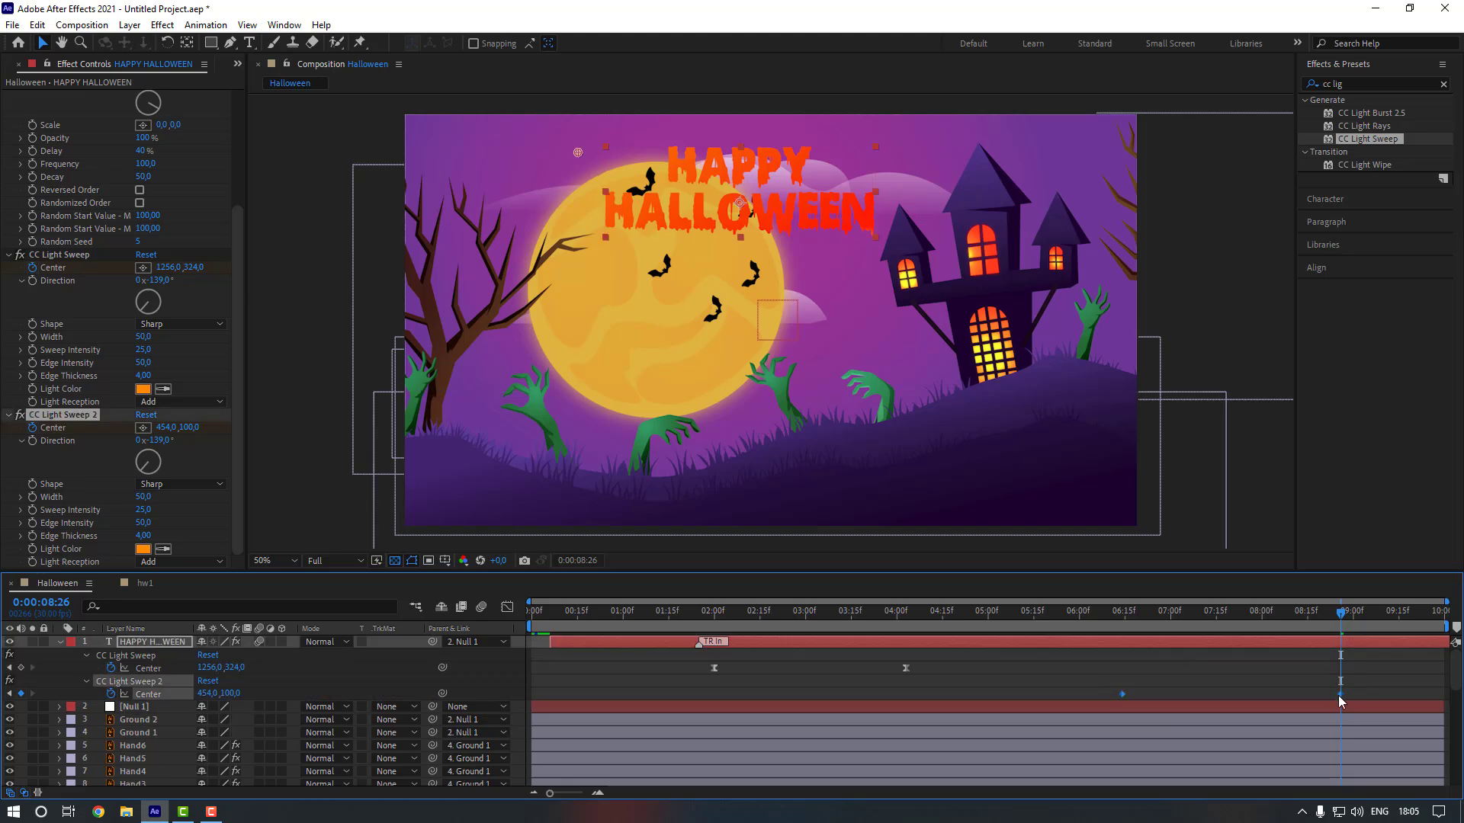
right_click(1340, 695)
left_click(1078, 583)
key("Home")
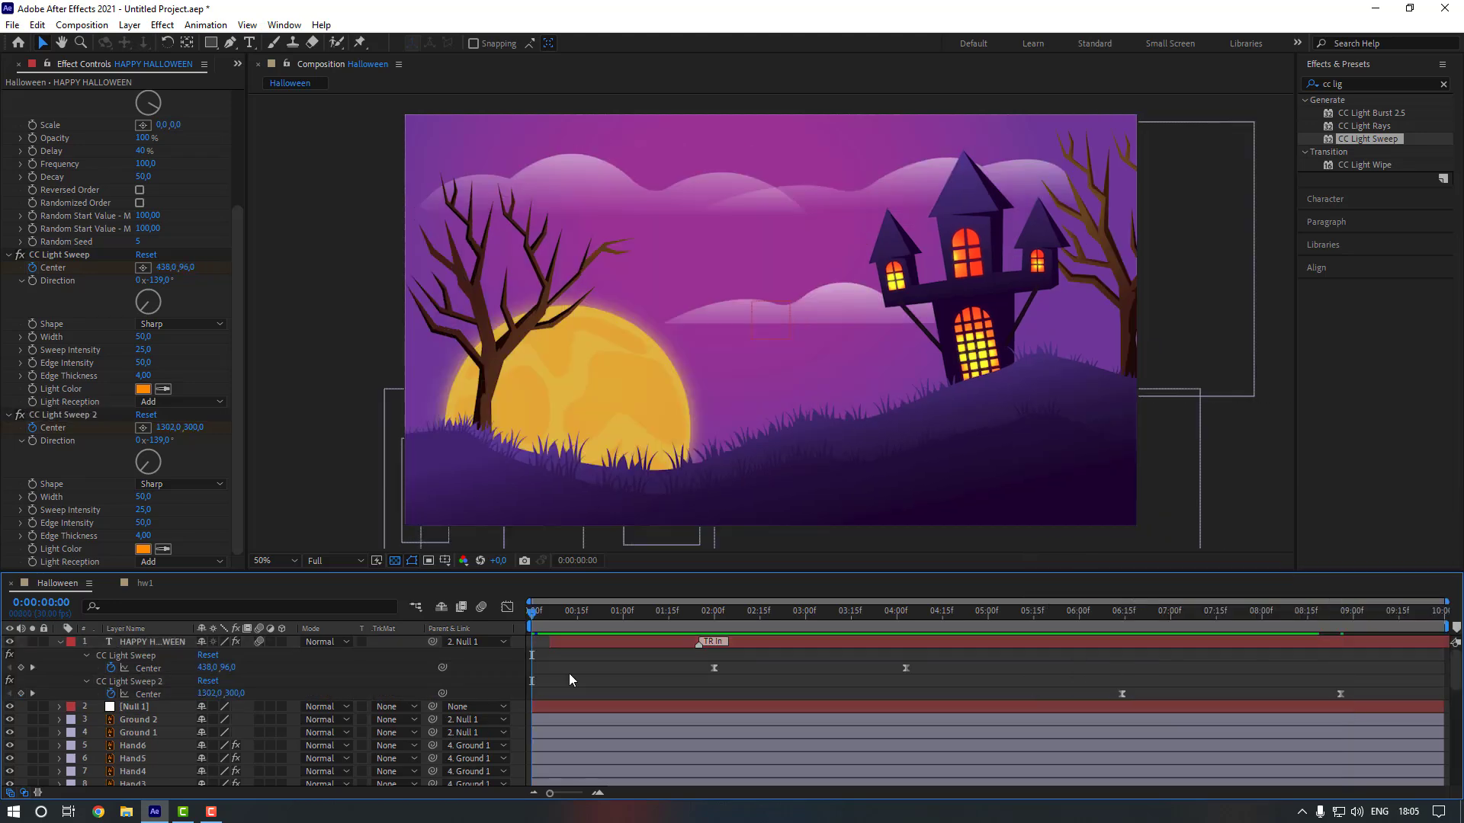
Preview the title at about 0:00:02:28 and set the first CC Light Sweep's sweep intensity to 45.
key("space")
left_click_drag(693, 610, 799, 610)
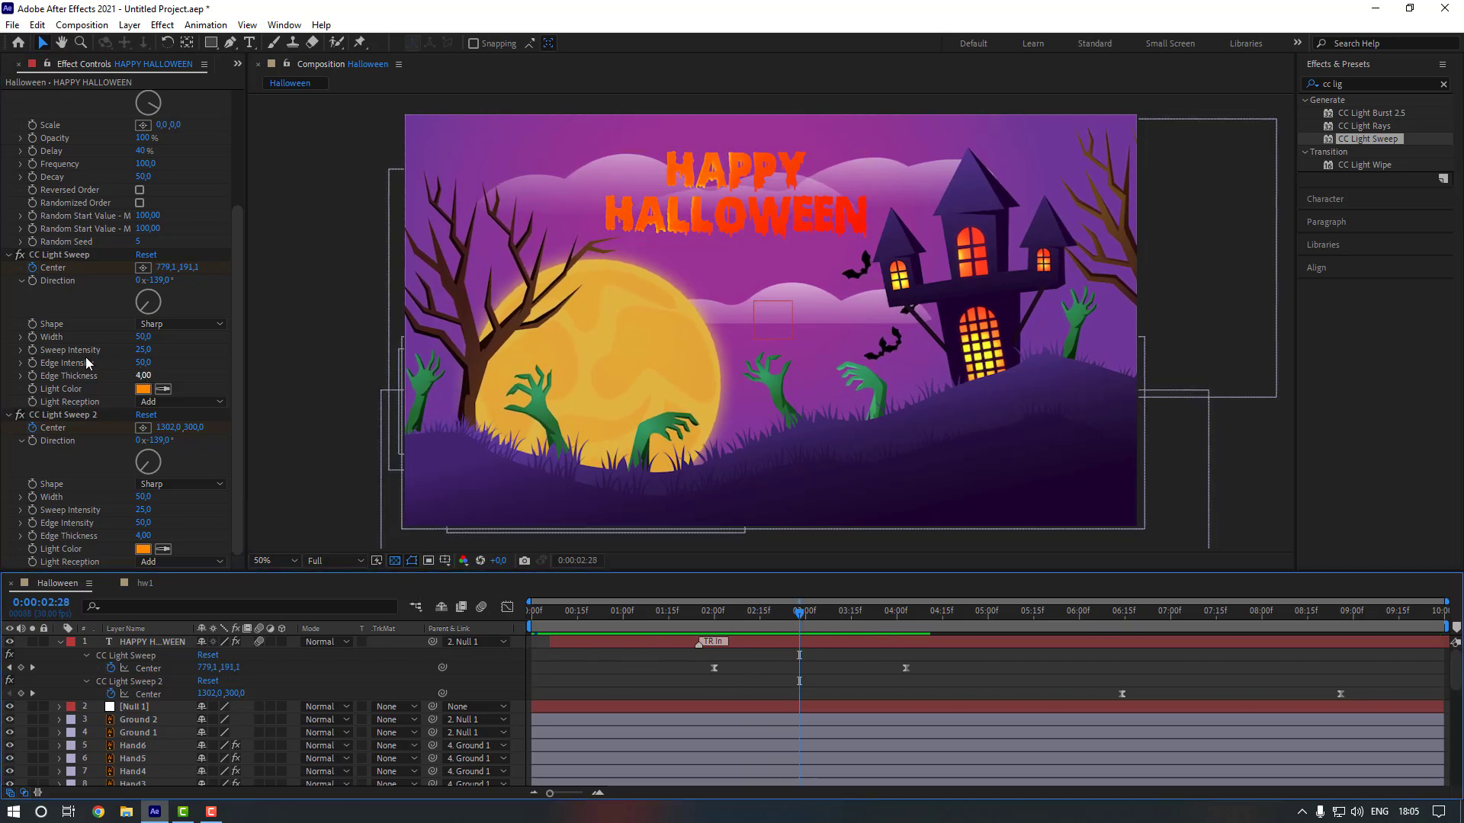
left_click(143, 350)
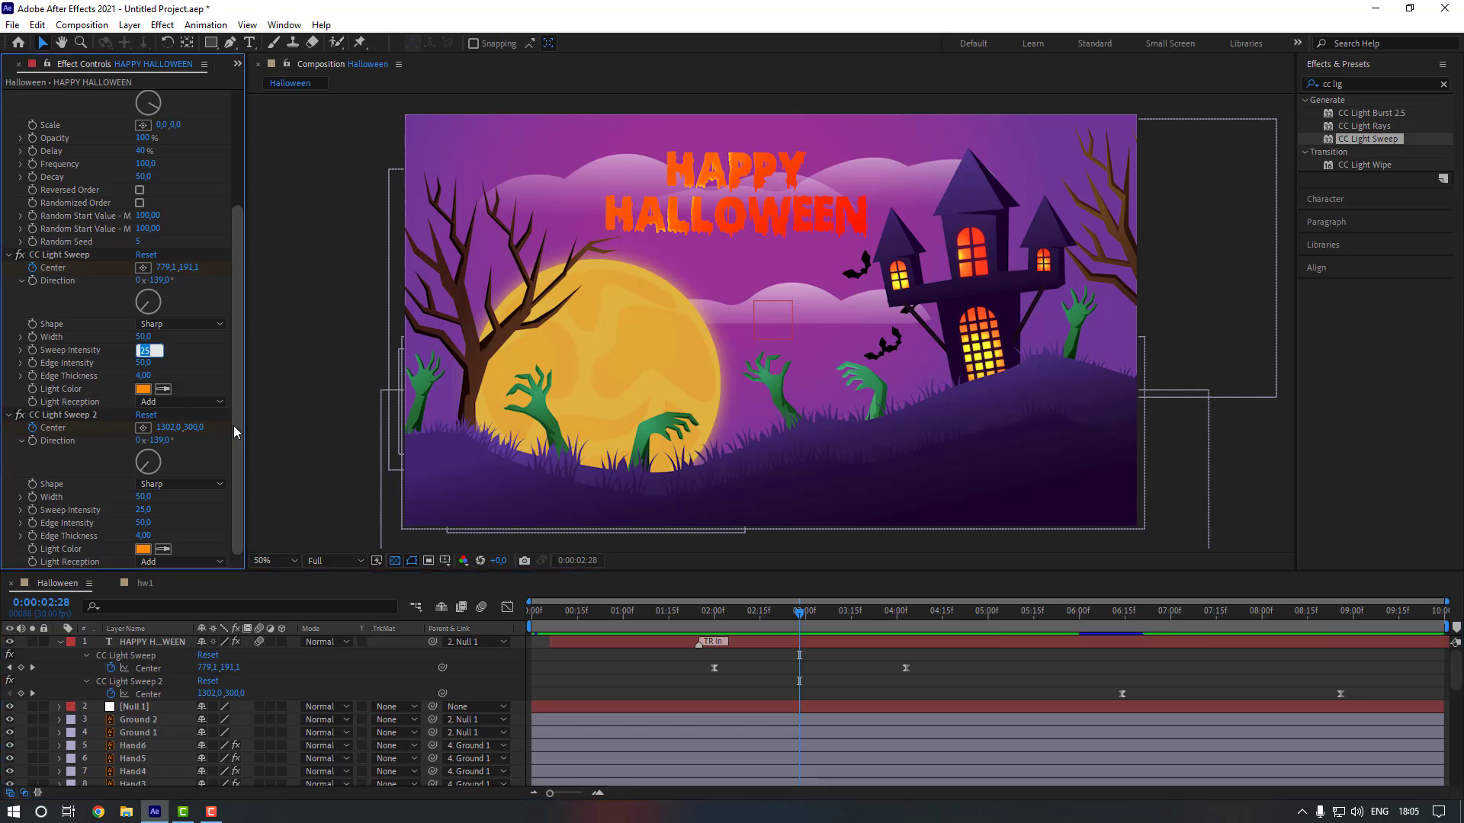
type("40")
key("Return")
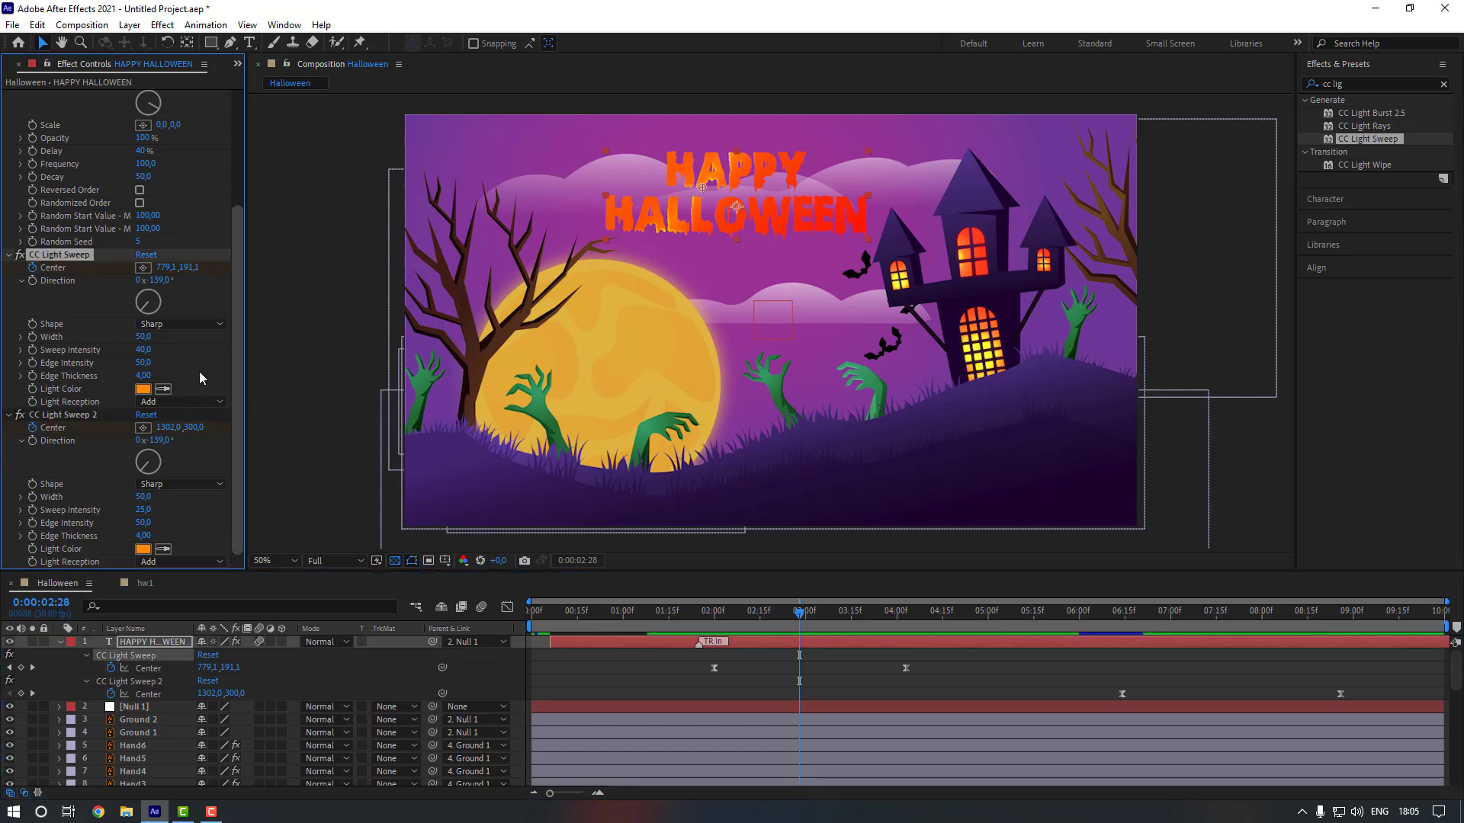
left_click(143, 350)
type("45")
left_click(212, 544)
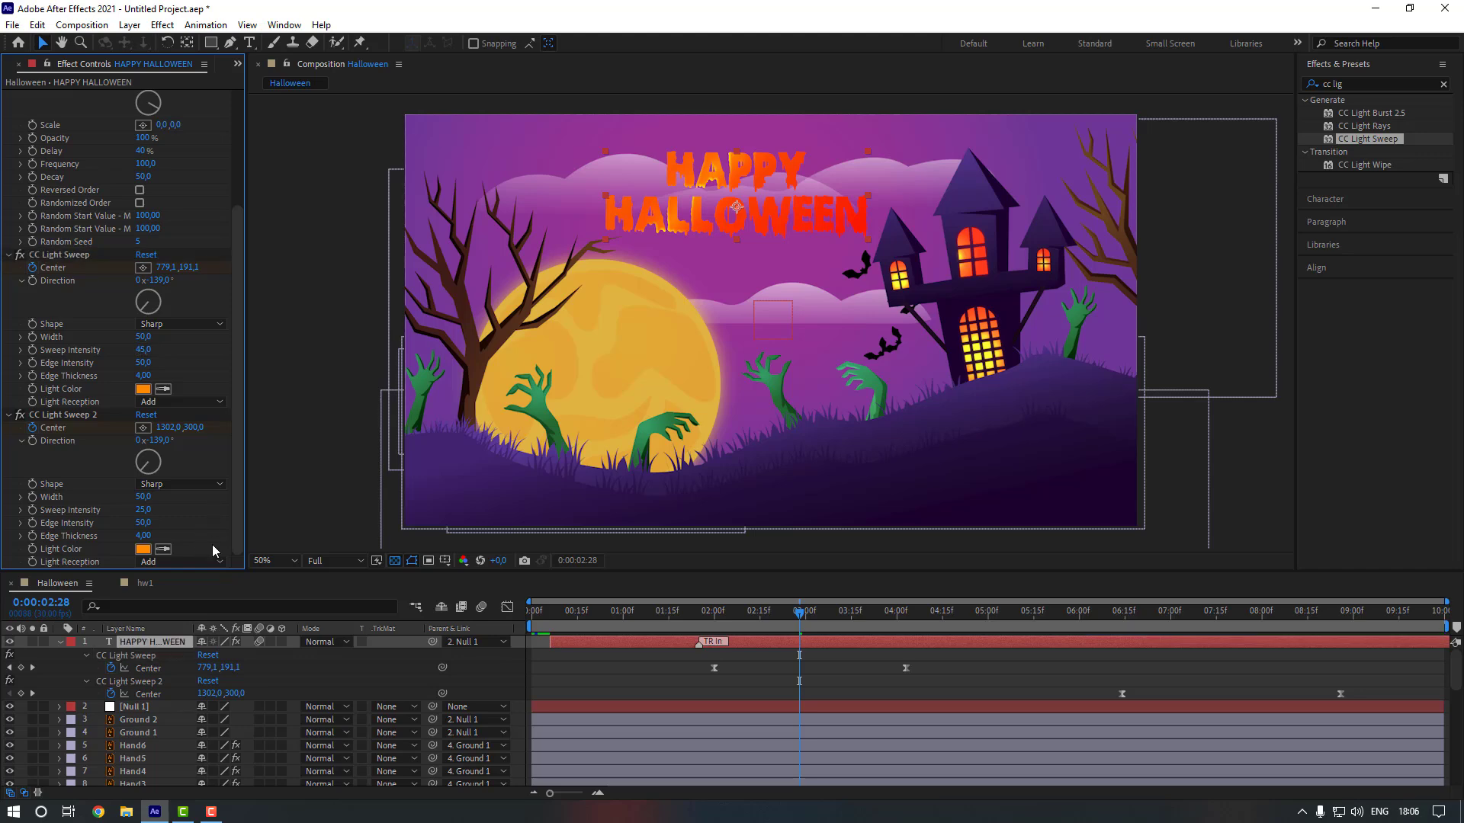
Set the second CC Light Sweep's sweep intensity to 45 and preview the animation from the start.
left_click(144, 510)
key("Return")
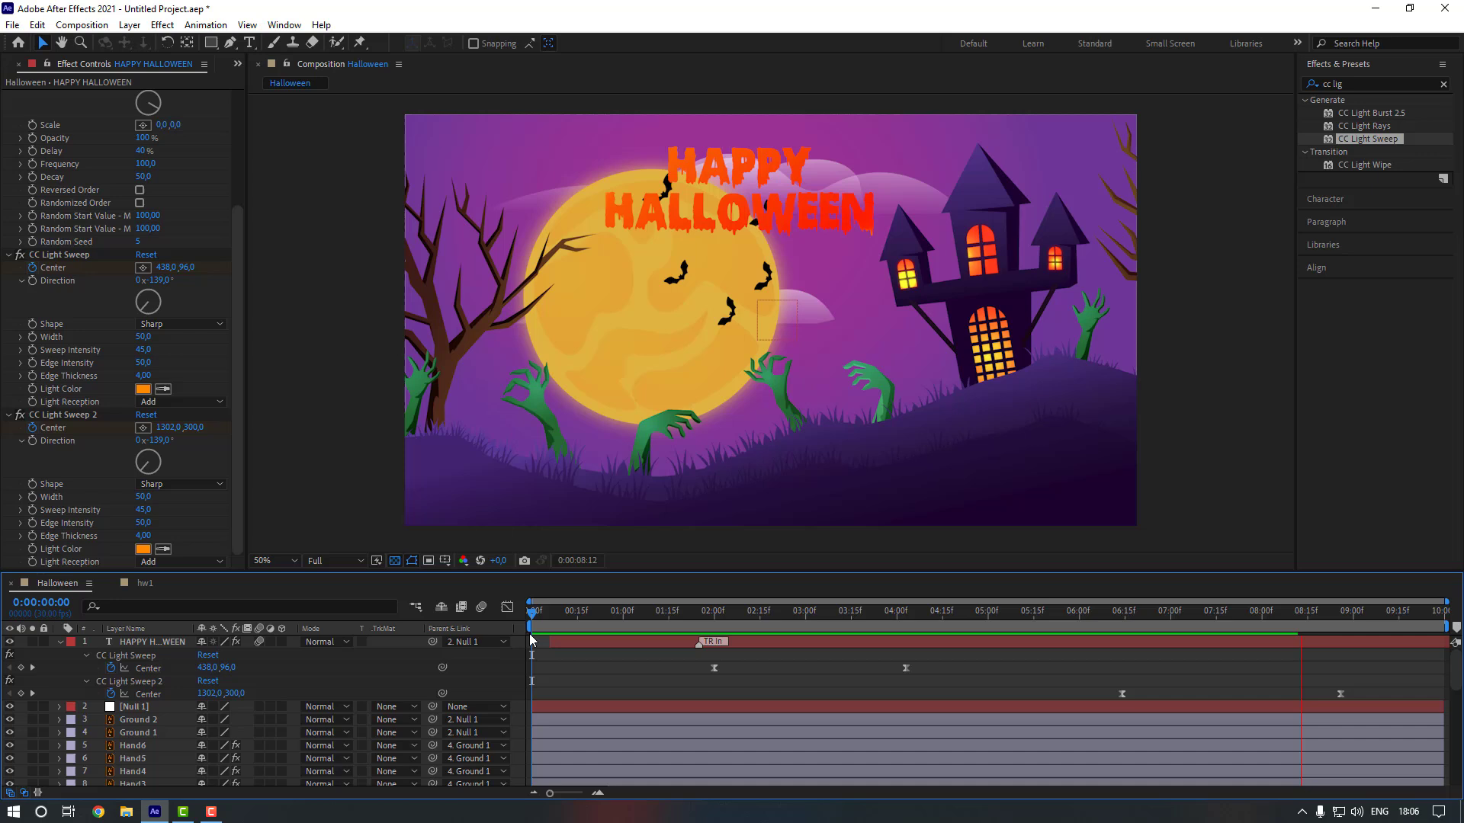
left_click_drag(559, 614, 523, 618)
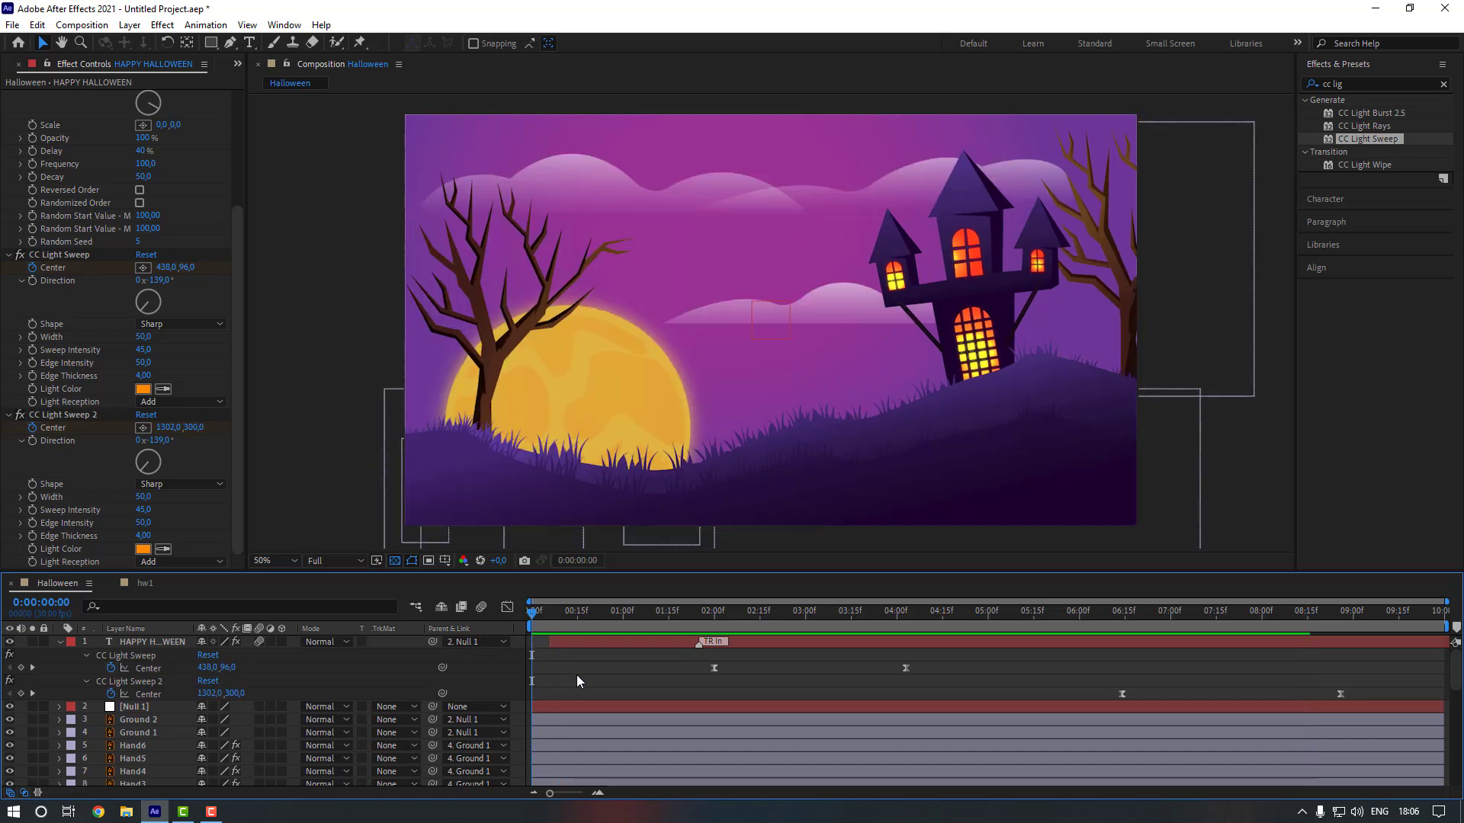
key("space")
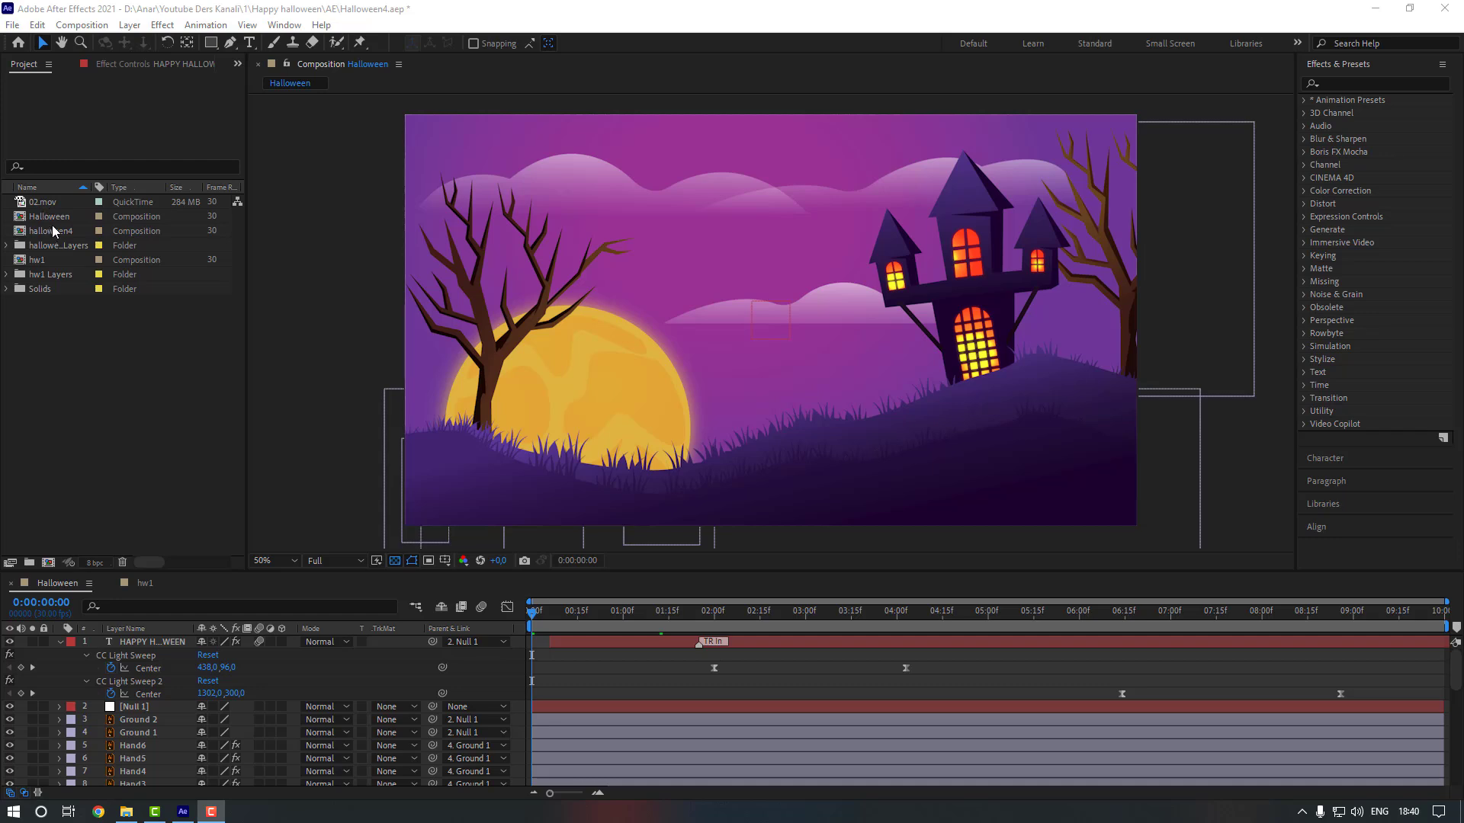
Place 02.mov as the top layer of the Halloween composition and trace its mask's curved upper edge along the grassy hills with the Pen tool.
left_click_drag(44, 202, 135, 646)
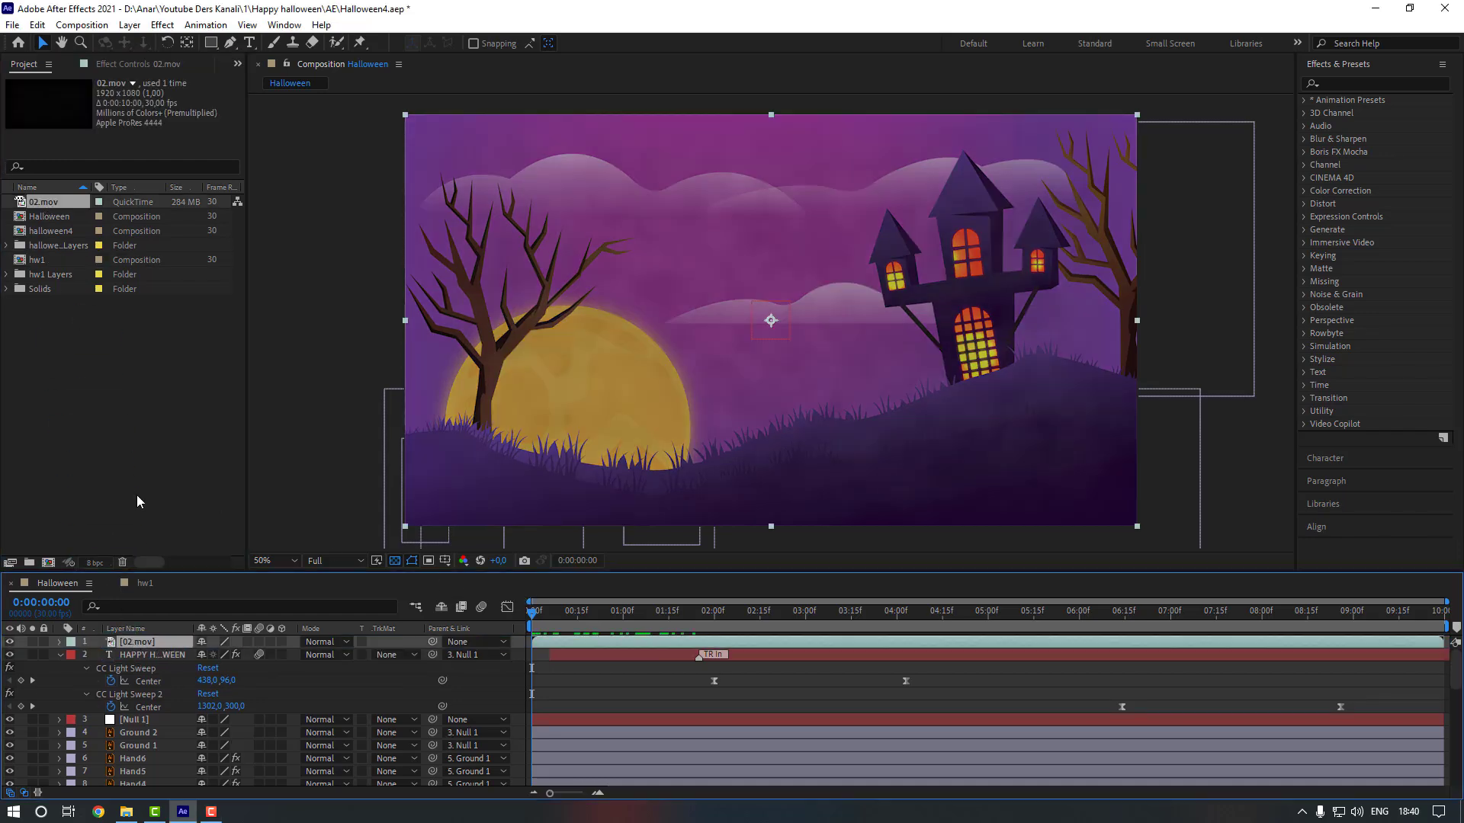
left_click(231, 44)
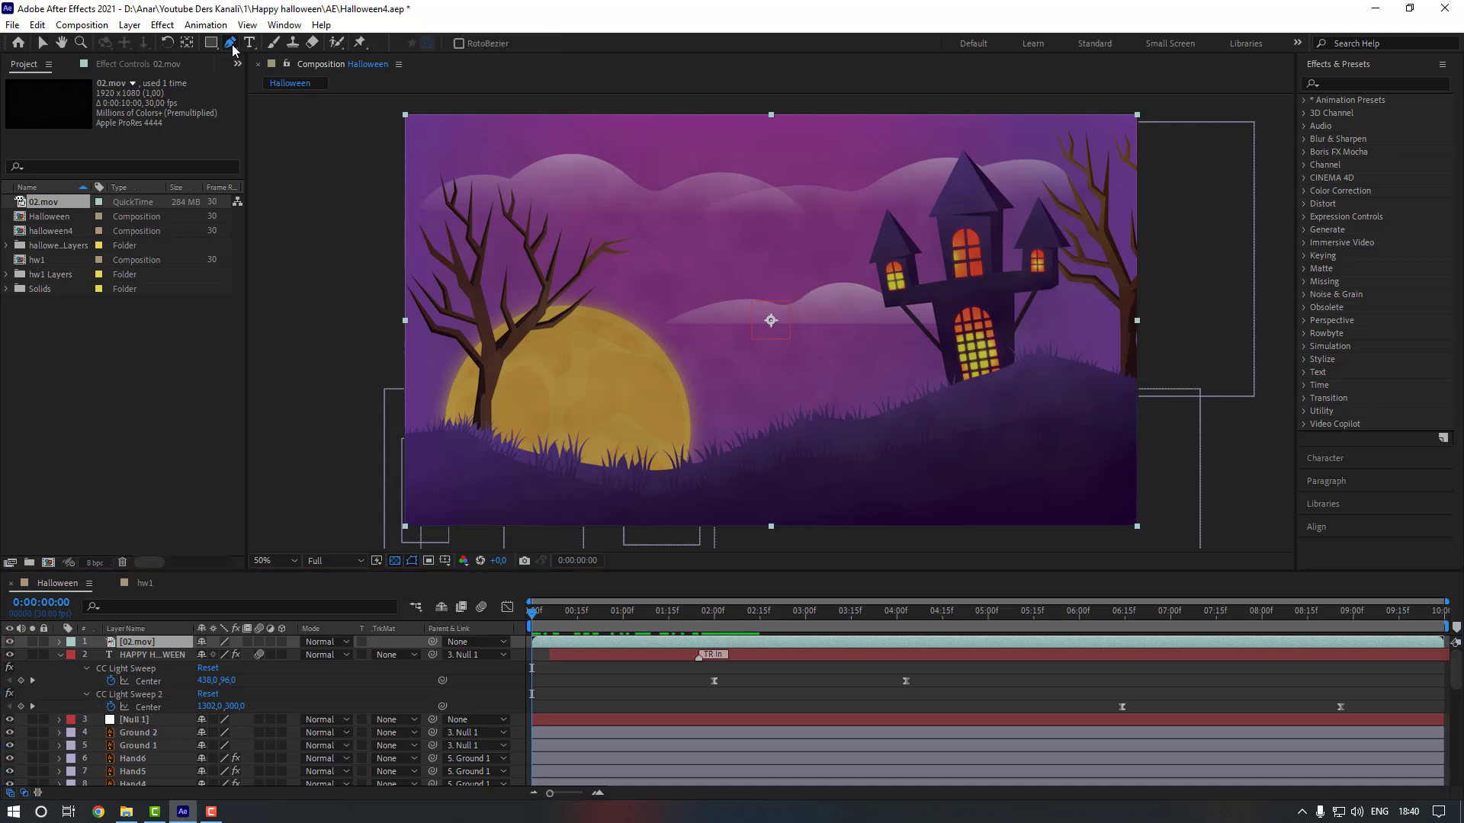
left_click(402, 434)
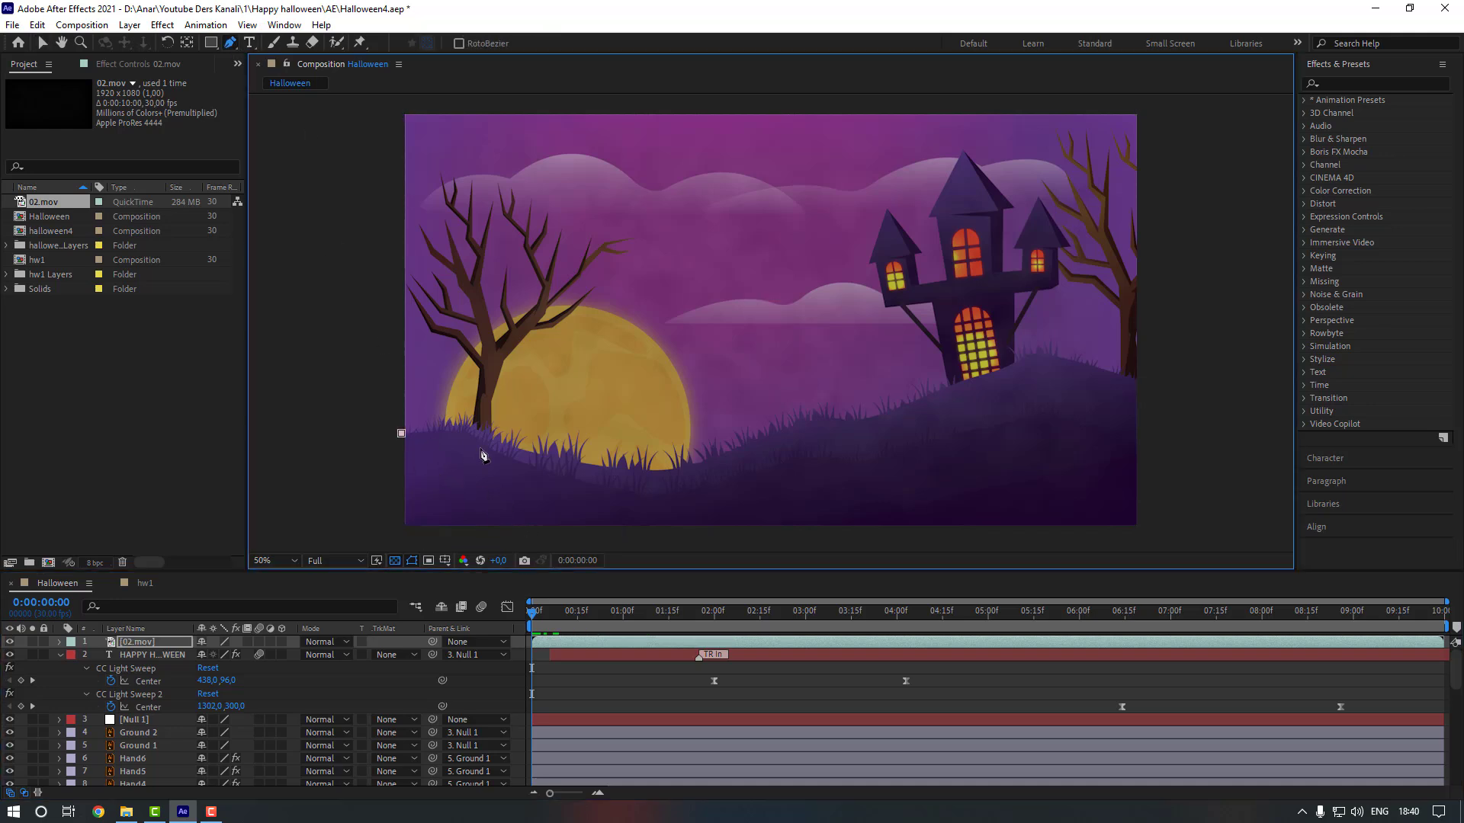
left_click_drag(511, 444, 569, 475)
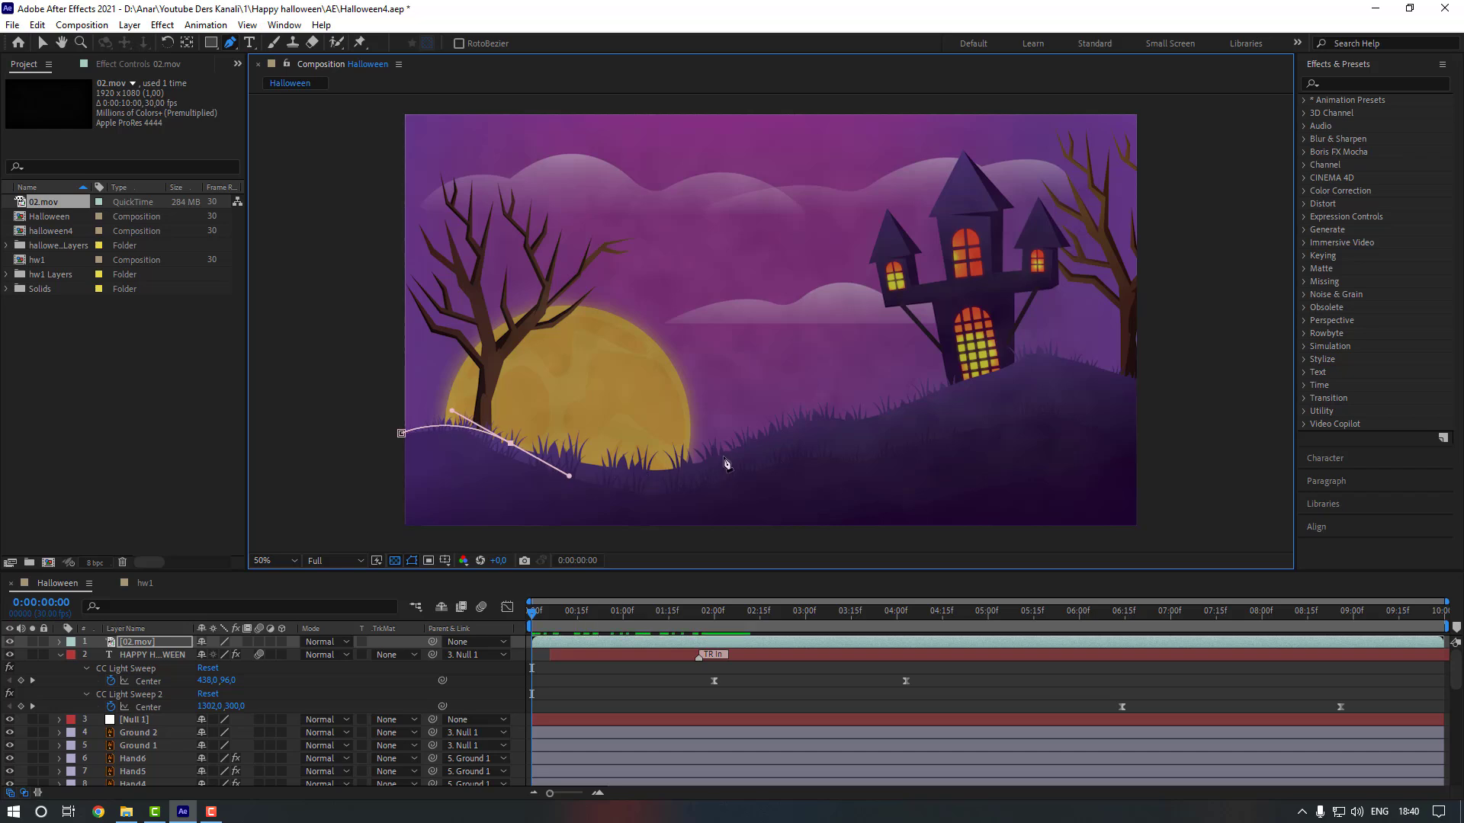
left_click_drag(759, 445, 852, 433)
mouse_move(636, 461)
left_mouse_down()
mouse_move(650, 470)
mouse_move(617, 472)
left_mouse_up()
left_click_drag(758, 446, 768, 438)
left_click_drag(868, 420, 904, 424)
left_click_drag(981, 377, 1182, 405)
left_click_drag(1166, 373, 1173, 389)
Continue the 02.mov mask outside the frame around the ground and close it at its starting point by the ground's left edge.
key("space")
left_click_drag(1215, 539, 1078, 396)
left_click(1085, 413)
left_click(842, 511)
key("space")
left_click_drag(468, 460, 729, 467)
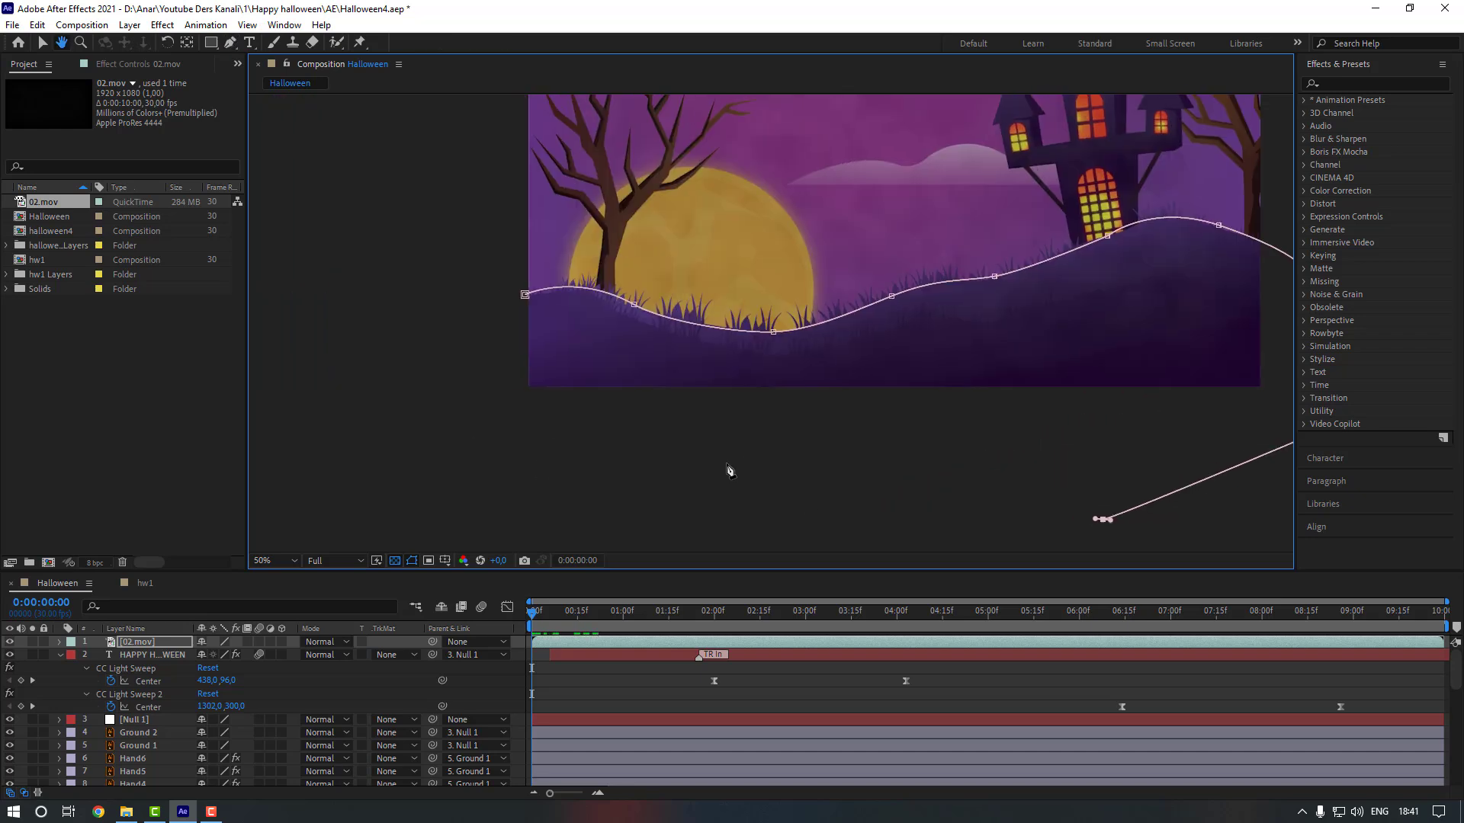
left_click(589, 488)
left_click(504, 439)
left_click(468, 372)
left_click(525, 295)
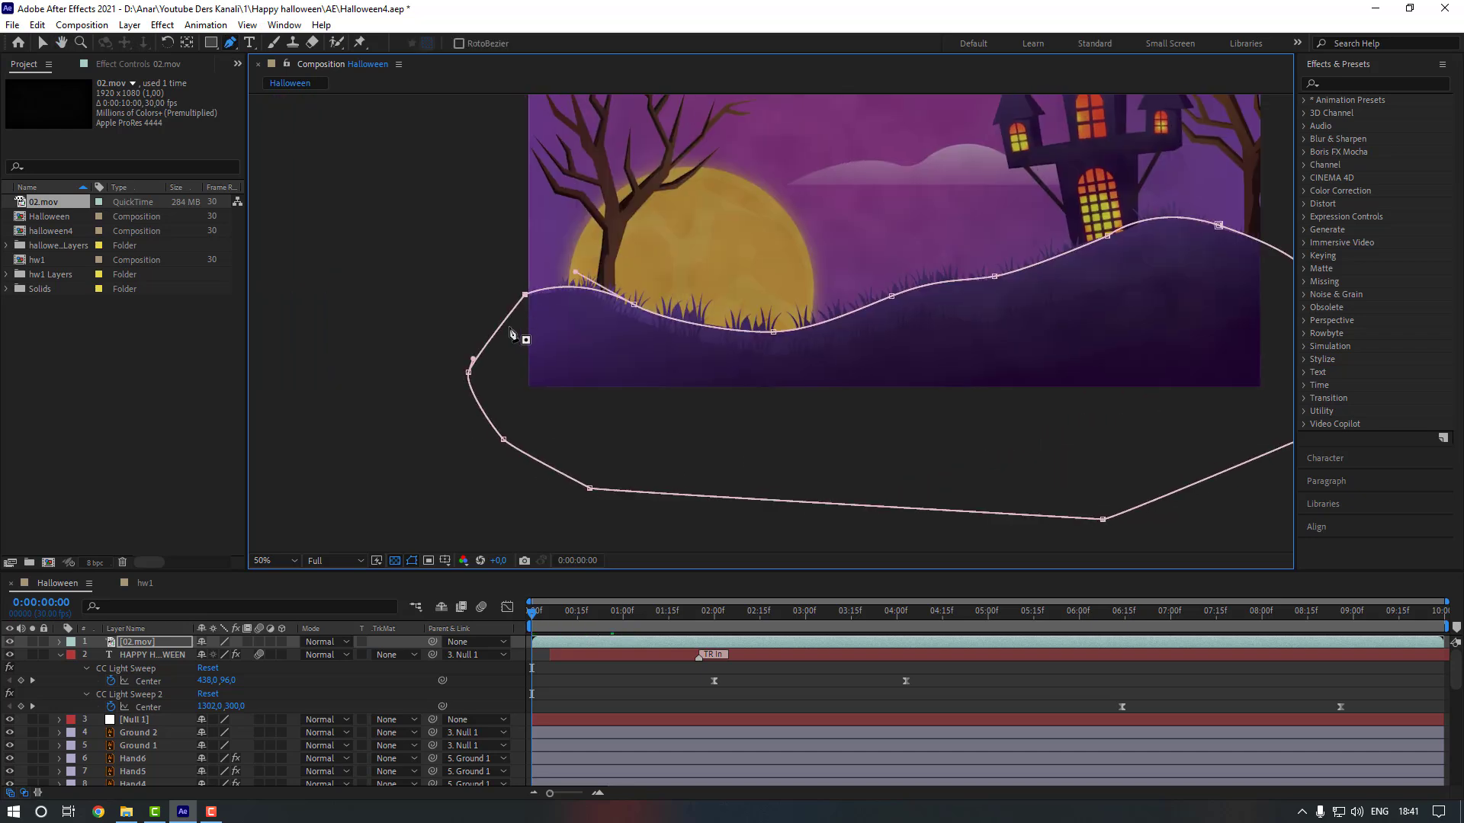
Fit the composition in the viewer and preview the animation from the start with the masked 02.mov overlay.
key("v")
left_click(594, 681)
scroll(333, 348, "up", 1)
key("space")
left_click_drag(333, 348, 236, 451)
scroll(296, 405, "down", 1)
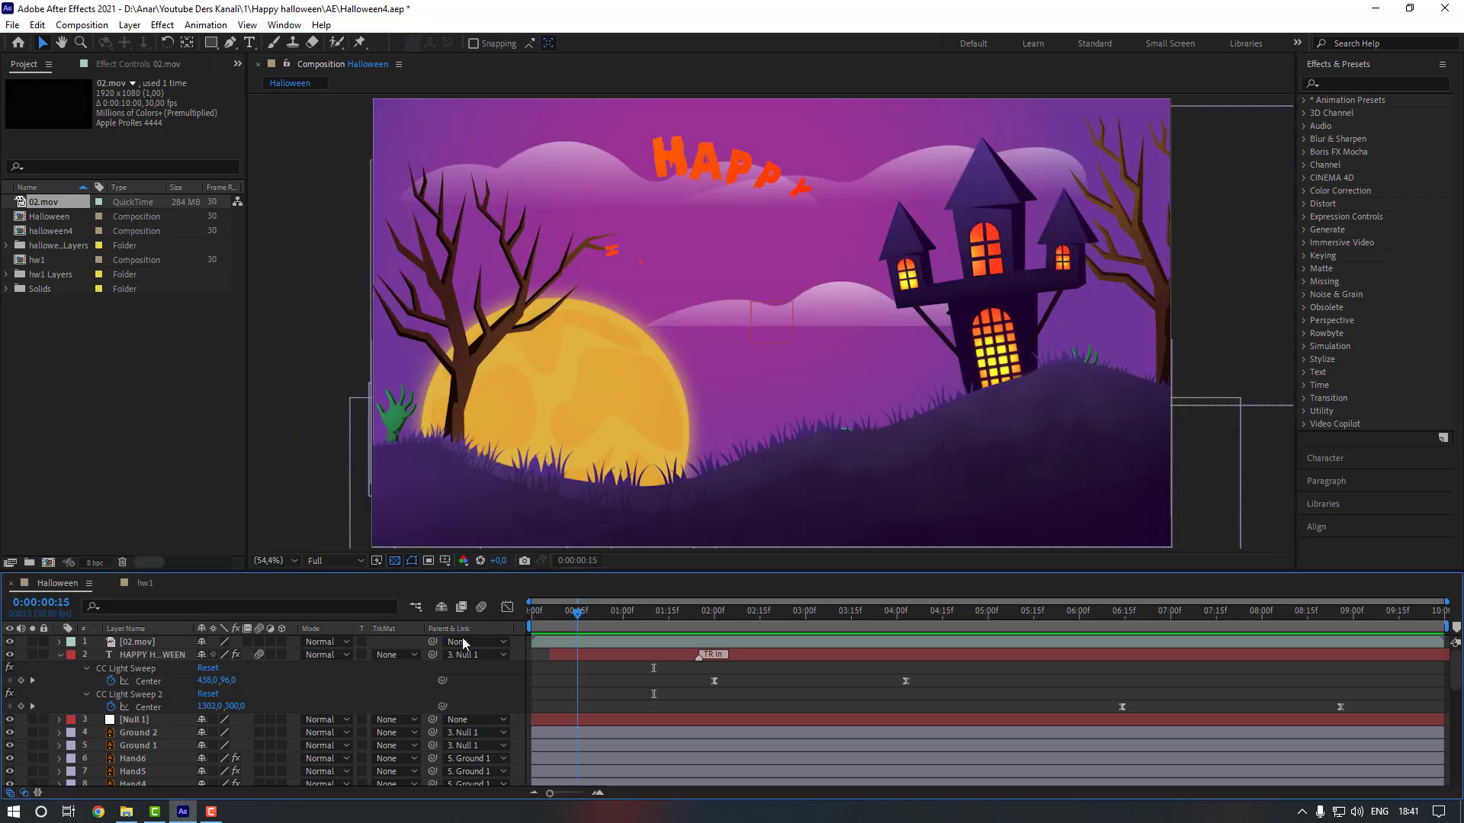
key("space")
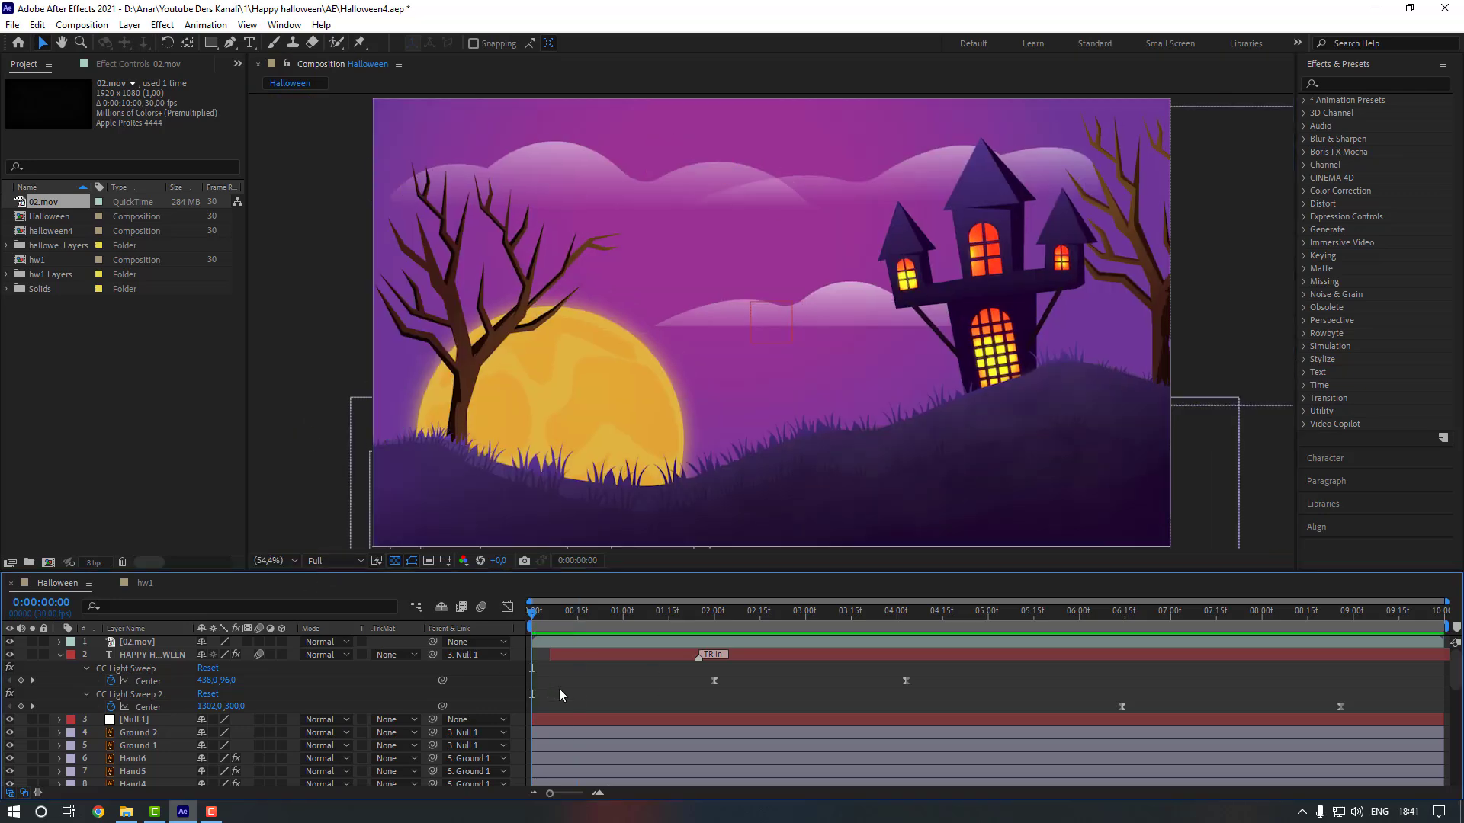
key("space")
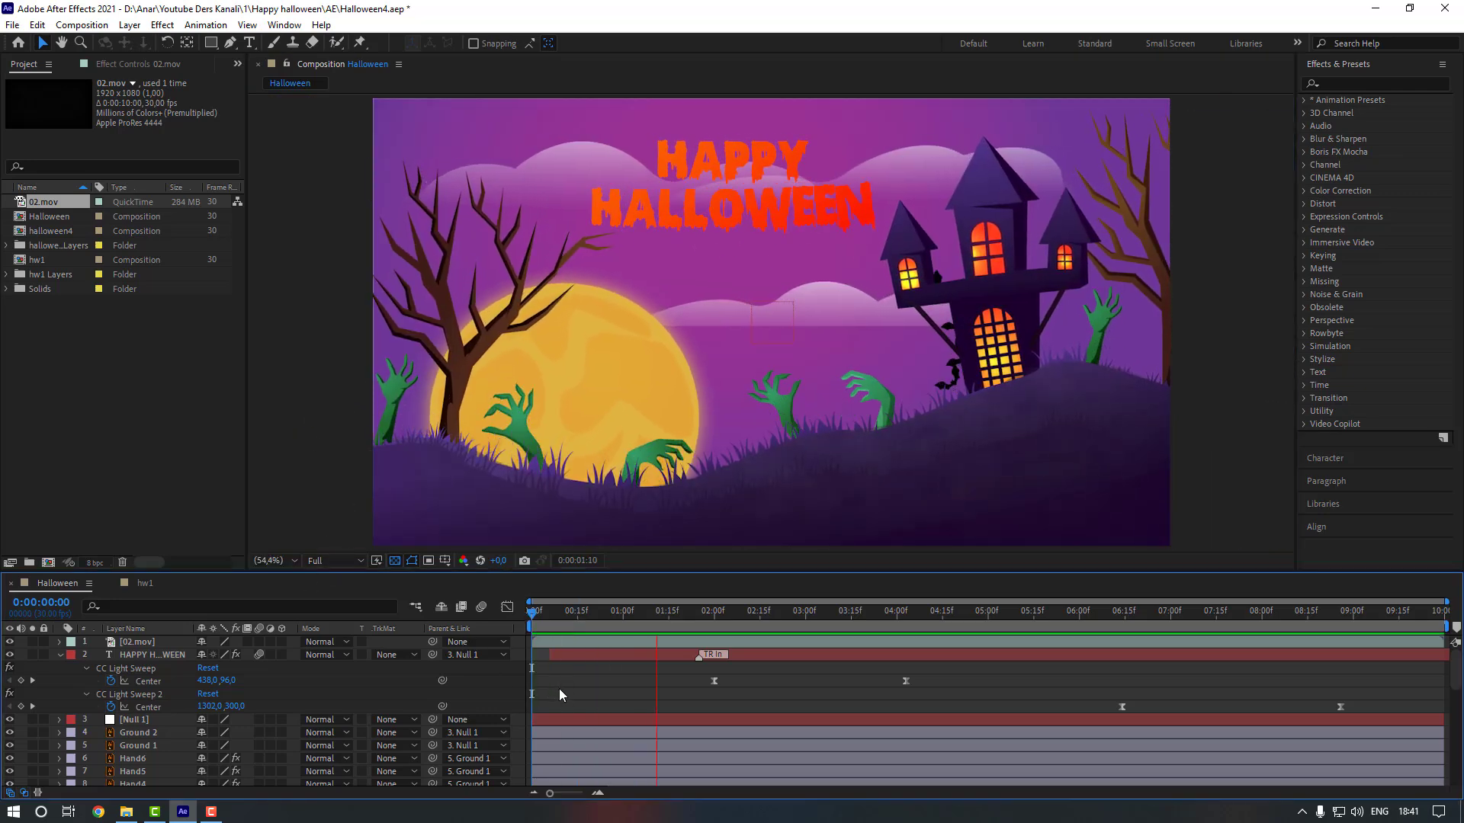